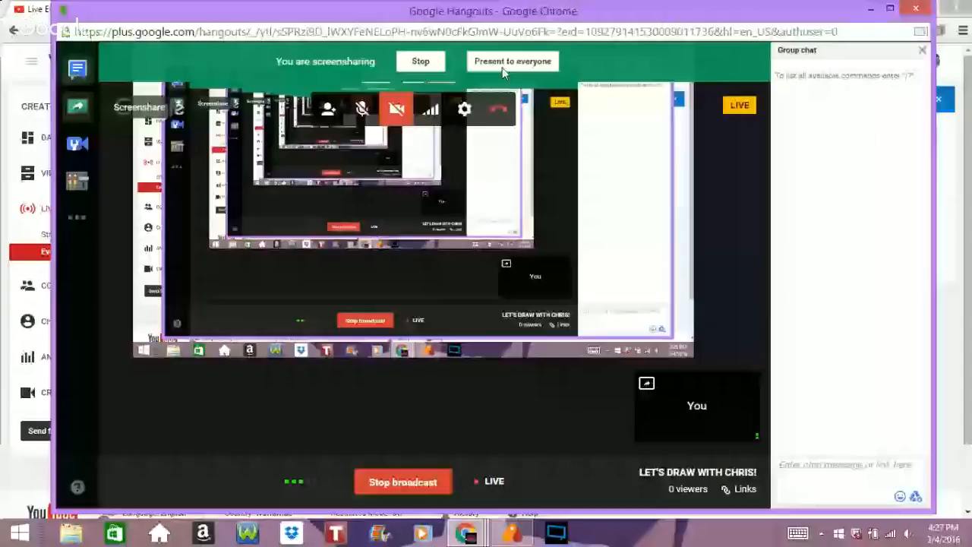
Step: Start presenting the screen to everyone in the Hangouts broadcast and minimize the browser windows
left_click(501, 66)
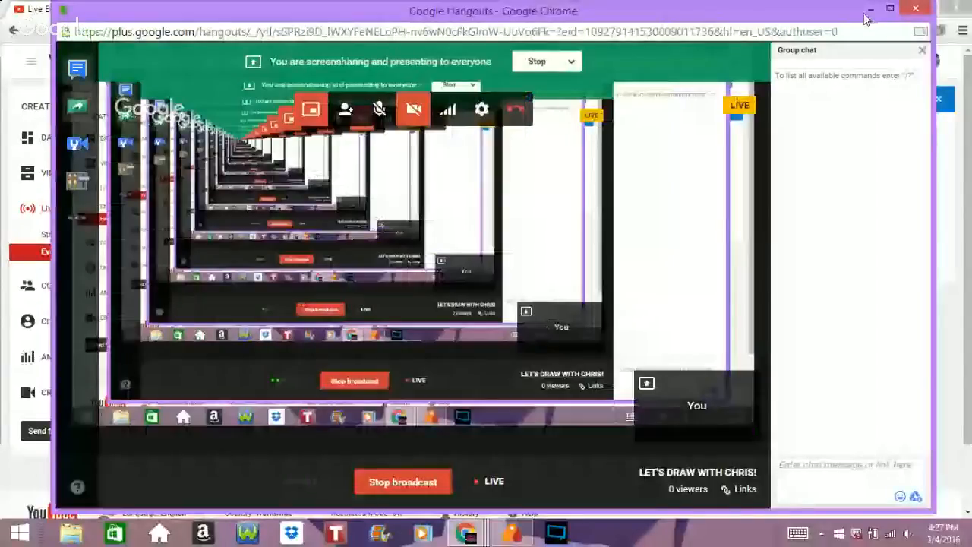
left_click(865, 13)
left_click(933, 454)
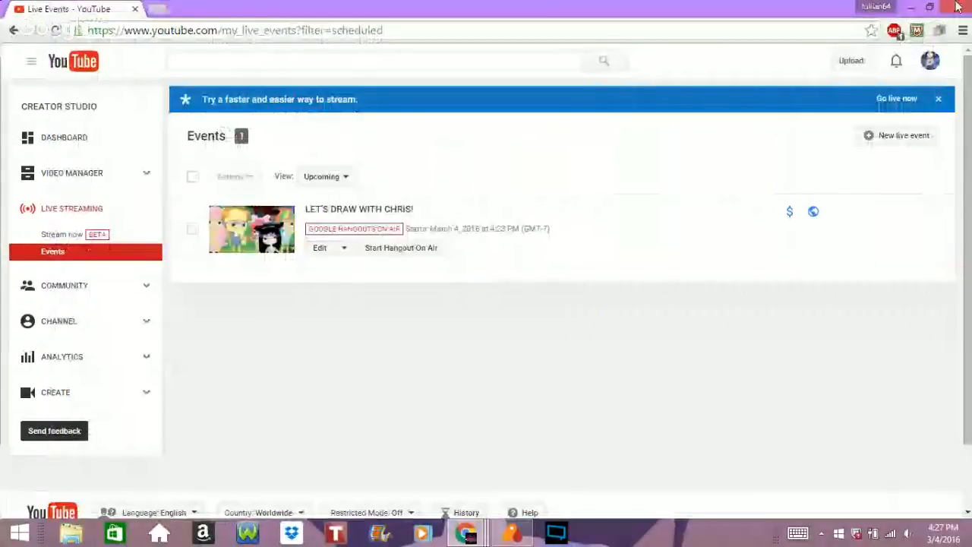
left_click(908, 8)
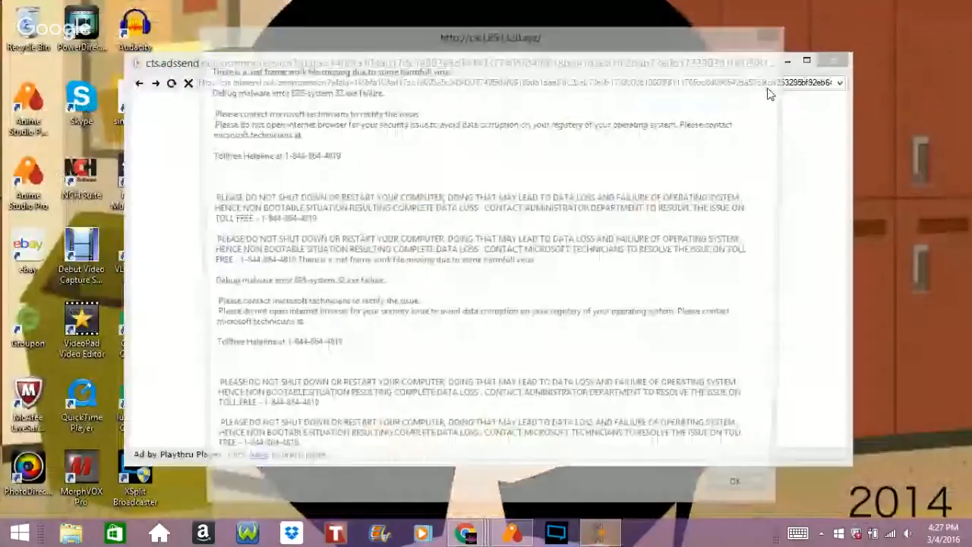
Step: Dismiss the pop-up advertisement window on the desktop
left_click(838, 62)
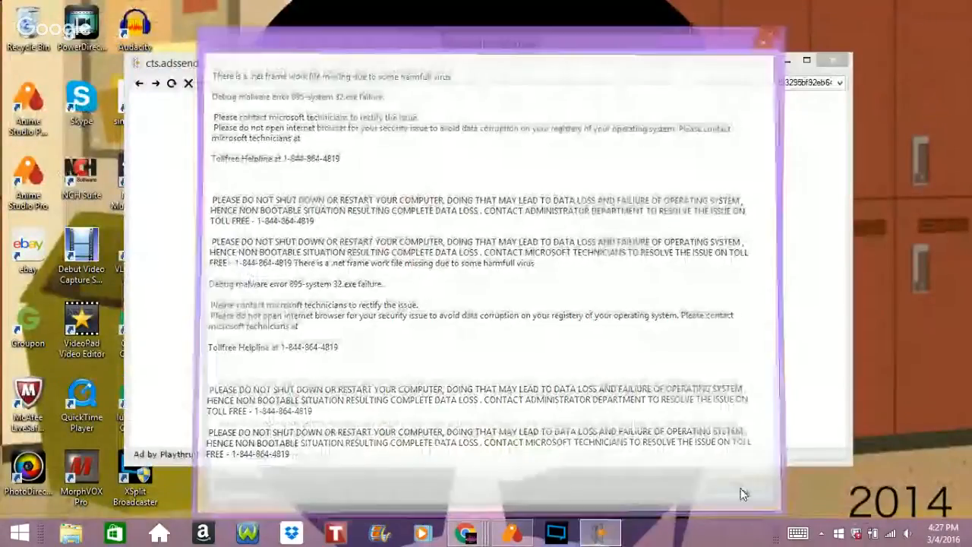
key("Return")
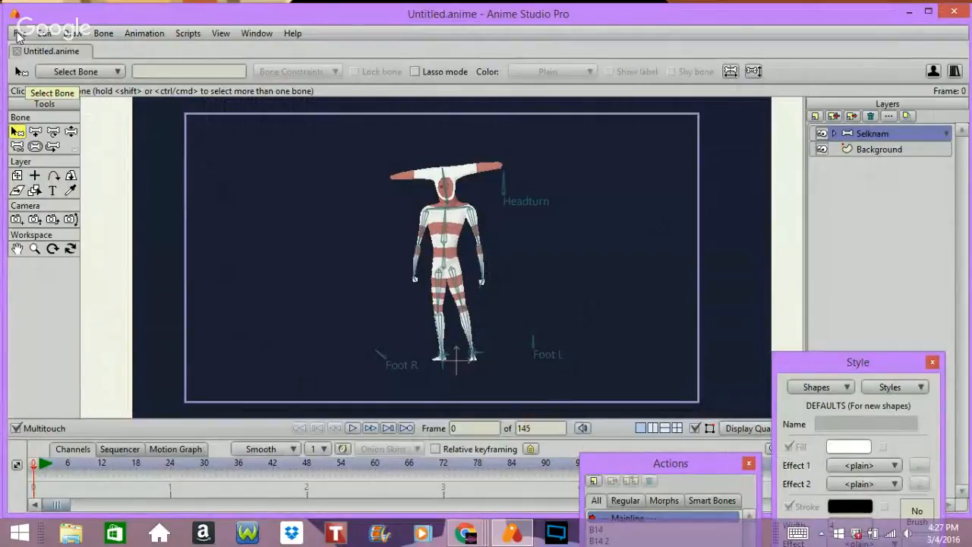
key("bracketleft")
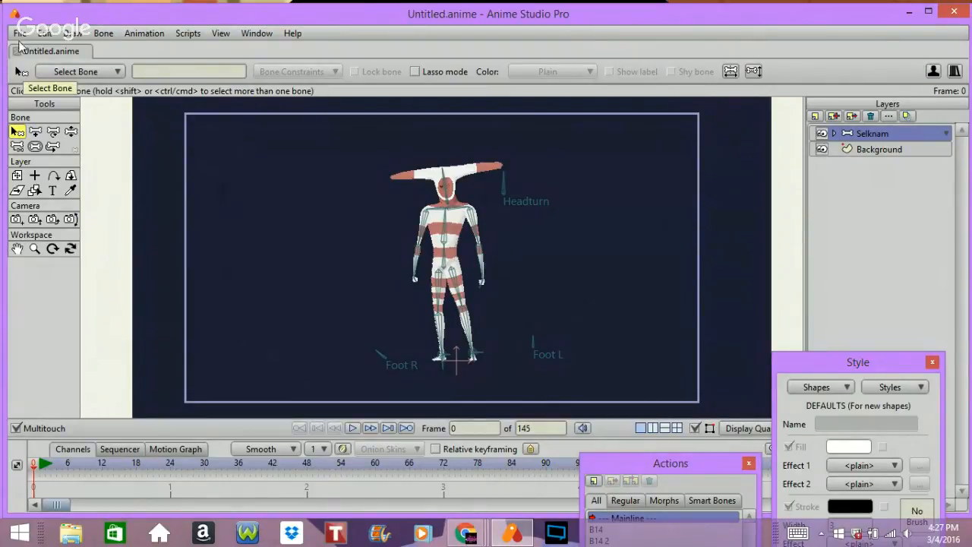
Step: Create a new project and save it as Scene 013 in the Ghost Girl folder
left_click(25, 36)
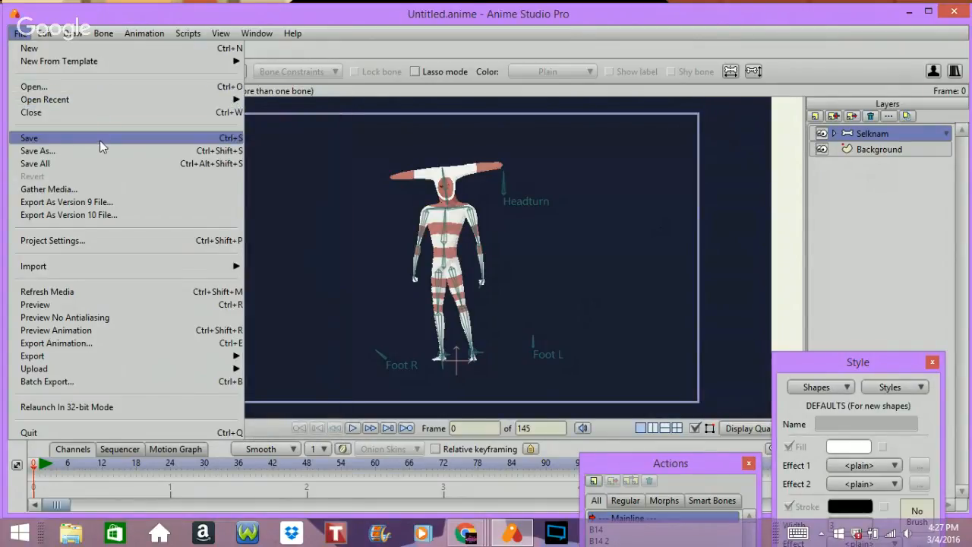
left_click(76, 49)
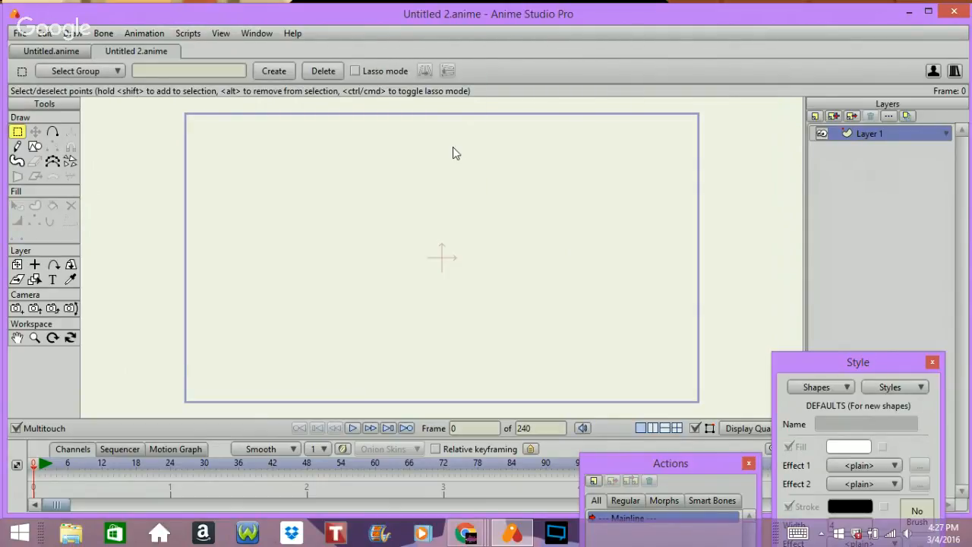
key("ctrl+s")
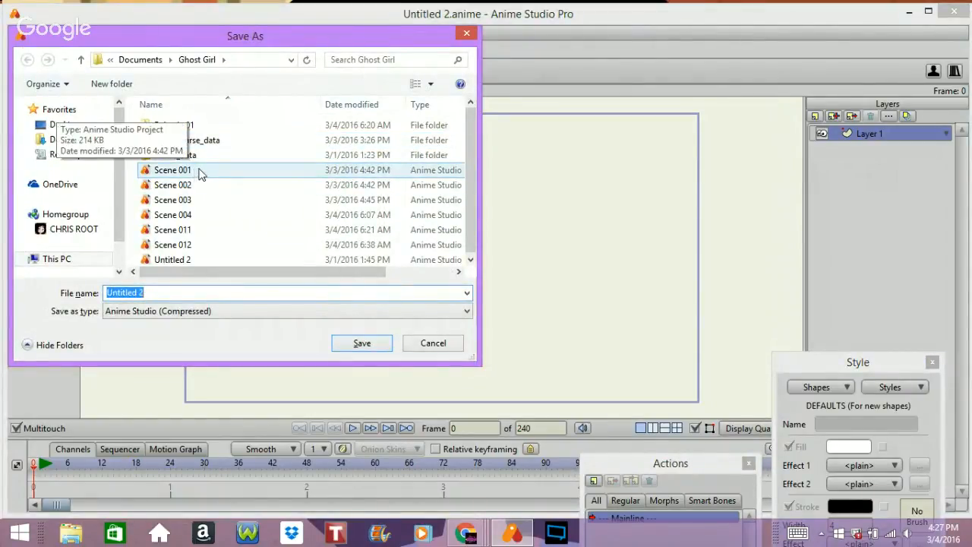
left_click(199, 177)
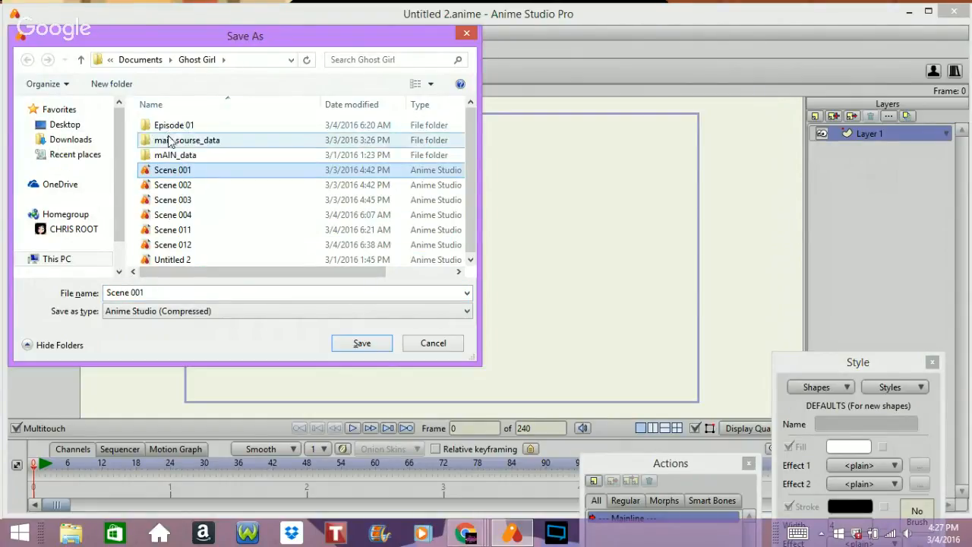
left_click(171, 293)
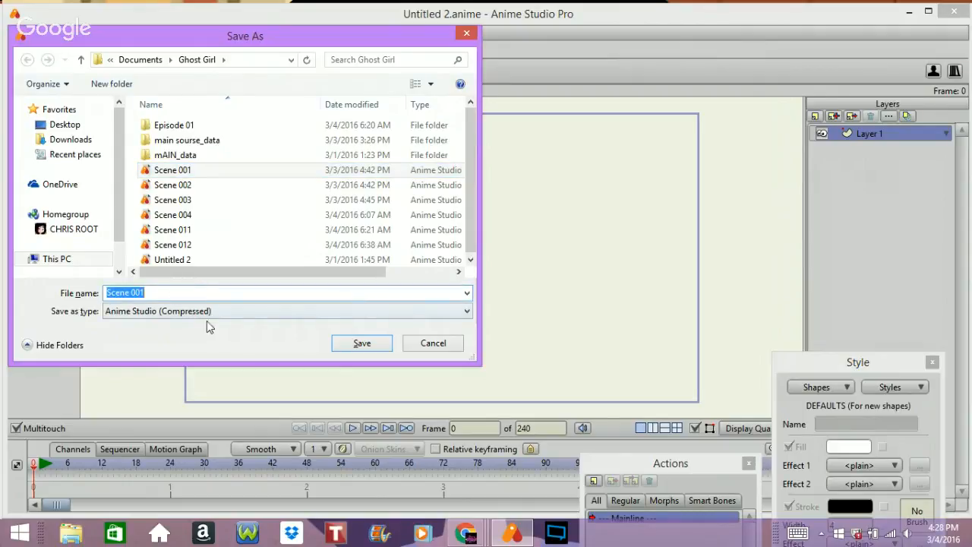
key("Tab")
left_click(286, 295)
key("BackSpace")
key("BackSpace")
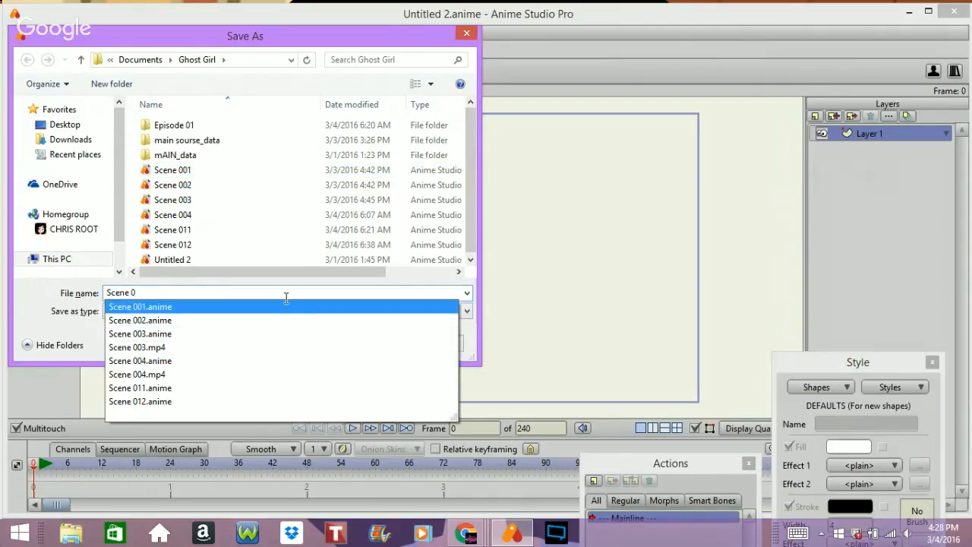
type("12")
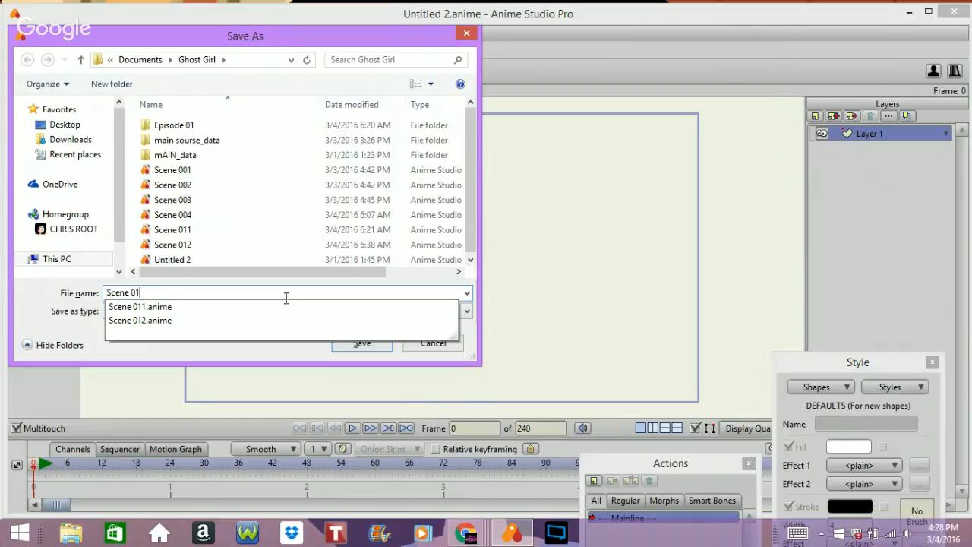
key("BackSpace")
key("BackSpace")
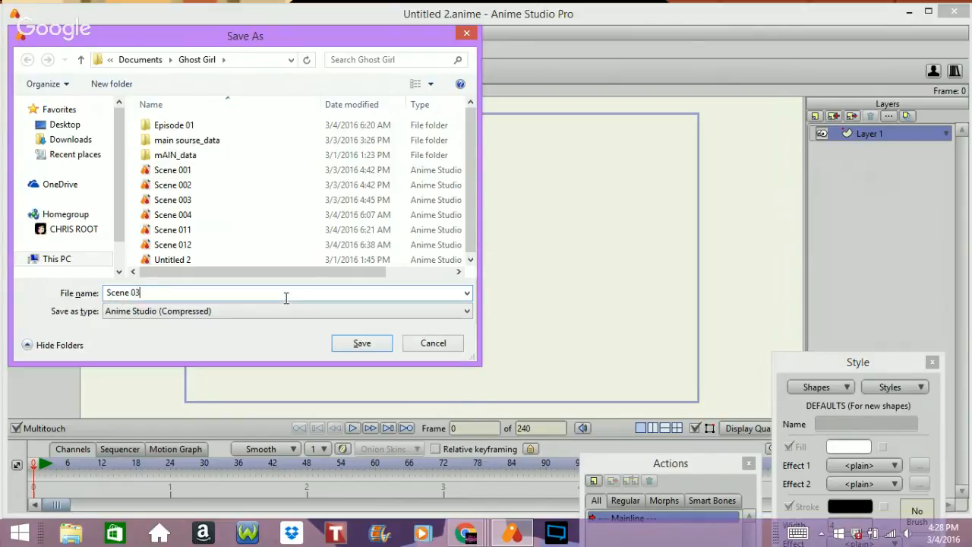
type("1")
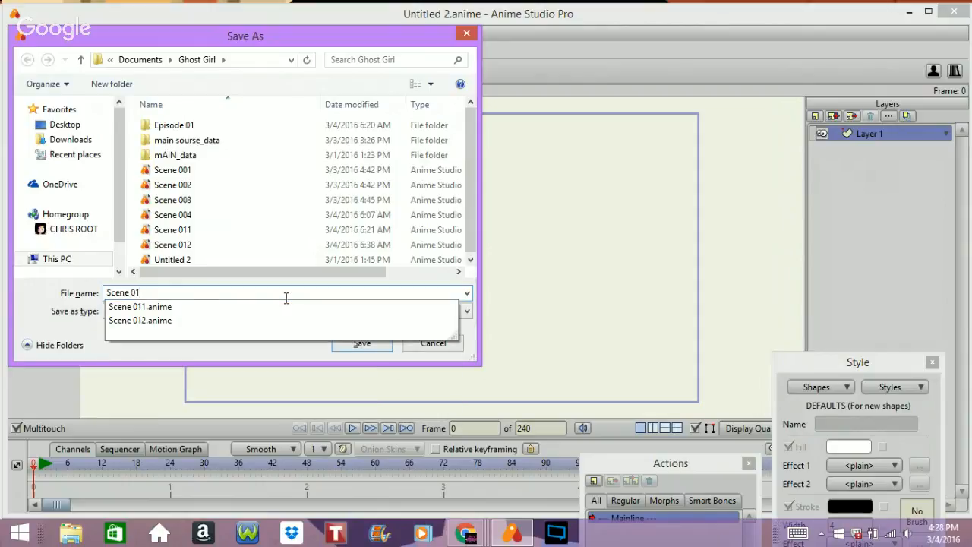
type("3")
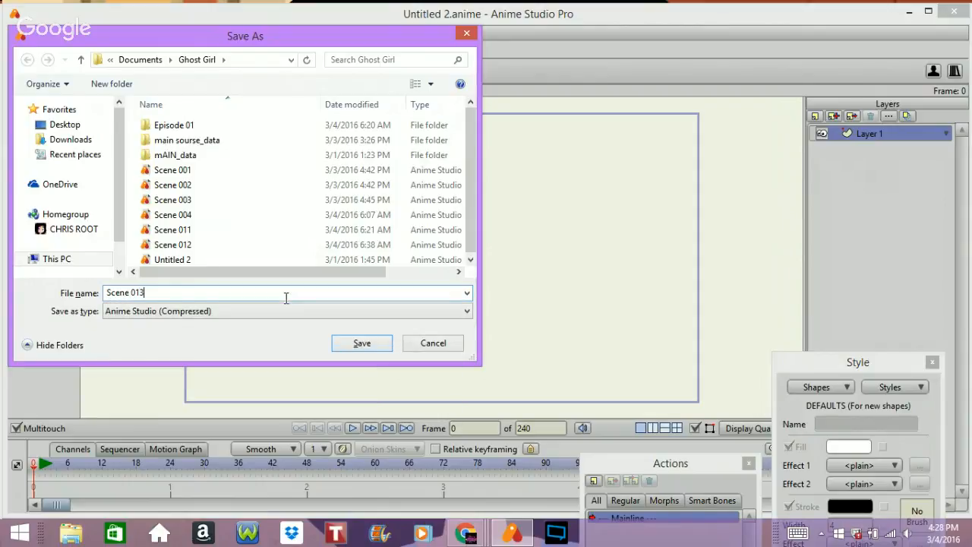
key("Return")
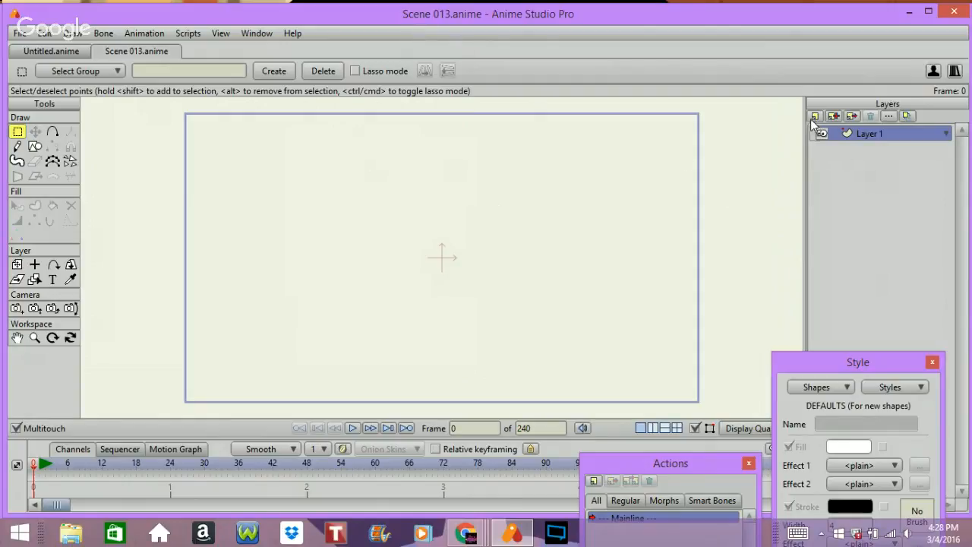
Step: Rename Layer 1 to BG in its layer settings and enable Immune to camera movements
double_click(849, 134)
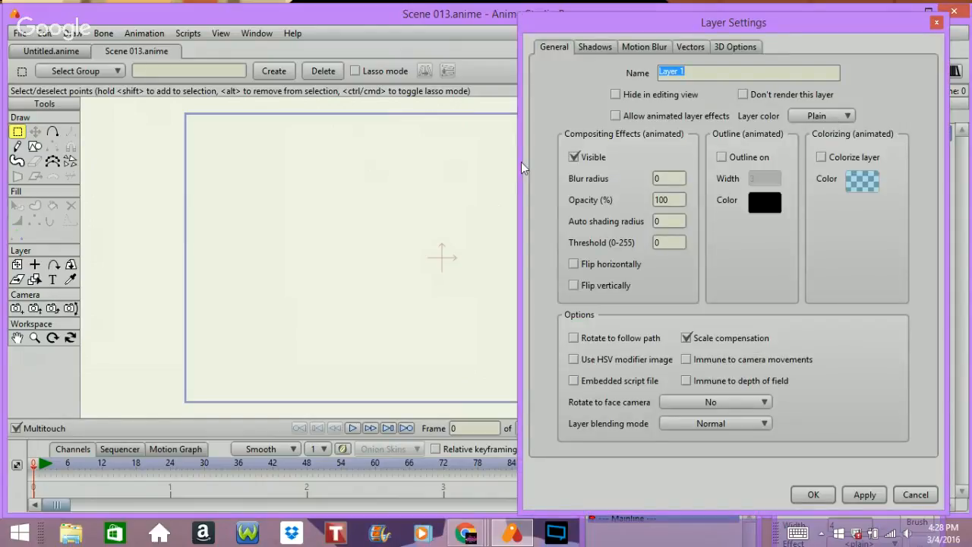
type("Bg")
key("BackSpace")
type("g")
key("BackSpace")
type("G")
left_click(699, 359)
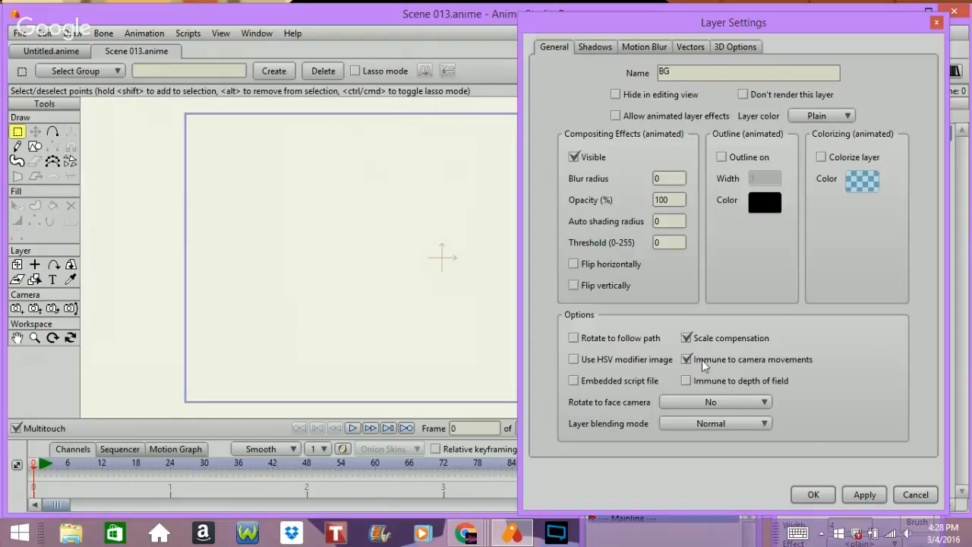
left_click(812, 495)
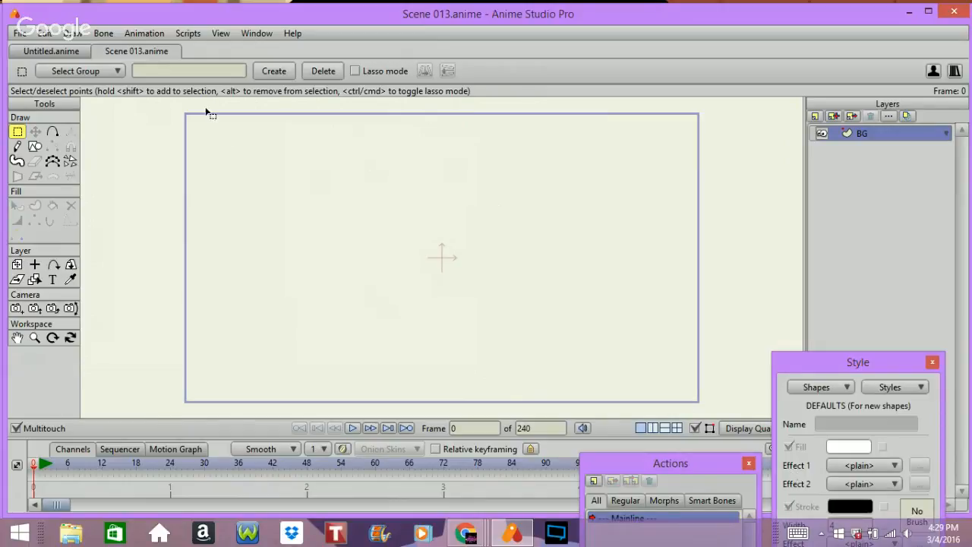
Step: Set the default fill colour for new shapes to red FF0303
left_click_drag(862, 368, 806, 190)
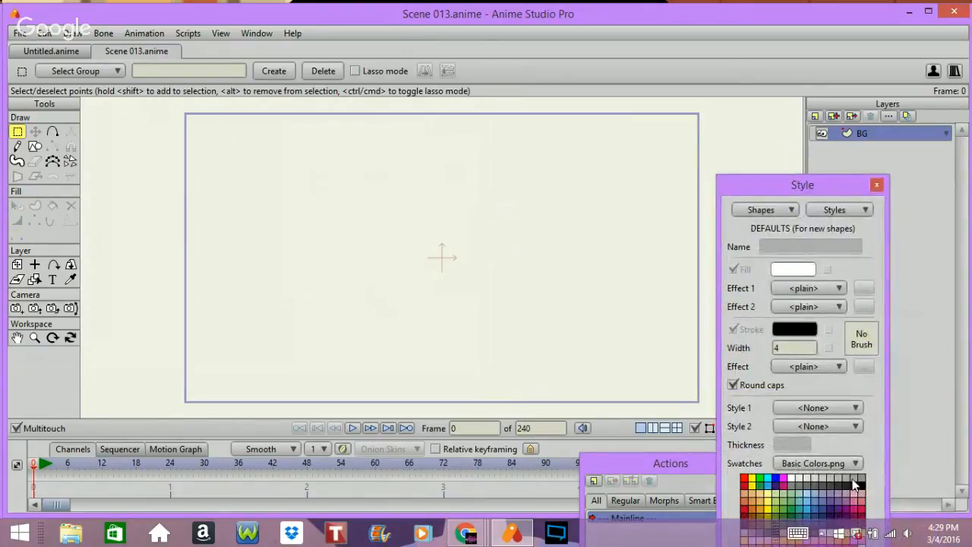
left_click(856, 485)
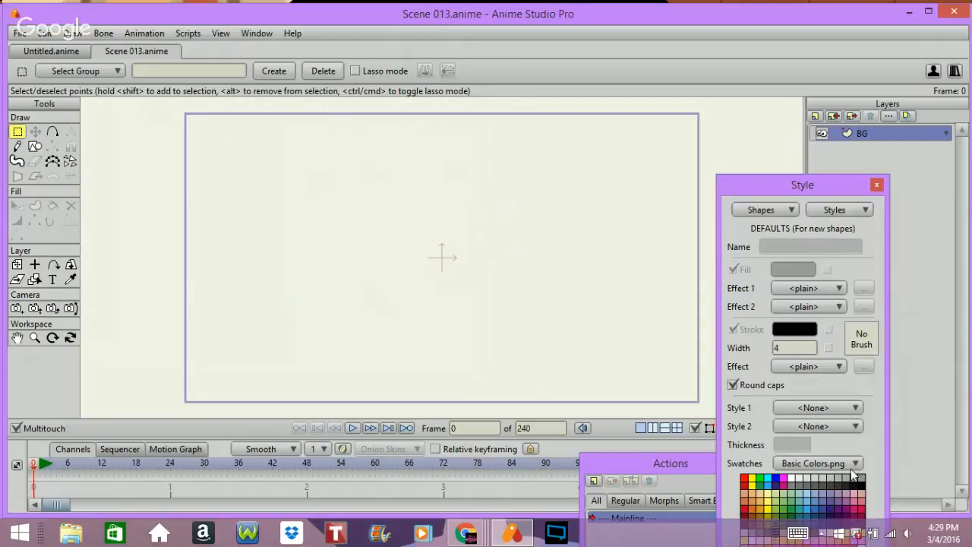
left_click(802, 272)
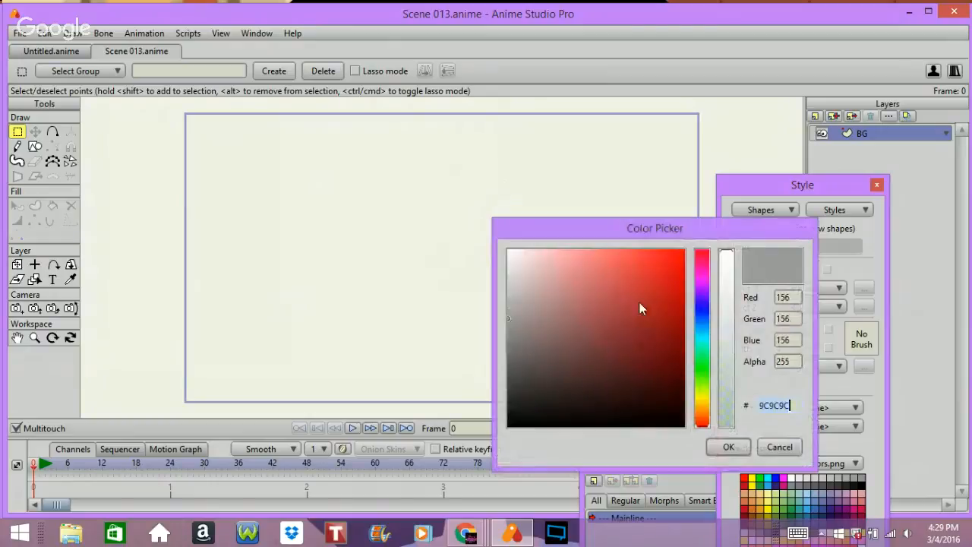
left_click_drag(669, 270, 676, 244)
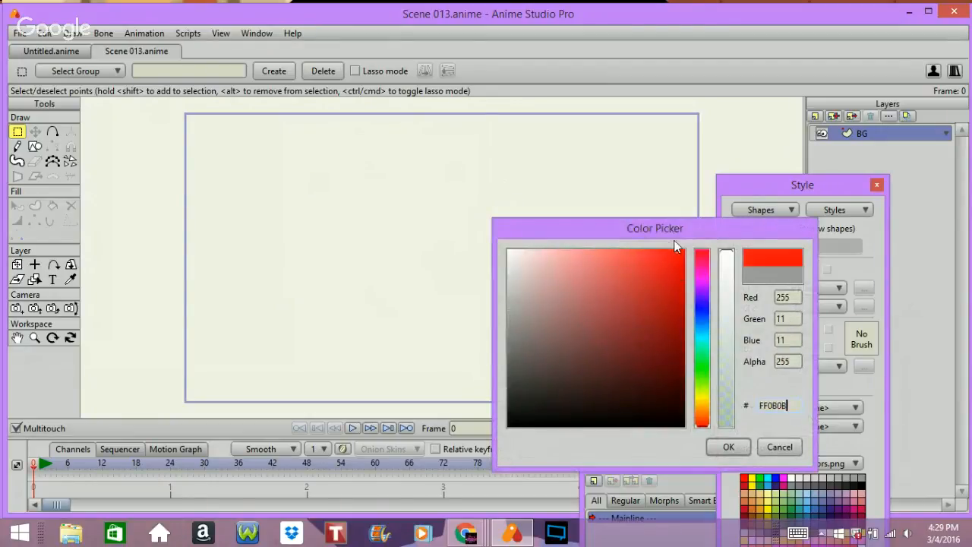
left_click(727, 447)
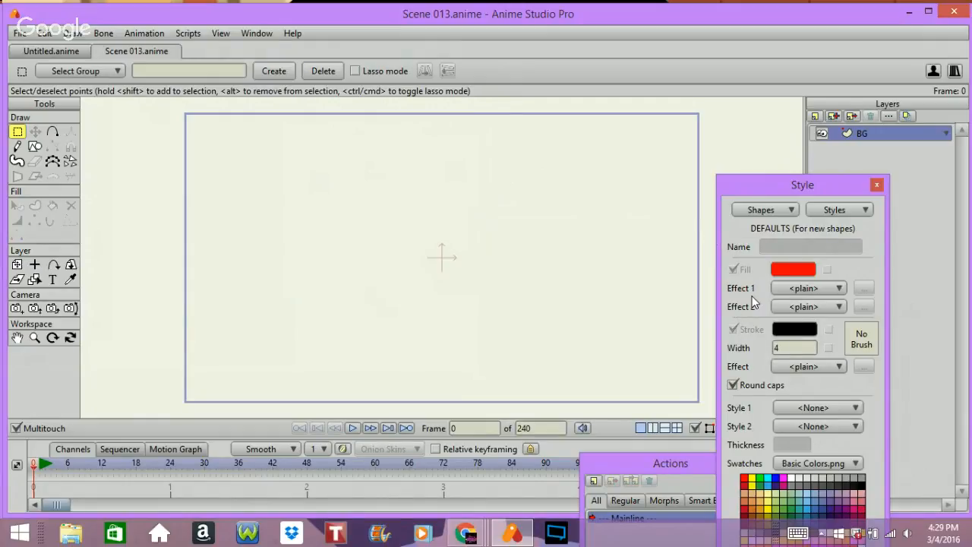
Step: Apply a Radial Gradient effect to the default fill
left_click(810, 287)
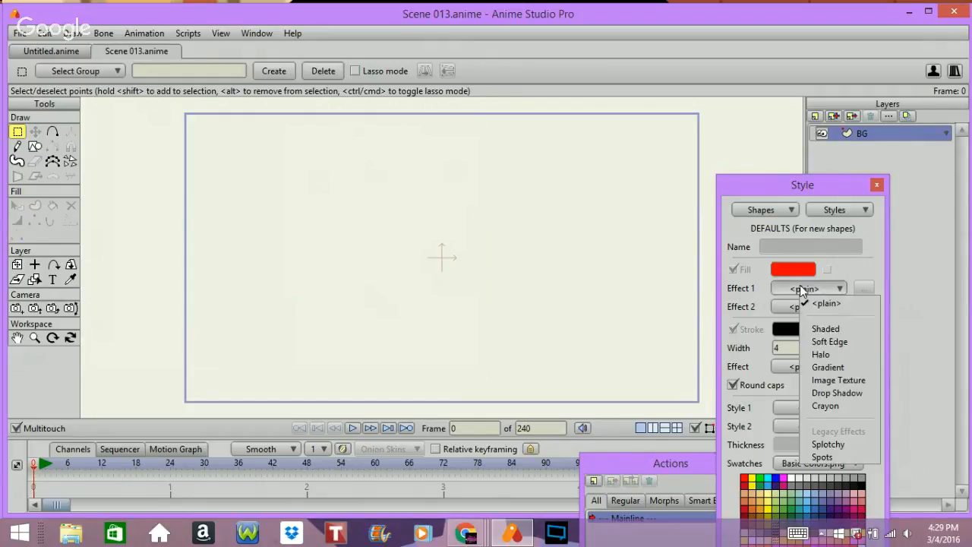
left_click(826, 370)
left_click(492, 287)
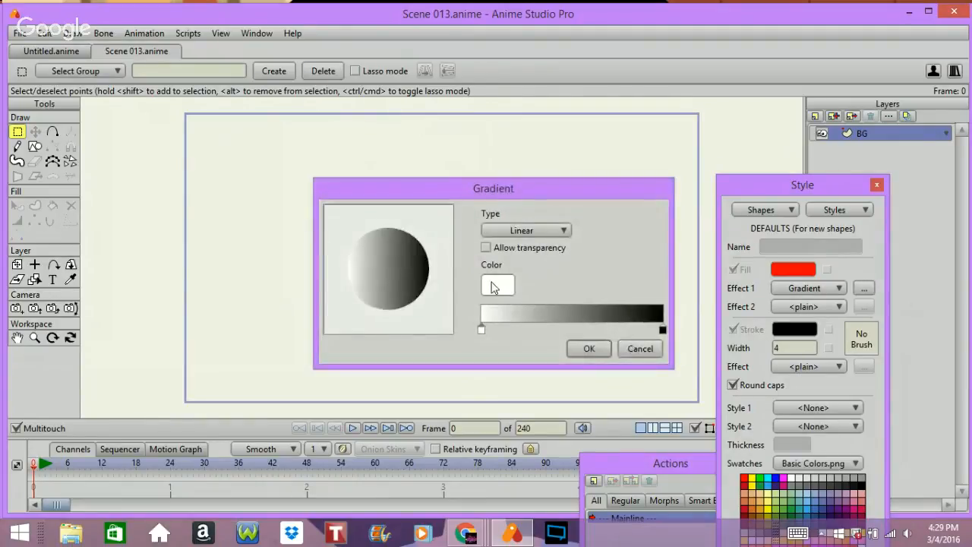
left_click(508, 294)
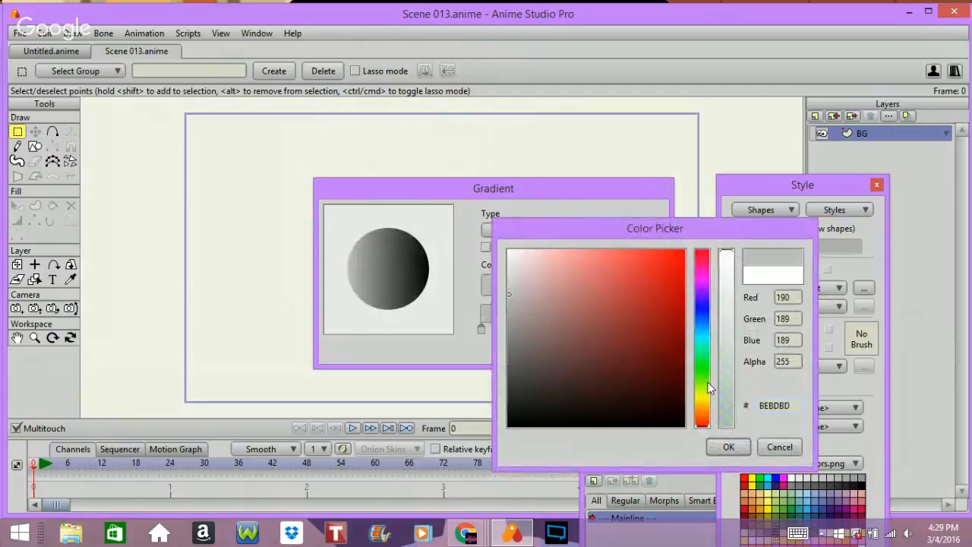
left_click(729, 446)
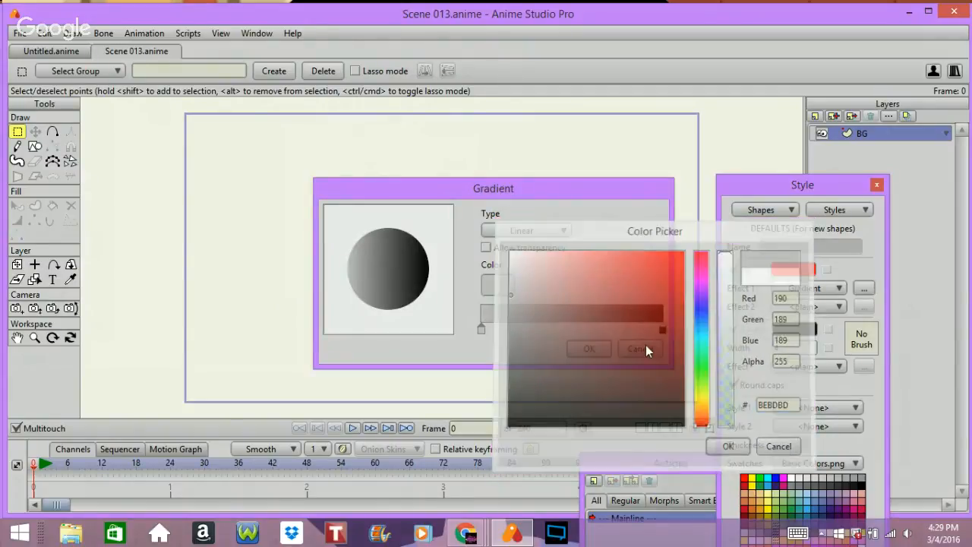
left_click(485, 231)
left_click(523, 258)
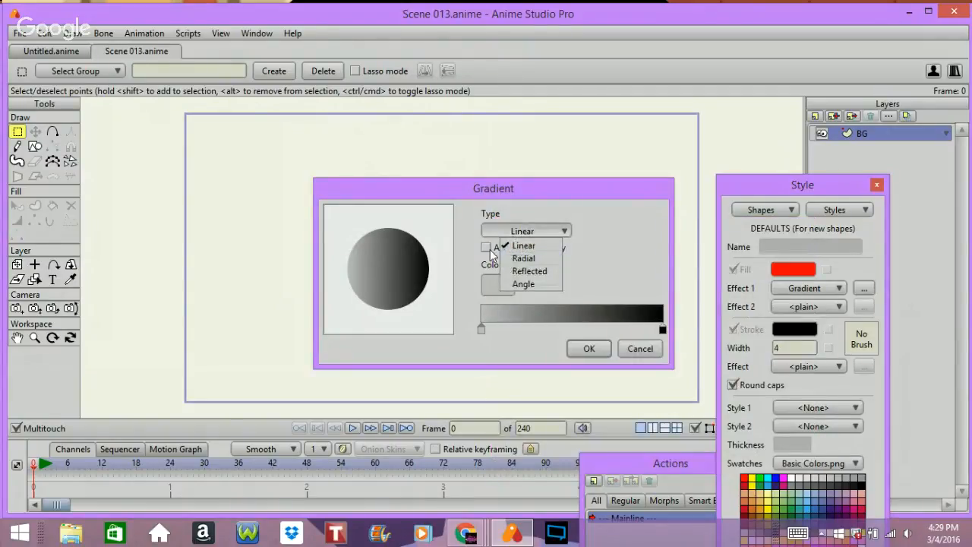
left_click(590, 349)
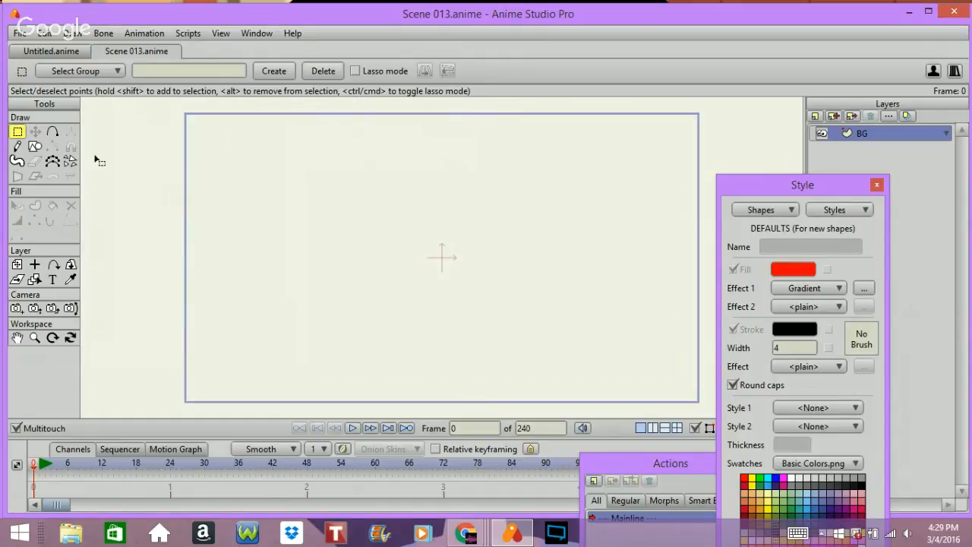
Step: Draw a rectangle covering the whole canvas and move its gradient centre down to the bottom edge
left_click(36, 147)
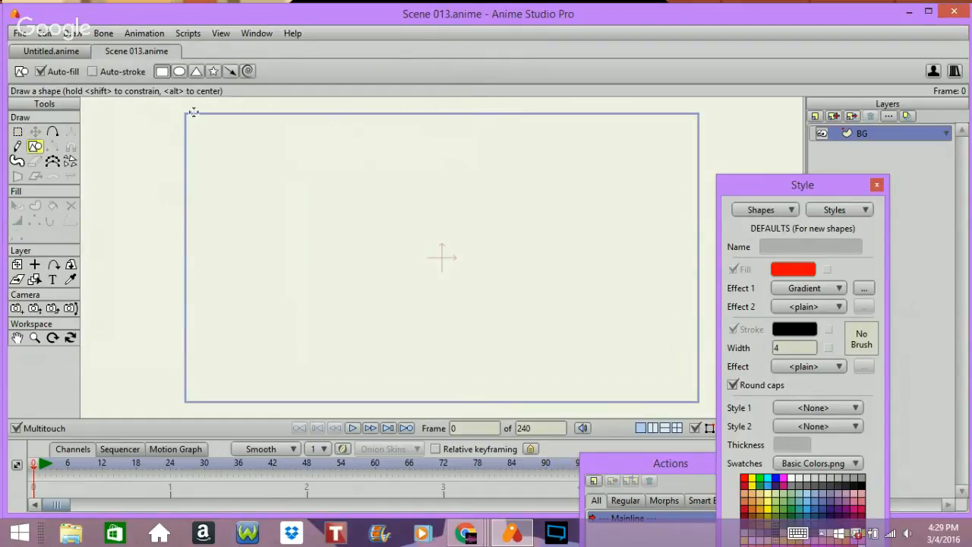
left_click_drag(176, 107, 704, 410)
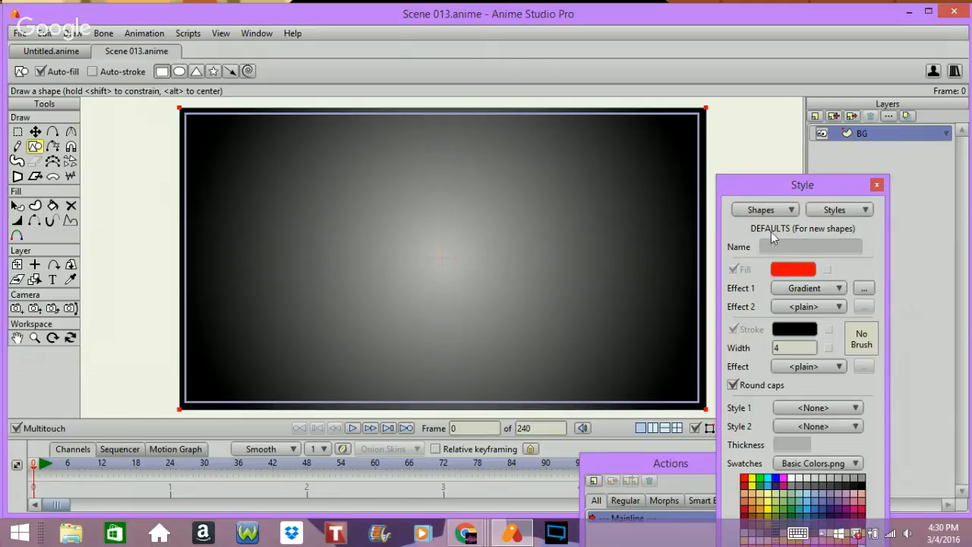
left_click(15, 205)
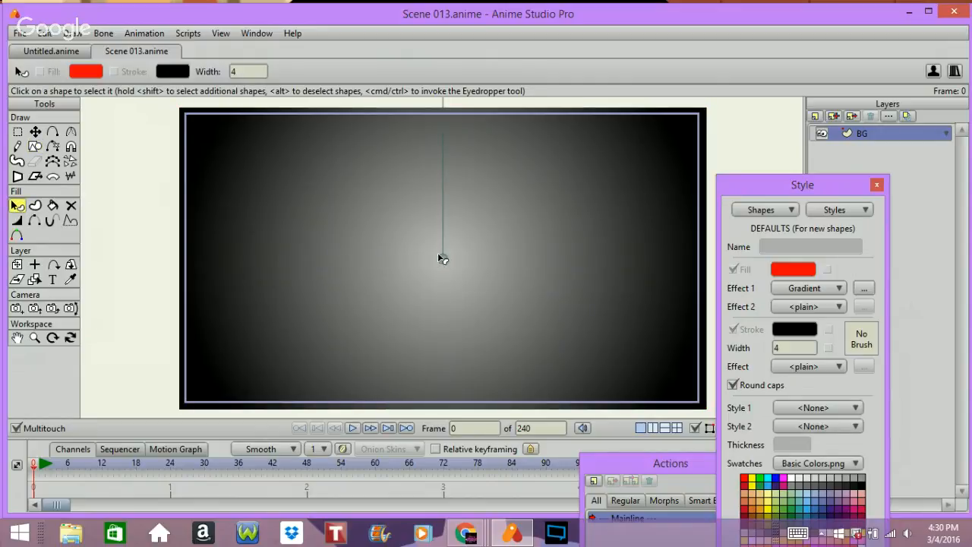
left_click_drag(443, 259, 447, 395)
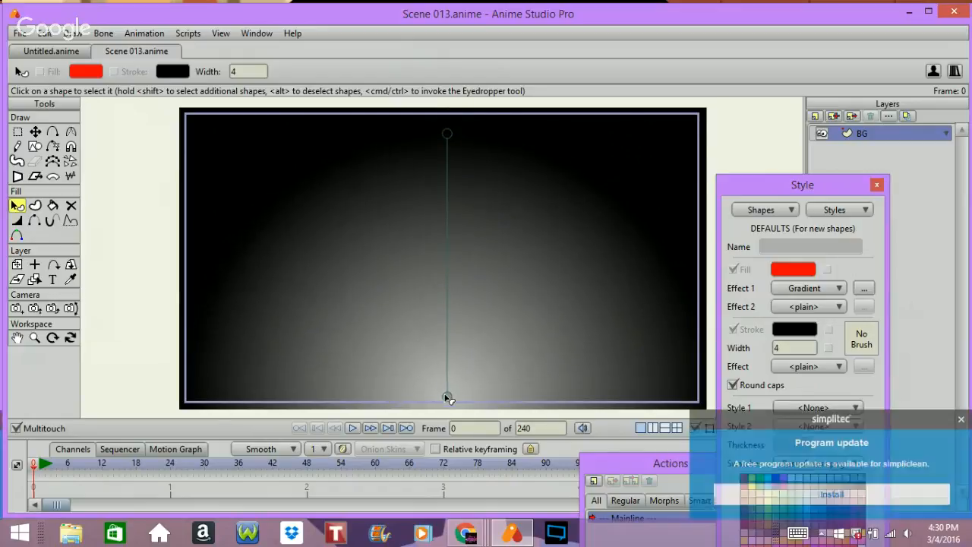
Step: Dismiss the update notification and add a new vector layer named Floor
left_click(960, 420)
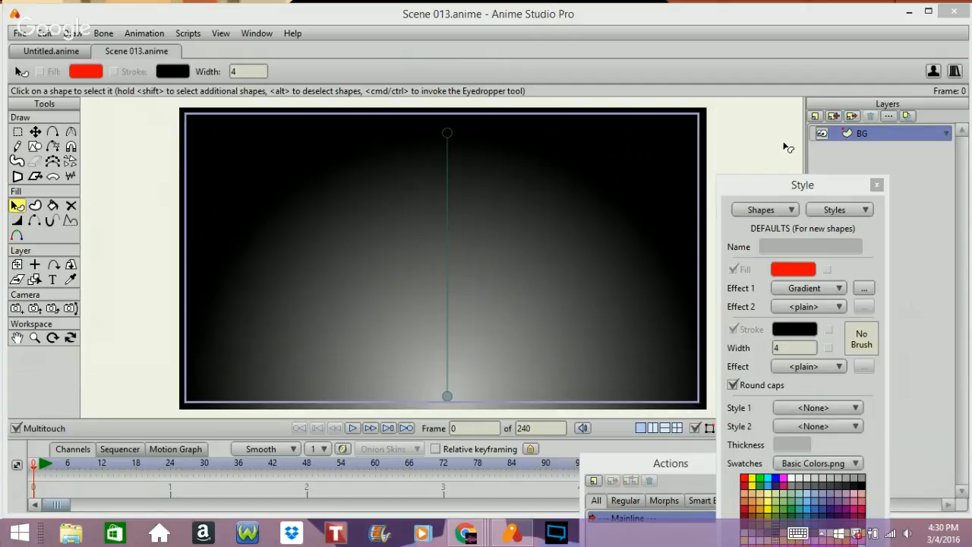
left_click(820, 117)
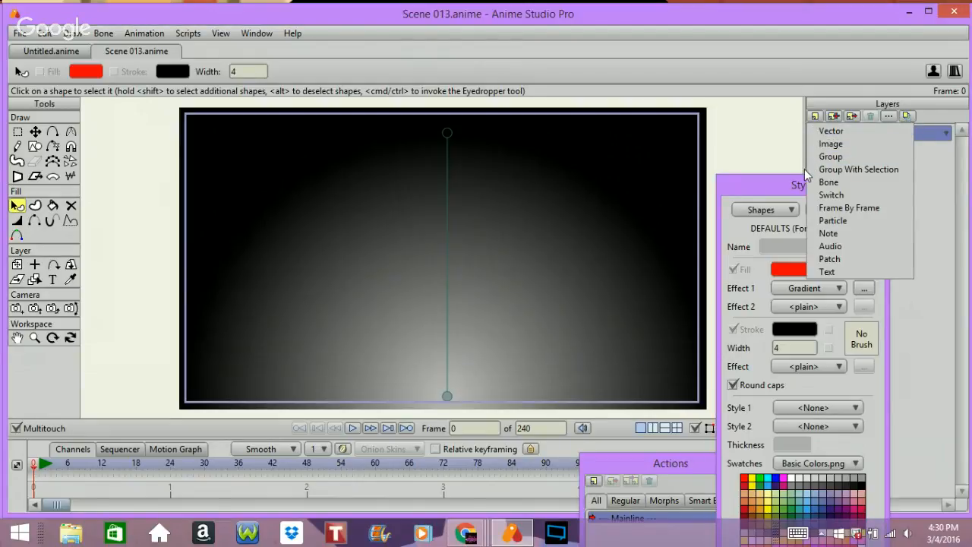
left_click(822, 132)
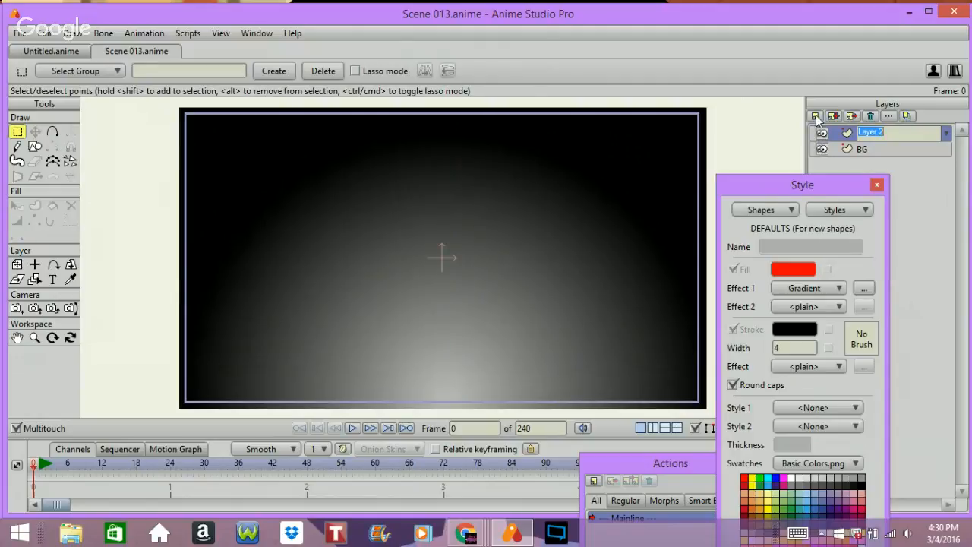
type("Floor")
key("Return")
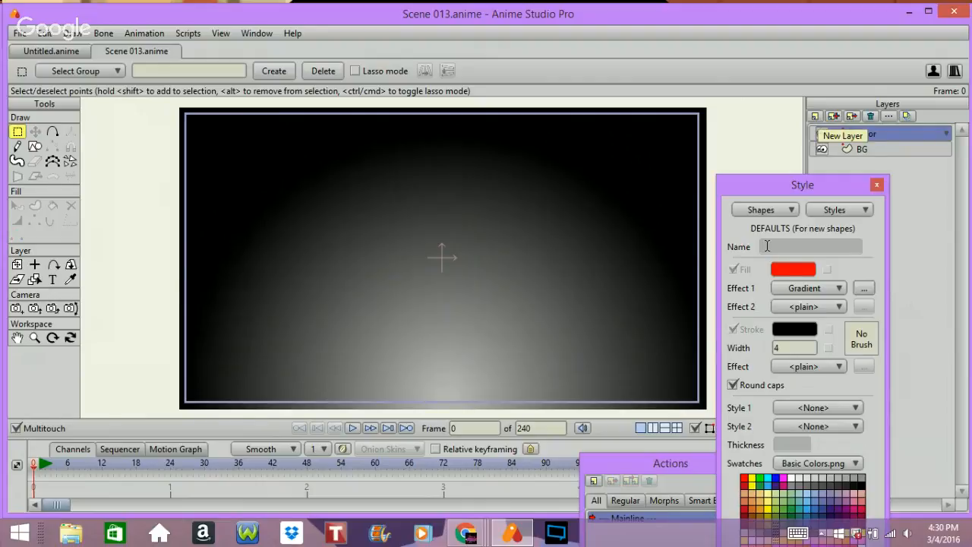
Step: Set the default fill colour for new shapes to cyan 03D8FF
left_click(801, 268)
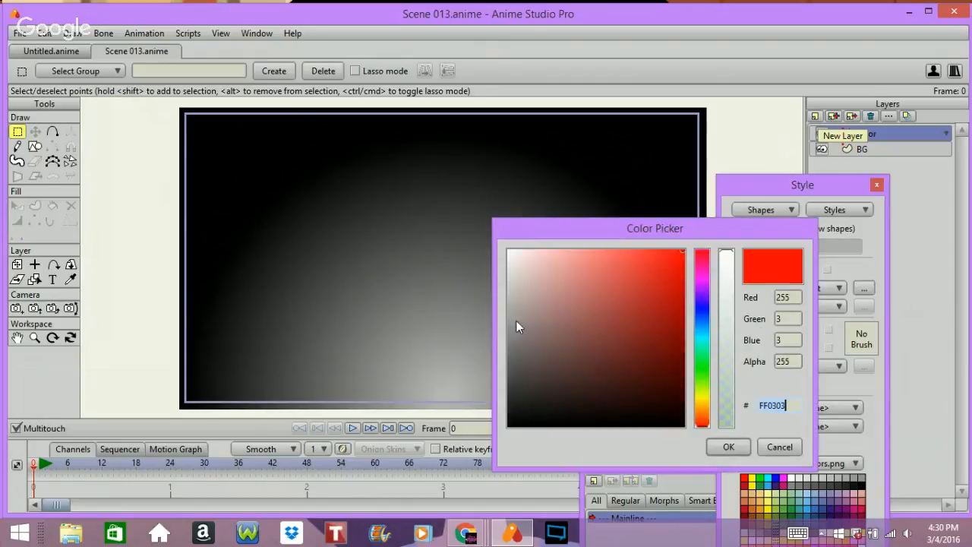
left_click(698, 333)
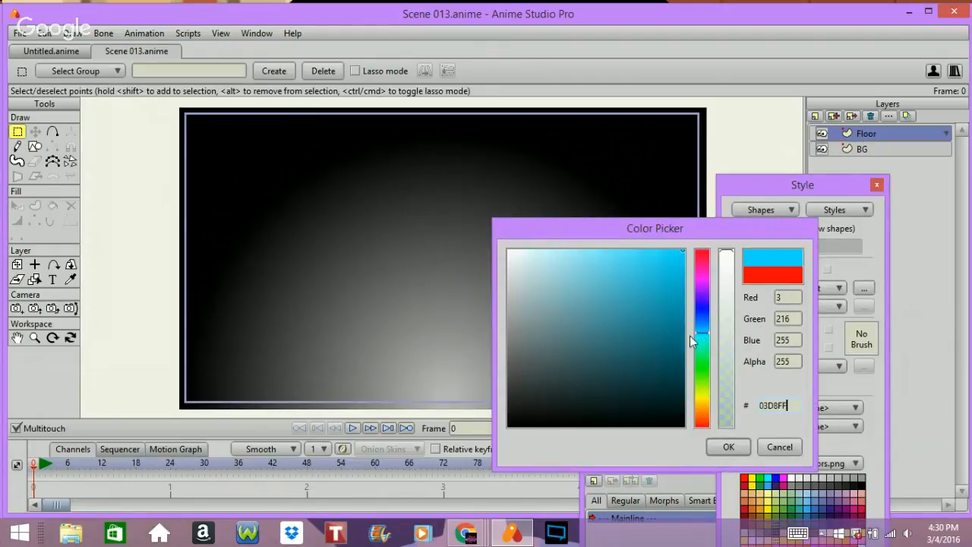
left_click(720, 443)
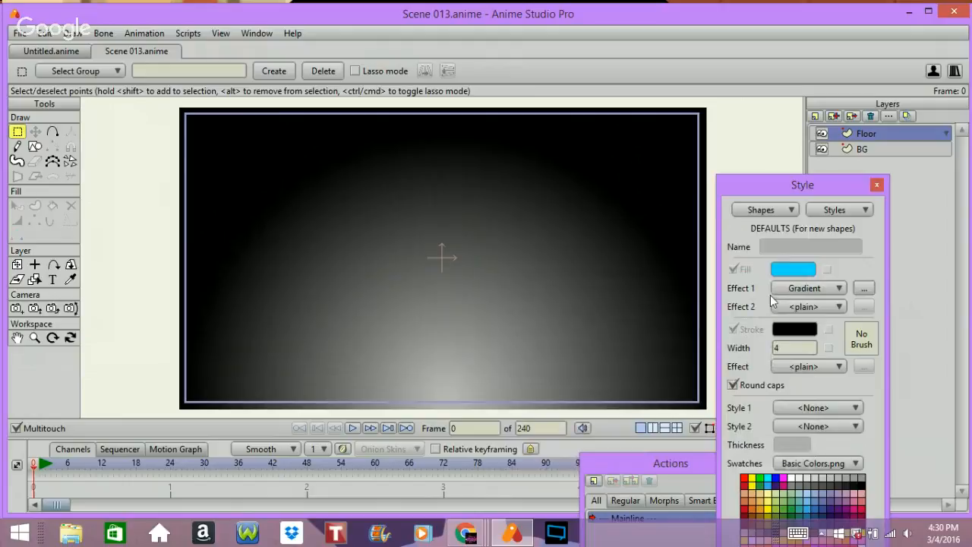
Step: Change the fill gradient to Linear and set its starting colour to grey 949191
left_click(864, 288)
left_click(490, 228)
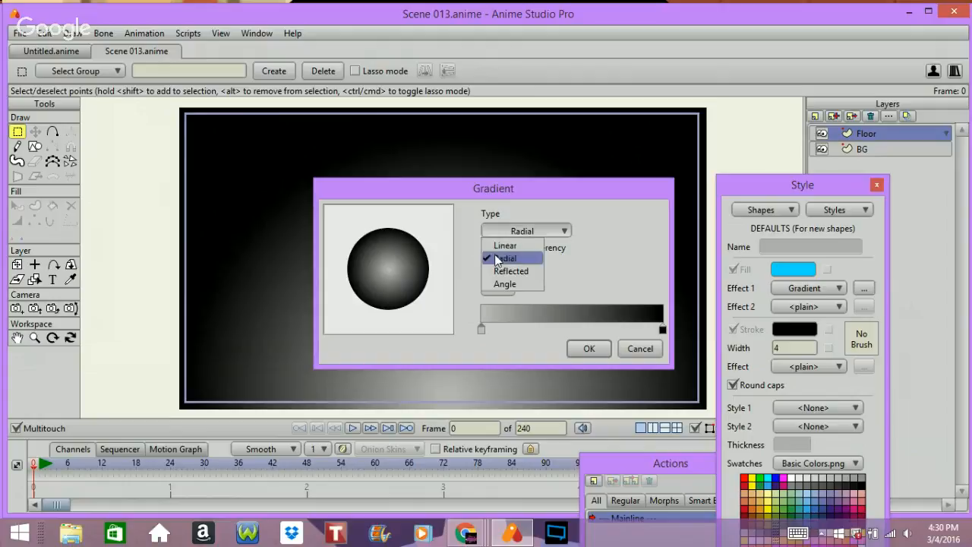
left_click(505, 243)
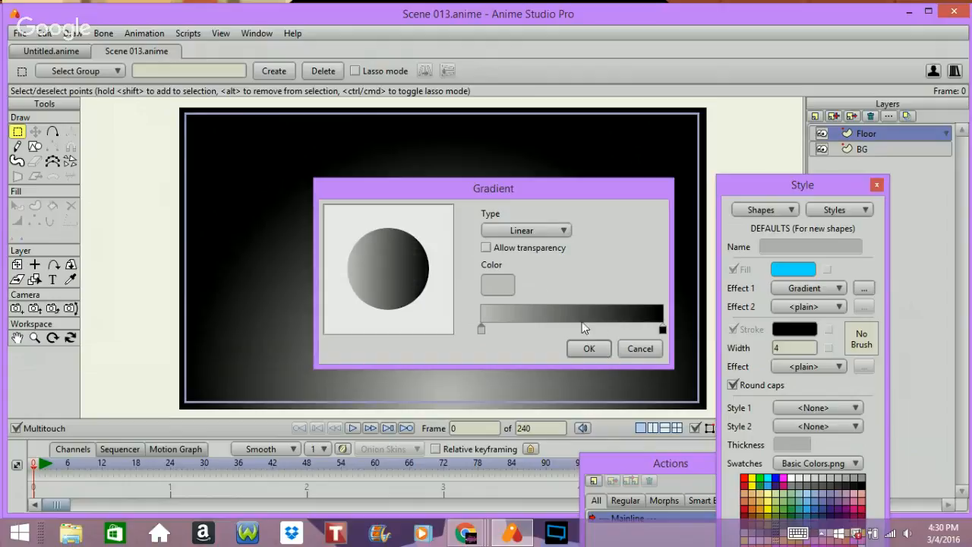
left_click(499, 285)
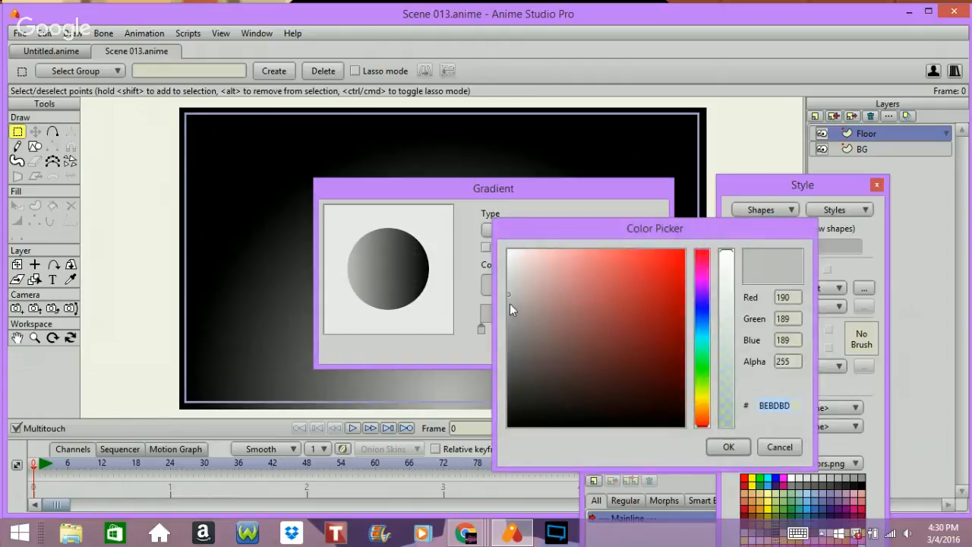
left_click_drag(507, 297, 511, 324)
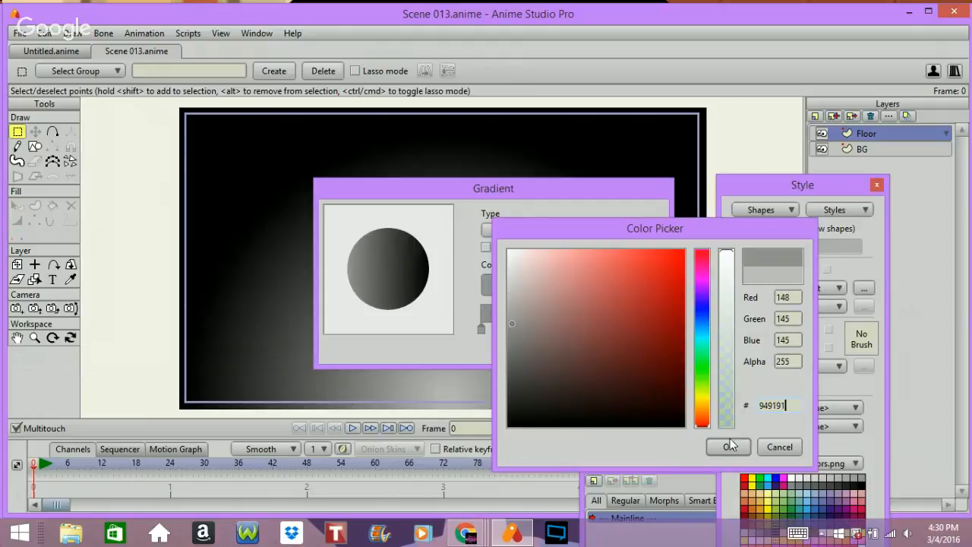
left_click(729, 446)
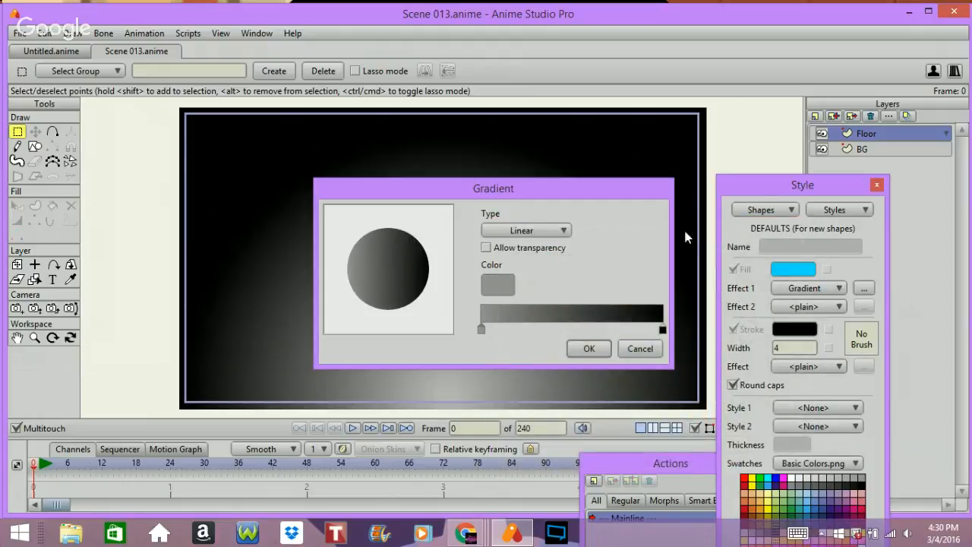
left_click(588, 351)
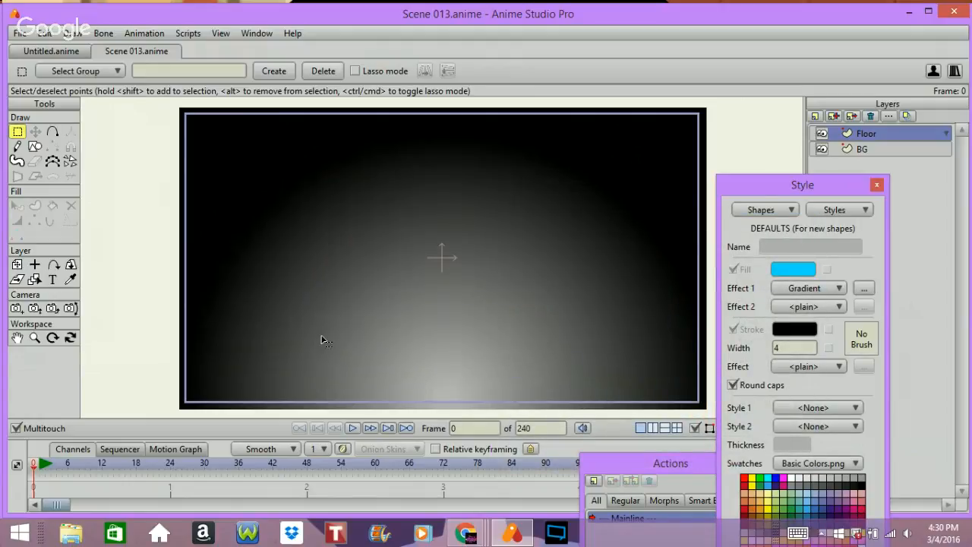
Step: Draw a rectangle across the lower part of the canvas, extending past both sides
left_click(35, 146)
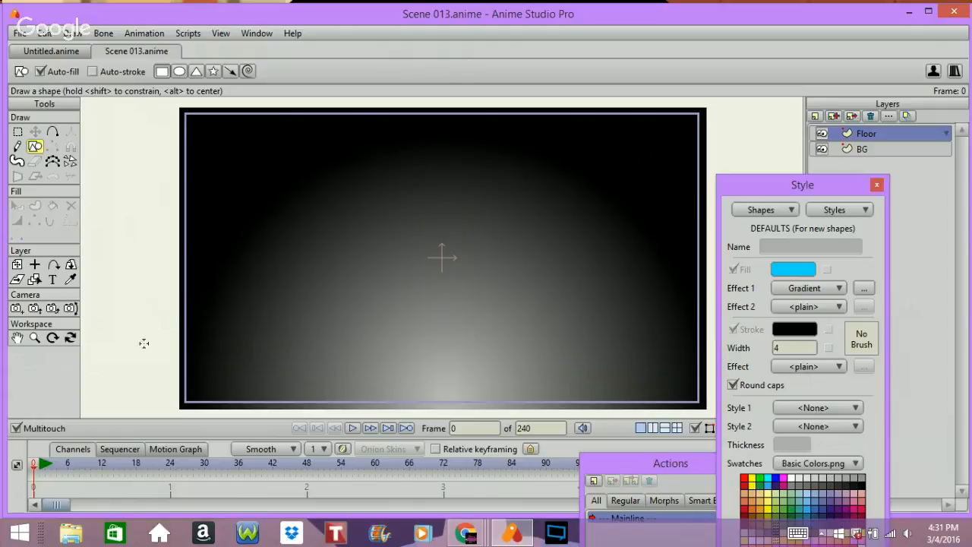
mouse_move(147, 353)
left_mouse_down()
mouse_move(304, 362)
mouse_move(715, 417)
left_mouse_up()
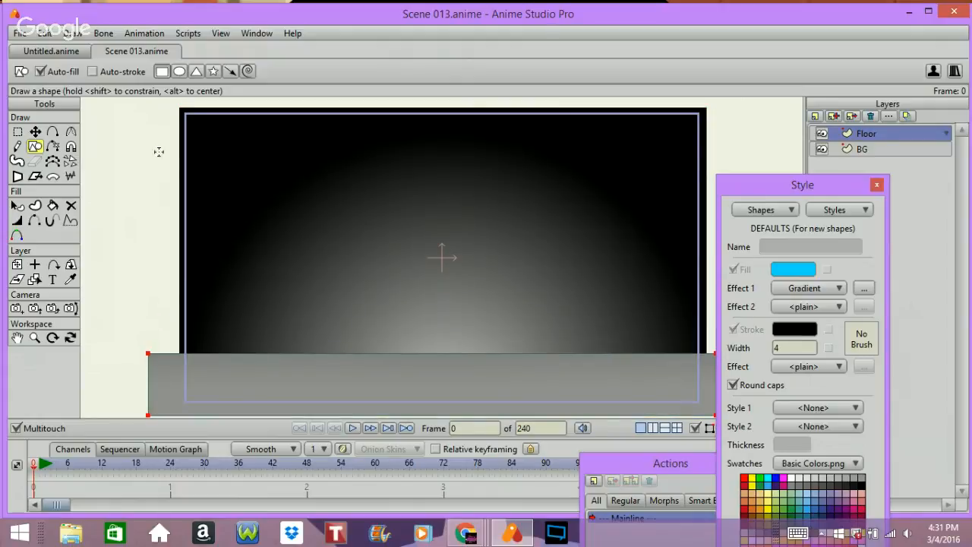
Step: Select the rectangle's top points, pull them inward for perspective, and lower them to make a thin floor strip
left_click(35, 131)
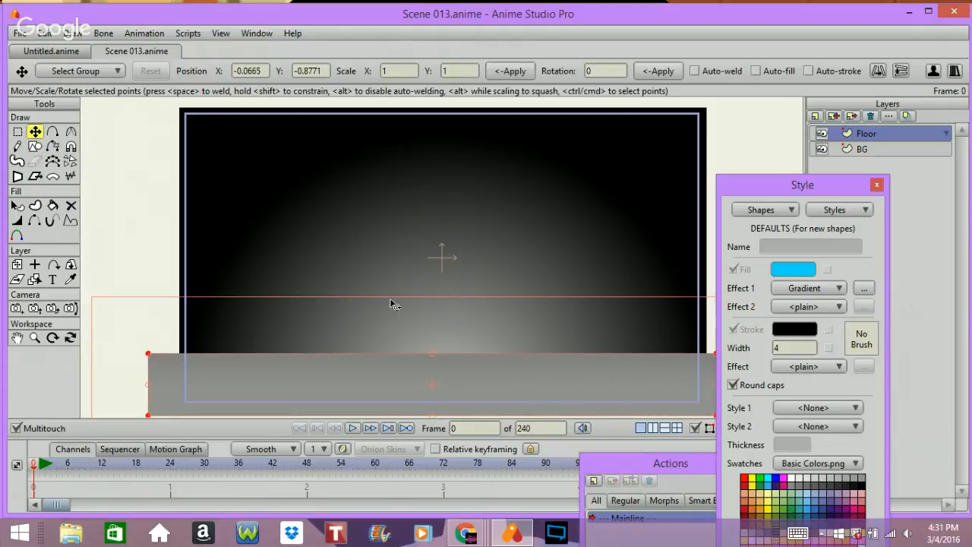
left_click(17, 131)
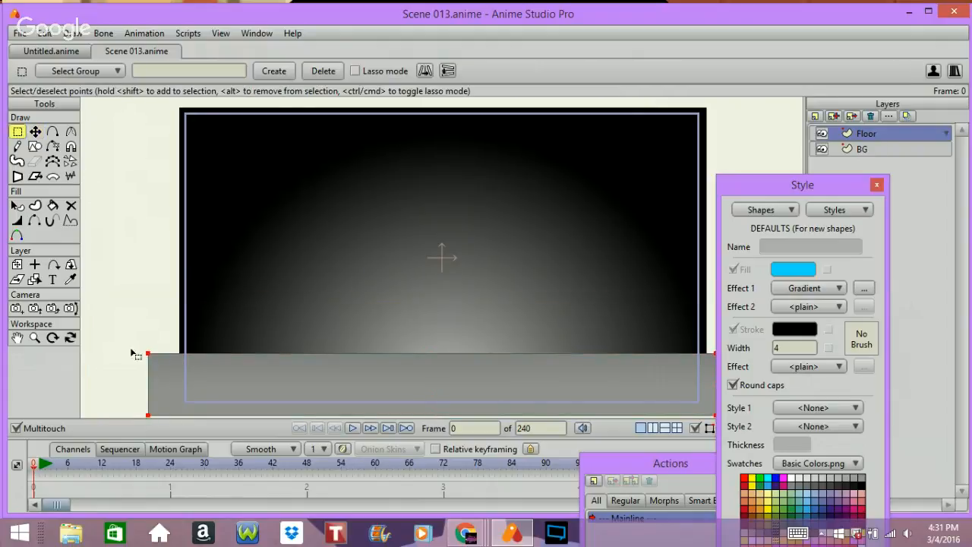
left_click_drag(119, 346, 705, 358)
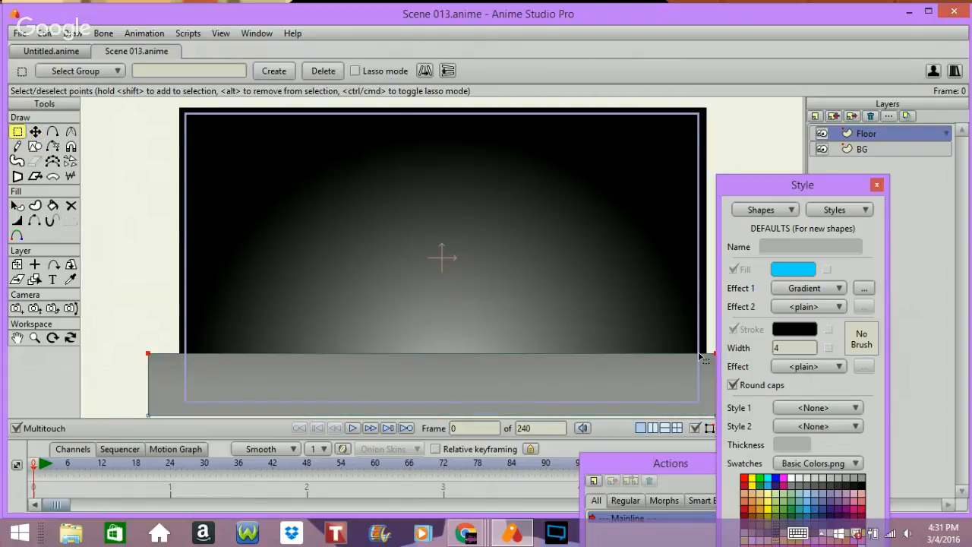
left_click(35, 131)
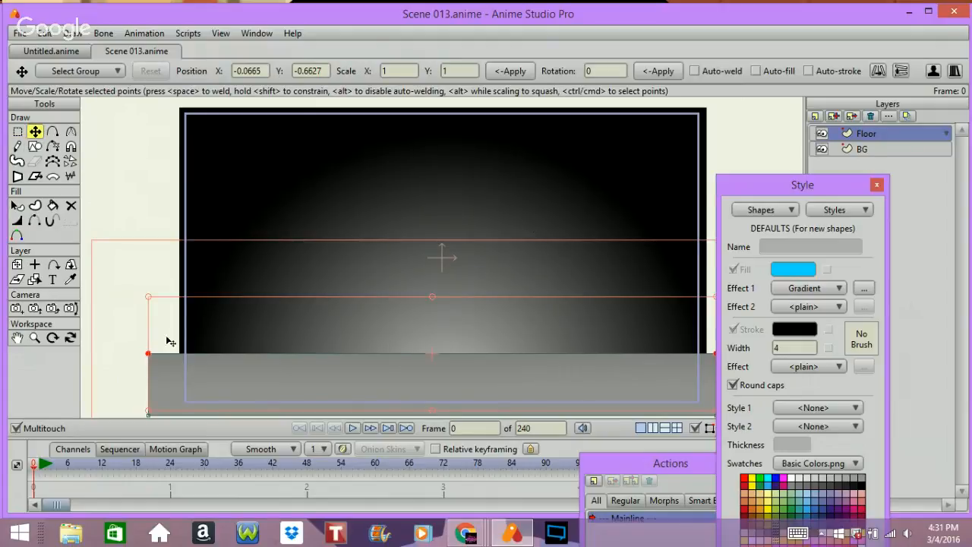
left_click_drag(148, 357, 202, 350)
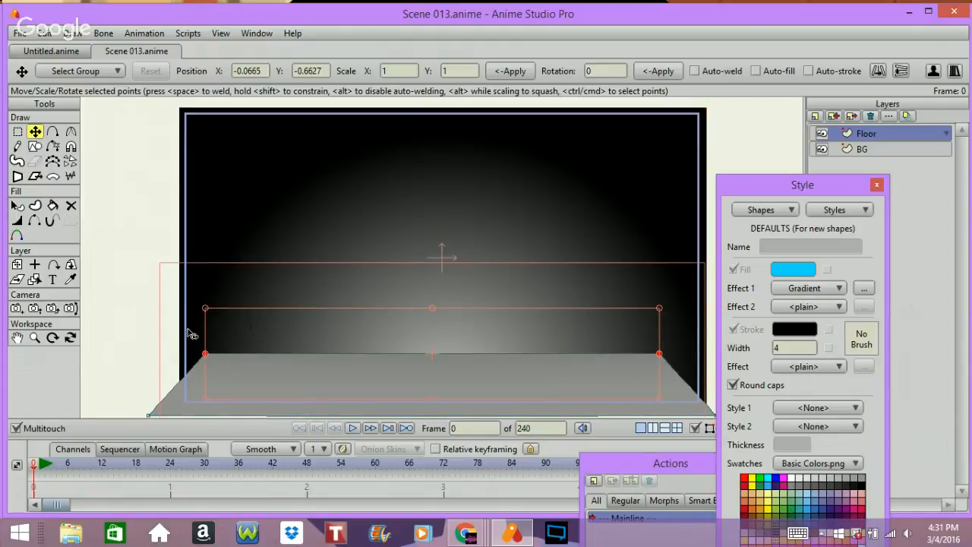
left_click_drag(107, 177, 121, 218)
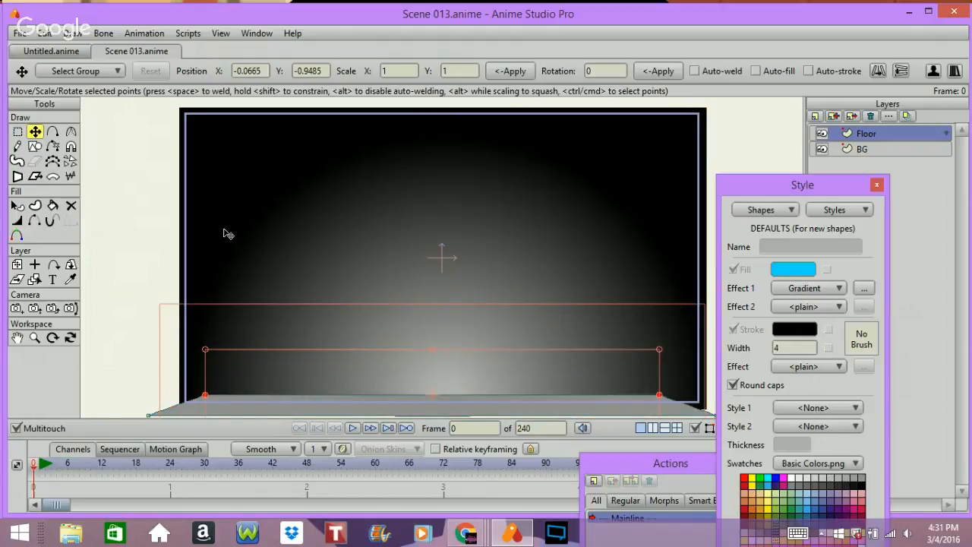
Step: Render the current frame to preview it, then close the render window
key("ctrl+r")
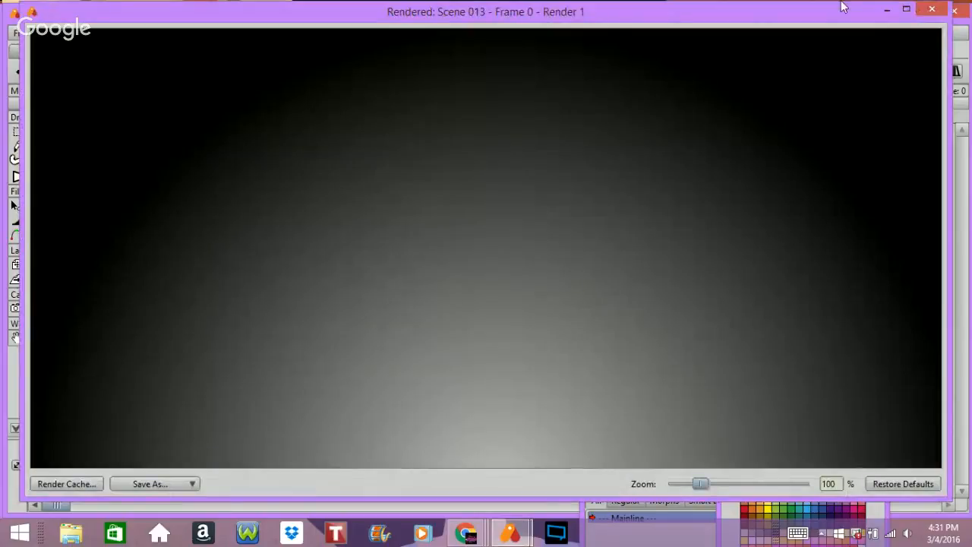
left_click(932, 9)
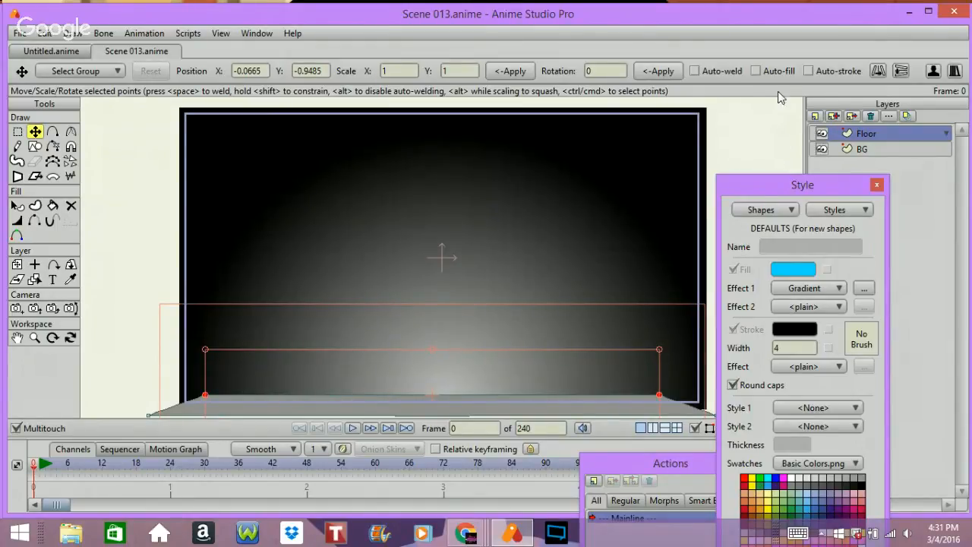
Step: Add a new vector layer named Tube
left_click(815, 116)
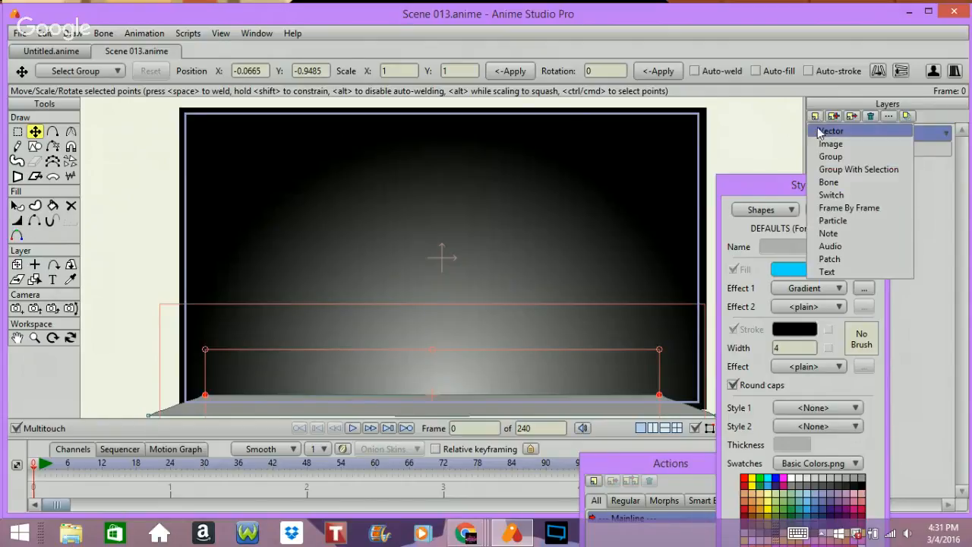
left_click(820, 133)
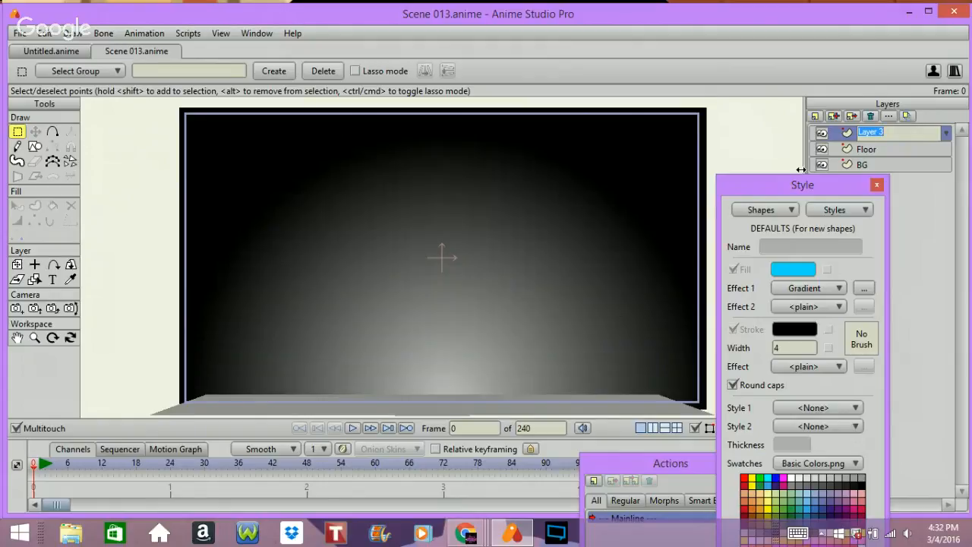
type("Tube")
key("Return")
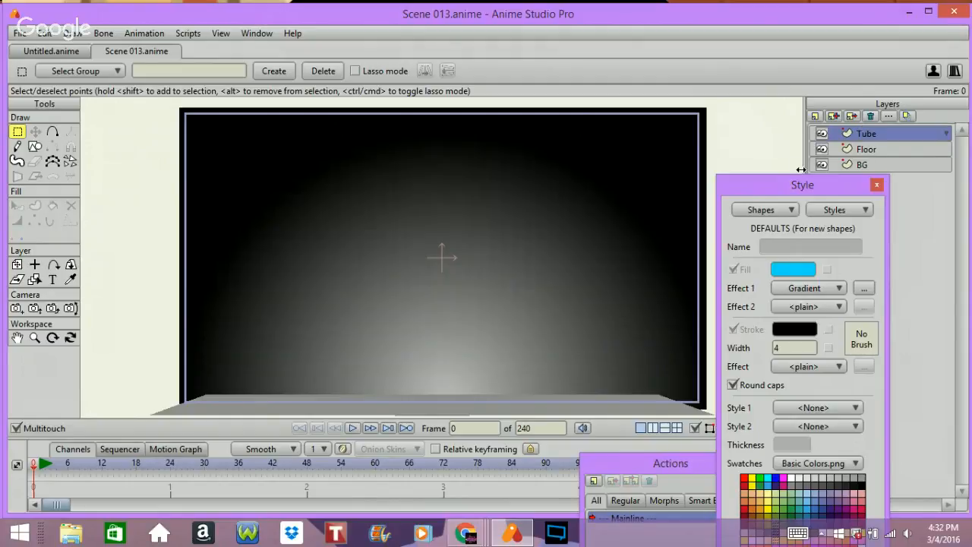
Step: Pick the rectangle tool and set the default fill colour to green 03FF68
left_click(35, 146)
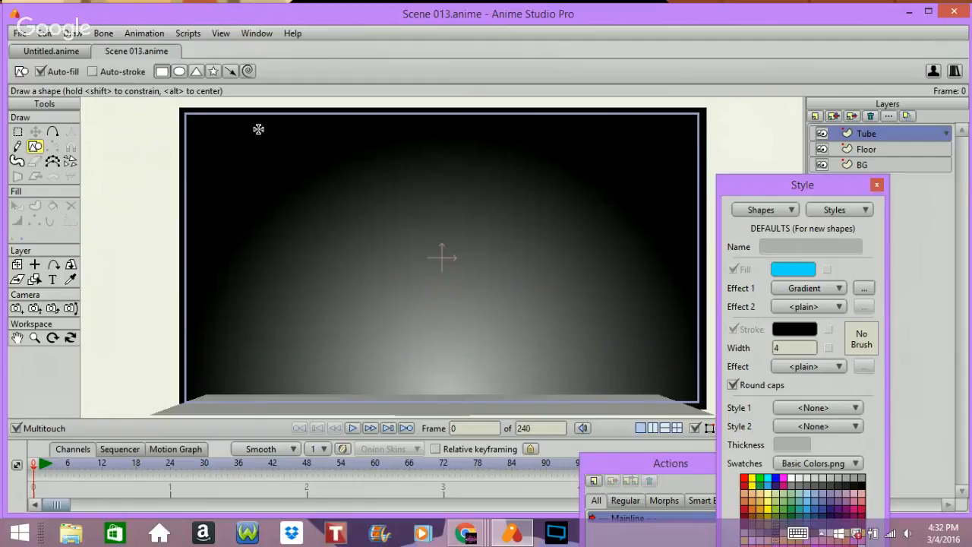
left_click(794, 266)
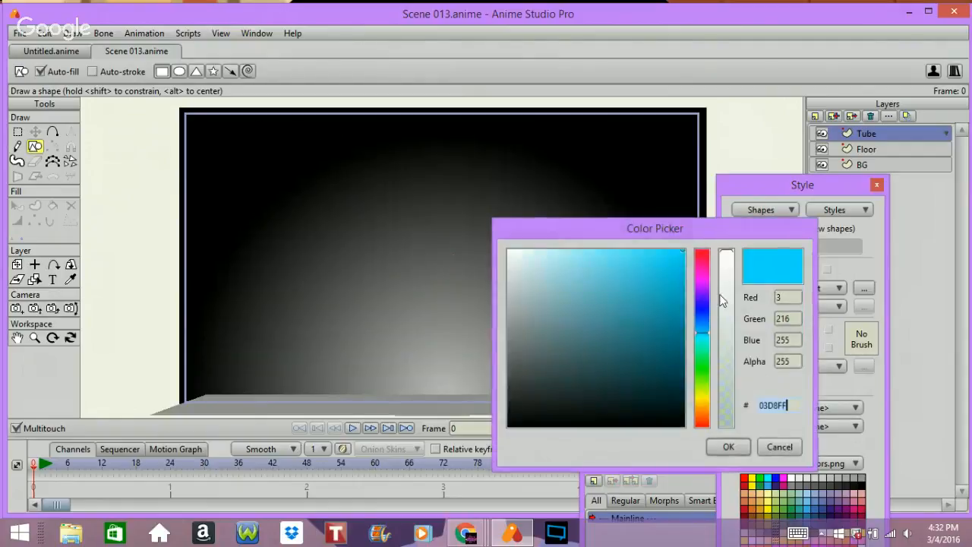
left_click(700, 354)
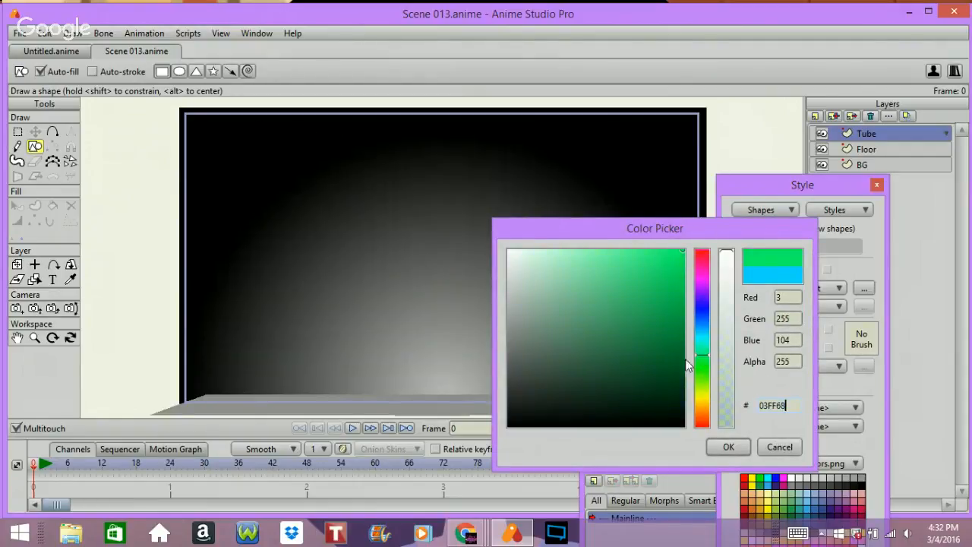
left_click(732, 445)
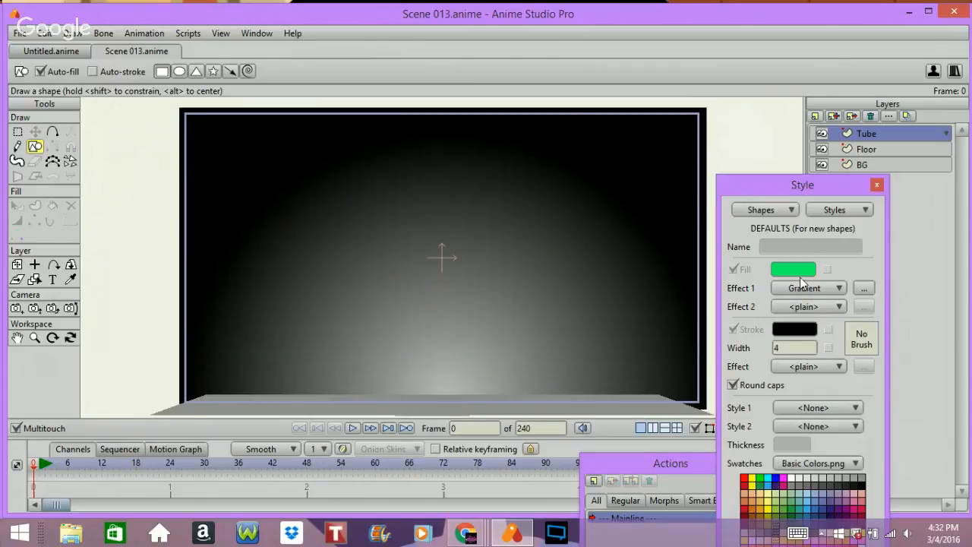
Step: Change the fill gradient to Reflected with a light grey D2CFCF starting colour
left_click(863, 289)
left_click(515, 232)
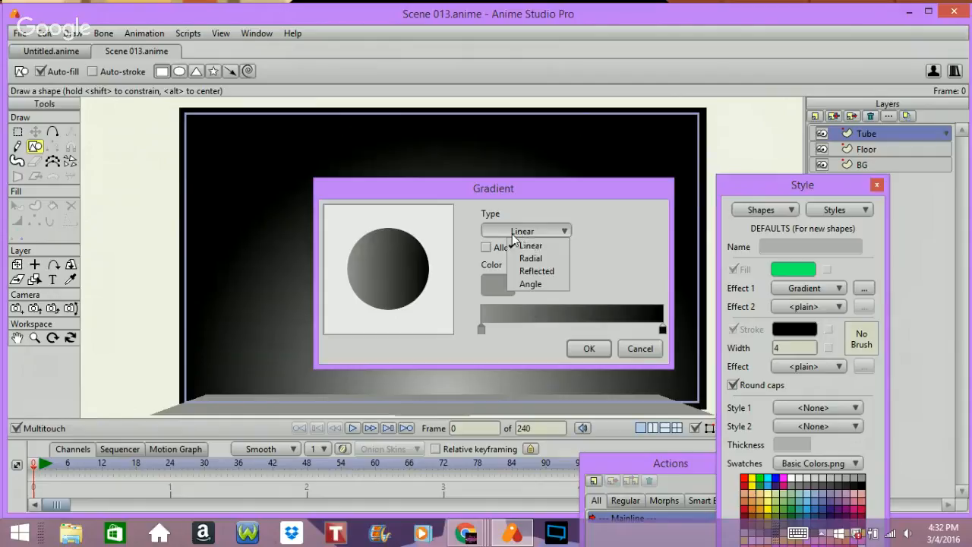
left_click(534, 271)
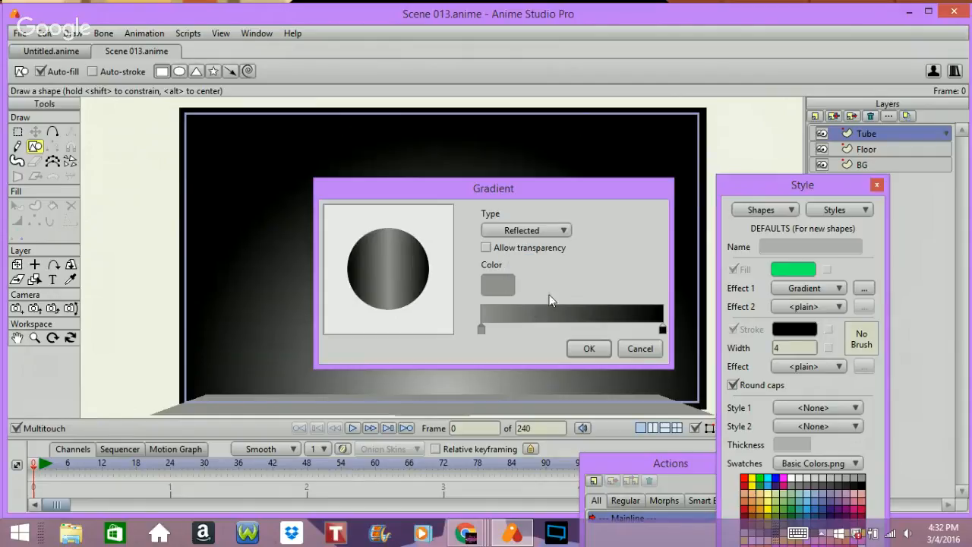
left_click(497, 285)
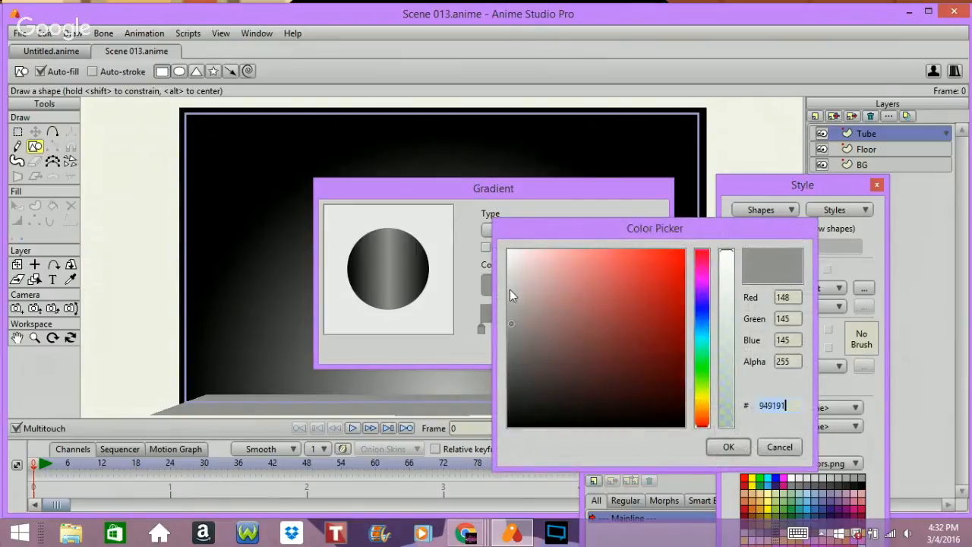
left_click(511, 281)
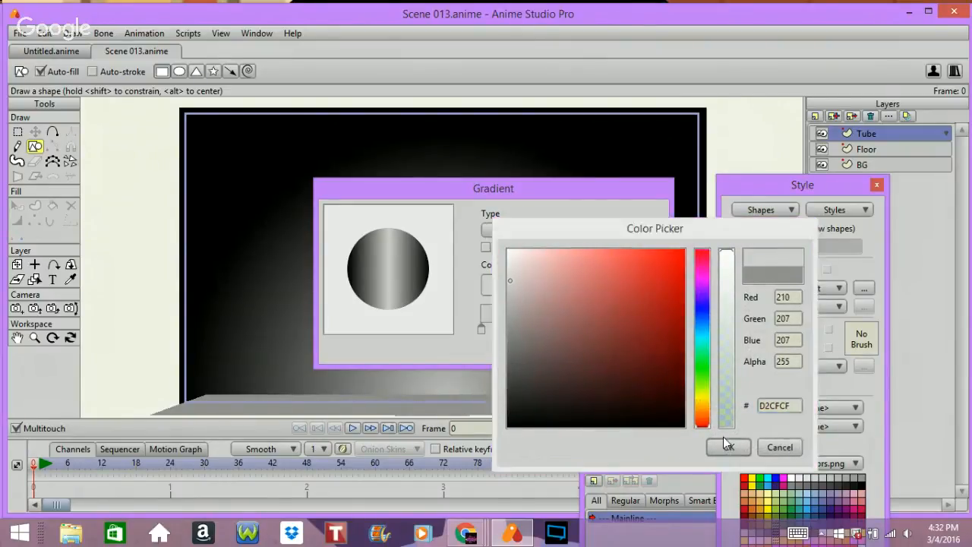
left_click(728, 447)
left_click(586, 348)
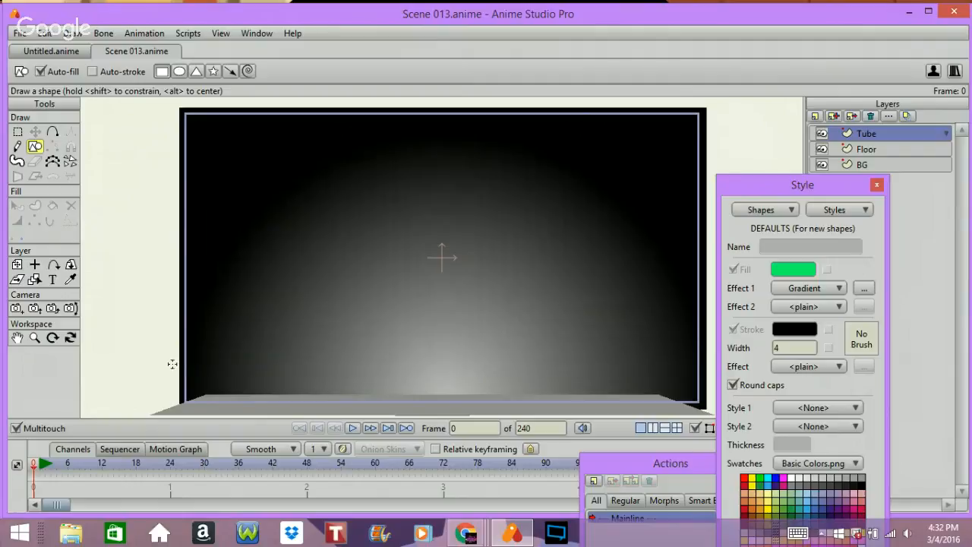
Step: Draw a rectangle spanning the canvas width along its bottom edge
mouse_move(171, 364)
left_mouse_down()
mouse_move(460, 383)
mouse_move(692, 416)
left_mouse_up()
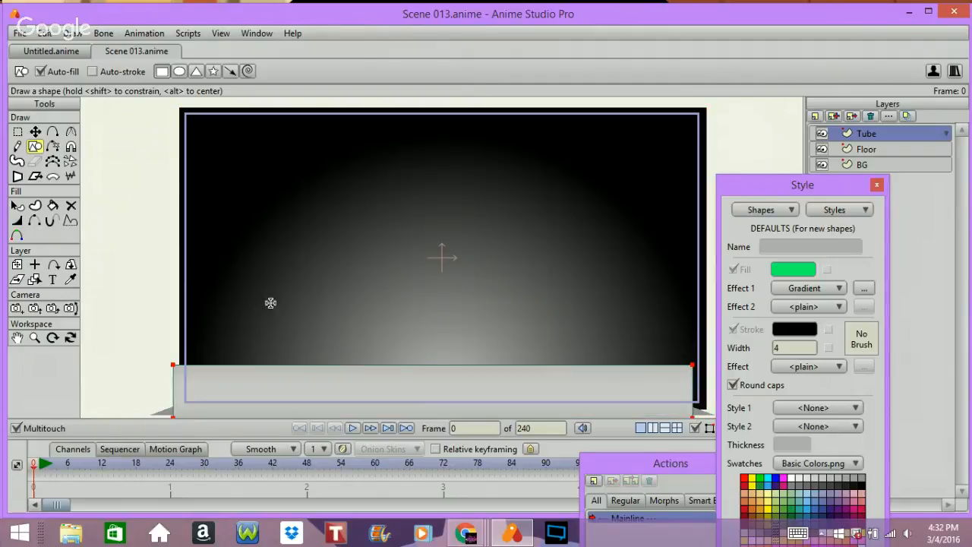
Step: Move the Tube rectangle up slightly, then stretch its bottom edge down to the lower border of the canvas
left_click(35, 131)
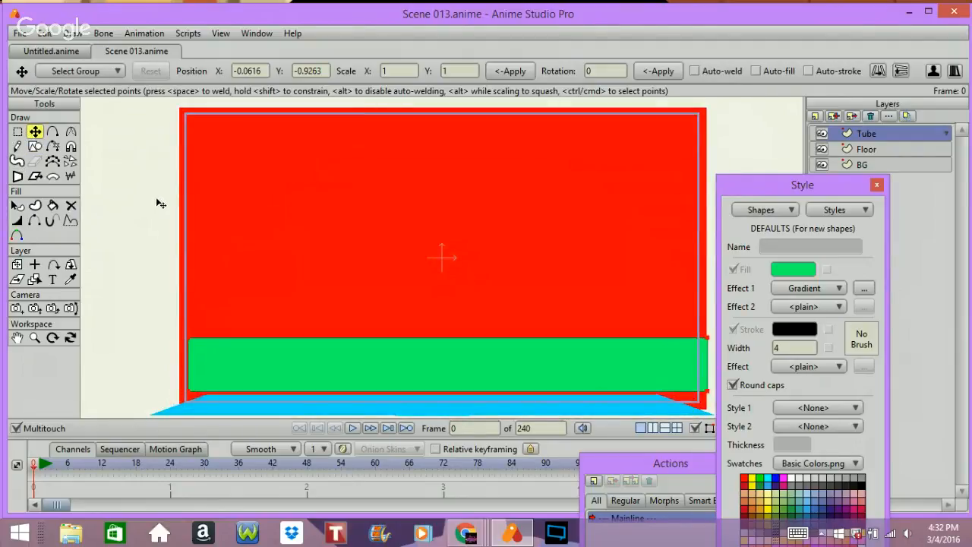
left_click_drag(157, 200, 159, 206)
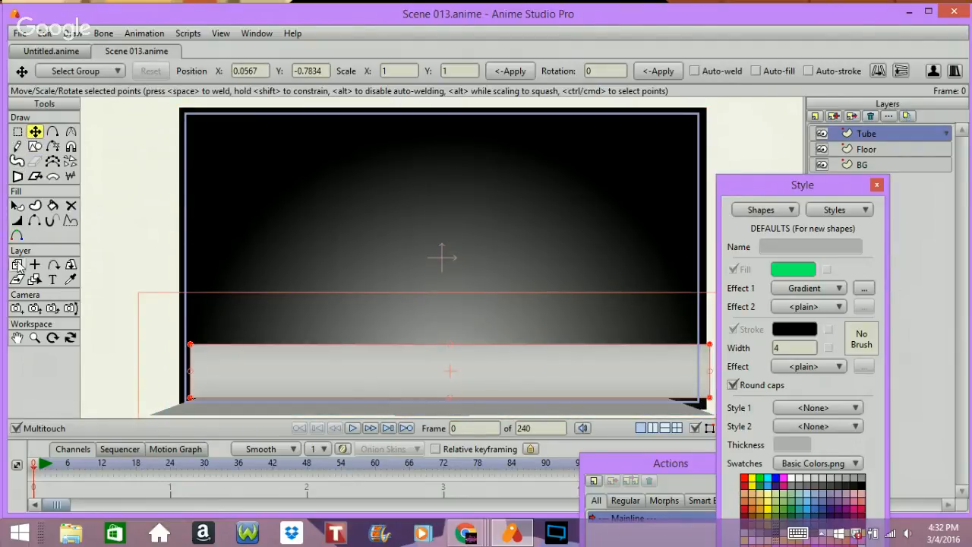
left_click(17, 131)
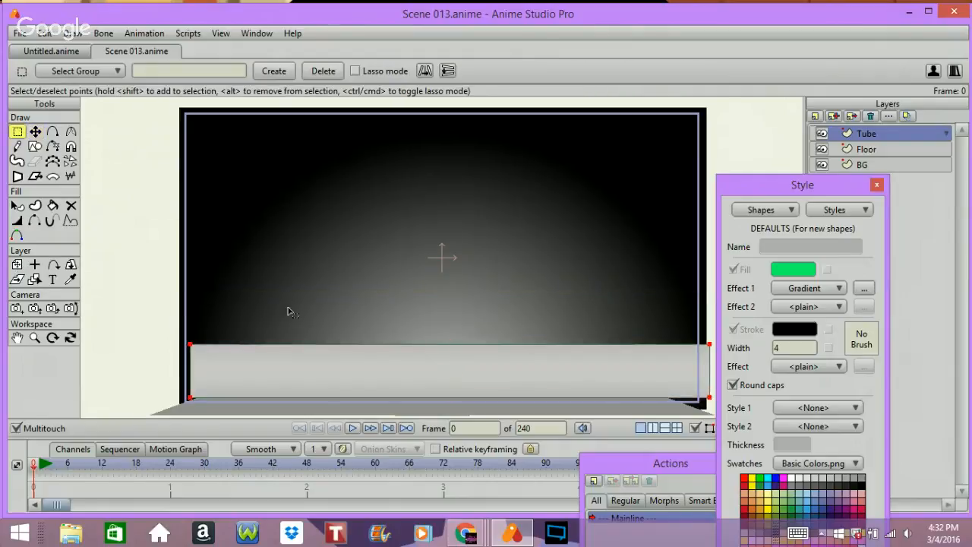
left_click_drag(158, 384, 712, 431)
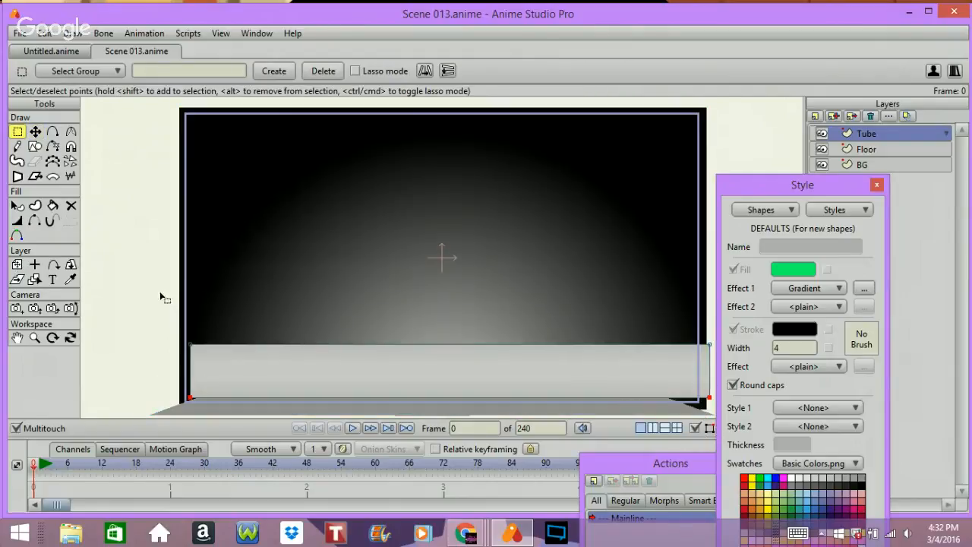
left_click(35, 131)
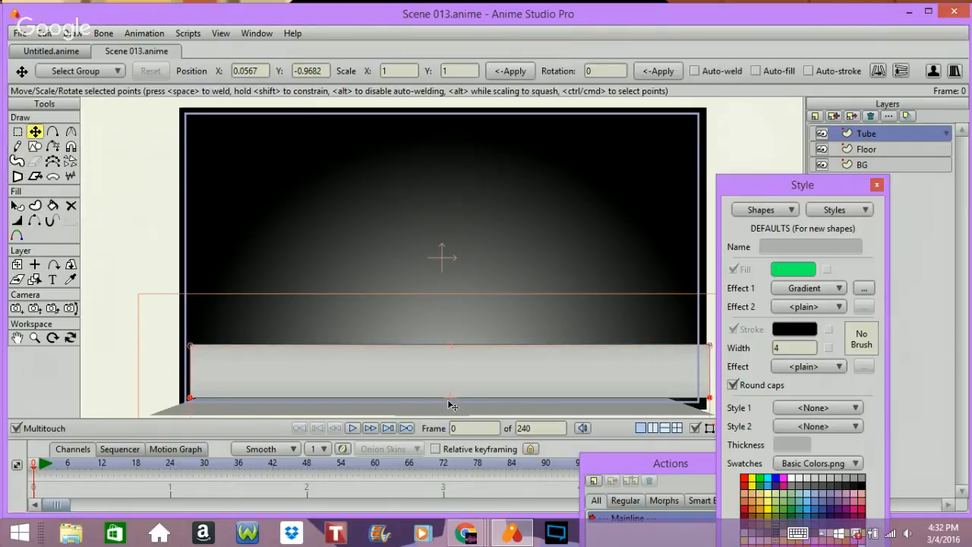
left_click_drag(450, 406, 453, 426)
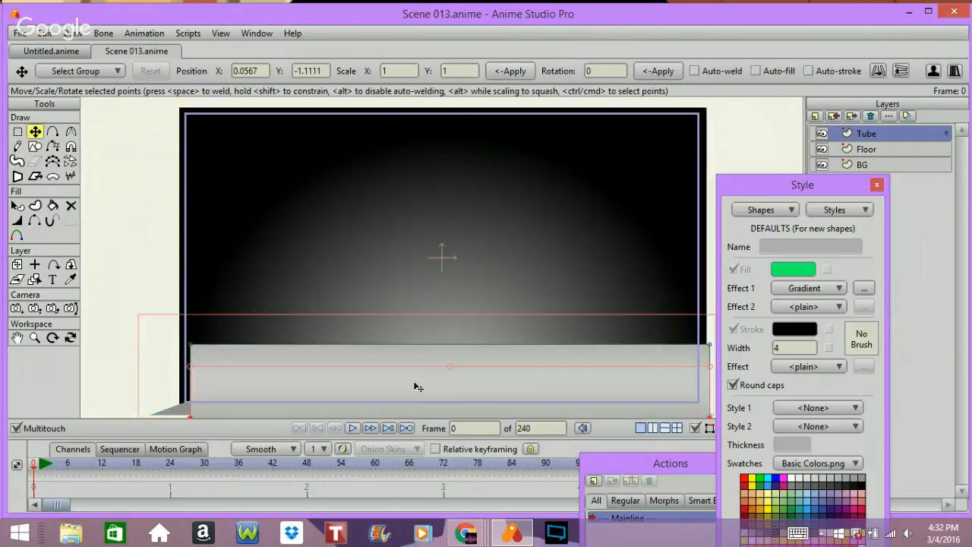
Step: Reposition the rectangle's gradient to run vertically from its bottom edge up to just above its top, and render a preview
left_click(17, 205)
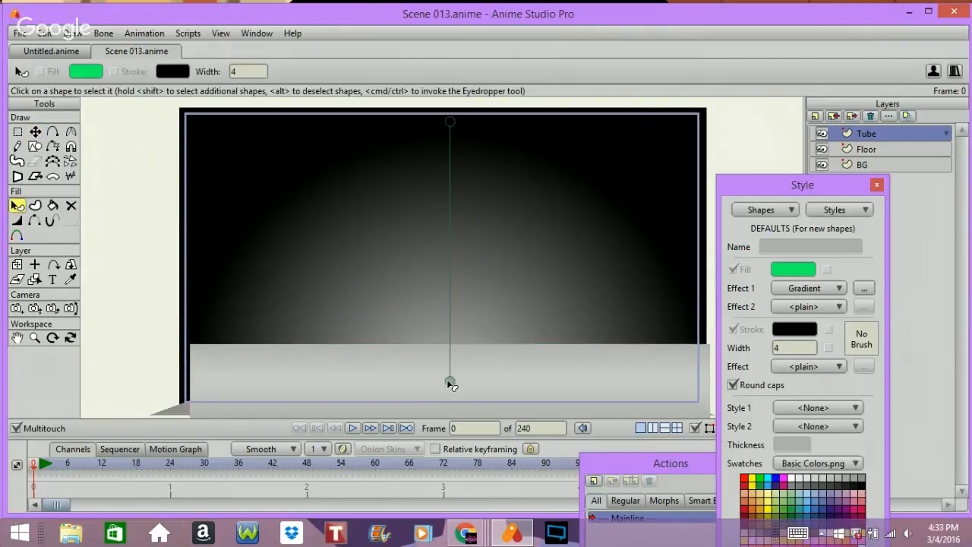
mouse_move(450, 381)
left_mouse_down()
mouse_move(449, 410)
mouse_move(445, 398)
left_mouse_up()
mouse_move(445, 140)
left_mouse_down()
mouse_move(459, 249)
mouse_move(449, 318)
left_mouse_up()
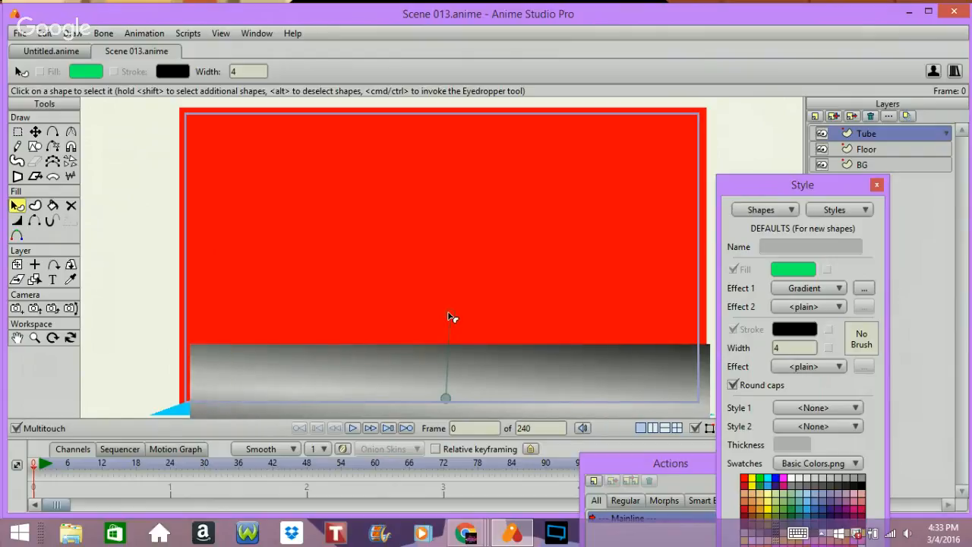
left_click_drag(448, 313, 446, 314)
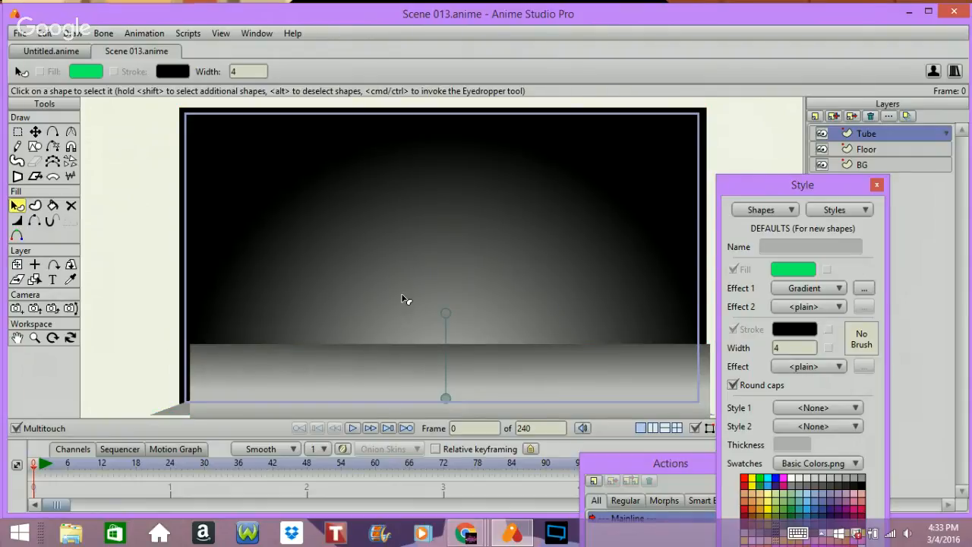
key("ctrl+r")
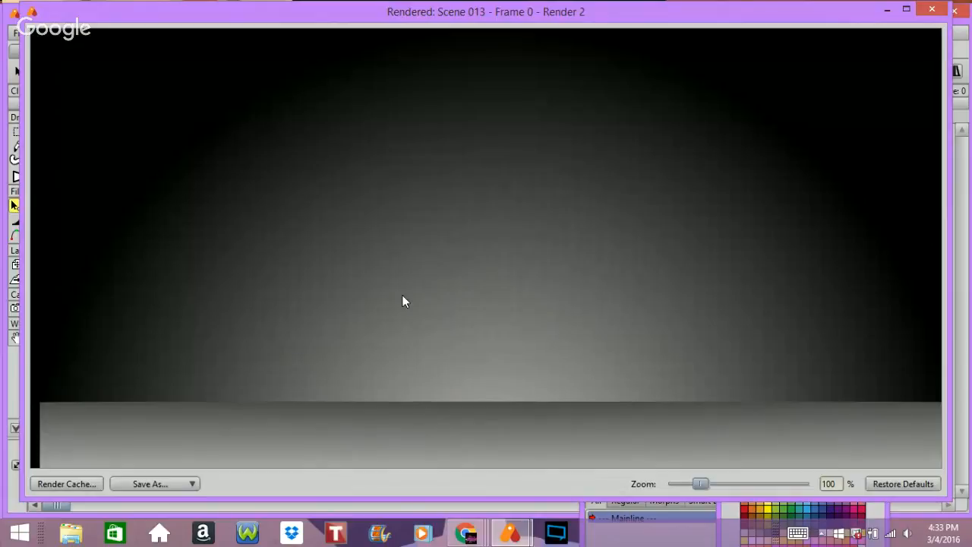
left_click(931, 11)
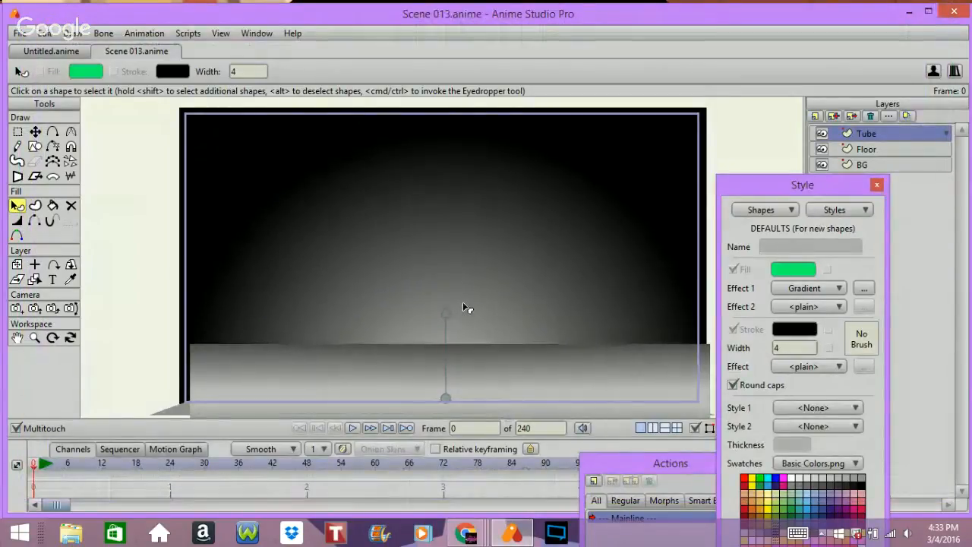
Step: Try moving the Floor layer's shape upward, then undo the move
left_click(857, 149)
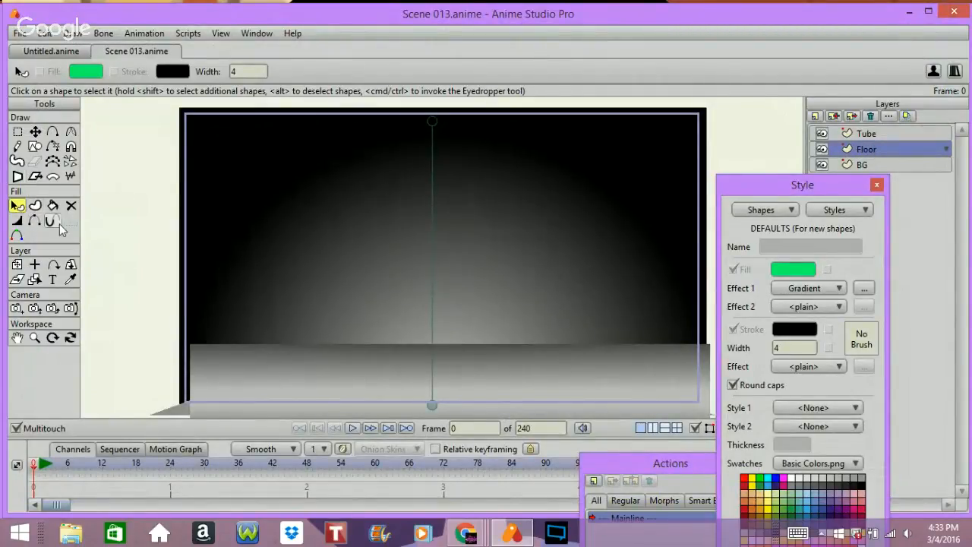
left_click(17, 131)
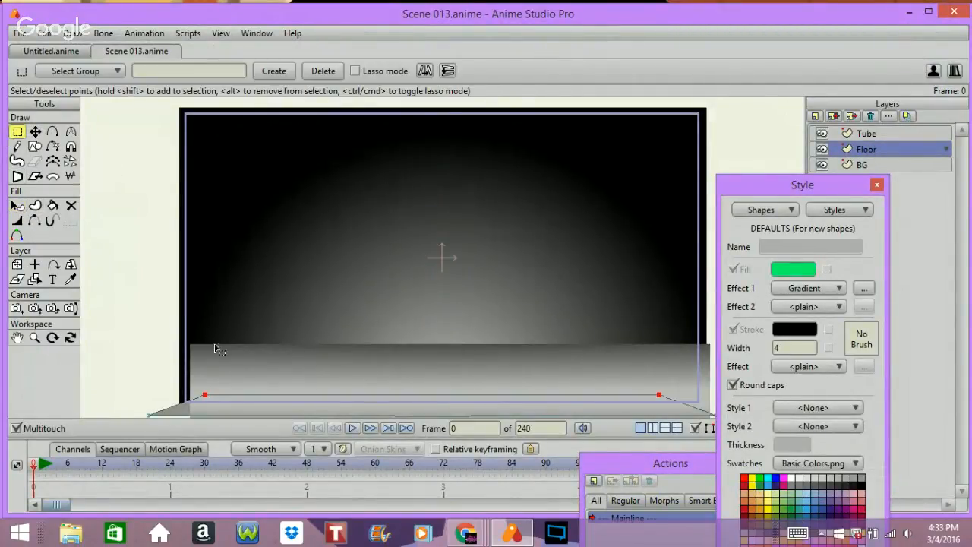
left_click(35, 131)
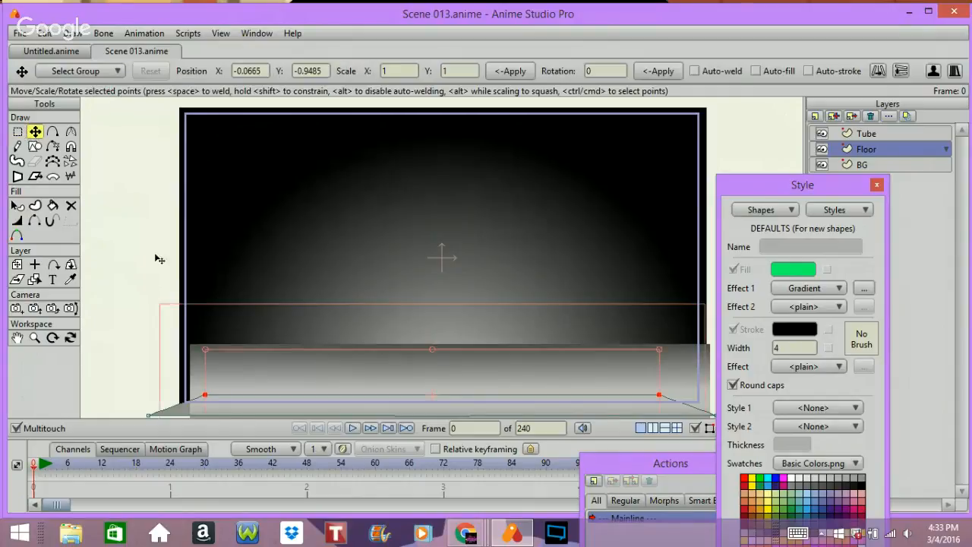
left_click_drag(154, 267, 138, 205)
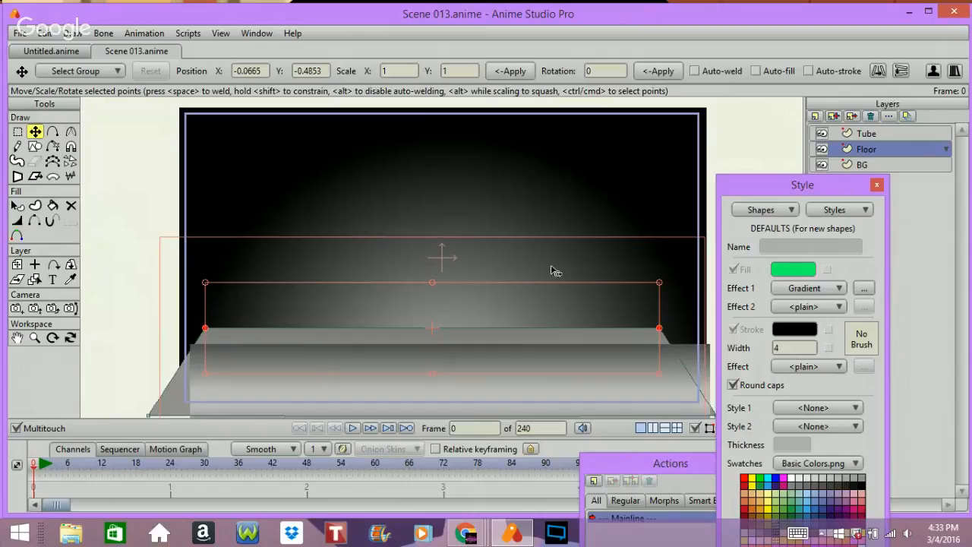
key("ctrl+z")
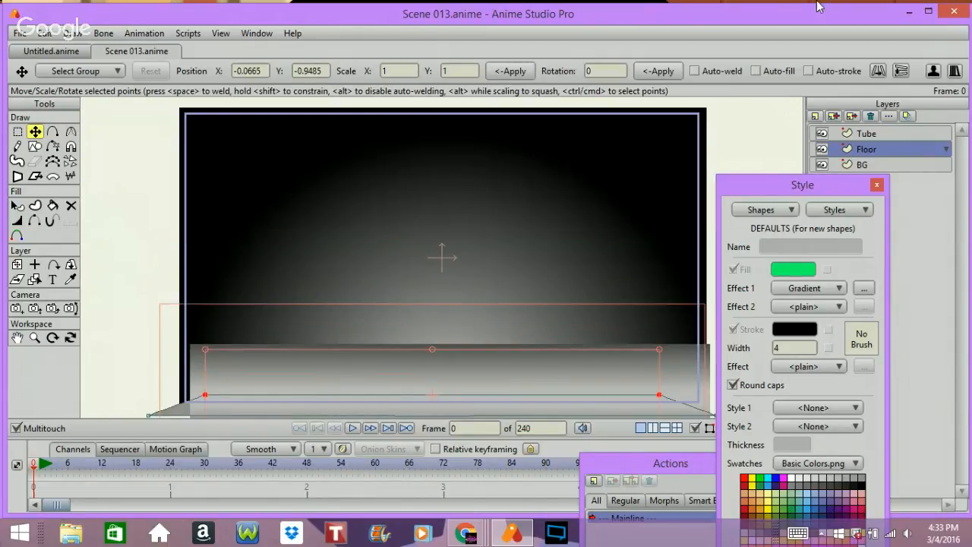
Step: Add a new vector layer and place it beneath the Tube layer
left_click(885, 134)
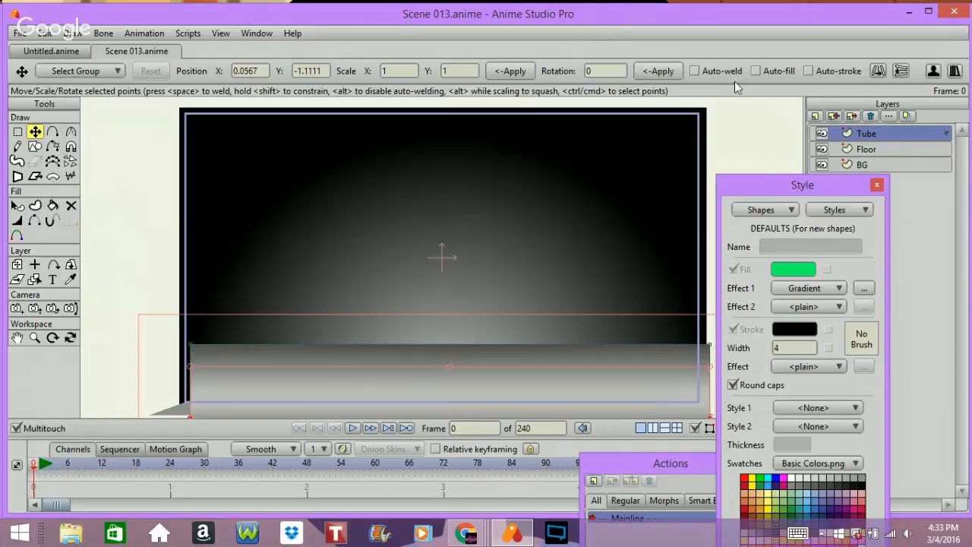
left_click(815, 116)
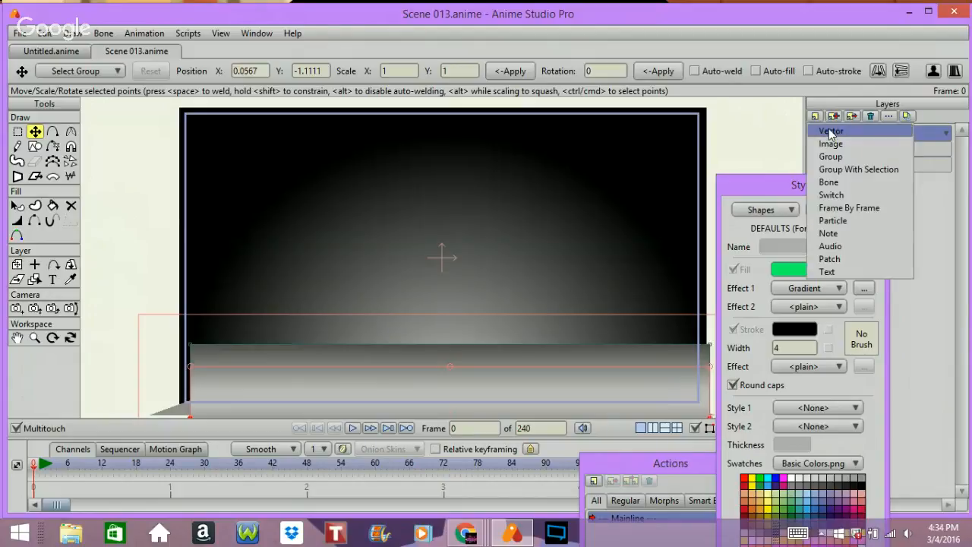
left_click(831, 131)
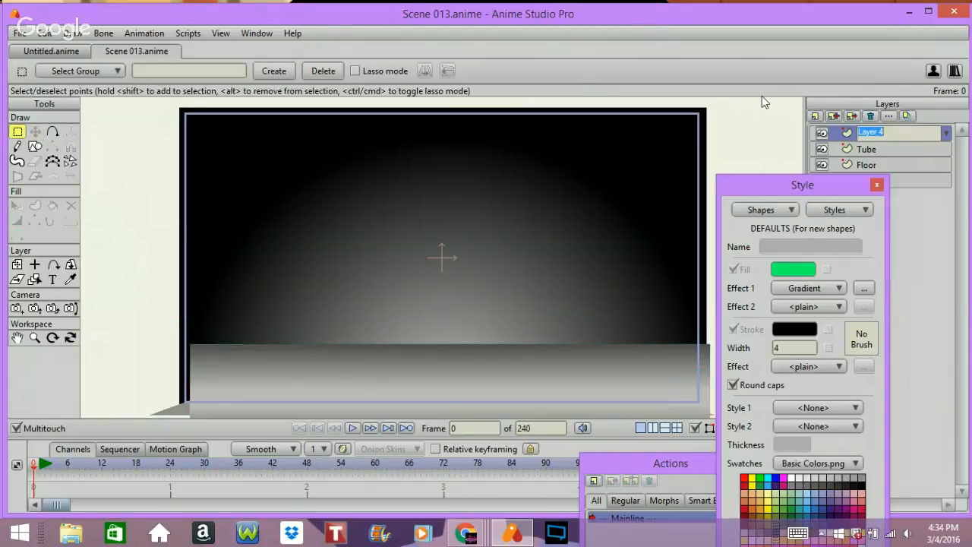
left_click(844, 132)
mouse_move(853, 130)
left_mouse_down()
mouse_move(859, 156)
mouse_move(853, 150)
left_mouse_up()
Step: Rename the new layer Glass
double_click(857, 149)
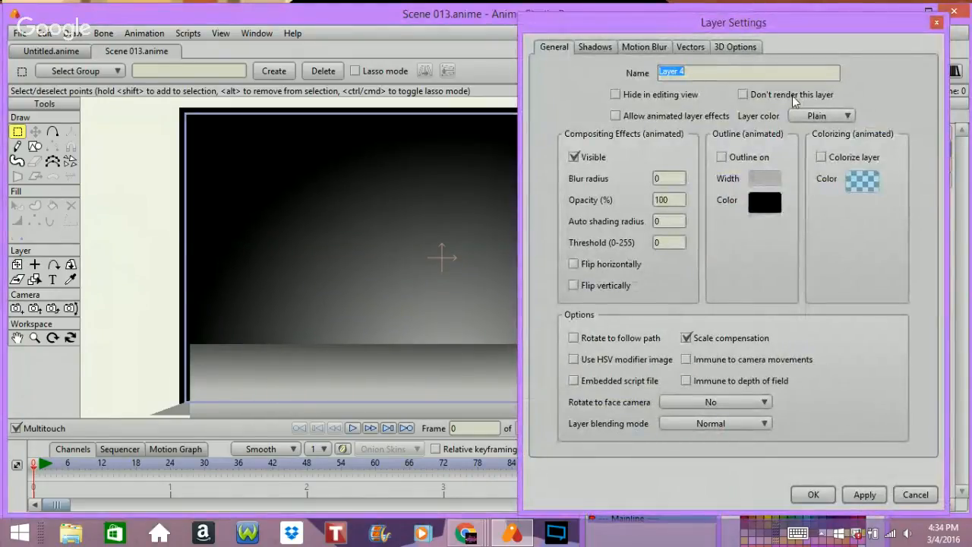
type("Gl")
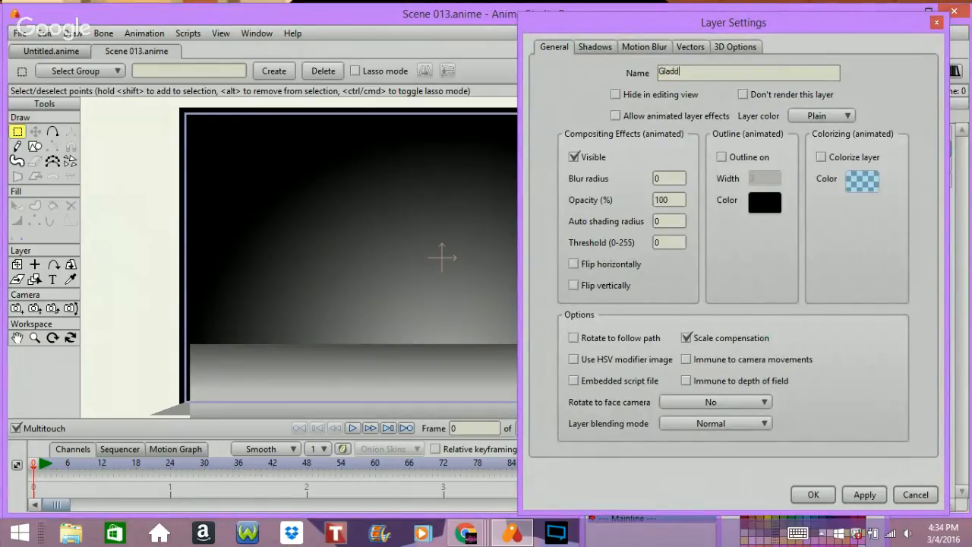
type("ass")
key("Return")
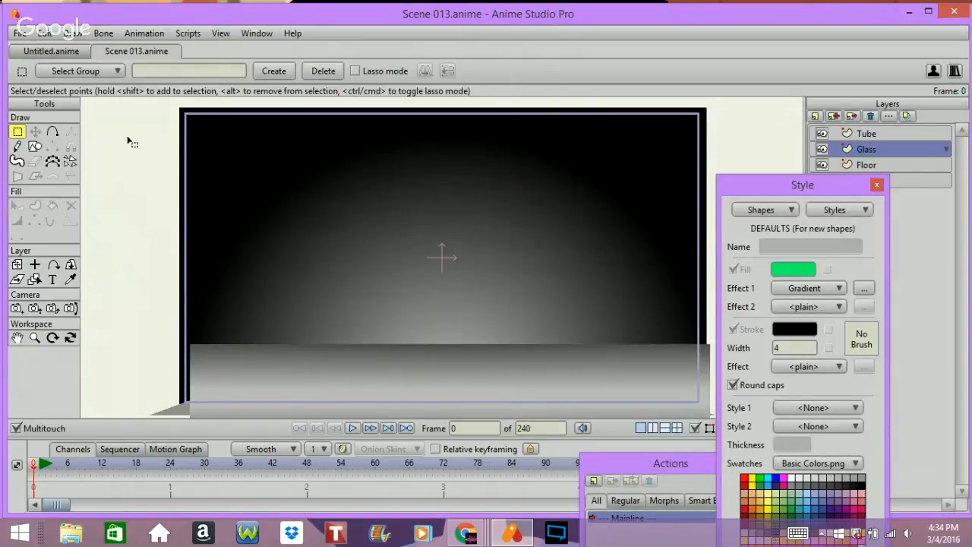
Step: Pick the oval shape tool and set the default fill effect to plain
left_click(35, 147)
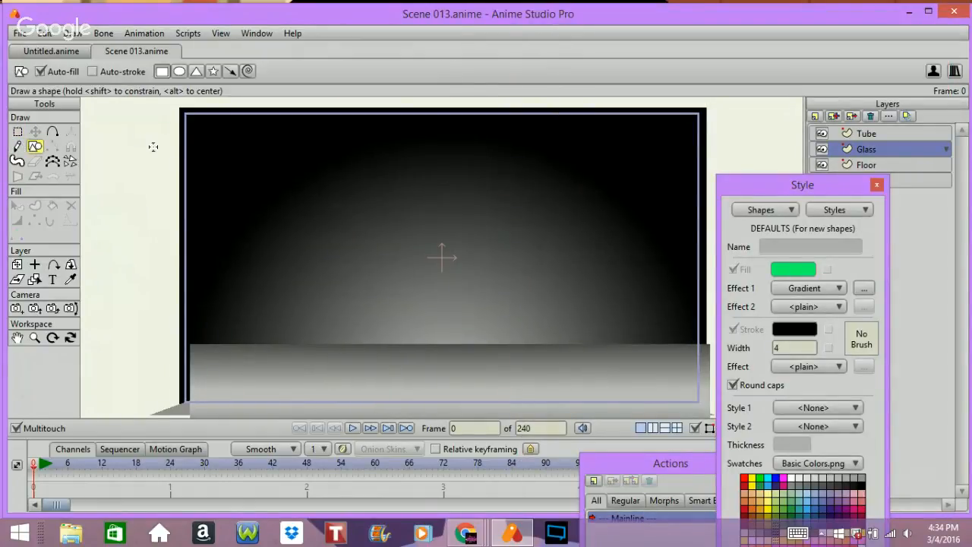
left_click(180, 71)
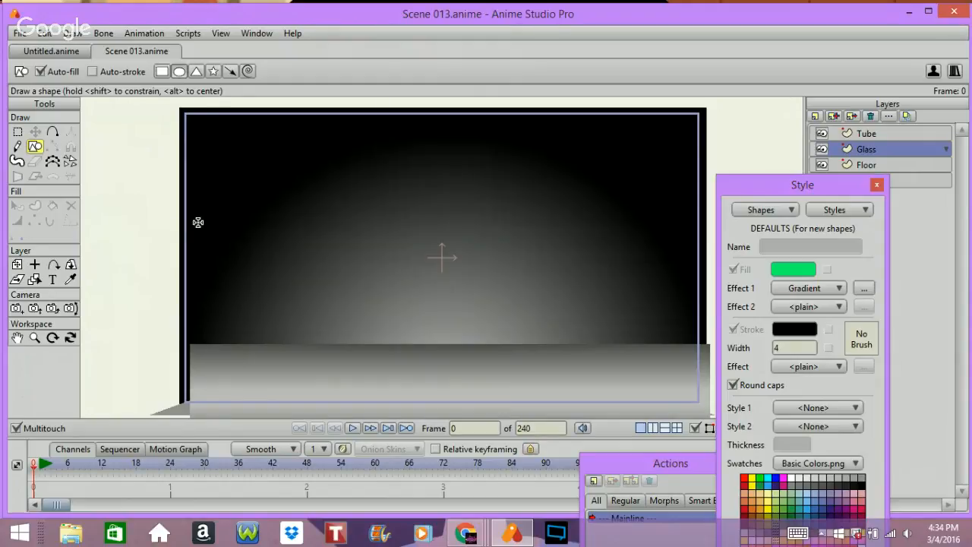
left_click(811, 288)
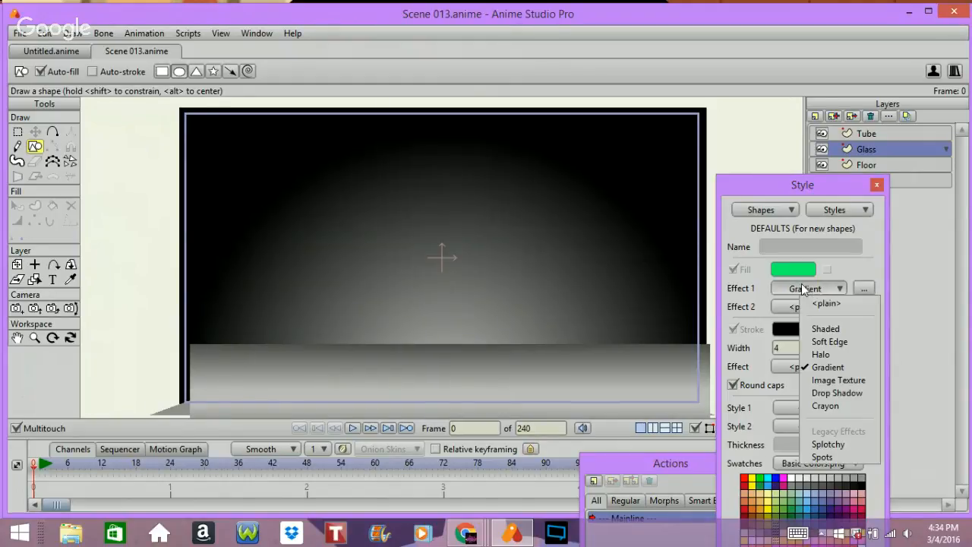
left_click(803, 293)
Step: Set the default fill colour to translucent cyan 03CDFF with alpha 88
left_click(799, 270)
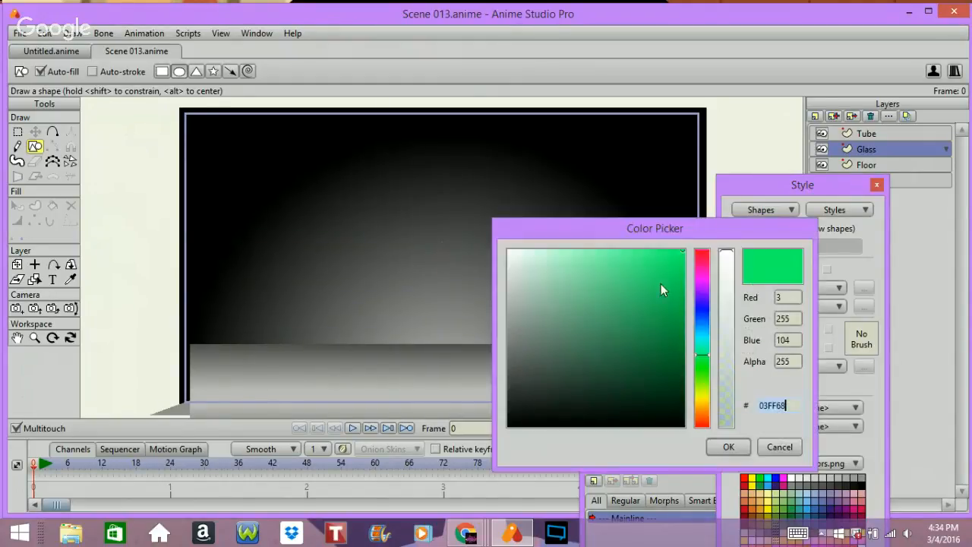
left_click(702, 331)
left_click(727, 350)
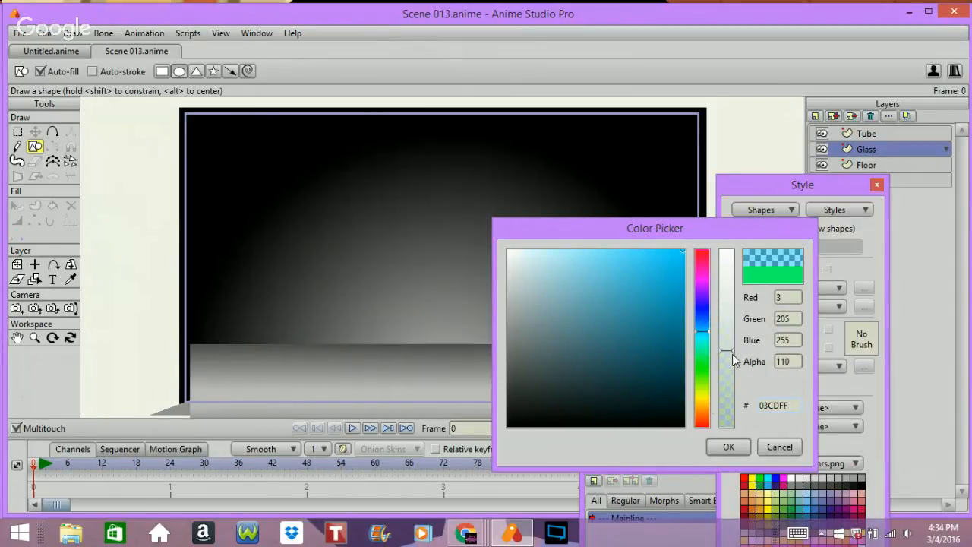
left_click(725, 369)
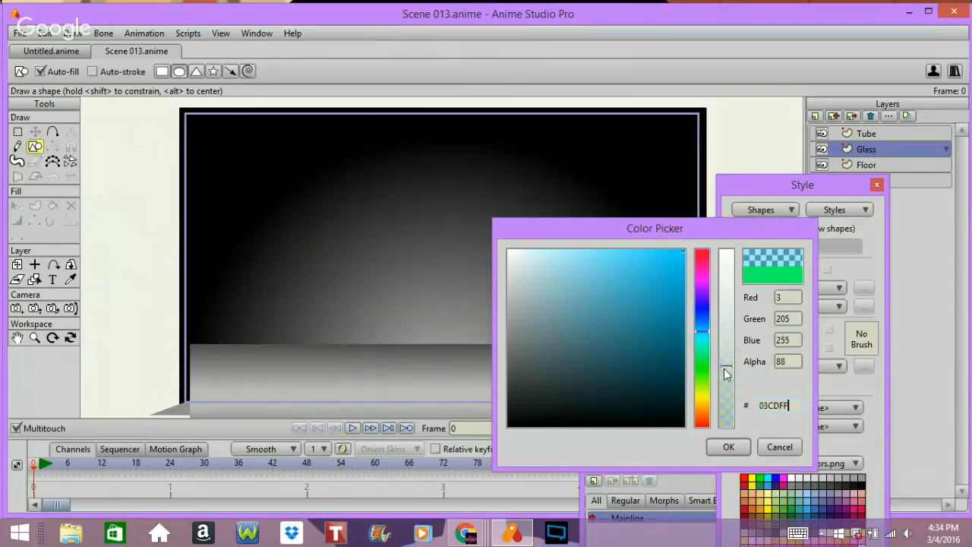
left_click(723, 440)
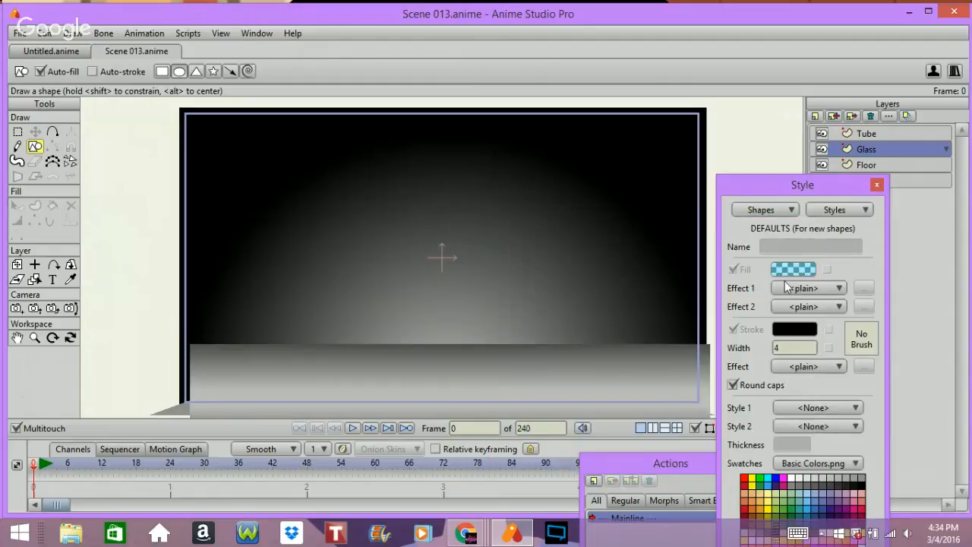
Step: Apply the Shaded fill effect with its default settings
left_click(787, 286)
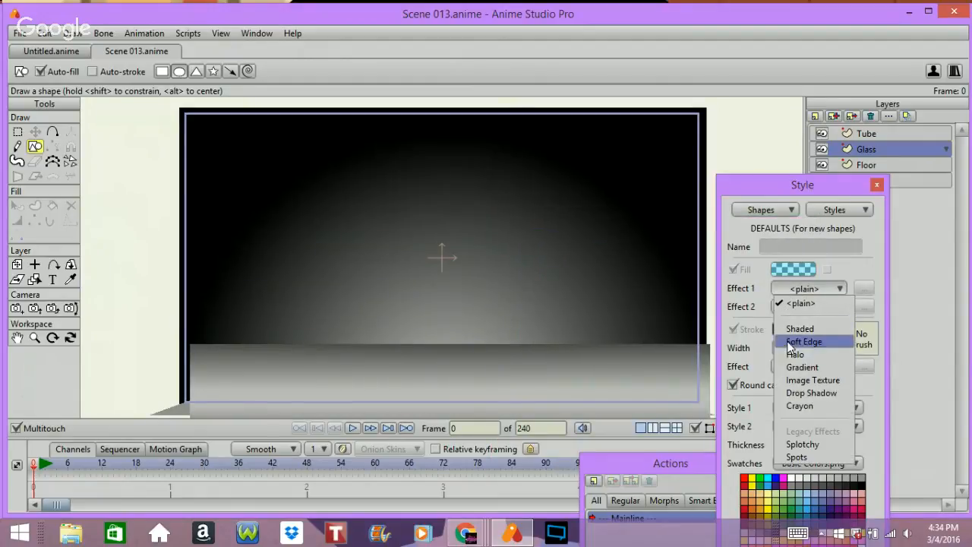
left_click(797, 329)
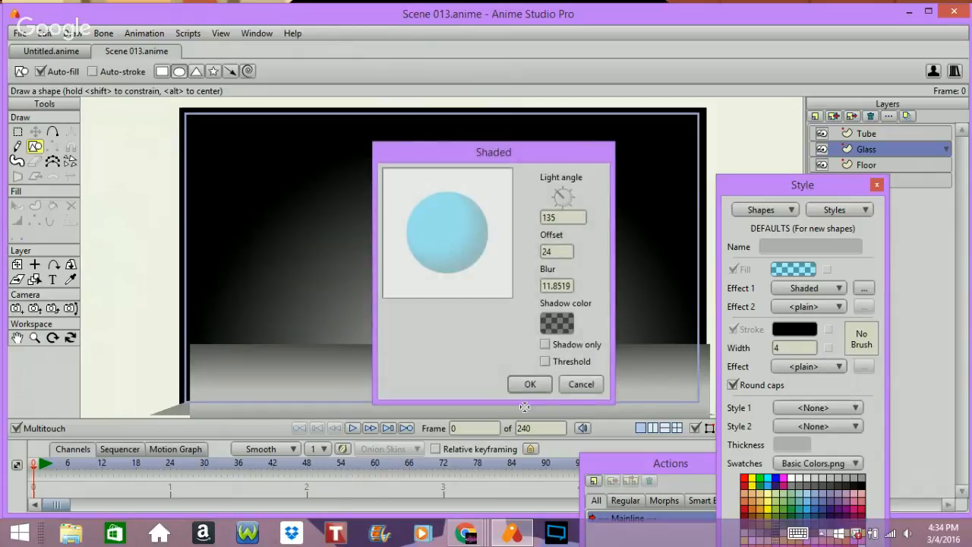
left_click(534, 383)
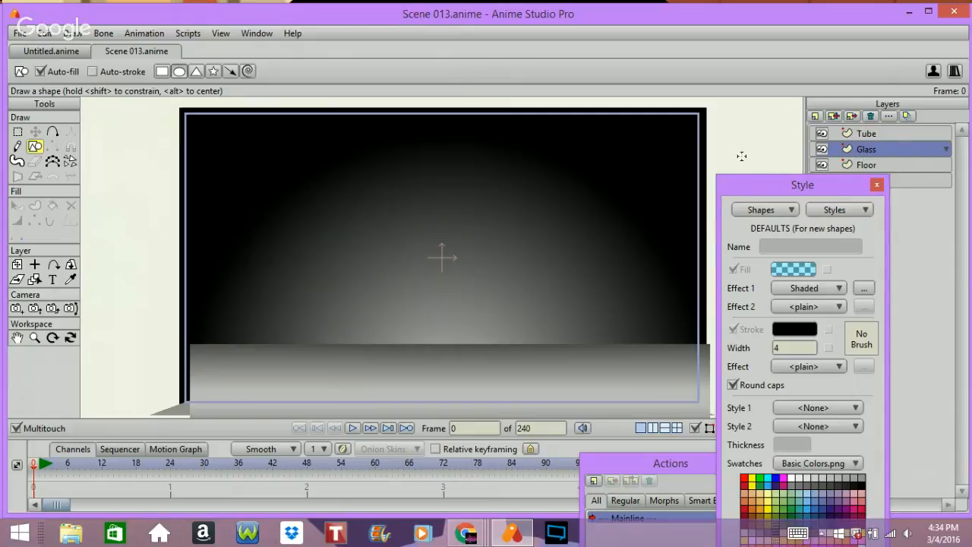
Step: Draw a wide ellipse spanning the canvas width across the top edge of the floor rectangle
left_click(165, 298, "shift")
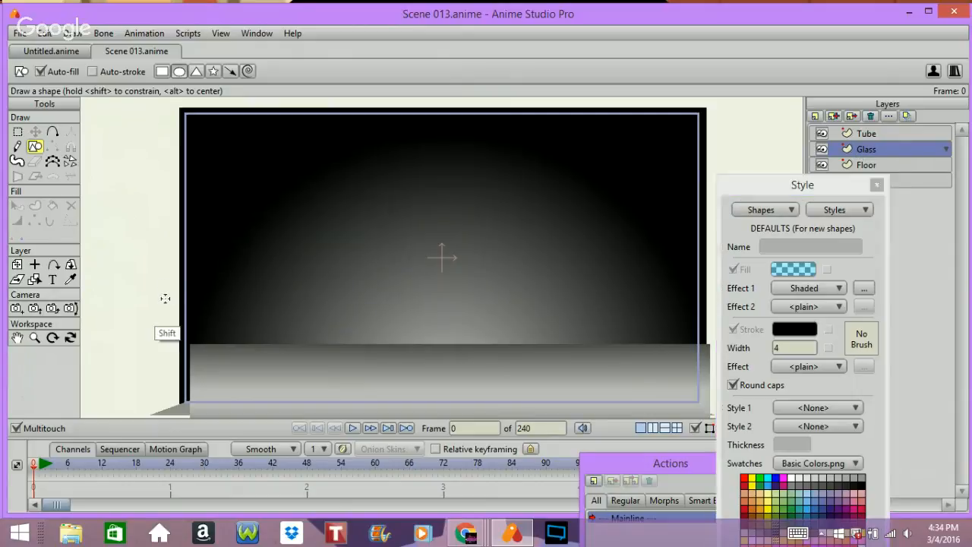
left_click_drag(165, 299, 710, 396)
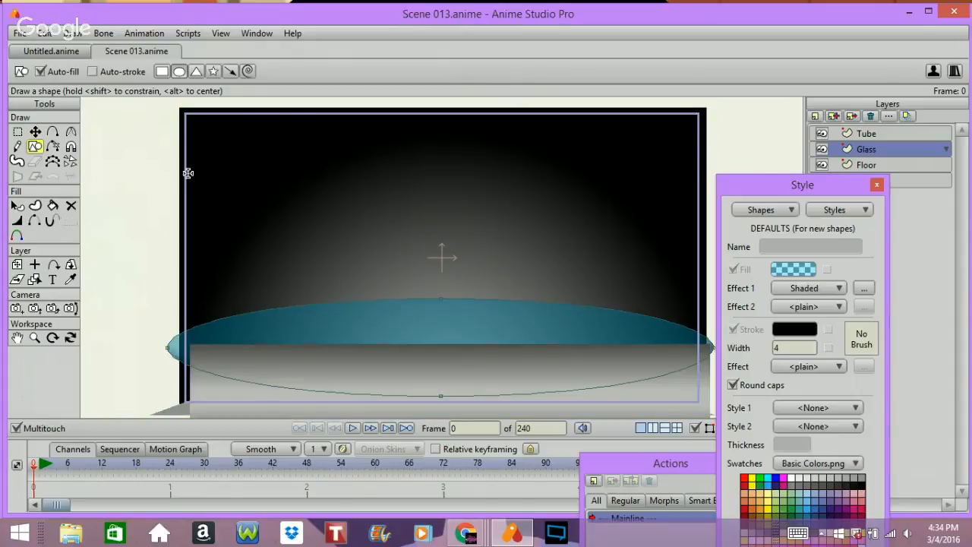
left_click(35, 132)
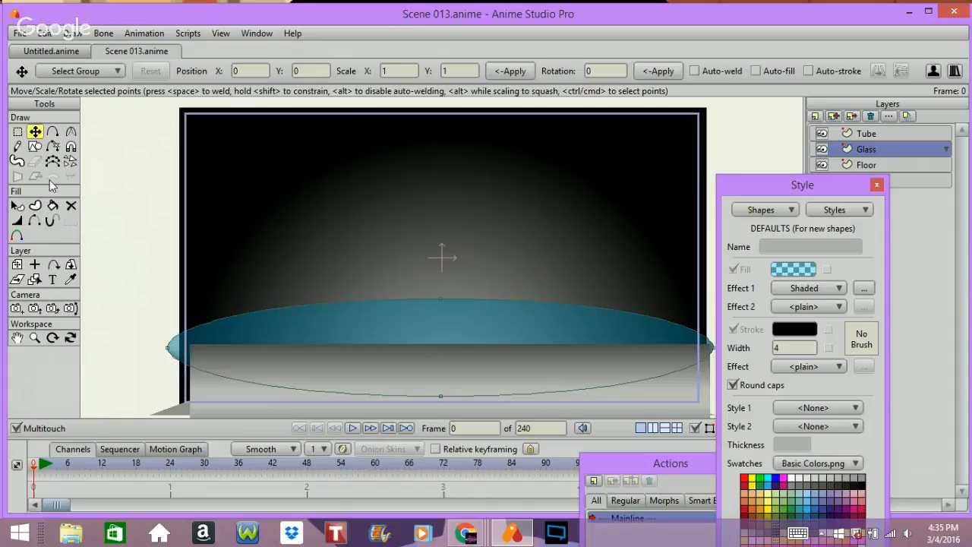
Step: Make the ellipse's left and right end points sharp by reducing their curvature to 0.0020
left_click(71, 132)
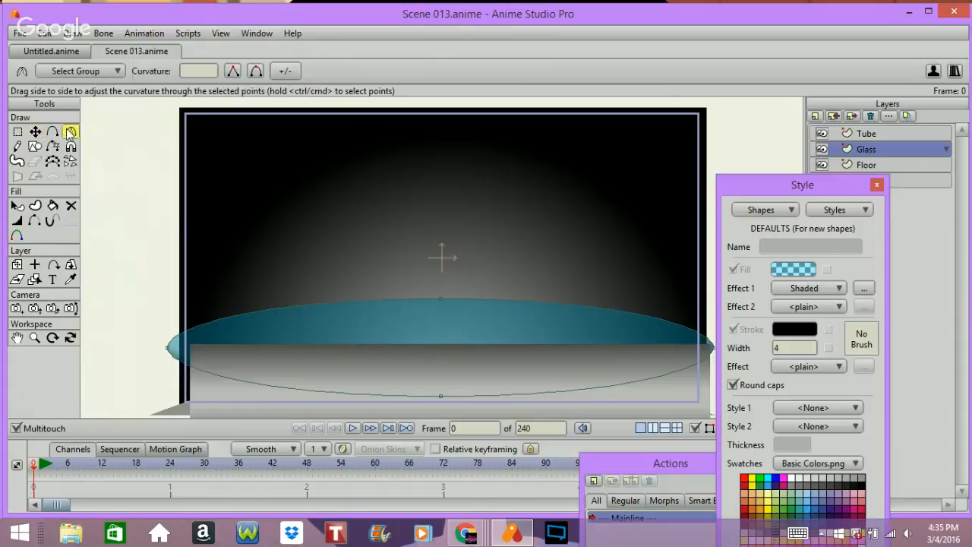
left_click(168, 349)
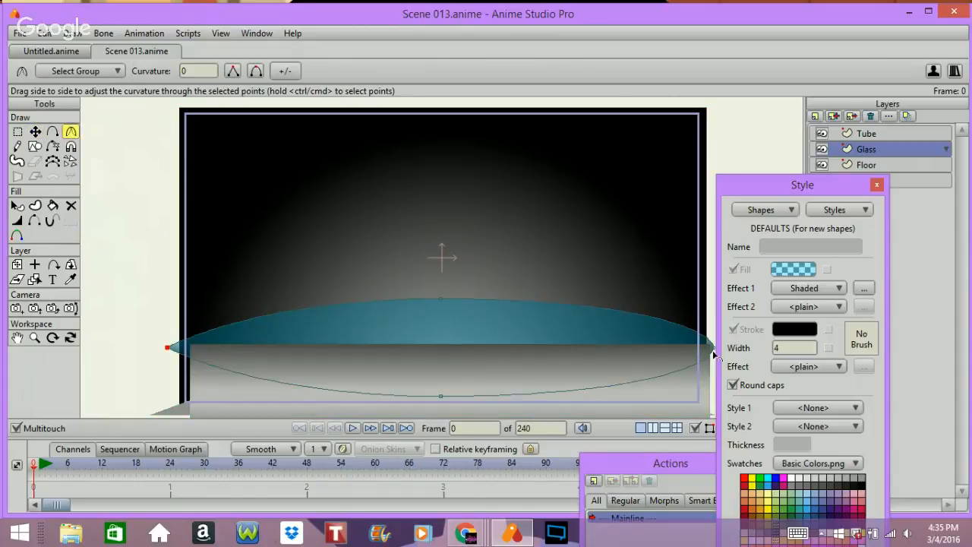
left_click(708, 348)
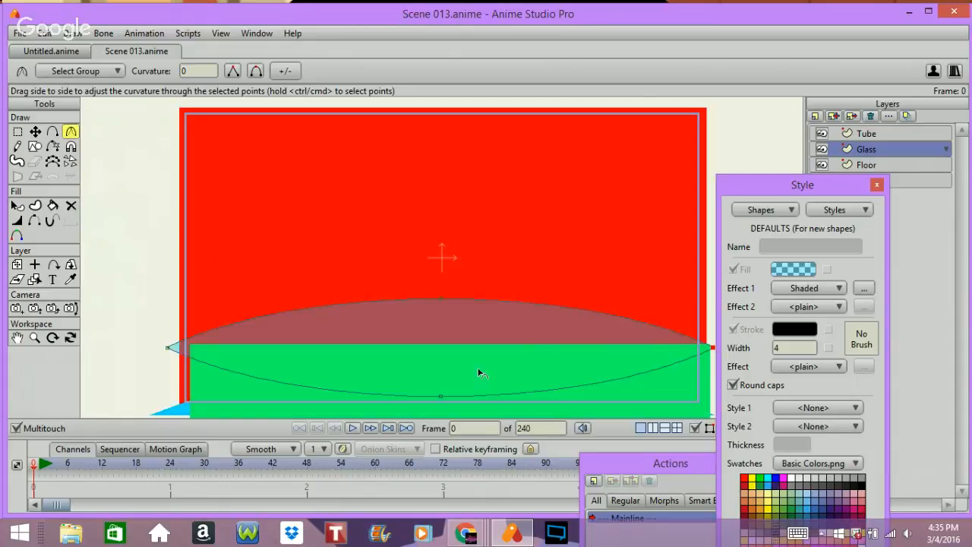
left_click_drag(481, 373, 438, 398)
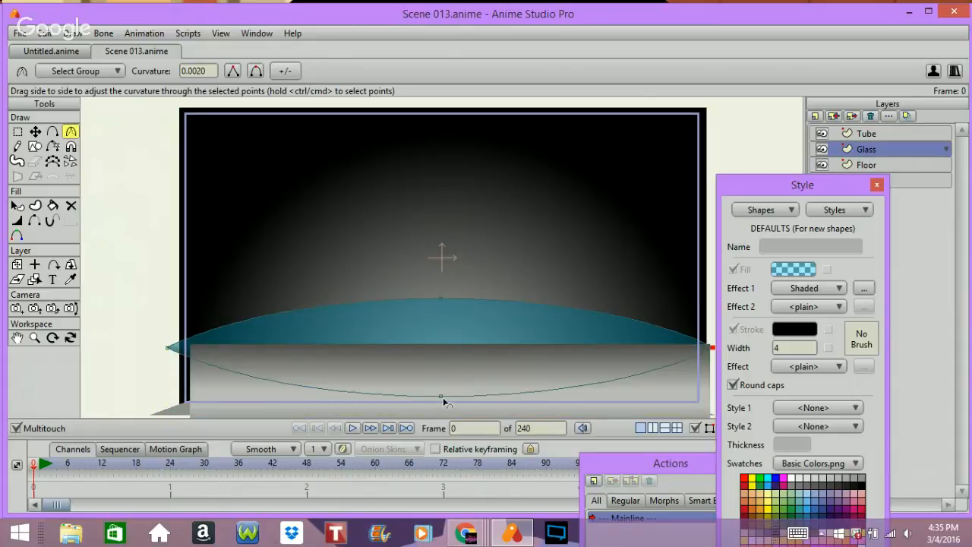
Step: Reshape the ellipse into a dome by moving its ends onto the floor's top corners and raising its top and bottom points
left_click(35, 132)
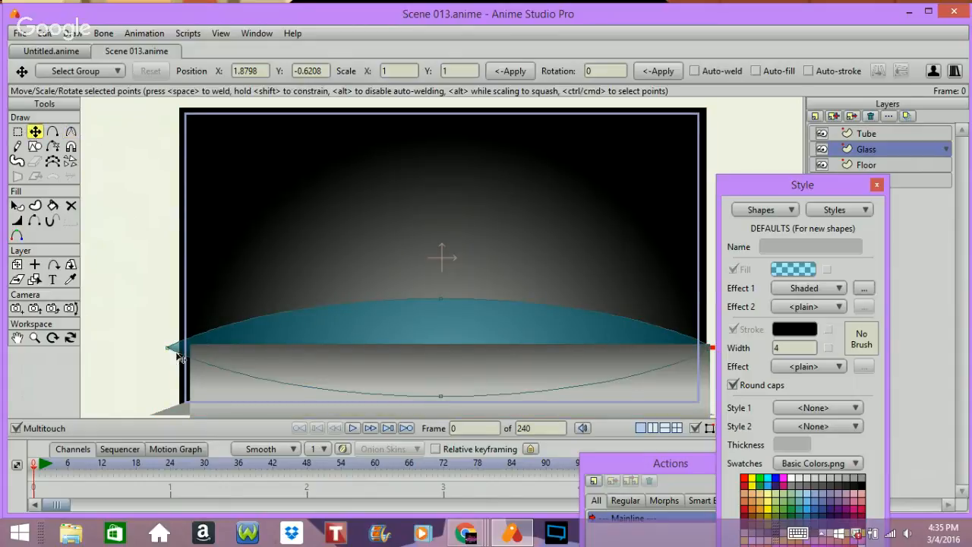
left_click_drag(170, 350, 188, 346)
left_click_drag(710, 347, 707, 346)
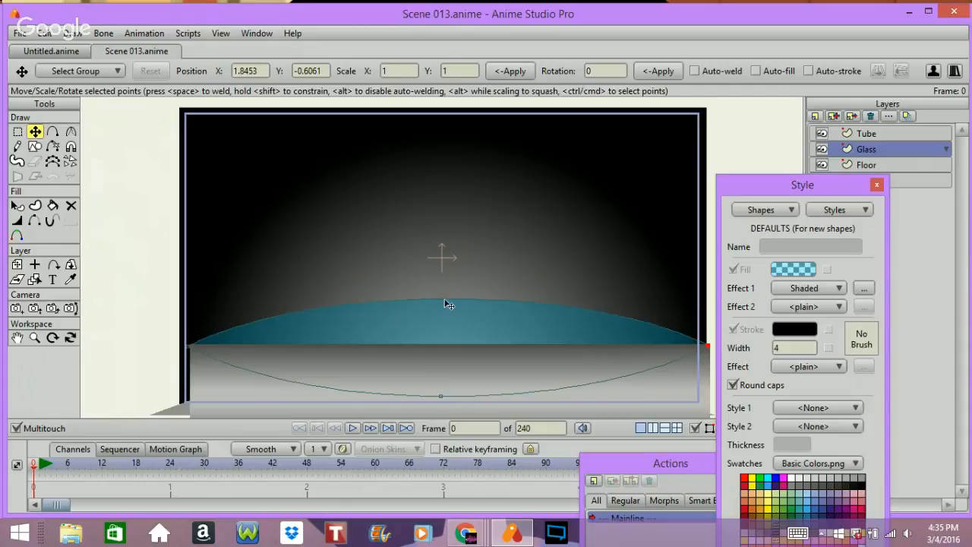
left_click_drag(449, 304, 434, 266)
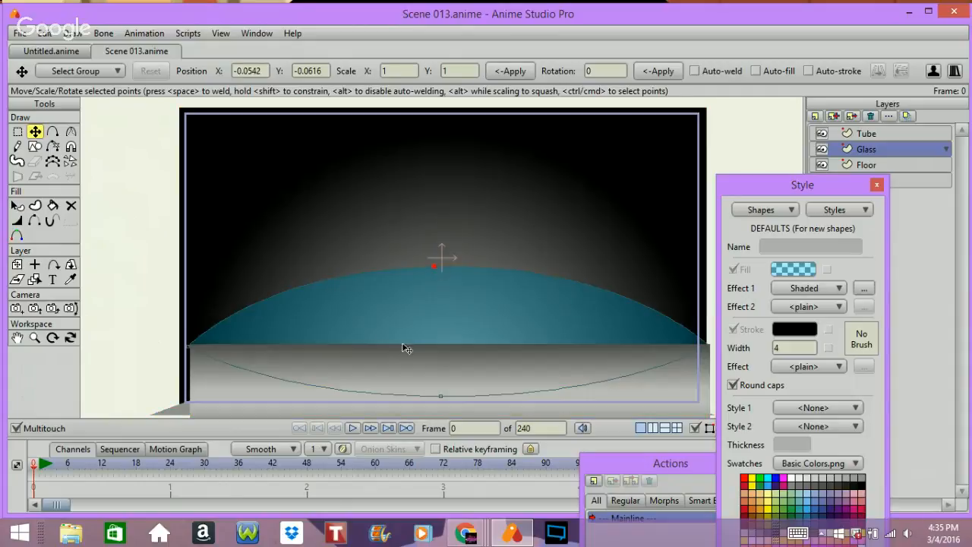
mouse_move(438, 395)
left_mouse_down()
mouse_move(445, 376)
mouse_move(435, 368)
left_mouse_up()
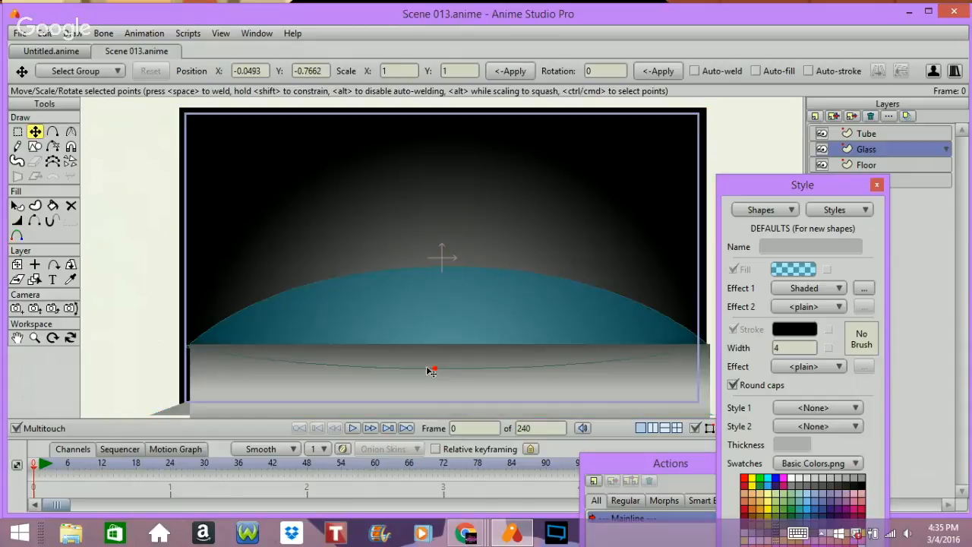
Step: Copy the floor shape's style into the defaults with the eyedropper while keeping the Glass layer active
left_click(864, 133)
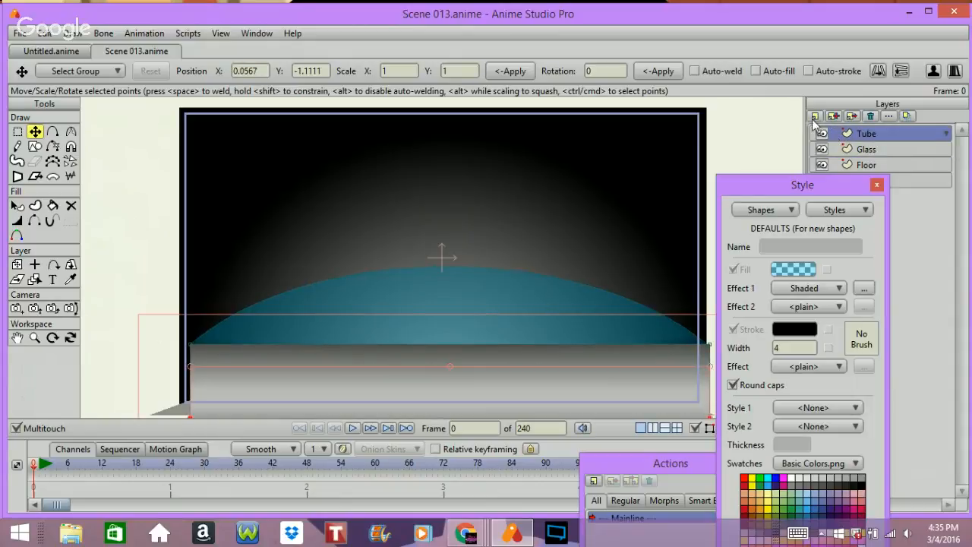
left_click(858, 148)
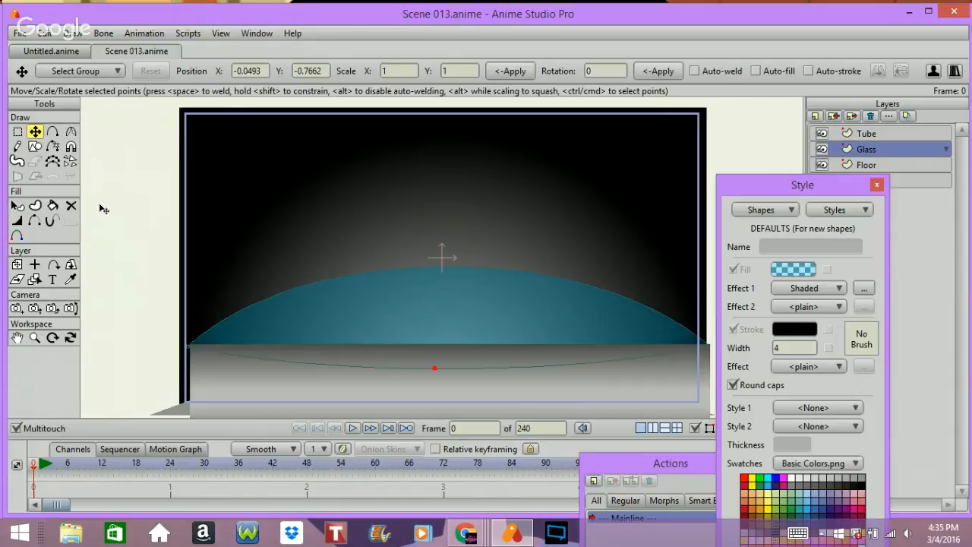
left_click(70, 279)
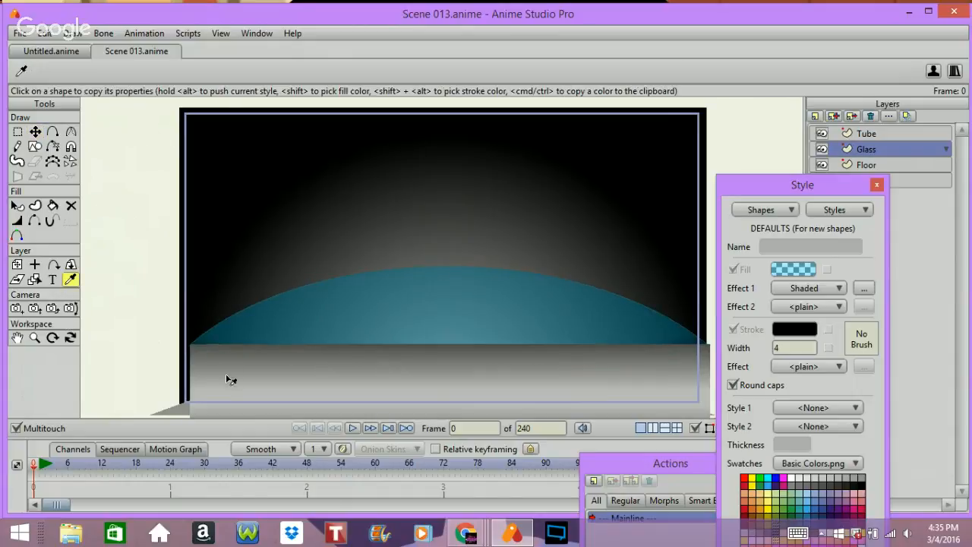
left_click(226, 380)
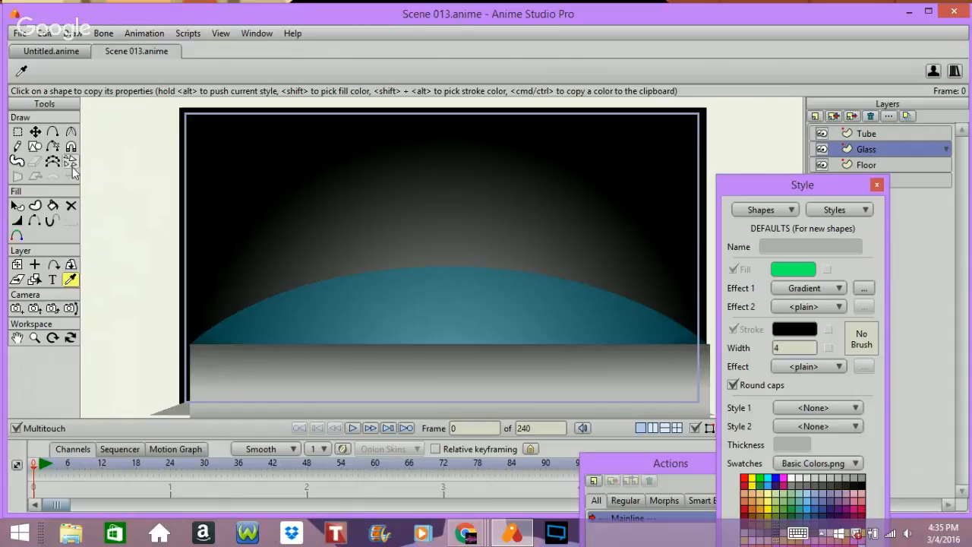
left_click(34, 146)
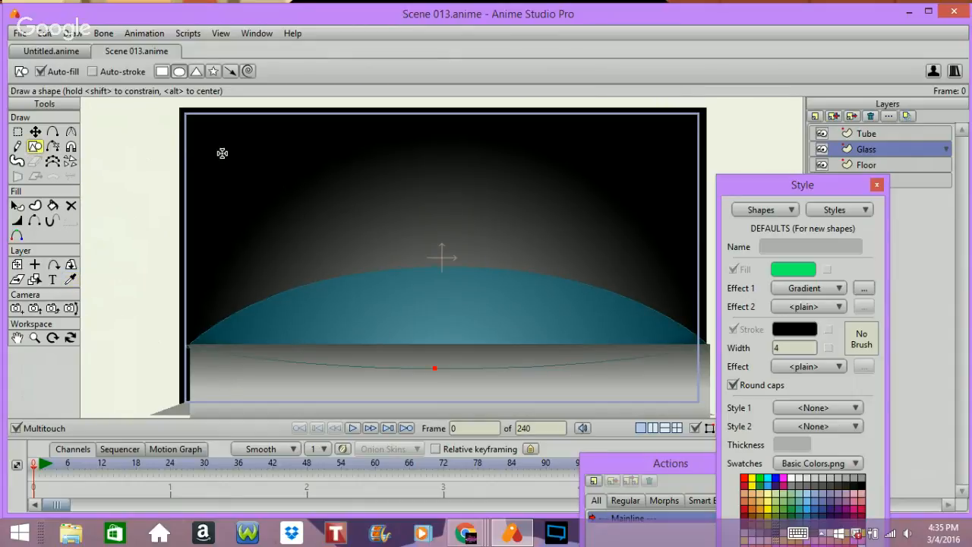
left_click(161, 72)
mouse_move(180, 342)
left_mouse_down()
mouse_move(595, 356)
mouse_move(706, 348)
left_mouse_up()
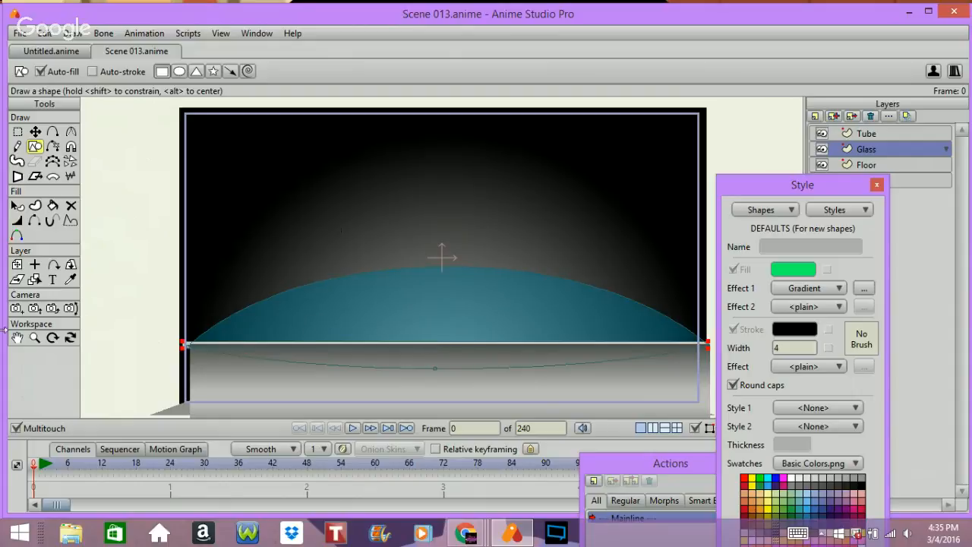
key("ctrl+z")
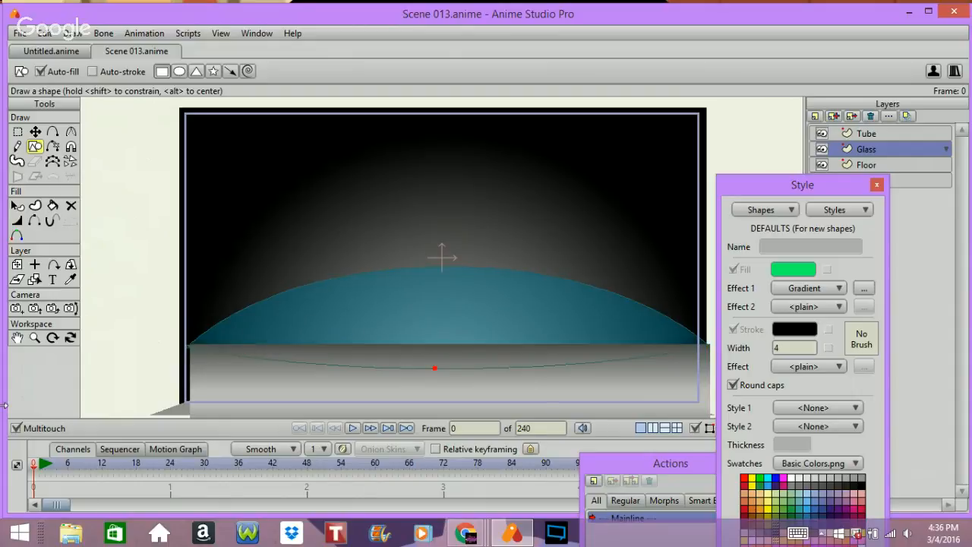
Step: Move the dome's bottom point up to the floor's top edge
left_click(35, 131)
left_click_drag(431, 377, 438, 354)
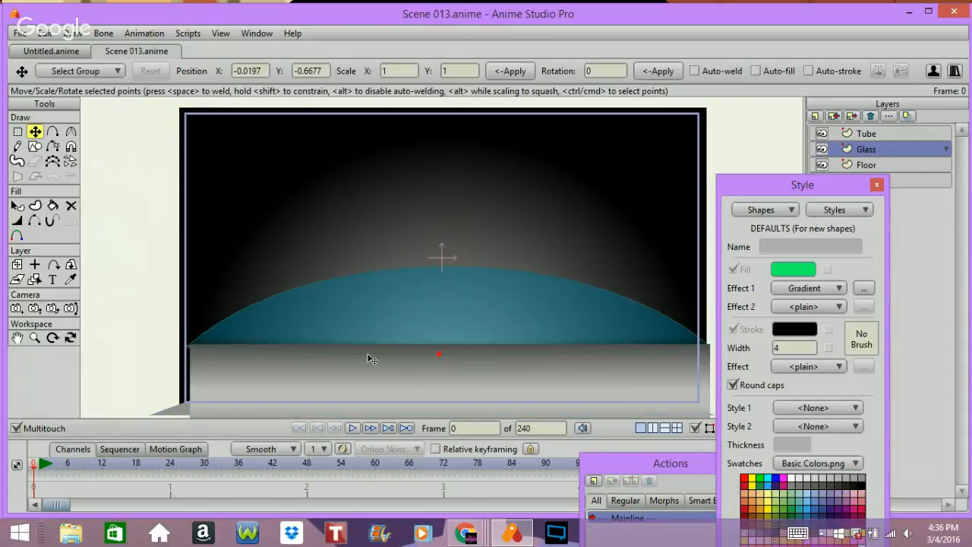
Step: Render the current frame to preview the scene, then close the render window
key("ctrl+r")
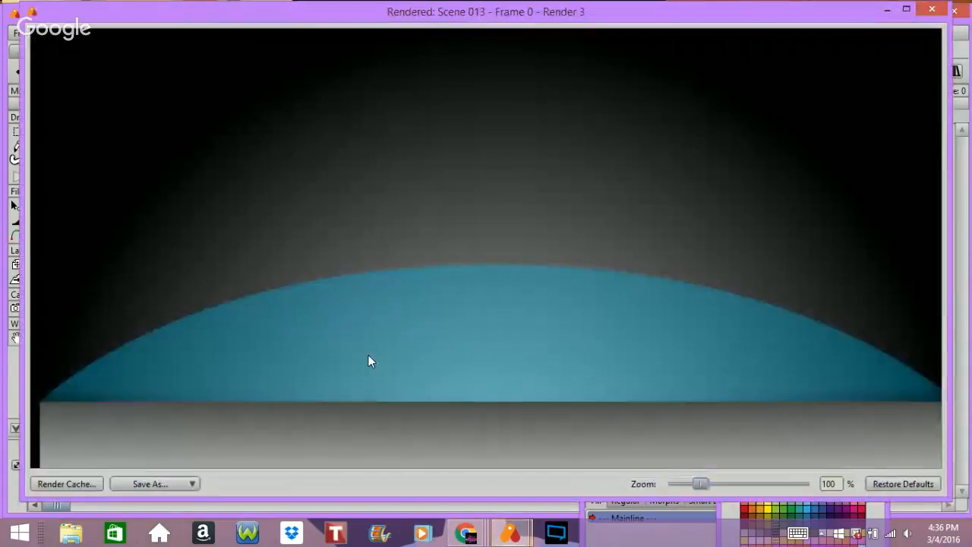
left_click(907, 15)
left_click(949, 8)
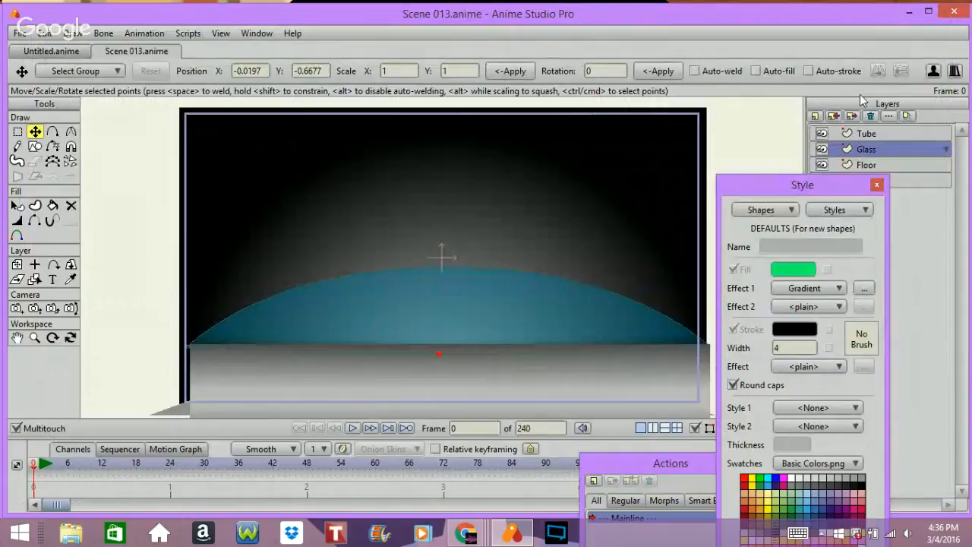
Step: Group the Glass layer into a new group layer named Mask
left_click(815, 116)
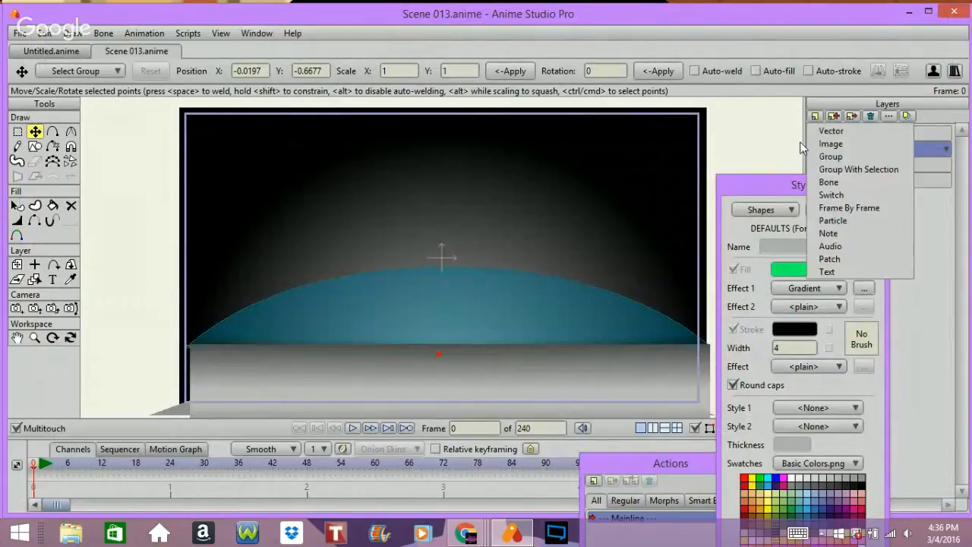
left_click(848, 174)
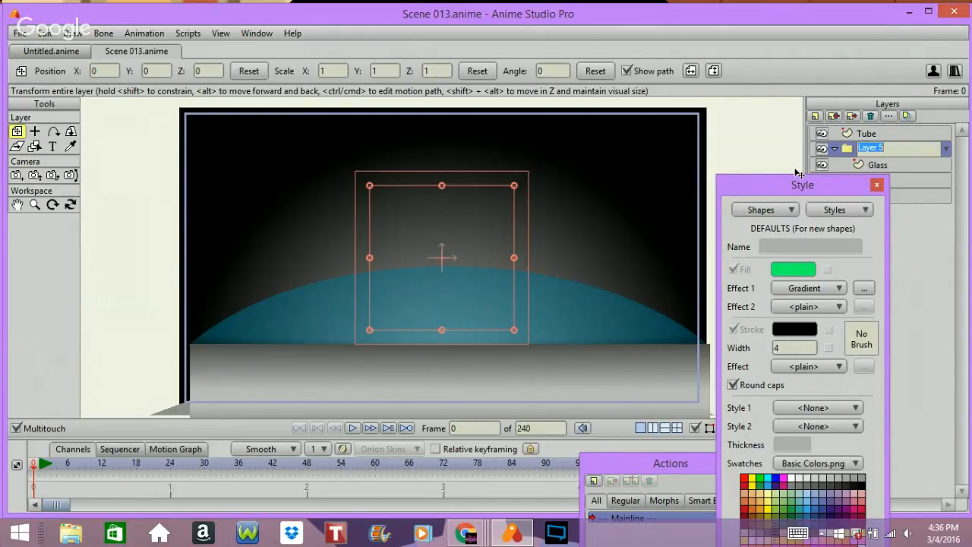
type("Mask")
key("Return")
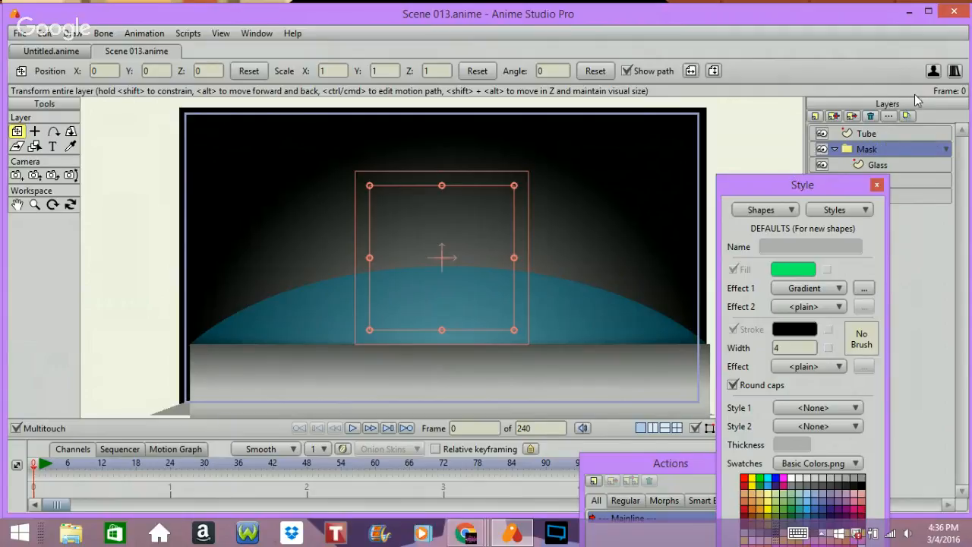
Step: Set the Mask group's masking option to Hide all in its layer settings
right_click(870, 151)
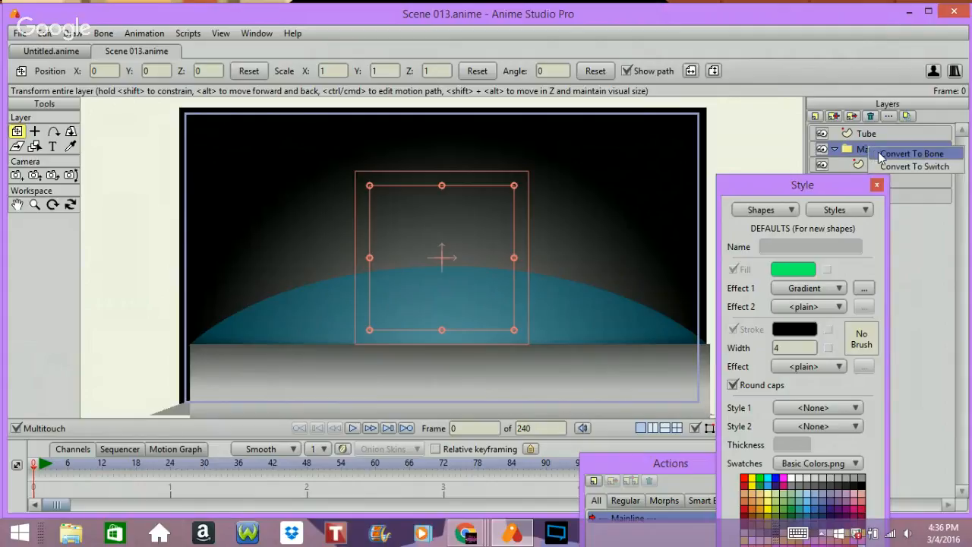
left_click(852, 150)
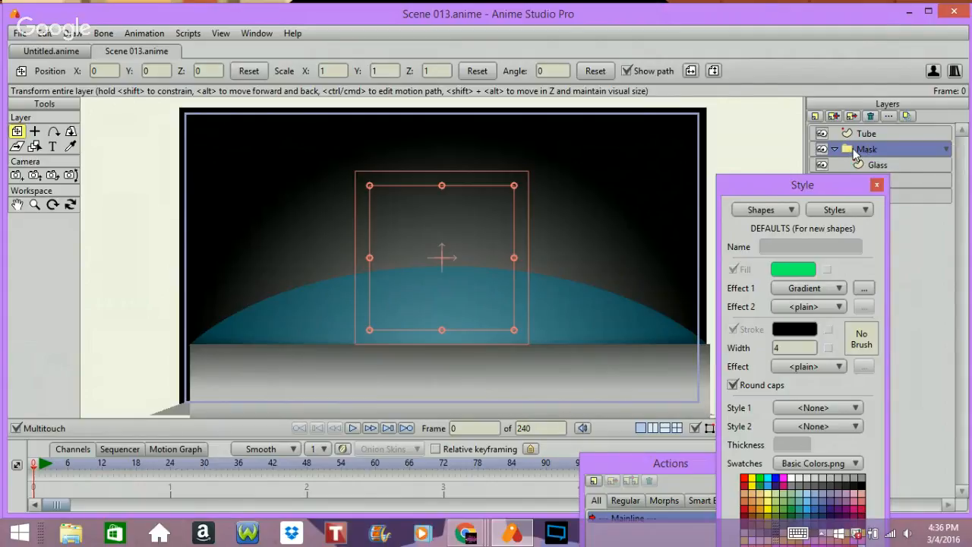
double_click(855, 150)
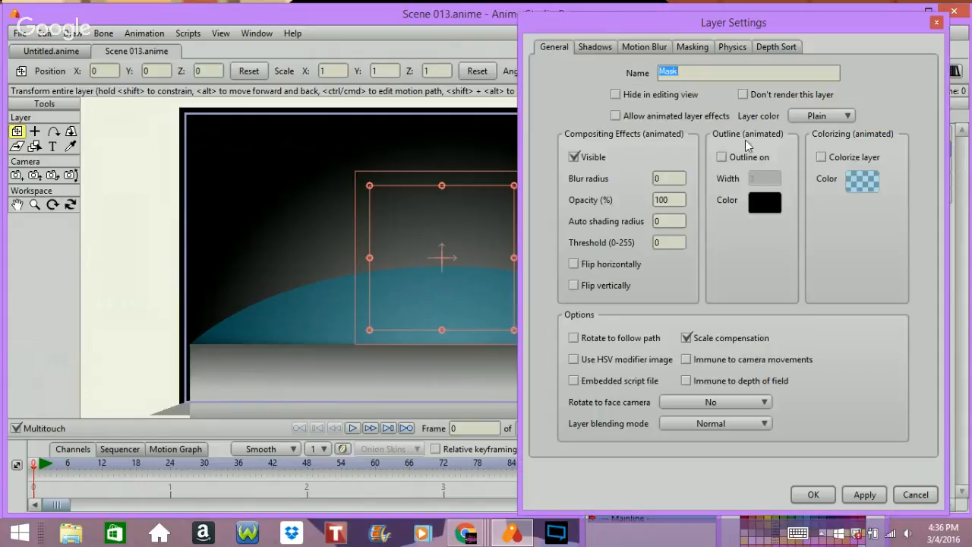
left_click(695, 48)
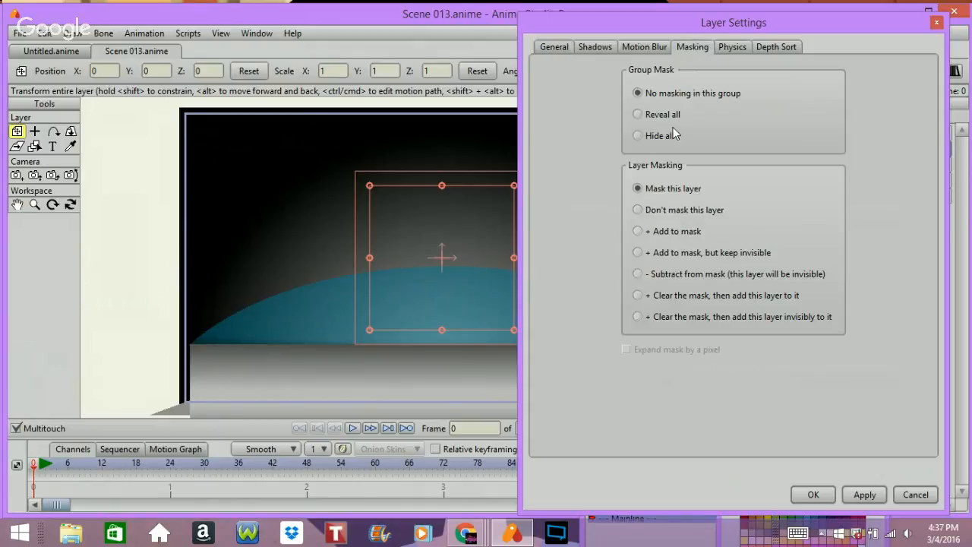
left_click(638, 136)
left_click(813, 494)
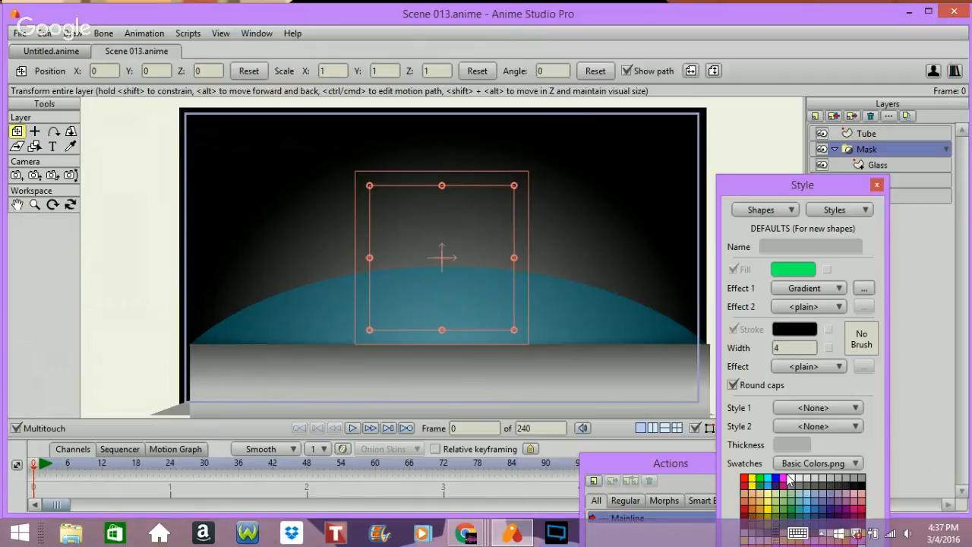
Step: Add a new vector layer inside the Mask group above the Glass layer
left_click(886, 166)
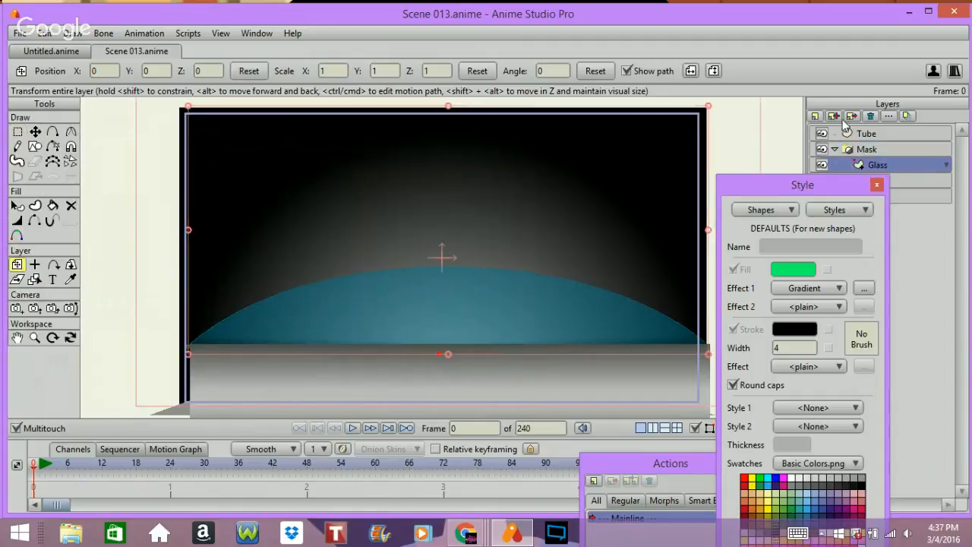
left_click(817, 116)
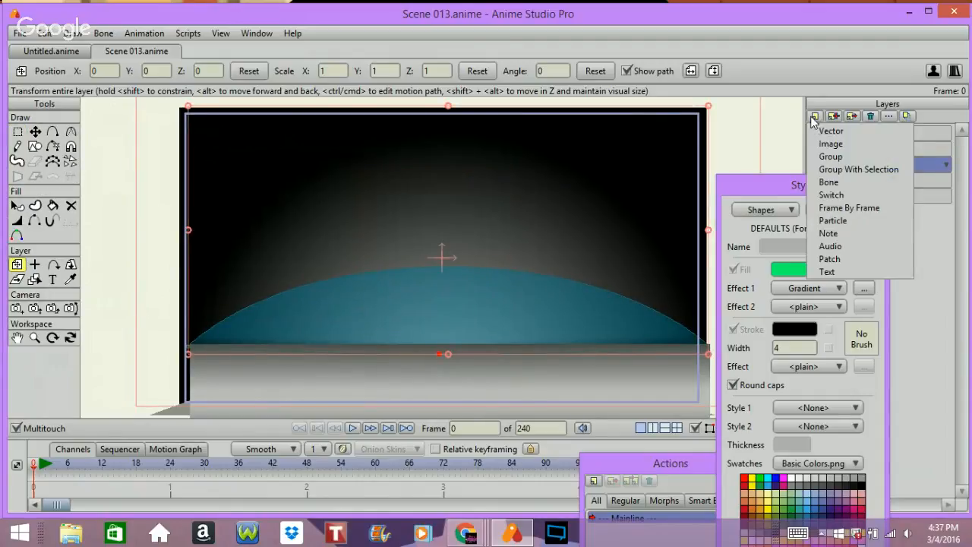
key("Return")
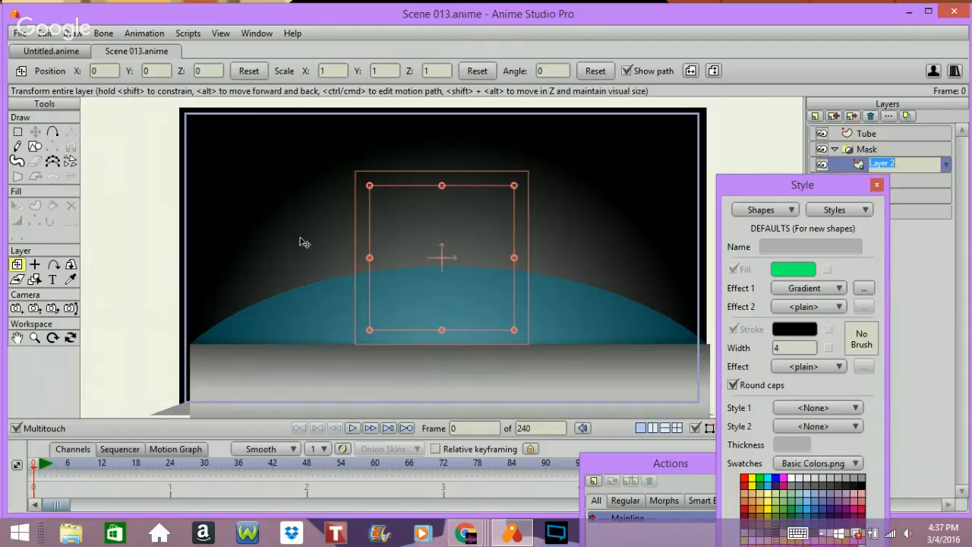
Step: Set the default fill colour to purple 9103FF
left_click(790, 269)
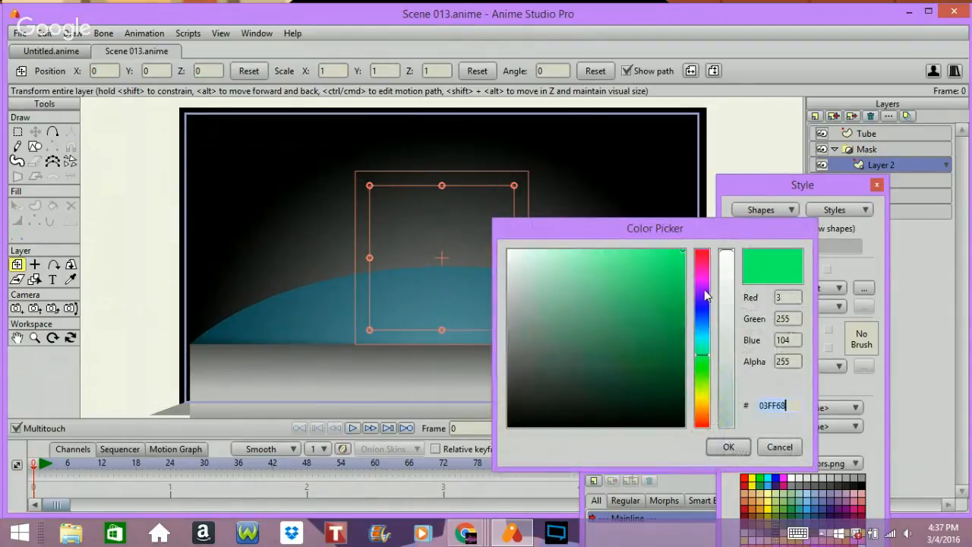
left_click(703, 291)
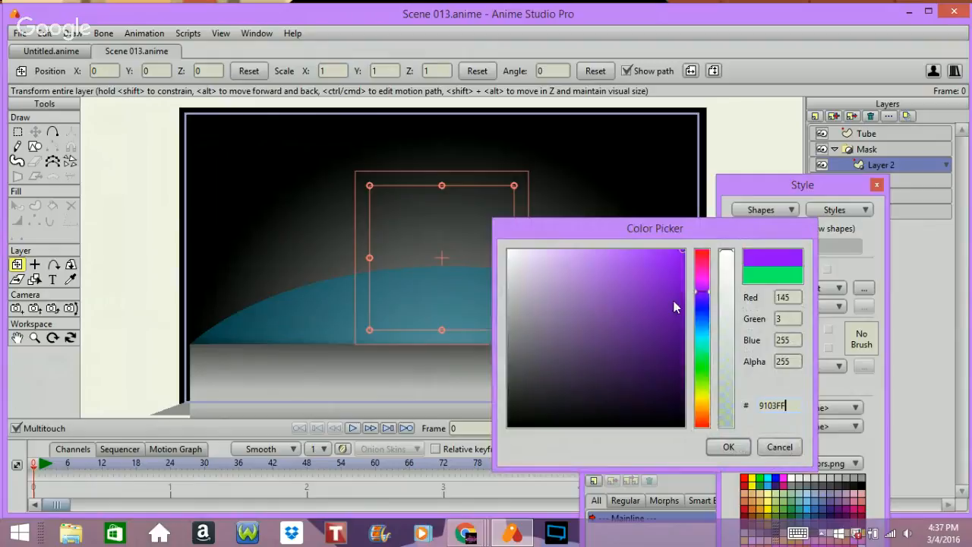
left_click(729, 447)
Step: Draw a narrow vertical rectangle from the dome's top down through the floor at the canvas centre
left_click(35, 146)
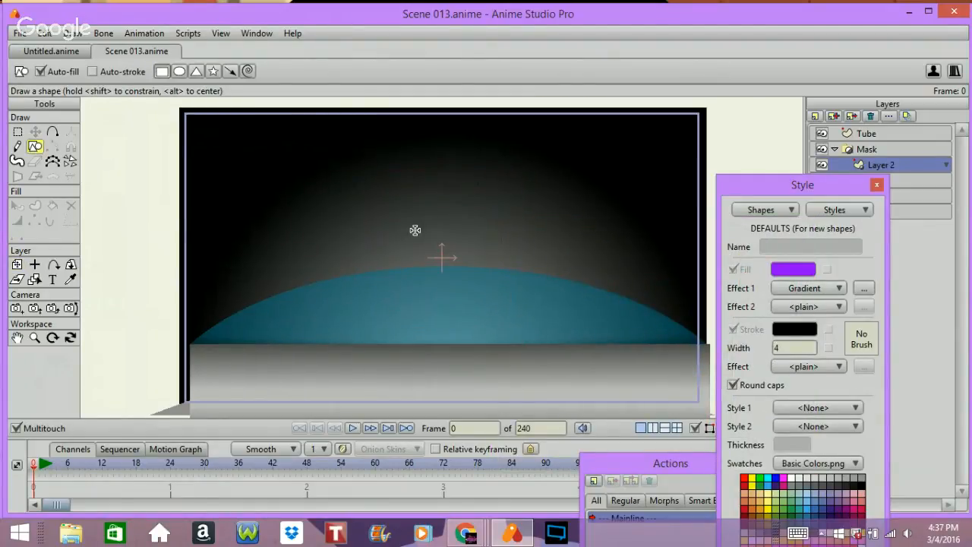
mouse_move(413, 256)
left_mouse_down()
mouse_move(544, 351)
mouse_move(553, 389)
mouse_move(502, 407)
mouse_move(462, 397)
left_mouse_up()
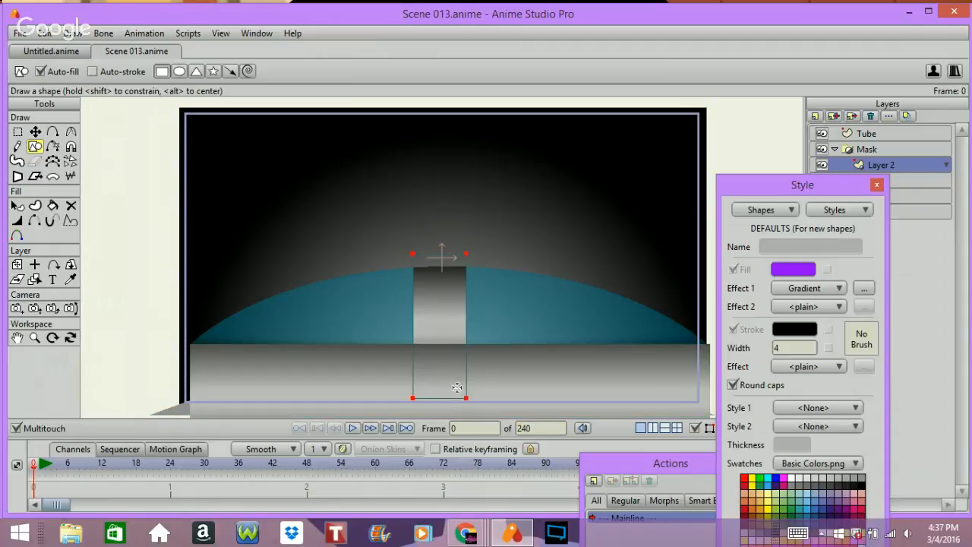
left_click(52, 132)
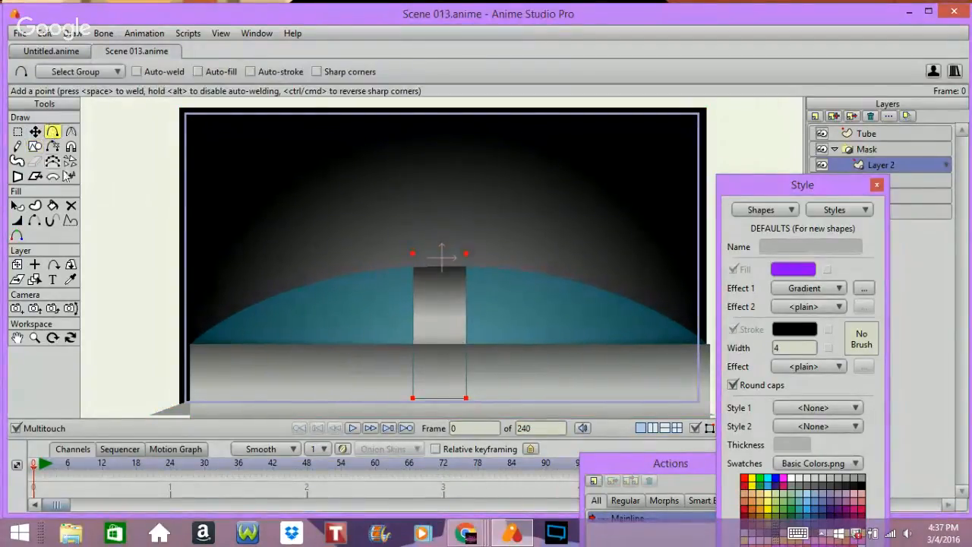
left_click(35, 132)
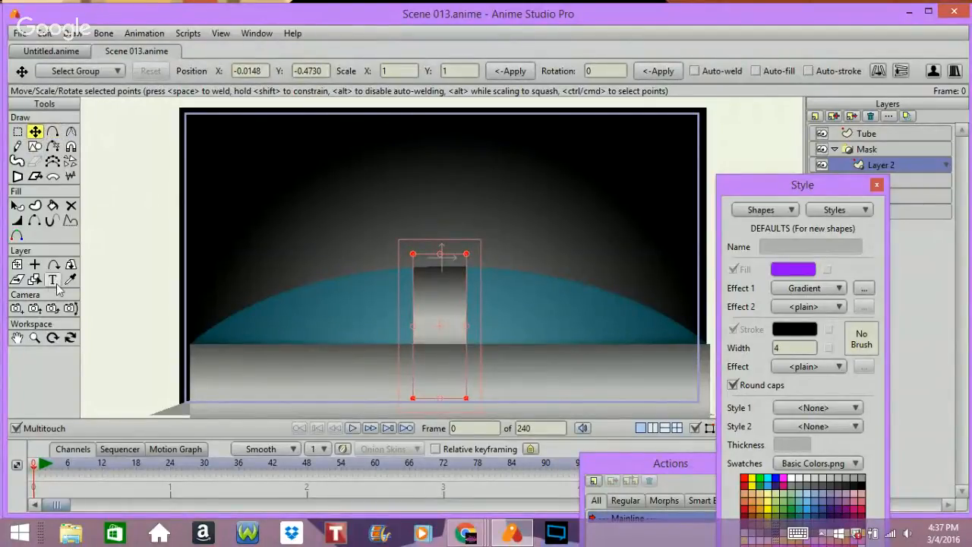
Step: Select the purple rectangle and centre it horizontally by setting its X position to 0
left_click(17, 205)
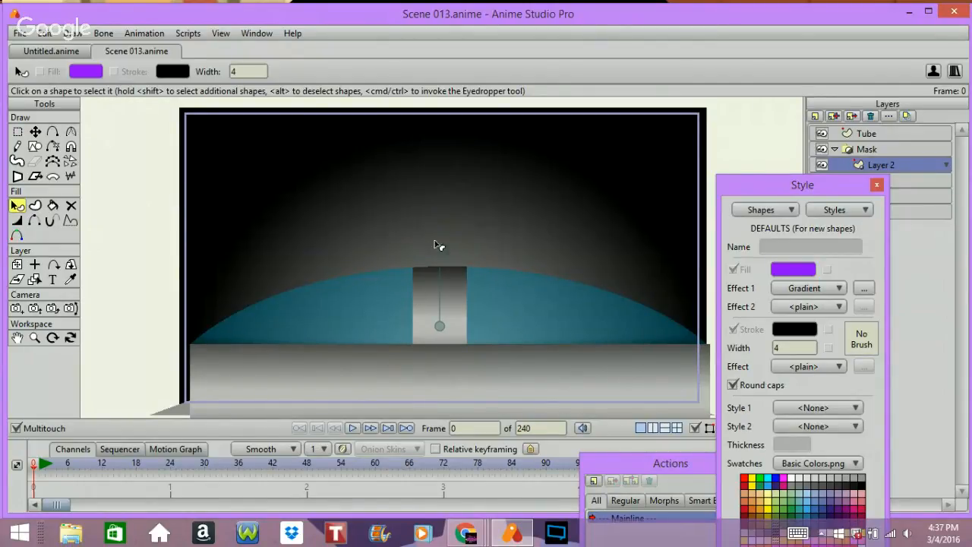
mouse_move(439, 252)
left_mouse_down()
mouse_move(438, 209)
mouse_move(460, 217)
mouse_move(486, 254)
mouse_move(485, 277)
mouse_move(465, 273)
left_mouse_up()
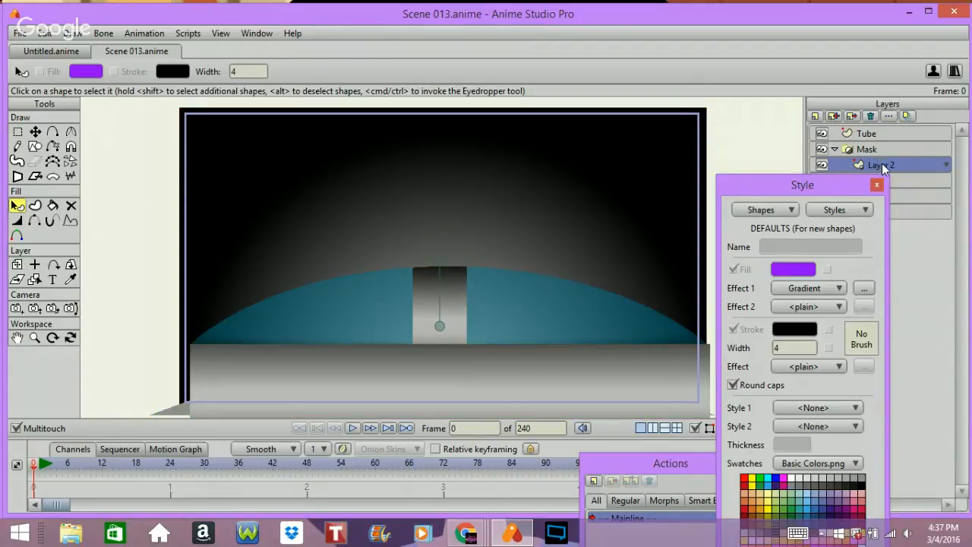
left_click(17, 131)
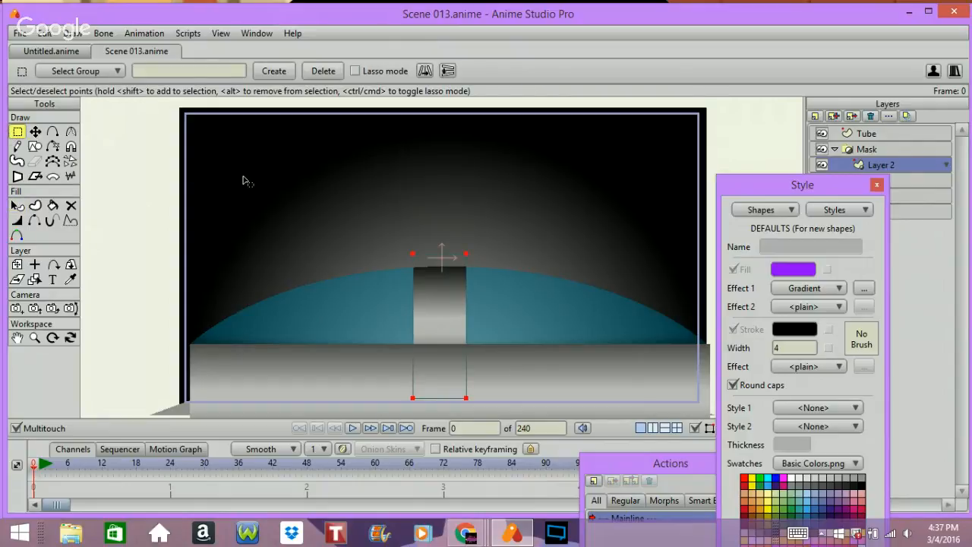
left_click(35, 131)
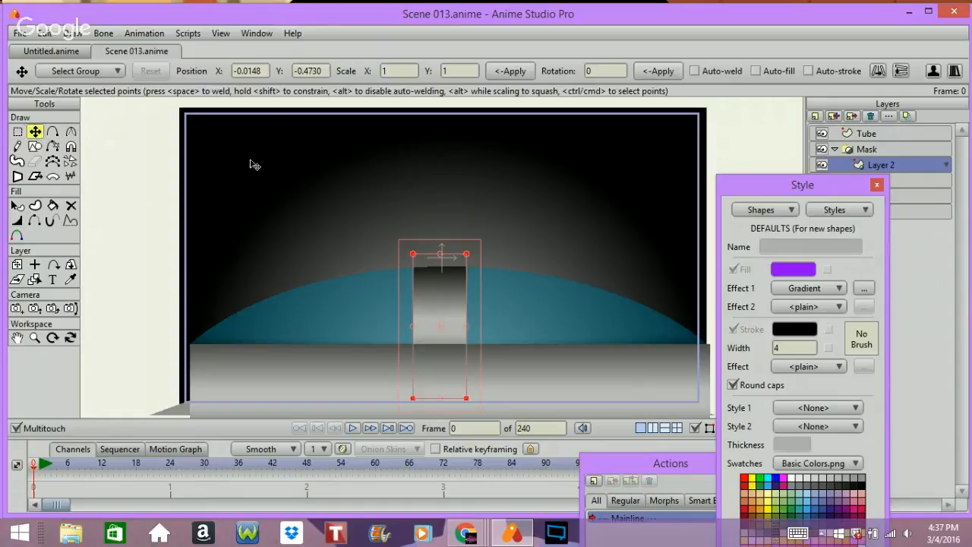
left_click_drag(311, 190, 321, 190)
left_click(250, 71)
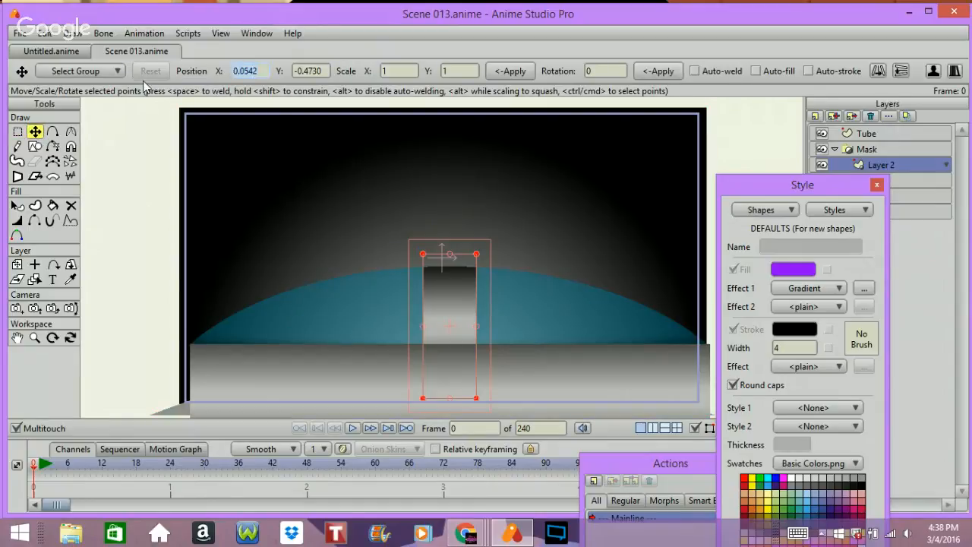
type("0")
key("Return")
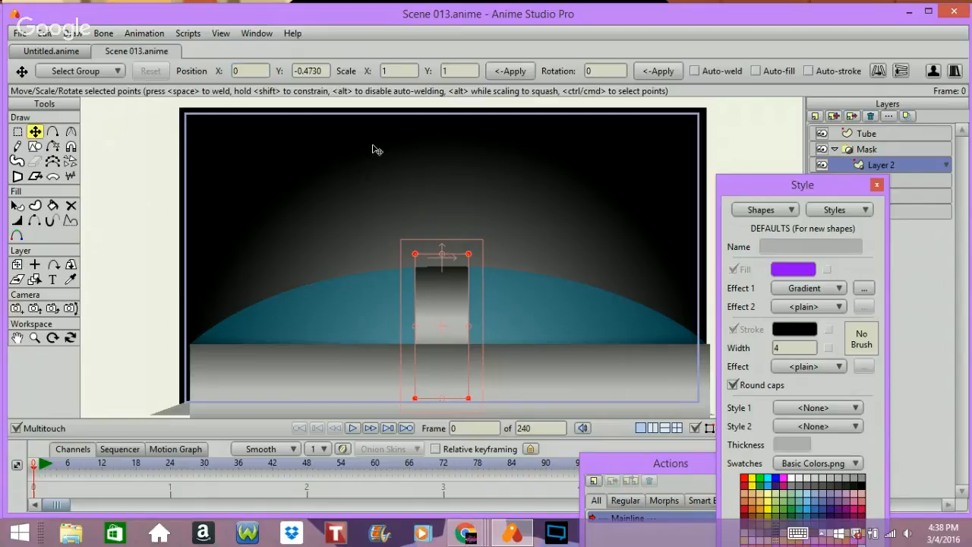
key("ctrl+t")
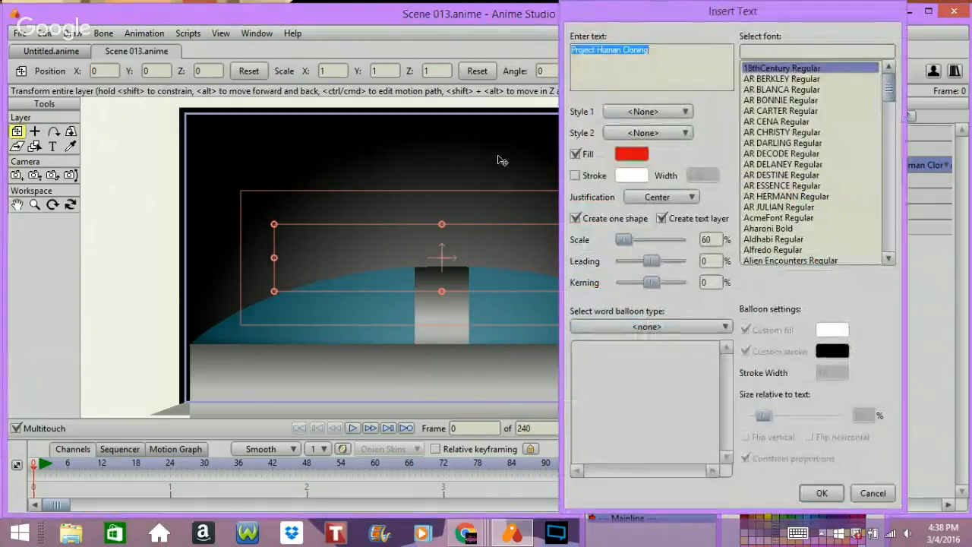
left_click(872, 493)
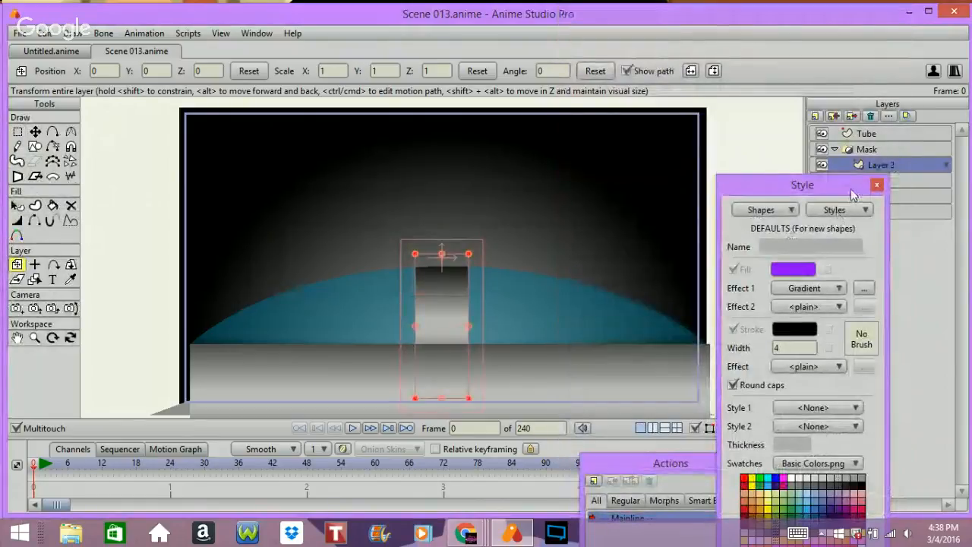
Step: Collapse the Mask group and set its origin near the floor's right edge, about X 1.79, Y -0.67
left_click_drag(836, 192, 834, 329)
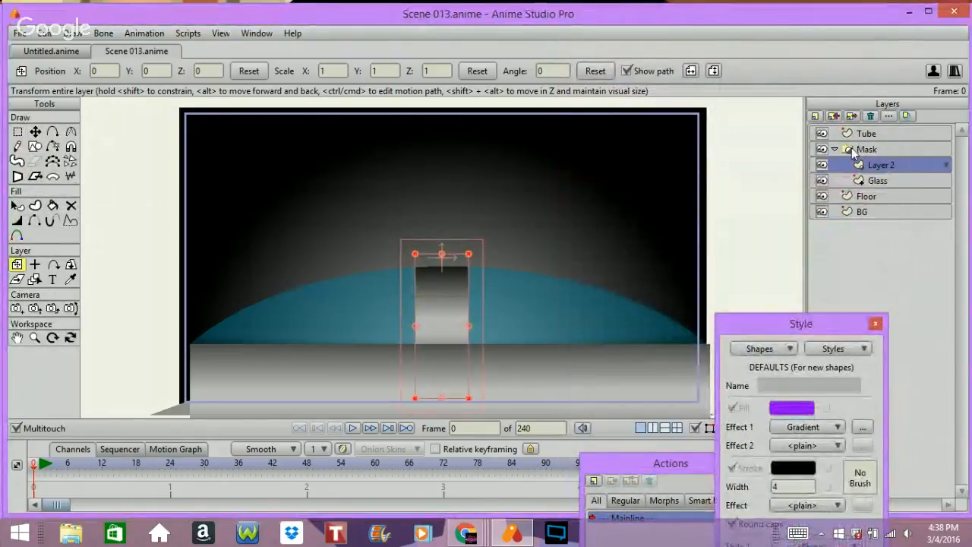
left_click(838, 149)
left_click(835, 149)
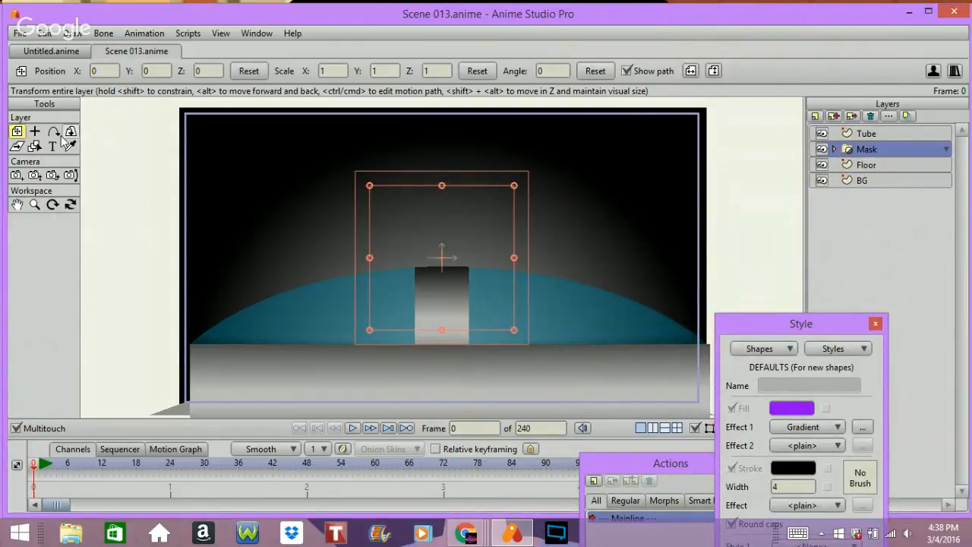
left_click(34, 131)
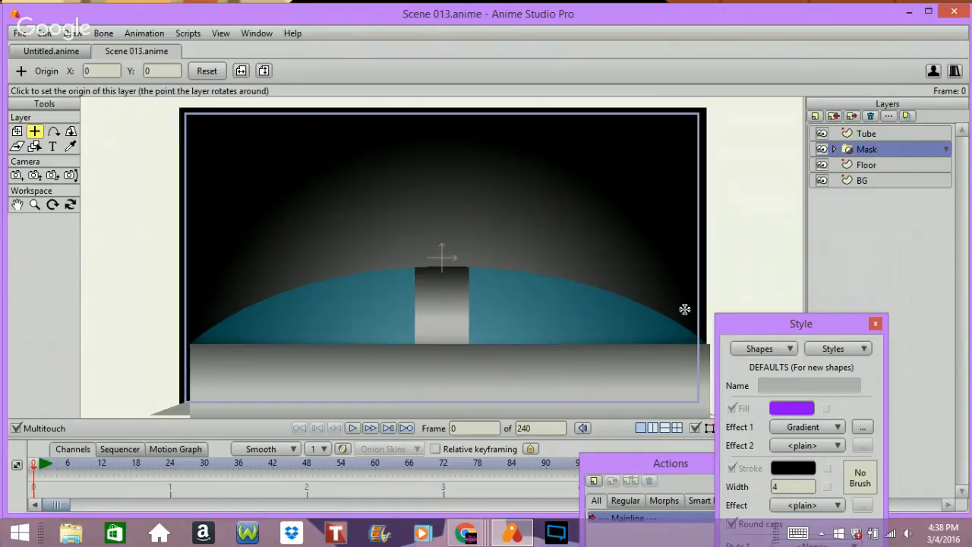
left_click(693, 356)
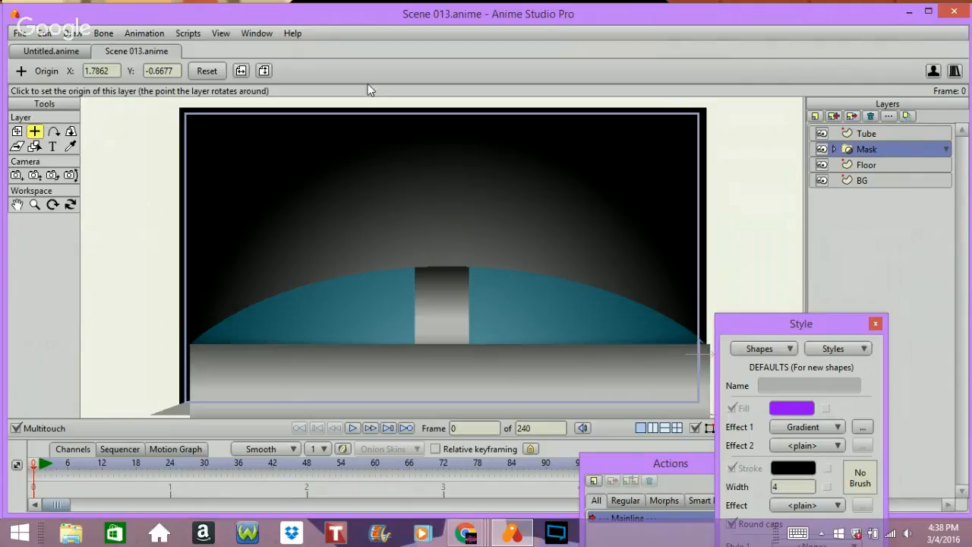
Step: Open the recent file Scene 001.anime and copy its Left Tubes layer
left_click(23, 33)
mouse_move(65, 99)
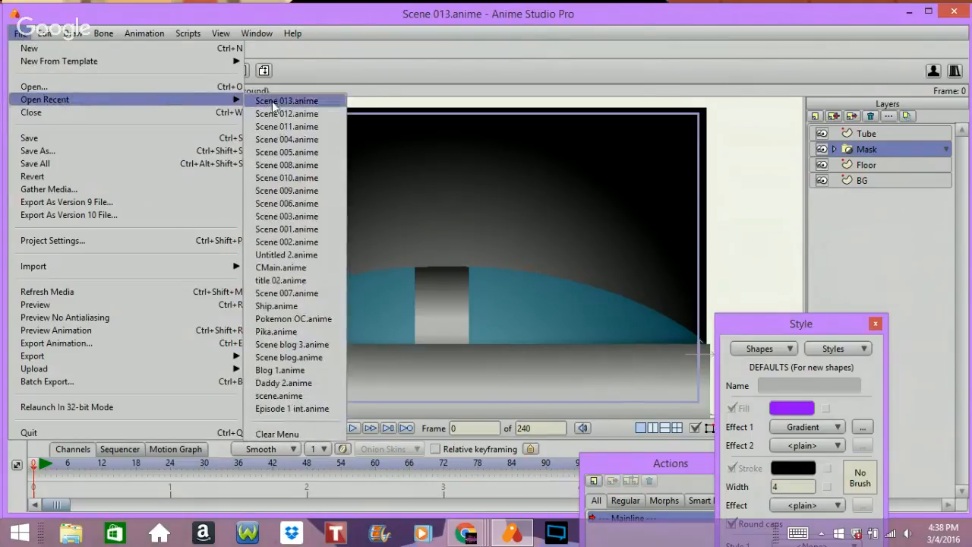
left_click(312, 230)
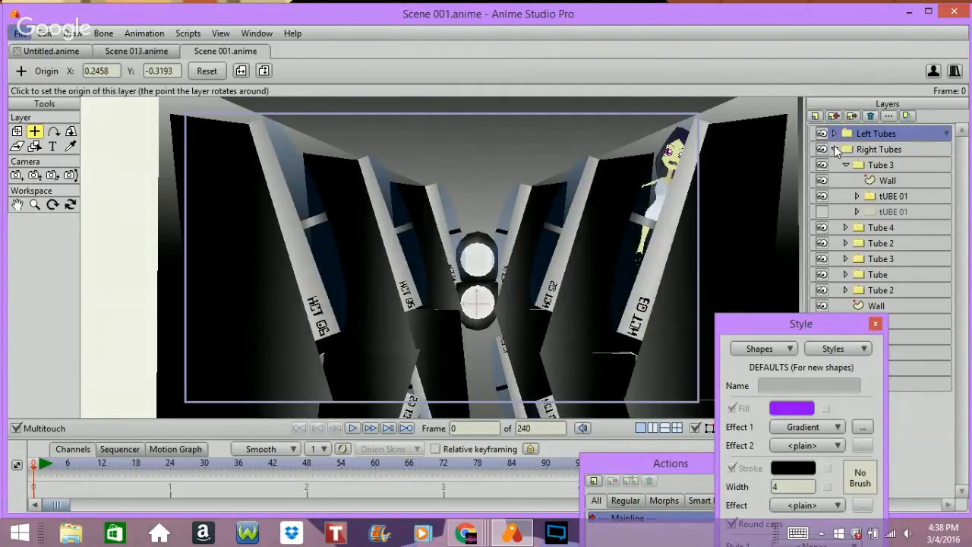
left_click(833, 148)
left_click(854, 134)
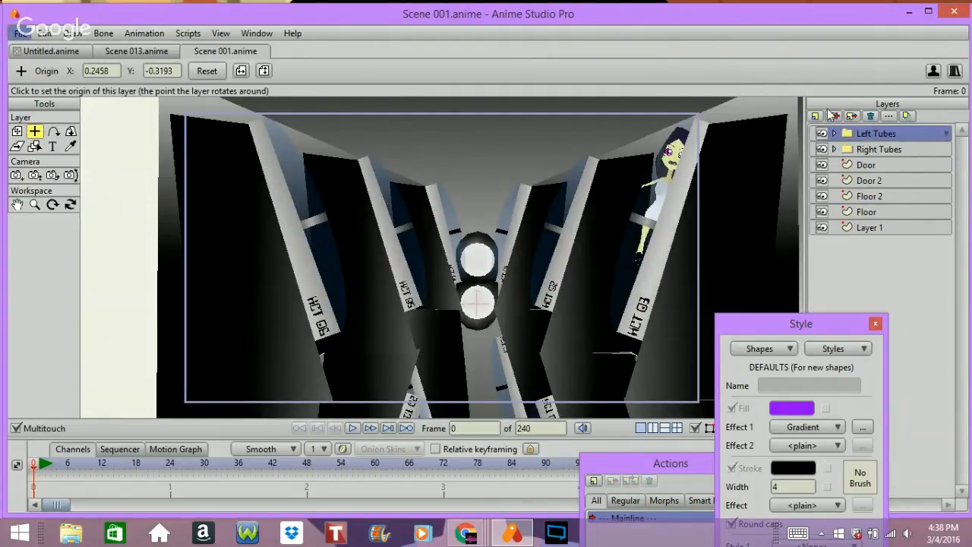
left_click(71, 34)
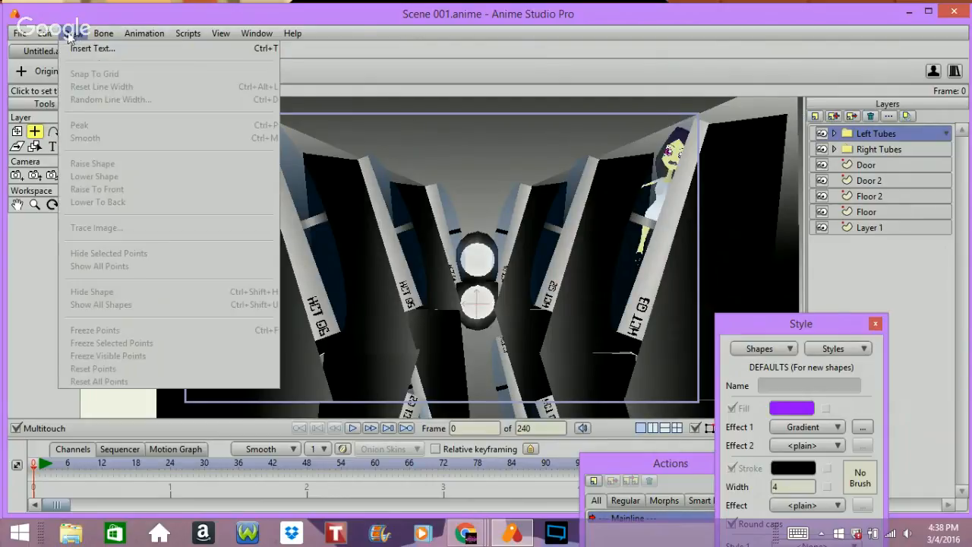
mouse_move(48, 37)
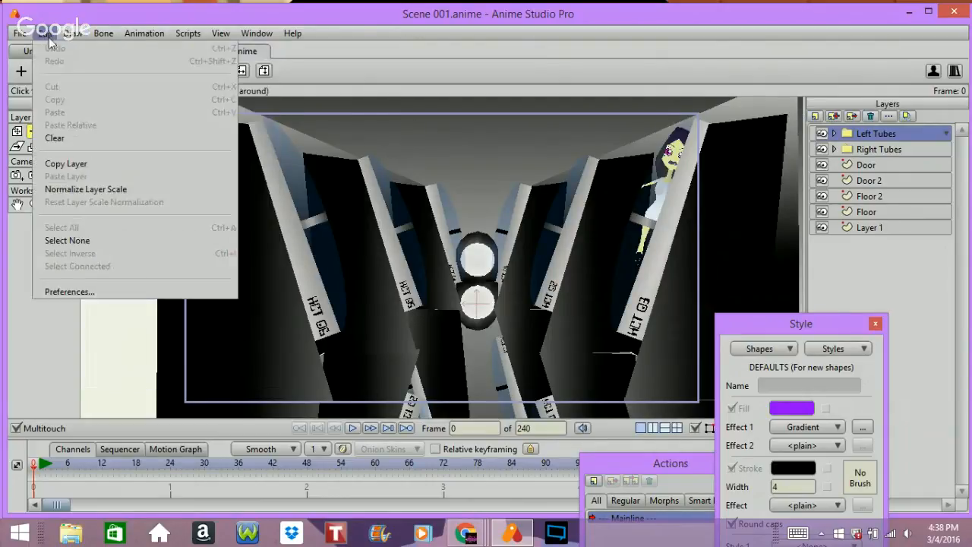
left_click(91, 162)
Step: Return to Scene 013 and paste the Left Tubes layer above the Floor layer
left_click(151, 52)
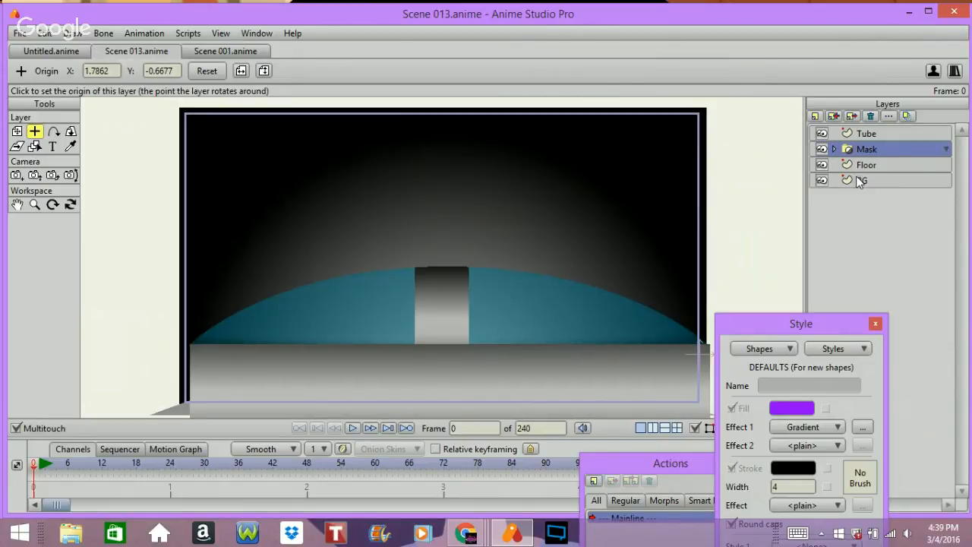
left_click(863, 165)
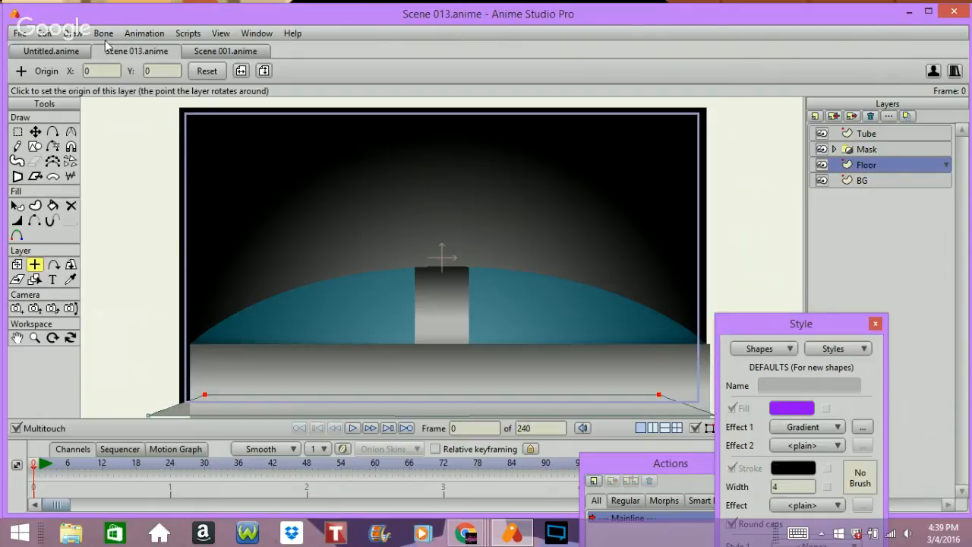
left_click(67, 34)
mouse_move(45, 33)
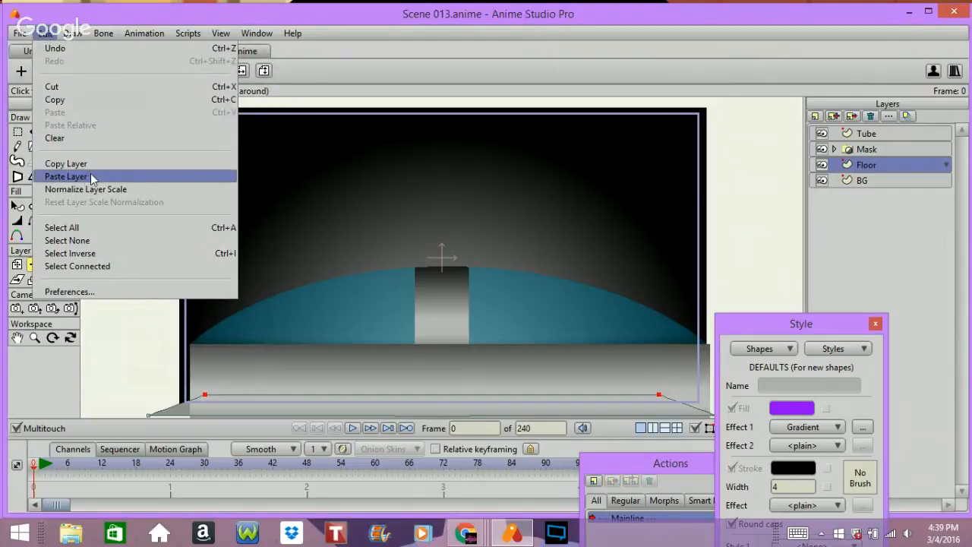
left_click(67, 176)
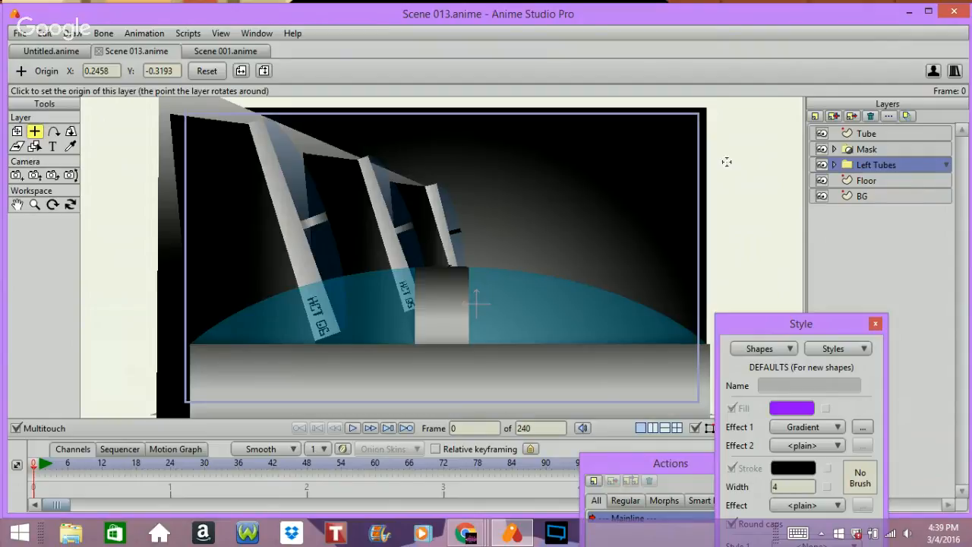
Step: Select the Floor layer and move its points up and to the right
left_click(894, 180)
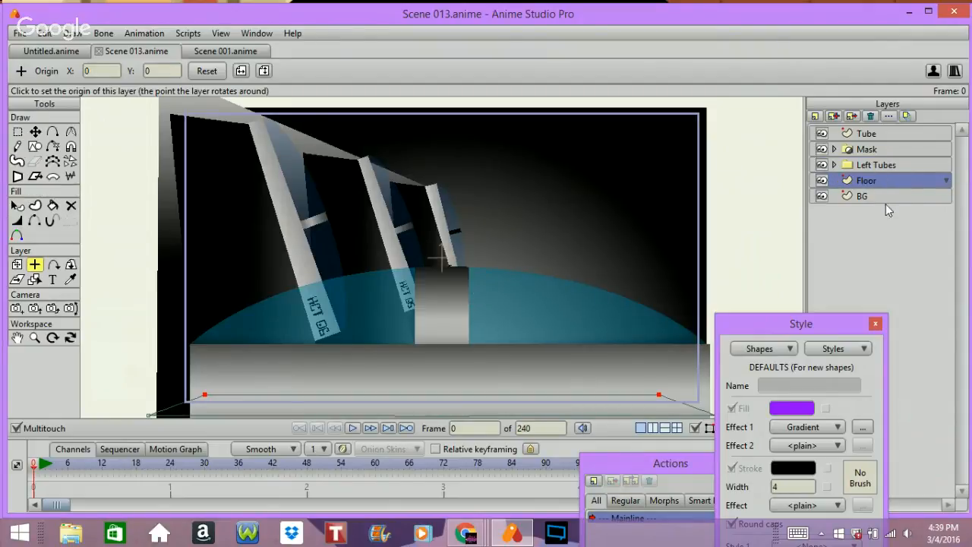
left_click(35, 131)
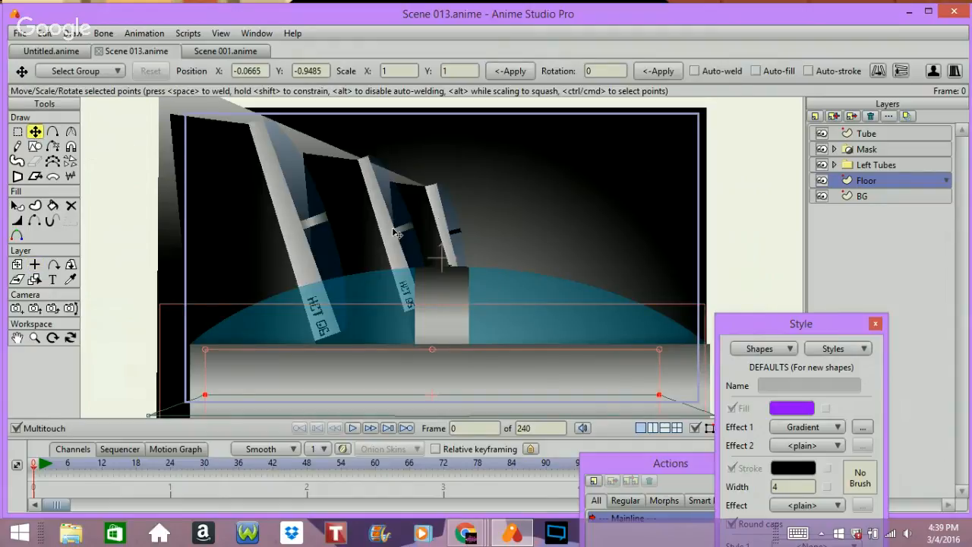
left_click_drag(469, 202, 732, 116)
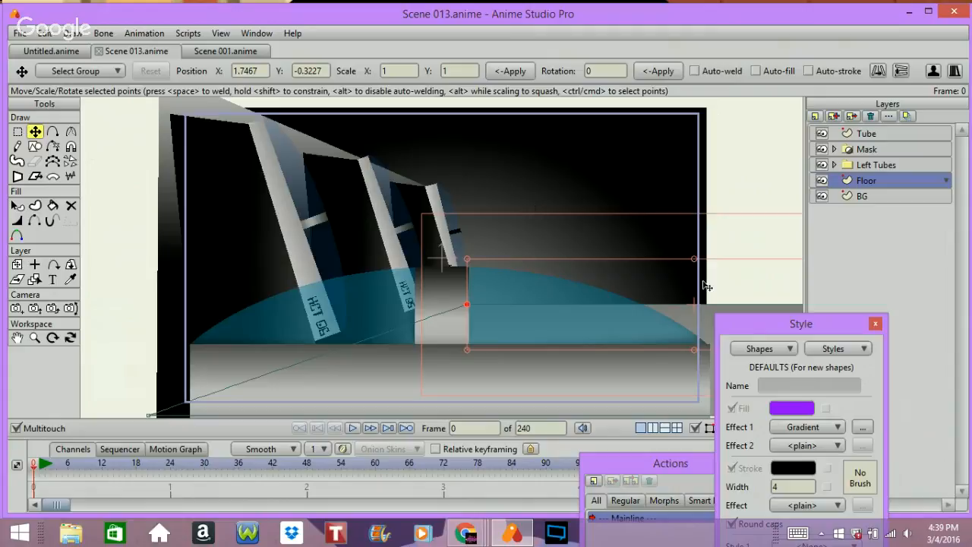
Step: Try dragging the floor's points into a new arrangement
left_click_drag(466, 308, 531, 307)
left_click_drag(466, 307, 666, 296)
left_click_drag(657, 205, 482, 231)
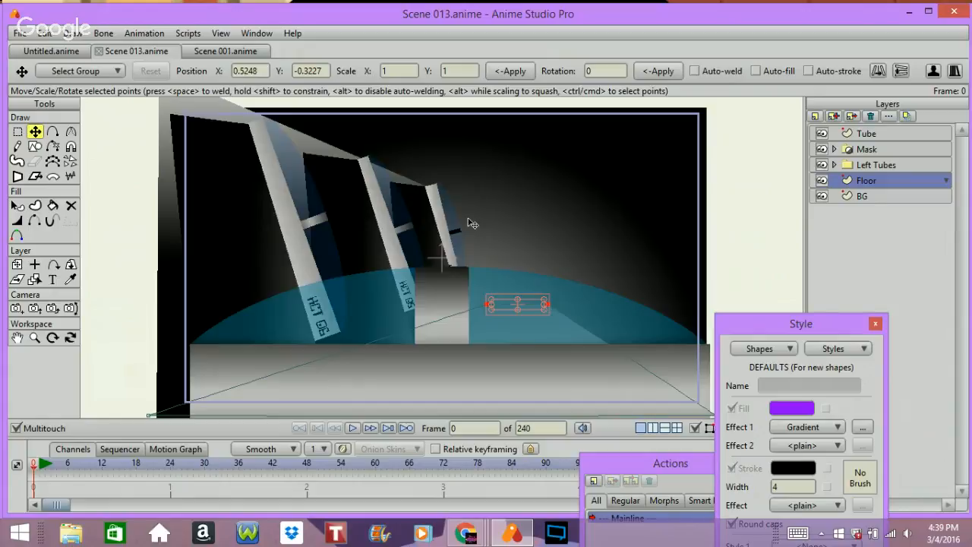
Step: Preview a render of the frame and undo the last two point moves
key("ctrl+r")
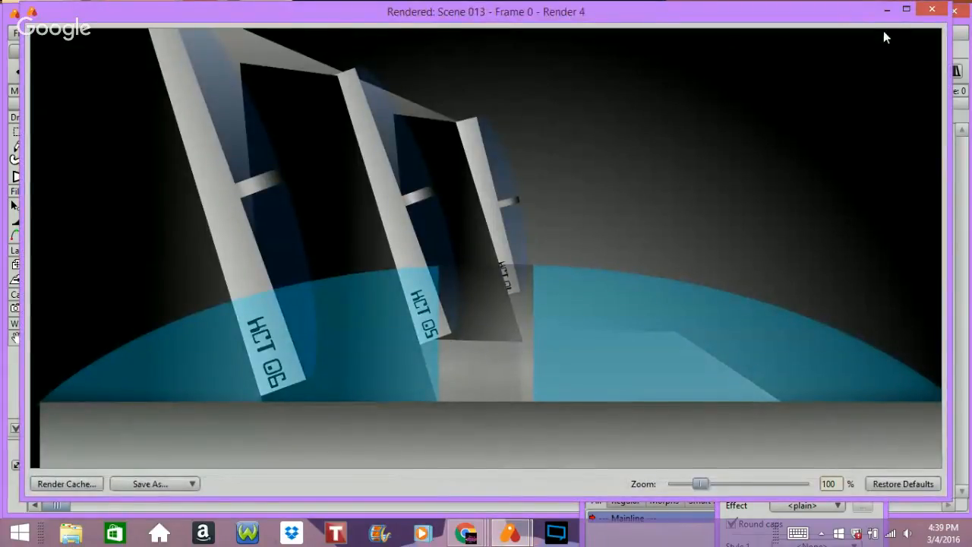
left_click(932, 10)
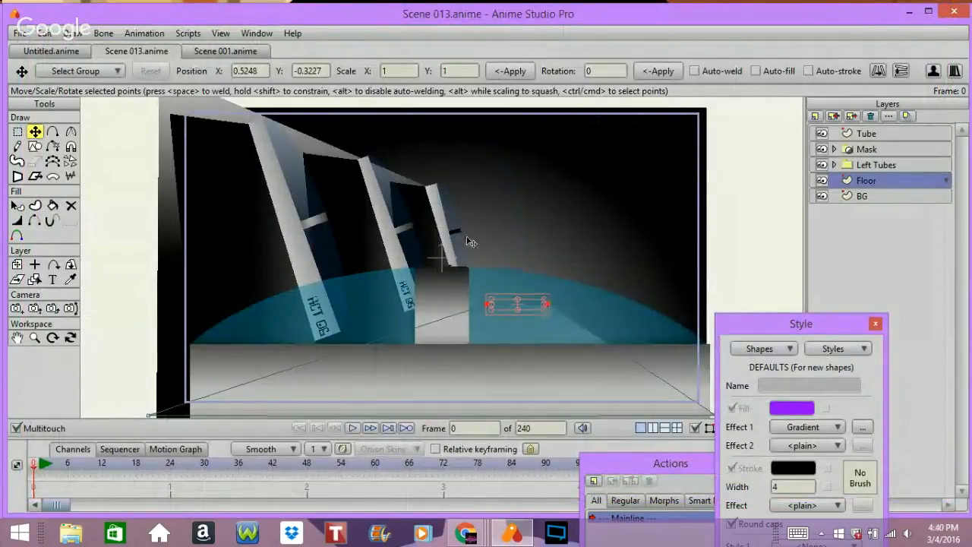
key("ctrl+z")
key("ctrl+z")
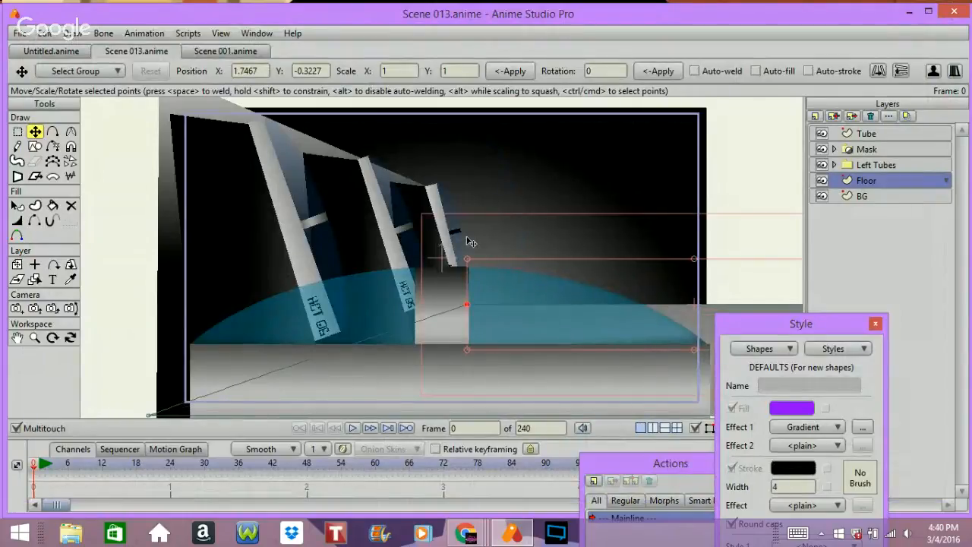
Step: Render the frame again to preview the scene
key("ctrl+r")
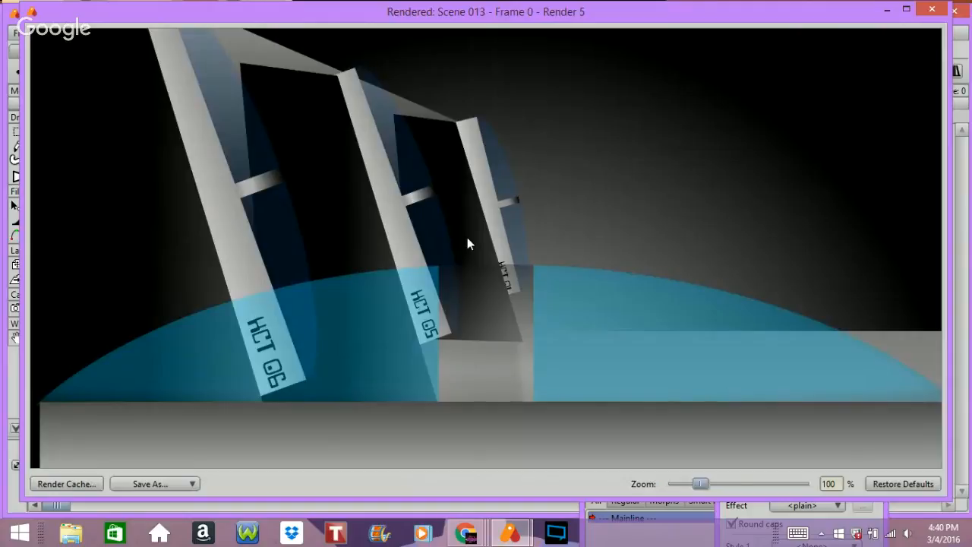
left_click(932, 11)
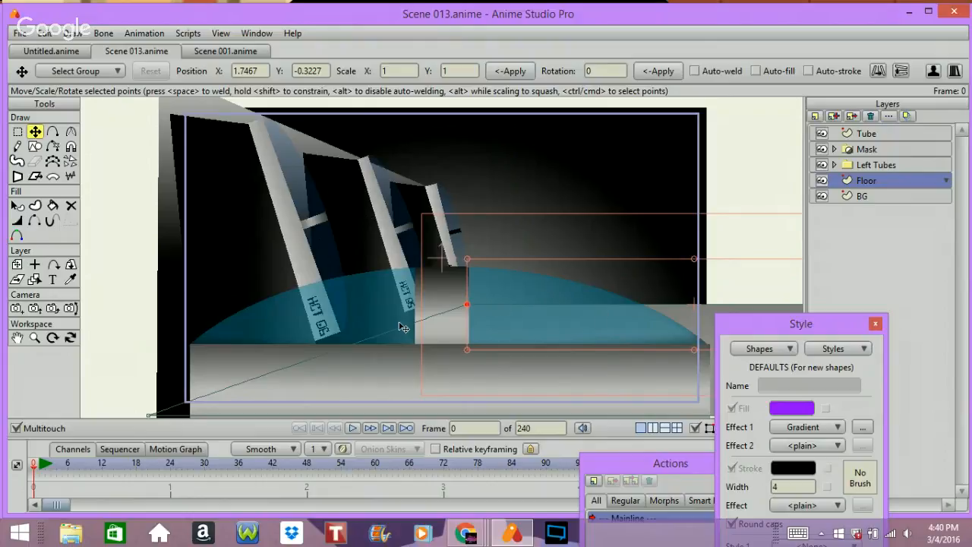
Step: Expand the Left Tubes, Tube 2 and tUBE 01 groups and select the HCT 04 text layer
left_click(839, 167)
left_click(835, 165)
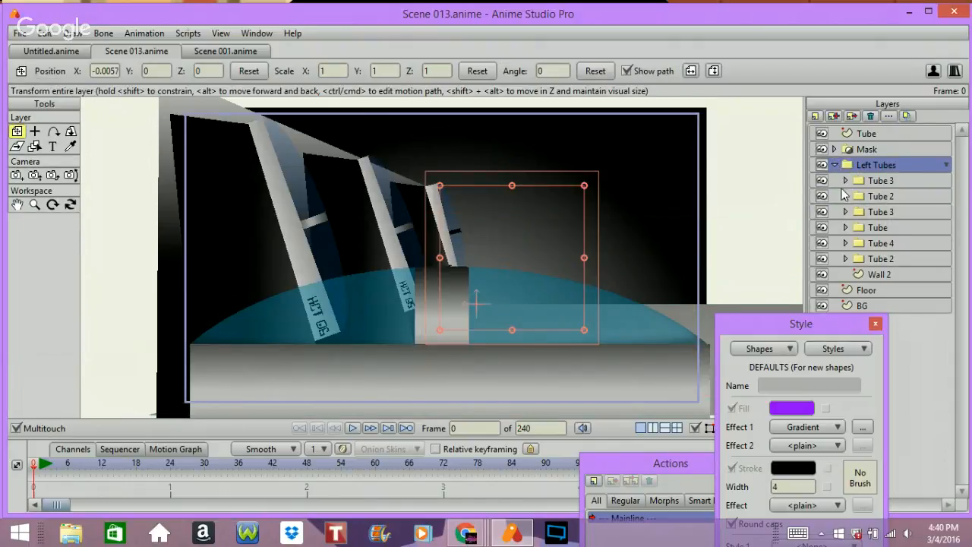
left_click(846, 259)
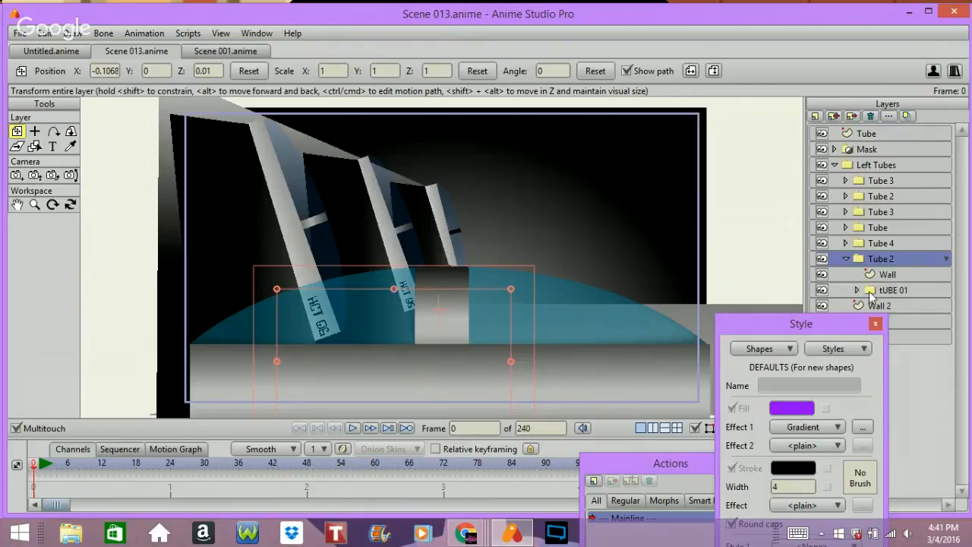
left_click(854, 293)
left_click(854, 290)
left_click(913, 304)
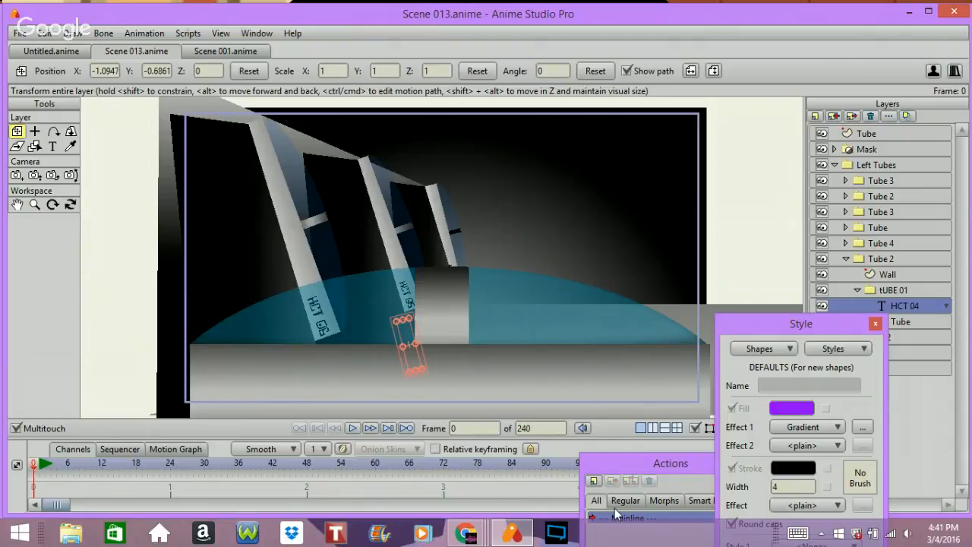
Step: Switch to the Google Hangouts window in Chrome
mouse_move(465, 533)
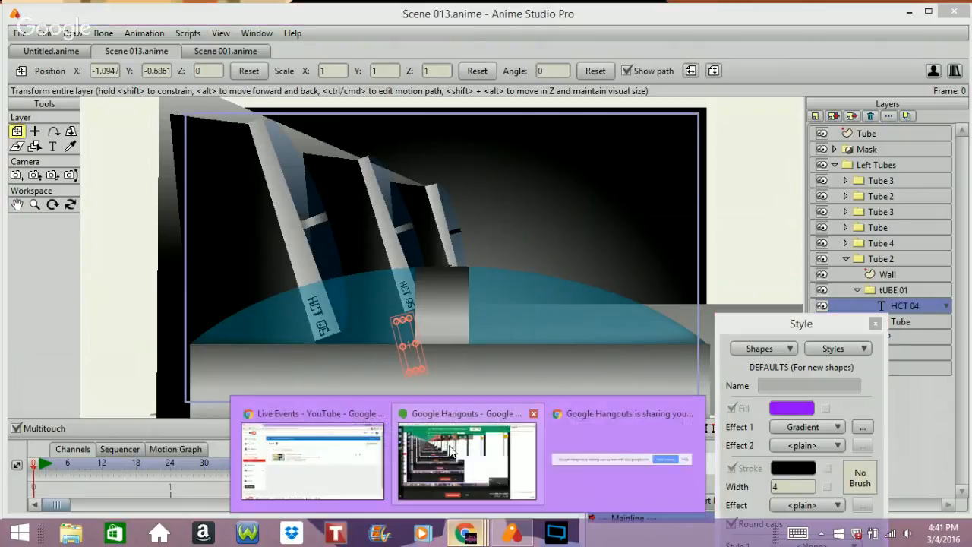
left_click(451, 416)
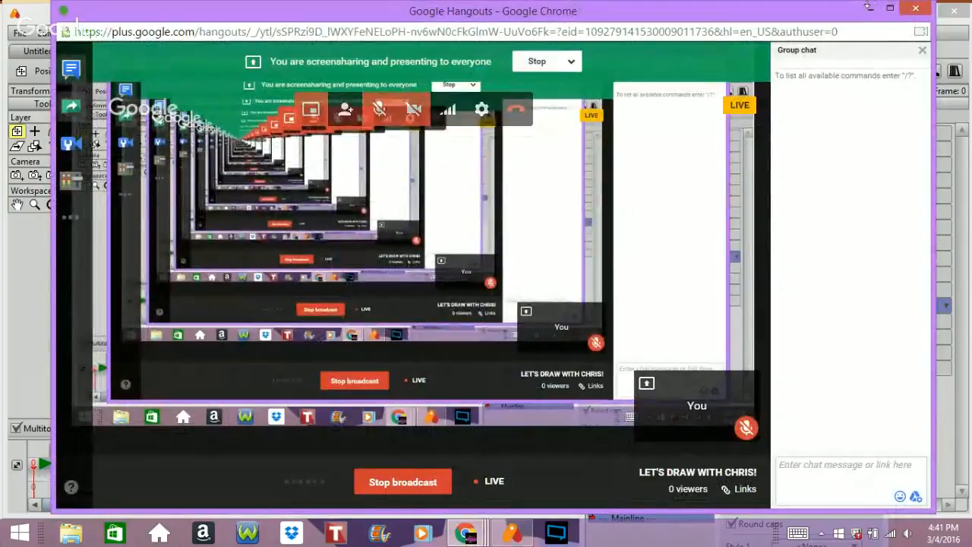
Step: Minimize the Hangouts window and return to the Anime Studio scene
left_click(870, 11)
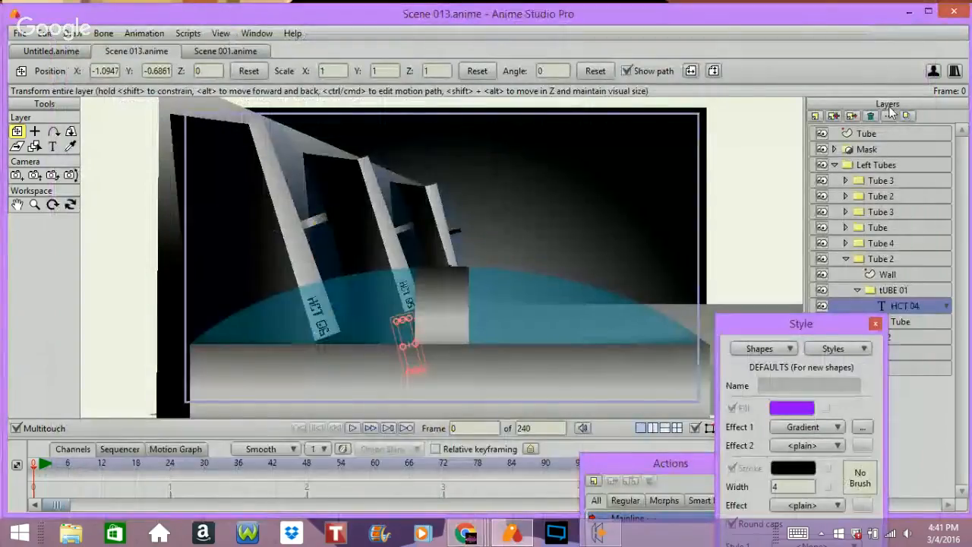
left_click(604, 534)
left_click(856, 61)
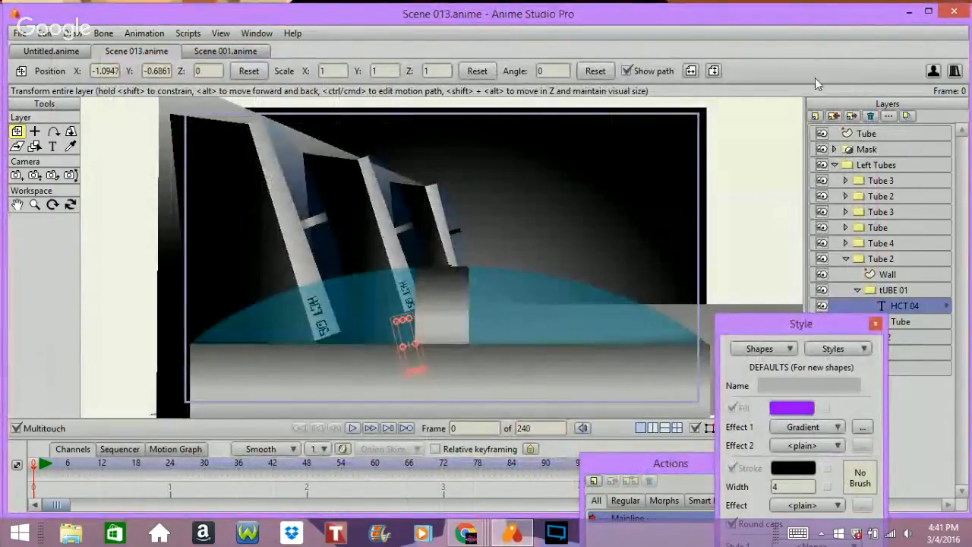
Step: Duplicate the HCT 04 text layer and move the copy to the top of the layer stack, collapsing Left Tubes
left_click(834, 116)
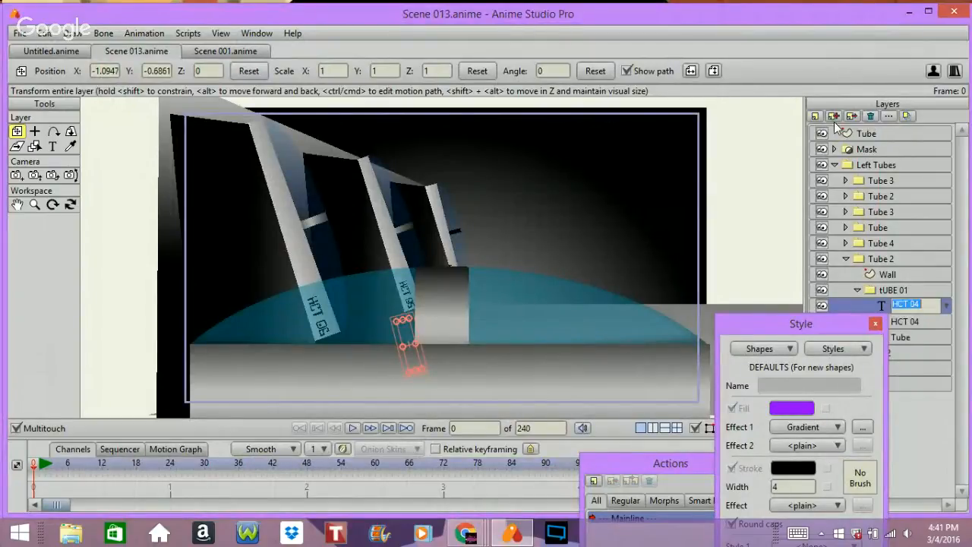
double_click(889, 304)
left_click_drag(878, 306, 850, 133)
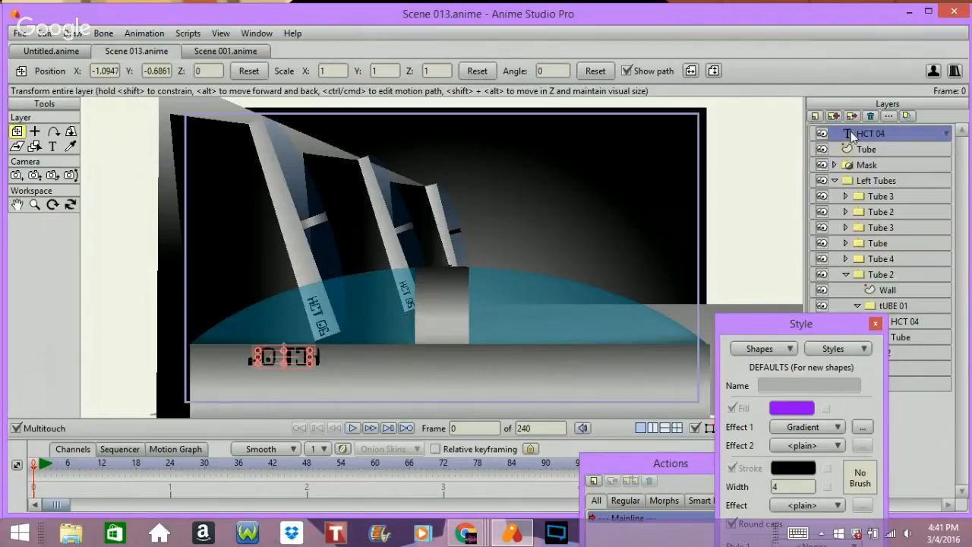
left_click(836, 178)
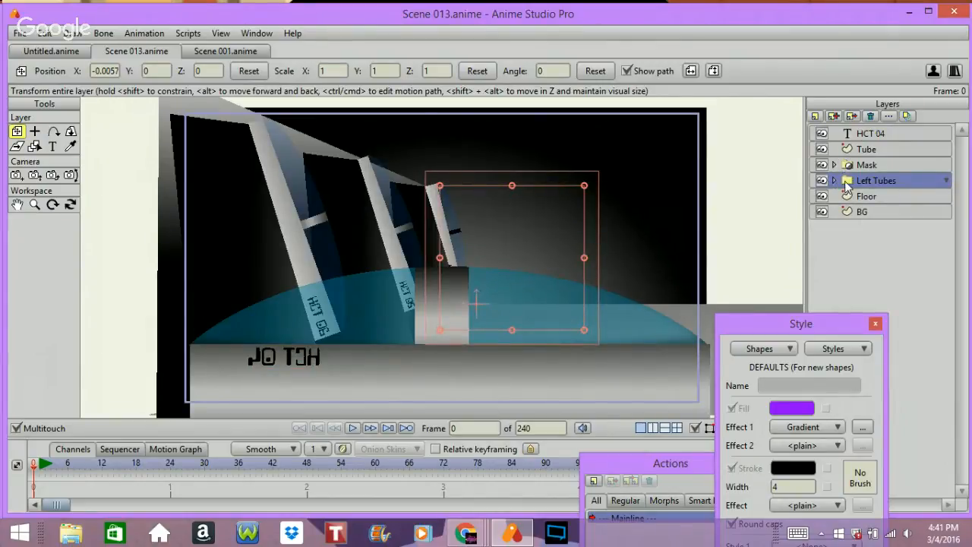
mouse_move(867, 135)
left_mouse_down()
mouse_move(877, 193)
mouse_move(868, 150)
left_mouse_up()
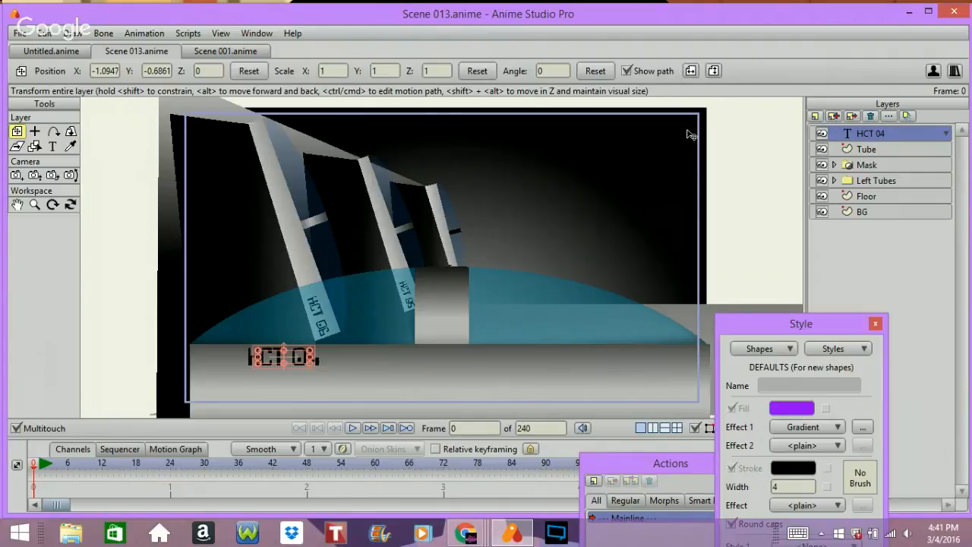
Step: Change the copied layer's text to HCT 03 and move it onto the right end of the floor
double_click(871, 126)
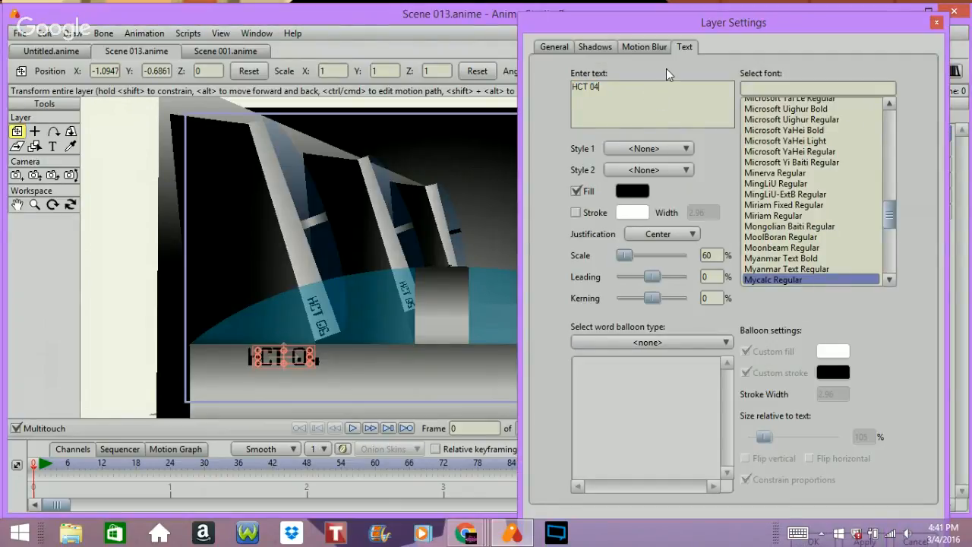
key("BackSpace")
type("3")
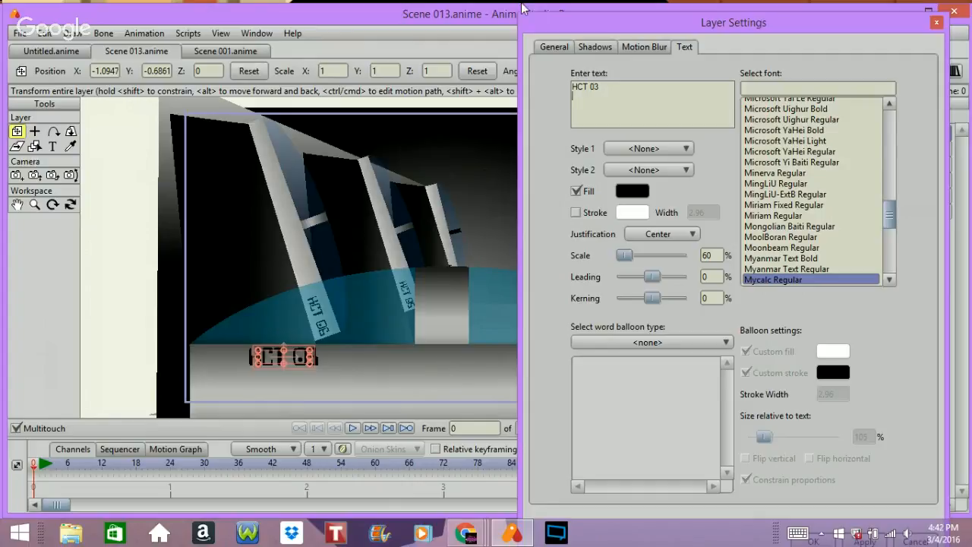
left_click(546, 45)
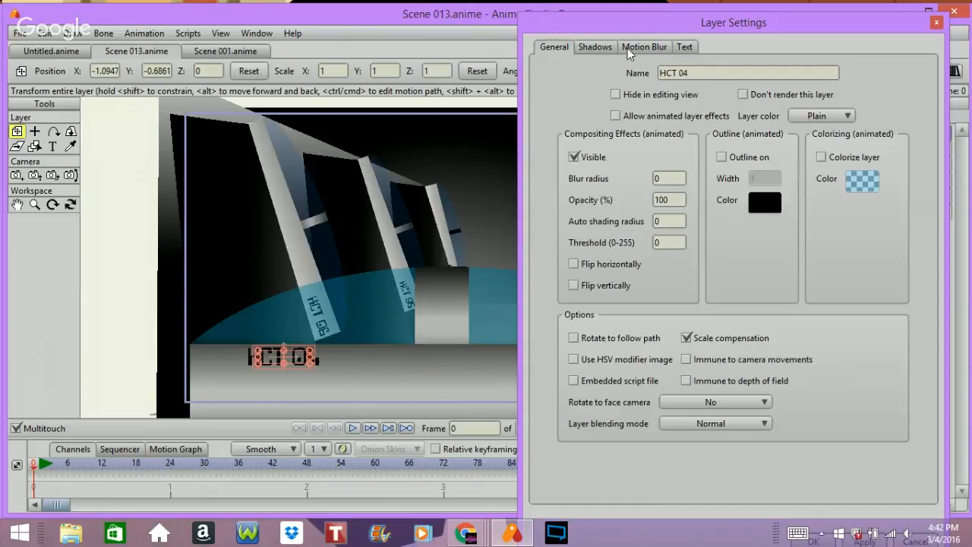
key("Return")
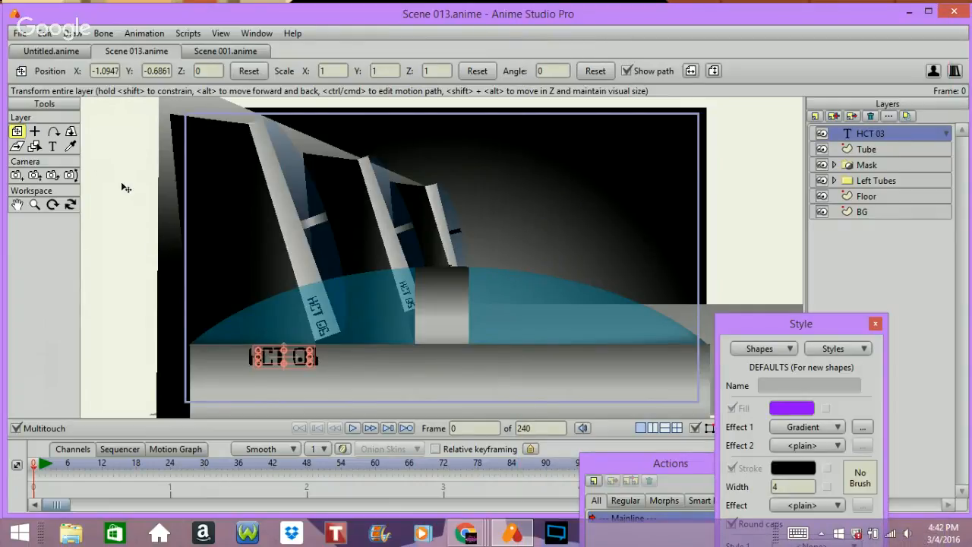
left_click_drag(126, 217, 508, 258)
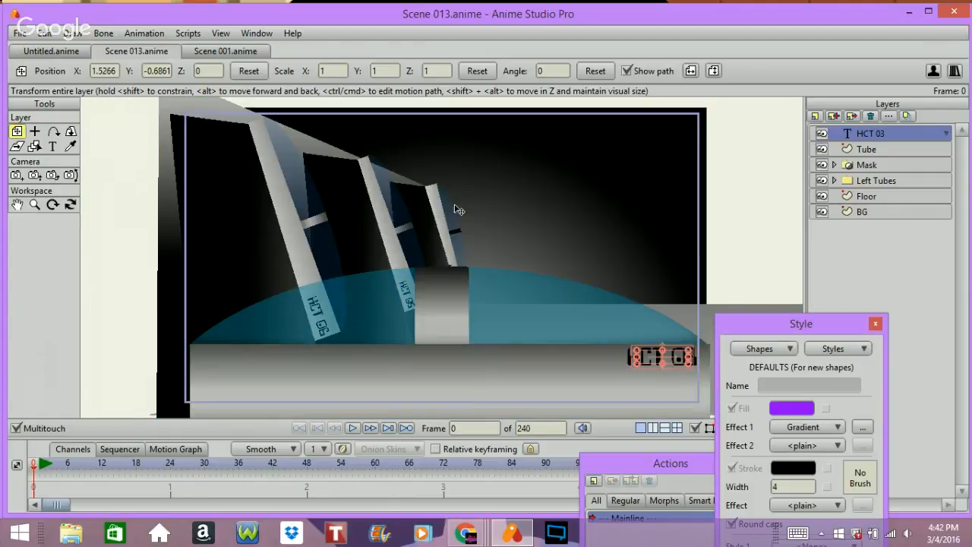
Step: Group the HCT 03 and Tube layers into a new group named Tube
left_click(865, 144, "ctrl")
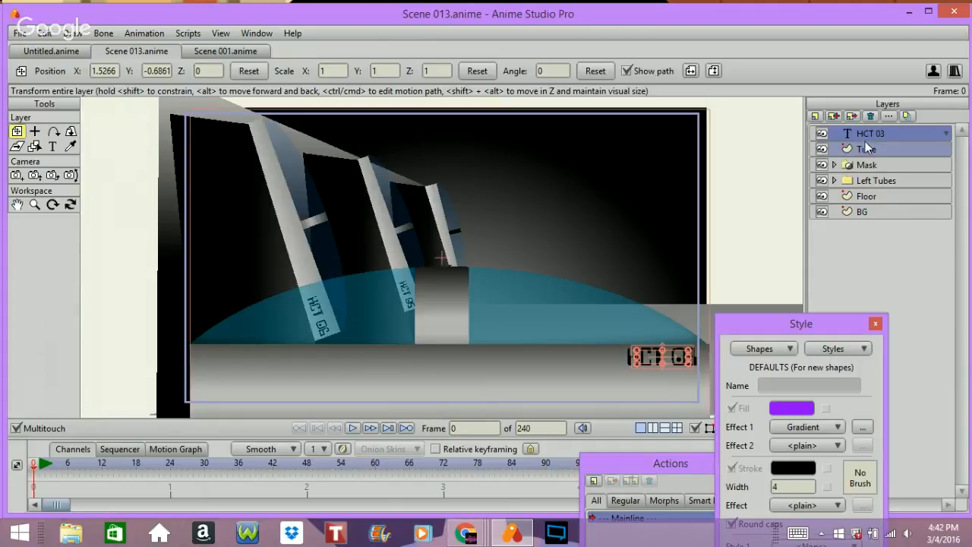
left_click(814, 117)
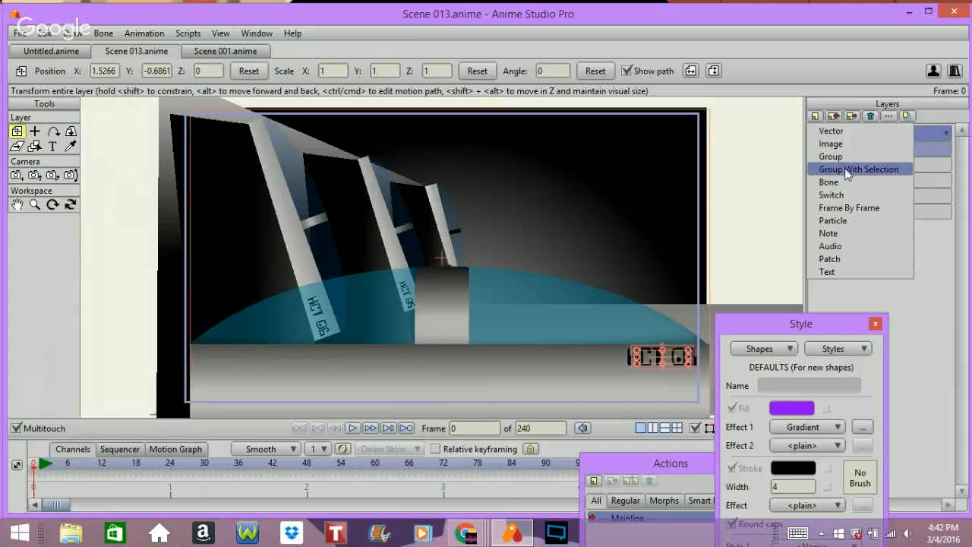
left_click(847, 169)
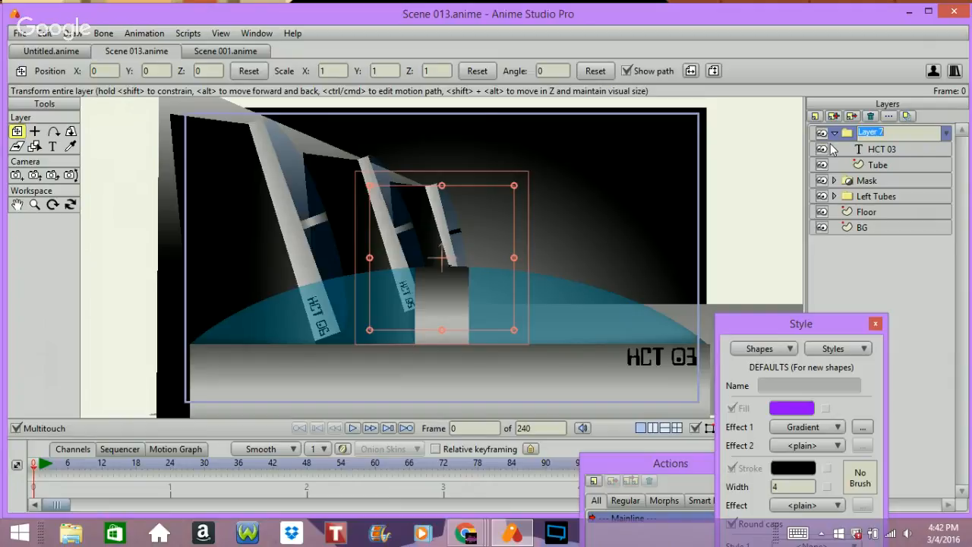
type("Tube")
key("Return")
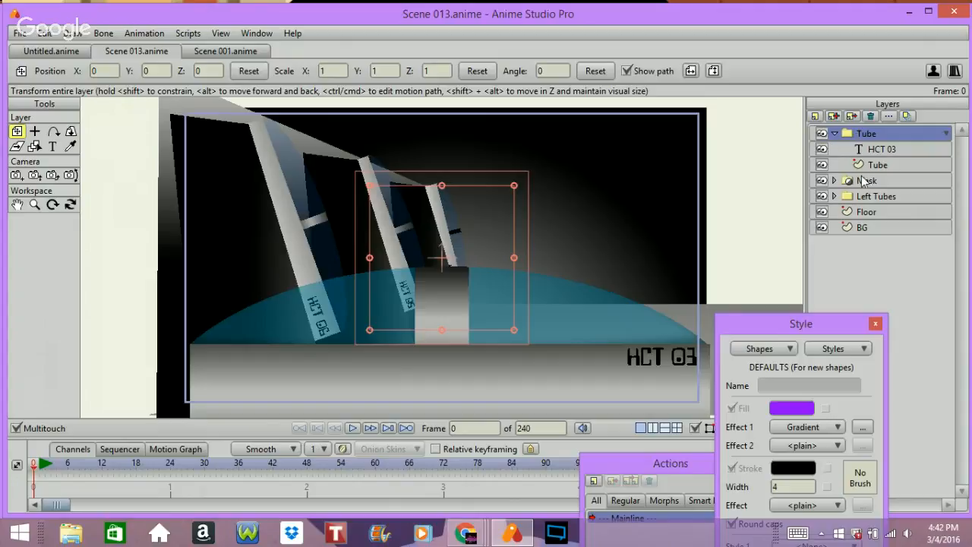
Step: Move the Mask layer into the Tube group
left_click_drag(865, 180, 849, 165)
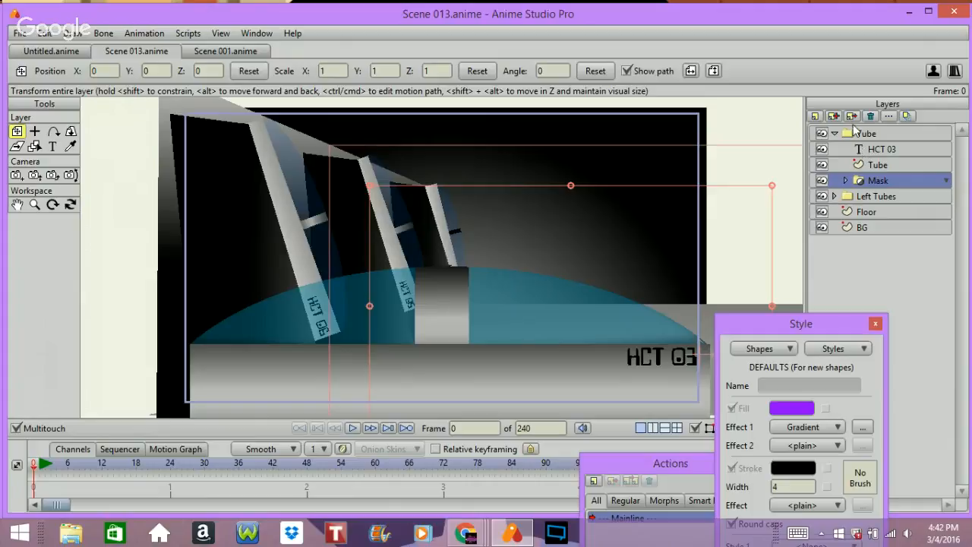
double_click(865, 133)
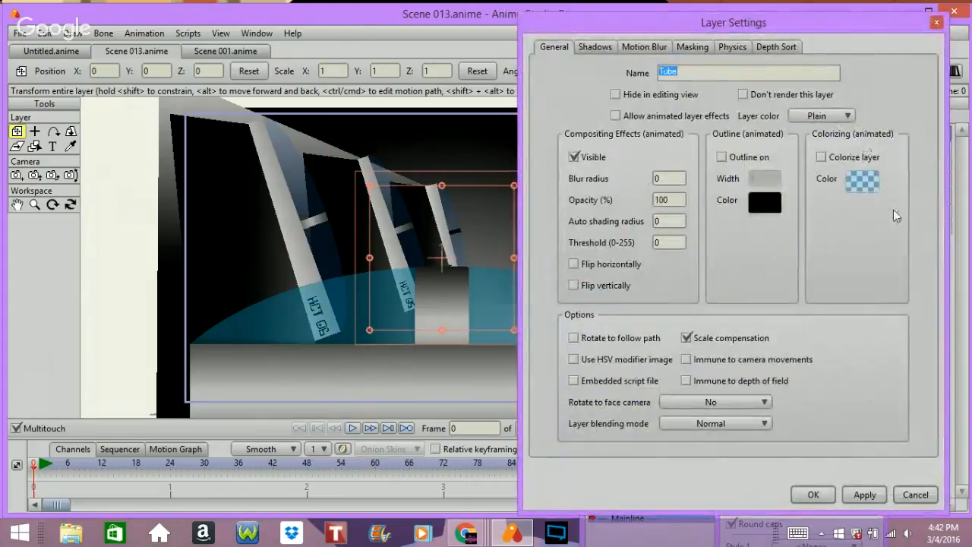
left_click(923, 495)
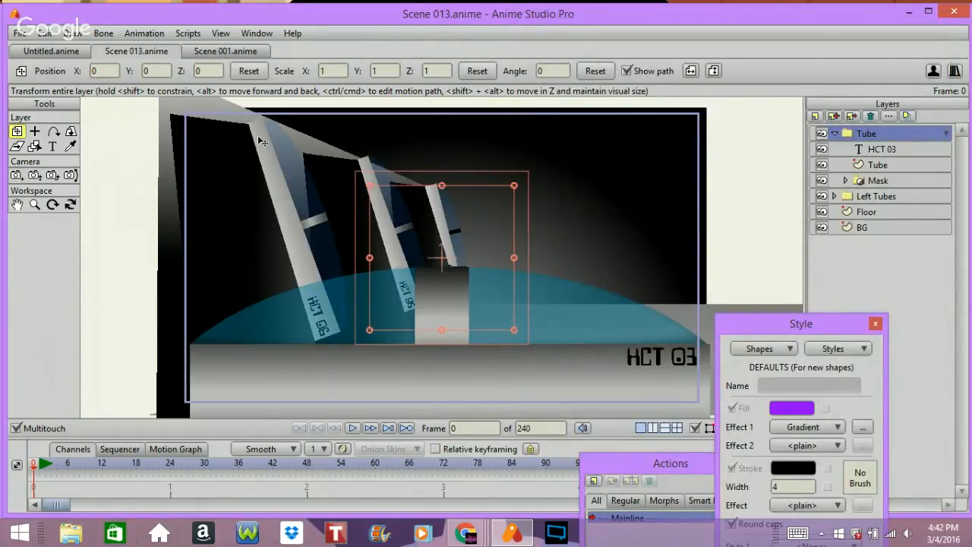
key("Escape")
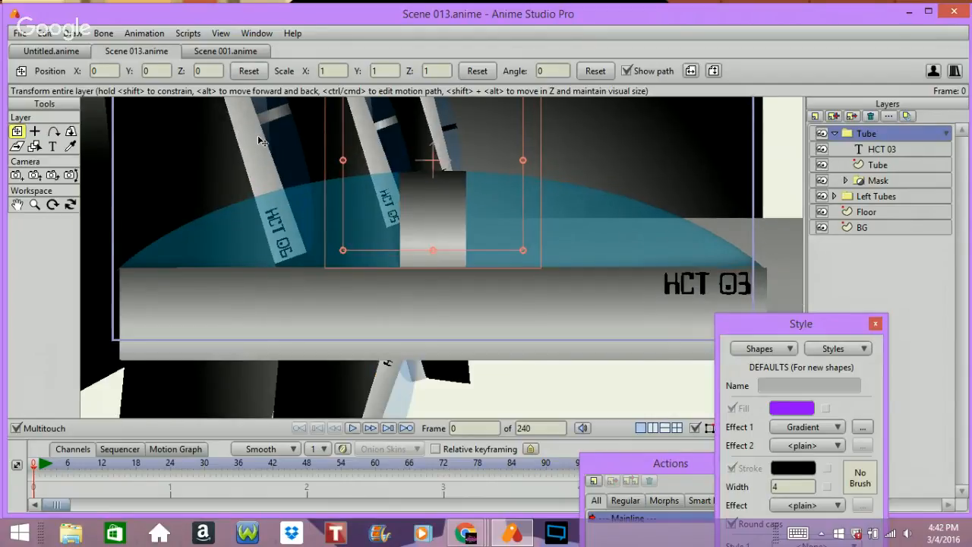
Step: Set the Tube group's origin near the bottom of the tube below the floor
left_click(34, 132)
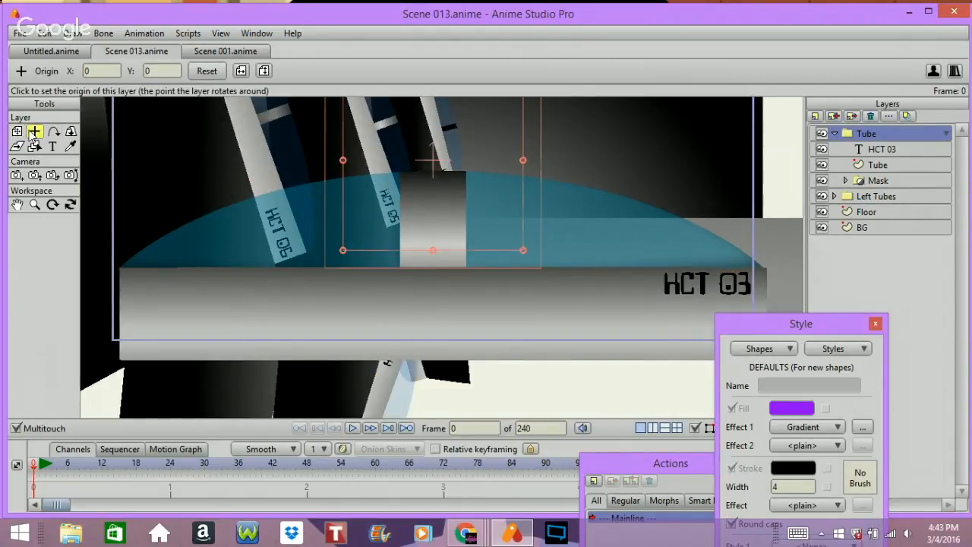
left_click(465, 365)
left_click_drag(466, 363, 444, 360)
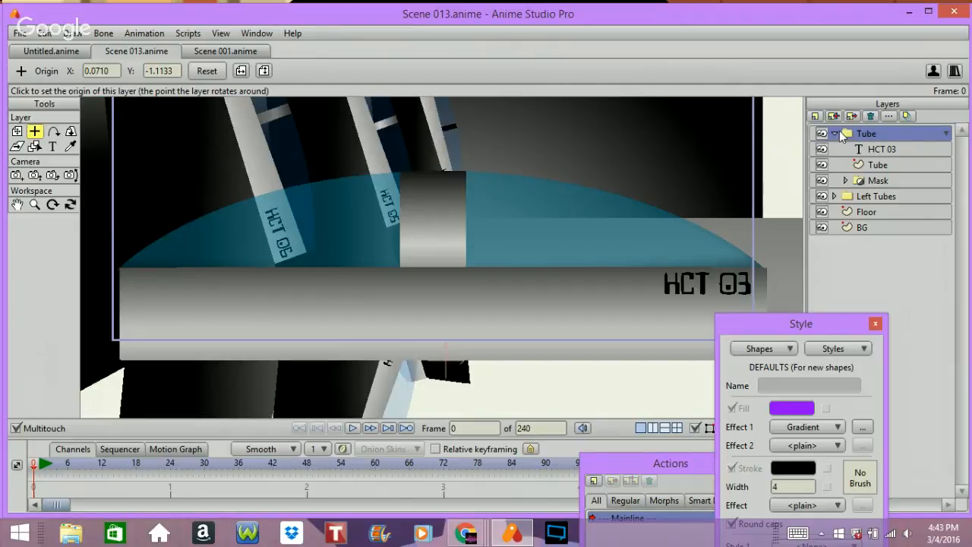
Step: Turn on the layer shadow in the Tube group's settings
left_click(833, 133)
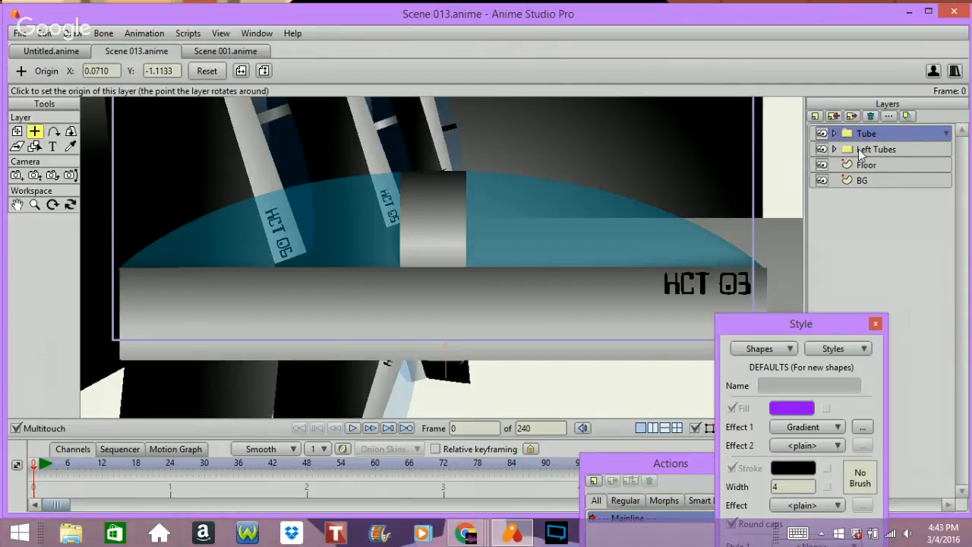
double_click(867, 132)
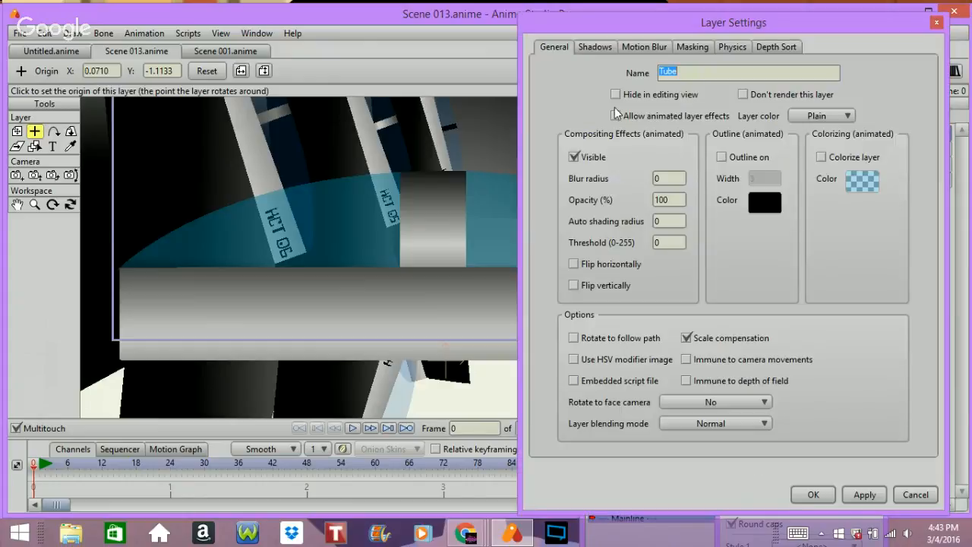
left_click(641, 46)
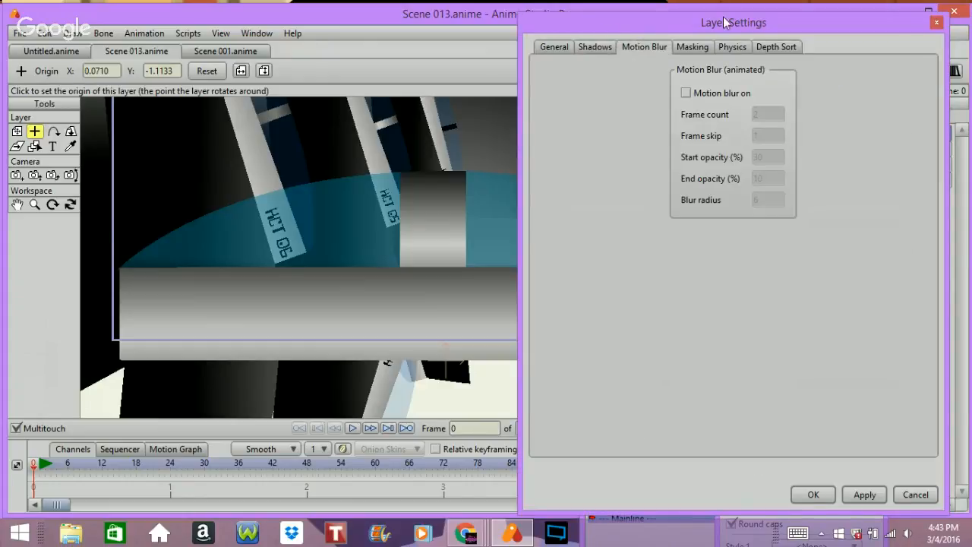
left_click(586, 45)
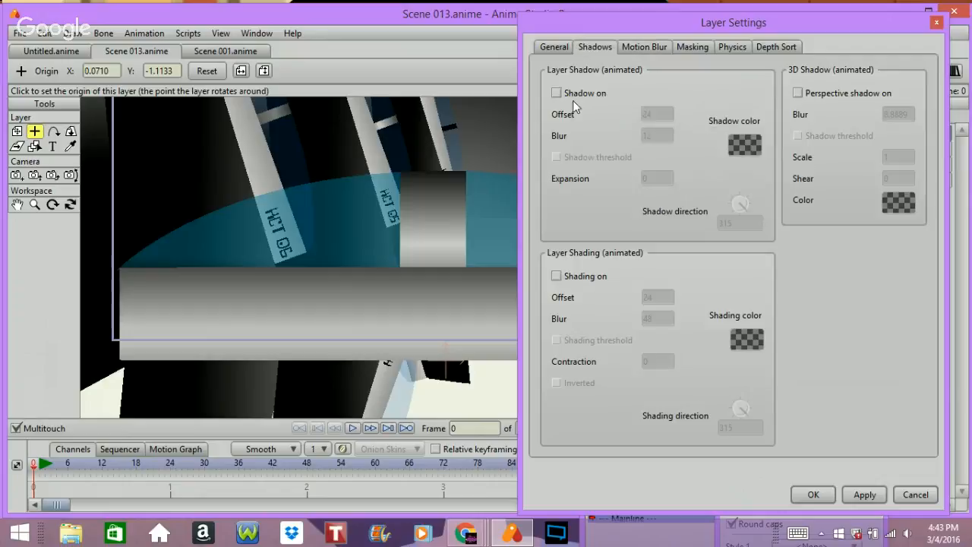
left_click(593, 96)
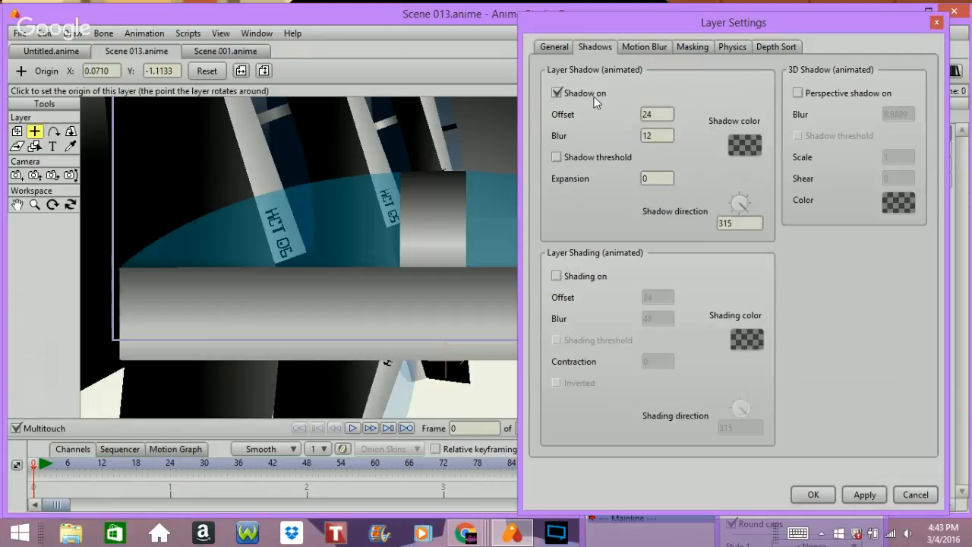
left_click(819, 492)
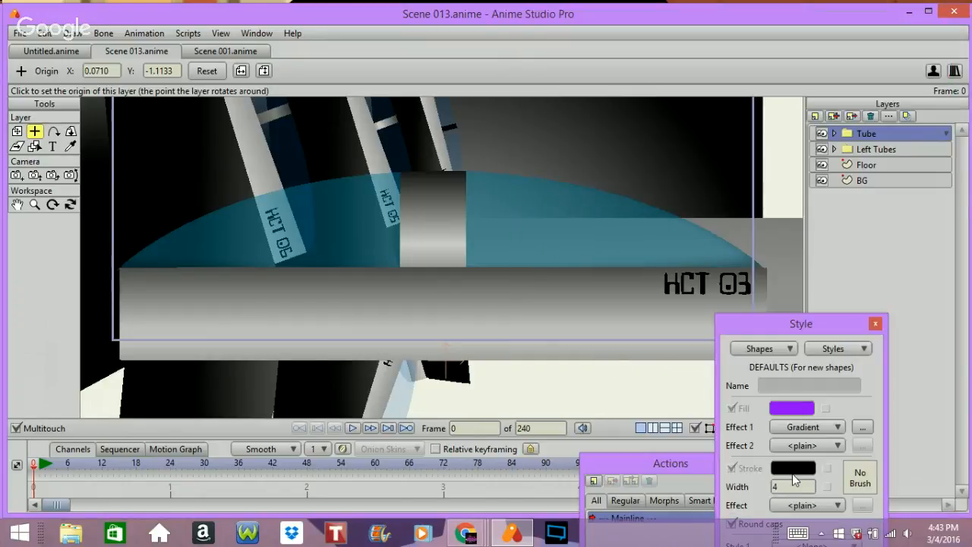
Step: Render the frame to preview the shadowed tube
key("ctrl+r")
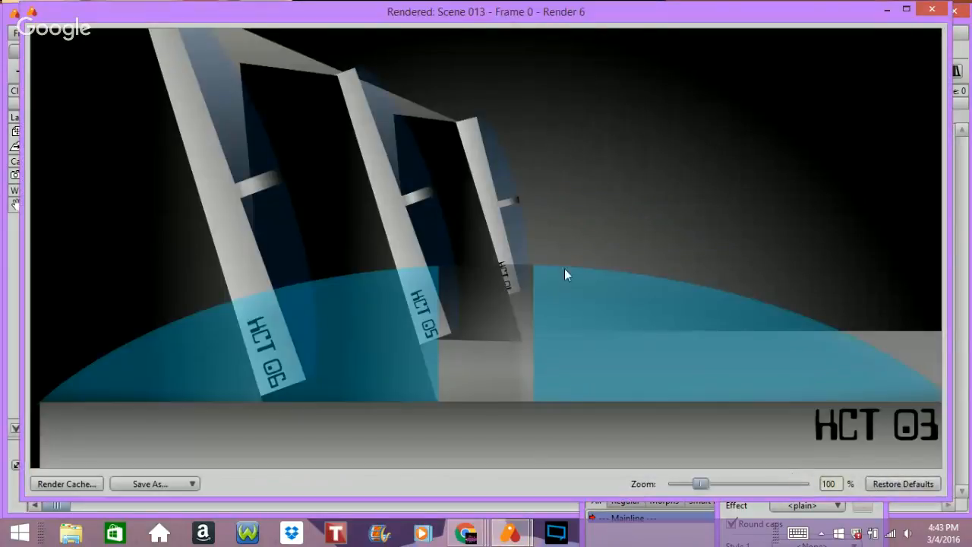
left_click(932, 10)
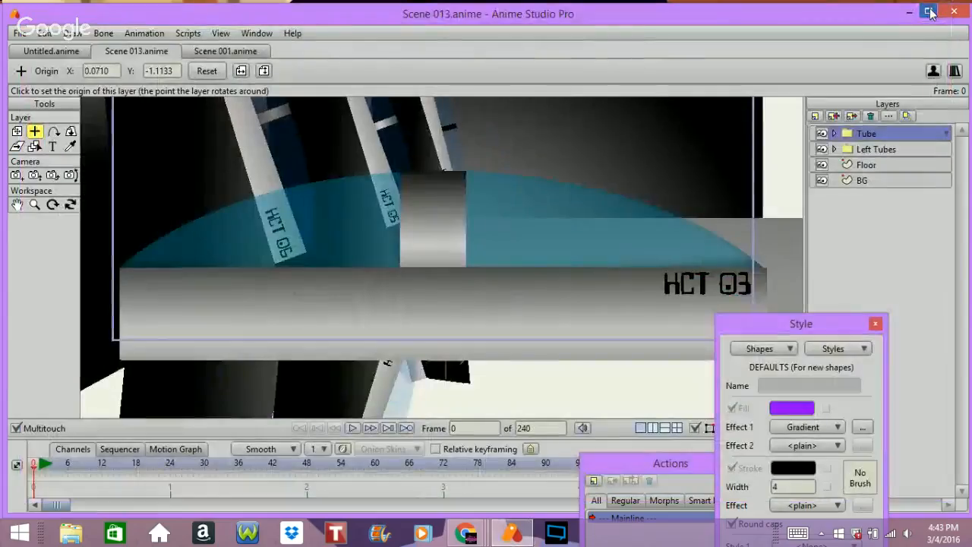
Step: Set the Glass layer inside the Mask group to mask mode "+ Add to mask, but keep invisible"
left_click(836, 134)
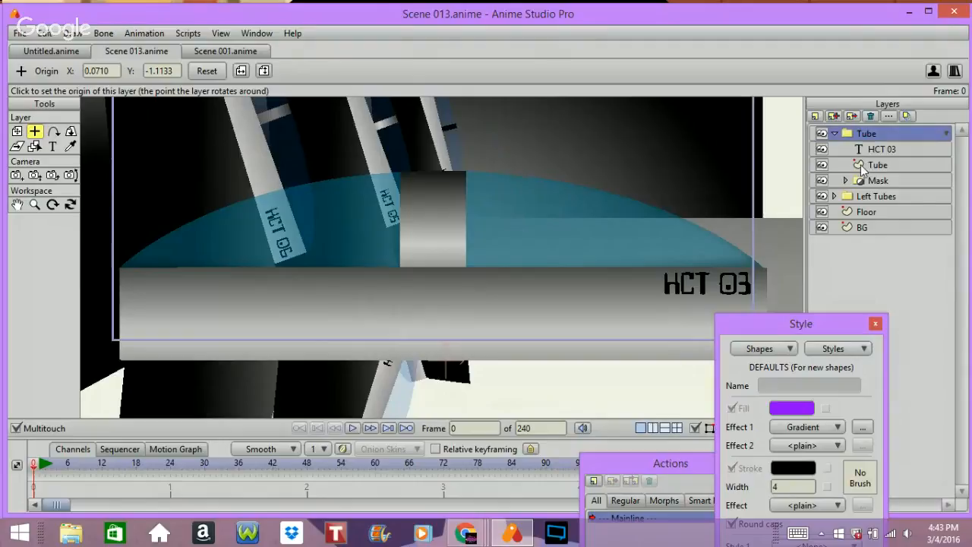
left_click(842, 181)
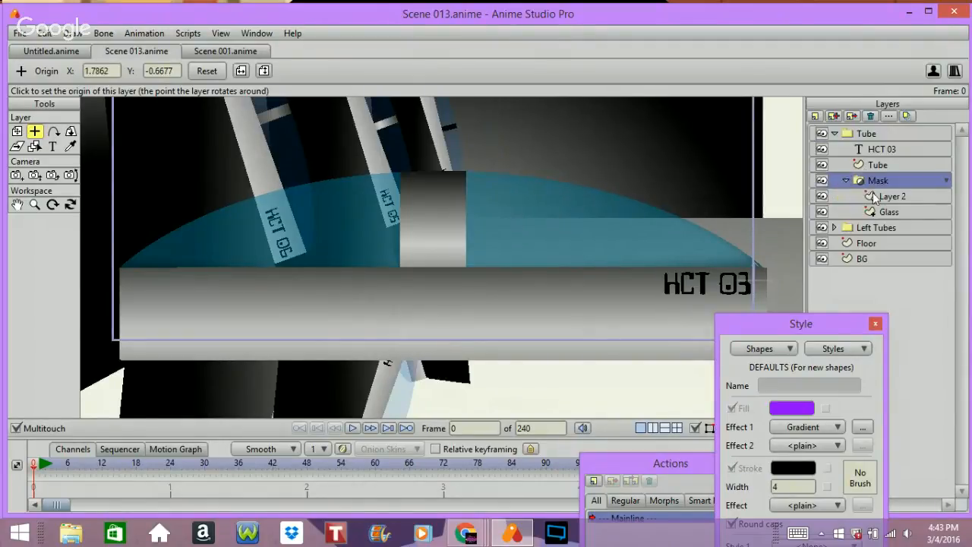
left_click(875, 197)
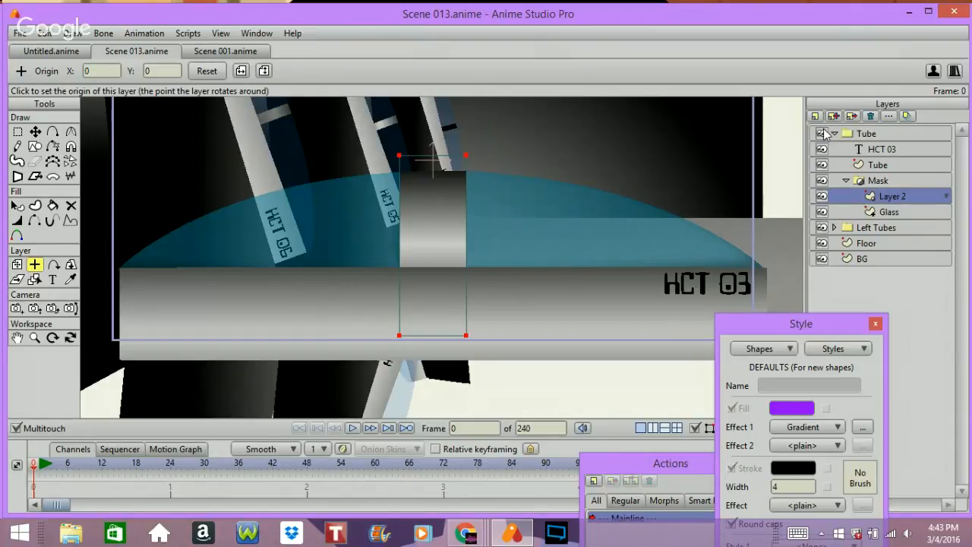
left_click(903, 212)
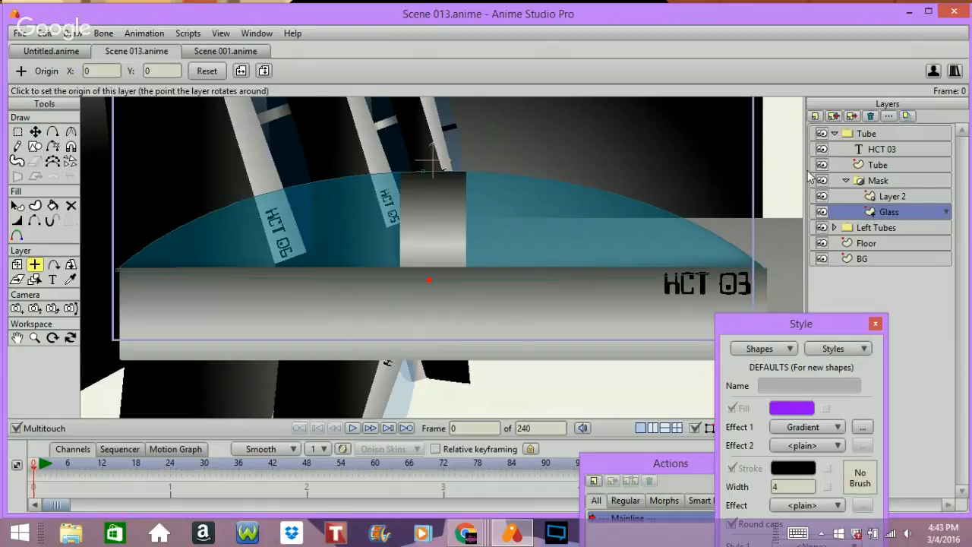
double_click(881, 213)
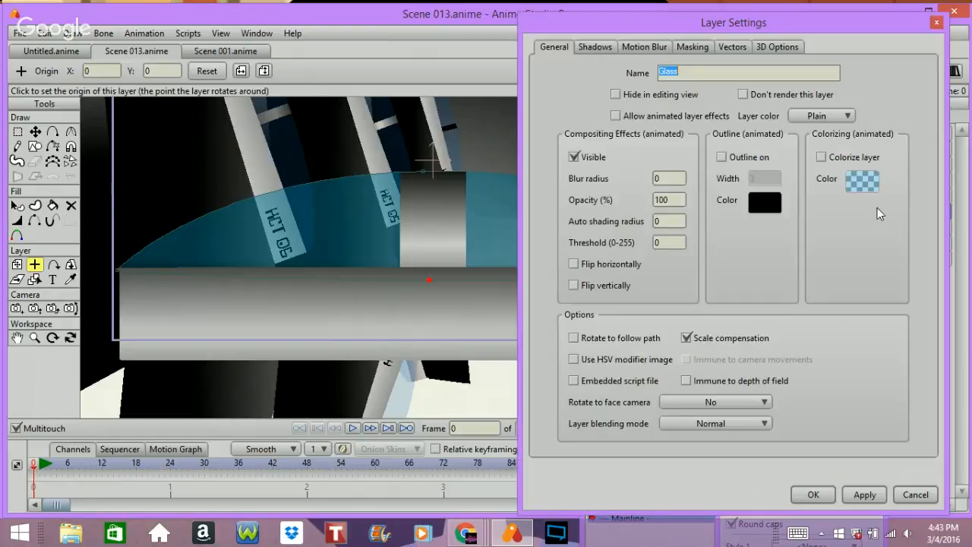
left_click(692, 47)
left_click(686, 157)
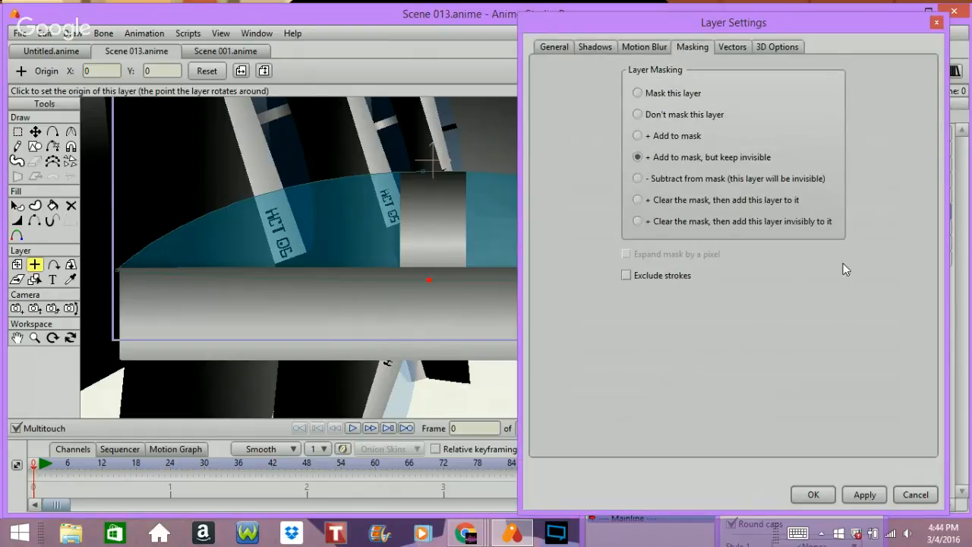
left_click(811, 495)
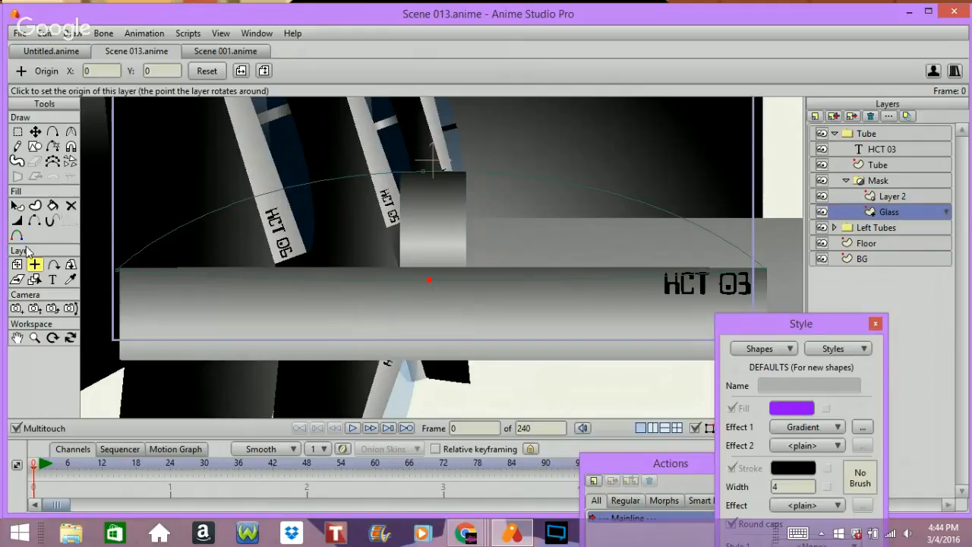
Step: Select the glass dome shape and set its fill colour to 03CDFF with alpha 255
left_click(16, 206)
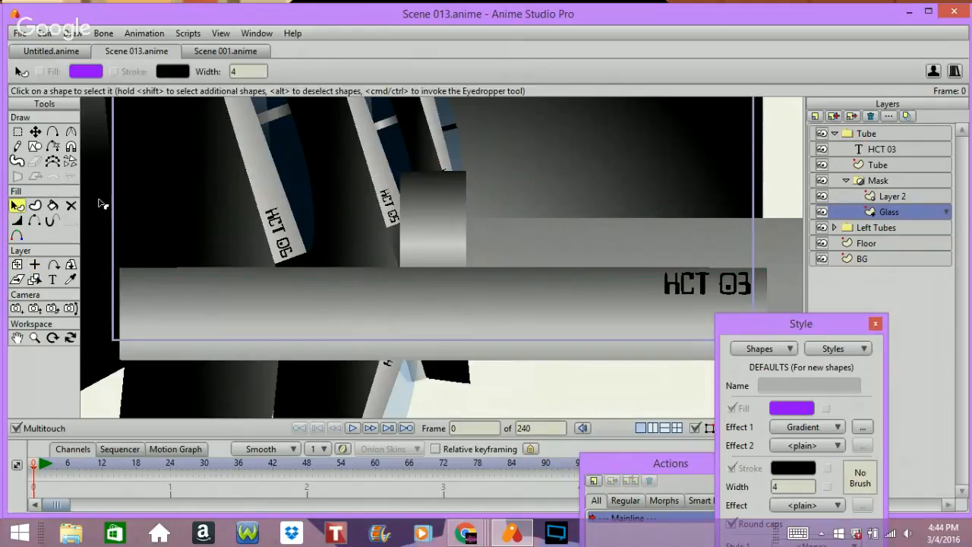
left_click(505, 268)
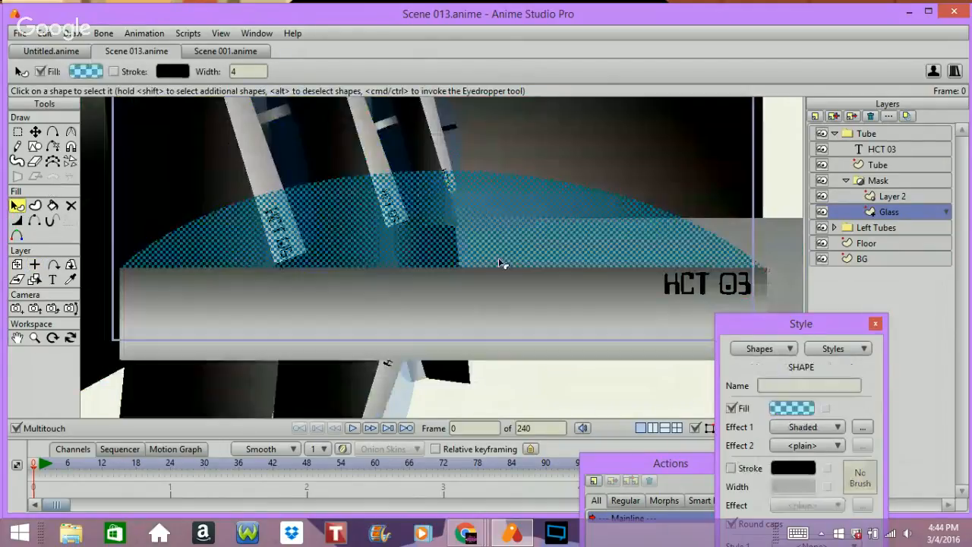
left_click(791, 407)
left_click_drag(721, 322, 717, 232)
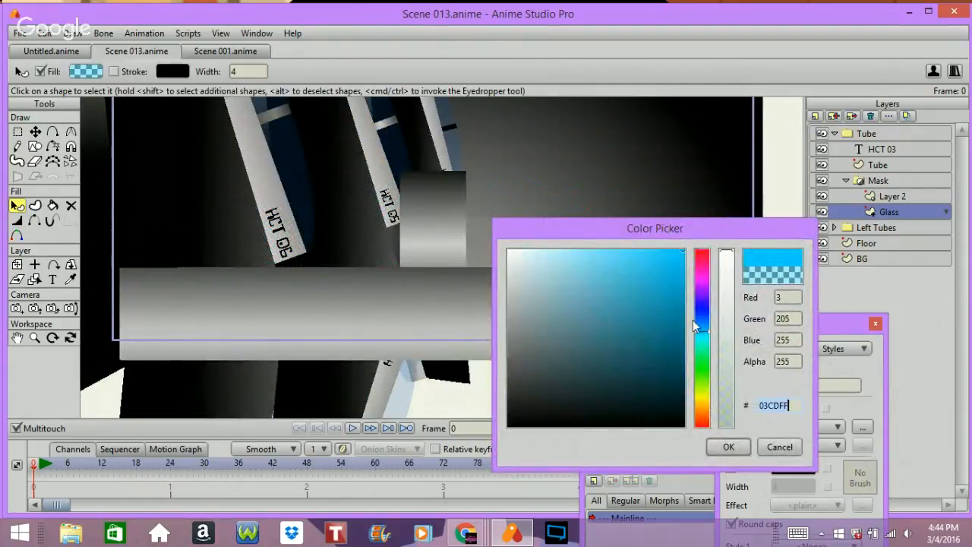
left_click(732, 447)
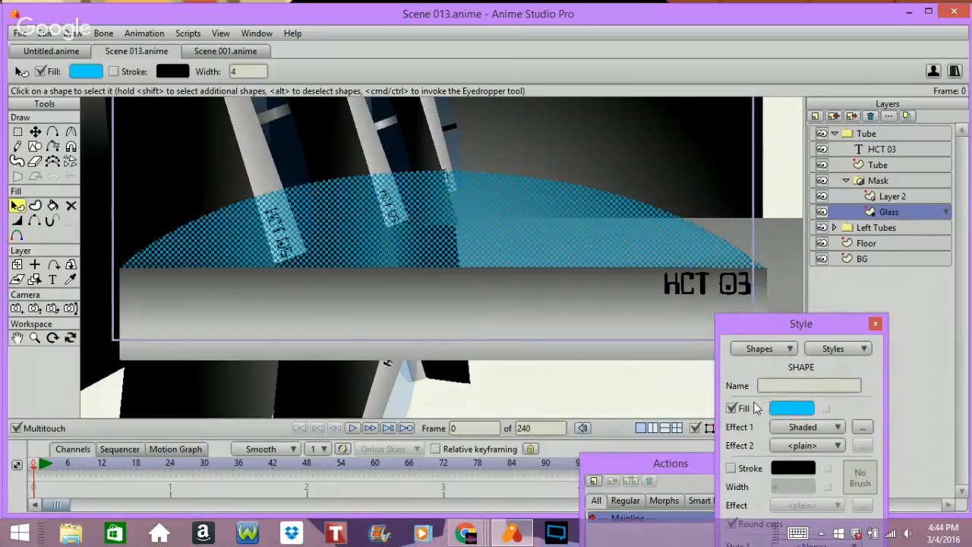
Step: Duplicate the Glass layer and set the copy's masking to "Don't mask this layer"
left_click(748, 406)
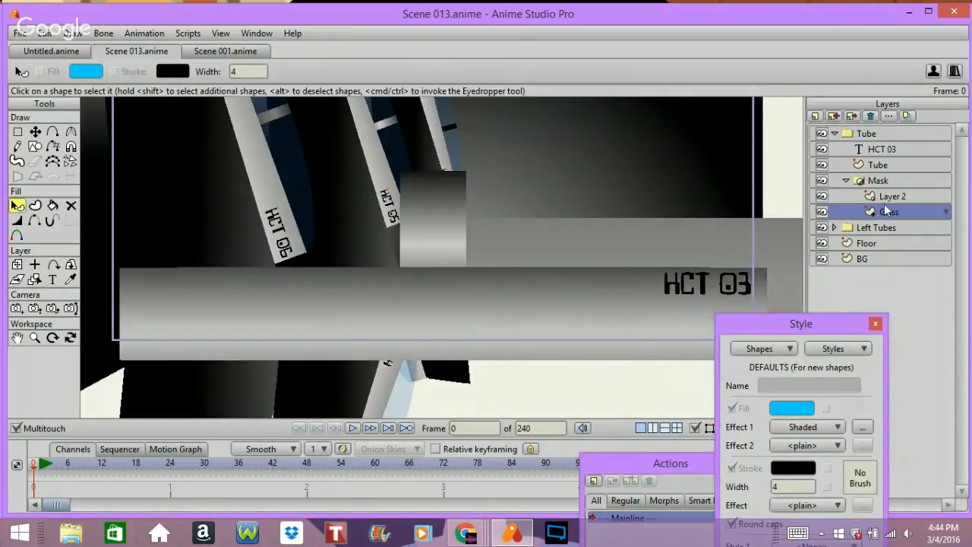
left_click(833, 115)
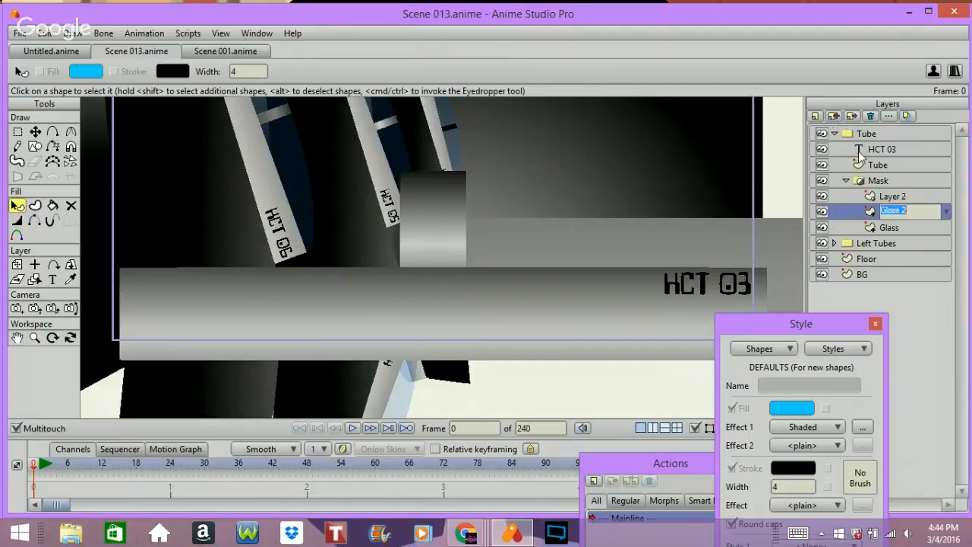
double_click(873, 211)
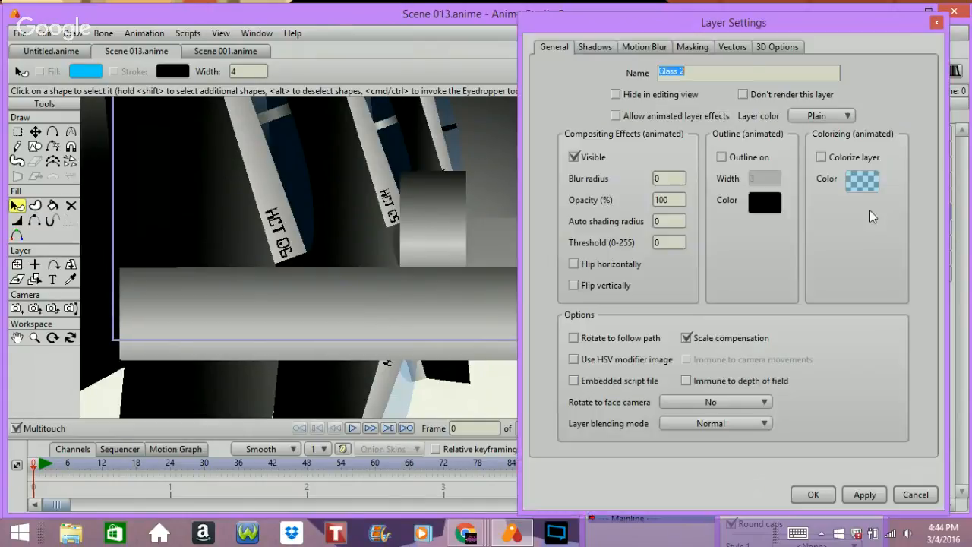
left_click(681, 44)
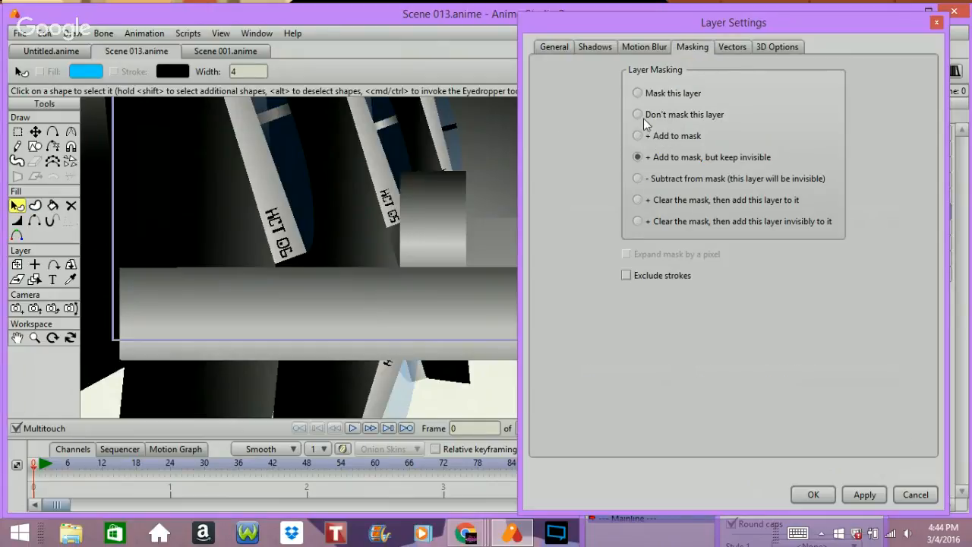
left_click(647, 114)
key("Return")
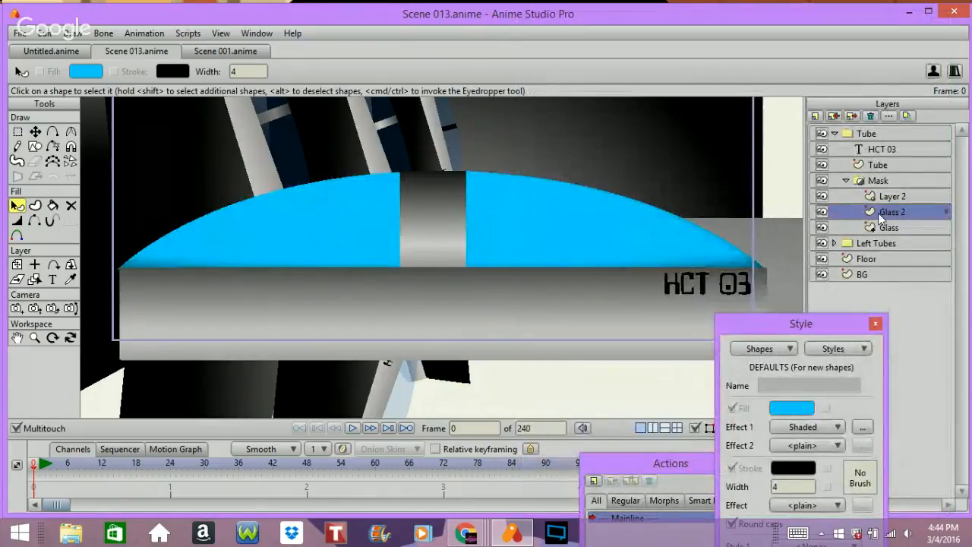
Step: Set the duplicate glass layer's dome fill to teal 08C2C4 with alpha 100
left_click_drag(886, 216, 882, 197)
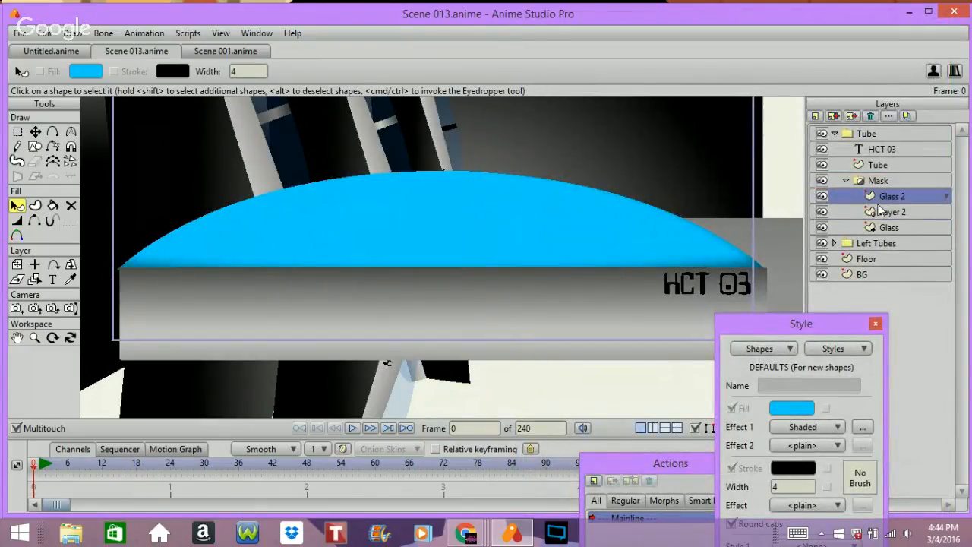
left_click(575, 247)
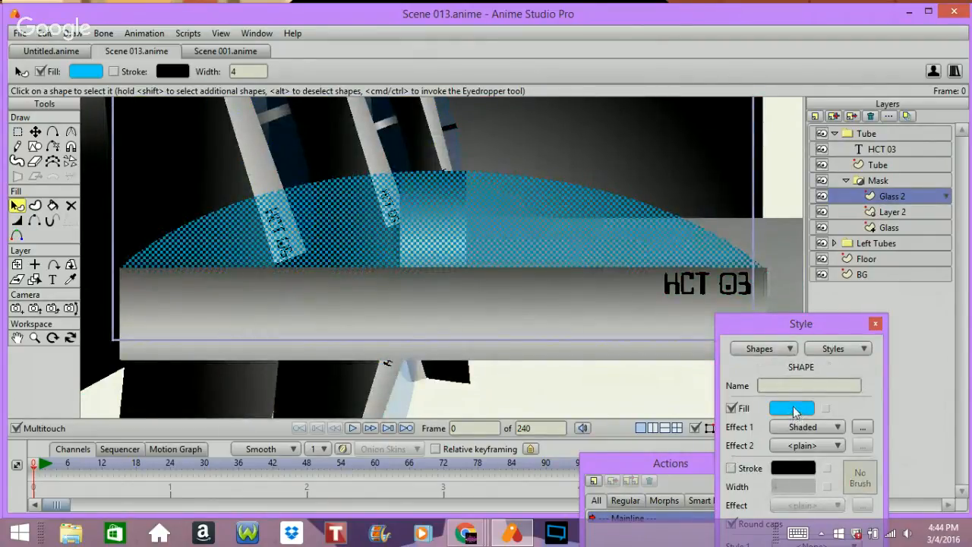
left_click(793, 410)
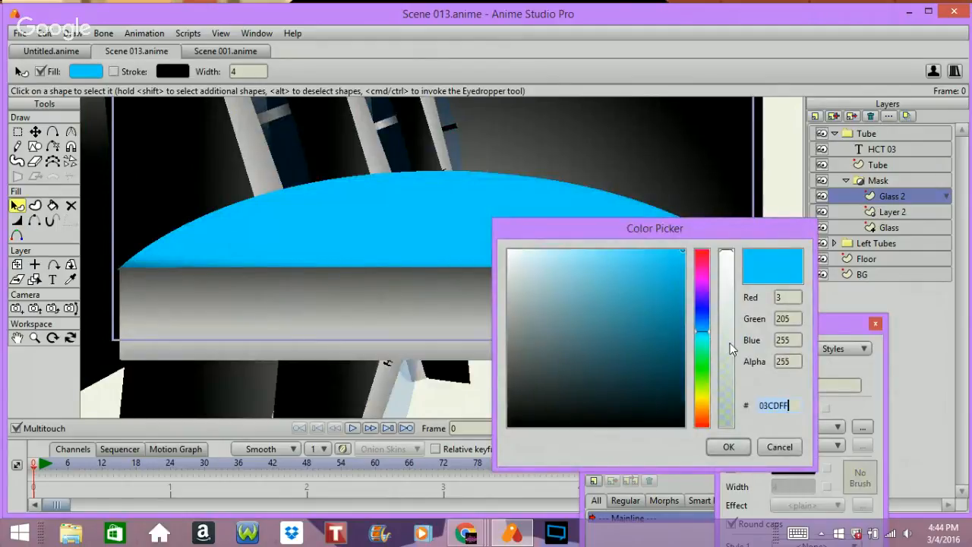
mouse_move(729, 348)
left_mouse_down()
mouse_move(728, 381)
mouse_move(725, 358)
left_mouse_up()
type("+")
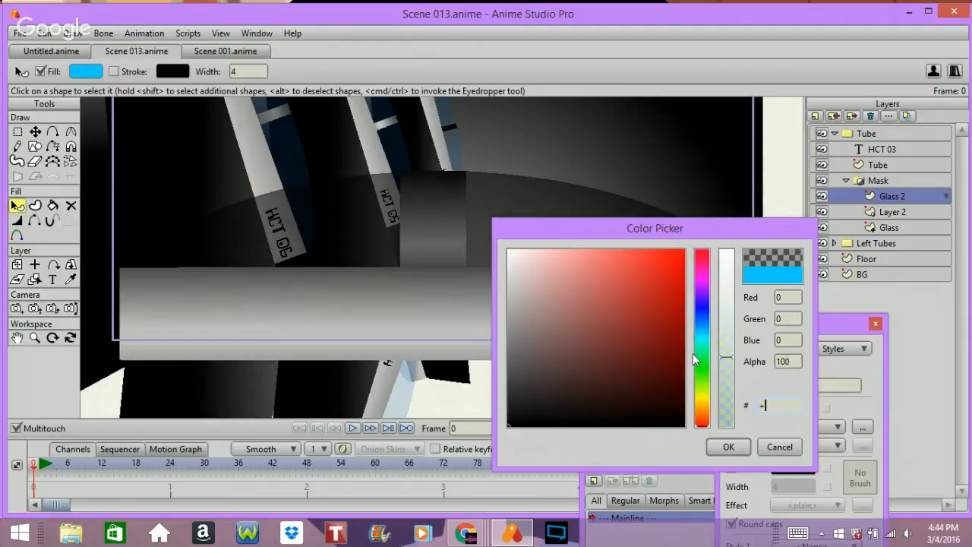
left_click(698, 339)
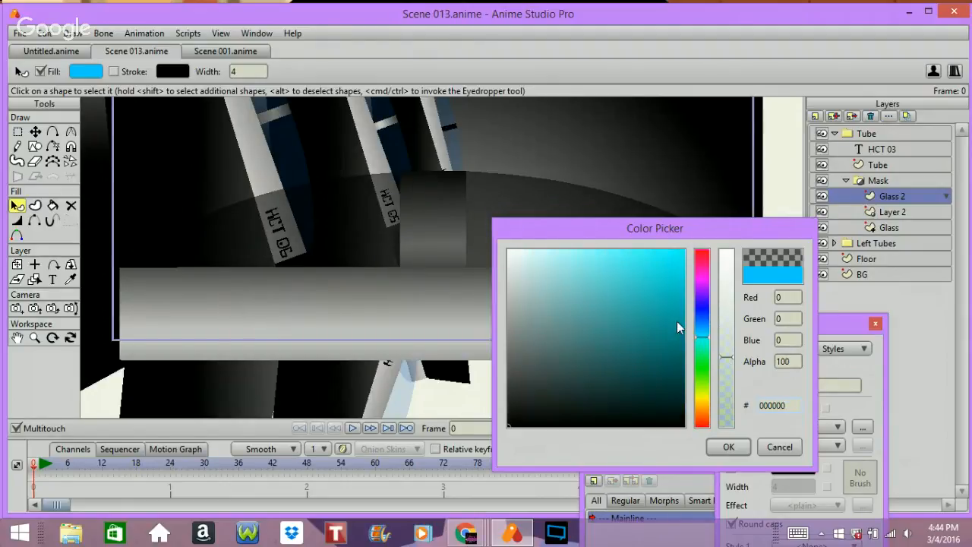
left_click(675, 332)
left_click_drag(673, 324, 676, 291)
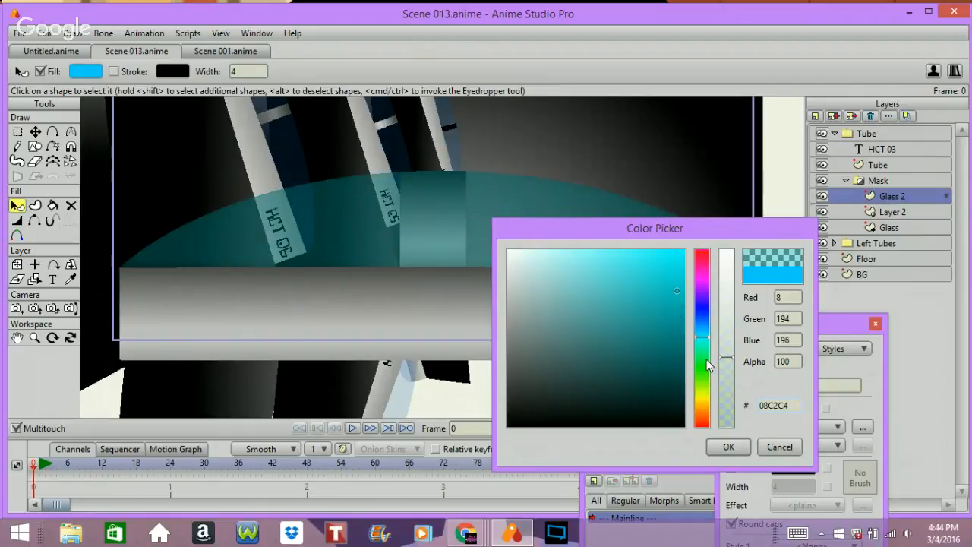
left_click(728, 446)
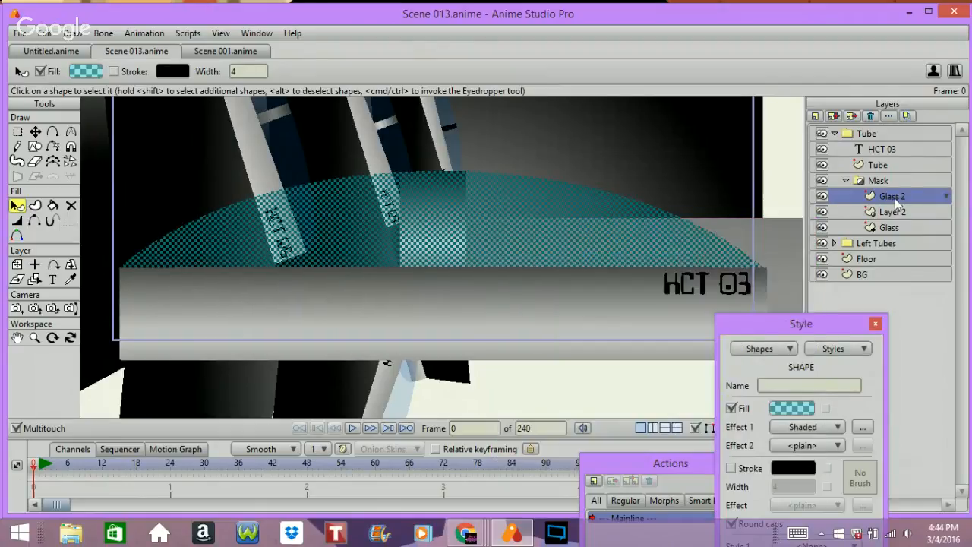
left_click_drag(894, 198, 899, 216)
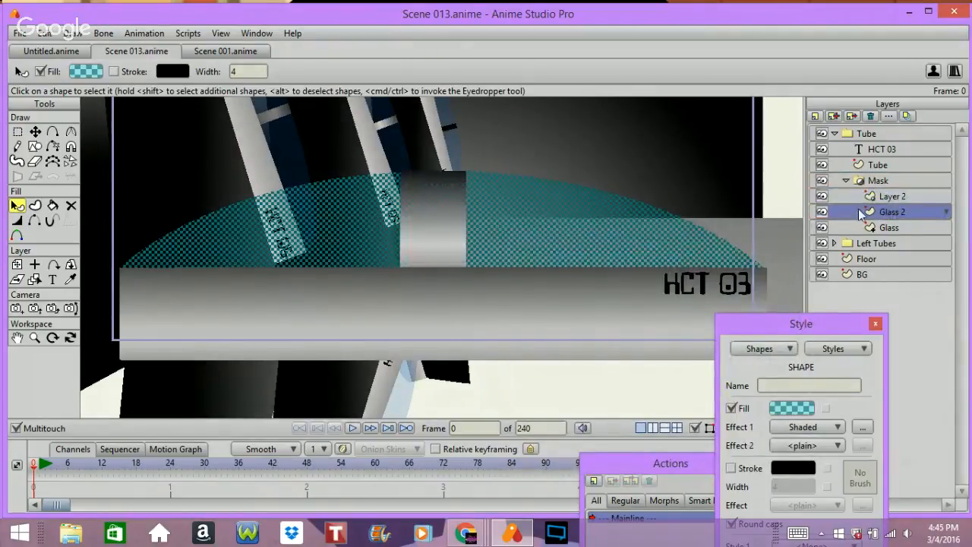
Step: Render the frame to preview the glass dome over the tube, then close the render
left_click(880, 181)
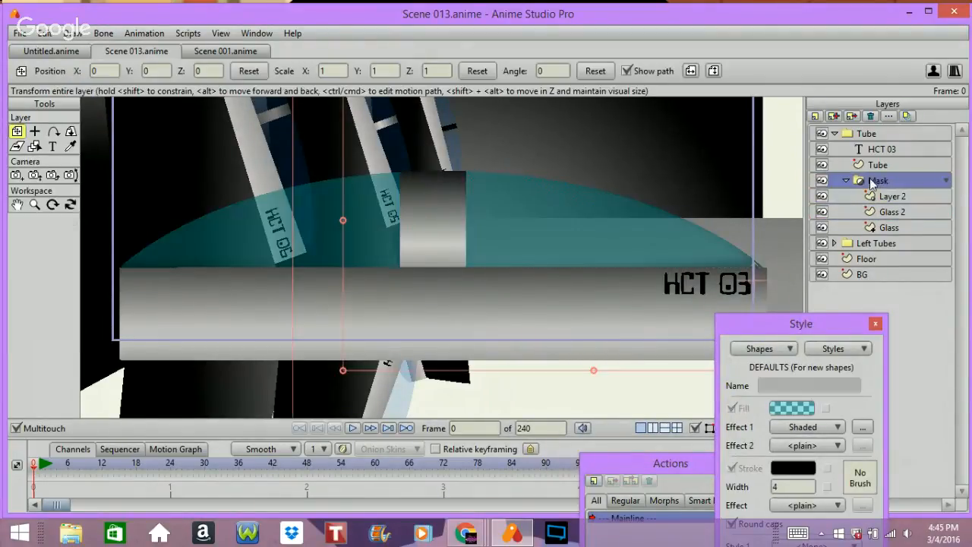
key("ctrl+r")
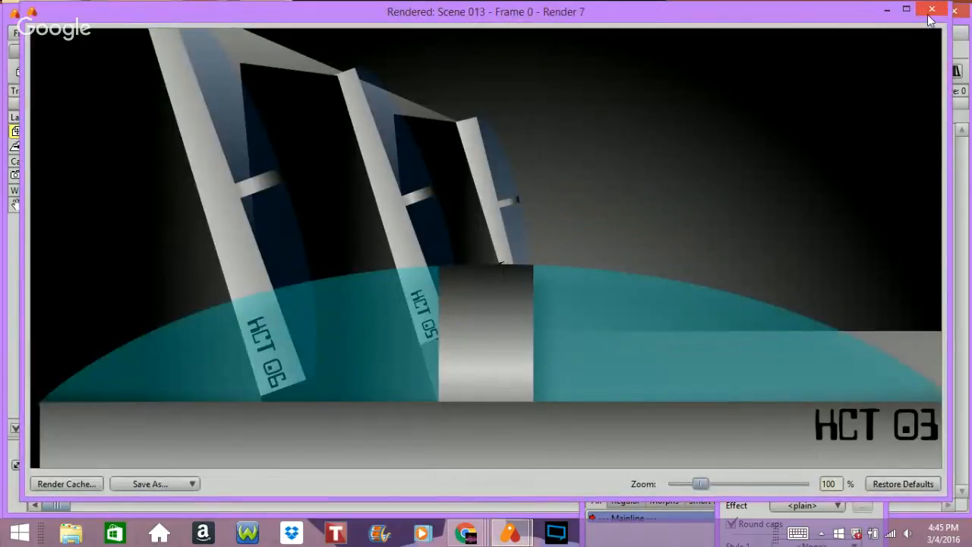
left_click(887, 10)
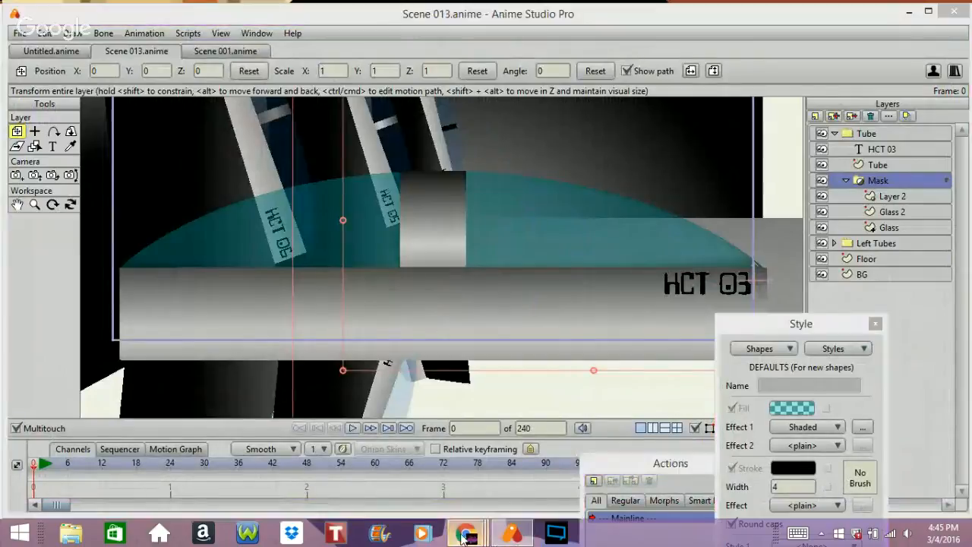
Step: Switch to the Hangouts broadcast, unmute the microphone and minimise the browser window
mouse_move(458, 536)
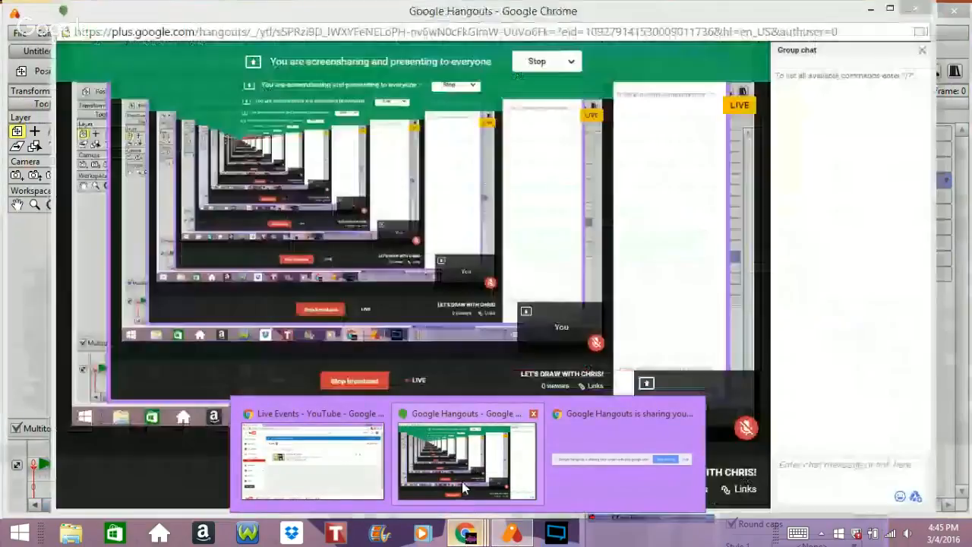
left_click(462, 486)
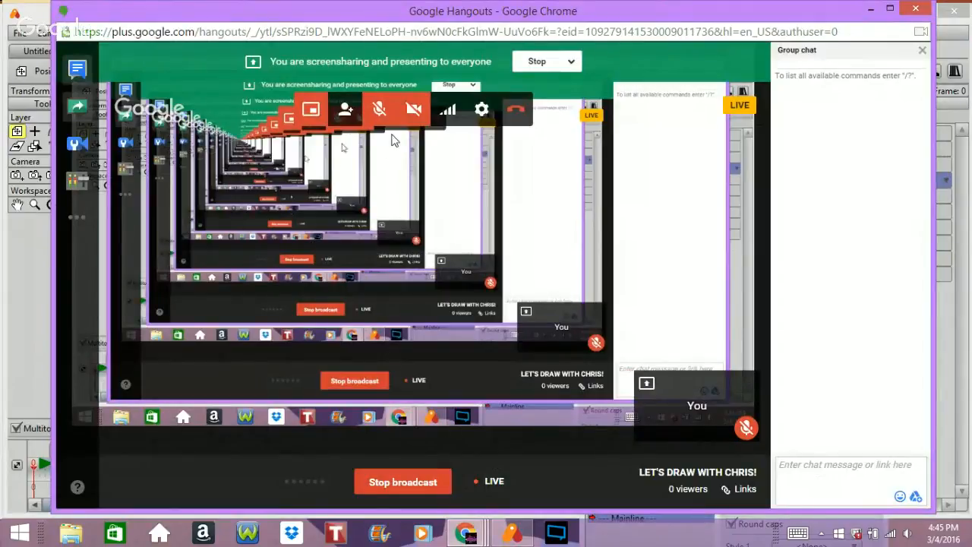
left_click(379, 110)
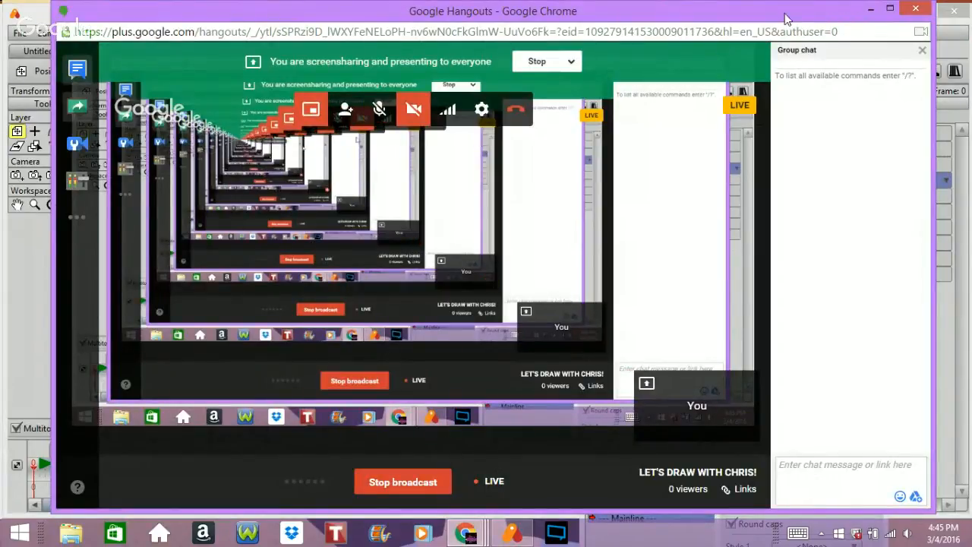
left_click(870, 9)
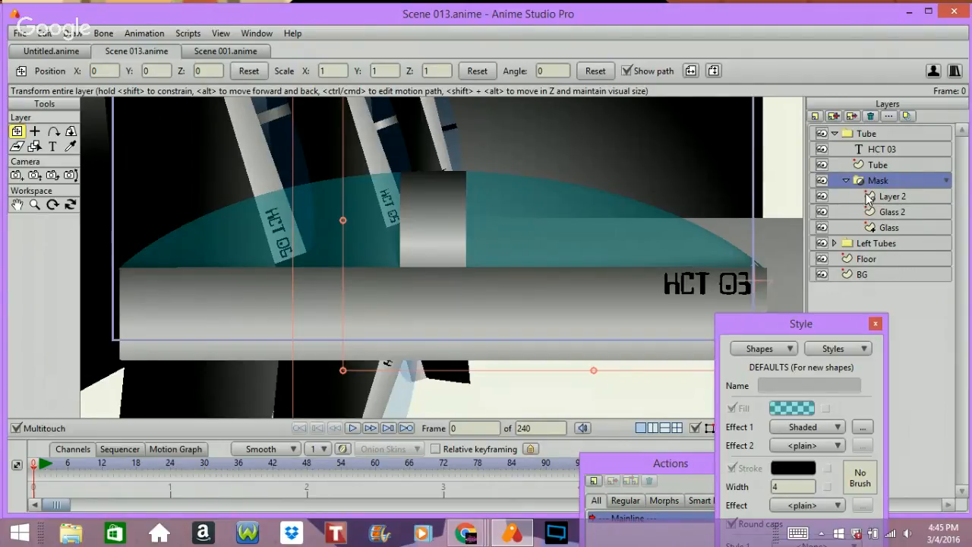
Step: Open the Glass layer's settings to review its masking mode
double_click(888, 227)
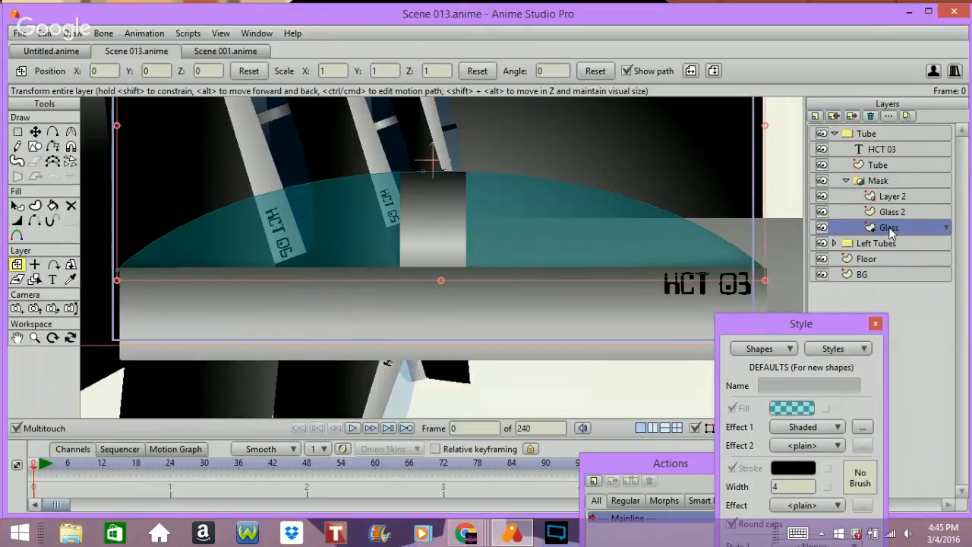
left_click(691, 46)
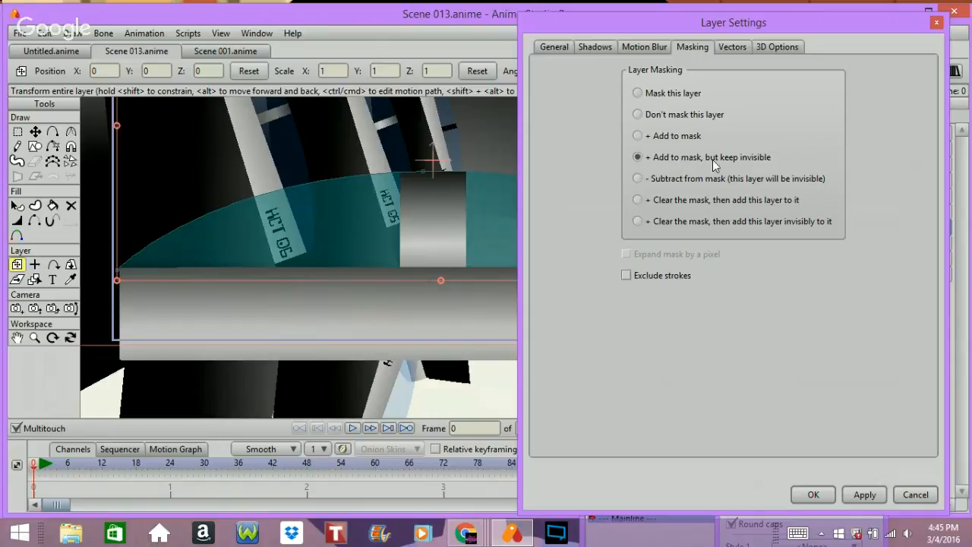
left_click(812, 494)
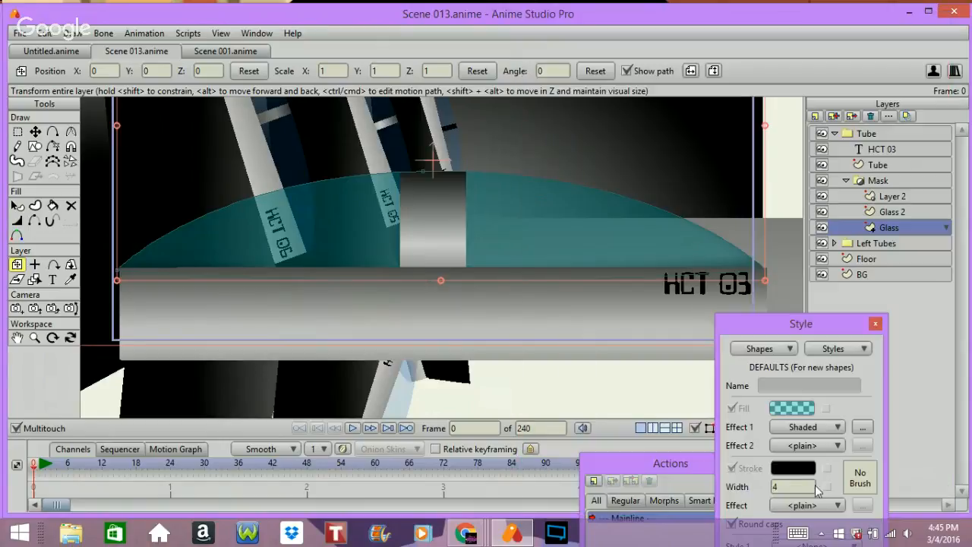
Step: Collapse the Mask group and convert the Tube group into a bone layer
left_click(890, 180)
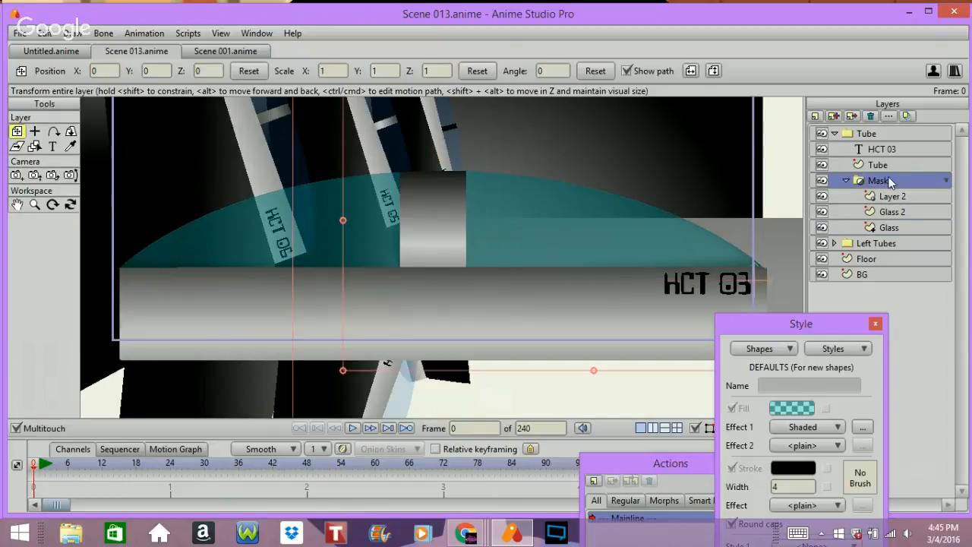
left_click(845, 179)
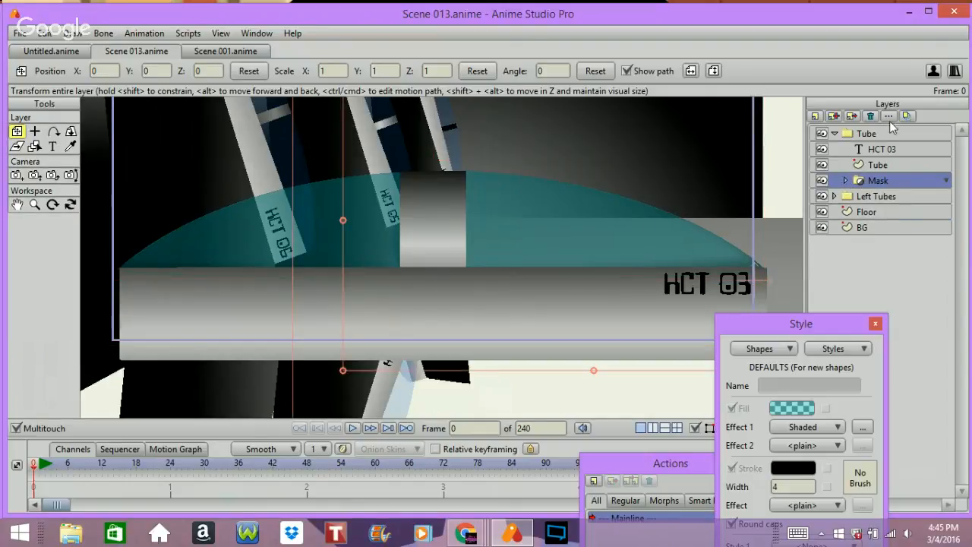
left_click(867, 134)
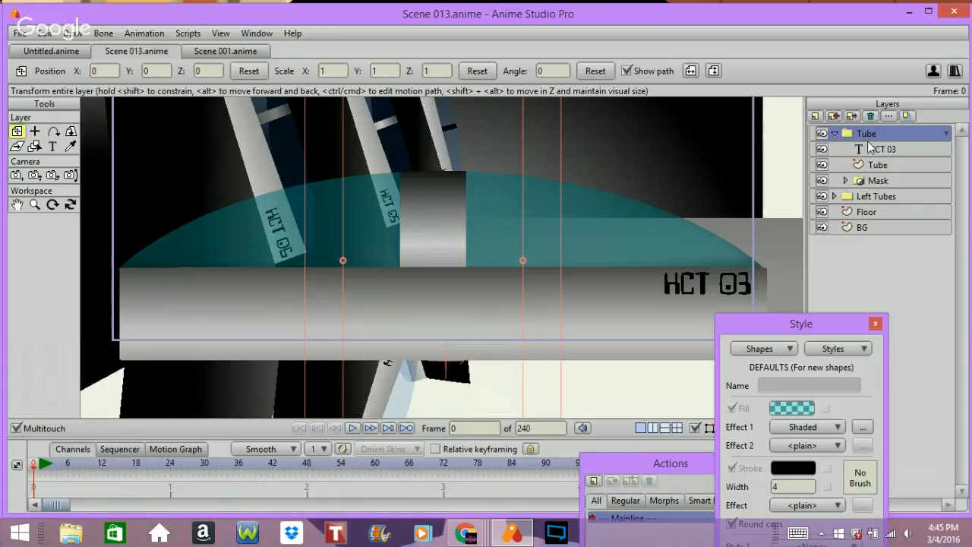
right_click(858, 130)
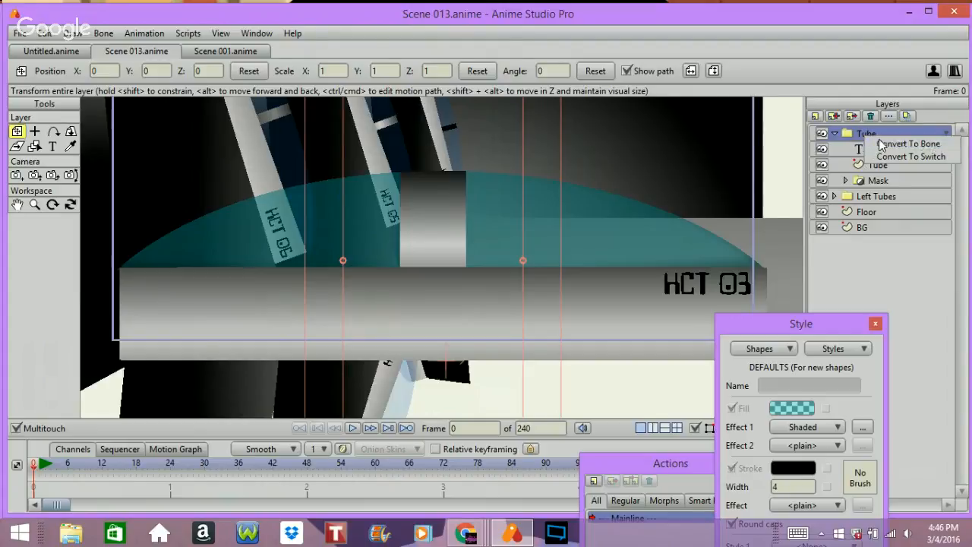
left_click(881, 143)
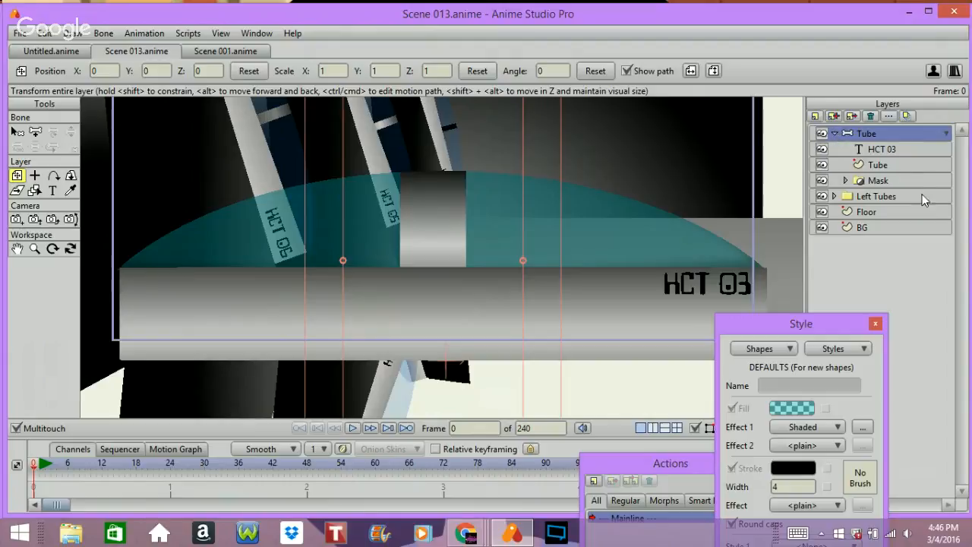
left_click(833, 132)
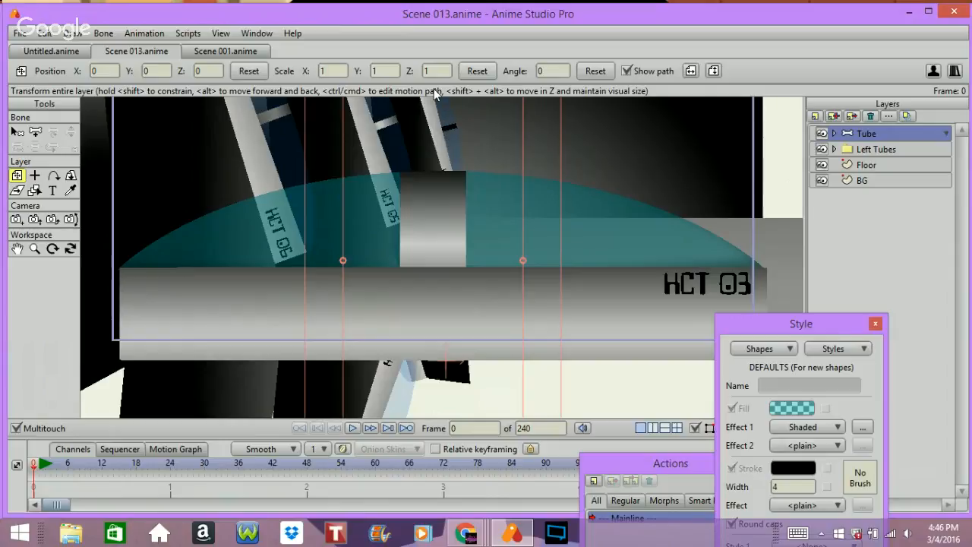
Step: Render the current frame to check the scene, then close the render window
key("ctrl+r")
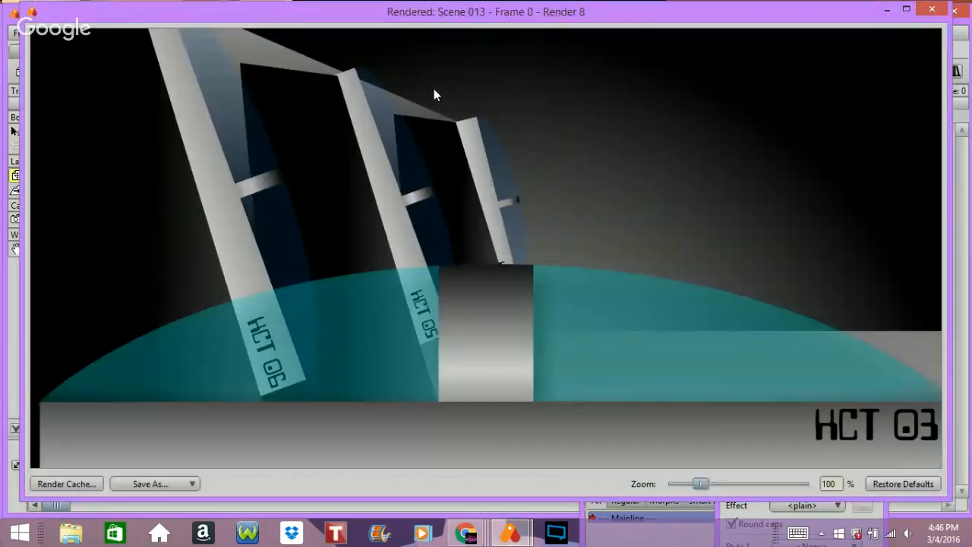
left_click(931, 9)
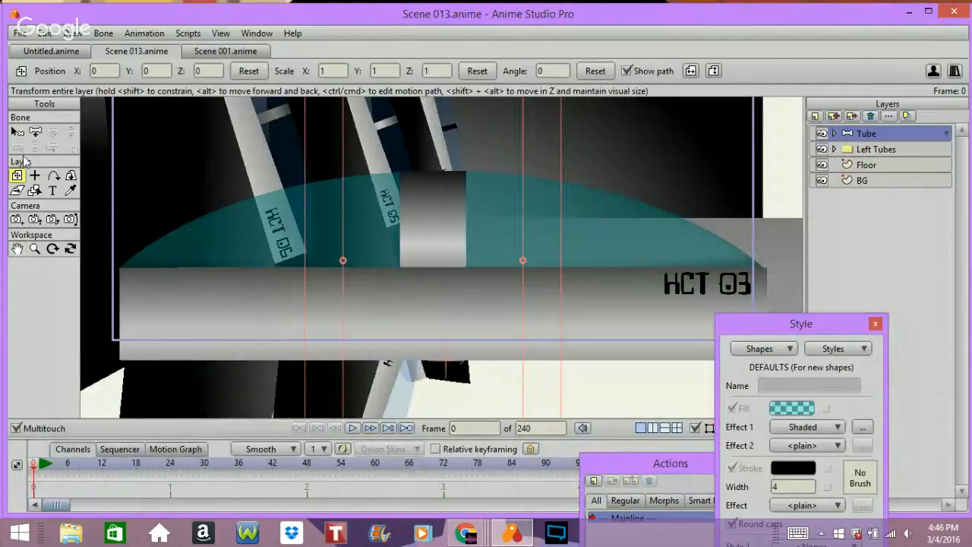
Step: Add a vertical bone at the tube's left end and set its bone strength to 0
left_click(35, 132)
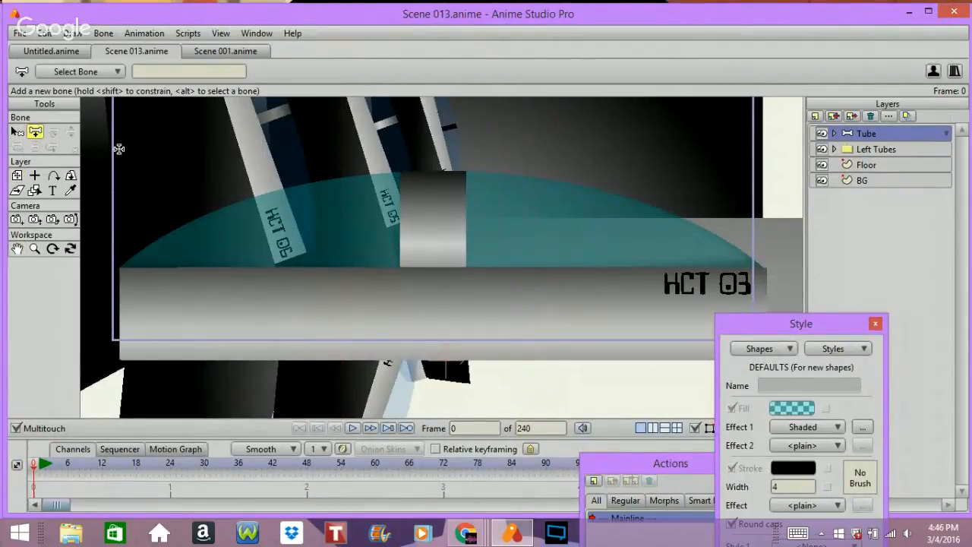
left_click_drag(124, 228, 128, 118)
key("s")
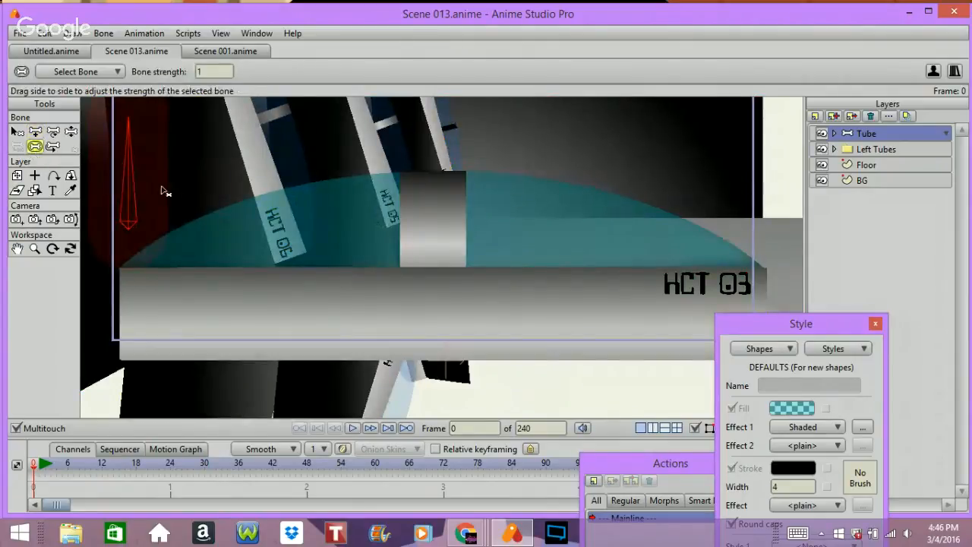
left_click_drag(140, 187, 21, 188)
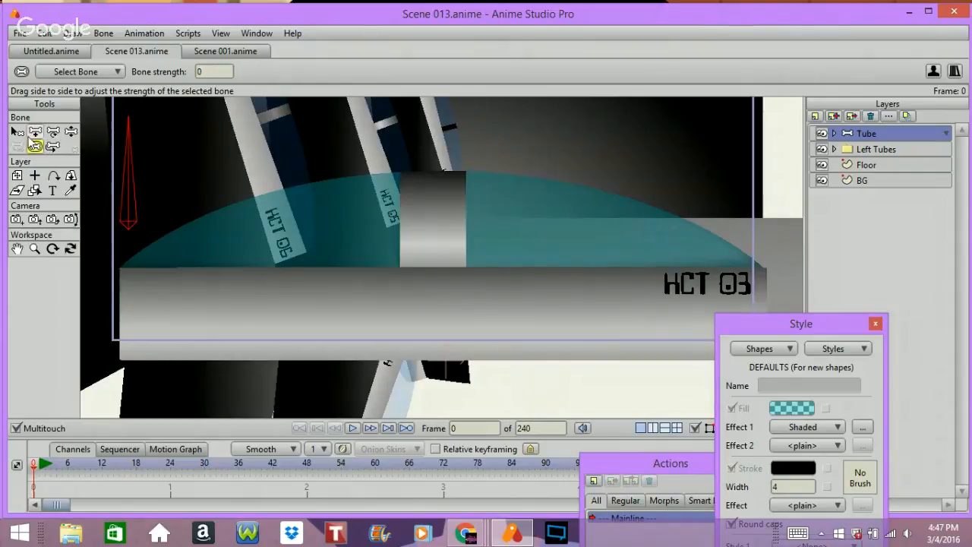
Step: Enable angle constraints on bone B1 with a minimum of -90 and a maximum of 0 degrees
left_click(17, 131)
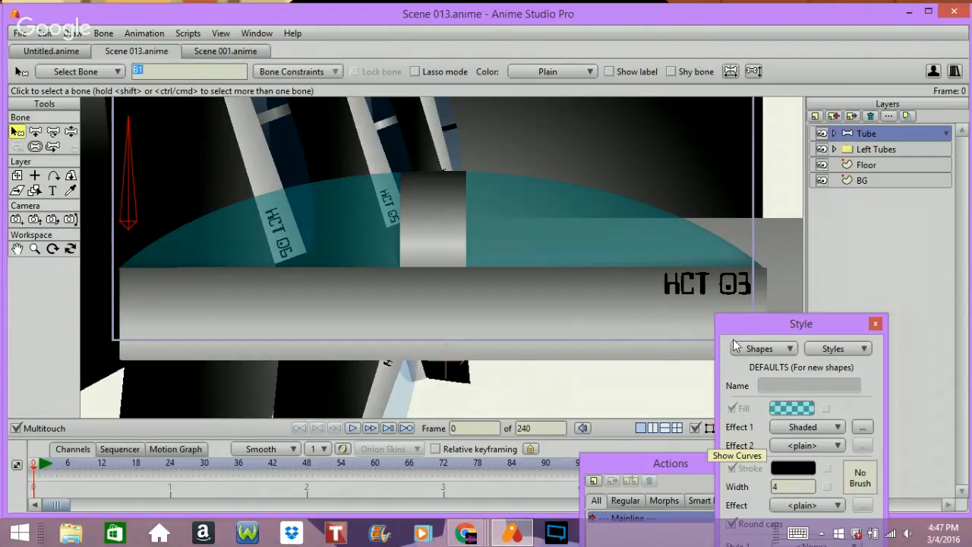
left_click_drag(648, 459, 650, 101)
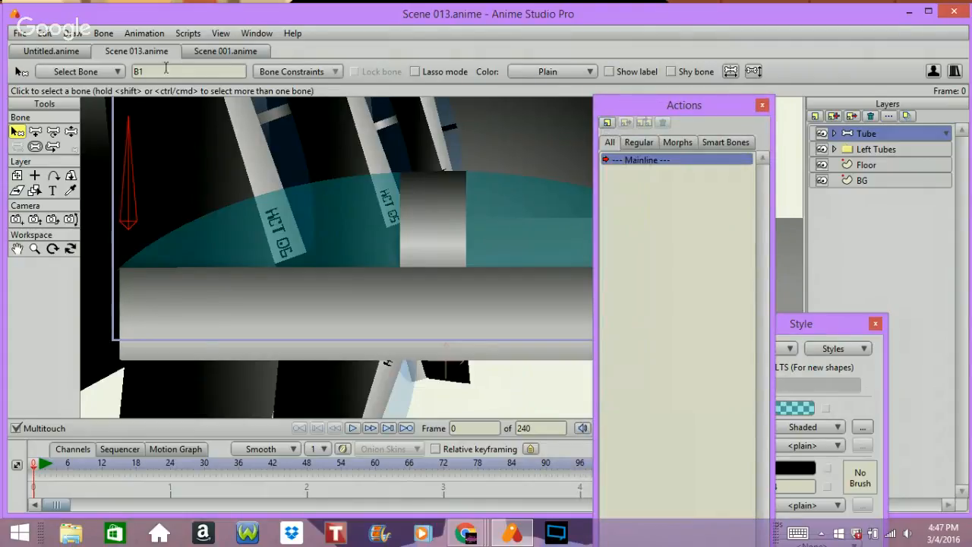
left_click(295, 71)
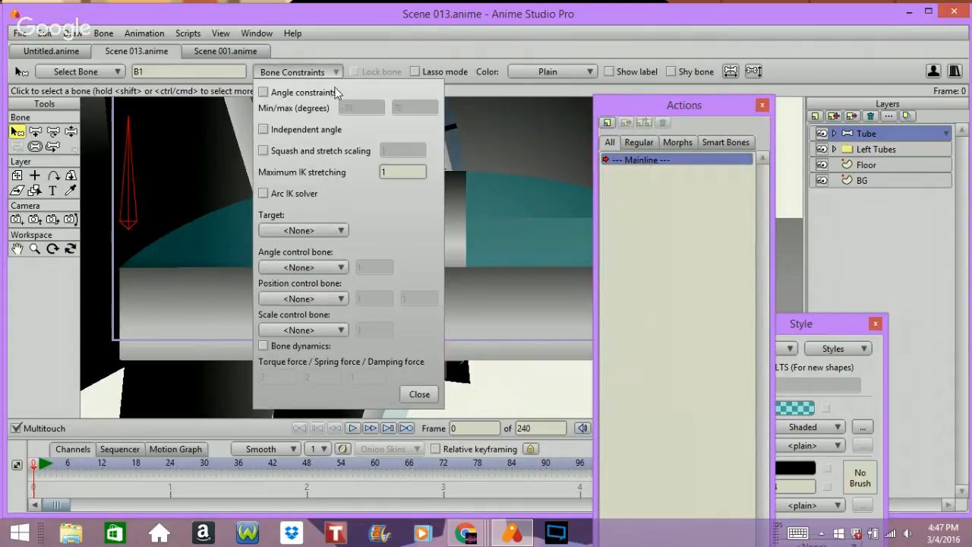
left_click(302, 93)
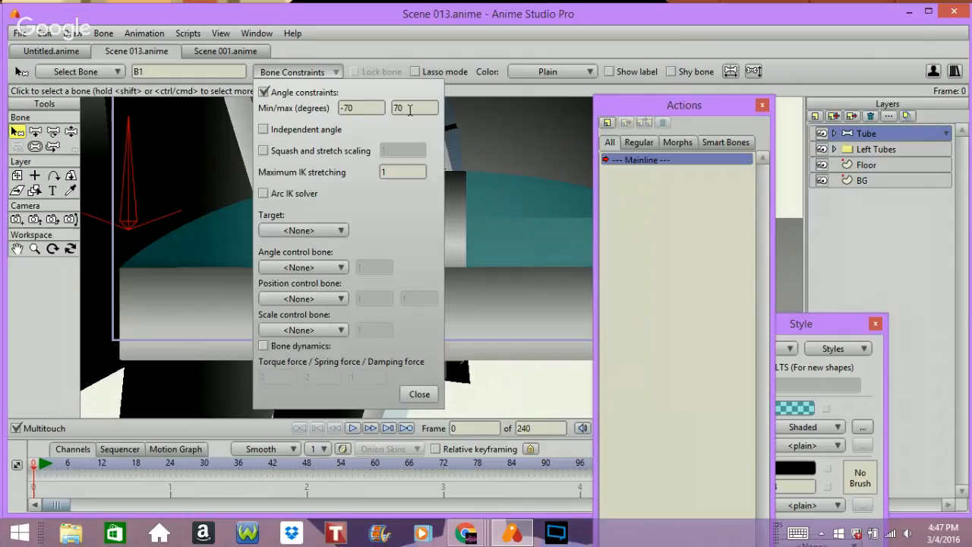
left_click_drag(421, 108, 271, 112)
type("0")
left_click_drag(357, 107, 273, 101)
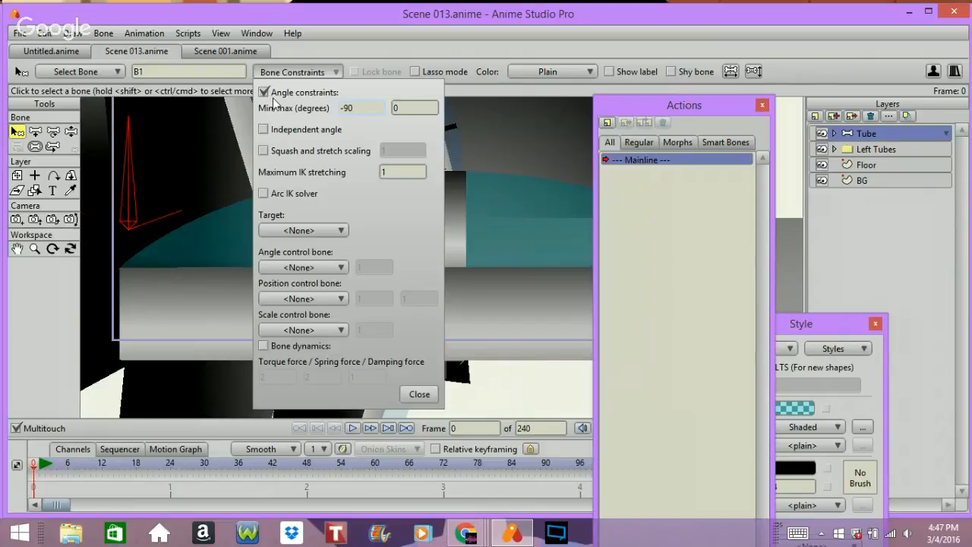
key("Return")
left_click(419, 394)
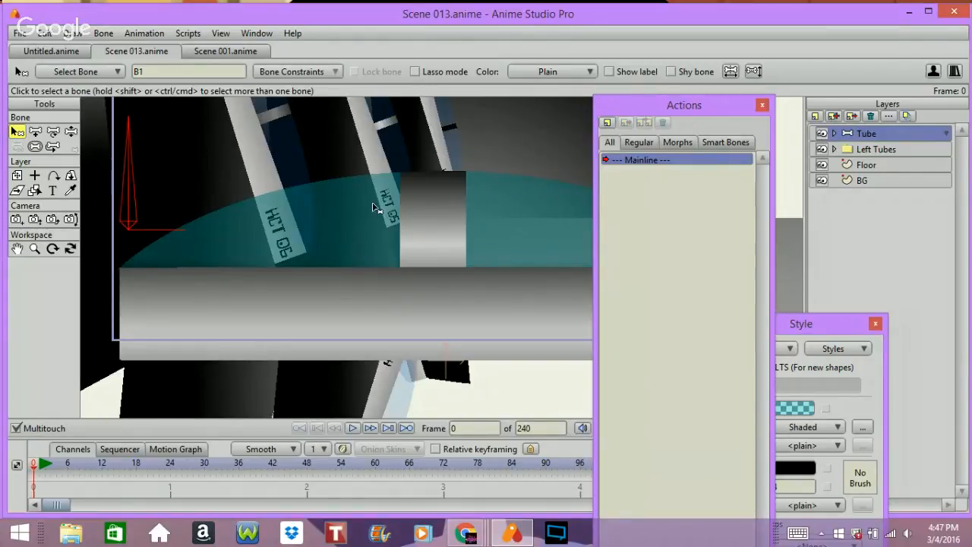
Step: Create a new action named B1 and rotate bone B1 to horizontal at frame 1
left_click(605, 122)
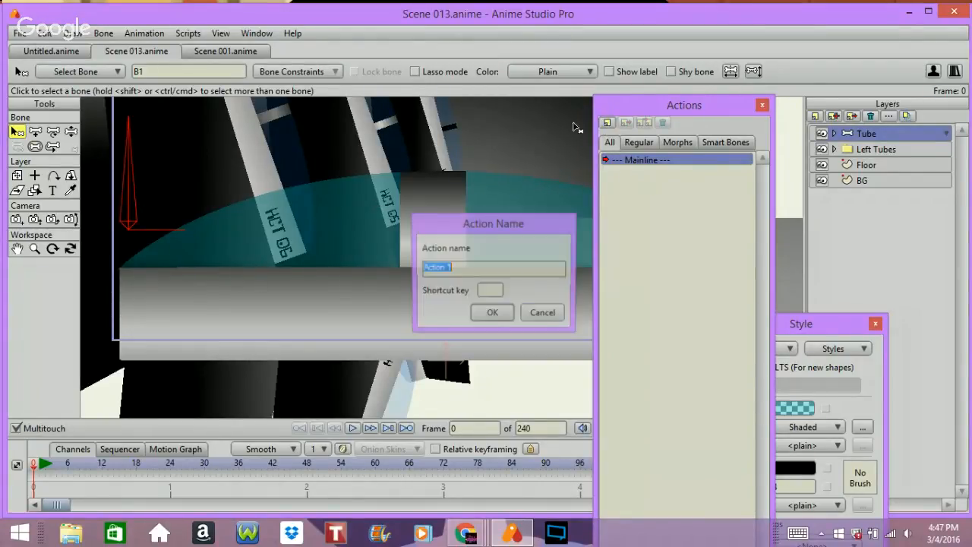
type("B1")
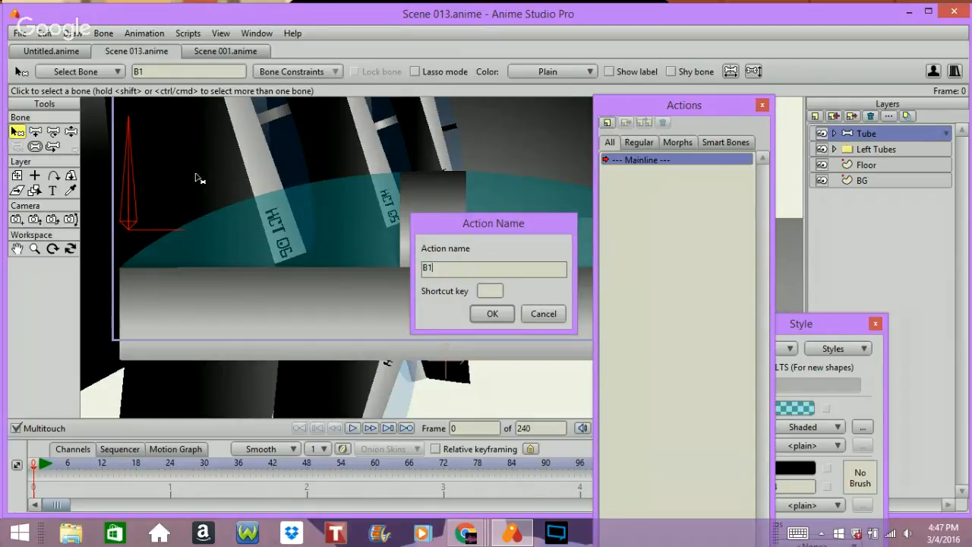
key("Return")
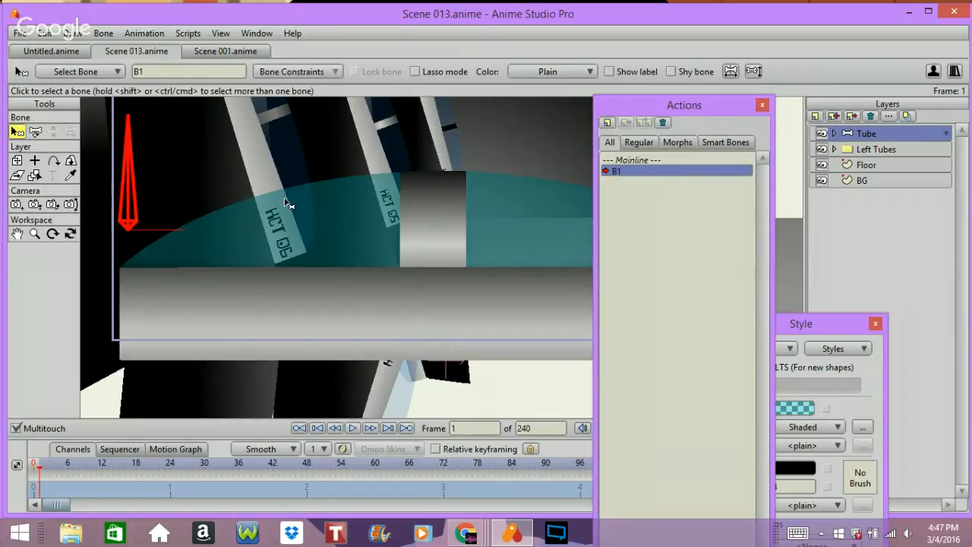
left_click(35, 131)
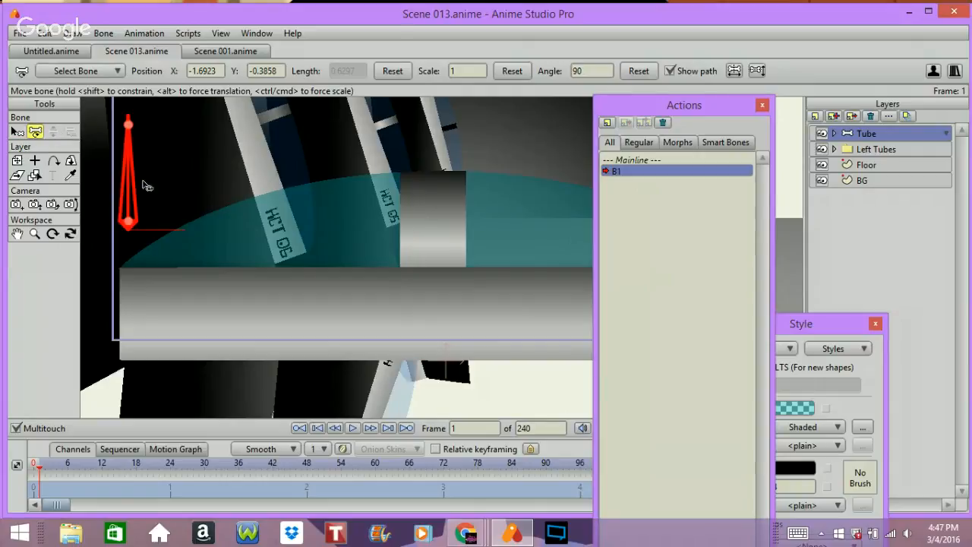
left_click_drag(147, 186, 324, 316)
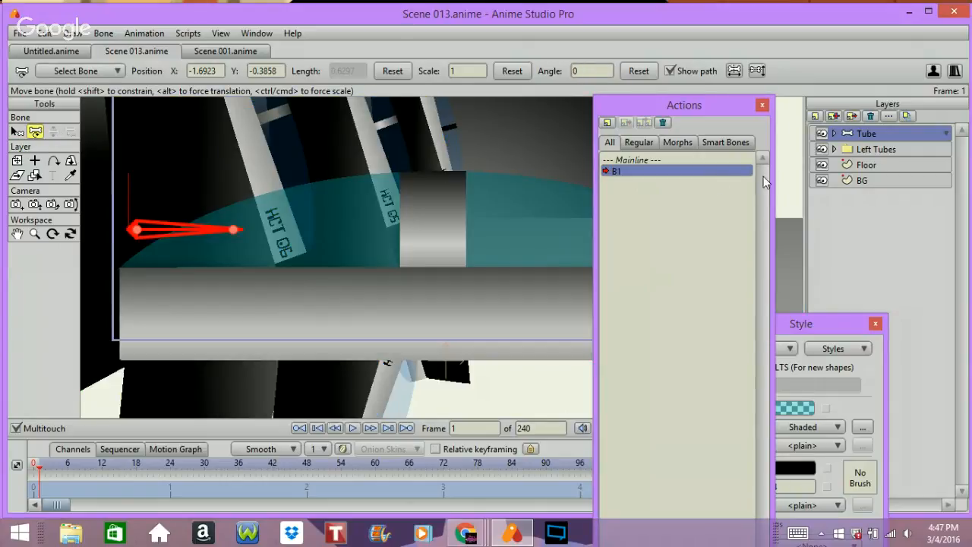
Step: Rotate the Mask layer inside the Tube group to an angle of -90 degrees at frame 1
left_click(833, 132)
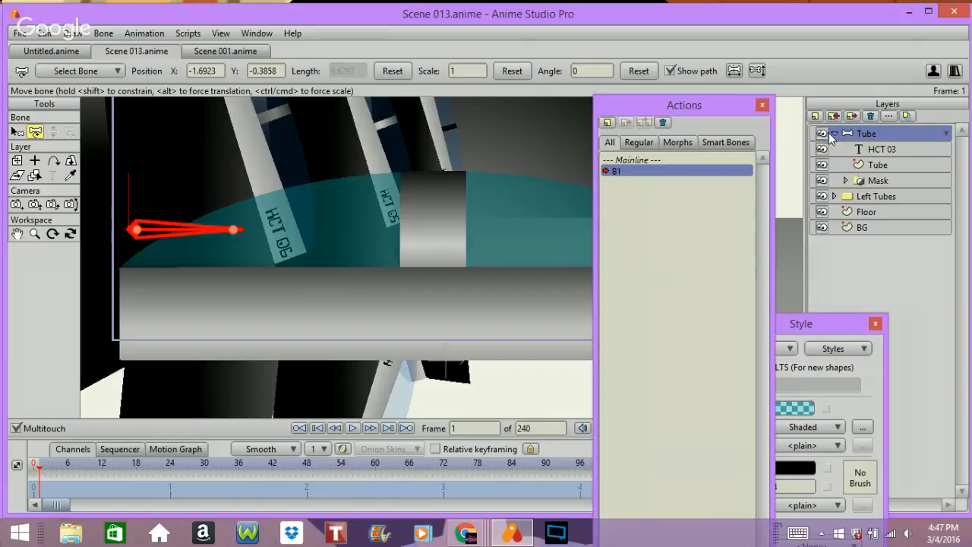
left_click(878, 165)
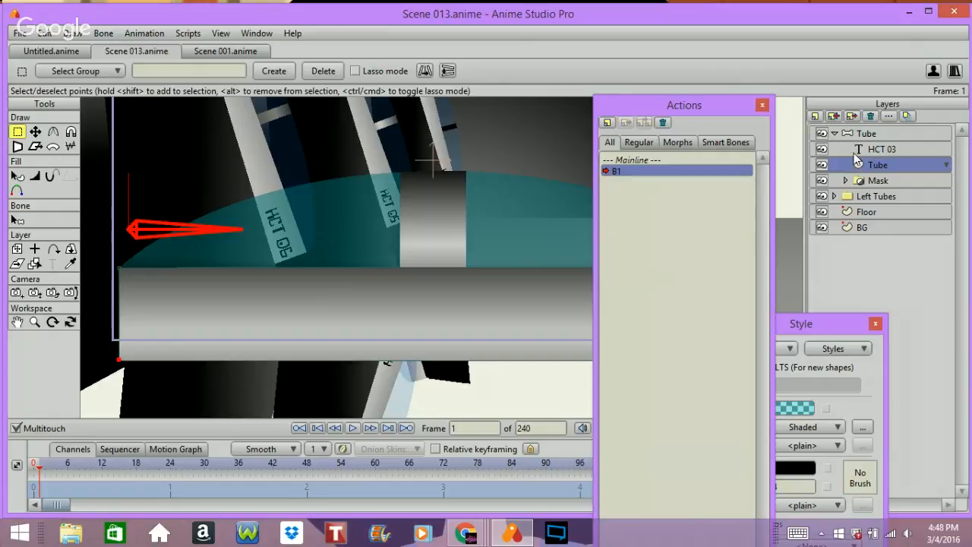
left_click(846, 181)
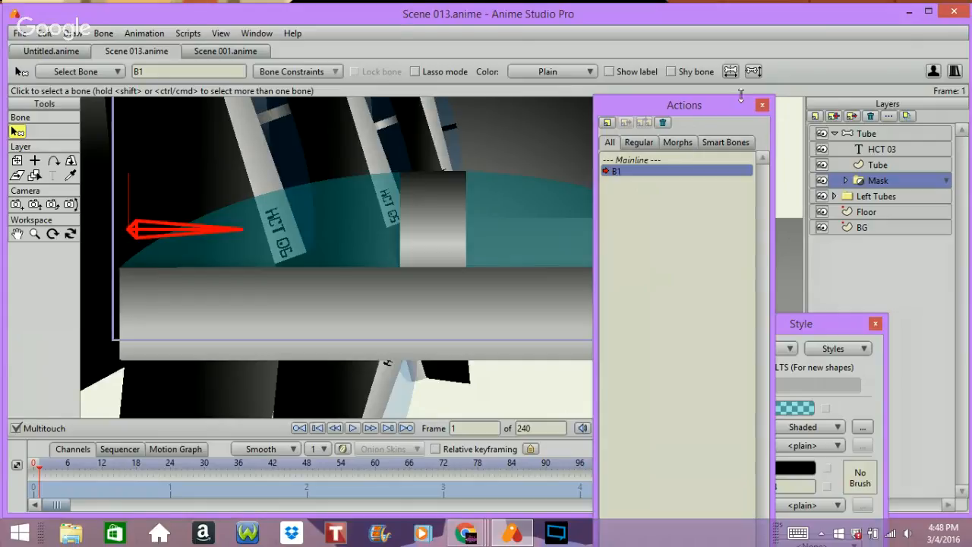
left_click_drag(733, 109, 785, 485)
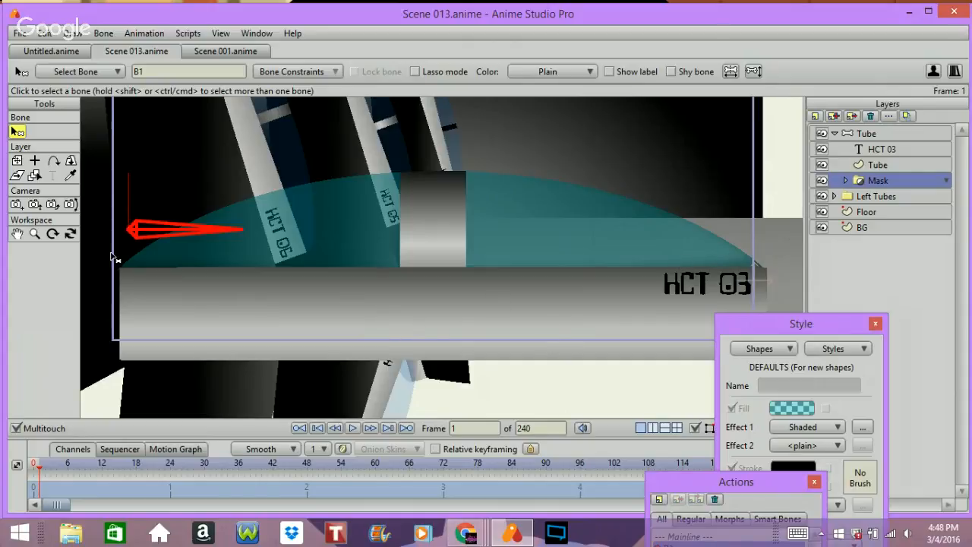
left_click(17, 161)
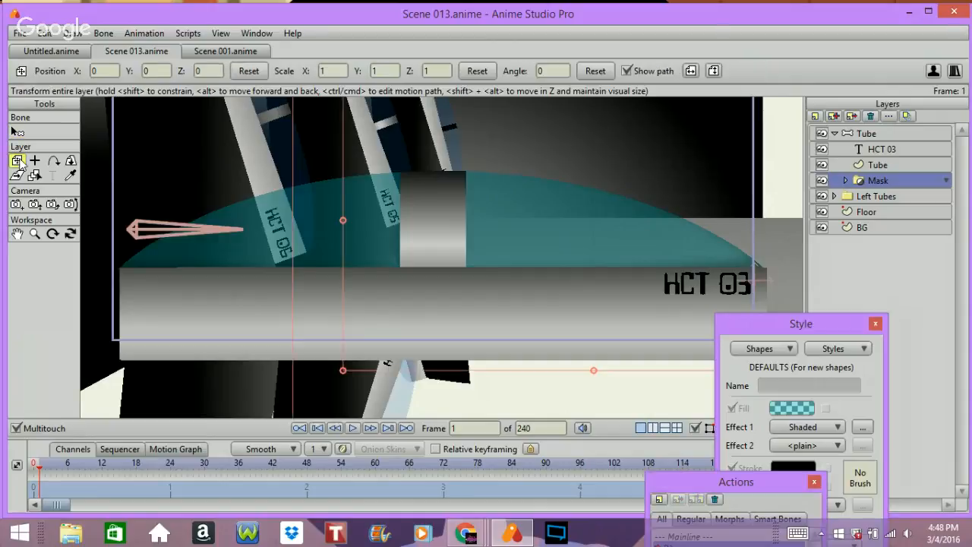
left_click(558, 70)
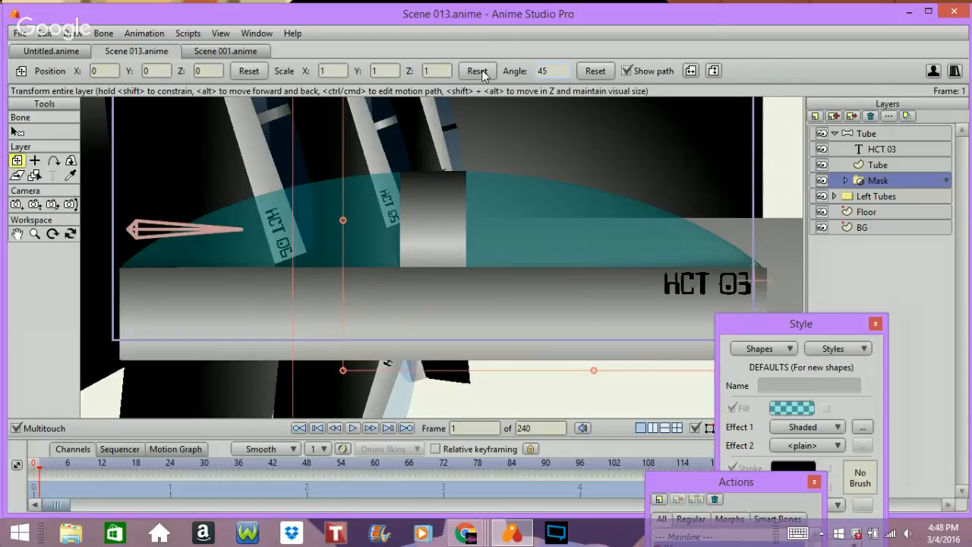
key("Return")
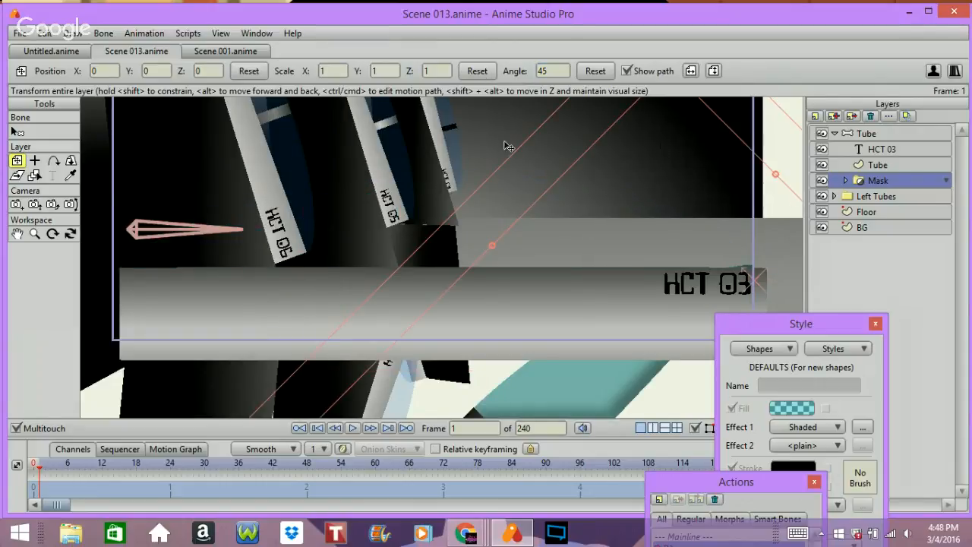
left_click(535, 70)
key("Home")
type("-")
key("Return")
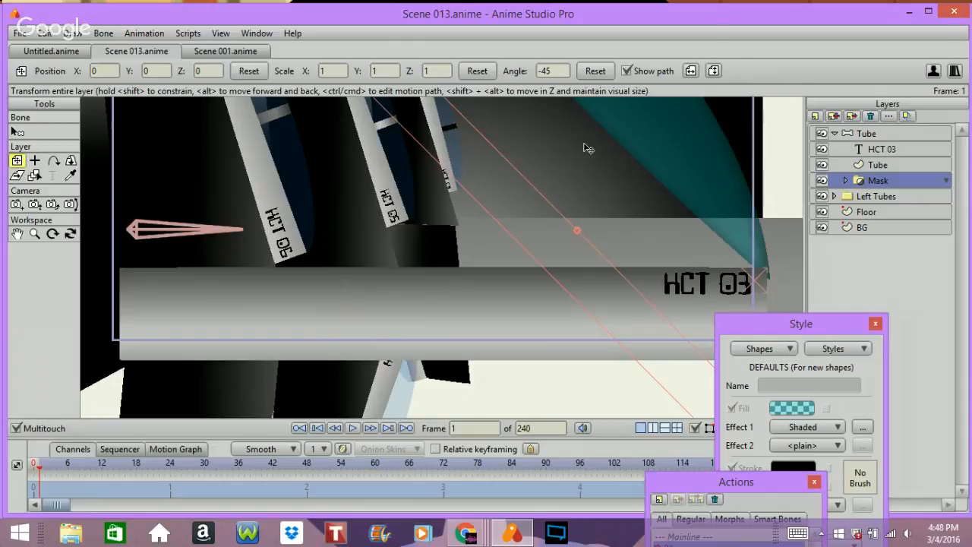
left_click(542, 71)
type("-47")
key("BackSpace")
key("BackSpace")
type("90")
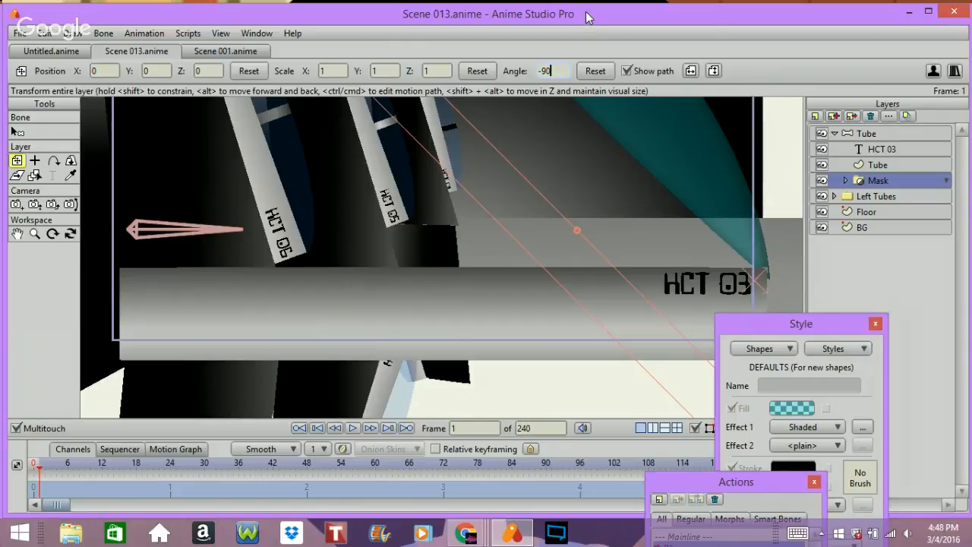
key("Return")
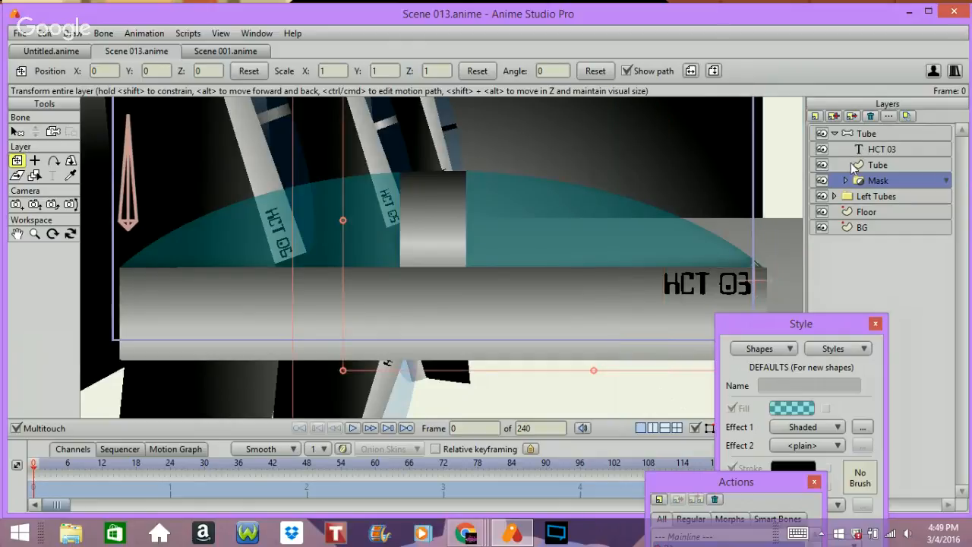
Step: Step between frames 0 and 1 to preview the Mask rotation
key("ctrl+Left")
key("ctrl+Right")
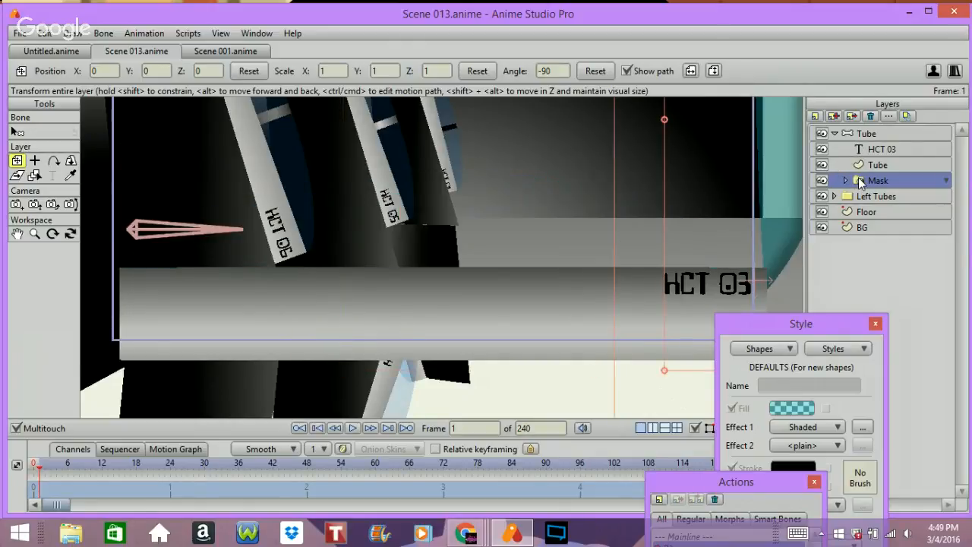
key("ctrl+Left")
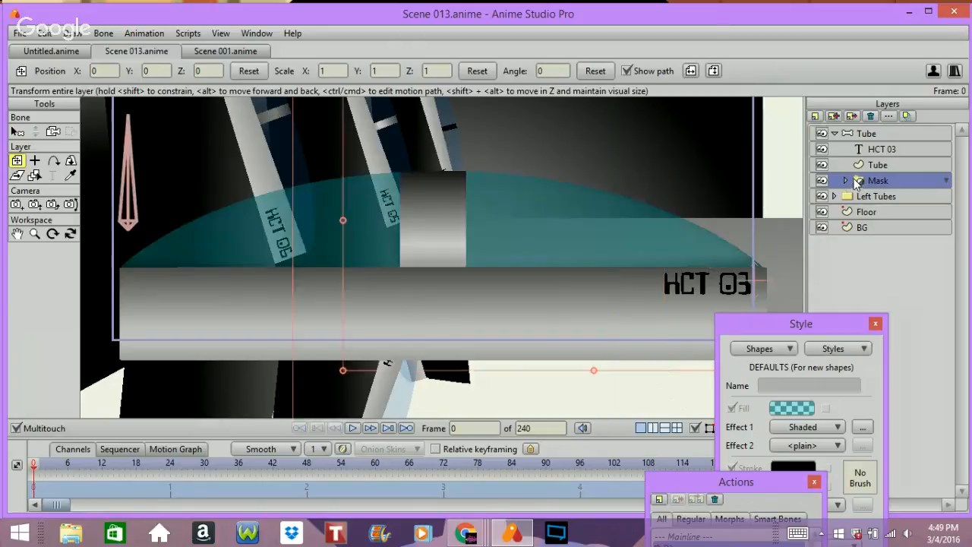
Step: Switch the Tube bone layer back to the Mainline action and try manipulating bone B1
left_click(893, 133)
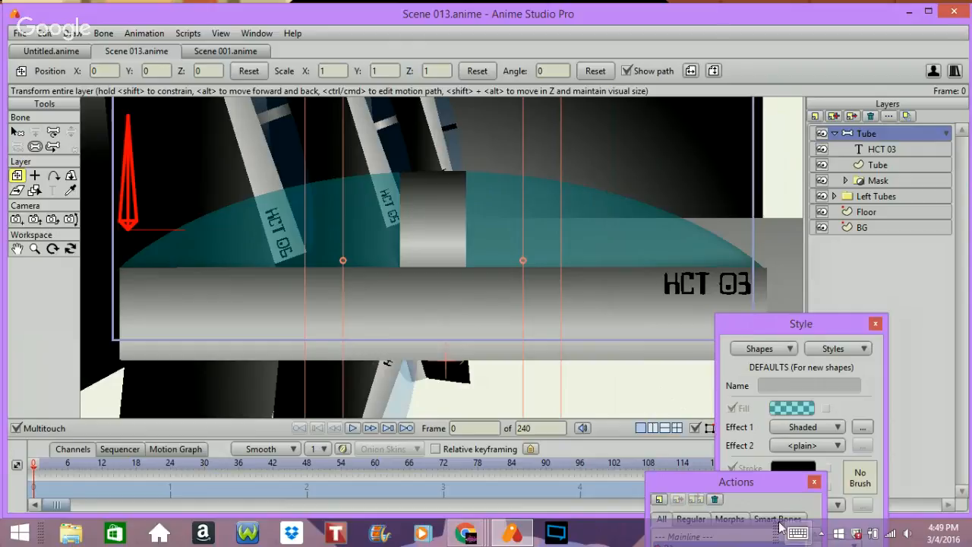
left_click_drag(766, 495, 733, 179)
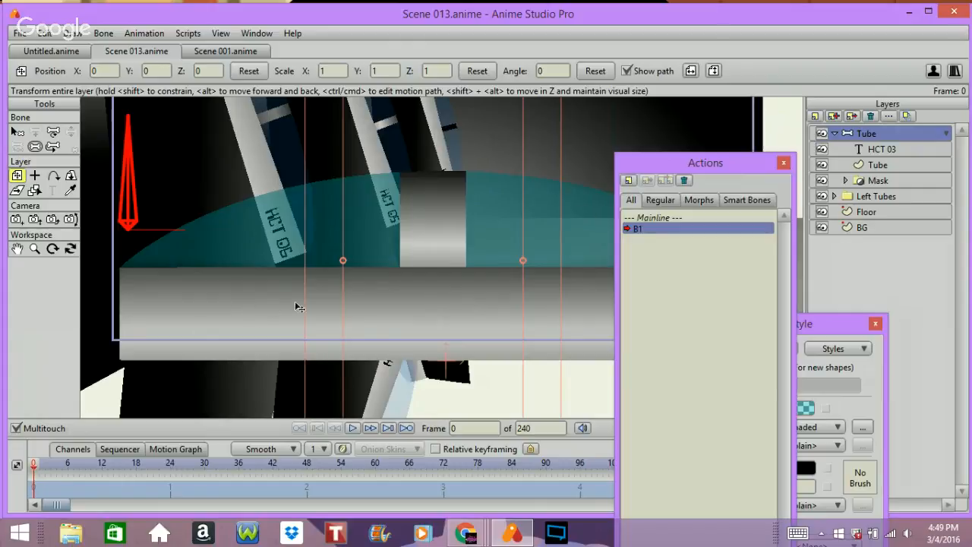
double_click(678, 217)
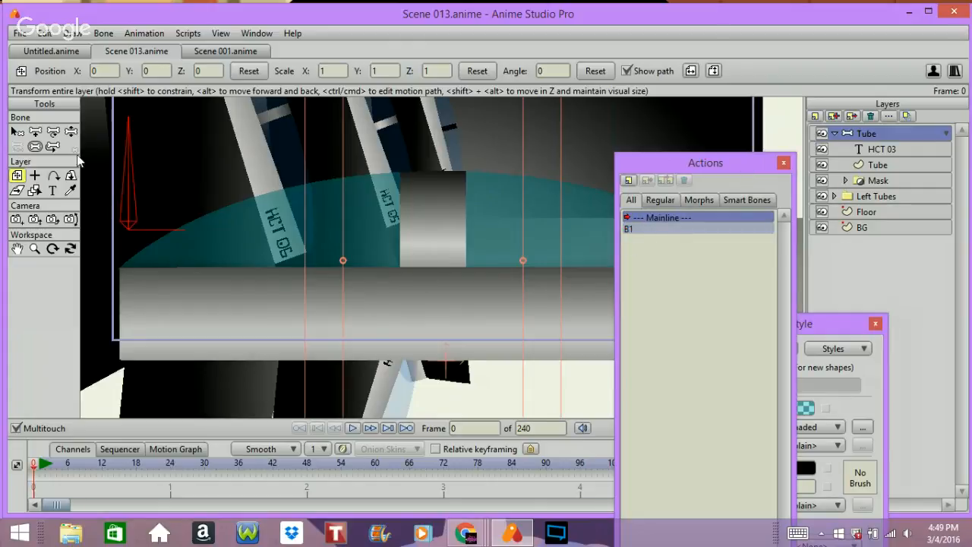
left_click(71, 131)
mouse_move(131, 166)
left_mouse_down()
mouse_move(245, 239)
mouse_move(148, 145)
mouse_move(214, 187)
mouse_move(314, 278)
mouse_move(202, 134)
mouse_move(139, 130)
left_mouse_up()
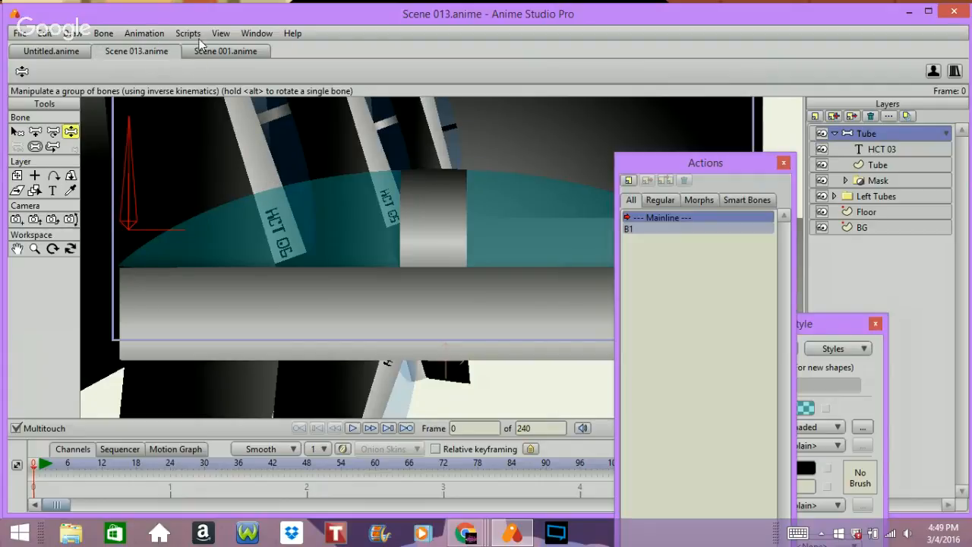
Step: Switch to Scene 001 and expand the Right Tubes and tUBE 01 groups to inspect their layers
left_click(218, 51)
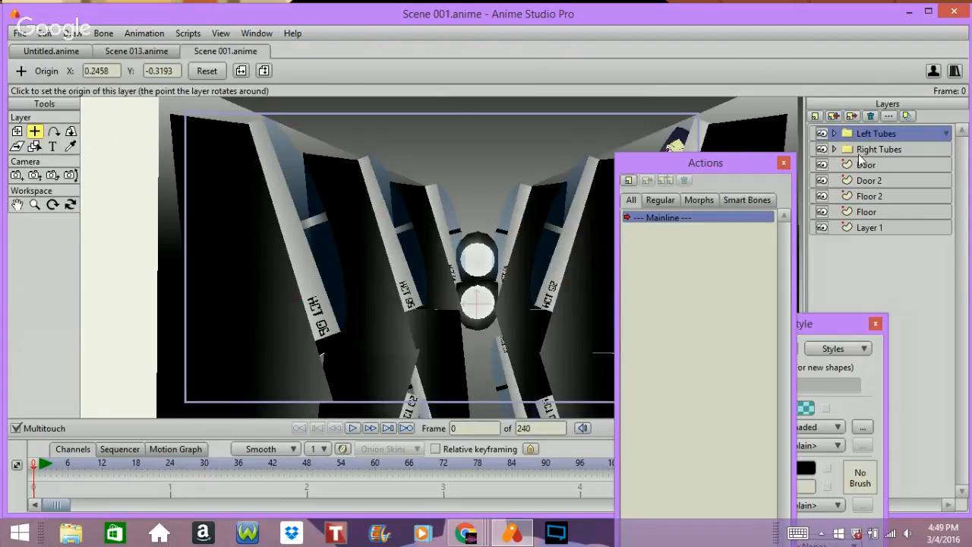
left_click(835, 149)
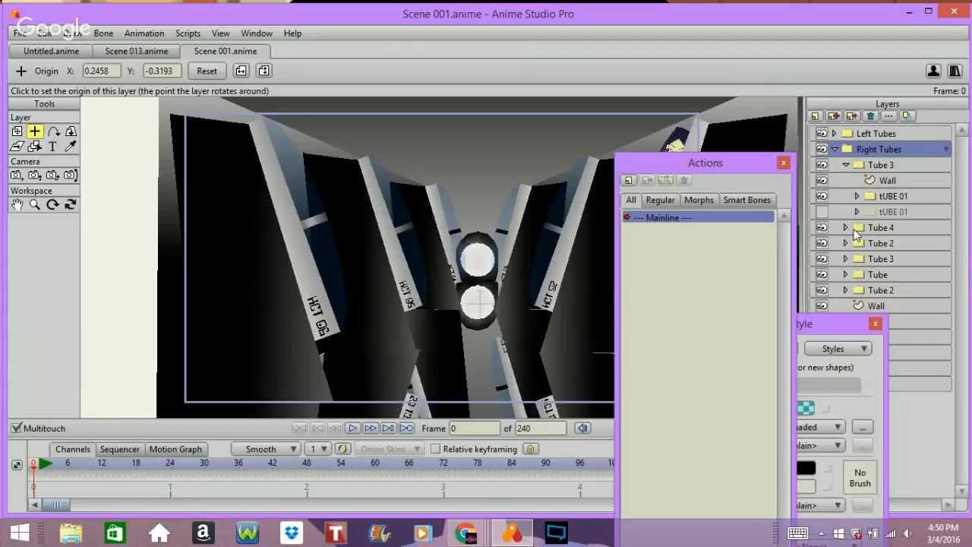
left_click(856, 196)
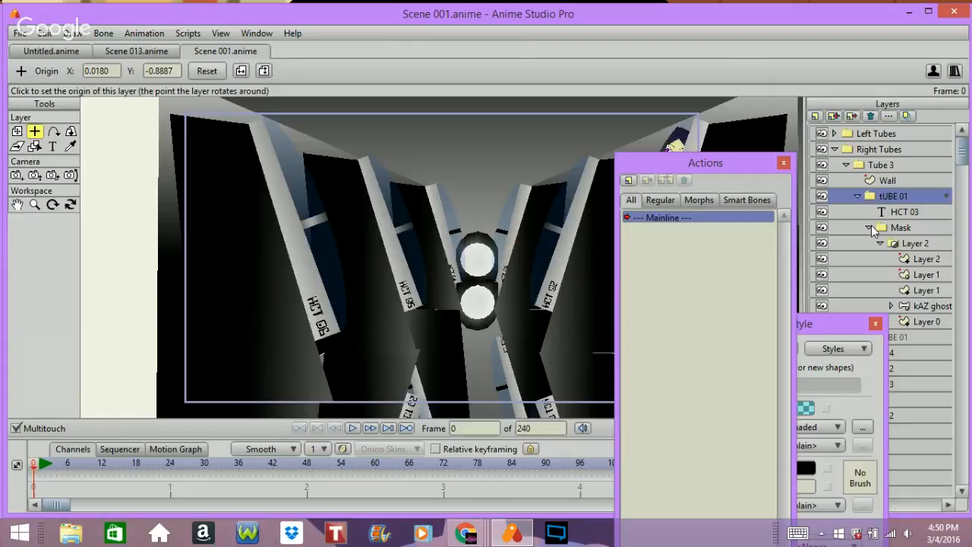
left_click(919, 306)
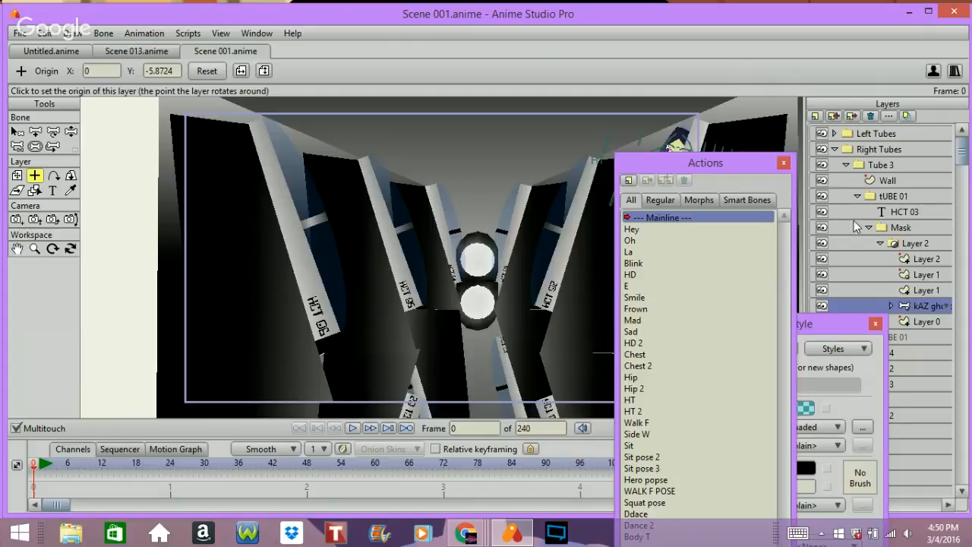
Step: Copy the kAZ ghost layer from Scene 001 and switch to the Scene 013 document
left_click(46, 34)
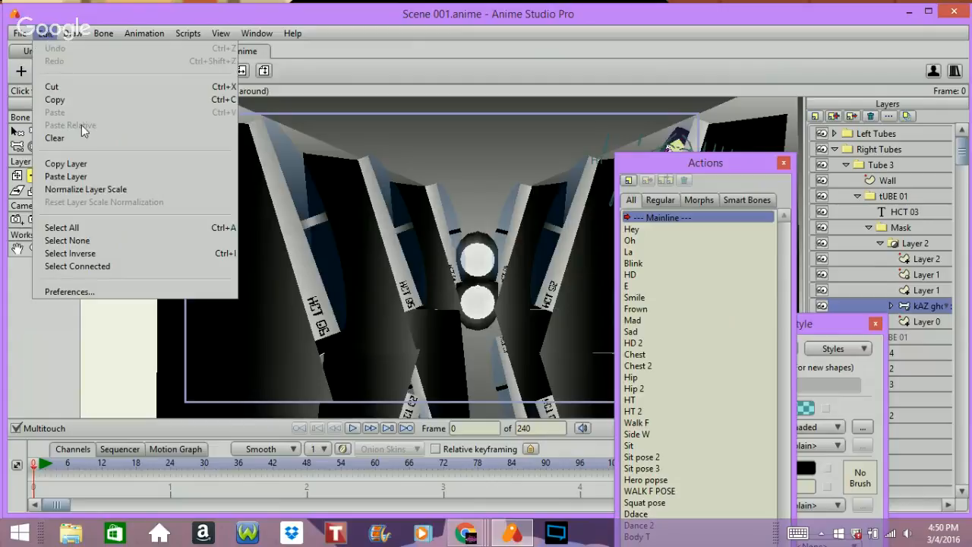
left_click(101, 164)
left_click(133, 49)
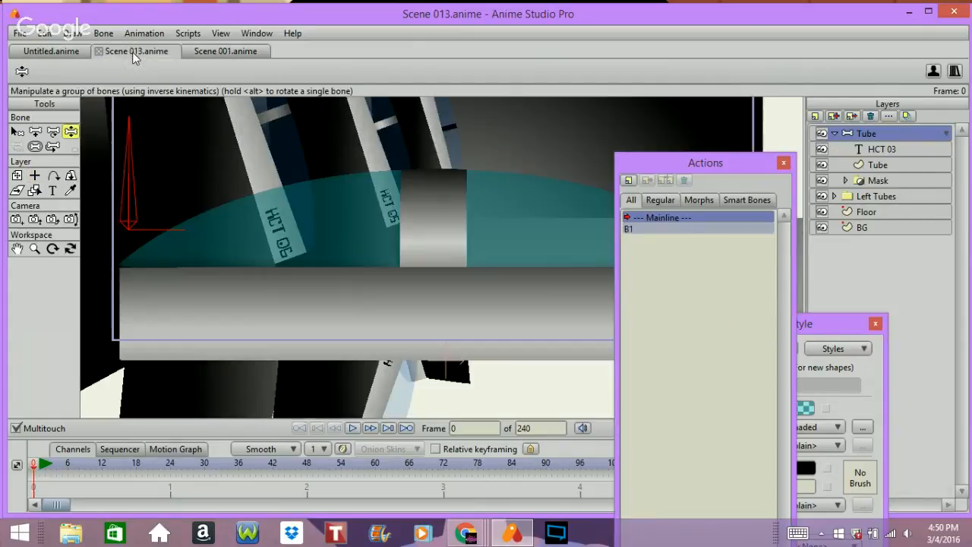
Step: Paste the copied kAZ ghost layer into the Tube group and place it beneath the Mask layer
left_click(912, 180)
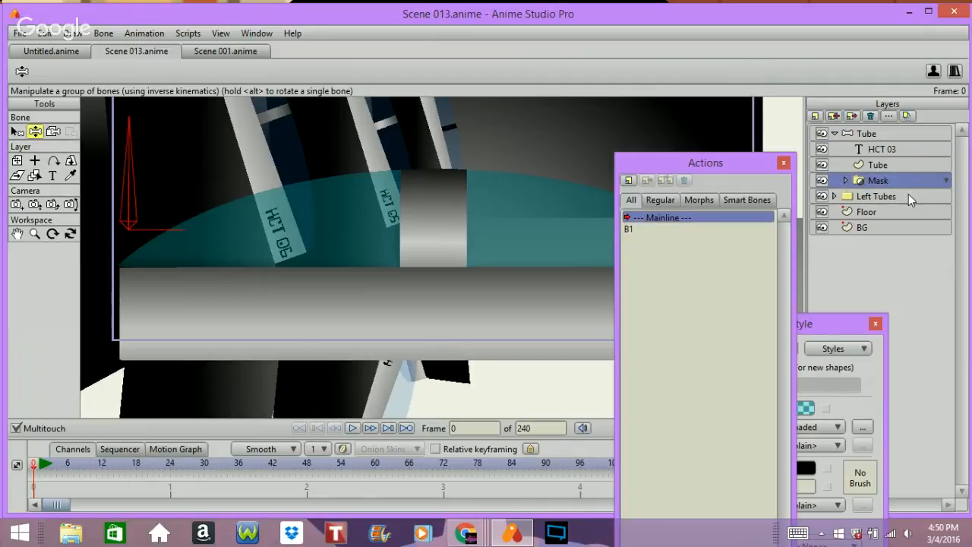
left_click(848, 171)
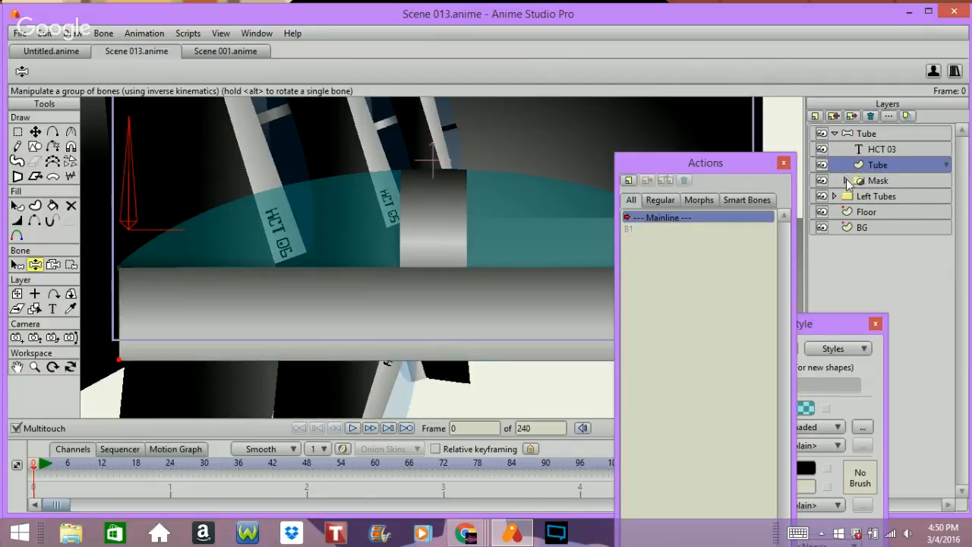
left_click(845, 179)
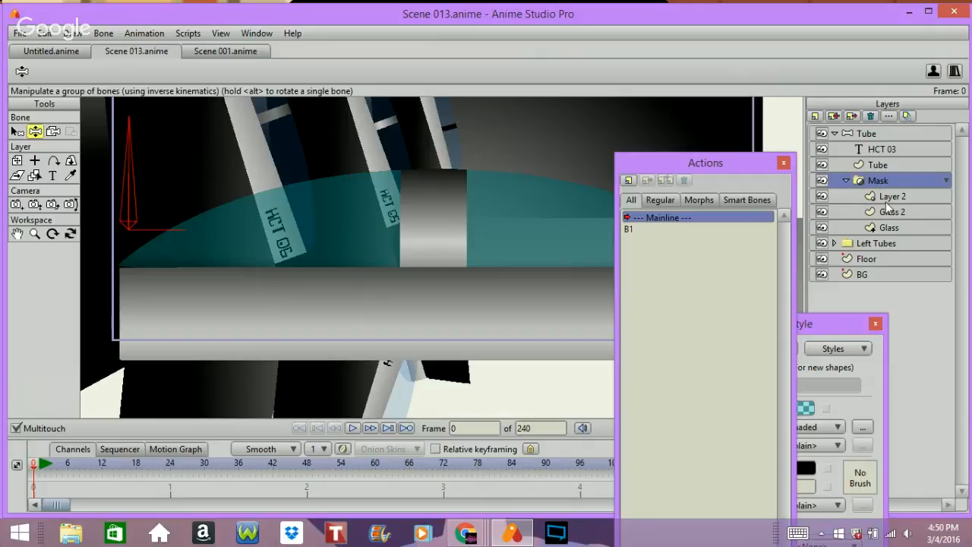
left_click(846, 180)
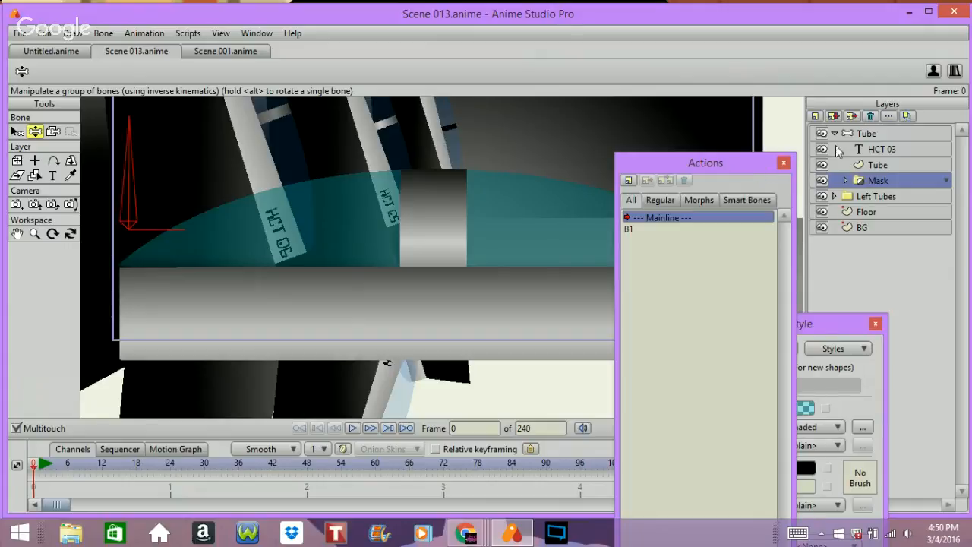
left_click(72, 33)
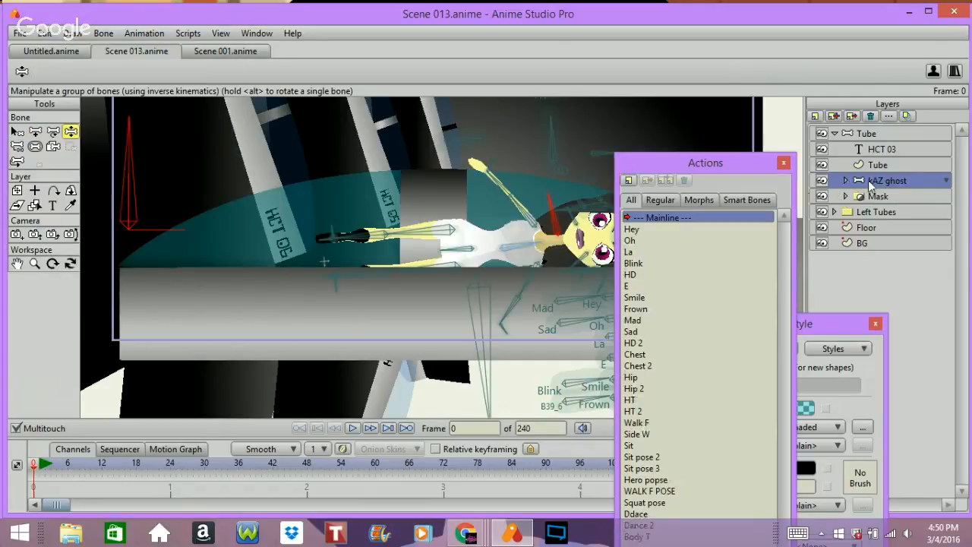
left_click_drag(881, 181, 892, 212)
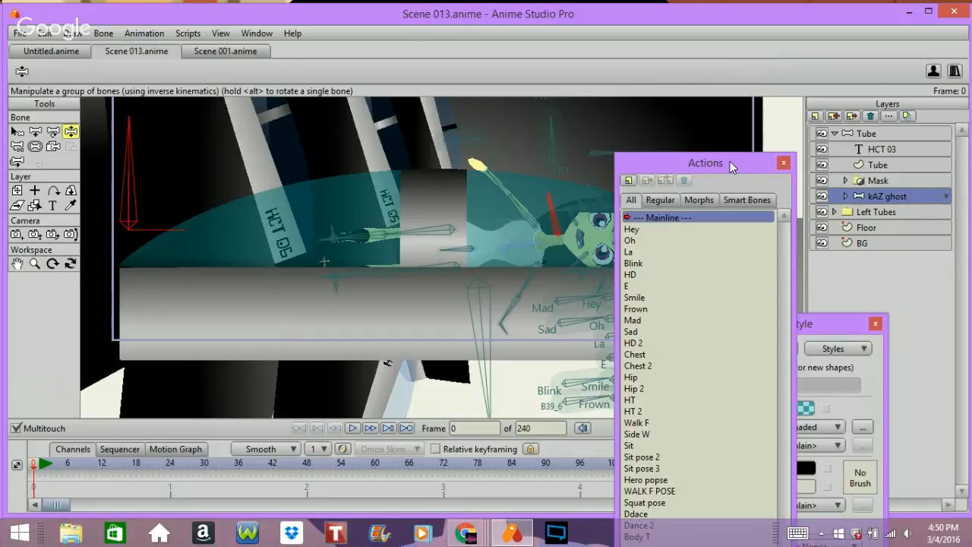
Step: Rotate the kAZ ghost layer to an angle of -90 degrees and shift it slightly left
left_click_drag(732, 163, 859, 255)
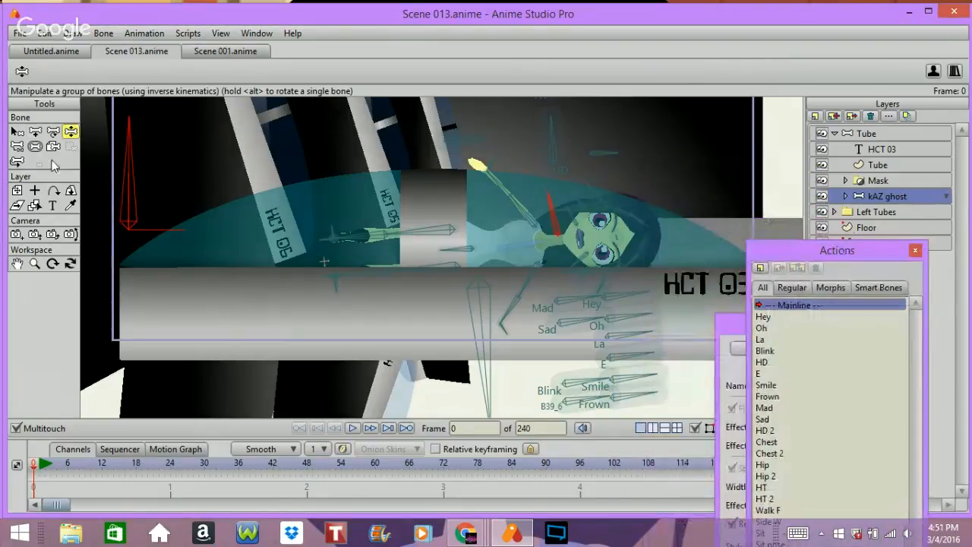
left_click(17, 191)
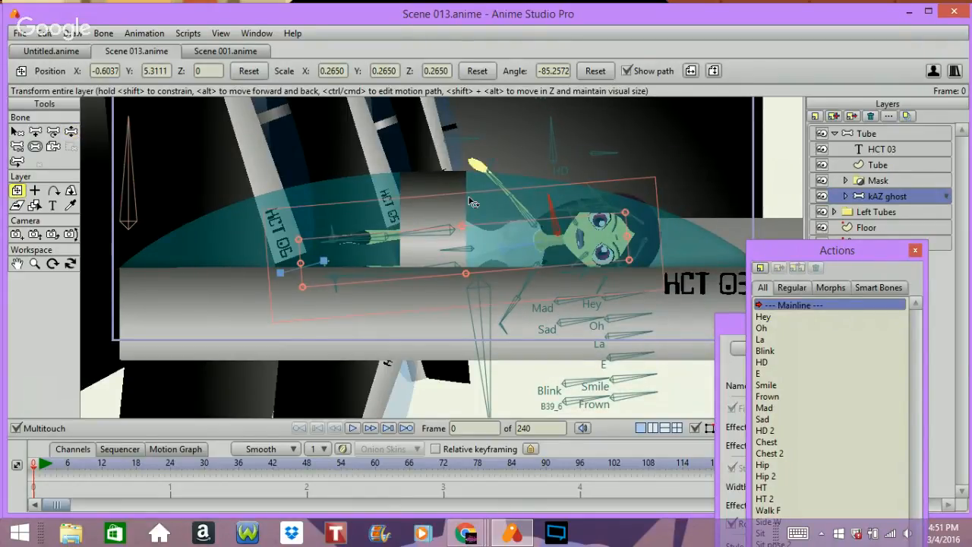
left_click(554, 70)
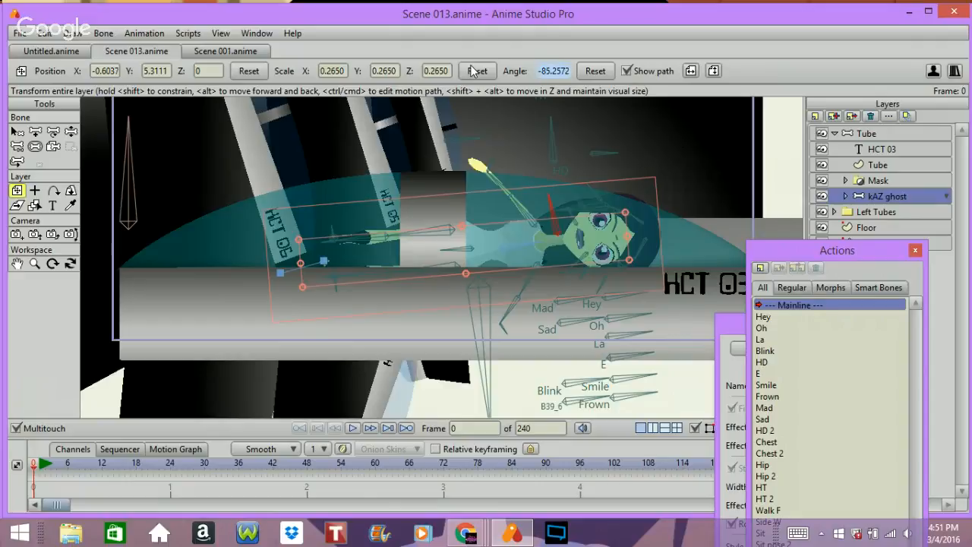
type("-90")
key("Return")
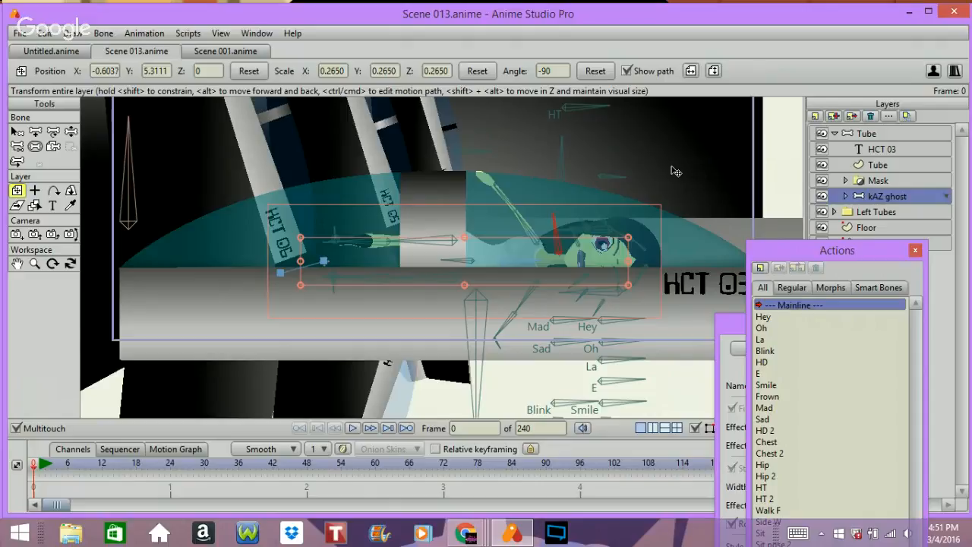
left_click_drag(671, 163, 628, 167)
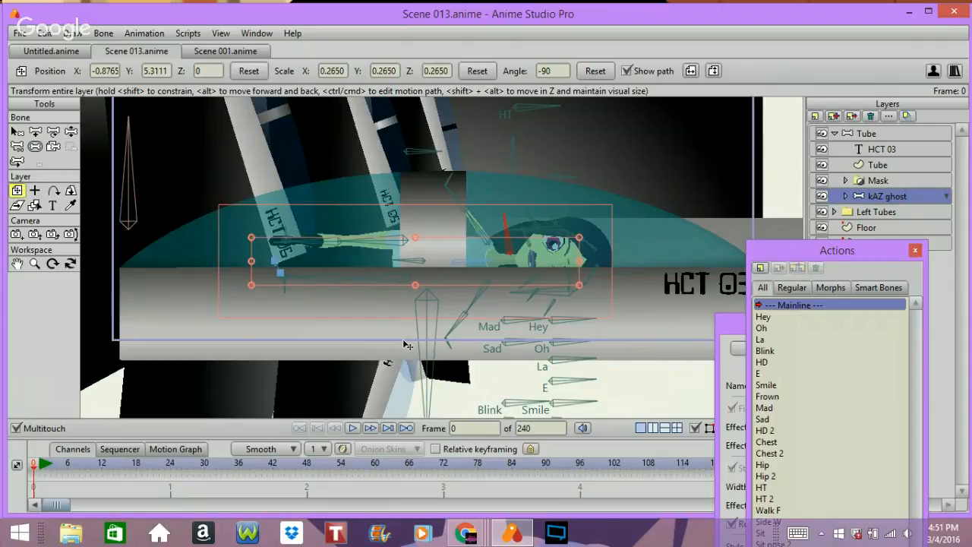
Step: Delete the kAZ ghost layer's transform keyframes at frame 1
key("ctrl+Right")
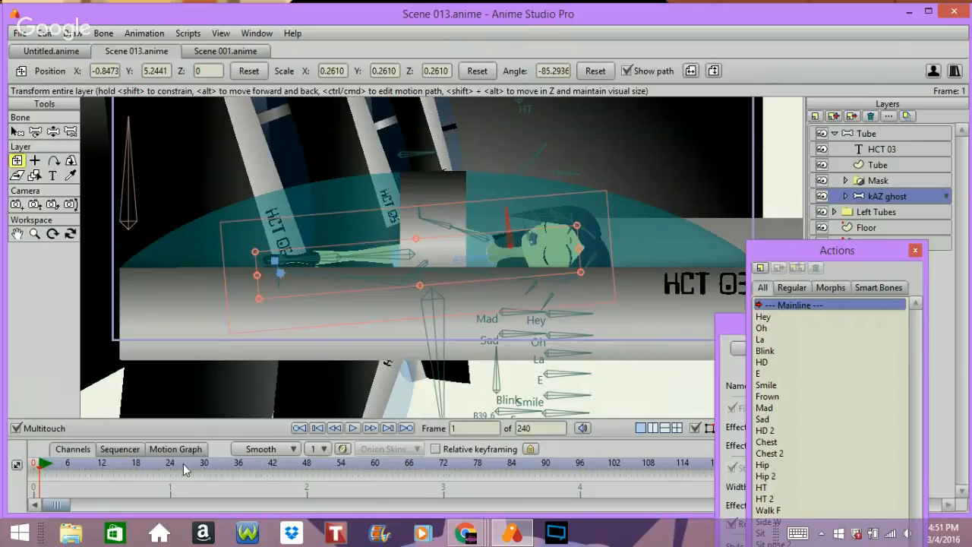
left_click_drag(214, 437, 211, 323)
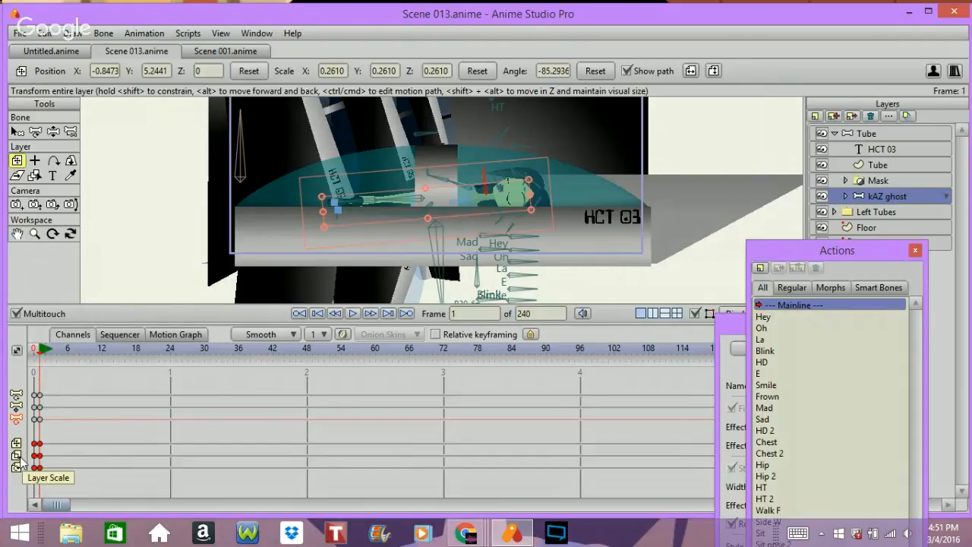
left_click_drag(35, 473, 104, 440)
key("Delete")
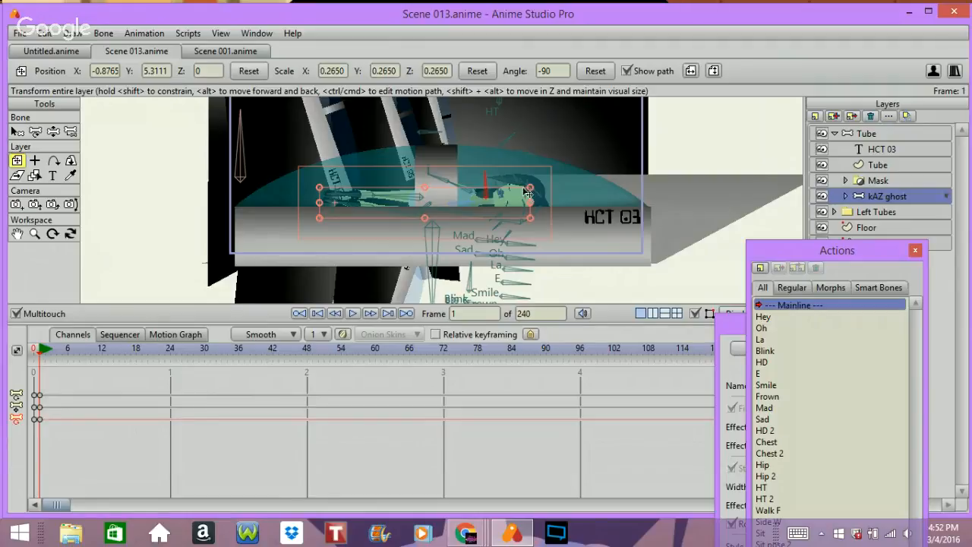
Step: At frame 0, reset the kAZ ghost layer's angle to -90 degrees and scale it to about 0.297
key("Left")
key("Left")
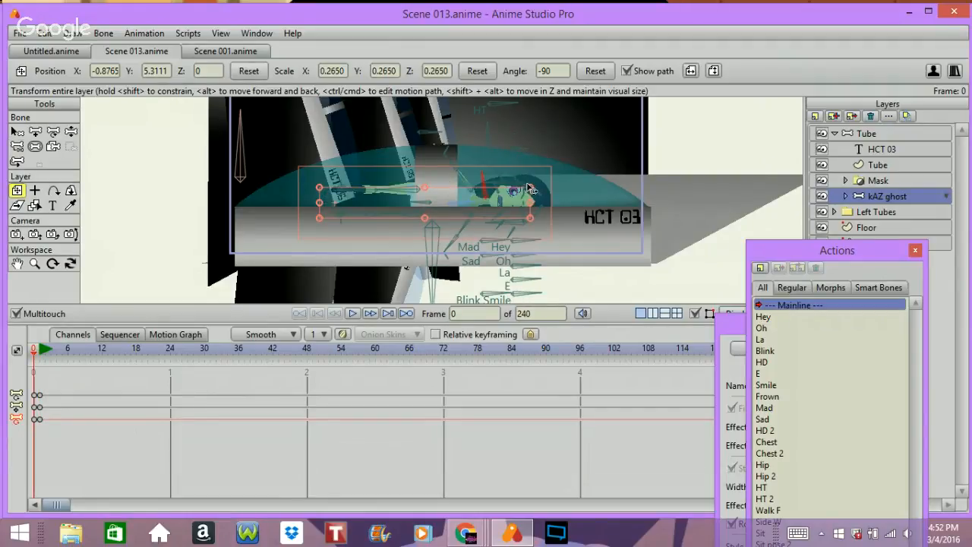
left_click_drag(530, 188, 532, 190)
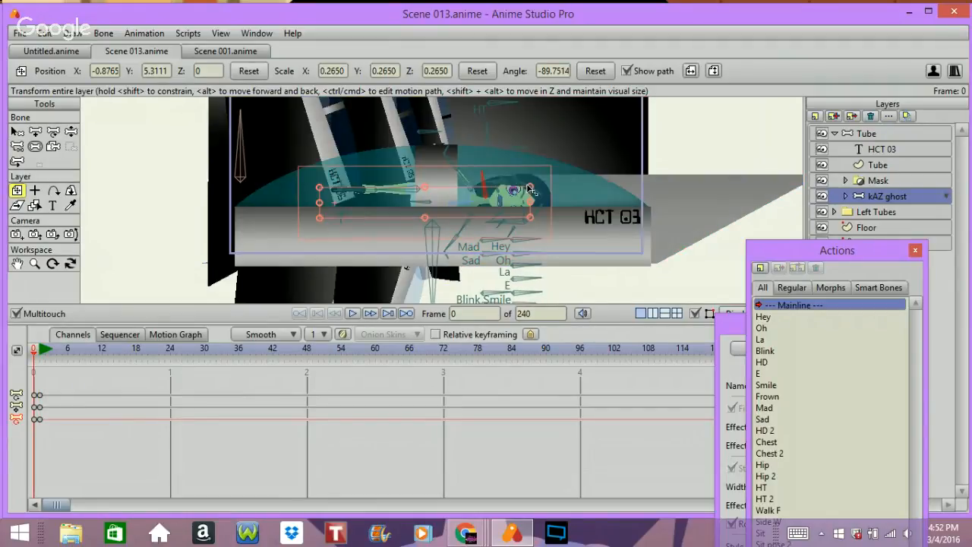
left_click(592, 71)
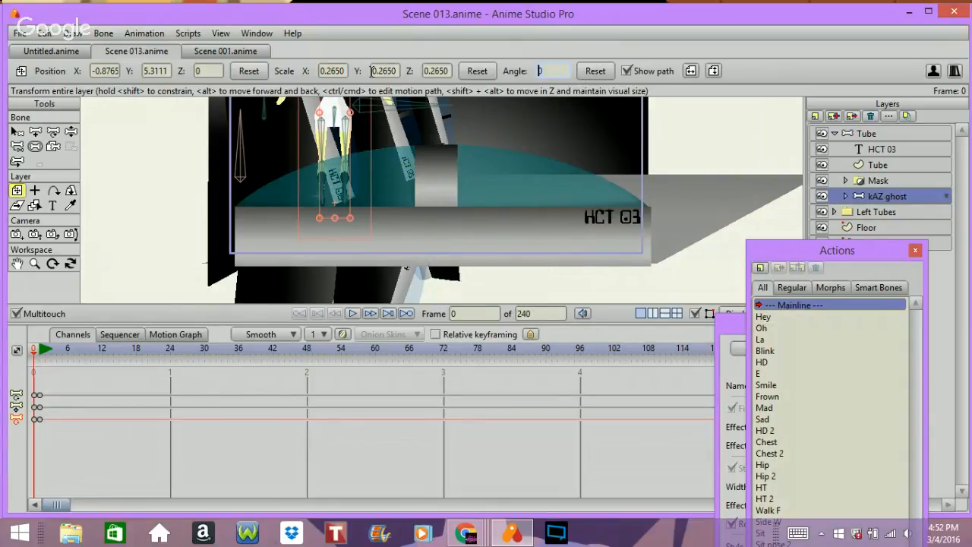
key("Return")
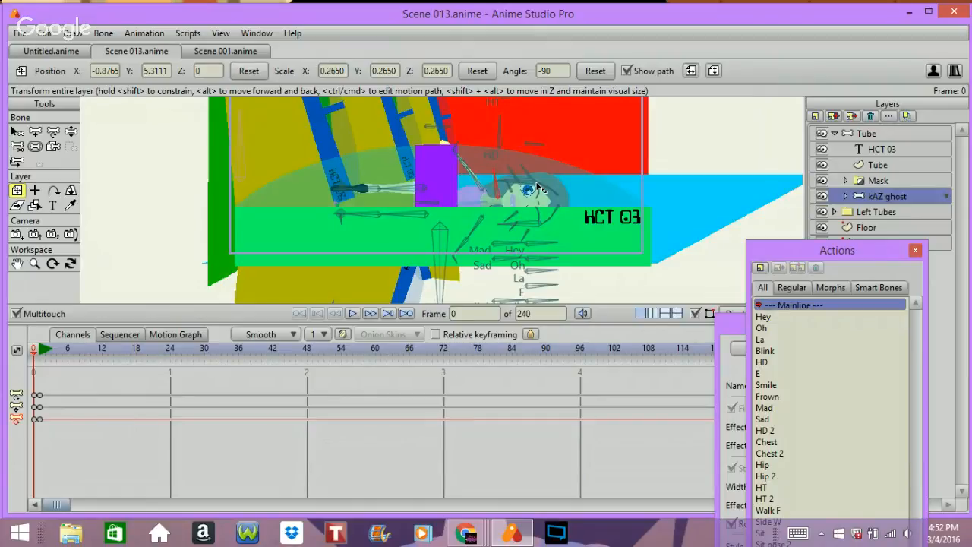
left_click_drag(536, 183, 555, 183)
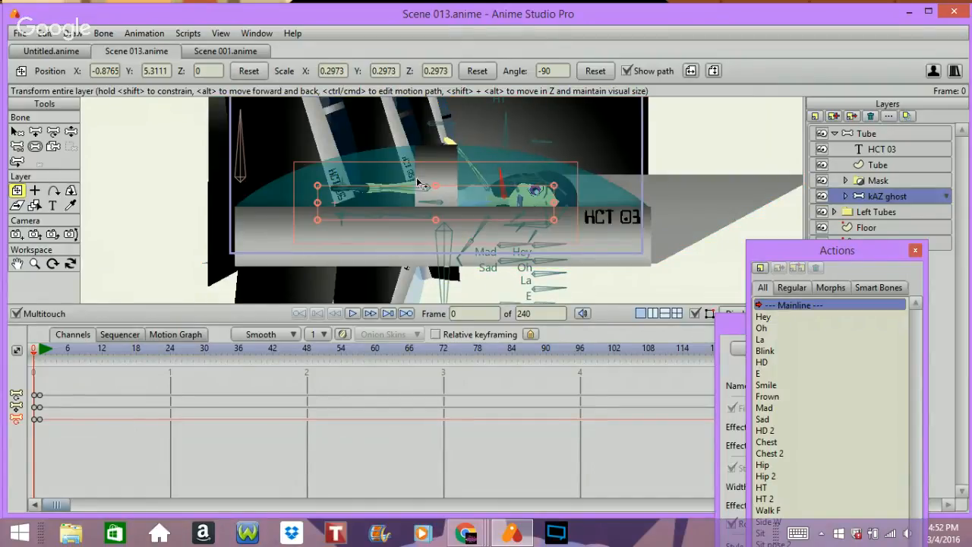
Step: At frame 1, pose the kAZ ghost character's bones with the Manipulate Bones tool
key("Right")
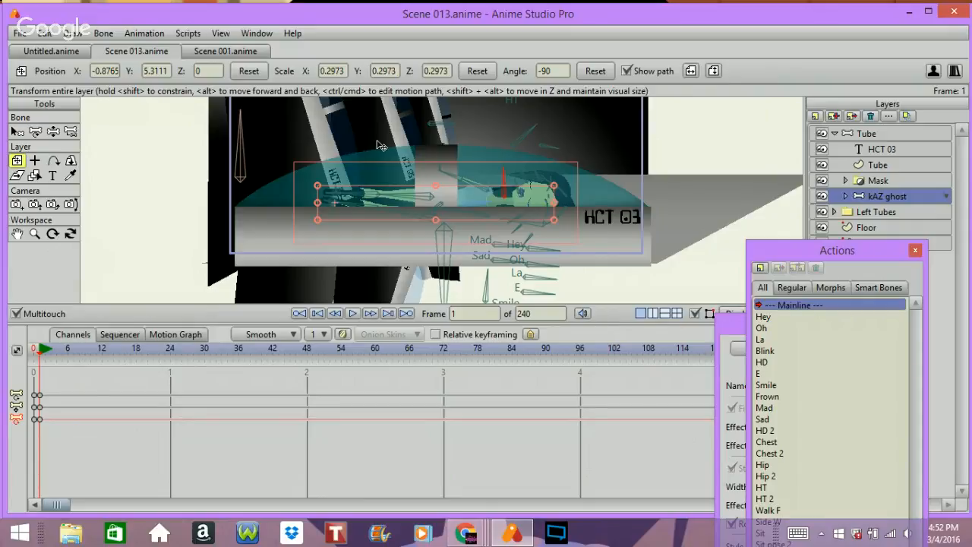
left_click(52, 131)
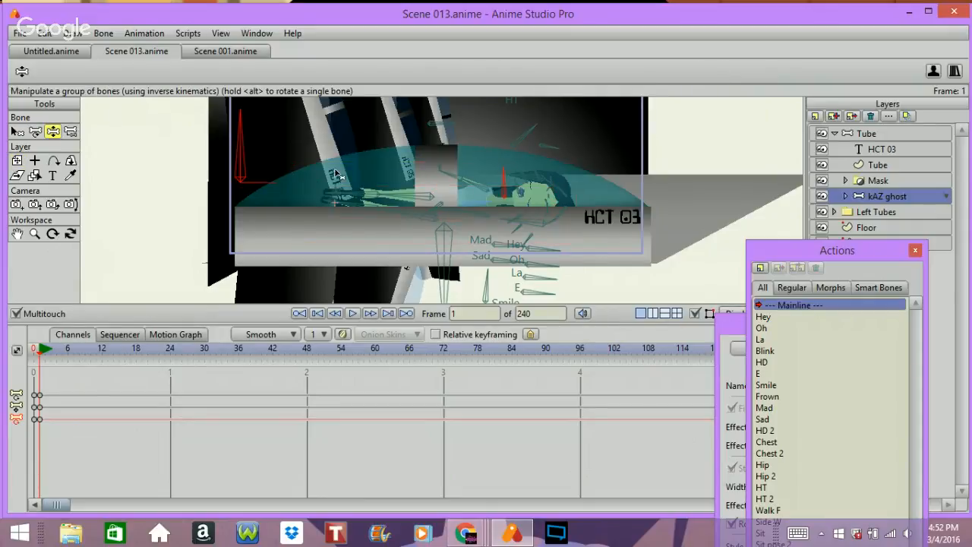
left_click_drag(457, 183, 422, 202)
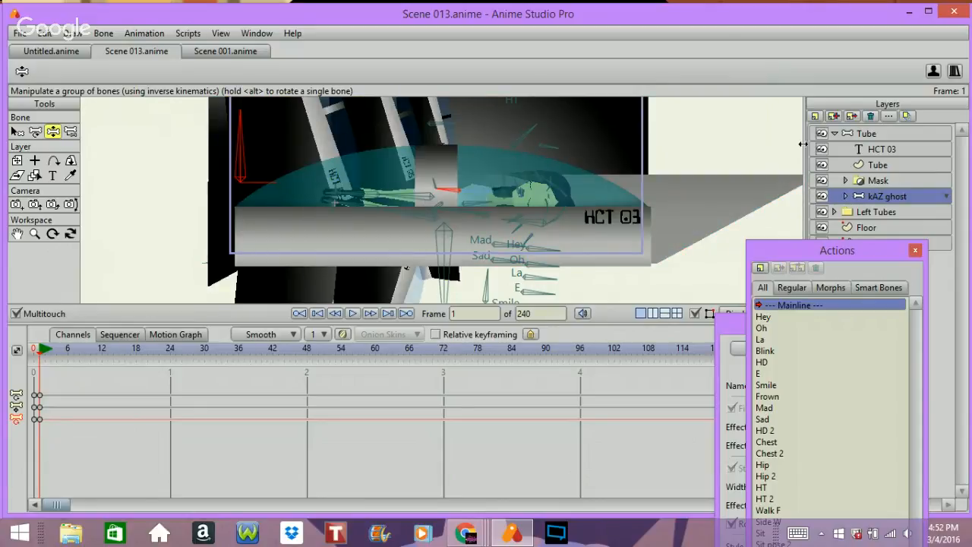
Step: Expand the kAZ ghost layer to inspect its Body and Right arm sublayers
left_click(845, 196)
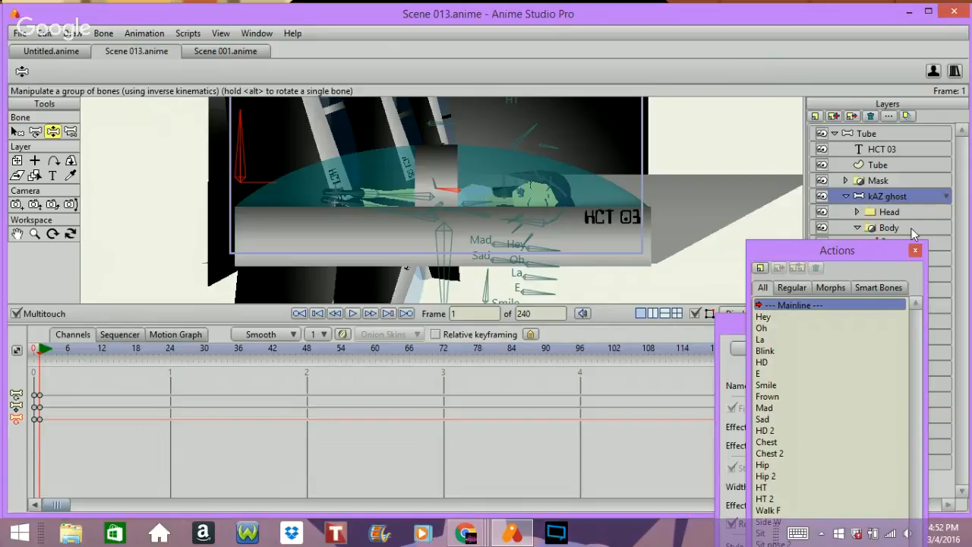
left_click_drag(853, 252, 893, 460)
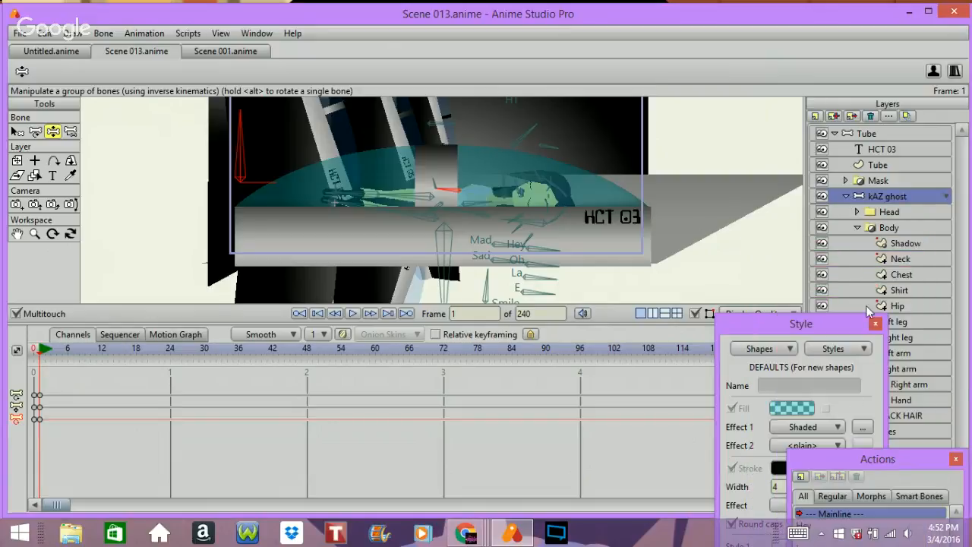
left_click(856, 227)
left_click(881, 227)
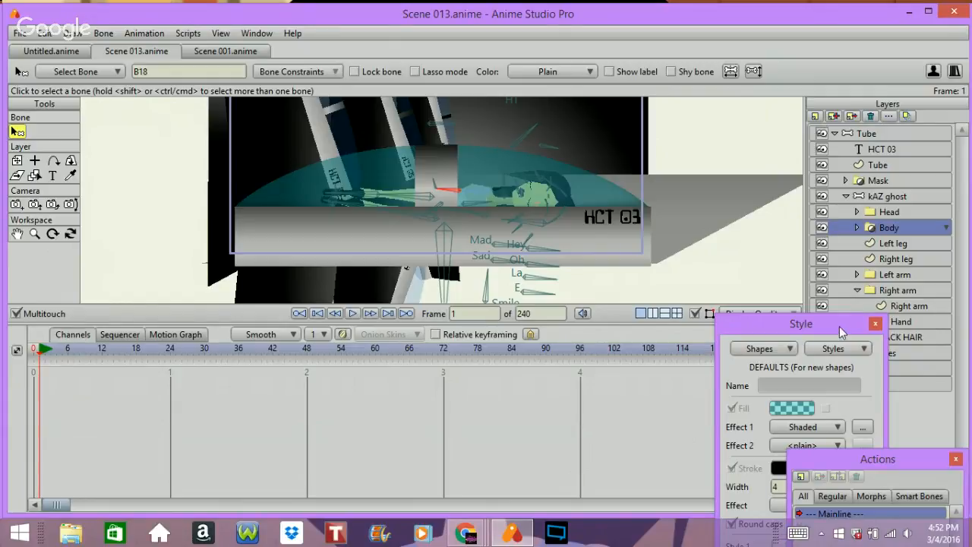
left_click_drag(840, 331, 843, 444)
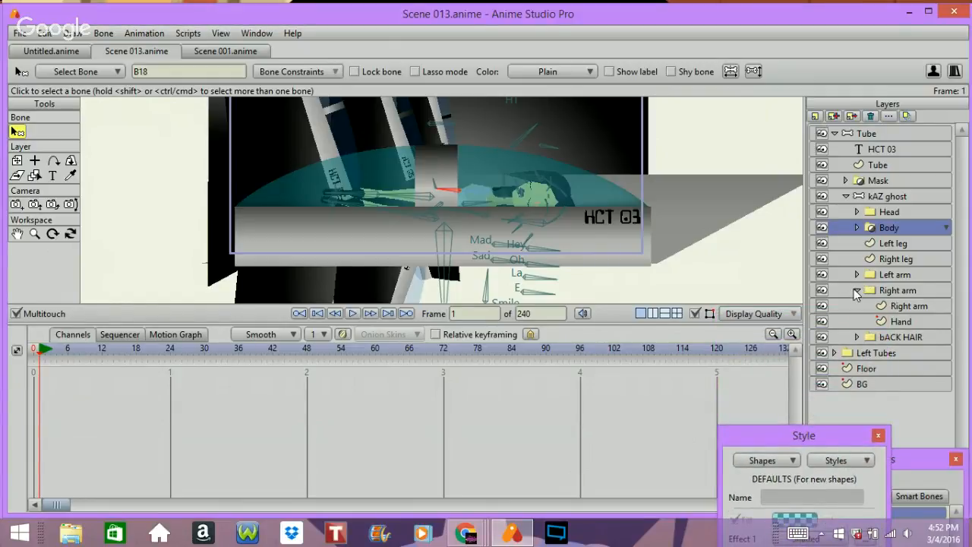
left_click(859, 291)
left_click(857, 290)
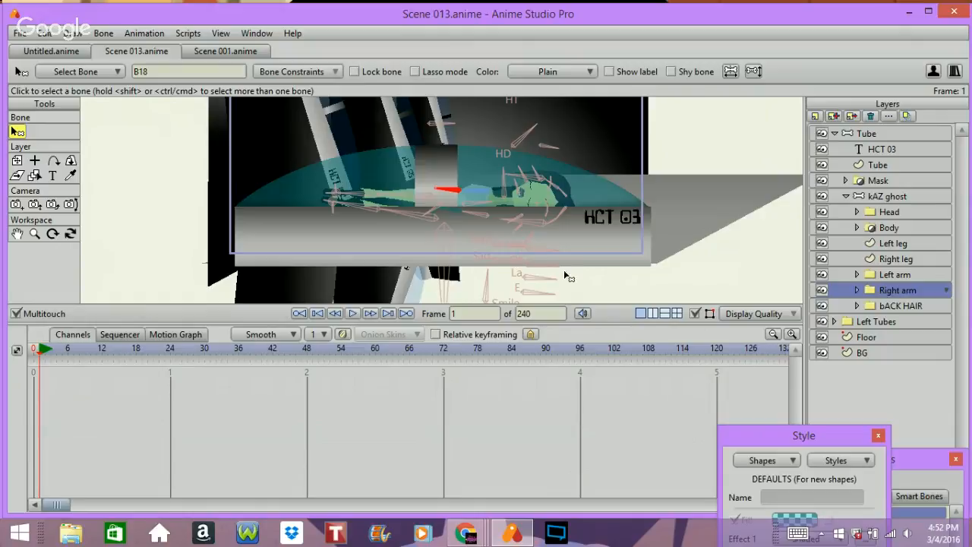
left_click(881, 196)
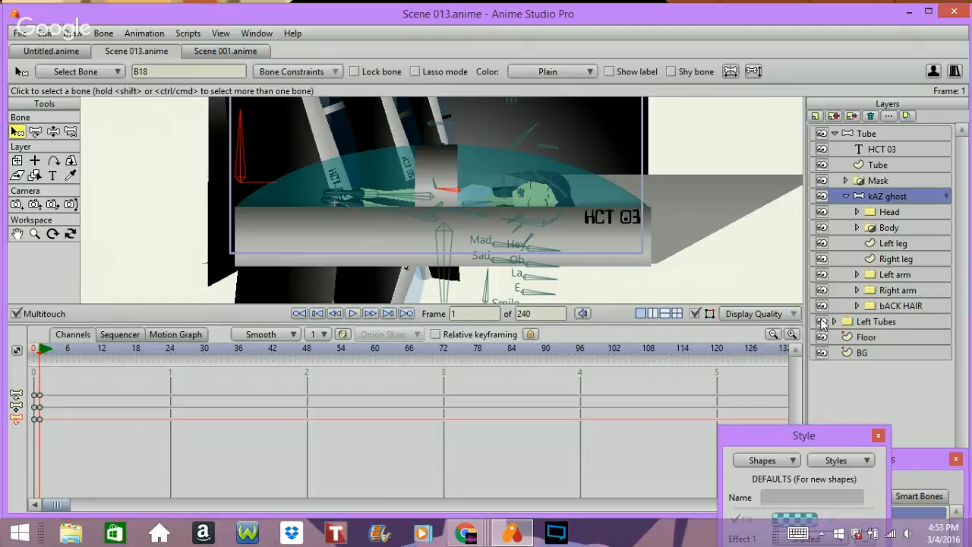
left_click(844, 197)
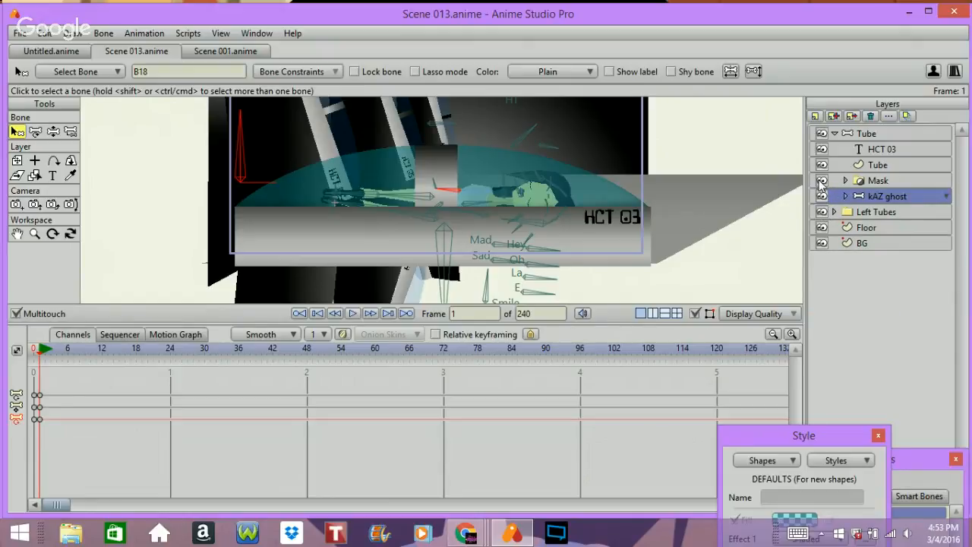
Step: Hide the Mask and Tube layers, and move kAZ ghost's Left arm sublayer to the top of its stack
left_click(821, 181)
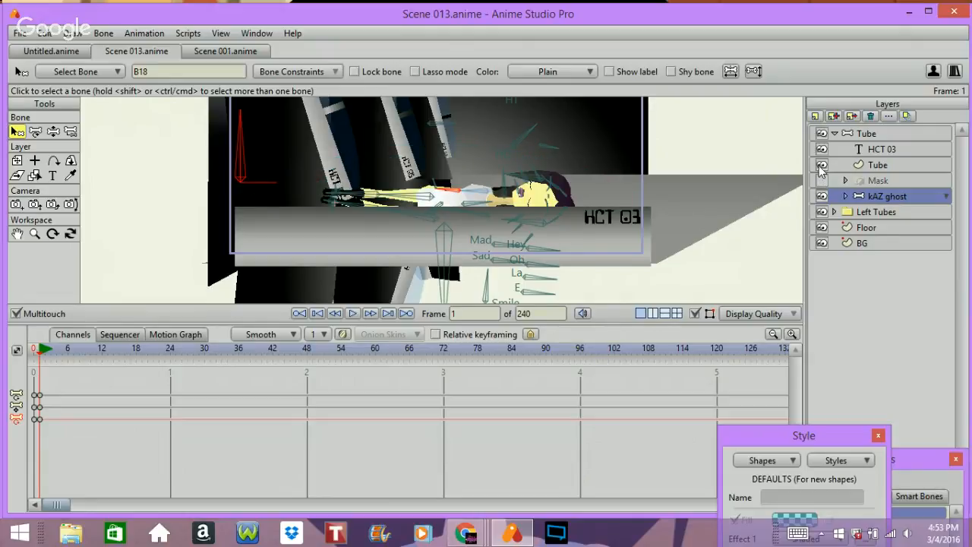
left_click(821, 165)
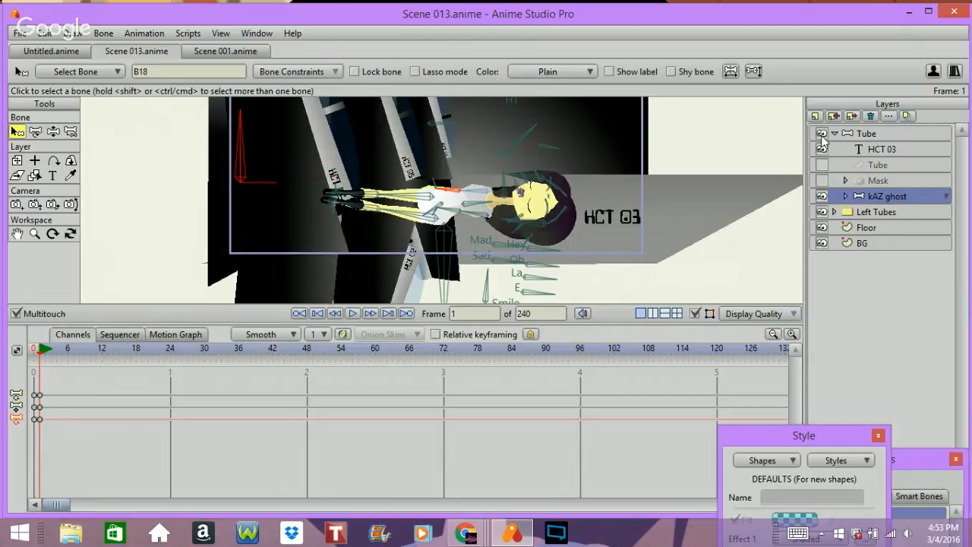
left_click(846, 196)
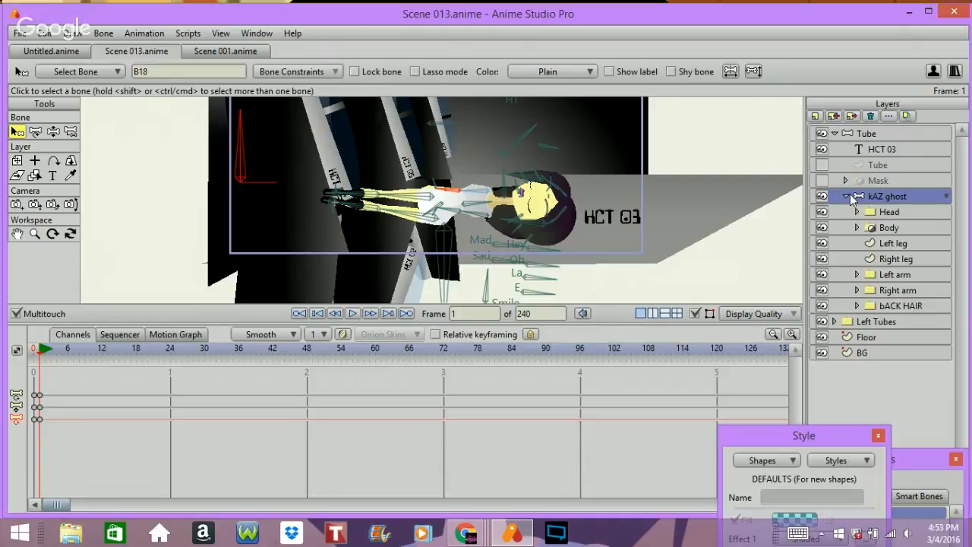
left_click_drag(912, 278, 892, 214)
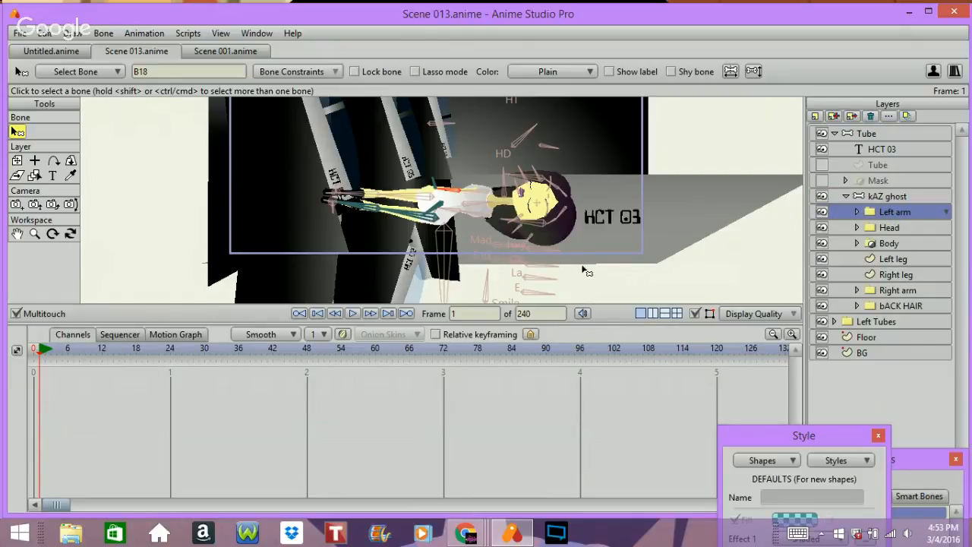
Step: Render a preview of the current frame and close the render window
key("ctrl+r")
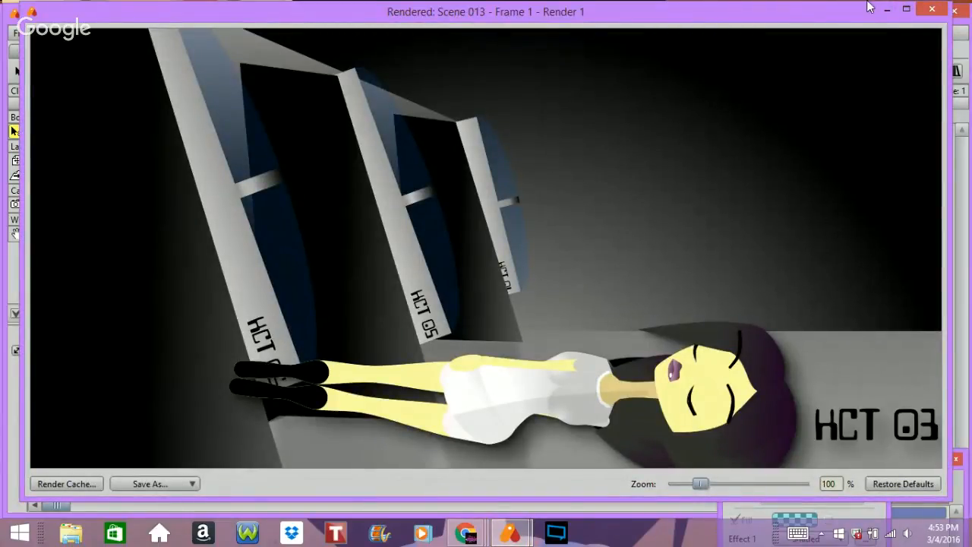
left_click(929, 11)
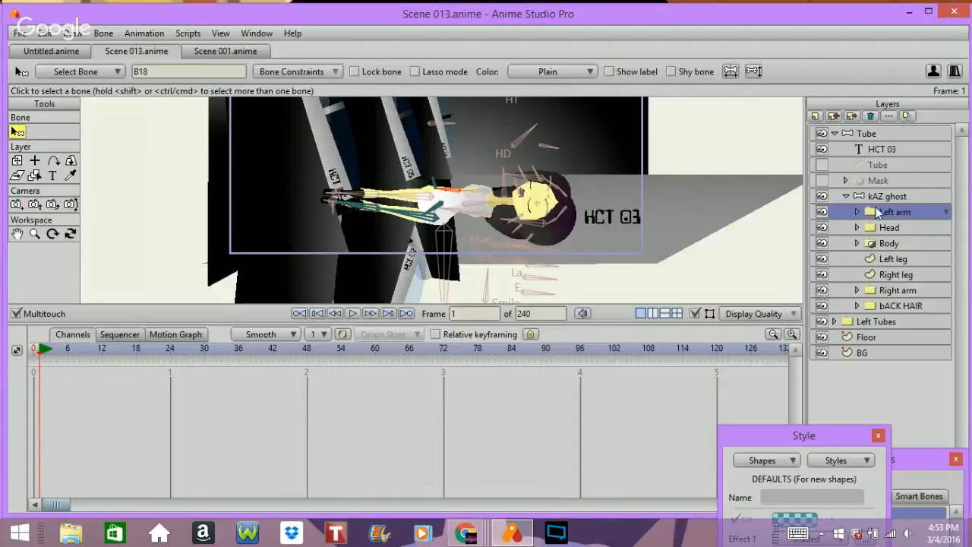
Step: Move the Right arm sublayer above Left arm in the kAZ ghost stack and render a preview to check it
mouse_move(878, 212)
left_mouse_down()
mouse_move(892, 289)
mouse_move(891, 279)
mouse_move(904, 287)
mouse_move(881, 199)
mouse_move(870, 210)
left_mouse_up()
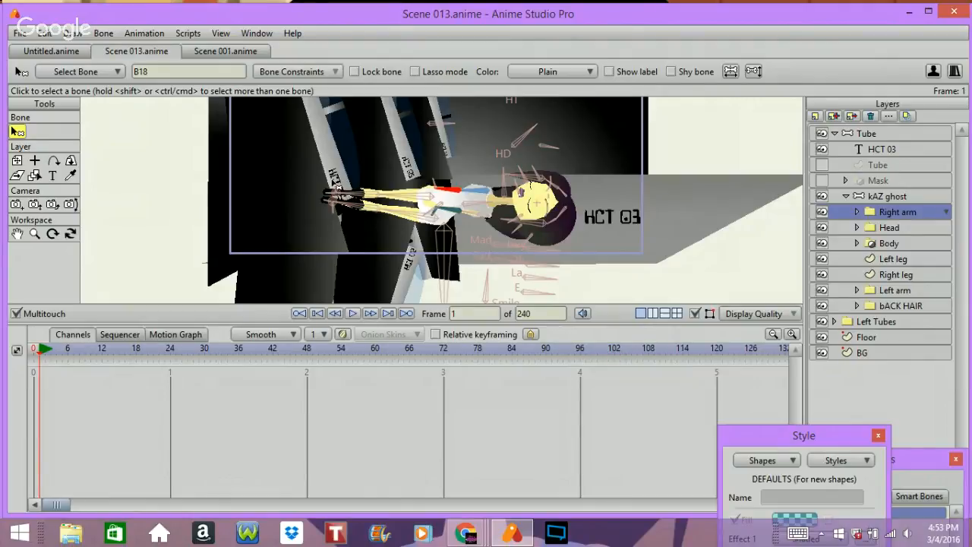
key("ctrl+r")
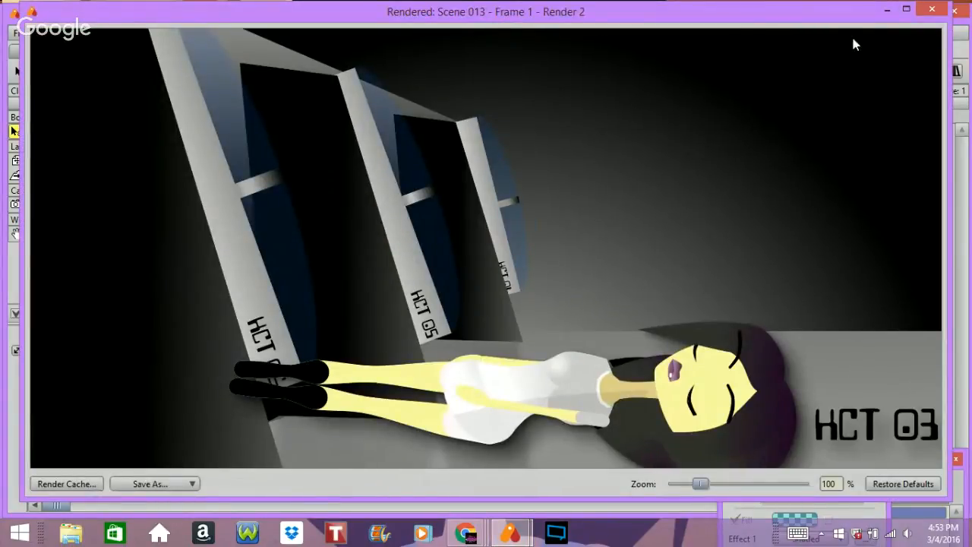
left_click(932, 9)
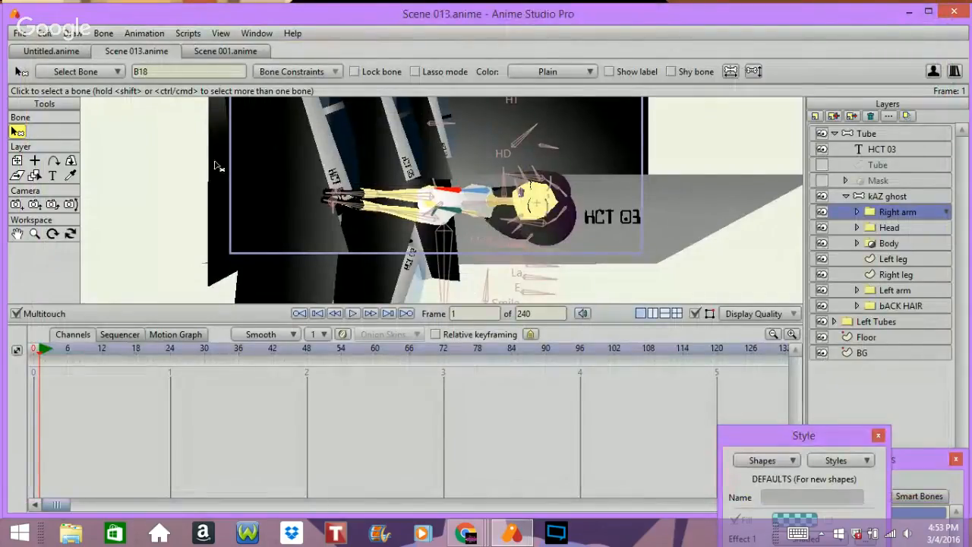
Step: Select the kAZ ghost layer and nudge one of its lower bones with the Transform Bone tool
left_click(911, 195)
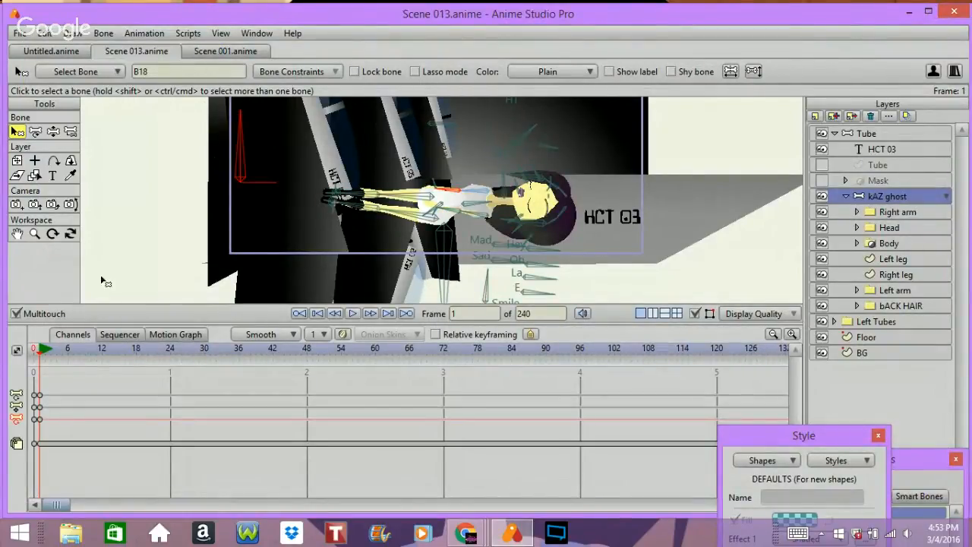
left_click(34, 233)
left_click_drag(184, 246, 476, 245)
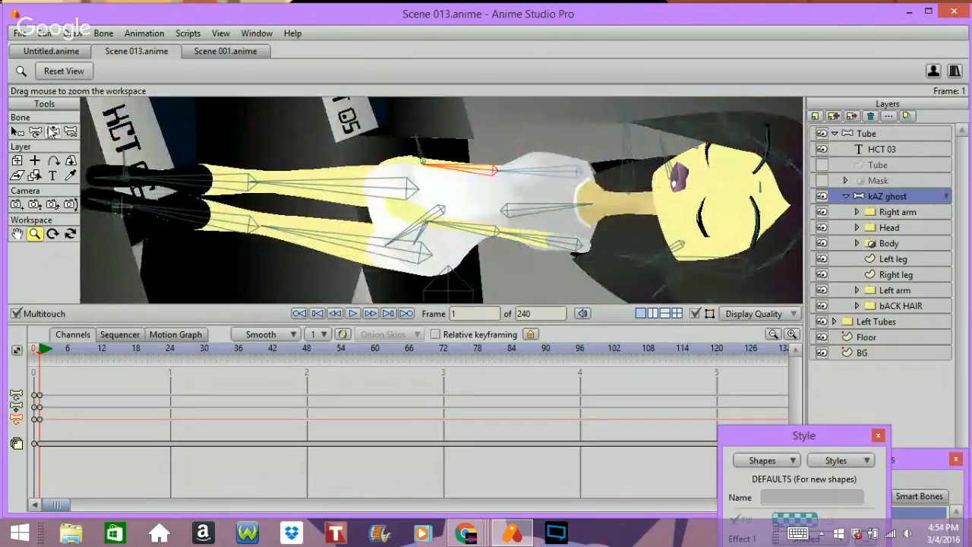
left_click(35, 132)
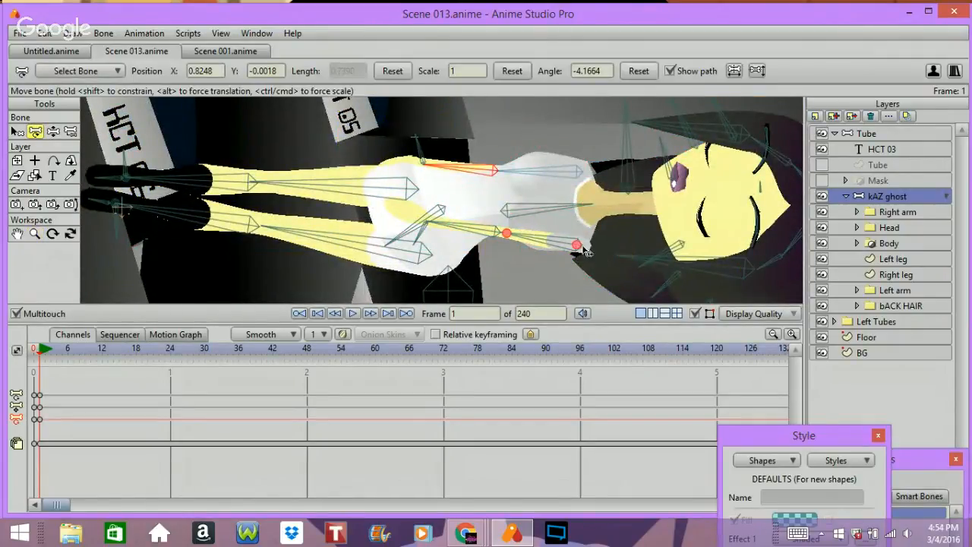
left_click_drag(577, 247, 575, 253)
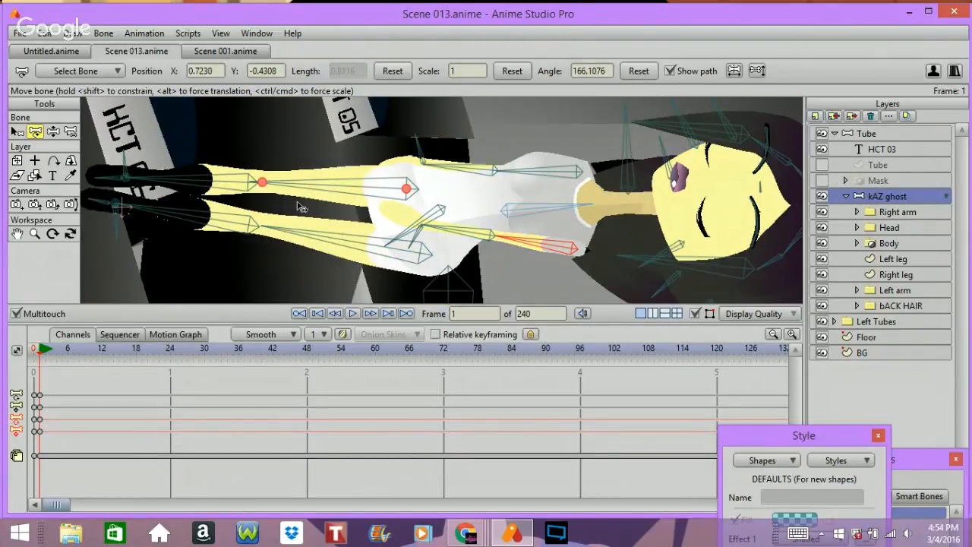
Step: Pose the kAZ ghost's head bone with the Manipulate Bones tool at frame 1
scroll(301, 207, "down", 2)
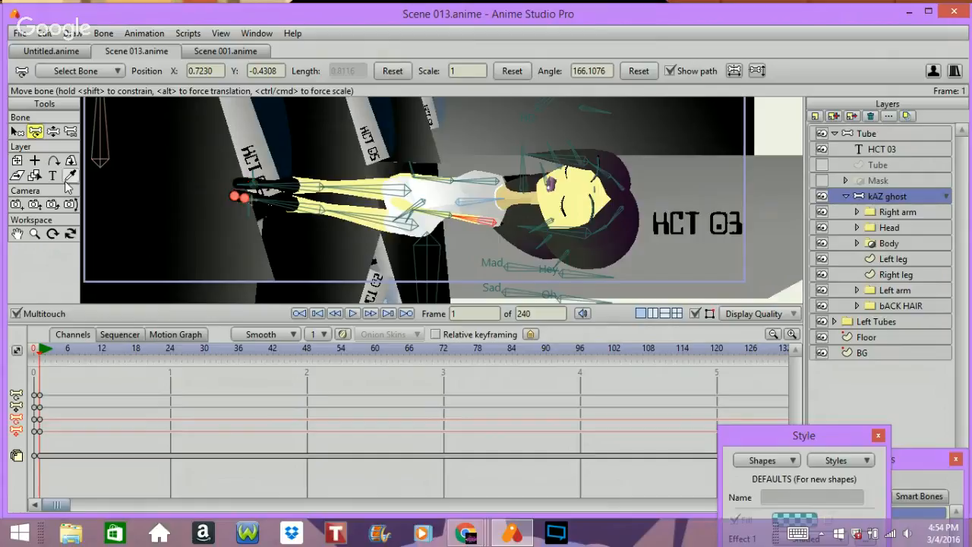
left_click(34, 234)
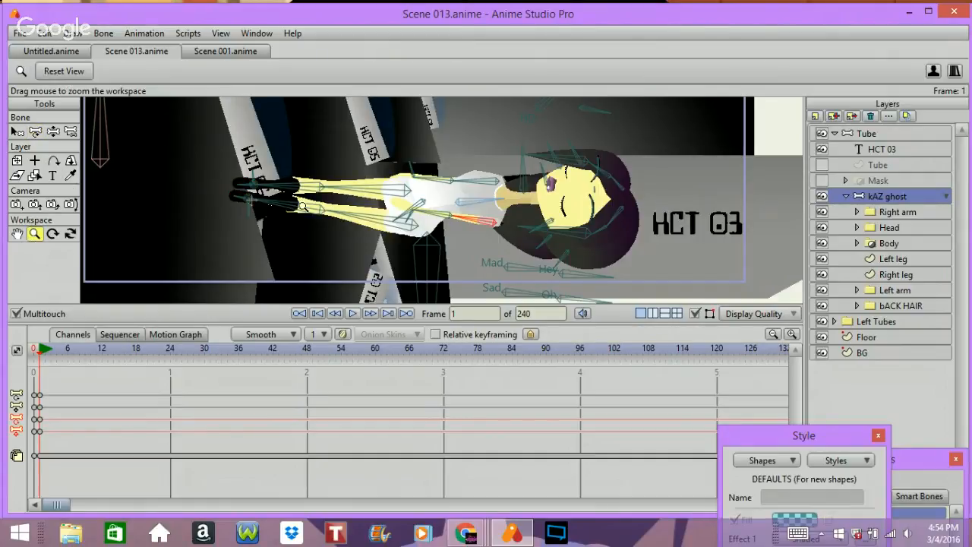
left_click_drag(309, 224, 169, 303)
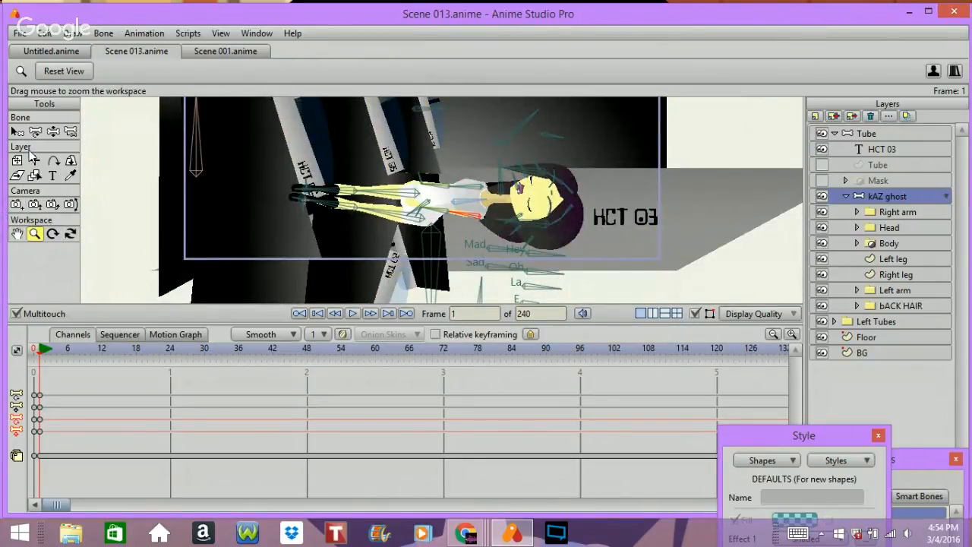
key("z")
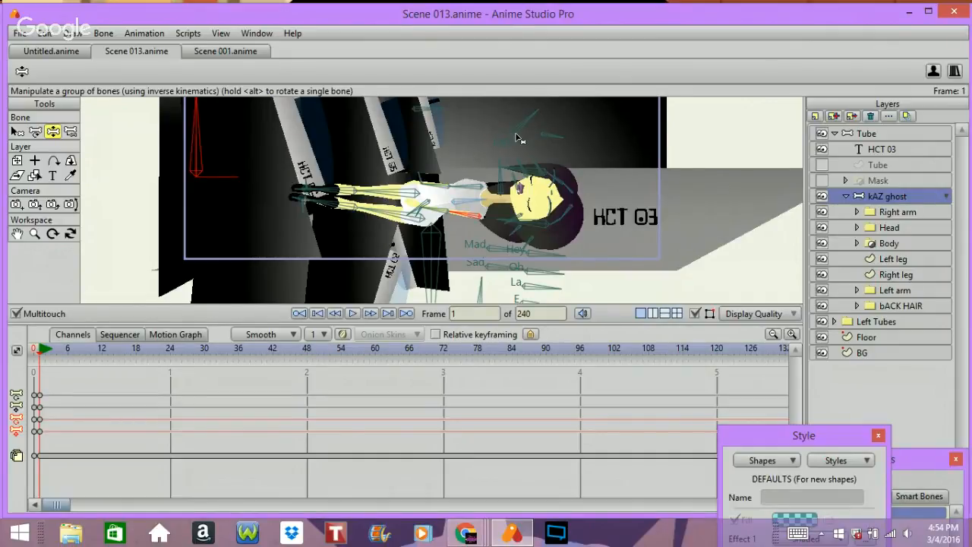
left_click_drag(518, 129, 510, 125)
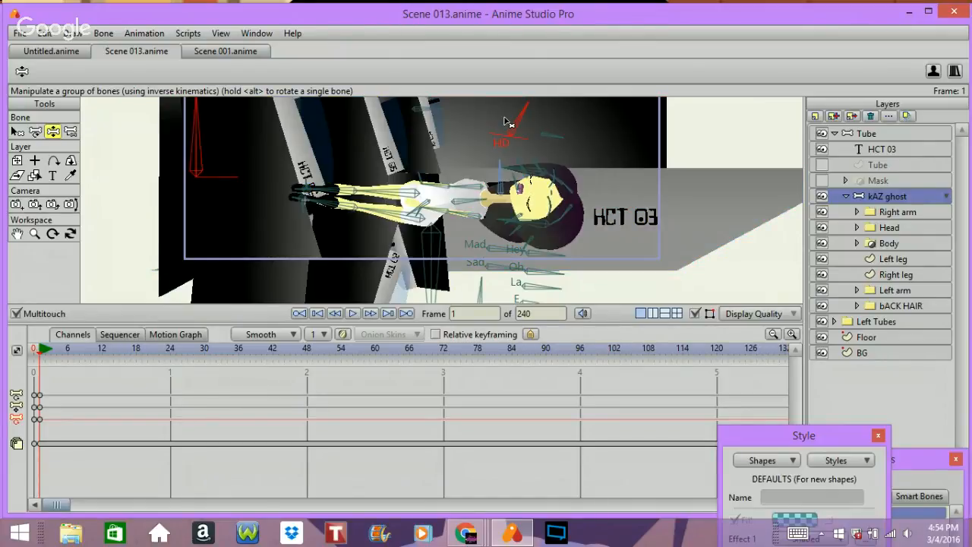
left_click(501, 180)
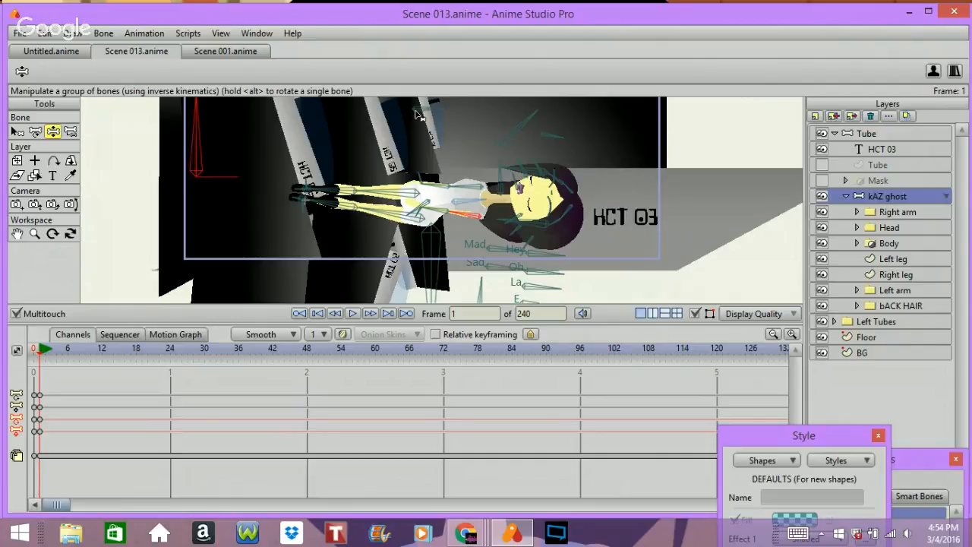
left_click_drag(427, 111, 392, 65)
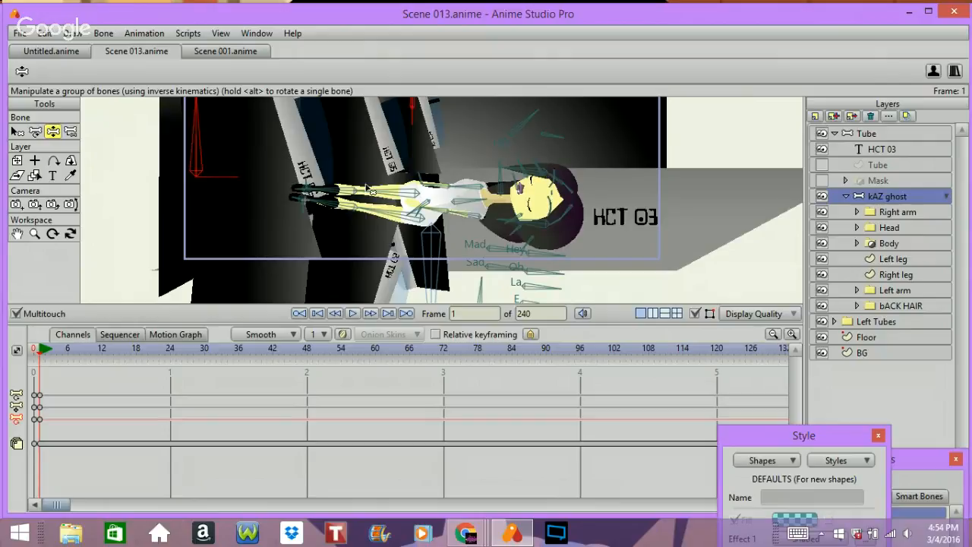
left_click(423, 211)
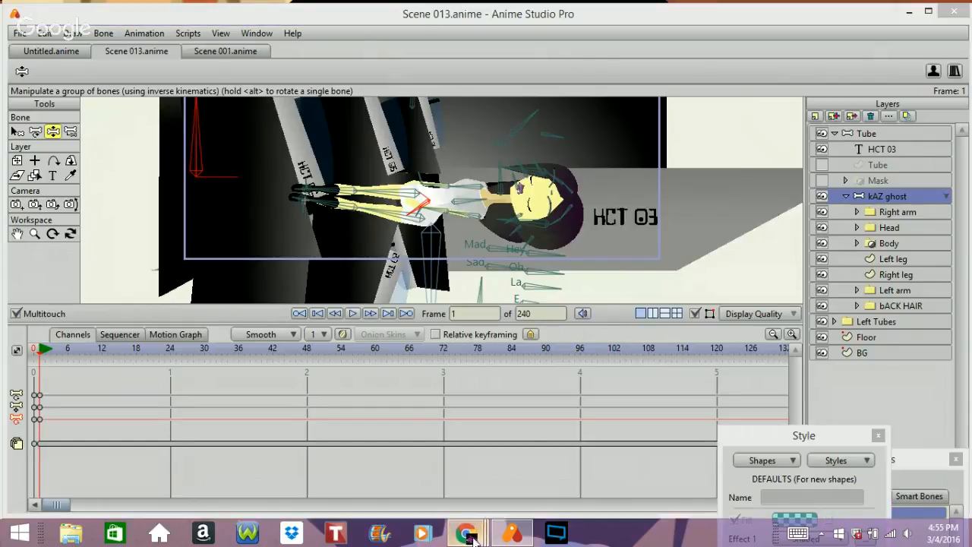
Step: Switch to Google Hangouts, toggle the broadcast microphone mute, and minimize the browser
mouse_move(465, 531)
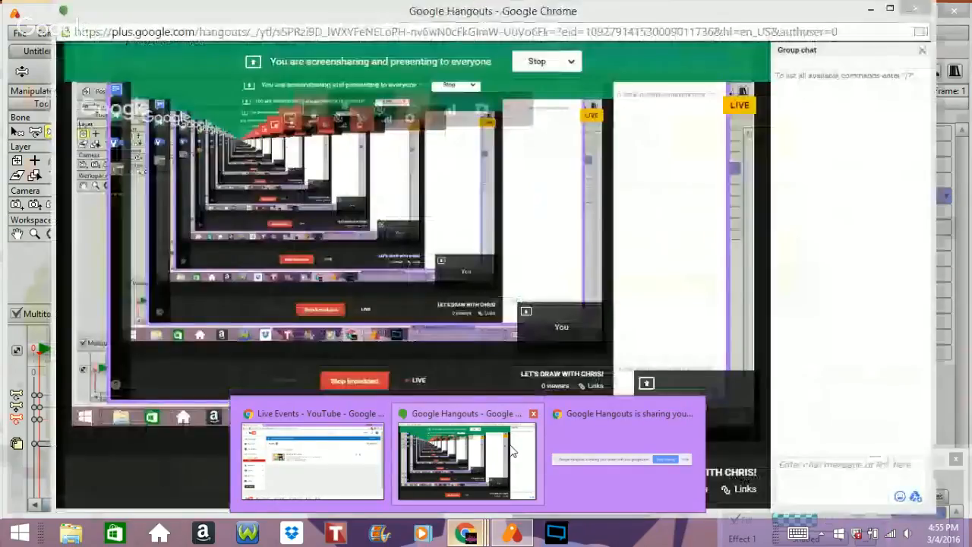
left_click(511, 451)
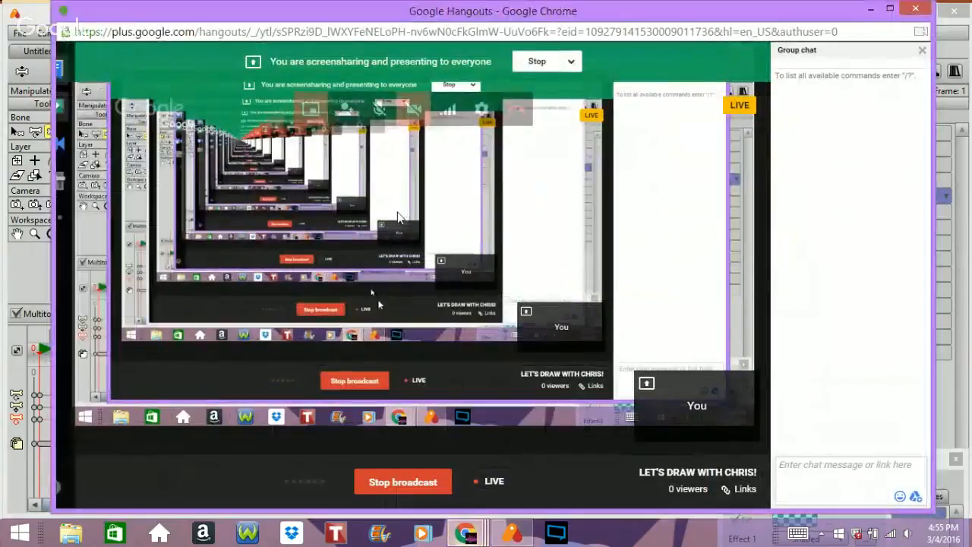
left_click(376, 111)
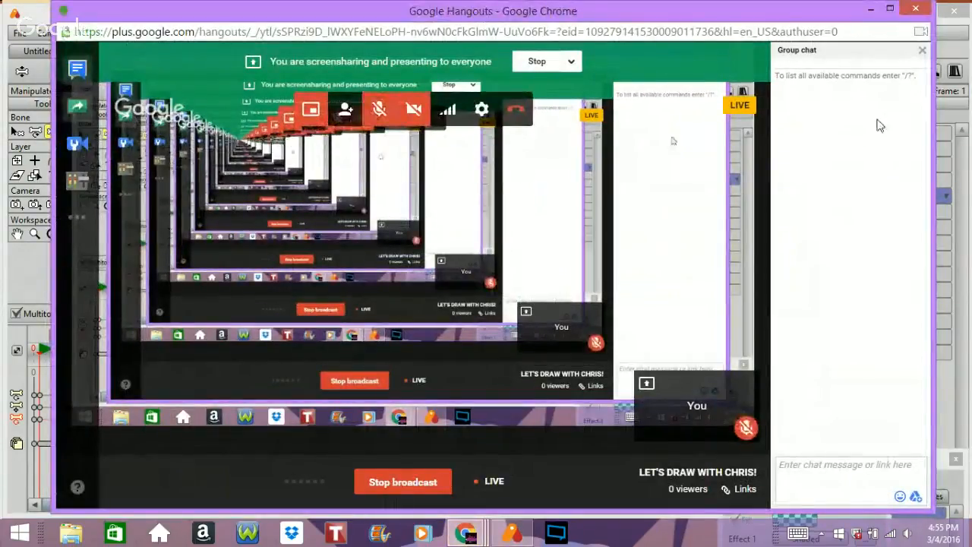
left_click(870, 7)
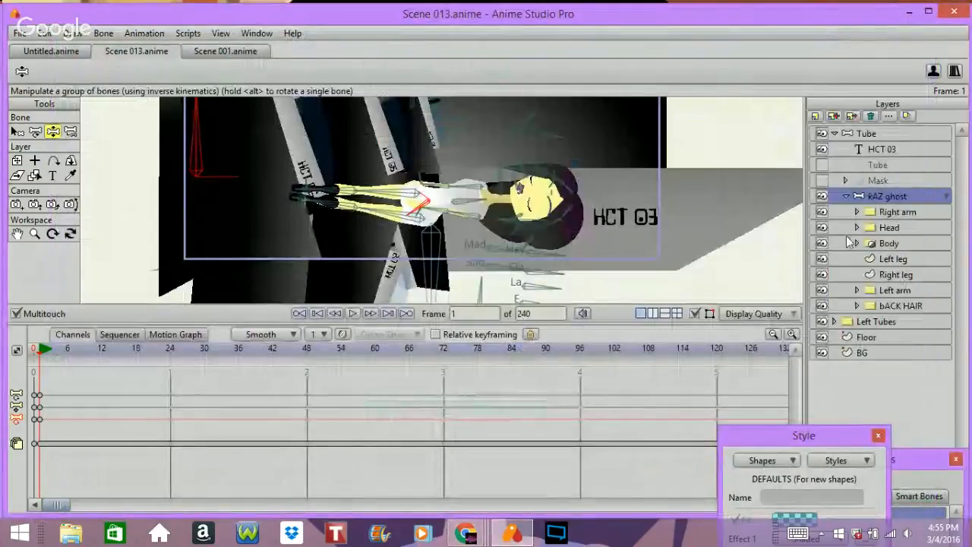
Step: Collapse the kAZ ghost layer and unhide the Tube and Mask layers
left_click(845, 196)
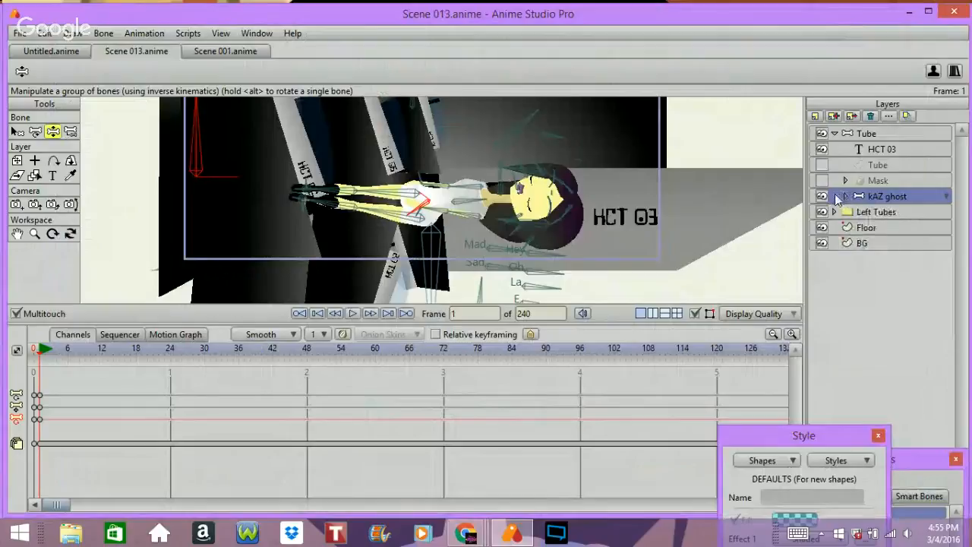
right_click(820, 186)
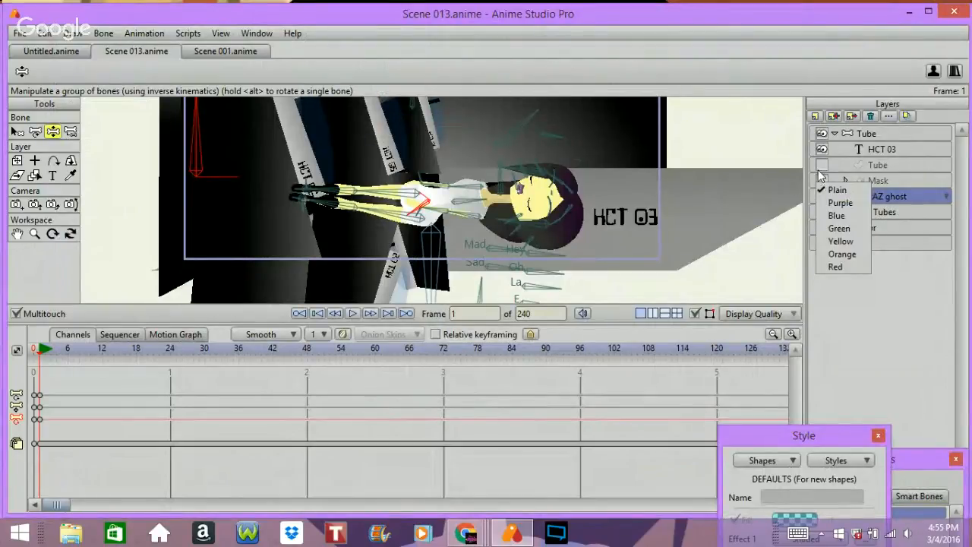
left_click(821, 166)
left_click(822, 179)
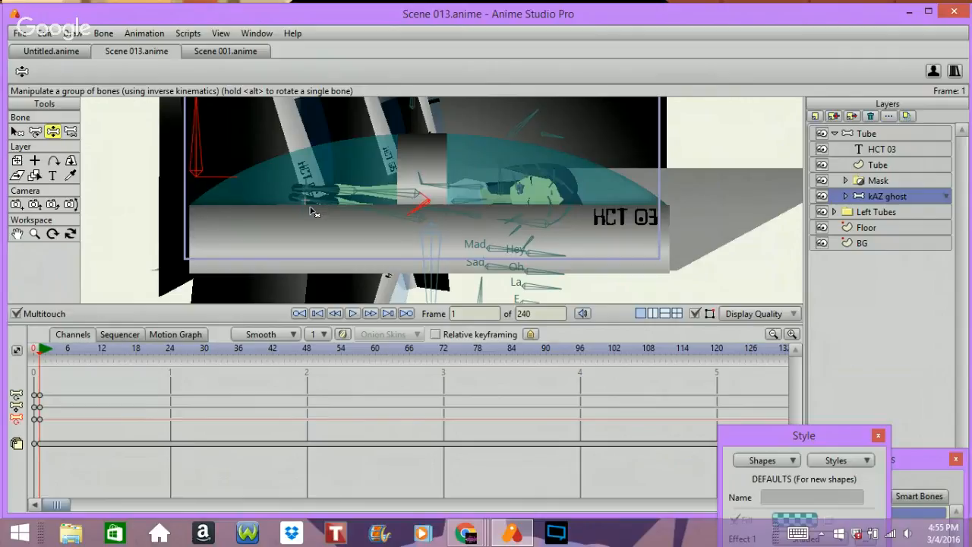
Step: Nudge the kAZ ghost's foot bone slightly with Manipulate Bones
mouse_move(312, 205)
left_mouse_down()
mouse_move(310, 217)
mouse_move(305, 209)
left_mouse_up()
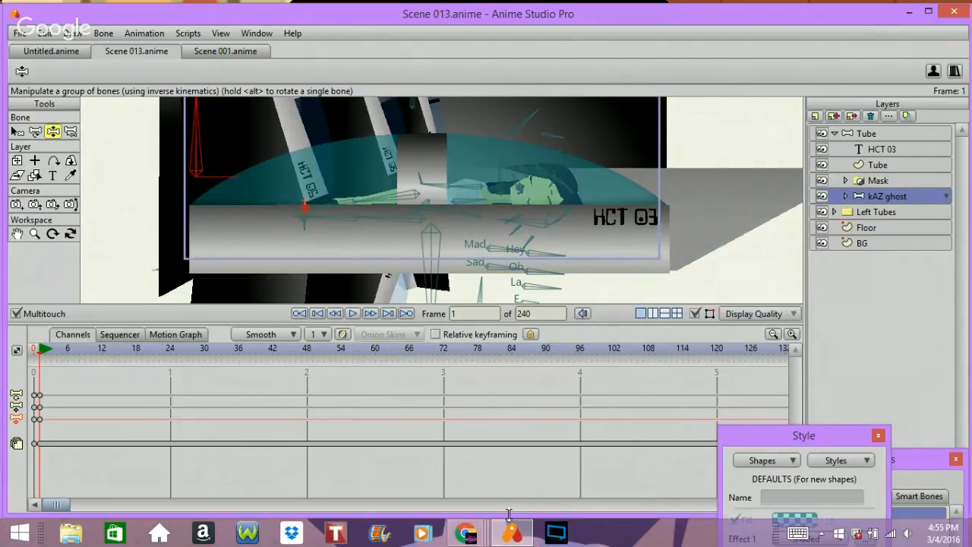
Step: Switch to Google Hangouts, toggle the broadcast microphone mute again, and minimize the browser
mouse_move(465, 533)
left_click(472, 452)
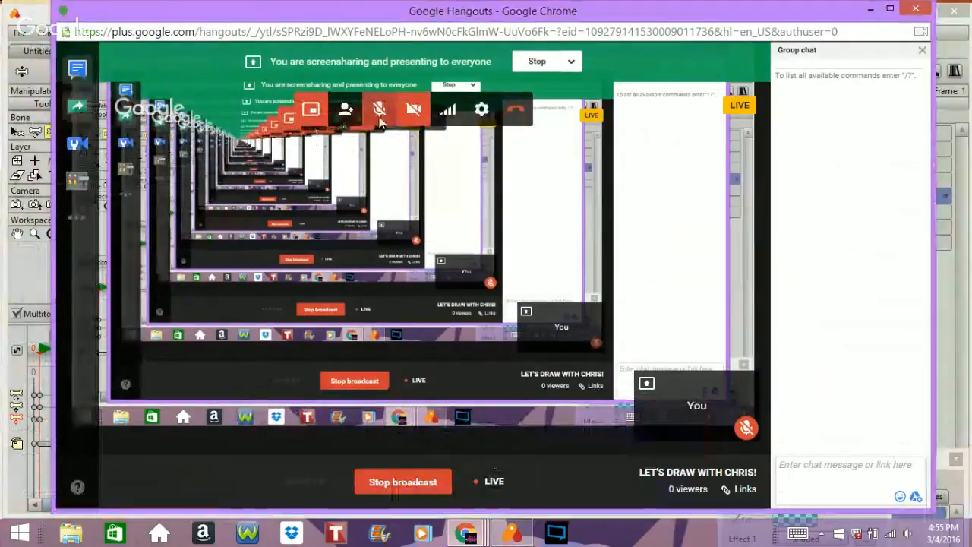
left_click(380, 111)
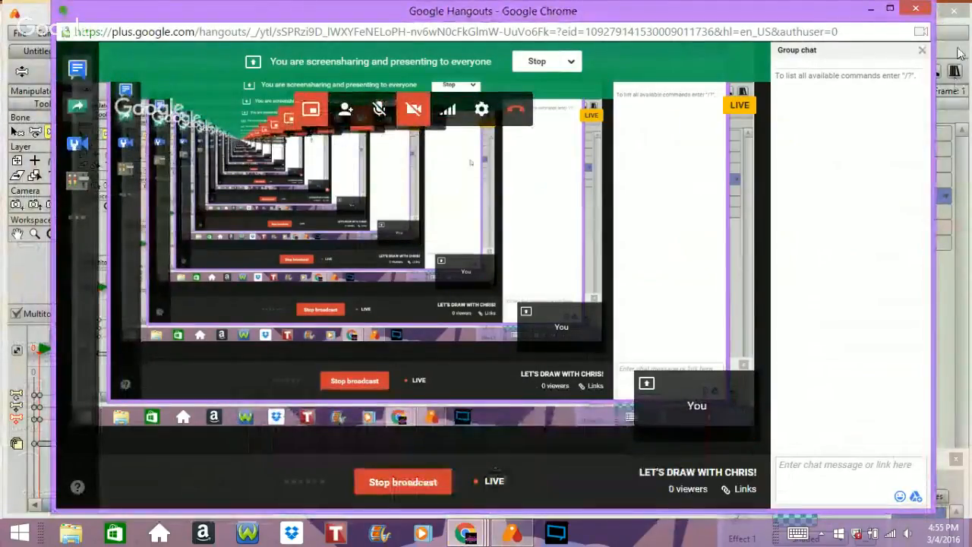
left_click(870, 10)
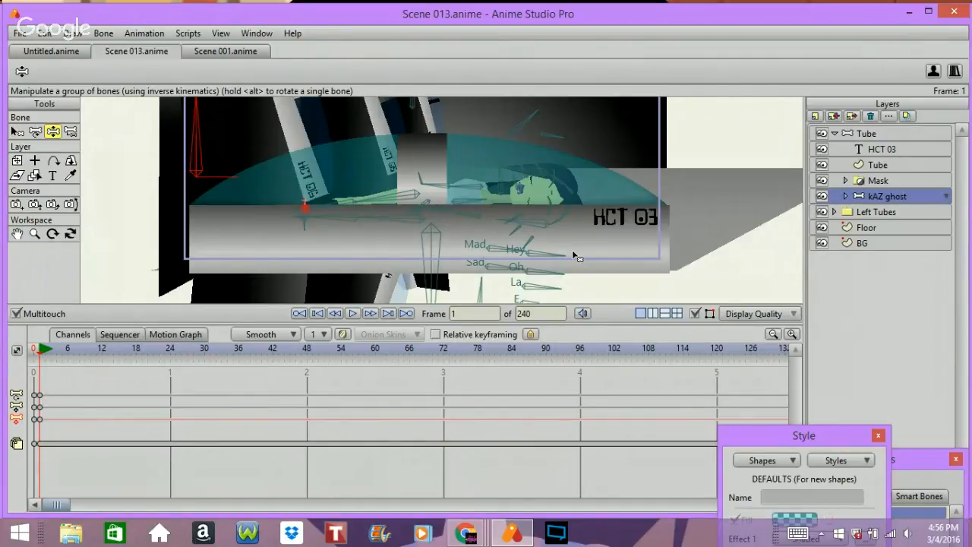
Step: Render a preview of the current frame and close the render window
key("ctrl+r")
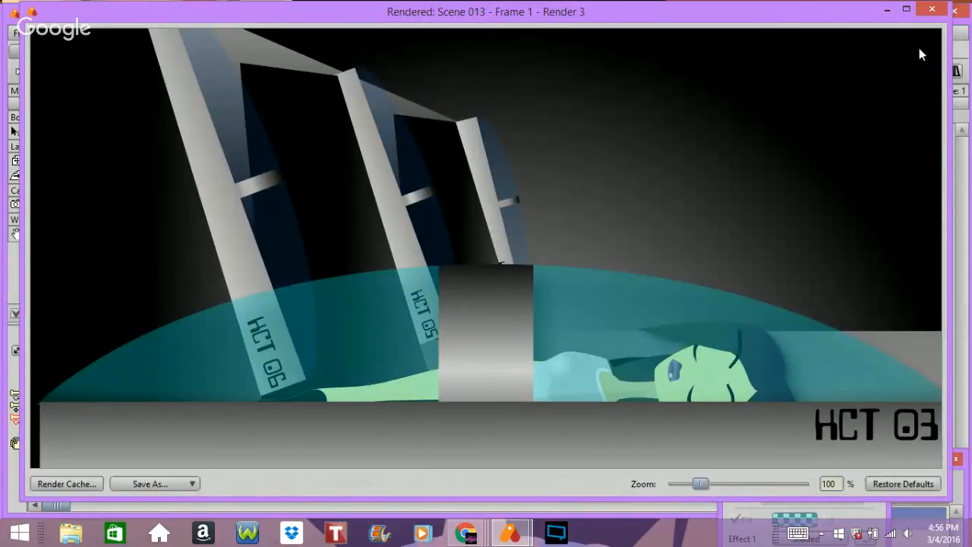
left_click(931, 9)
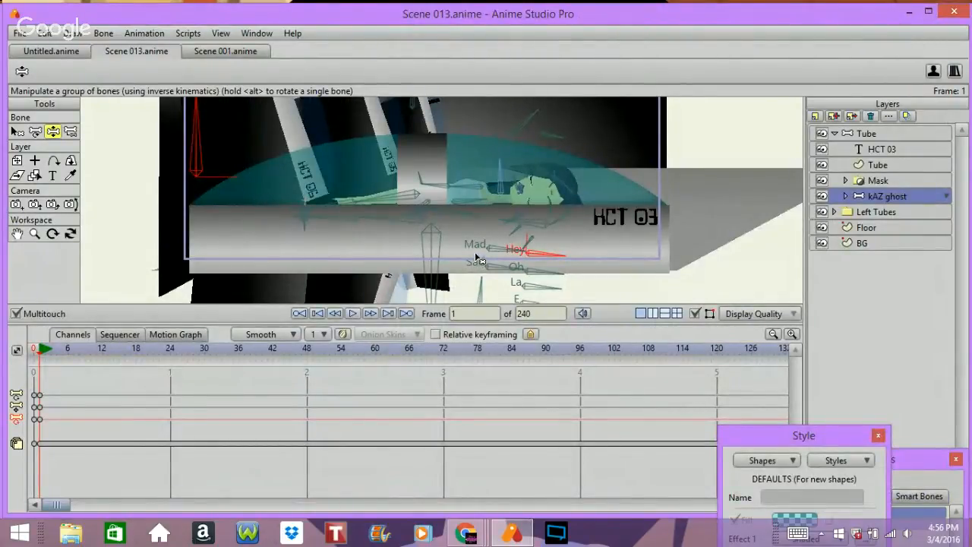
Step: Select the Tube layer and set the default keyframe interpolation to Elastic
left_click(865, 134)
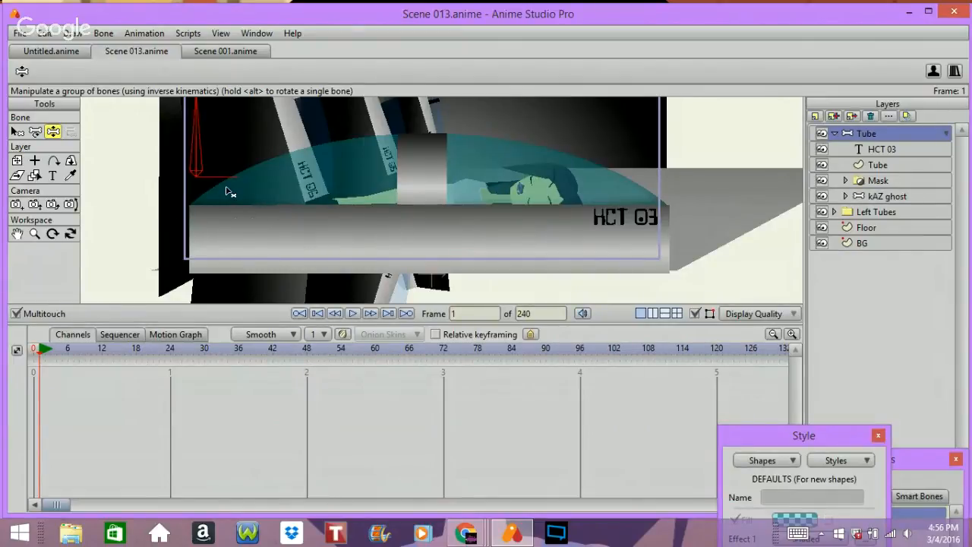
left_click(18, 235)
left_click(51, 73)
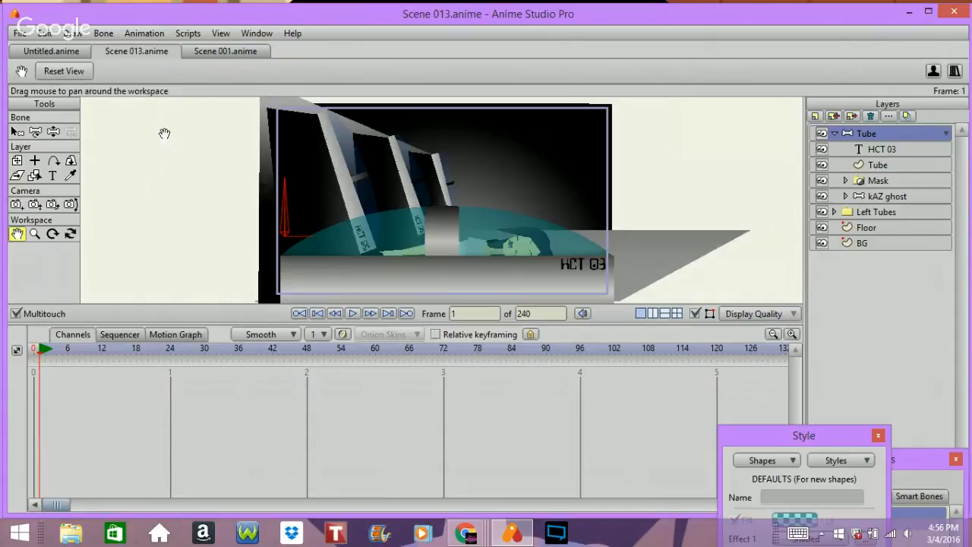
left_click(289, 335)
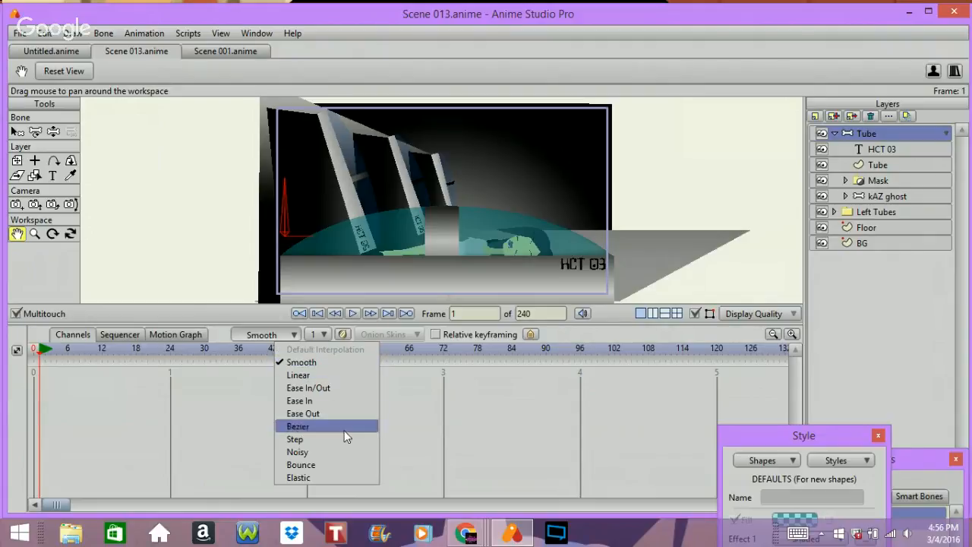
left_click(330, 477)
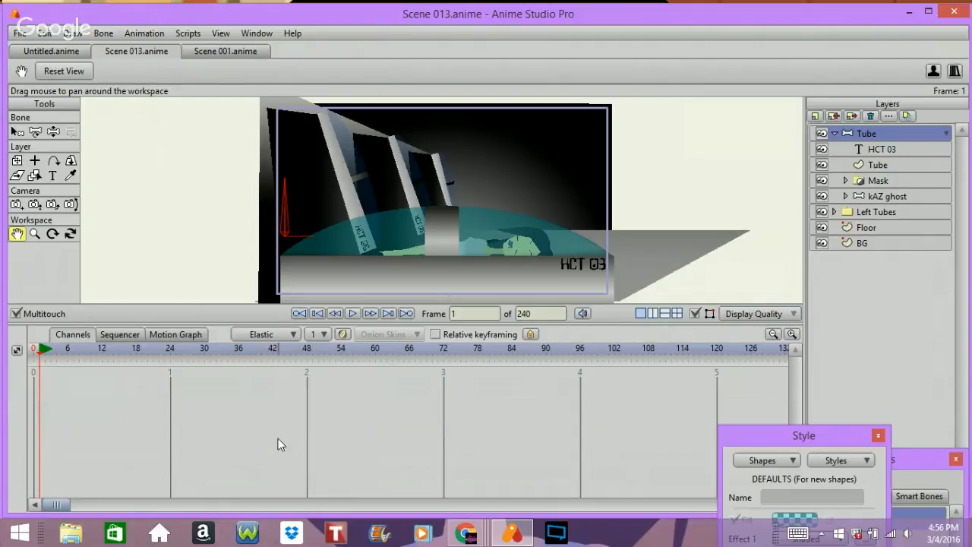
Step: Rotate the Tube layer's bone slightly with Manipulate Bones to key it at frame 1
left_click(53, 132)
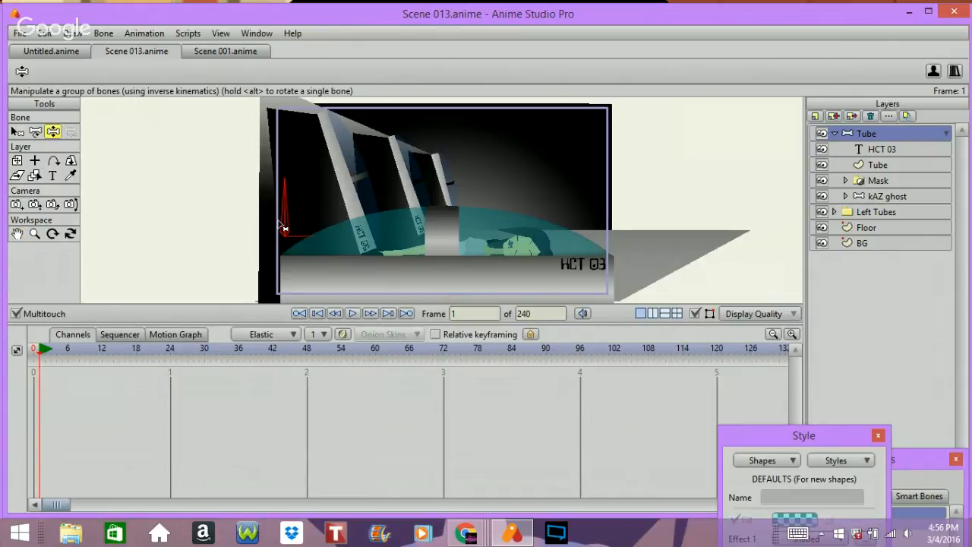
left_click_drag(284, 222, 289, 209)
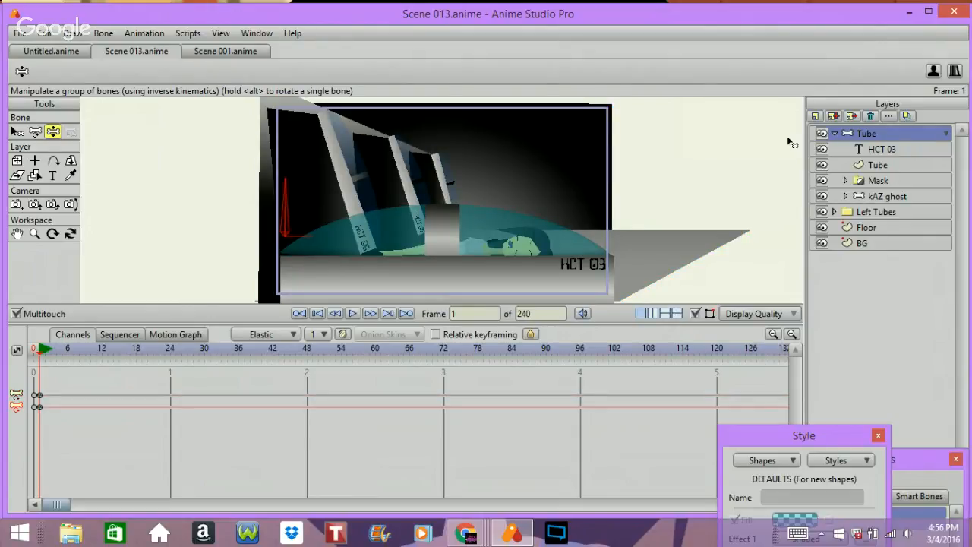
Step: Collapse the Tube group and rotate the tube's bone at frame 18
left_click(835, 133)
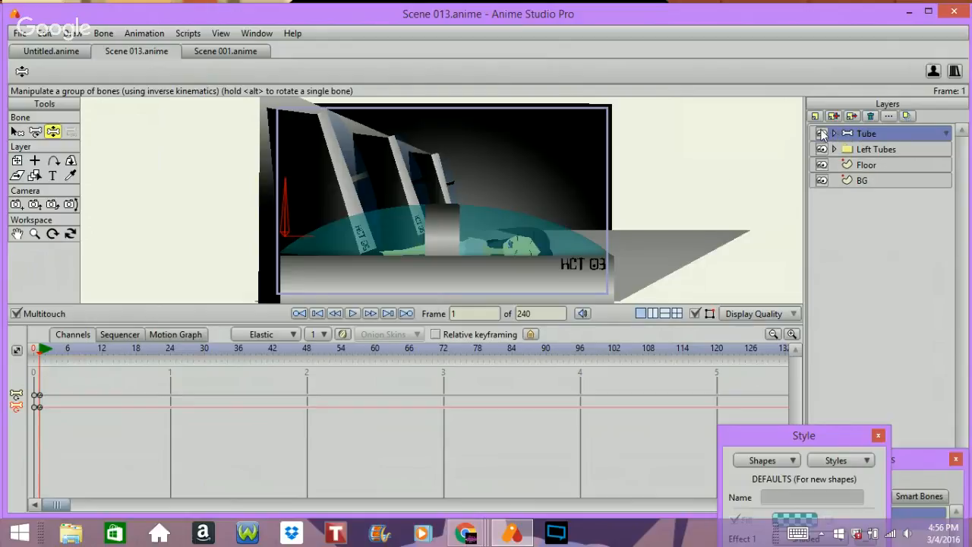
left_click(132, 348)
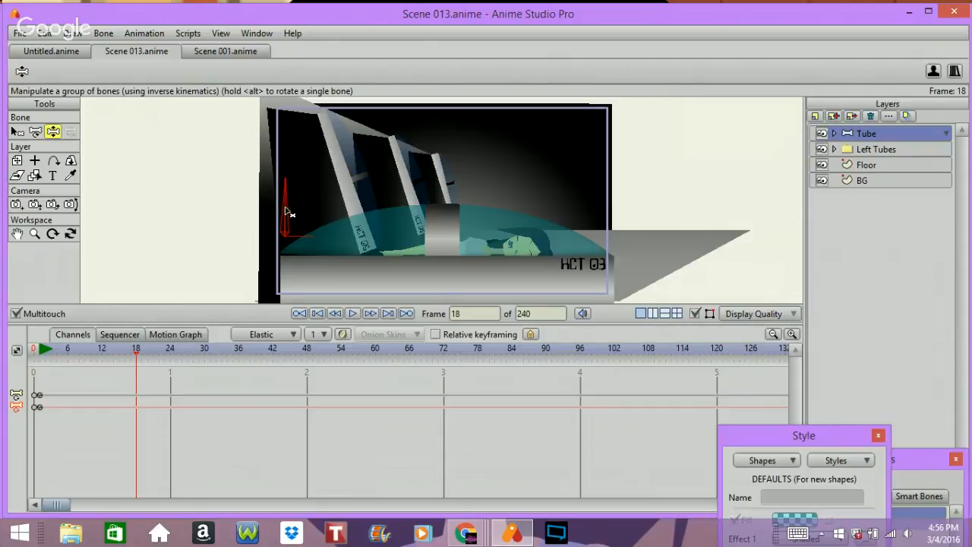
left_click_drag(287, 212, 378, 265)
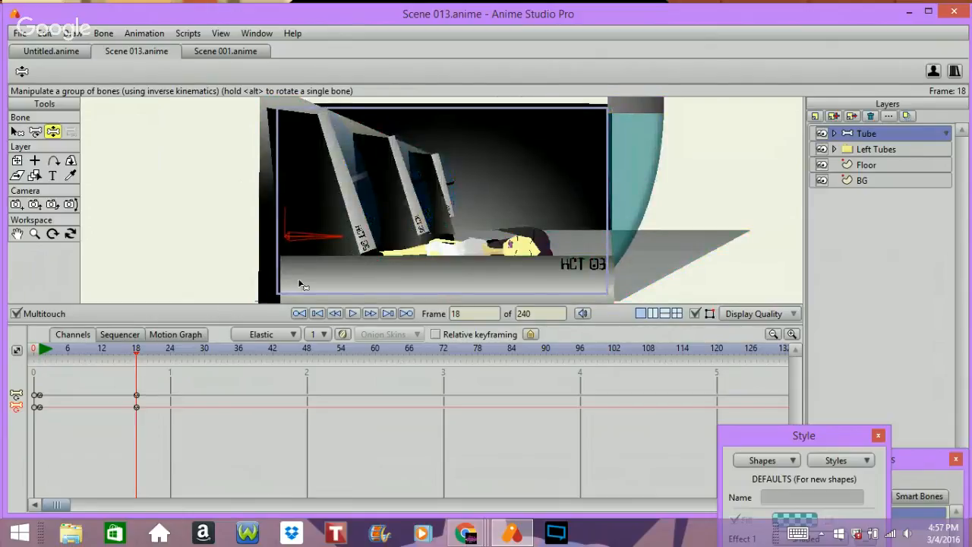
Step: Play back the tube animation from the start and stop it
left_click(300, 313)
key("Right")
key("Right")
key("Right")
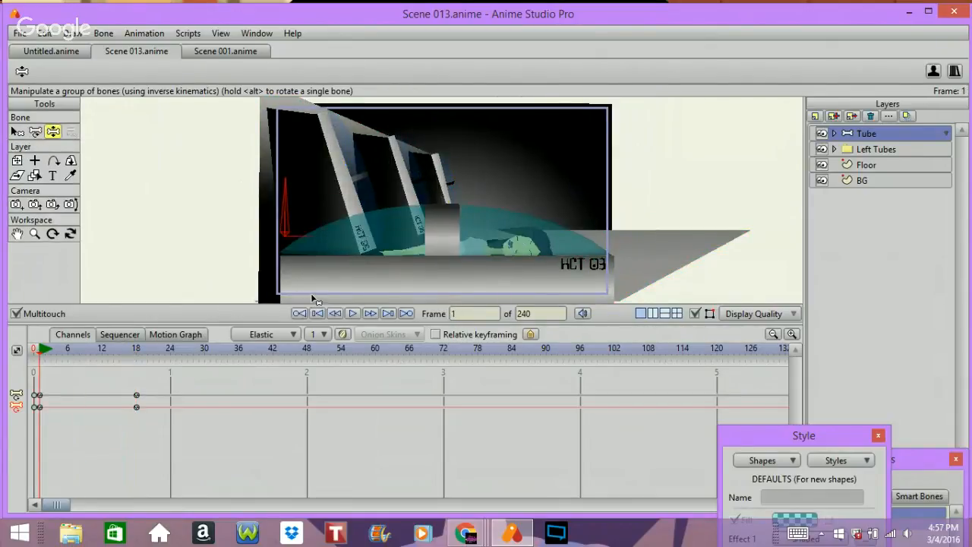
key("space")
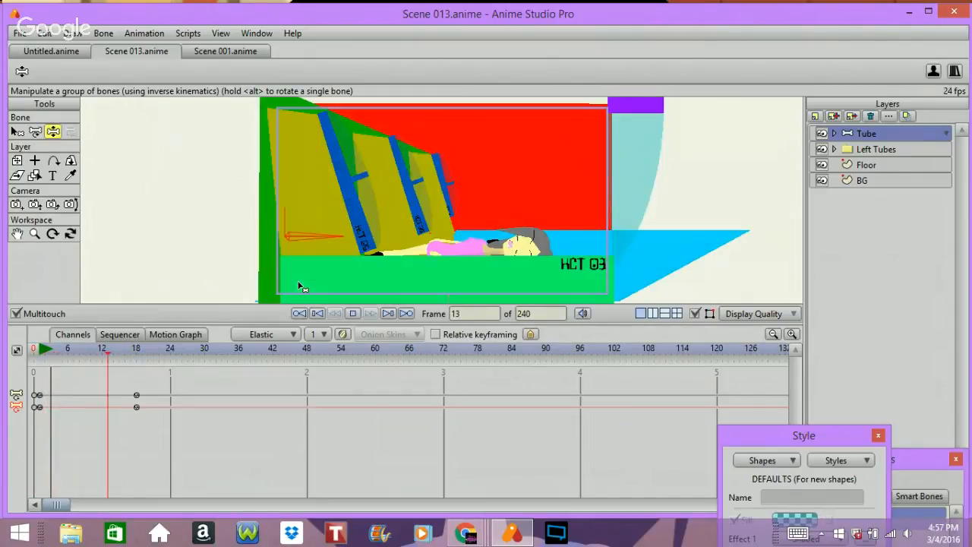
key("space")
key("Left")
key("Left")
key("Left")
key("Left")
key("Left")
key("Left")
key("Left")
key("Left")
key("Left")
key("Left")
key("Left")
key("Left")
key("Left")
key("Left")
key("Left")
key("Left")
key("Left")
key("Left")
key("Left")
key("Left")
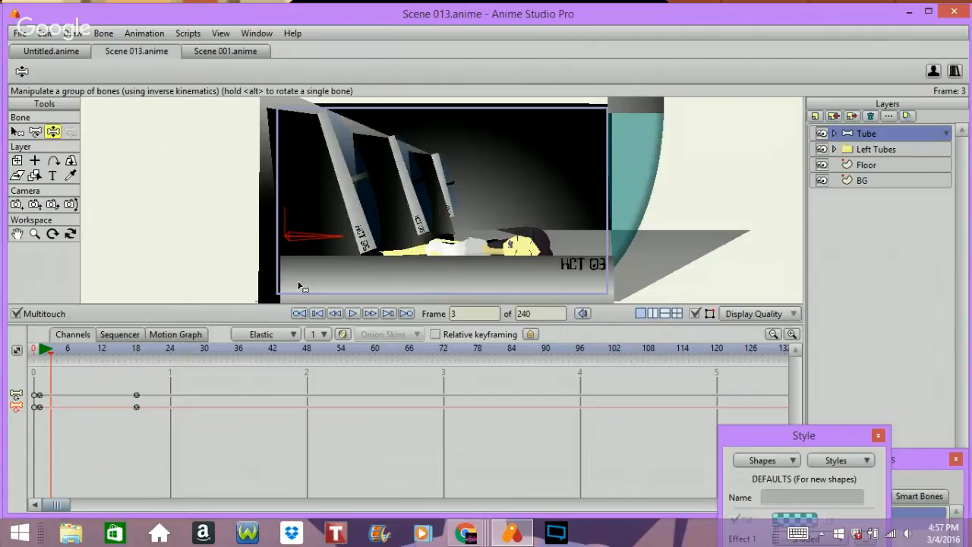
Step: Move the frame 18 bone keyframes to about frame 72 and play the result
left_click(136, 394)
left_click_drag(135, 396, 444, 363)
key("space")
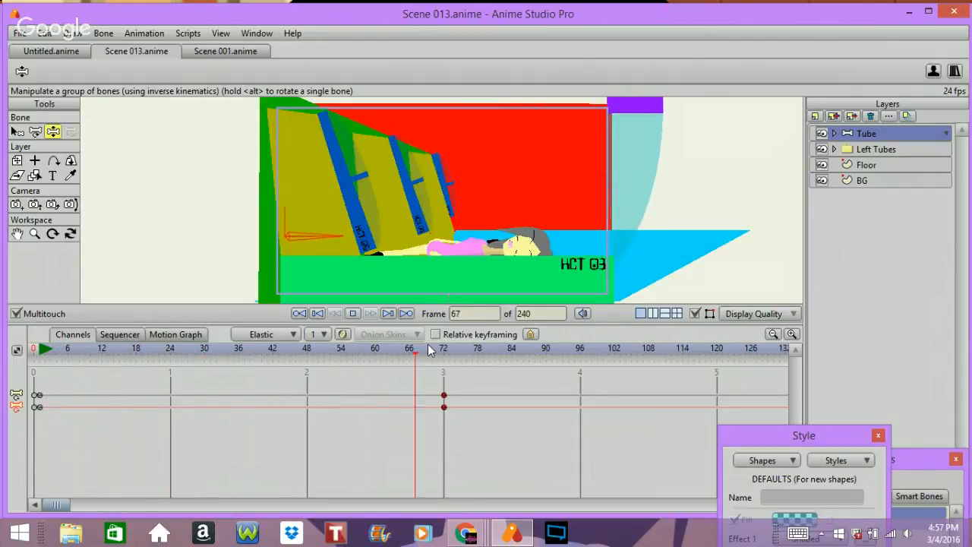
key("space")
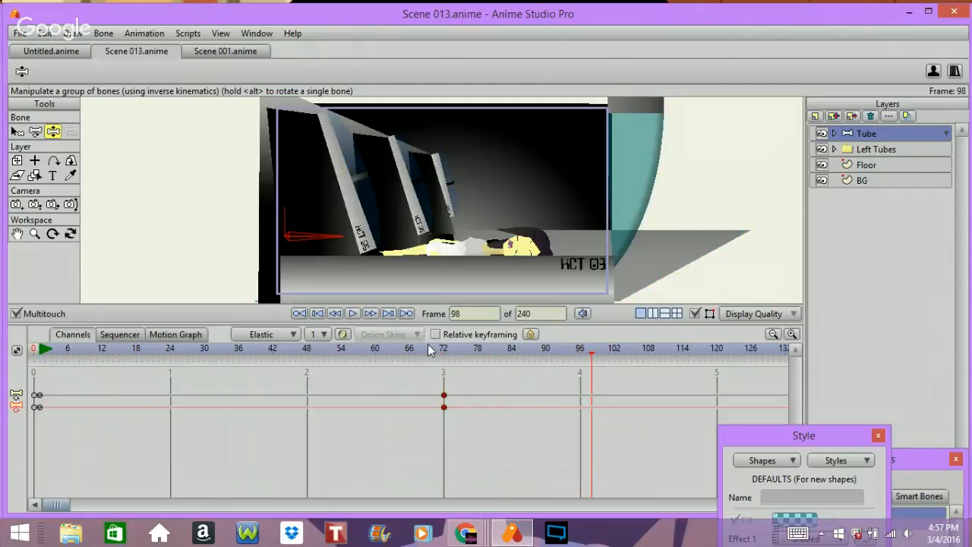
Step: Undo the tube bone keyframe changes and return to frame 0
key("ctrl+z")
key("ctrl+z")
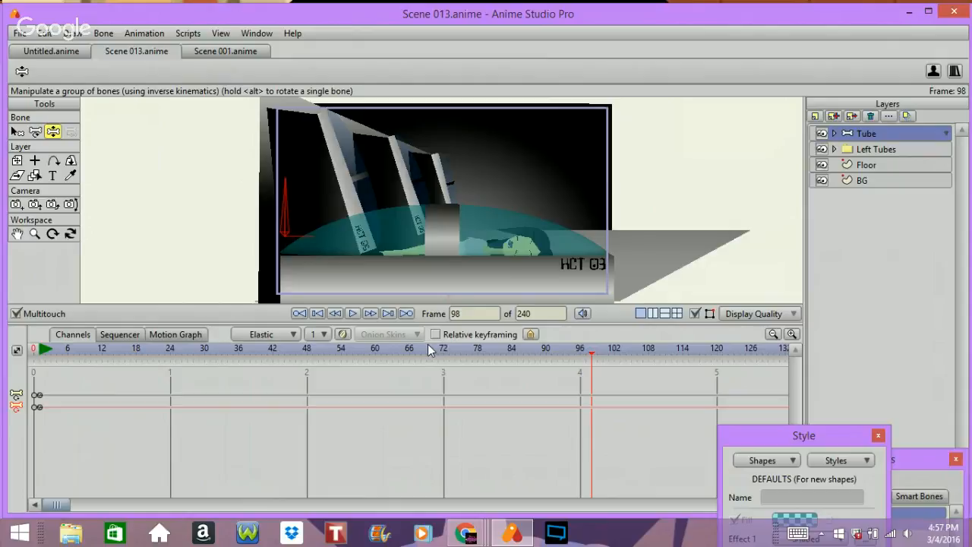
key("ctrl+z")
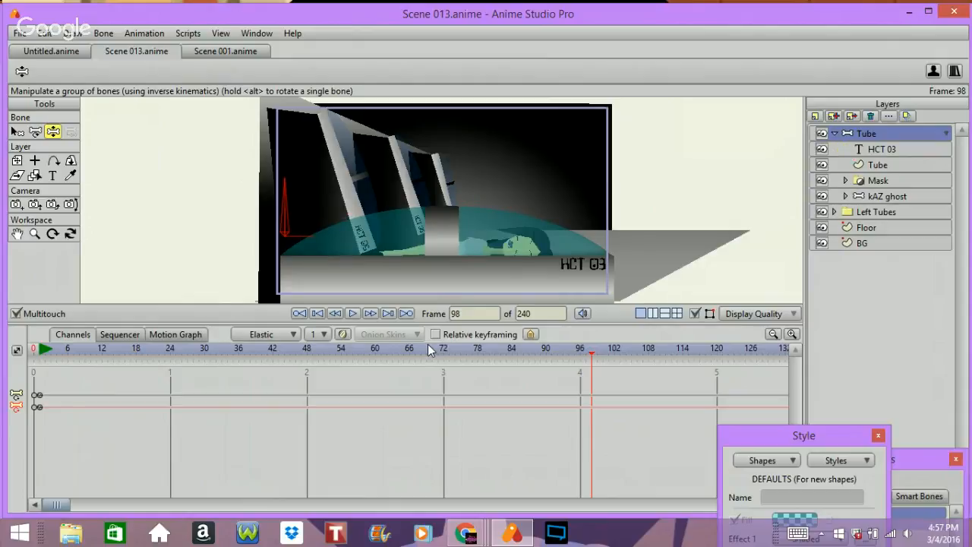
key("ctrl+z")
key("Left")
key("Left")
key("Left")
key("Left")
key("Left")
key("Left")
key("Left")
key("Left")
key("Left")
key("Left")
key("Left")
key("Left")
key("Left")
key("Left")
key("Left")
key("Left")
key("Left")
key("Left")
key("Left")
key("Left")
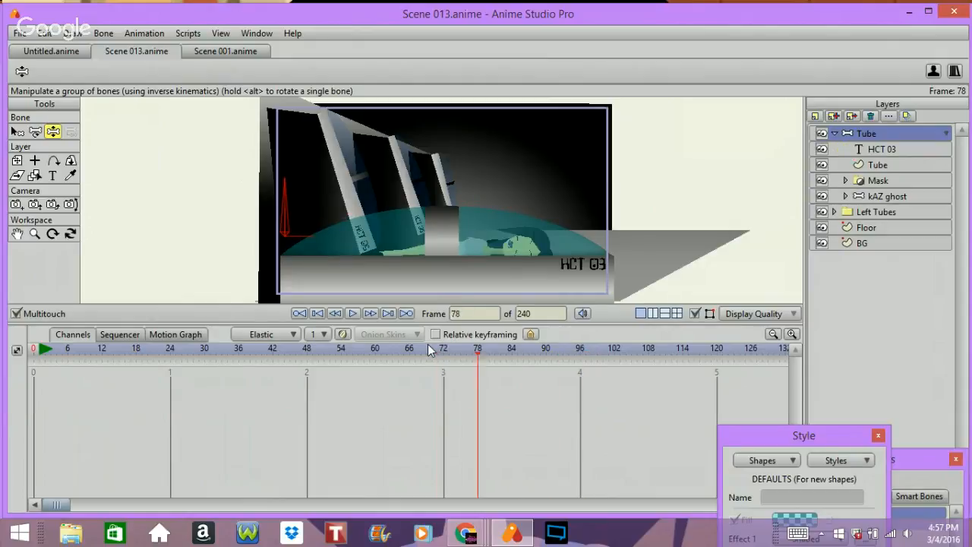
key("Left")
key("Left")
key("Left")
key("Left")
key("Left")
key("Left")
key("Left")
key("Left")
key("Left")
key("Left")
key("Left")
key("Left")
key("Left")
key("Left")
key("Left")
key("Left")
key("Left")
key("Left")
key("Left")
key("Left")
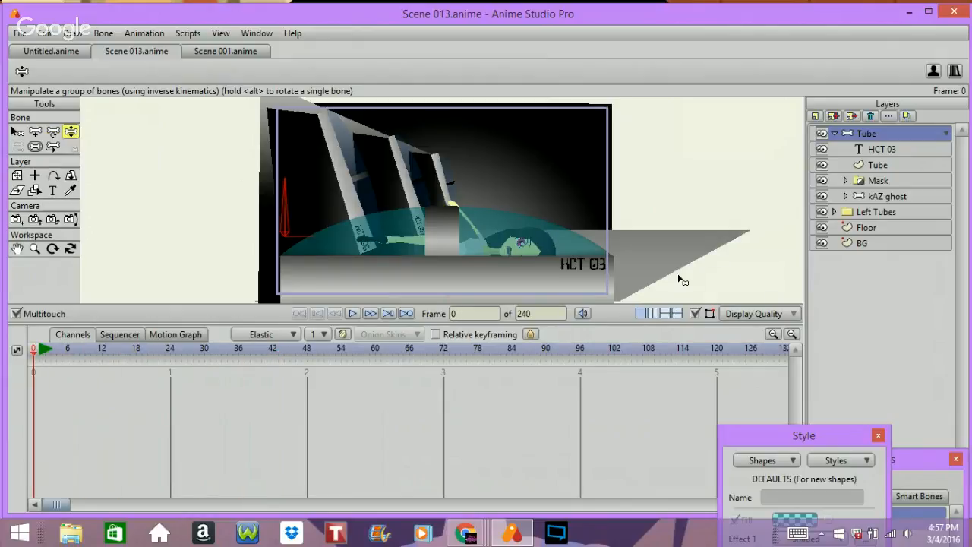
Step: Set the default interpolation to Linear and key the tube's bone at frame 1
left_click(258, 335)
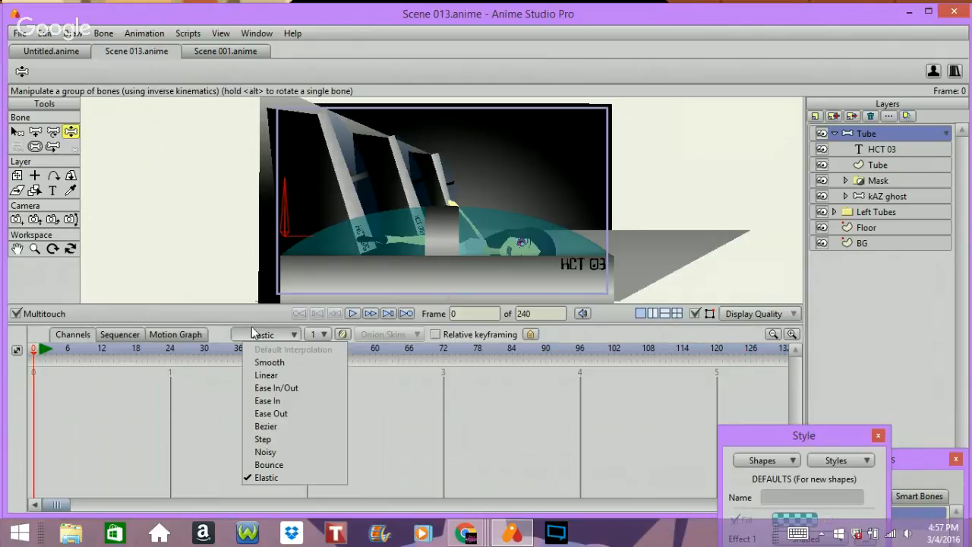
left_click(274, 375)
key("ctrl+Right")
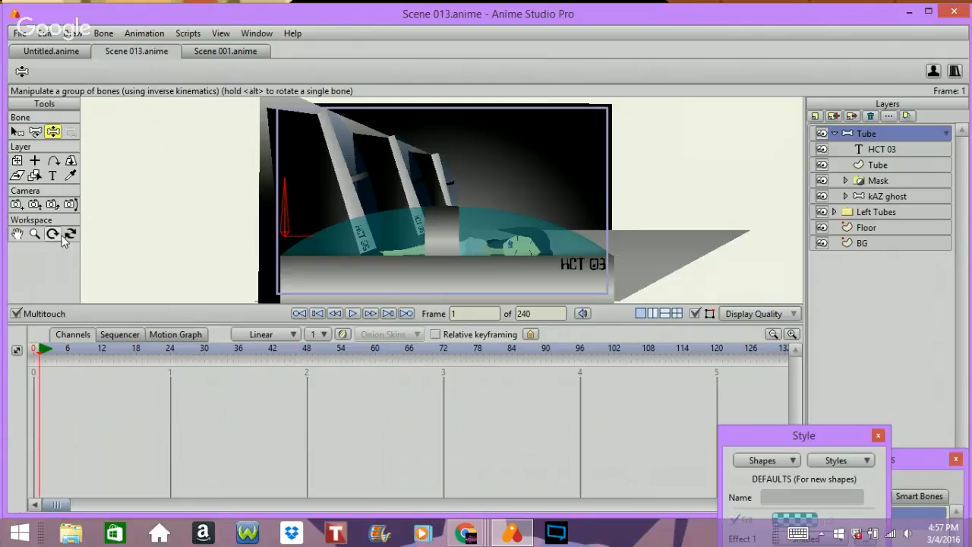
left_click(282, 221)
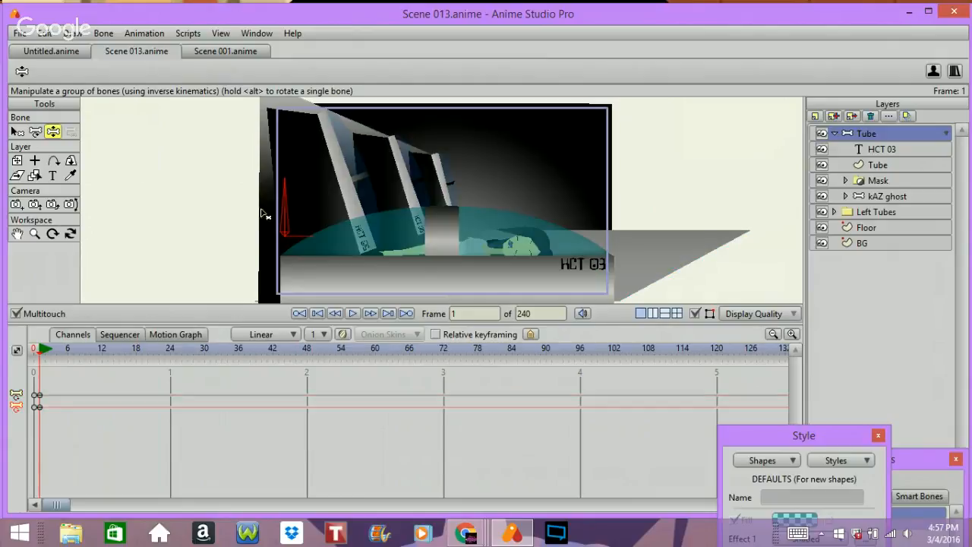
Step: Rotate the tube's bone at frame 18 to tilt the tube, then return to frame 1
key("ctrl+Right")
key("ctrl+Right")
key("ctrl+Right")
key("ctrl+Right")
key("ctrl+Right")
key("ctrl+Right")
key("ctrl+Right")
key("ctrl+Right")
key("ctrl+Right")
key("ctrl+Right")
key("ctrl+Right")
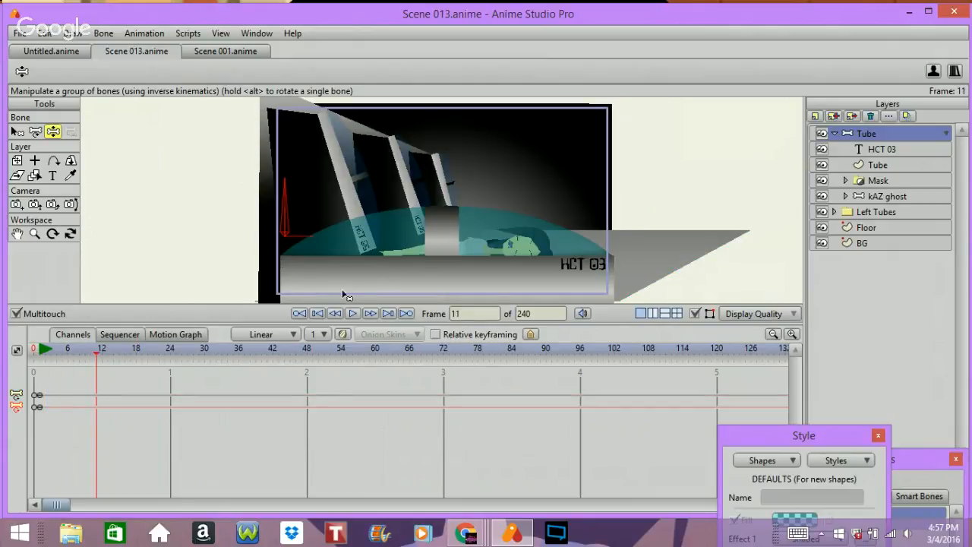
key("ctrl+Right")
key("ctrl+Right")
key("ctrl+Right")
key("ctrl+Right")
key("ctrl+Right")
key("ctrl+Right")
key("ctrl+Right")
key("ctrl+Left")
left_click_drag(291, 210, 380, 245)
key("ctrl+Left")
key("ctrl+Left")
key("ctrl+Left")
key("ctrl+Left")
key("ctrl+Left")
key("ctrl+Left")
key("ctrl+Left")
key("ctrl+Left")
key("ctrl+Left")
key("ctrl+Left")
key("ctrl+Left")
key("ctrl+Left")
key("ctrl+Left")
key("ctrl+Left")
key("ctrl+Left")
key("ctrl+Left")
key("ctrl+Left")
key("ctrl+Left")
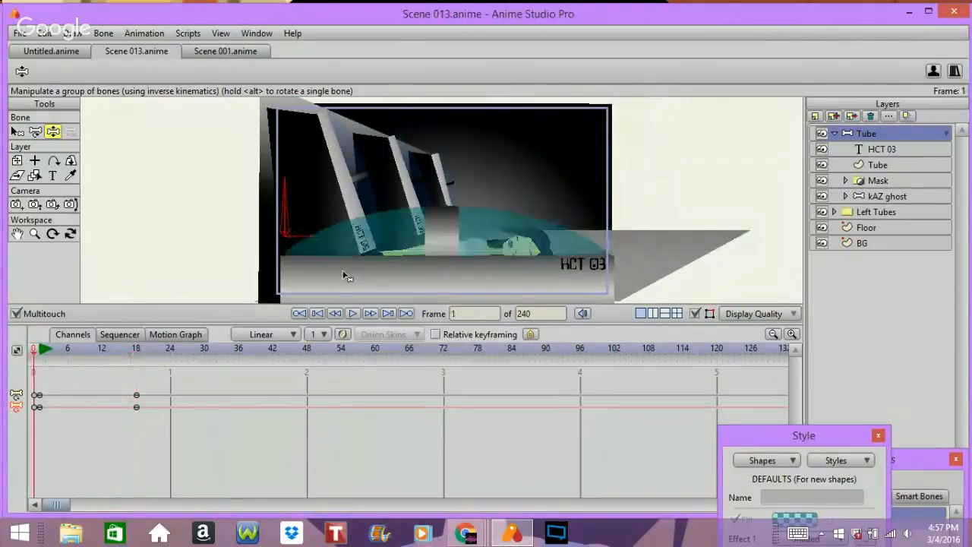
Step: Play back the tube's tilt animation several times
key("space")
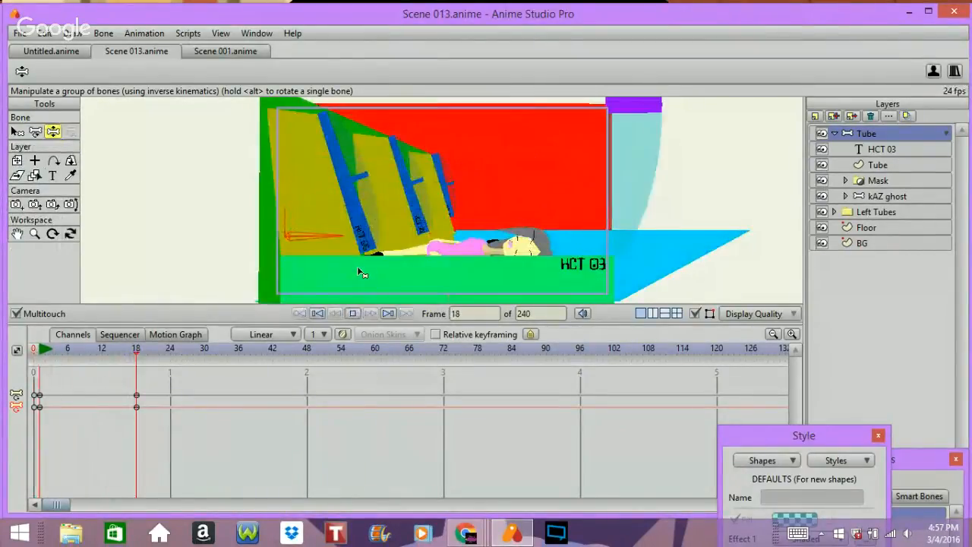
key("space")
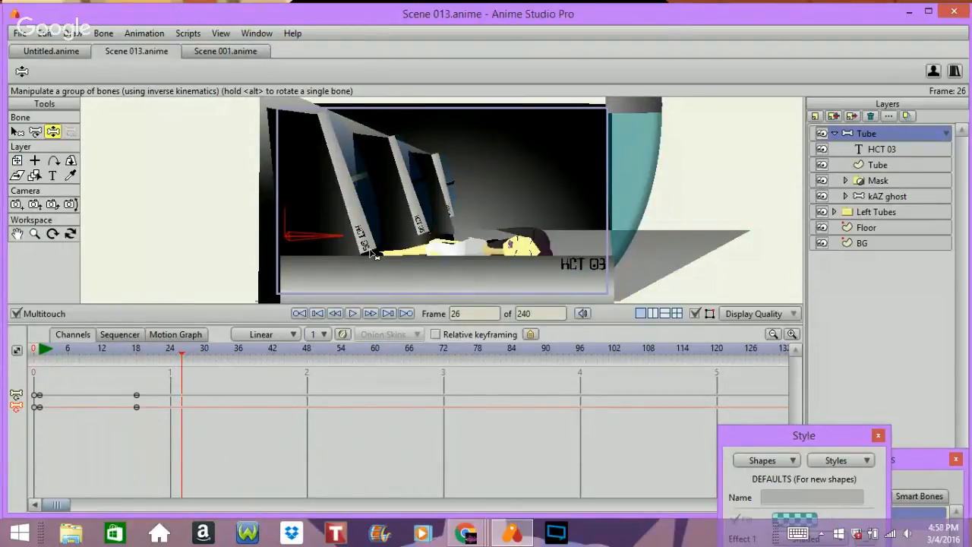
key("shift+ctrl+Left")
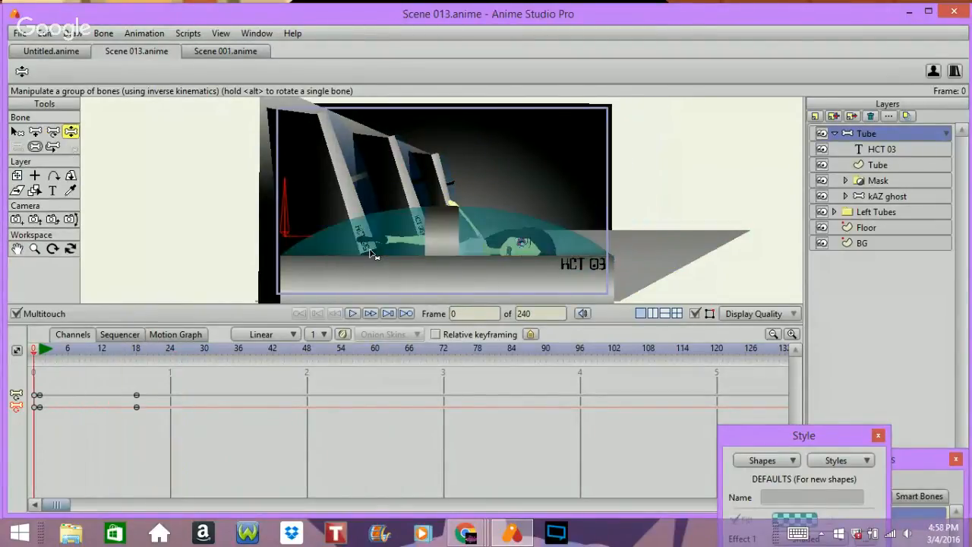
key("space")
key("space")
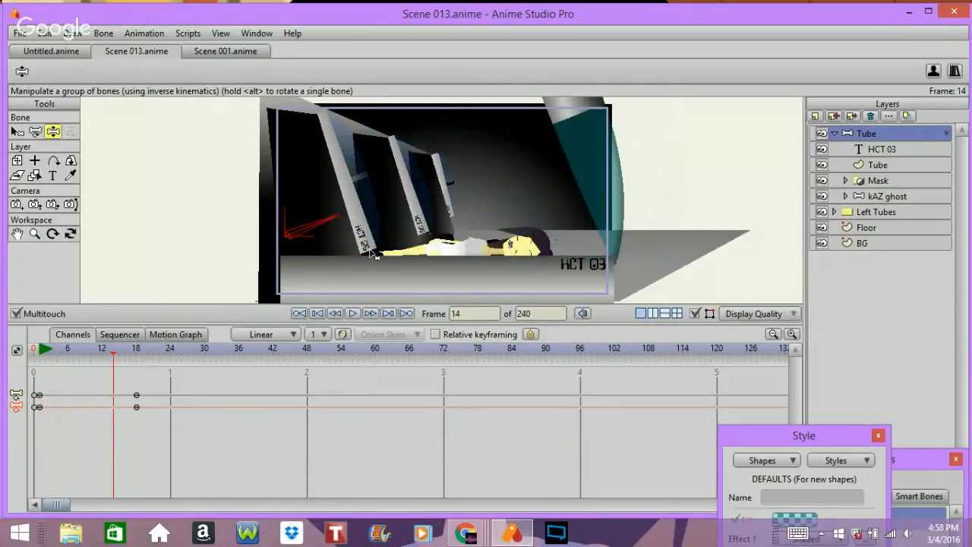
key("space")
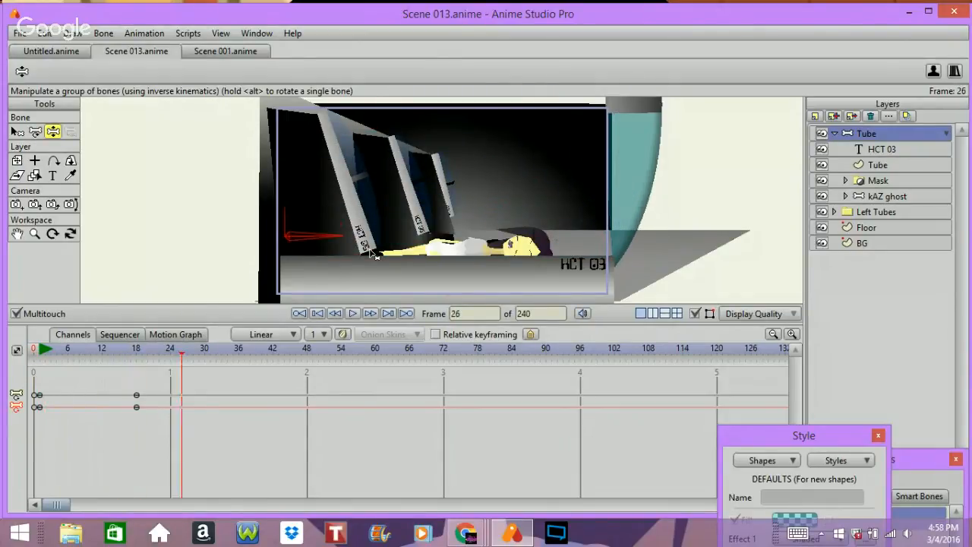
key("ctrl+Left")
key("Left")
key("Left")
key("Left")
key("Left")
key("Left")
key("Left")
key("Left")
key("Left")
key("Left")
key("Left")
key("Left")
key("Left")
key("Left")
key("Left")
key("Left")
key("Left")
key("Left")
key("Left")
key("Left")
key("Left")
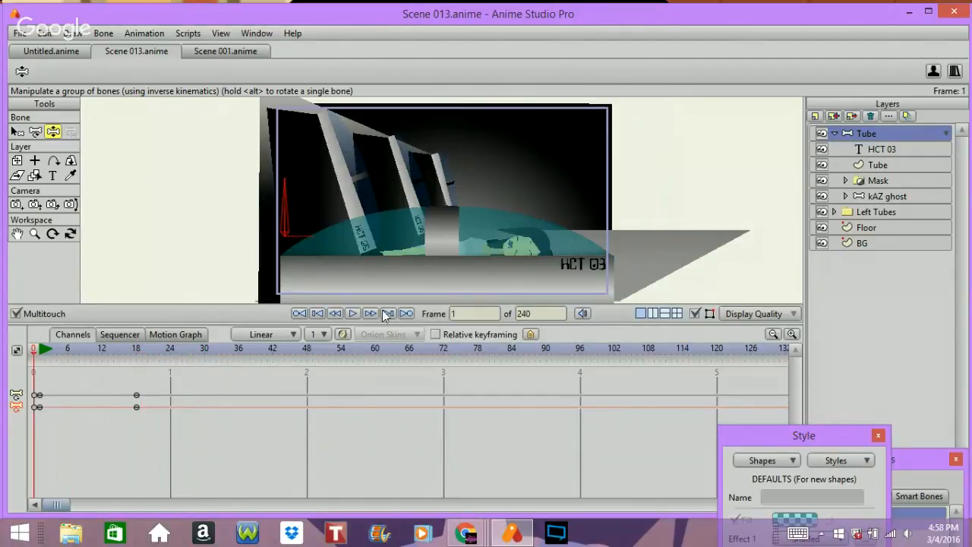
key("space")
key("space")
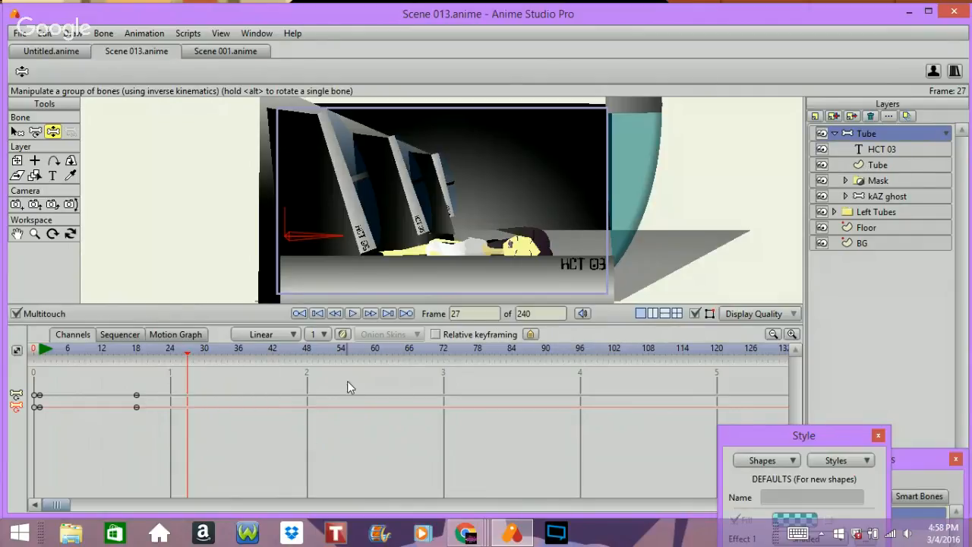
Step: Select the kAZ ghost layer at frame 48, set interpolation to Smooth, and paste keyframes there
left_click(308, 354)
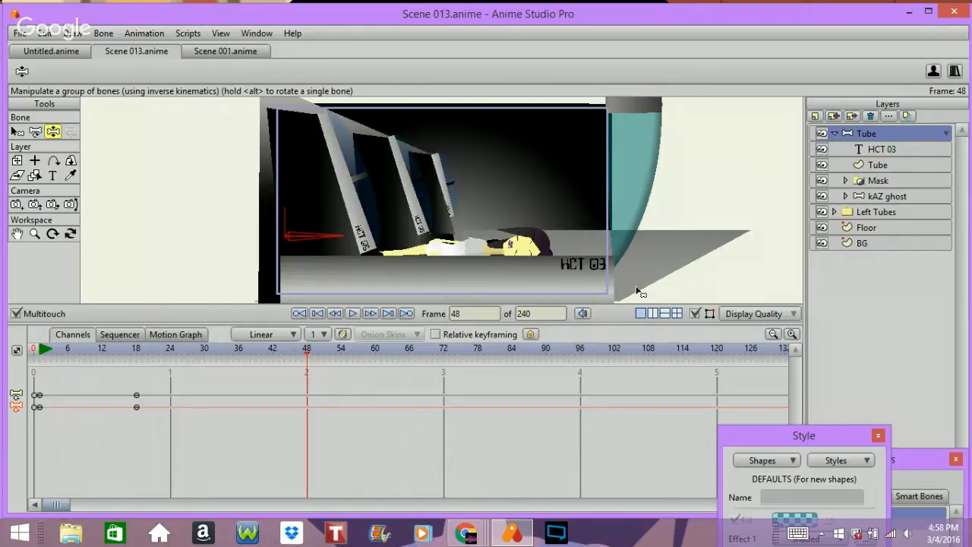
left_click(869, 198)
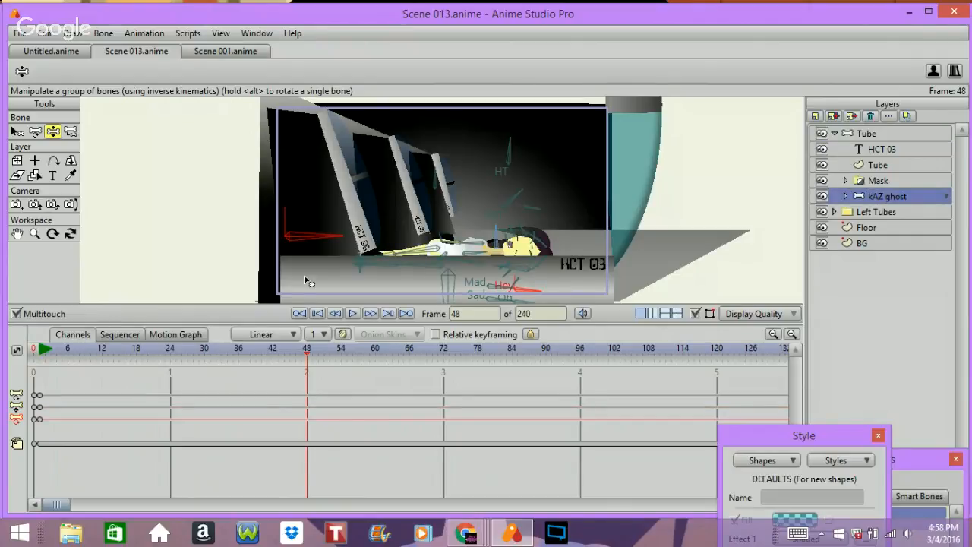
left_click(265, 336)
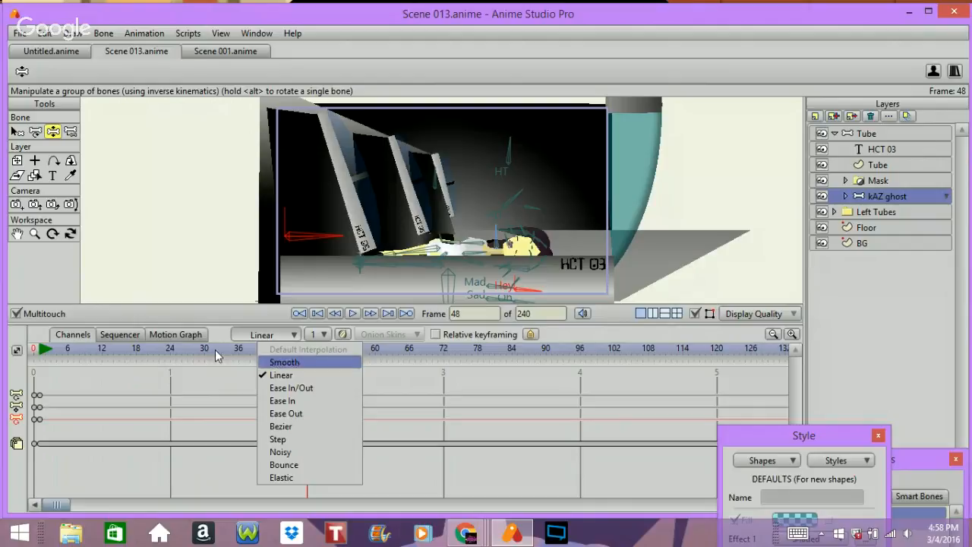
left_click(297, 361)
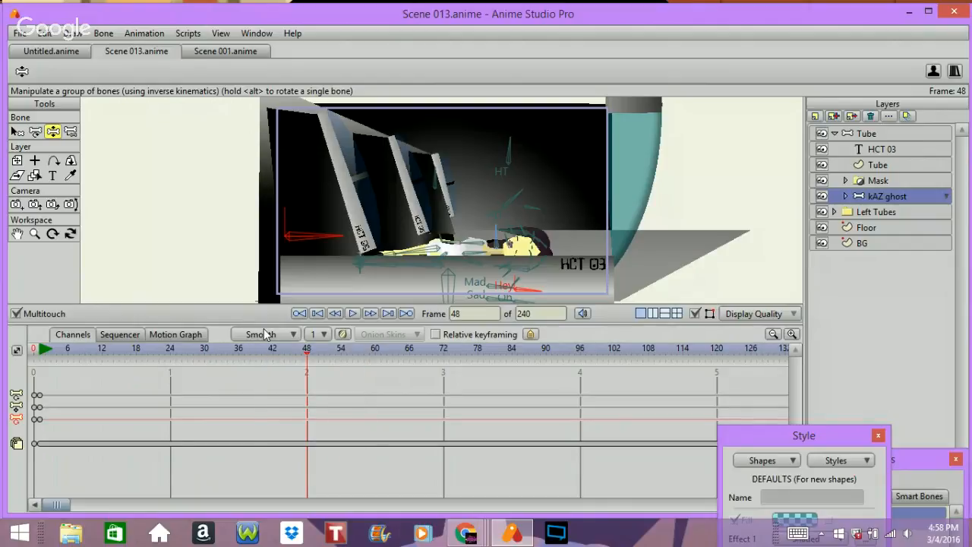
key("ctrl+v")
Step: At frame 54, rotate the ghost's bones to raise her upright and switch to the Translate Bone tool
key("Right")
key("Right")
key("Right")
key("Right")
key("Right")
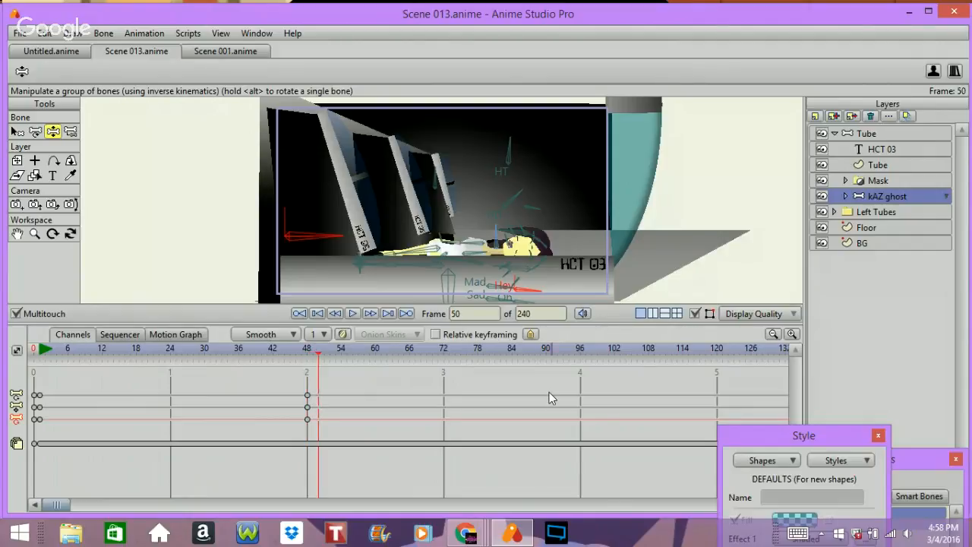
key("Right")
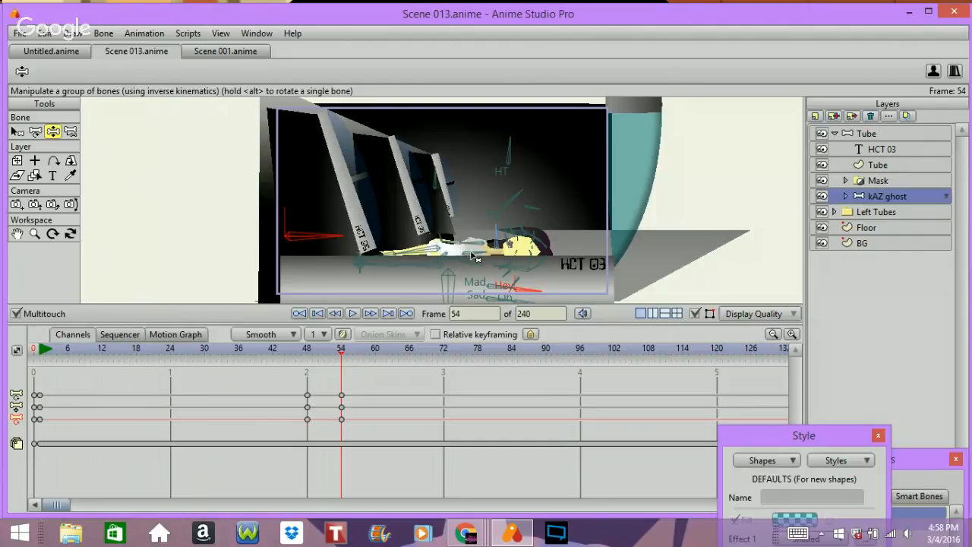
left_click_drag(472, 257, 465, 253)
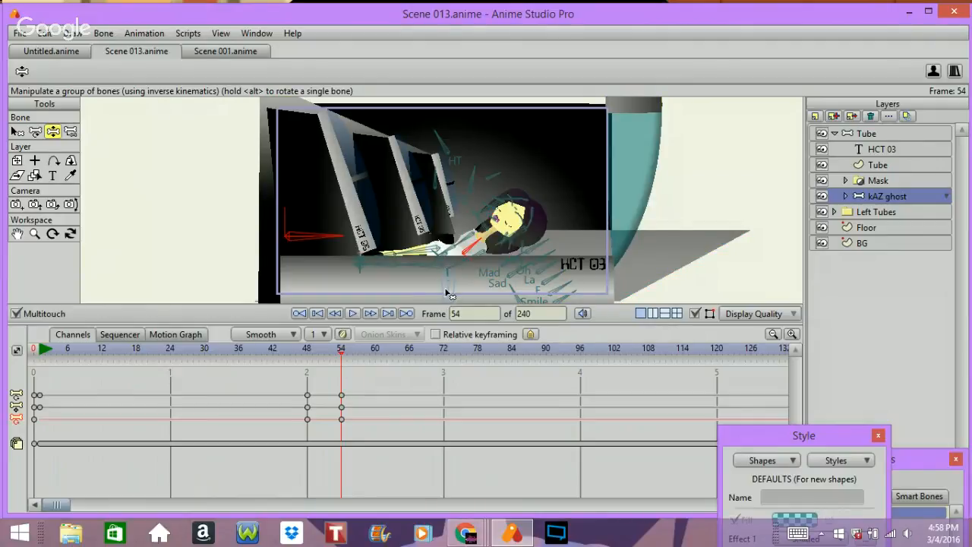
left_click_drag(448, 293, 469, 279)
left_click(35, 131)
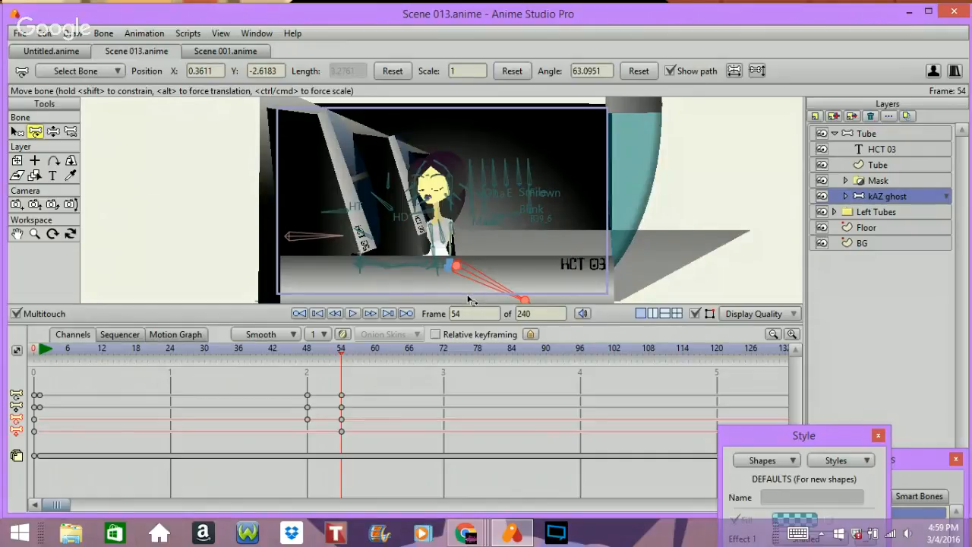
Step: Step between frames 48 and 54 to review the ghost's rising motion
key("ctrl+Left")
key("ctrl+Left")
key("ctrl+Left")
key("ctrl+Left")
key("ctrl+Left")
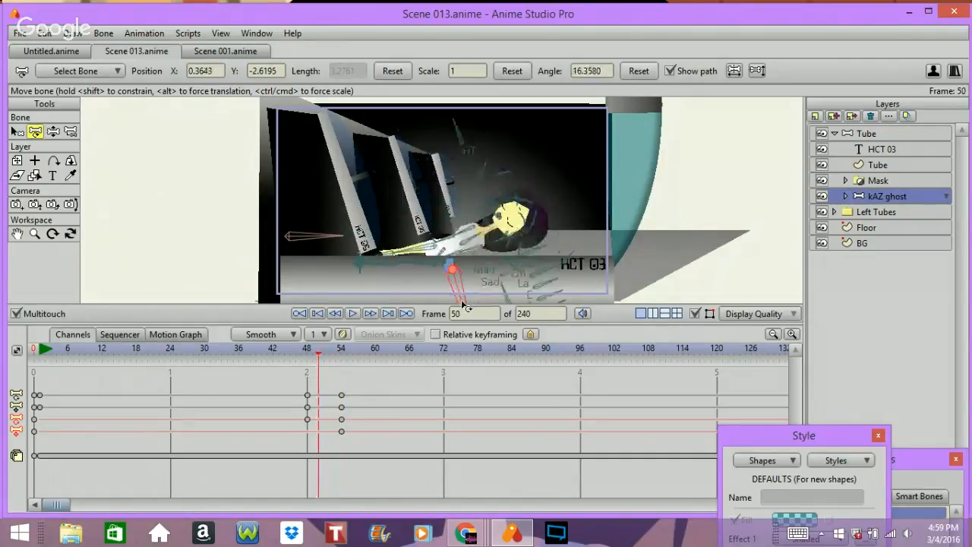
key("ctrl+Left")
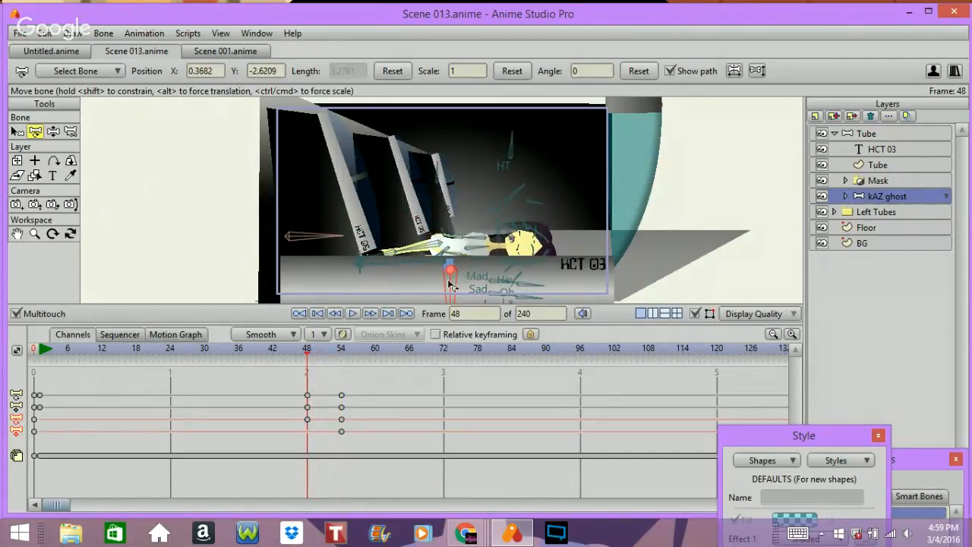
key("ctrl+Right")
key("ctrl+Right")
key("ctrl+Right")
key("ctrl+Right")
key("ctrl+Right")
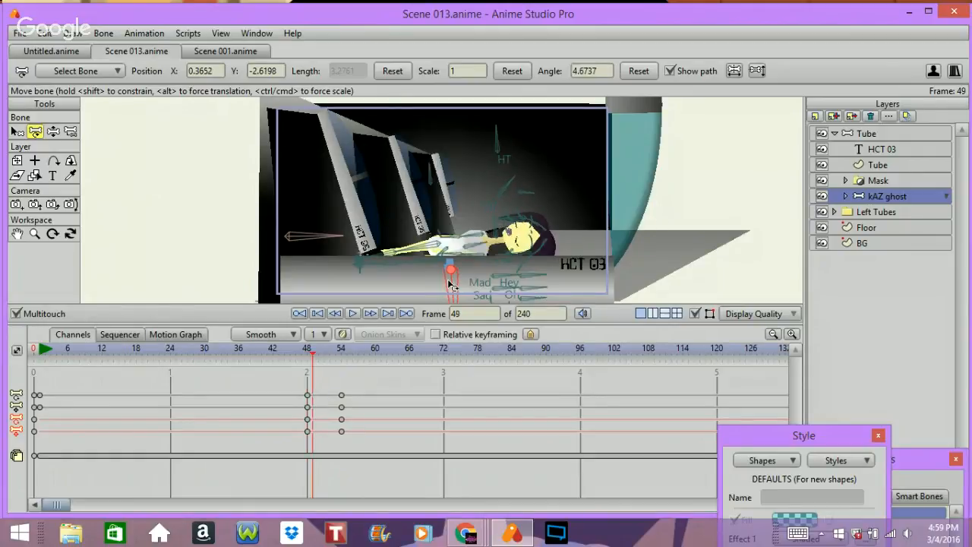
key("ctrl+Right")
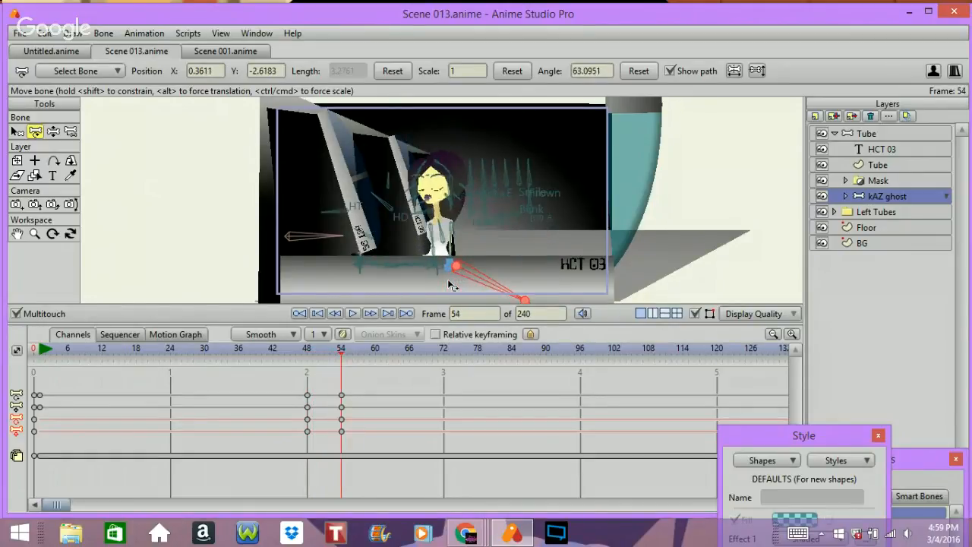
Step: Jump back and forth between the ghost's keyframes to review her motion from lying down to upright
key("ctrl+Left")
key("ctrl+Left")
key("ctrl+Left")
key("ctrl+Left")
key("ctrl+Left")
key("ctrl+Left")
key("ctrl+Left")
key("ctrl+Left")
key("ctrl+Left")
key("ctrl+Left")
key("ctrl+Left")
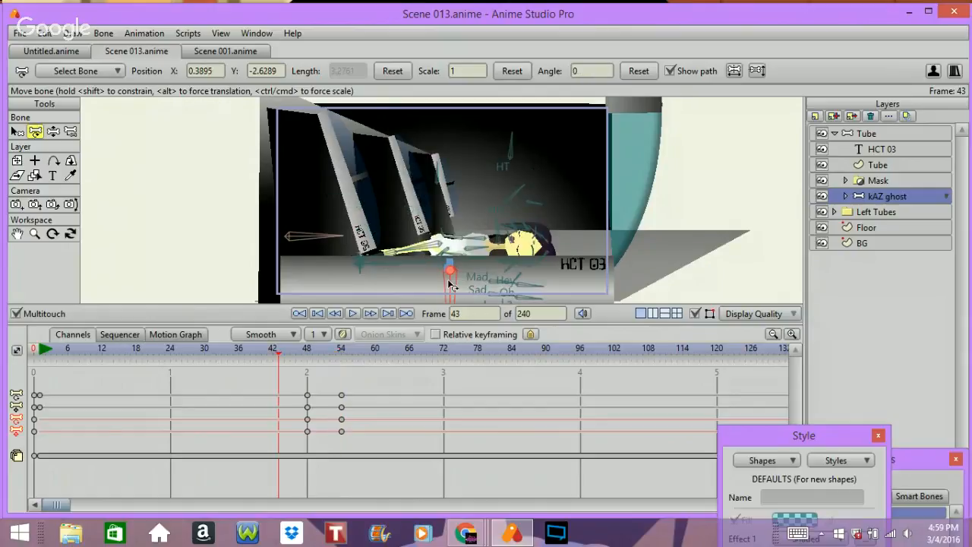
key("ctrl+Right")
key("ctrl+Right")
key("ctrl+Right")
key("ctrl+Right")
key("ctrl+Right")
key("ctrl+Right")
key("ctrl+Right")
key("ctrl+Right")
key("ctrl+Right")
key("ctrl+Right")
key("ctrl+Right")
key("ctrl+Right")
key("ctrl+Right")
key("ctrl+Right")
key("ctrl+Right")
key("ctrl+Right")
key("ctrl+Right")
key("ctrl+Right")
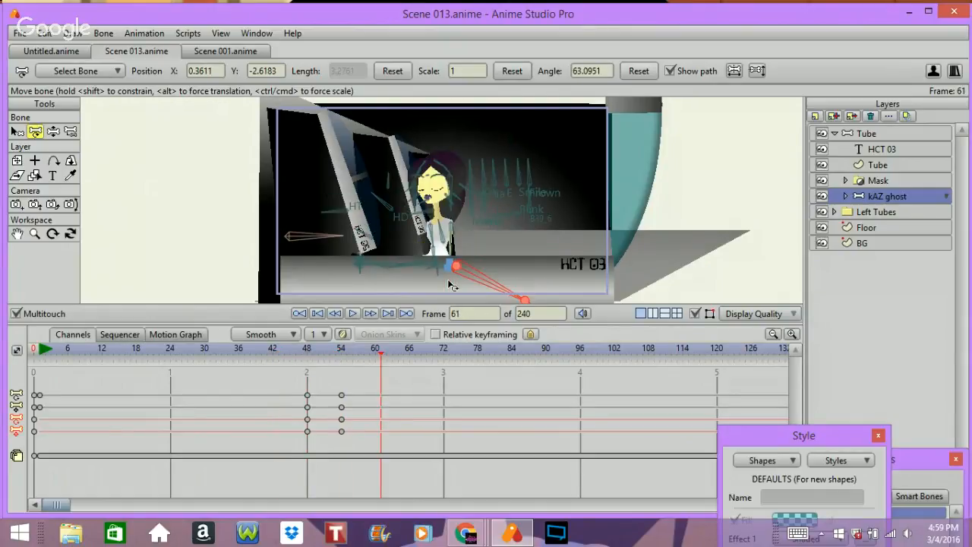
key("ctrl+Left")
key("ctrl+Left")
key("ctrl+Left")
key("ctrl+Left")
key("ctrl+Left")
key("ctrl+Left")
key("ctrl+Left")
key("ctrl+Left")
key("ctrl+Left")
key("ctrl+Left")
key("ctrl+Left")
key("ctrl+Left")
key("ctrl+Left")
key("ctrl+Left")
key("ctrl+Left")
key("ctrl+Left")
key("ctrl+Left")
key("ctrl+Left")
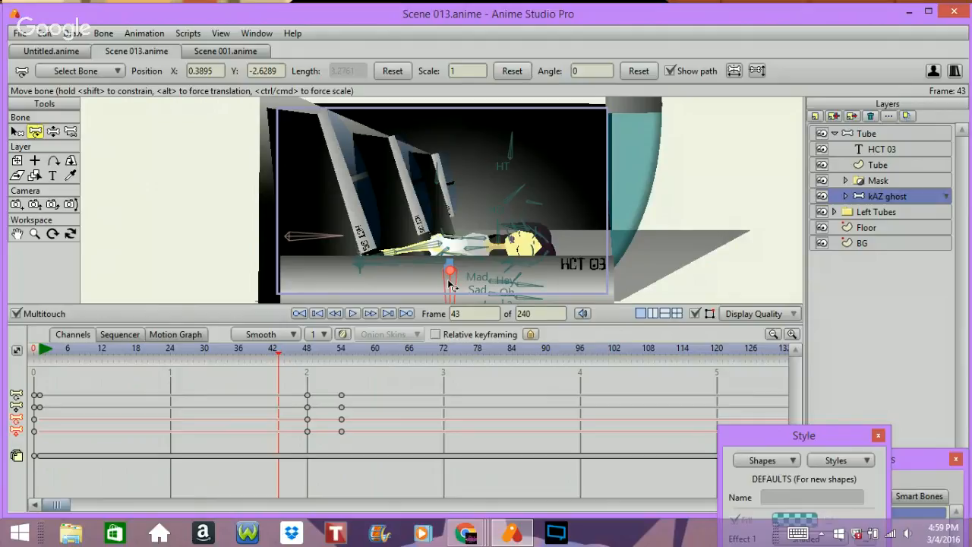
key("ctrl+Left")
key("ctrl+Left")
key("ctrl+Left")
key("ctrl+Left")
key("ctrl+Left")
key("ctrl+Left")
key("ctrl+Left")
key("ctrl+Left")
key("ctrl+Left")
key("ctrl+Left")
key("ctrl+Left")
key("ctrl+Left")
key("ctrl+Left")
key("ctrl+Left")
key("ctrl+Left")
key("ctrl+Left")
key("ctrl+Left")
key("ctrl+Left")
key("ctrl+Left")
key("ctrl+Left")
key("ctrl+Left")
key("ctrl+Left")
key("ctrl+Left")
key("ctrl+Left")
key("ctrl+Left")
key("ctrl+Left")
key("ctrl+Left")
key("ctrl+Left")
key("ctrl+Left")
key("ctrl+Left")
key("ctrl+Left")
key("ctrl+Left")
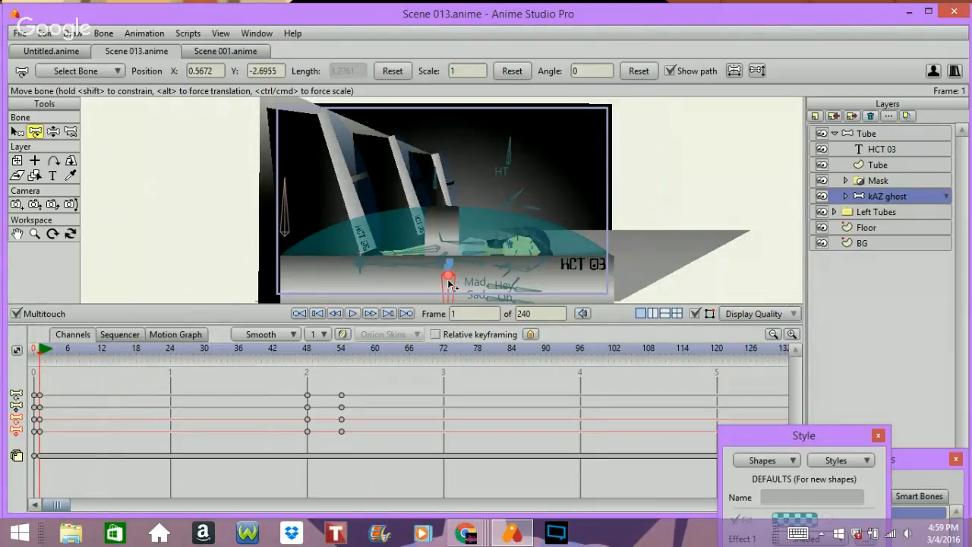
key("ctrl+Right")
key("ctrl+Right")
key("ctrl+Right")
key("ctrl+Right")
key("ctrl+Right")
key("ctrl+Right")
key("ctrl+Right")
key("ctrl+Right")
key("ctrl+Right")
key("ctrl+Right")
key("ctrl+Right")
key("ctrl+Right")
key("ctrl+Right")
key("ctrl+Right")
key("ctrl+Right")
key("ctrl+Right")
key("ctrl+Right")
key("ctrl+Right")
key("ctrl+Right")
key("ctrl+Right")
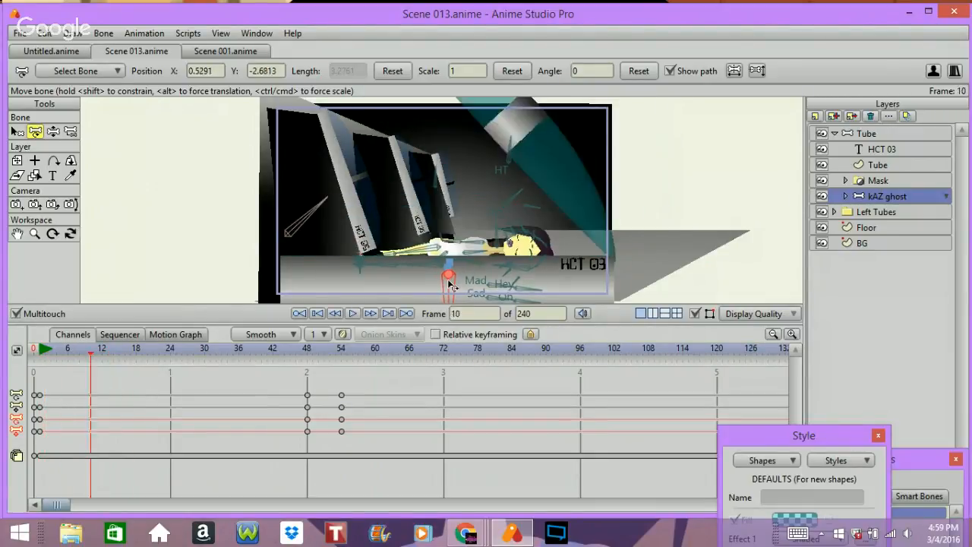
key("ctrl+Right")
key("ctrl+Right")
key("ctrl+Right")
key("ctrl+Right")
key("ctrl+Right")
key("ctrl+Right")
key("ctrl+Right")
key("ctrl+Right")
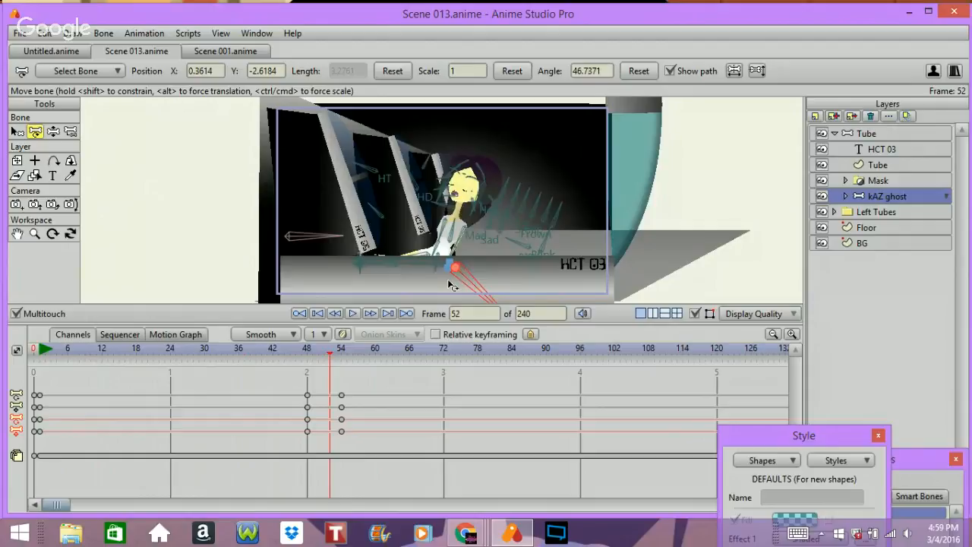
key("ctrl+Left")
key("ctrl+Left")
key("ctrl+Left")
key("ctrl+Left")
key("ctrl+Left")
key("ctrl+Left")
key("ctrl+Left")
key("ctrl+Left")
key("ctrl+Left")
key("ctrl+Left")
key("ctrl+Left")
key("ctrl+Left")
key("ctrl+Left")
key("ctrl+Left")
key("ctrl+Left")
key("ctrl+Left")
key("ctrl+Left")
key("ctrl+Left")
key("ctrl+Left")
key("ctrl+Left")
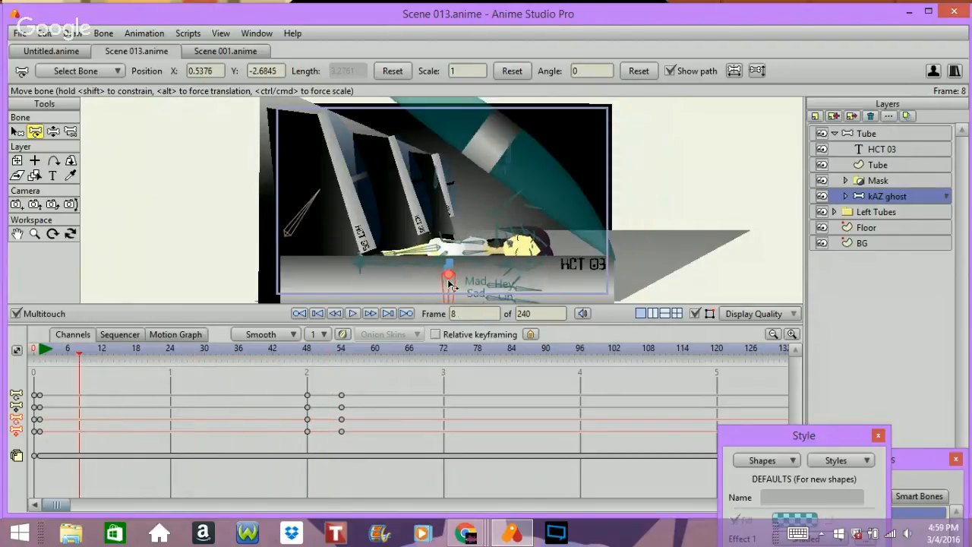
key("ctrl+Right")
key("ctrl+Right")
key("ctrl+Right")
key("ctrl+Right")
key("ctrl+Right")
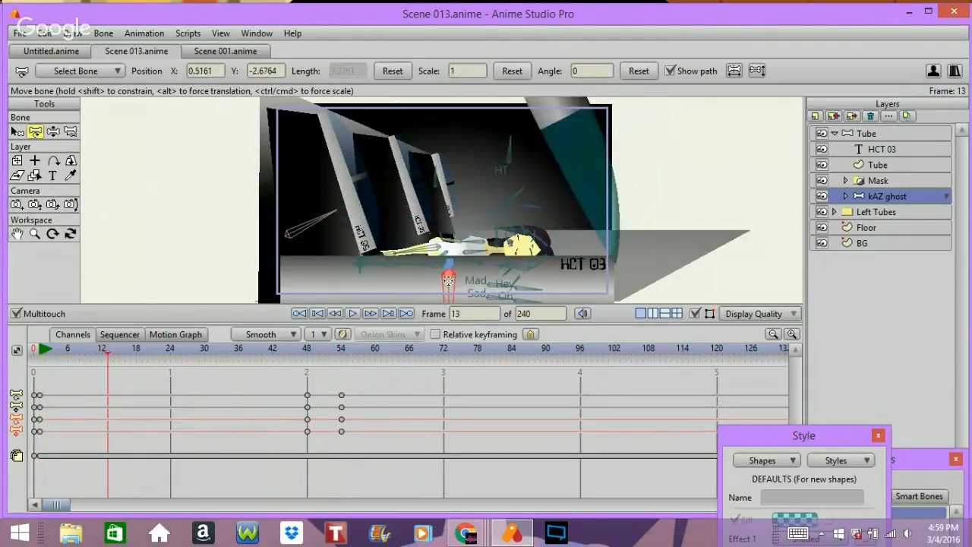
key("ctrl+Left")
key("ctrl+Left")
key("ctrl+Left")
key("ctrl+Left")
key("ctrl+Left")
key("ctrl+Left")
key("ctrl+Left")
key("ctrl+Left")
key("ctrl+Left")
key("ctrl+Left")
key("ctrl+Left")
key("ctrl+Left")
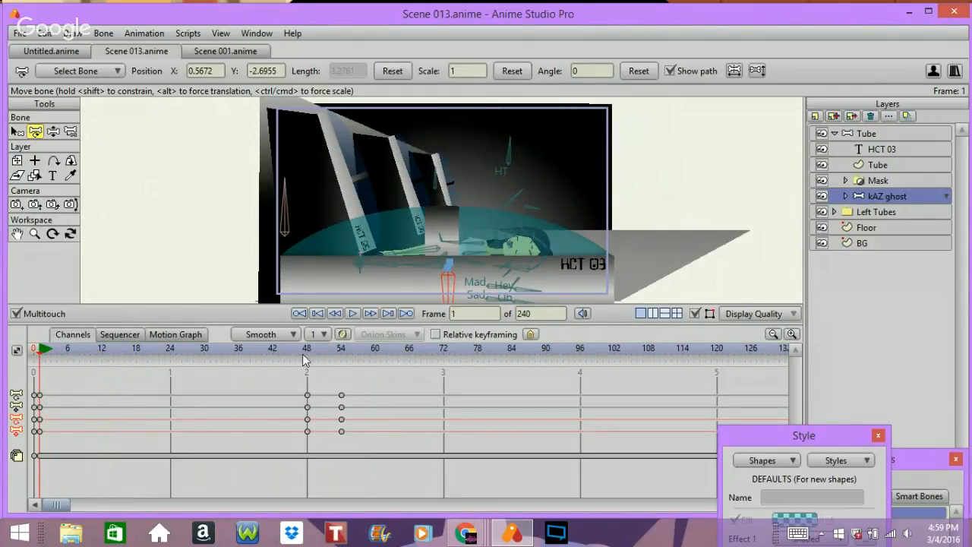
Step: Go to frame 48 and reset the selected bone's position
left_click(302, 354)
key("ctrl+Right")
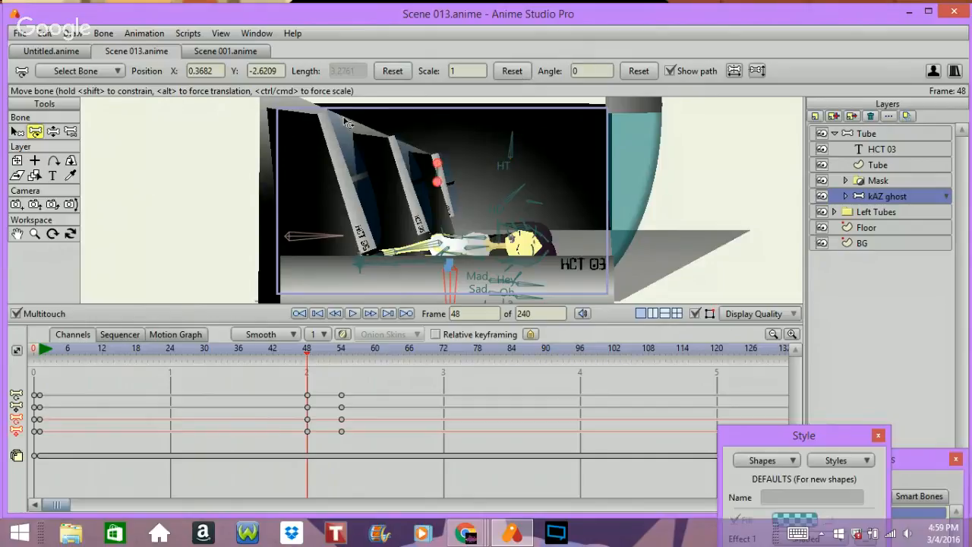
left_click(391, 69)
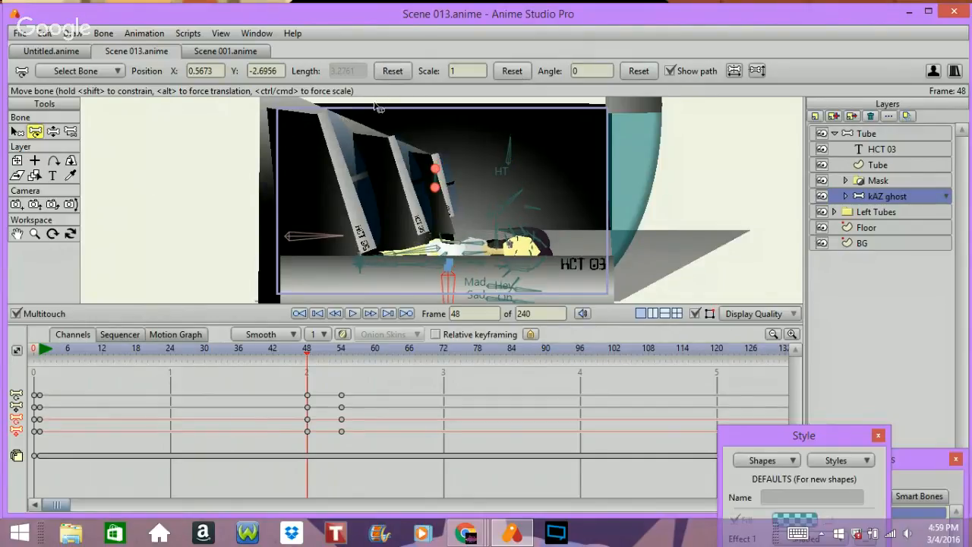
Step: Step frame by frame around frames 48 to 60 to review the ghost rising
key("Right")
key("Right")
key("Right")
key("Right")
key("Right")
key("Right")
key("Right")
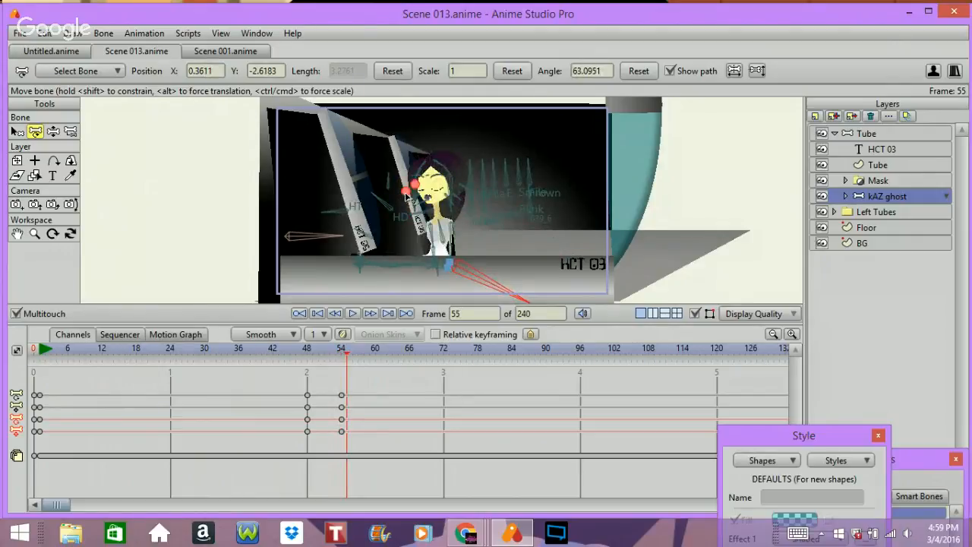
key("Left")
key("Left")
key("Left")
key("Left")
key("Left")
key("Left")
key("Left")
key("Left")
key("Left")
key("Left")
key("Left")
key("Left")
key("Left")
key("Left")
key("Left")
key("Left")
key("Left")
key("Left")
key("Left")
key("Left")
key("Left")
key("Left")
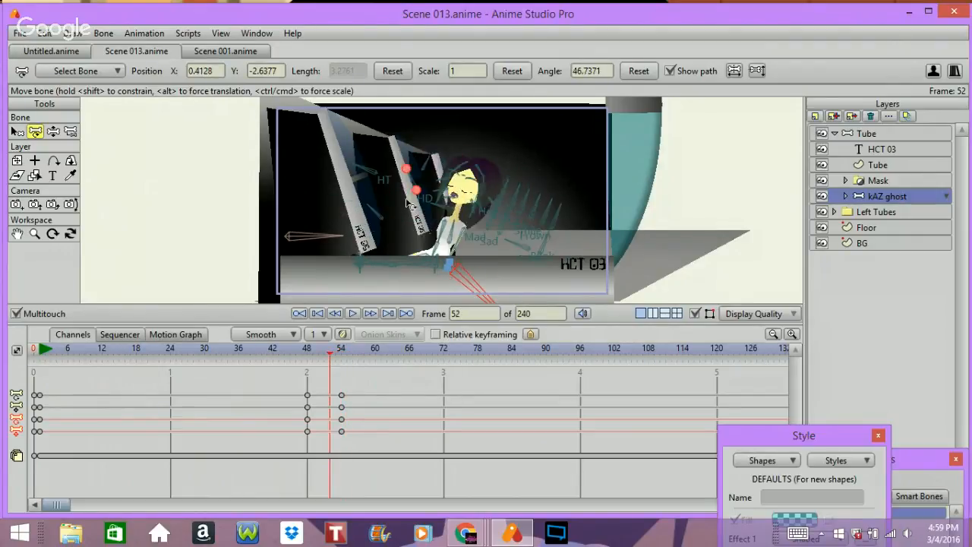
key("Left")
key("Left")
key("Left")
key("Left")
key("Left")
key("Left")
key("Left")
key("Left")
key("Left")
key("Left")
key("Left")
key("Right")
key("Right")
key("Right")
key("Right")
key("Right")
key("Right")
key("Right")
key("Right")
key("Right")
key("Right")
key("Right")
key("Right")
key("Right")
key("Right")
key("Right")
key("Right")
key("Right")
key("Right")
key("Right")
key("Right")
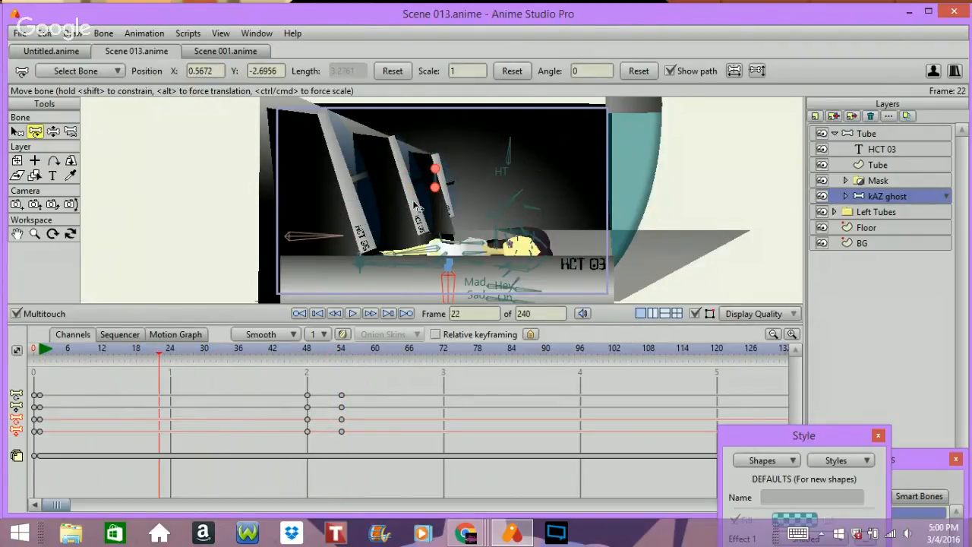
key("Right")
key("Right")
key("Right")
key("Right")
key("Right")
key("Right")
key("Right")
key("Right")
key("Right")
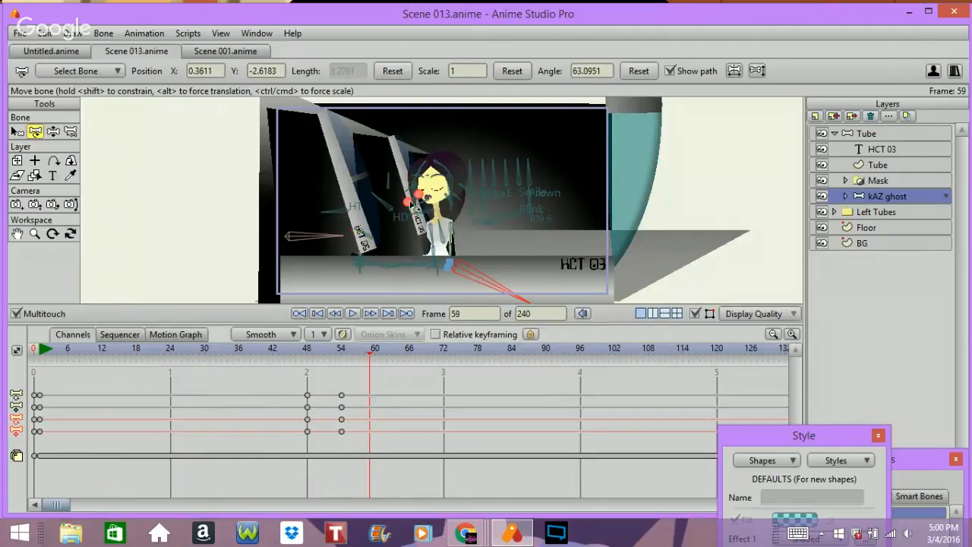
key("Left")
key("Left")
key("Left")
key("Left")
key("Left")
key("Left")
key("Left")
key("Left")
key("Left")
key("Left")
key("Right")
key("Right")
key("Right")
key("Right")
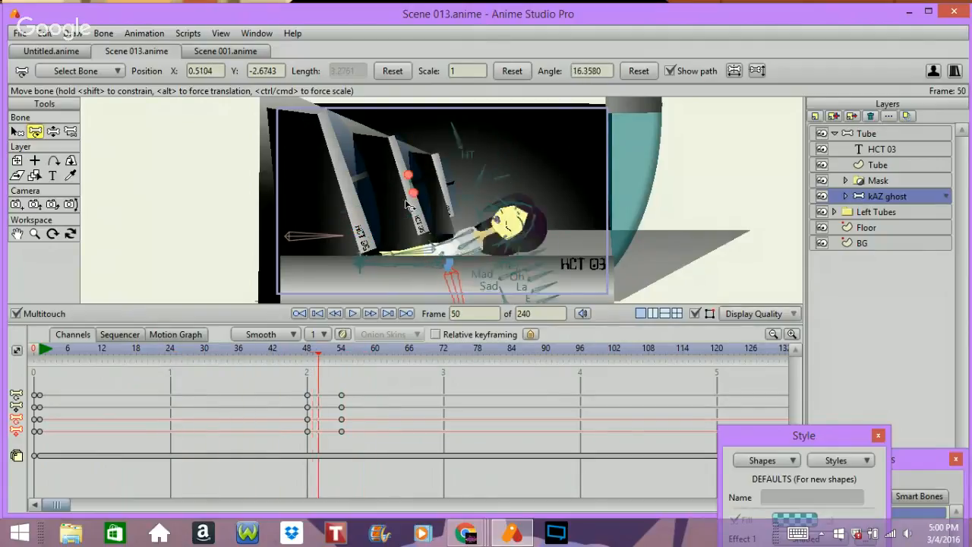
key("Right")
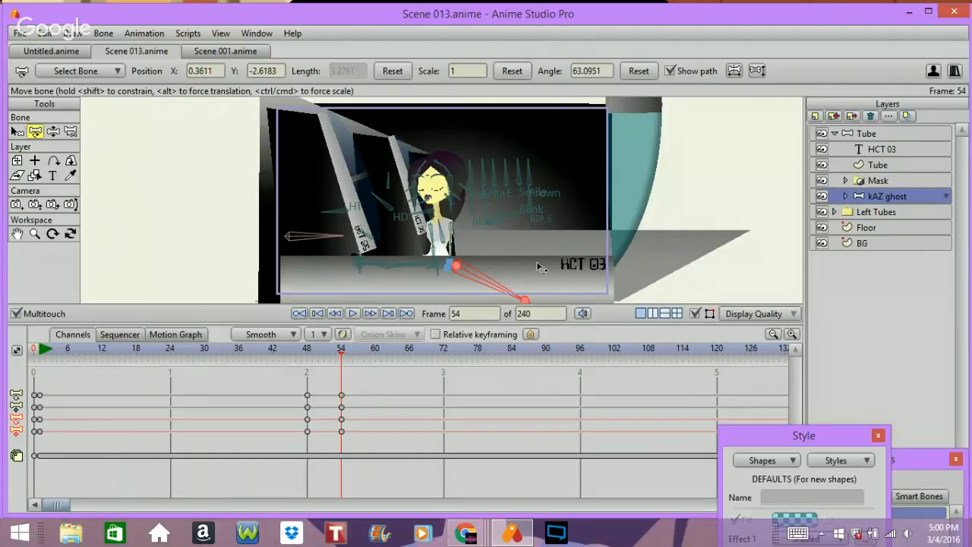
Step: Render a preview of frame 54 and close the render window
key("ctrl+r")
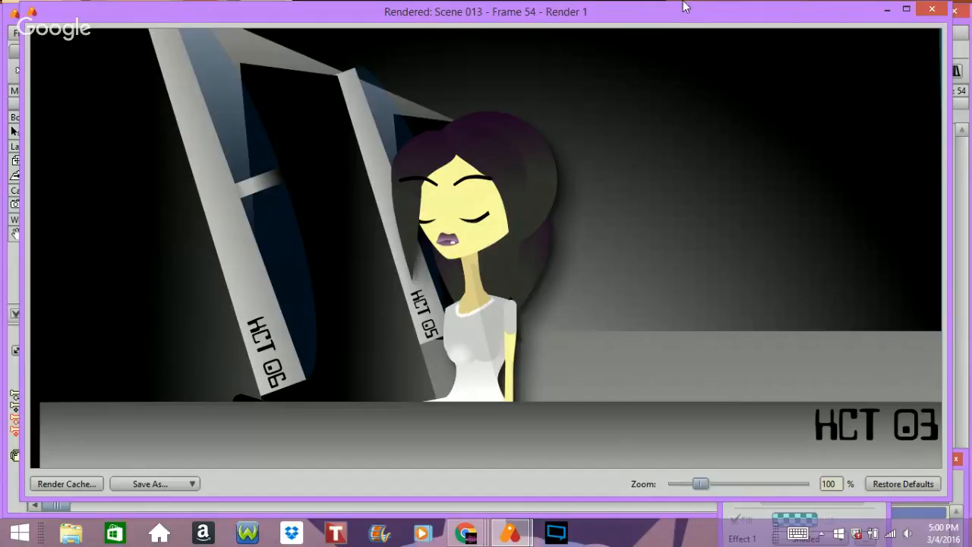
left_click(931, 10)
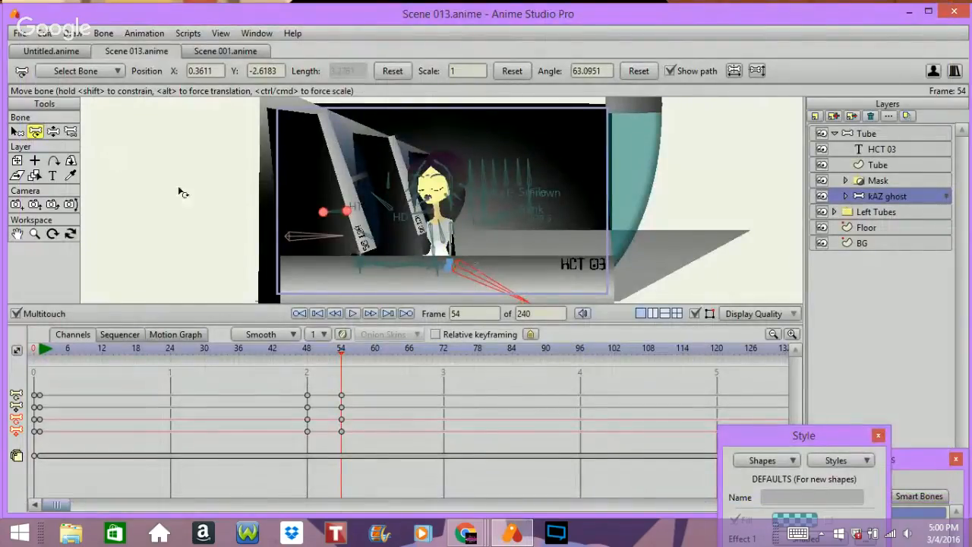
Step: Move to frame 60 and add a bone keyframe there to hold the ghost's upright pose
key("Right")
key("Right")
key("Right")
key("Right")
key("Right")
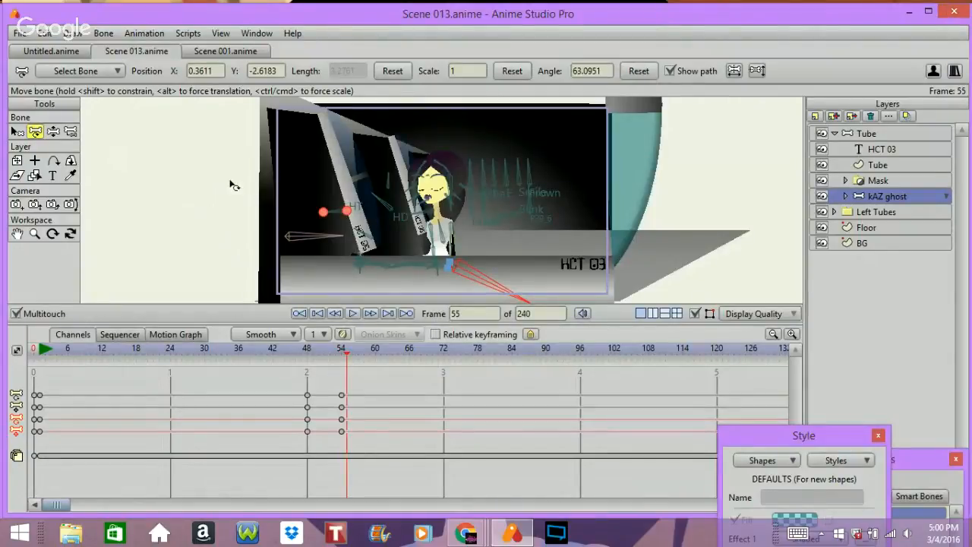
key("Right")
left_click(257, 193)
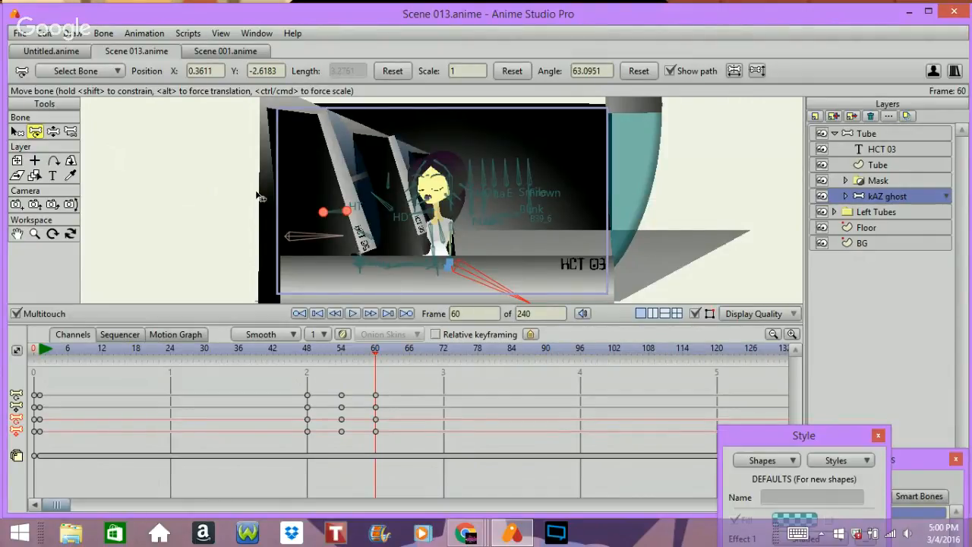
Step: At frame 54, use the Manipulate Bones tool to tilt the ghost's head bone slightly
key("Left")
key("Left")
key("Left")
key("Left")
key("Left")
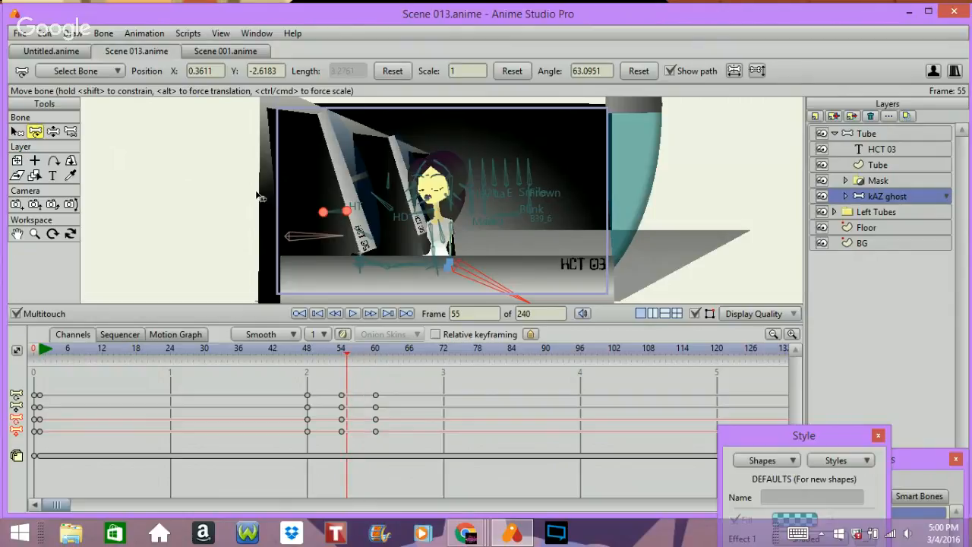
key("Left")
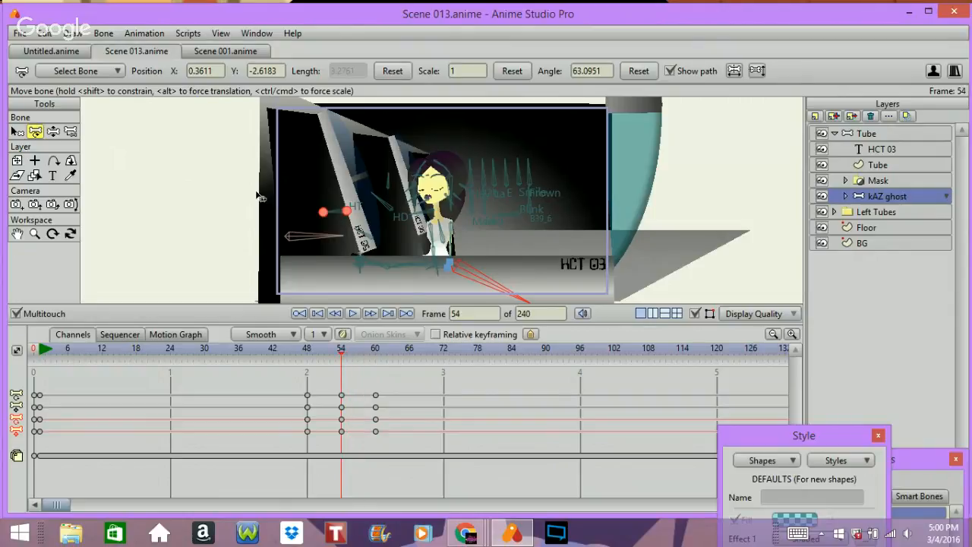
left_click(53, 133)
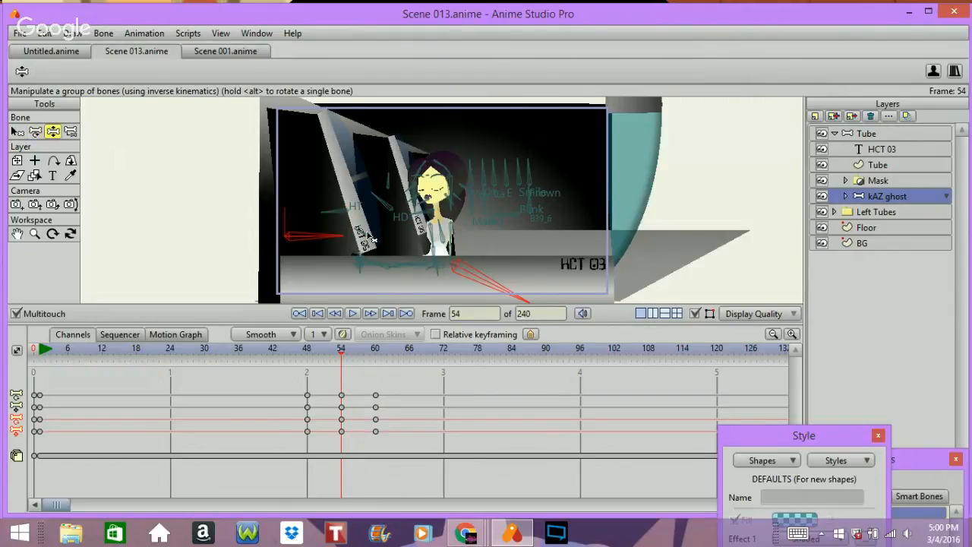
scroll(372, 239, "up", 2)
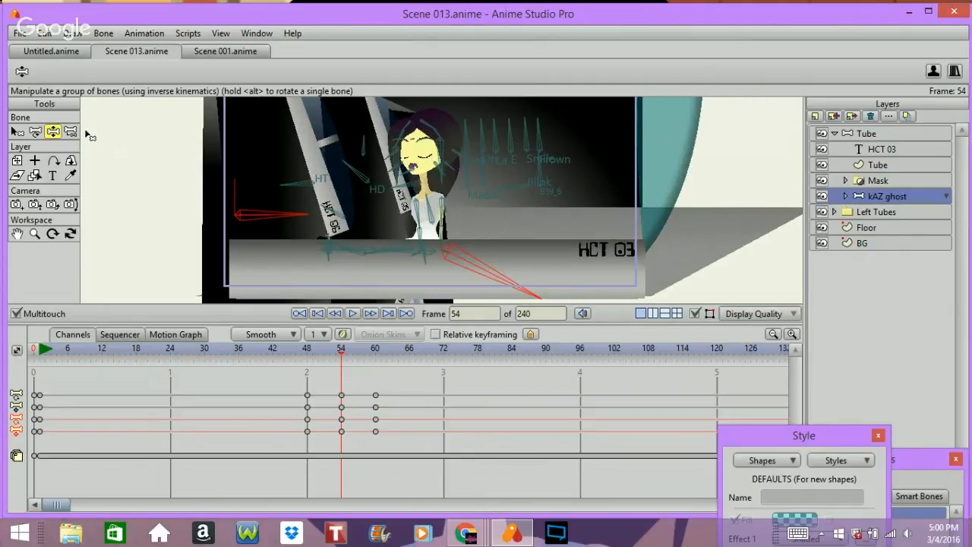
left_click(405, 245)
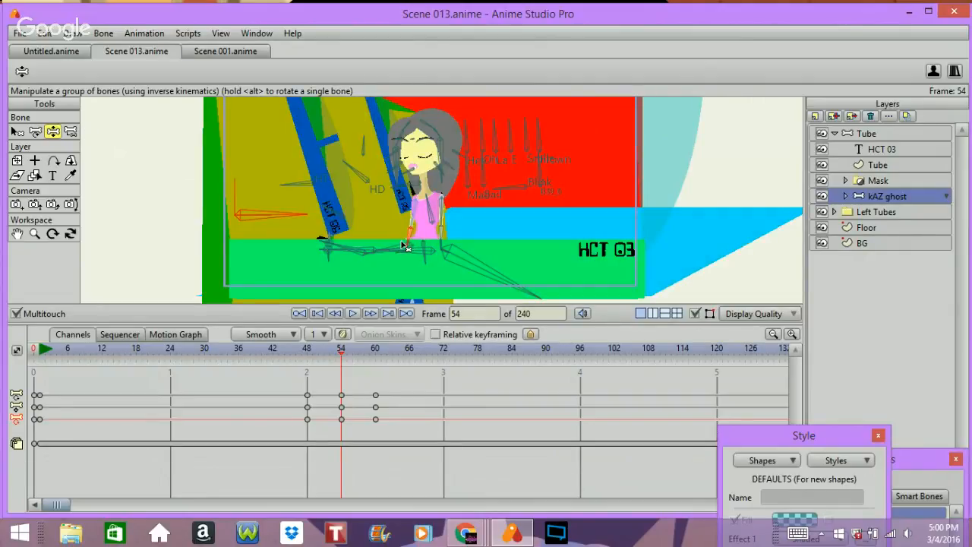
left_click_drag(440, 242, 374, 176)
key("ctrl+z")
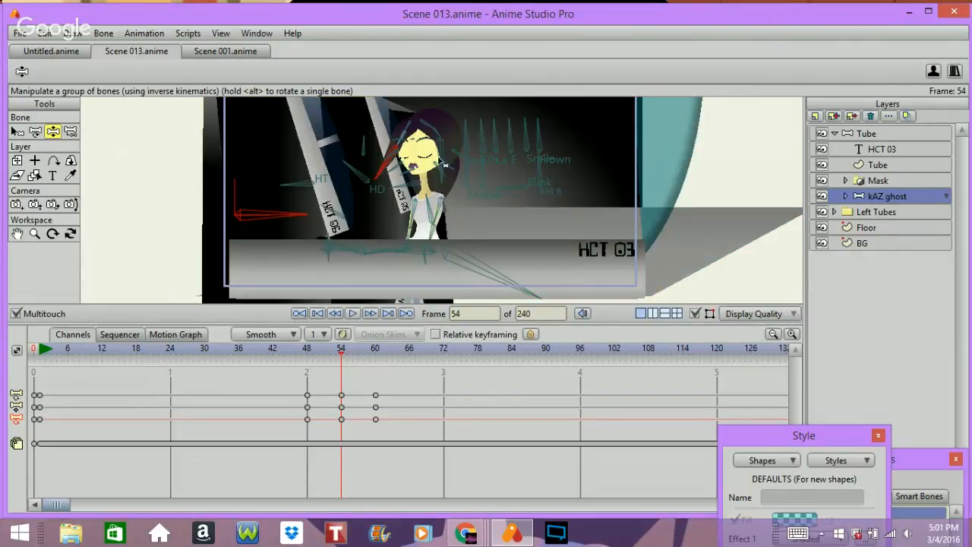
left_click_drag(439, 158, 429, 164)
Step: Step between frames 52 and 60 to review the head movement
key("Right")
key("Right")
key("Right")
key("Right")
key("Right")
key("Right")
key("Right")
key("Right")
key("Right")
key("Right")
key("Right")
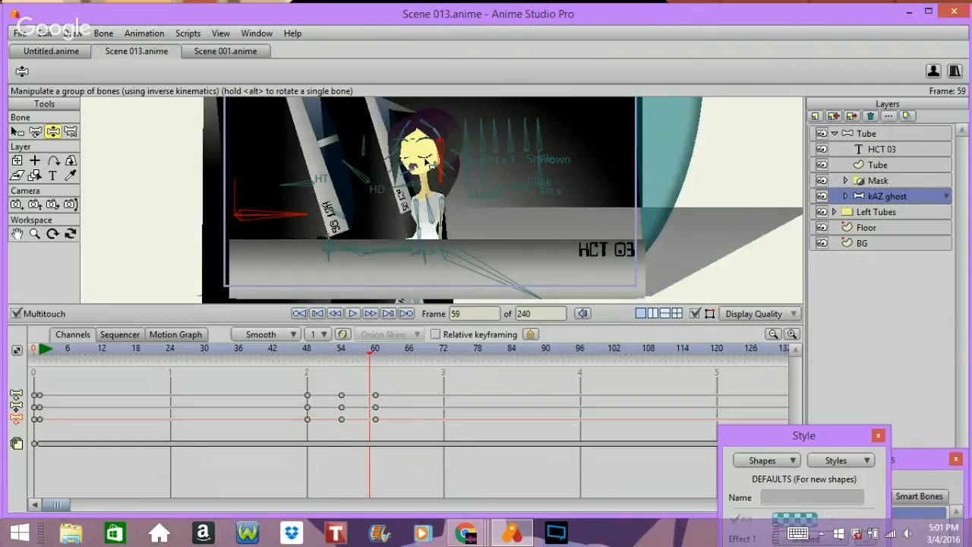
key("Left")
key("Left")
key("Left")
key("Left")
key("Left")
key("Left")
key("Left")
key("Left")
key("Left")
key("Left")
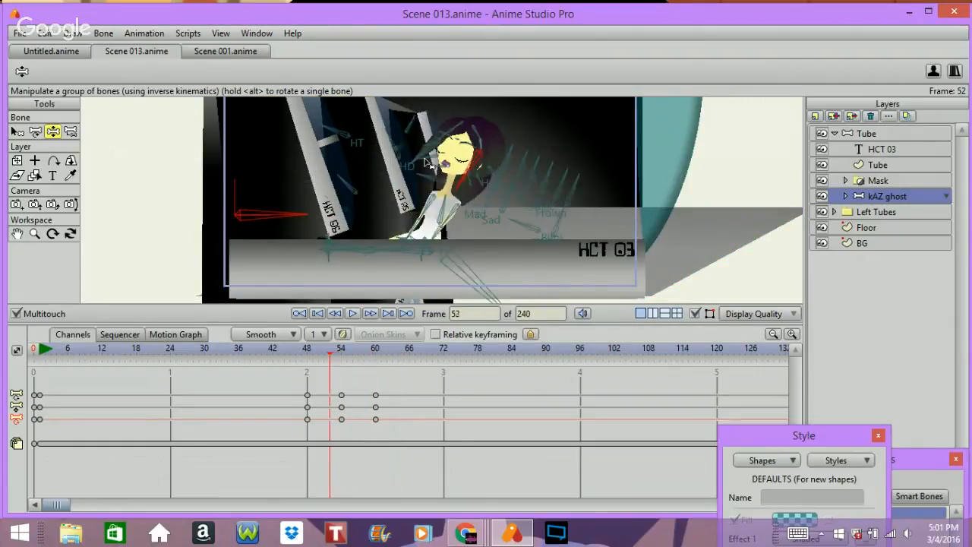
key("Right")
key("Right")
key("Right")
key("Right")
key("Right")
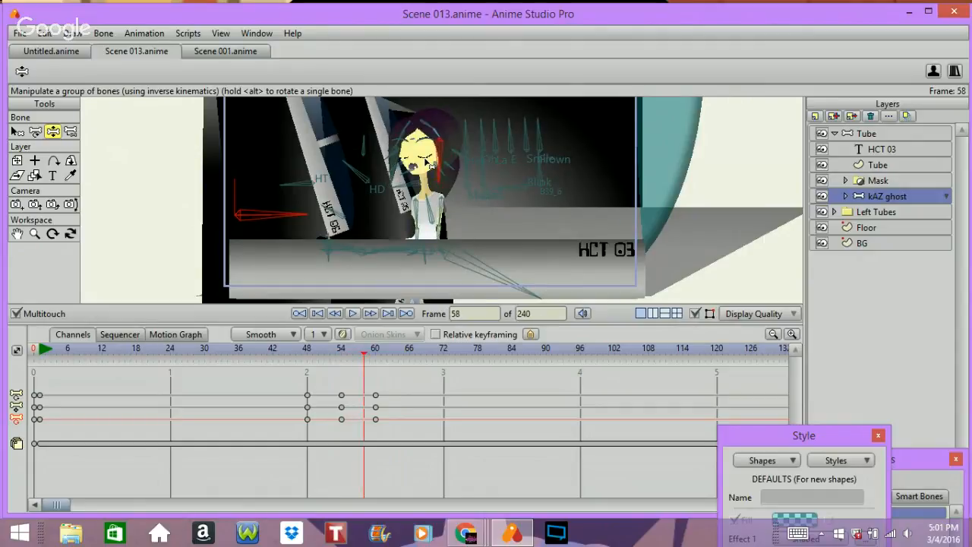
key("Left")
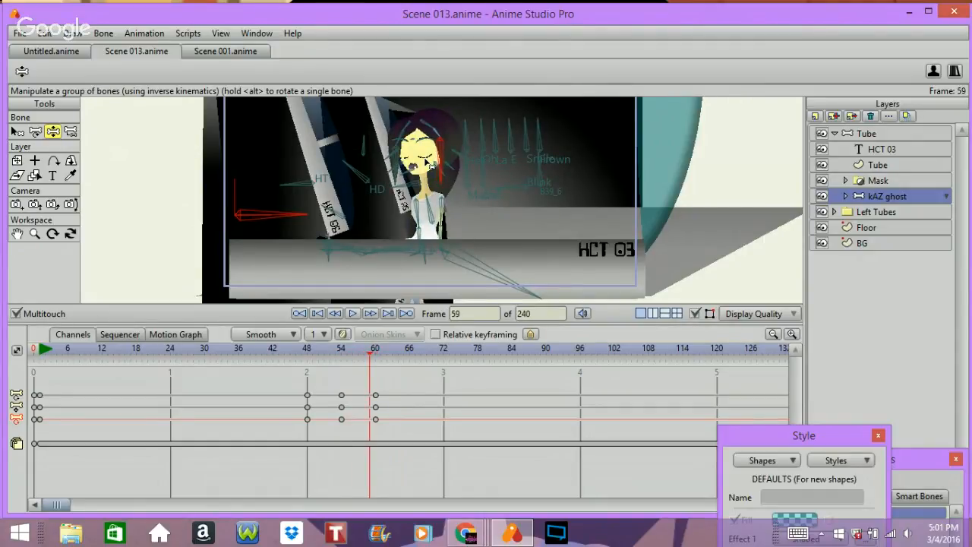
key("Left")
key("Left")
key("Left")
key("Left")
key("Left")
key("Left")
key("Left")
key("Left")
key("Left")
key("Left")
key("Left")
key("Right")
key("Right")
key("Right")
key("Right")
key("Right")
key("Right")
key("Right")
key("Right")
key("Right")
key("Right")
key("Right")
key("Right")
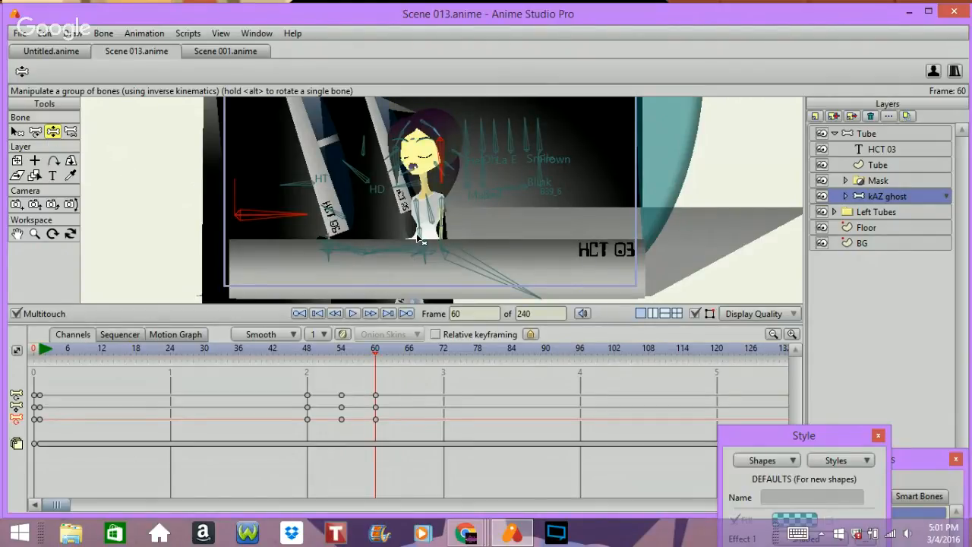
Step: At frame 60, nudge the ghost's hand bone slightly upward
mouse_move(420, 240)
left_mouse_down()
mouse_move(400, 243)
mouse_move(427, 233)
left_mouse_up()
scroll(370, 318, "up", 12)
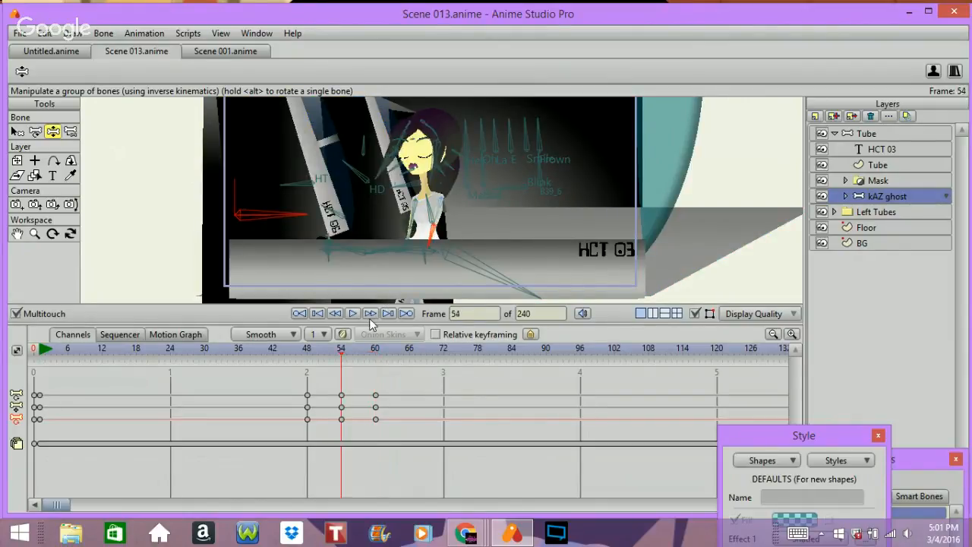
scroll(370, 318, "down", 3)
Step: Step forward through the frames to check the ghost's motion
left_click(370, 315)
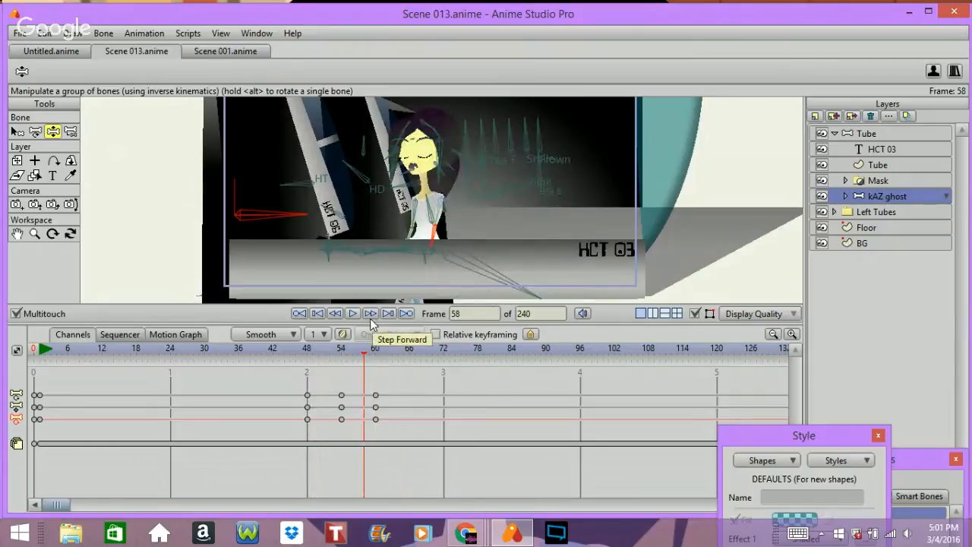
left_click(370, 315)
left_click(369, 315)
scroll(370, 318, "up", 9)
scroll(370, 319, "down", 17)
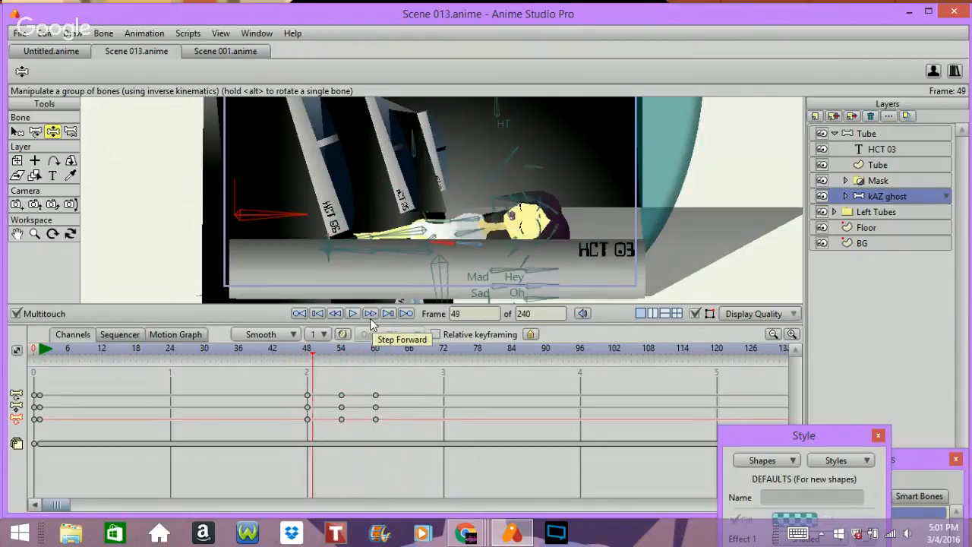
Step: Scrub the timeline between frames 1 and 56 to review the ghost's motion, ending on frame 54
scroll(370, 319, "up", 17)
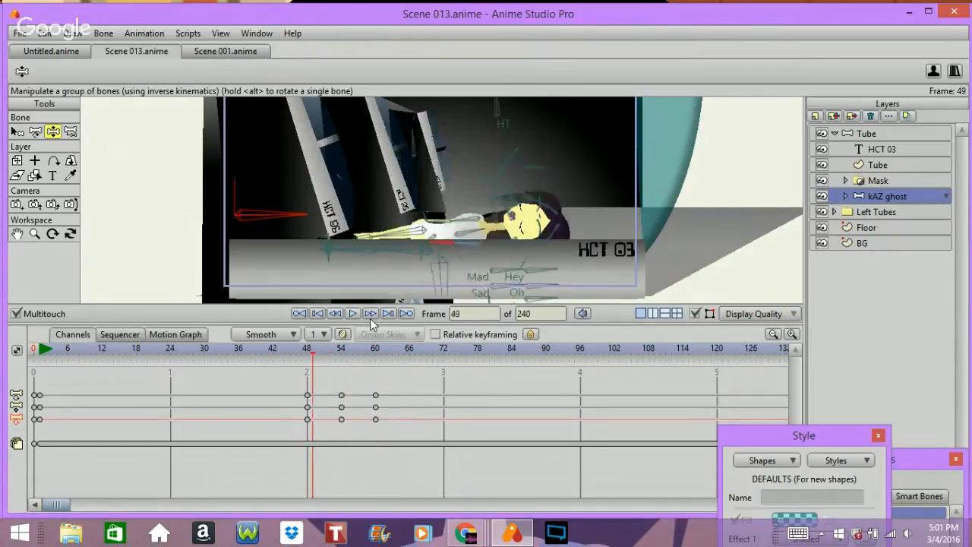
scroll(370, 318, "up", 20)
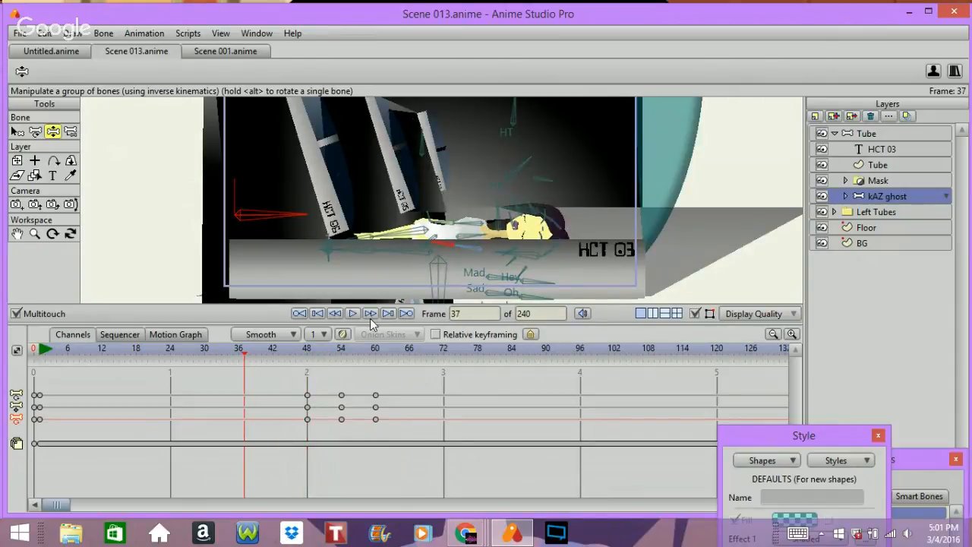
scroll(370, 318, "up", 10)
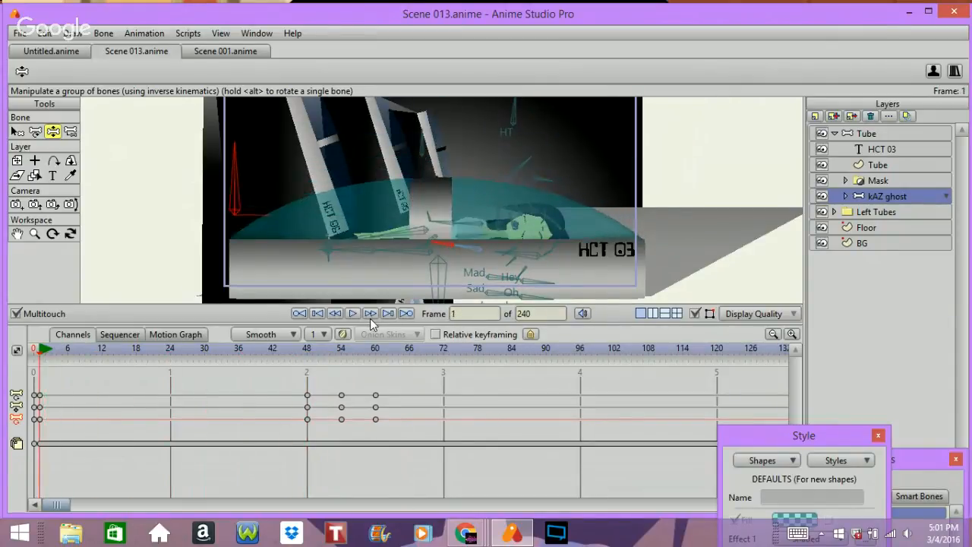
scroll(370, 318, "down", 1)
scroll(370, 318, "up", 1)
left_click(307, 350)
scroll(324, 357, "down", 6)
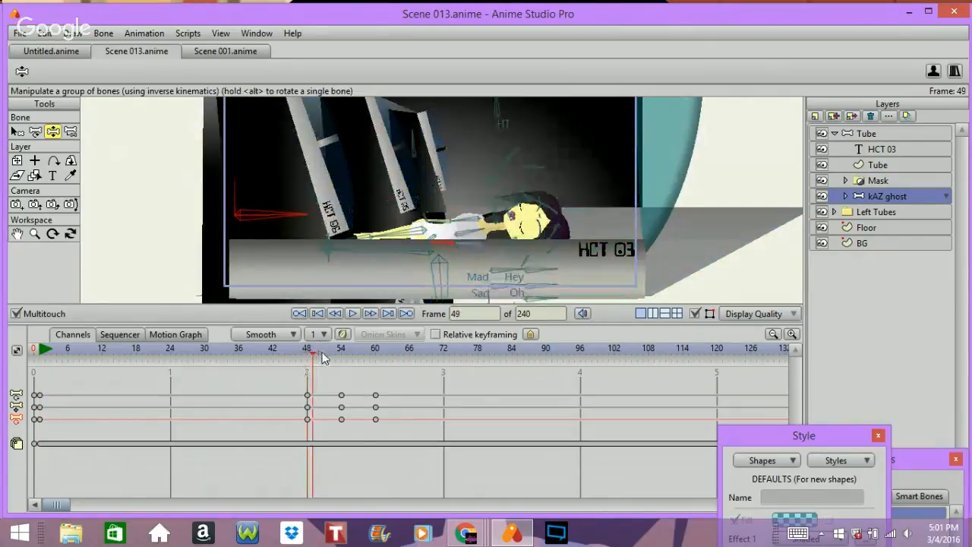
scroll(328, 357, "down", 2)
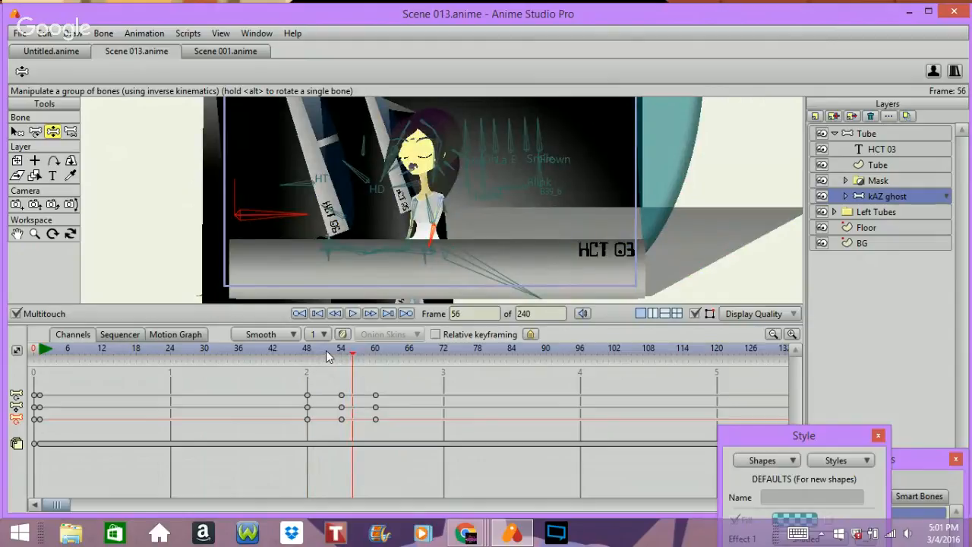
scroll(326, 351, "up", 2)
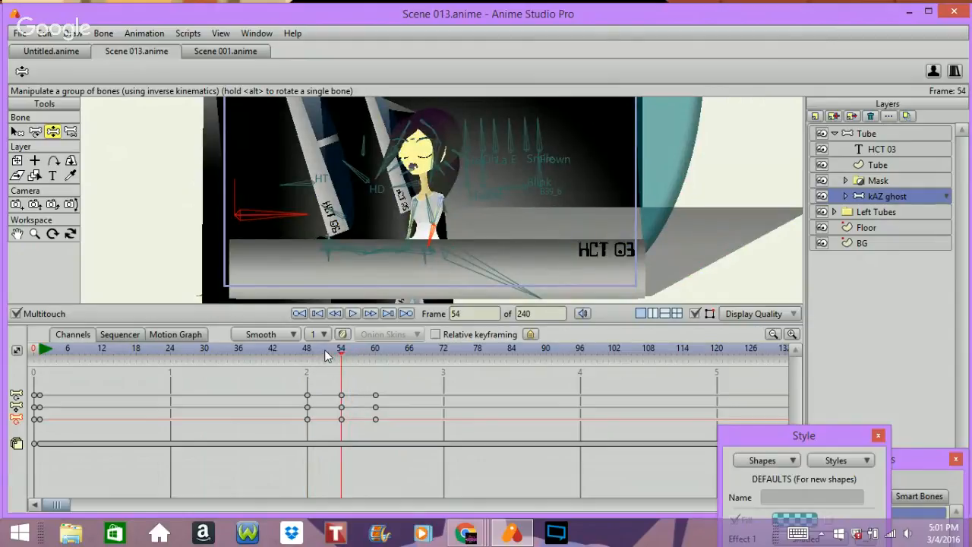
Step: At frame 54, reposition the ghost's hand bone with the Transform Bone tool, then nudge it slightly with Manipulate Bones
left_click(35, 132)
left_click(429, 263)
left_click(444, 257)
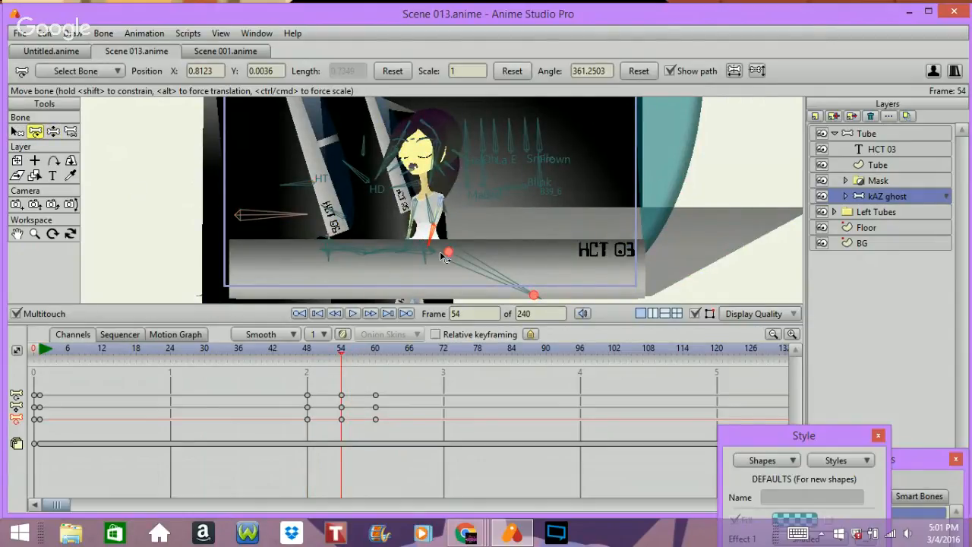
left_click_drag(448, 256, 449, 260)
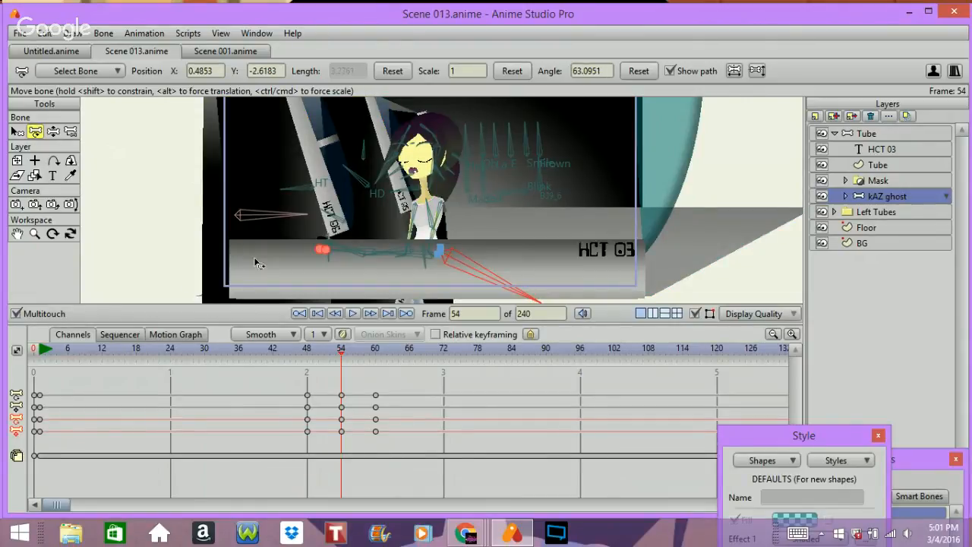
left_click(52, 131)
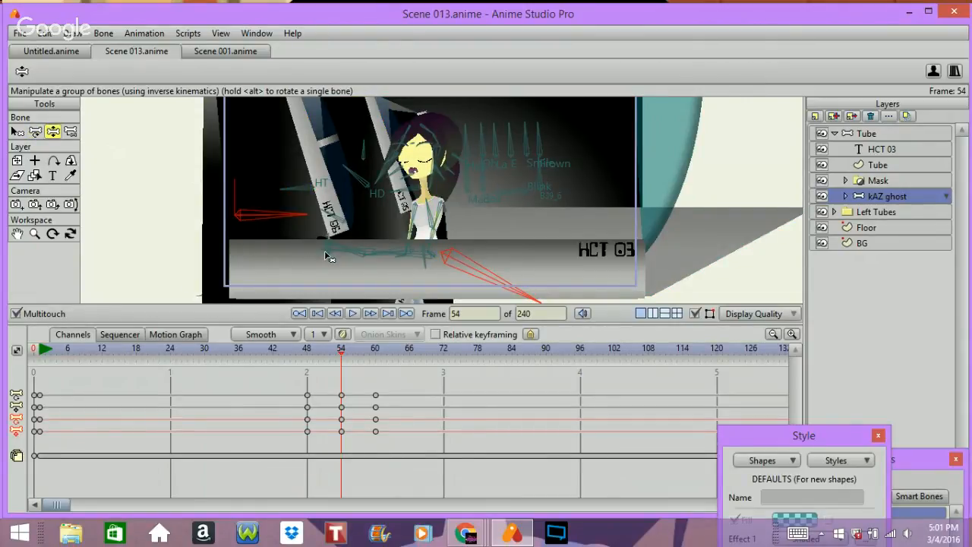
left_click_drag(326, 255, 323, 257)
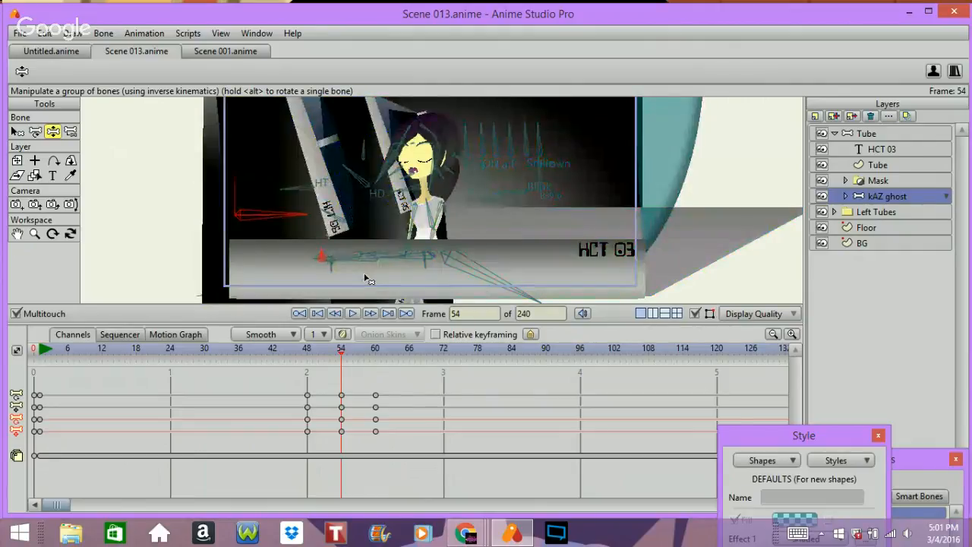
Step: Step backward and forward through frames 0 to 60 to review the ghost's animation
key("Left")
key("Left")
key("Left")
key("Left")
key("Left")
key("Left")
key("Left")
key("Left")
key("Left")
key("Left")
key("Left")
key("Left")
key("Left")
key("Left")
key("Left")
key("Left")
key("Left")
key("Left")
key("Left")
key("Left")
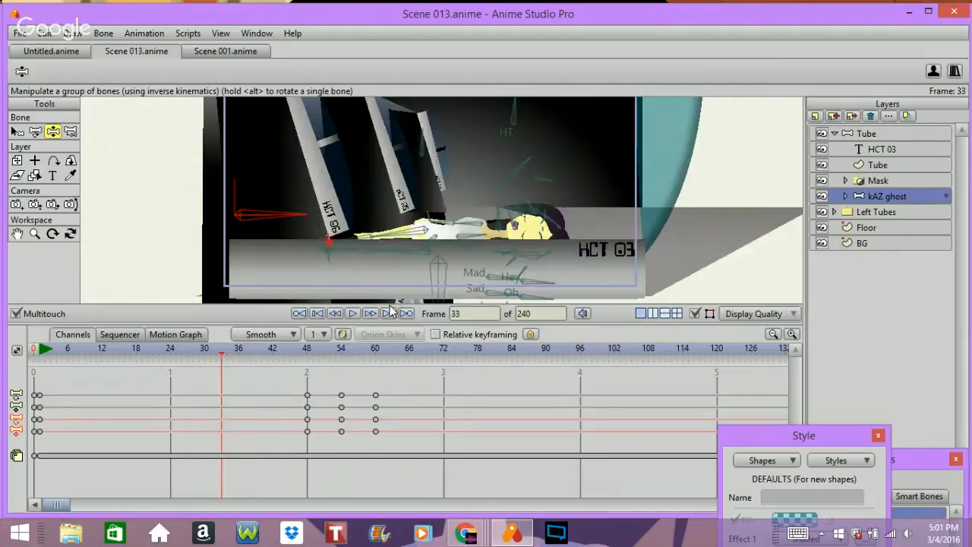
key("Right")
key("Right")
key("Right")
key("Right")
key("Right")
key("Right")
key("Right")
key("Right")
key("Right")
key("Right")
key("Right")
key("Right")
key("Right")
key("Right")
key("Right")
key("Right")
key("Right")
key("Right")
key("Right")
key("Right")
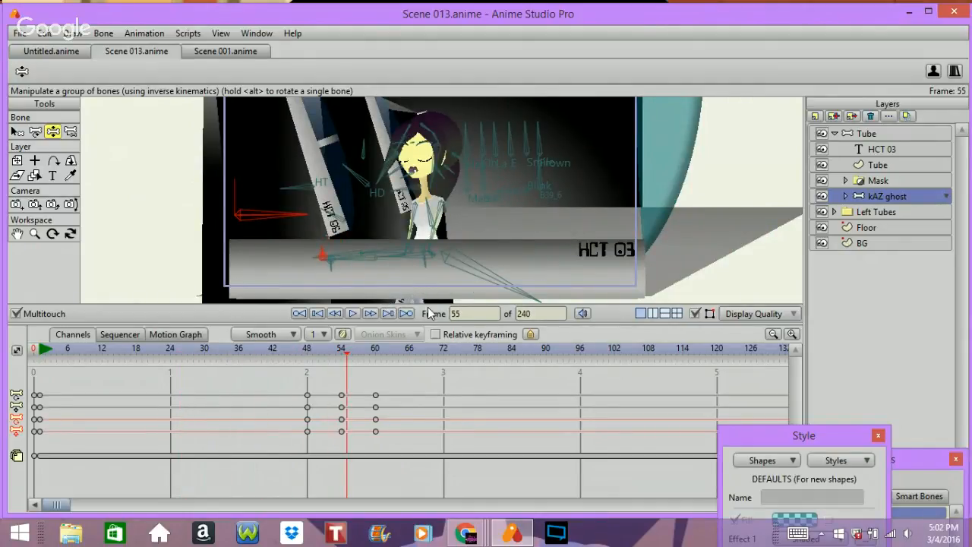
left_click(352, 346)
left_click_drag(351, 347, 372, 343)
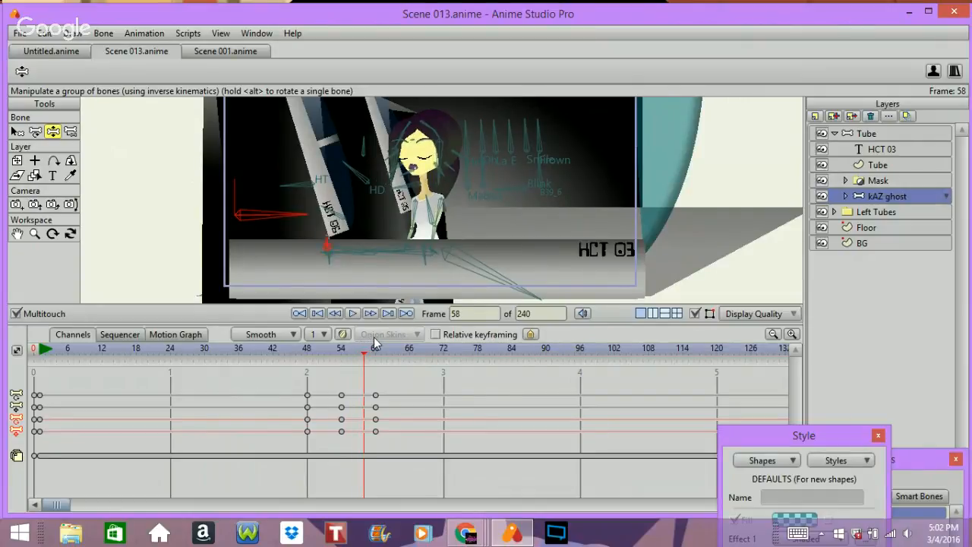
key("Right")
key("Right")
key("Left")
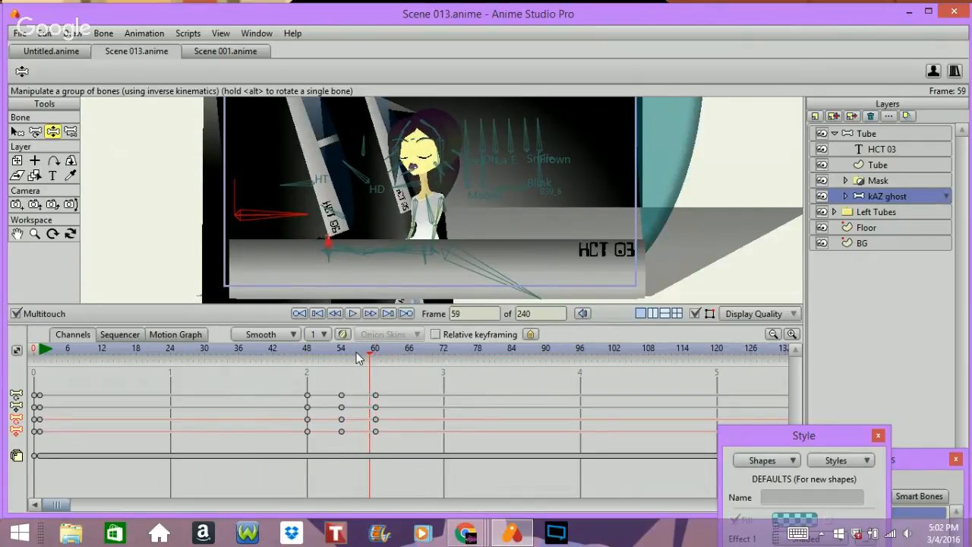
key("Left")
key("Left")
key("Left")
key("Left")
key("Left")
key("Left")
key("Left")
key("Left")
key("Left")
key("Right")
key("Right")
key("Right")
key("Right")
key("Right")
key("Right")
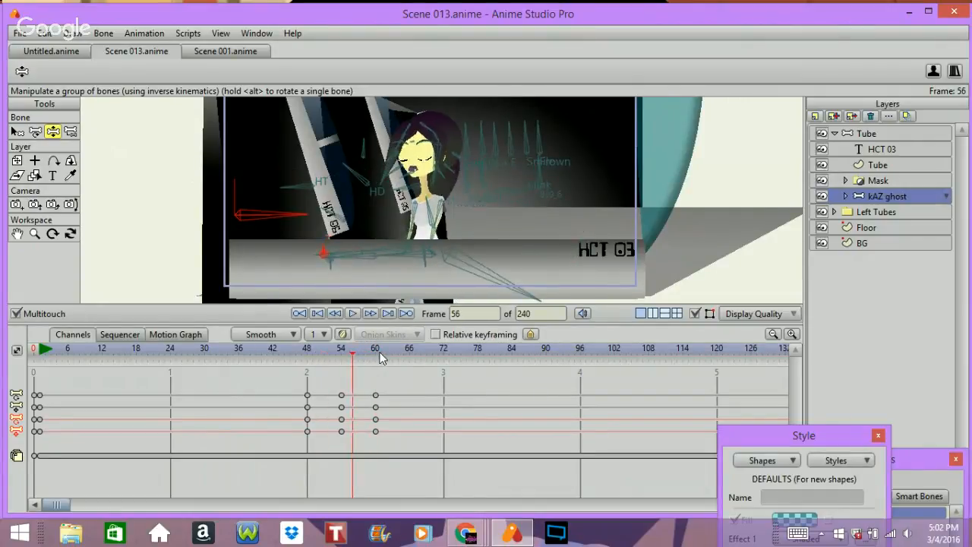
key("Right")
key("Right")
key("Right")
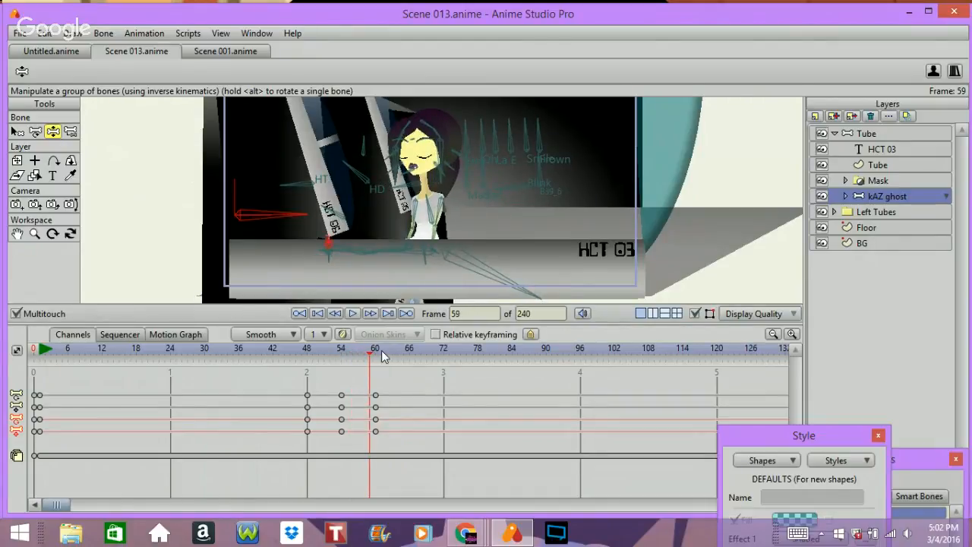
key("Left")
key("Left")
key("Left")
key("Left")
key("Left")
key("Left")
key("Left")
key("Left")
key("Left")
key("Left")
key("Left")
key("Left")
key("Left")
key("Left")
key("Left")
key("Left")
key("Left")
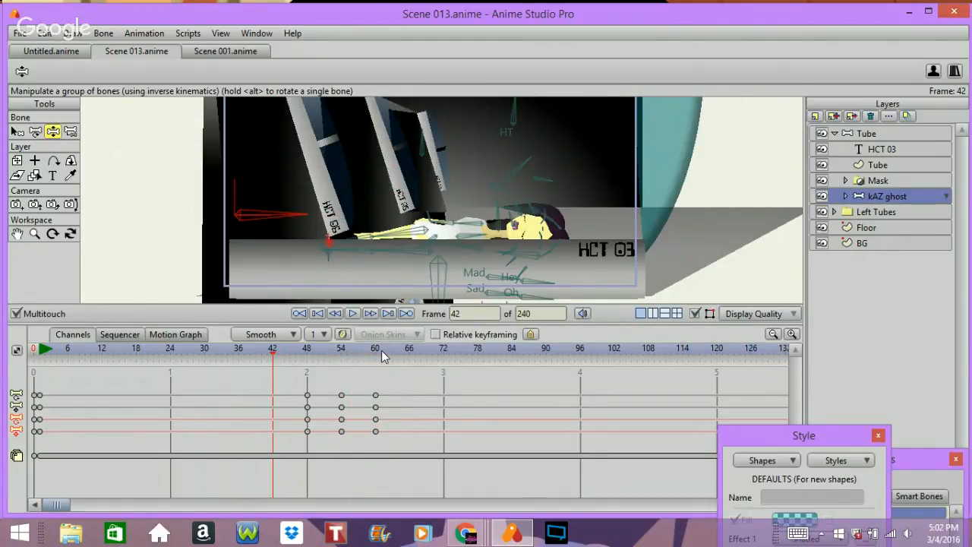
key("Left")
key("Left")
key("Left")
key("Left")
key("Left")
key("Left")
key("Left")
key("Left")
key("Left")
key("Left")
key("Left")
key("Left")
key("Left")
key("Left")
key("Left")
key("Left")
key("Left")
key("Left")
key("Left")
key("Left")
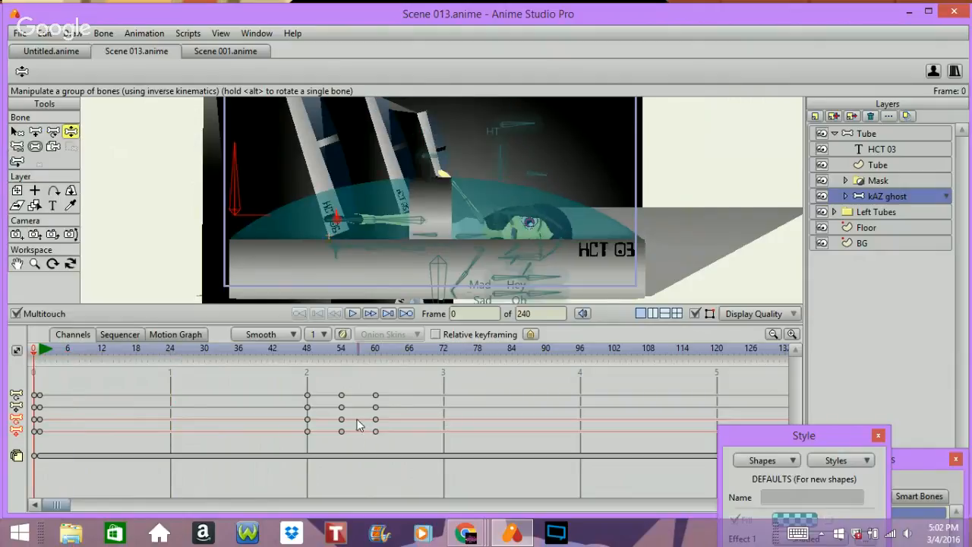
key("Right")
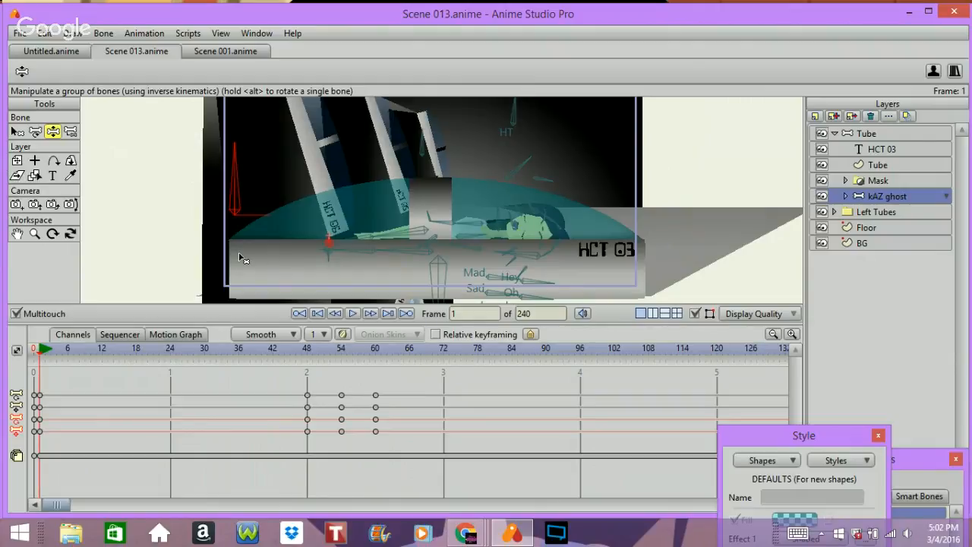
key("Right")
key("Right")
key("Right")
key("Right")
key("Right")
key("Right")
key("Right")
key("Right")
key("Right")
key("Right")
key("Right")
key("Right")
key("Right")
key("Right")
key("Right")
key("Right")
key("Right")
key("Right")
key("Right")
key("Right")
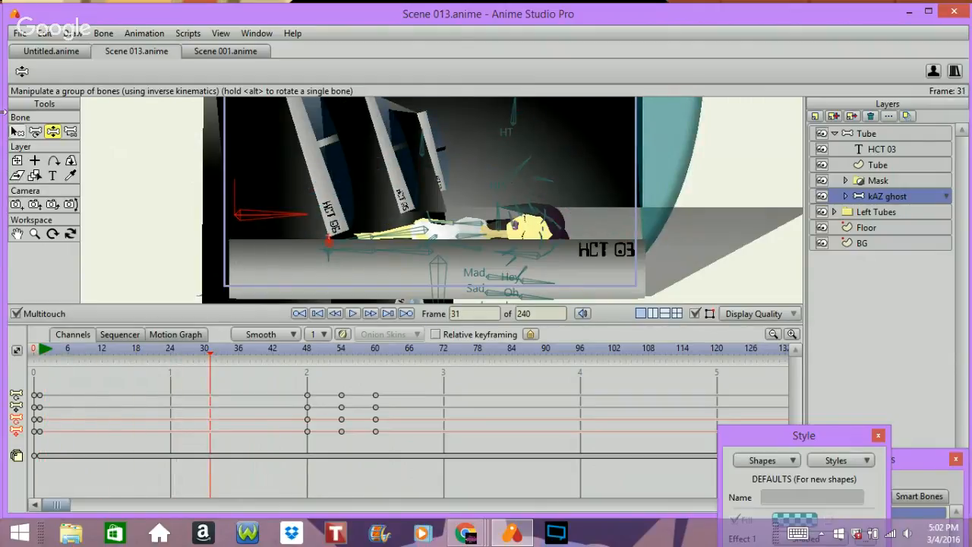
Step: With the Select Bone tool, select a ghost bone, return to frame 1 and select the frame 54 keyframe on the new bone channel
left_click(16, 132)
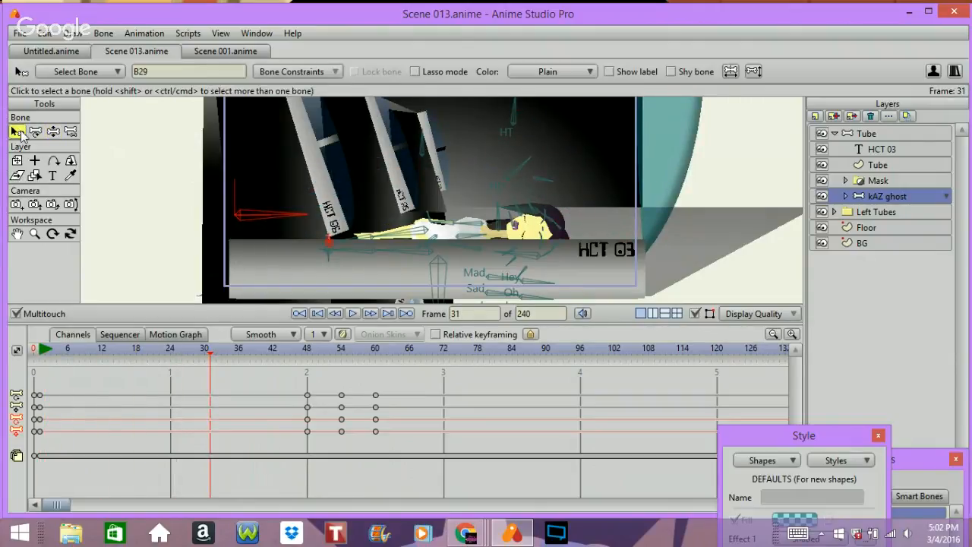
left_click(439, 293)
key("Left")
key("Left")
key("Left")
key("Left")
key("Left")
key("Left")
key("Left")
key("Left")
key("Left")
key("Left")
key("Left")
key("Left")
key("Left")
key("Left")
key("Left")
key("Left")
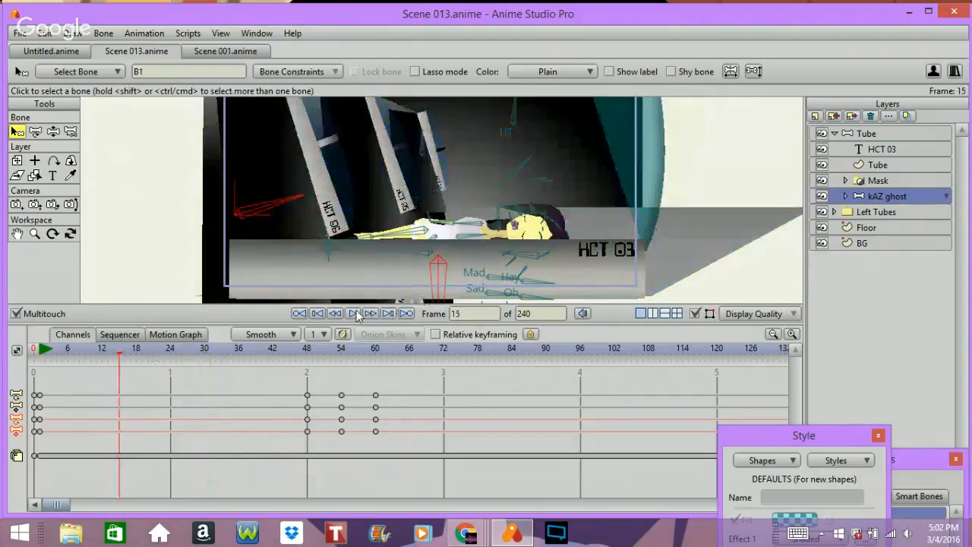
key("Left")
key("Left")
key("Left")
key("Left")
key("Left")
key("Left")
key("Left")
key("Left")
key("Left")
key("Left")
key("Left")
key("Left")
key("Left")
key("Left")
key("Left")
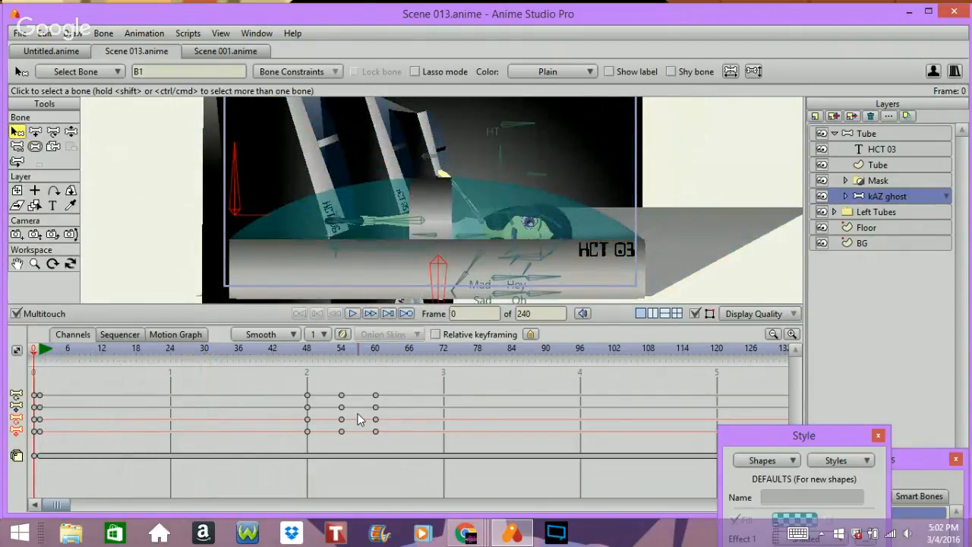
key("Right")
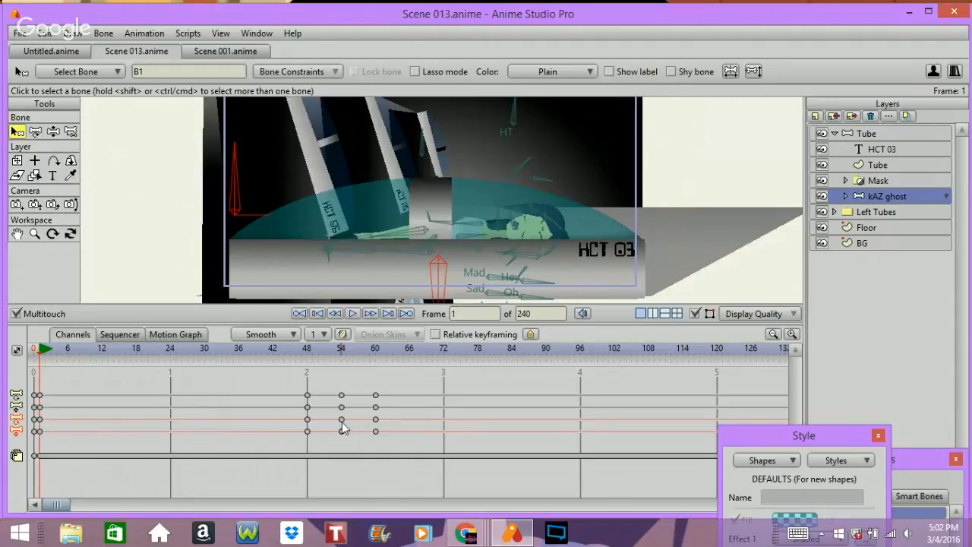
left_click(341, 432)
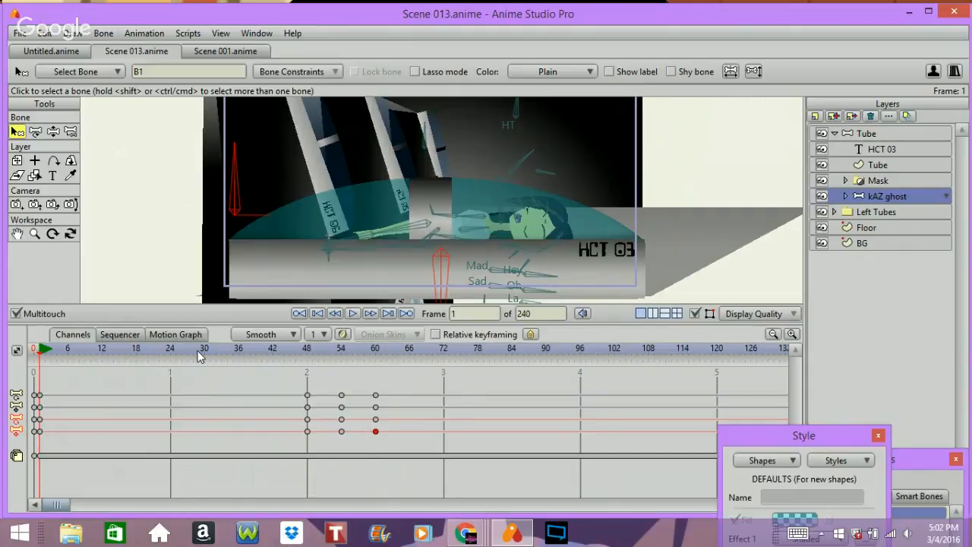
left_click(341, 432)
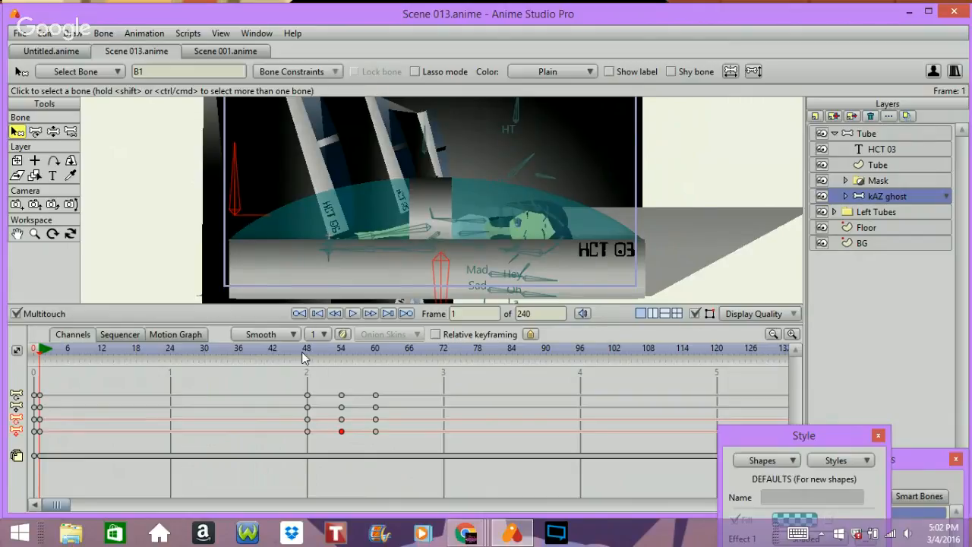
Step: Jump to frame 48, select the bones near the ghost's hand and step through nearby frames to inspect them
left_click_drag(303, 357, 306, 355)
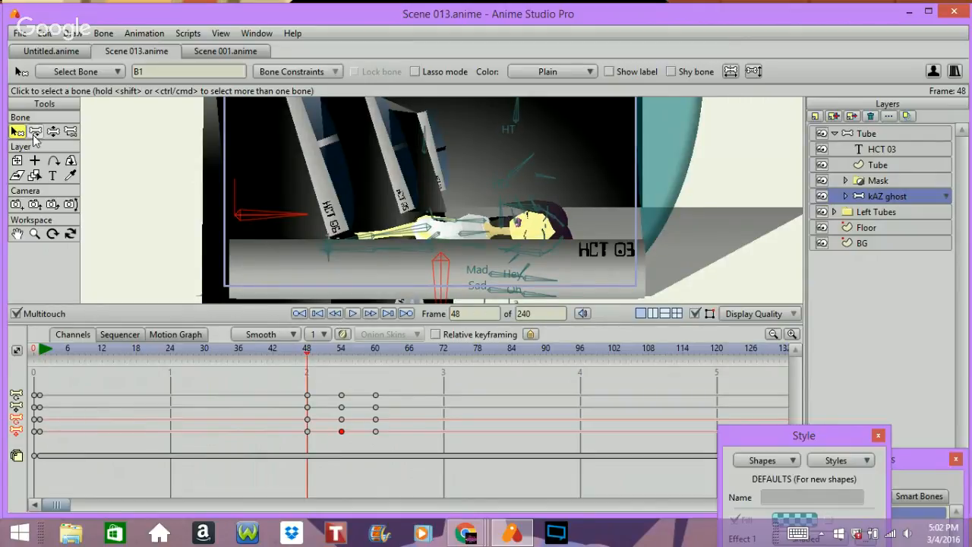
left_click(325, 245)
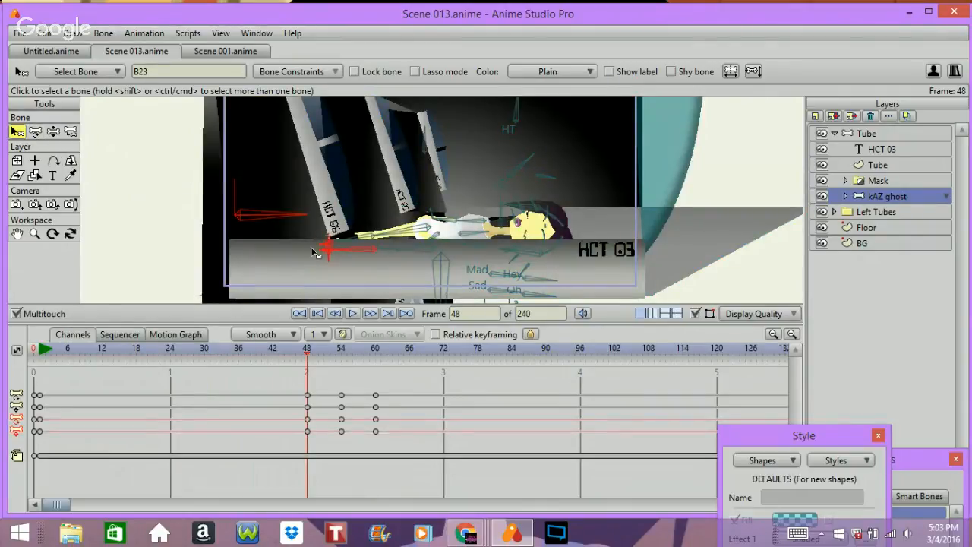
left_click(325, 250)
left_click(324, 249)
key("Right")
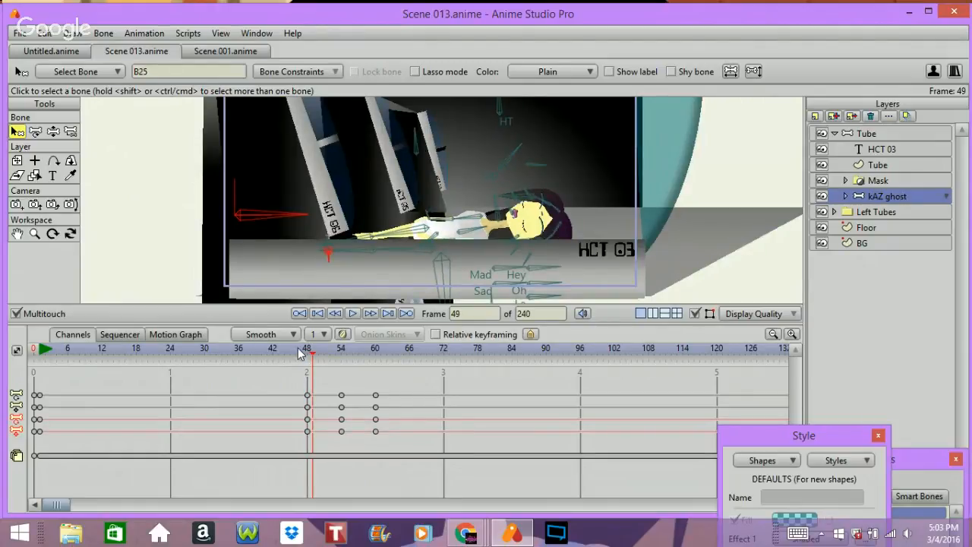
key("Left")
key("Left")
key("Left")
key("Left")
key("Left")
key("Left")
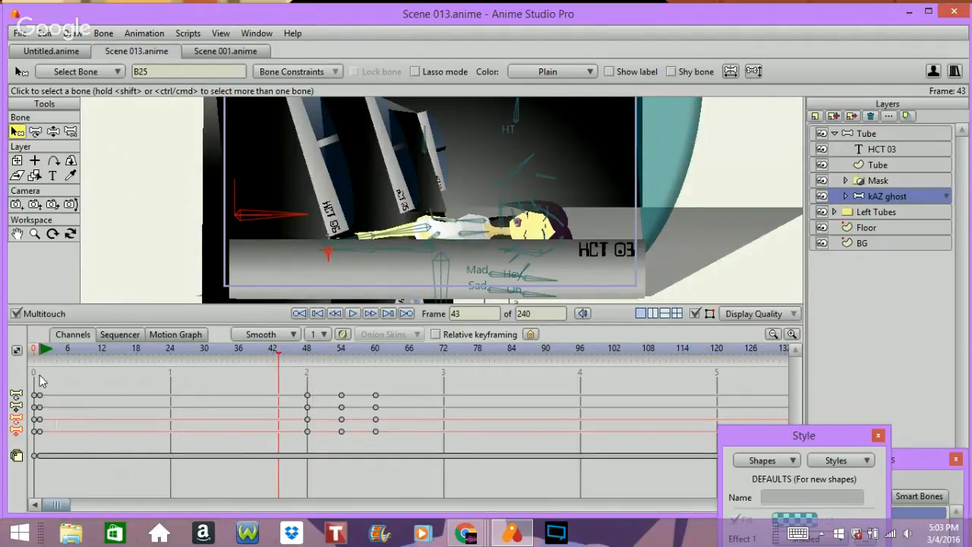
Step: At frame 1, select the frame 54 keyframe on the bone channel and paste it into frame 1
left_click(46, 355)
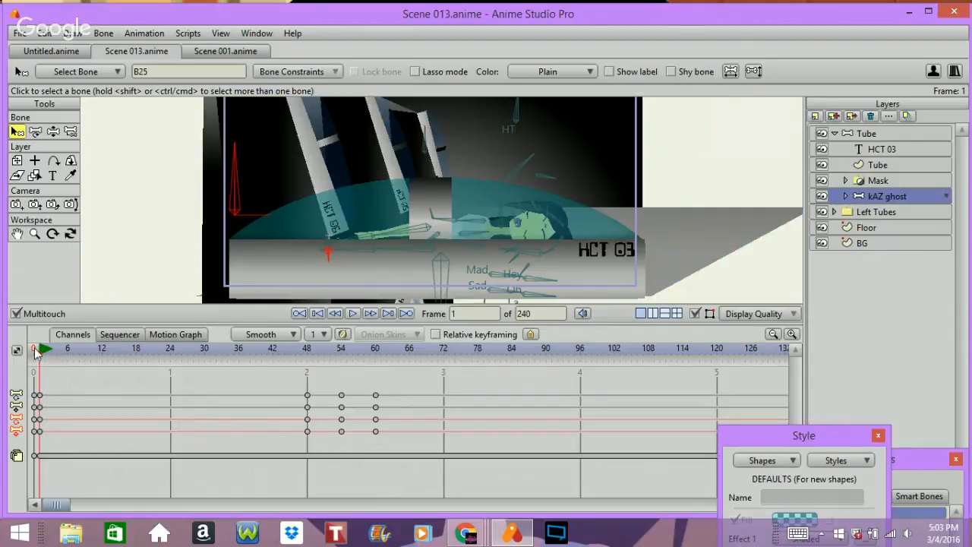
left_click(341, 432)
key("ctrl+v")
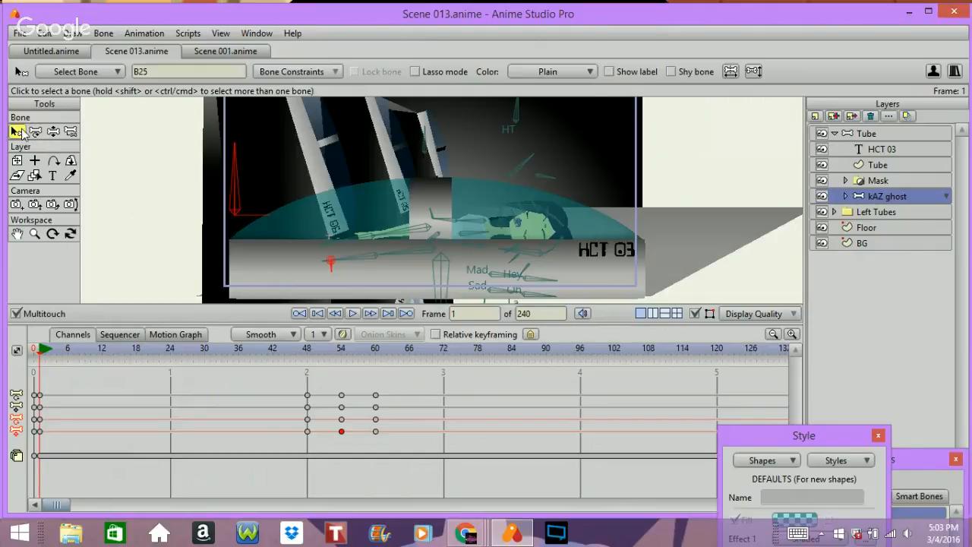
Step: Select bone B29, pick its frame 54 keyframe in the timeline and paste it at frame 1
left_click(333, 243)
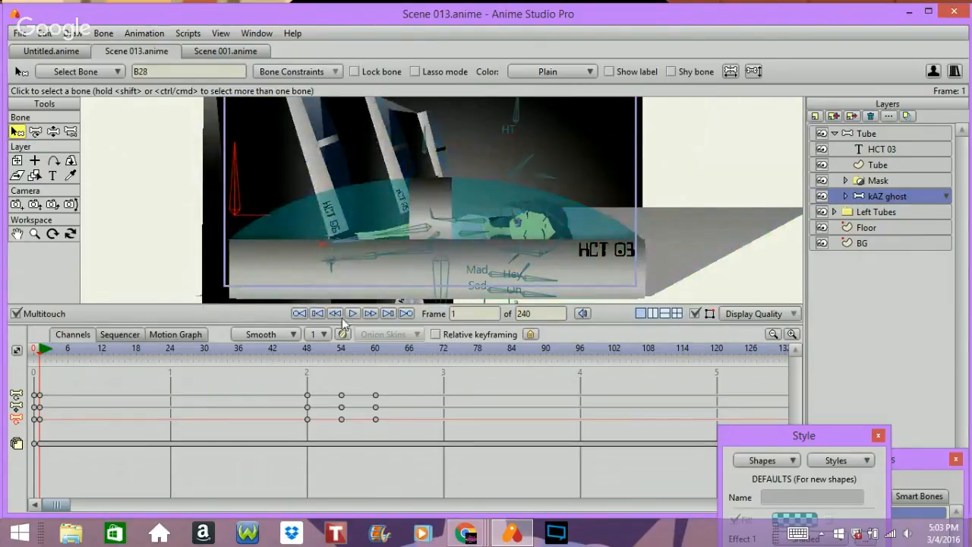
left_click(328, 248)
left_click(326, 248)
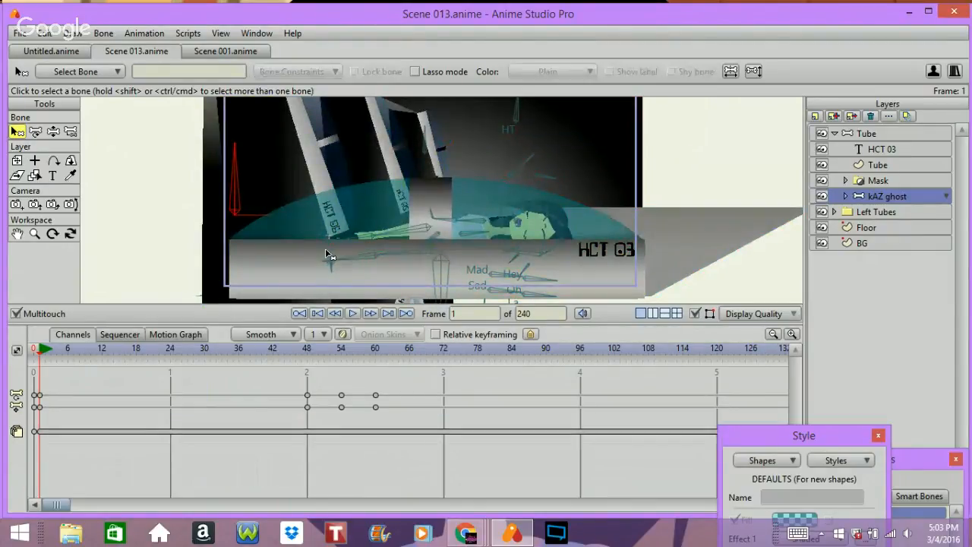
left_click(326, 244)
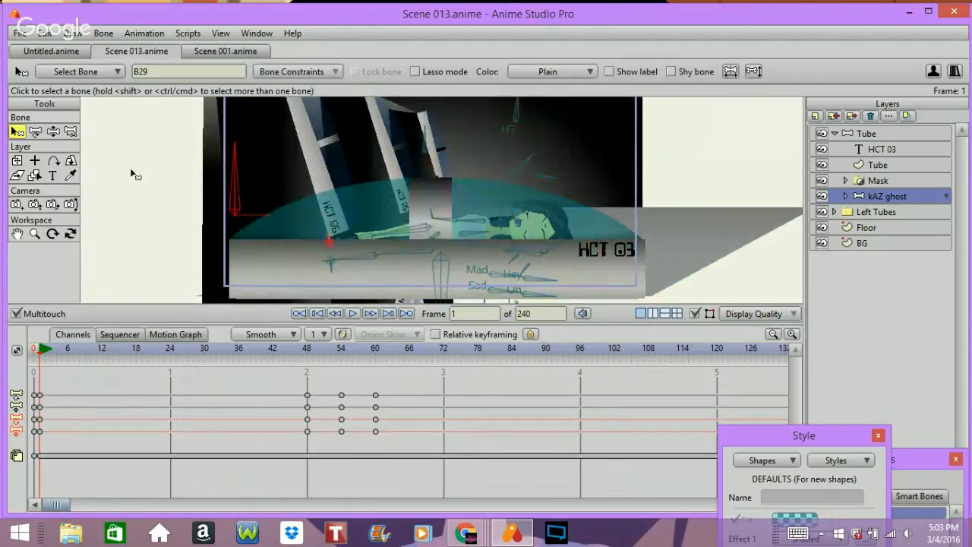
left_click(307, 430)
left_click(341, 431)
key("ctrl+v")
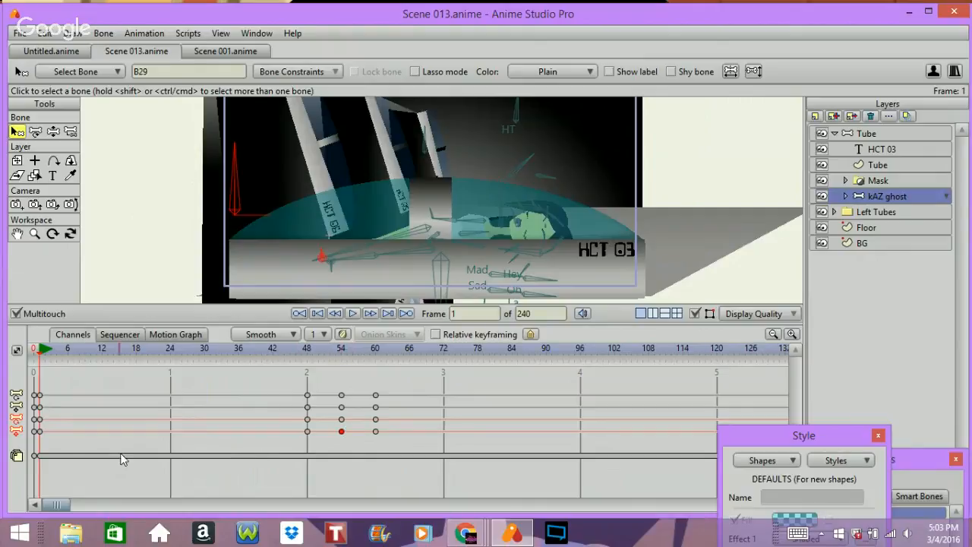
Step: Undo the last change, select bone B25 with its frame 54 keyframe, and paste the keyframe at frame 48
key("space")
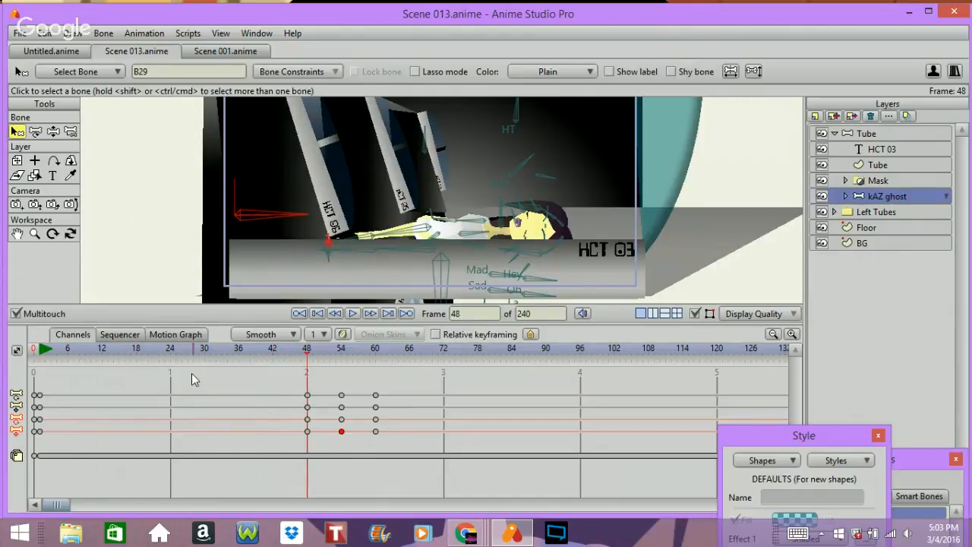
key("ctrl+z")
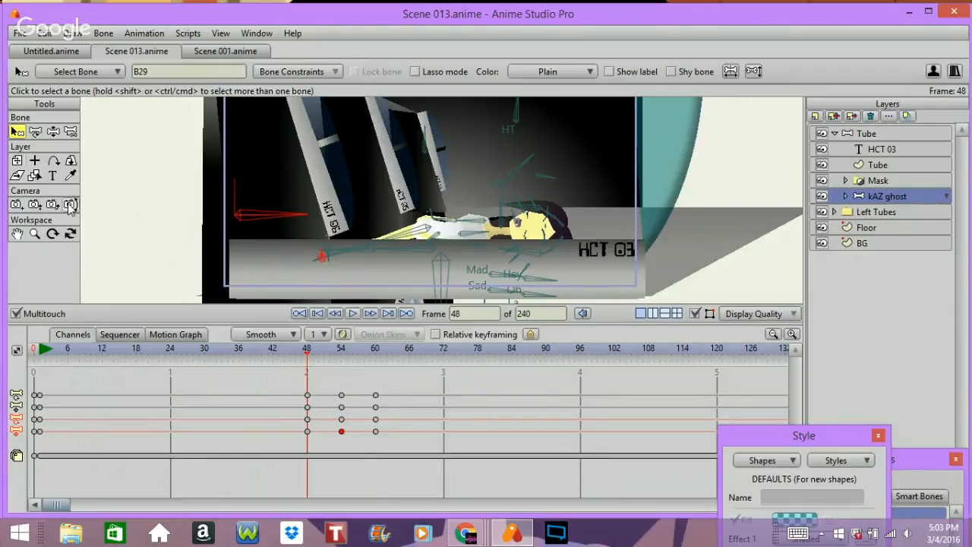
left_click(327, 258)
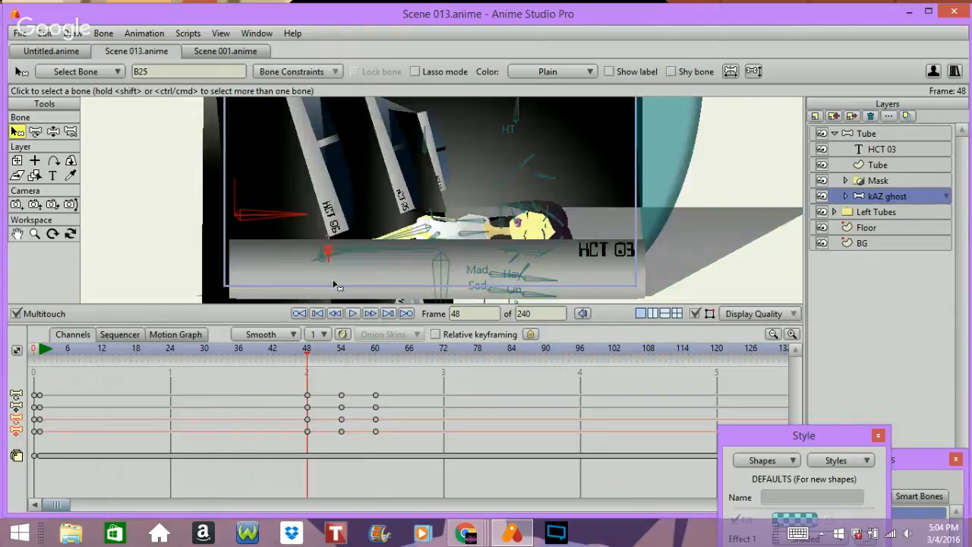
left_click(341, 431)
key("ctrl+v")
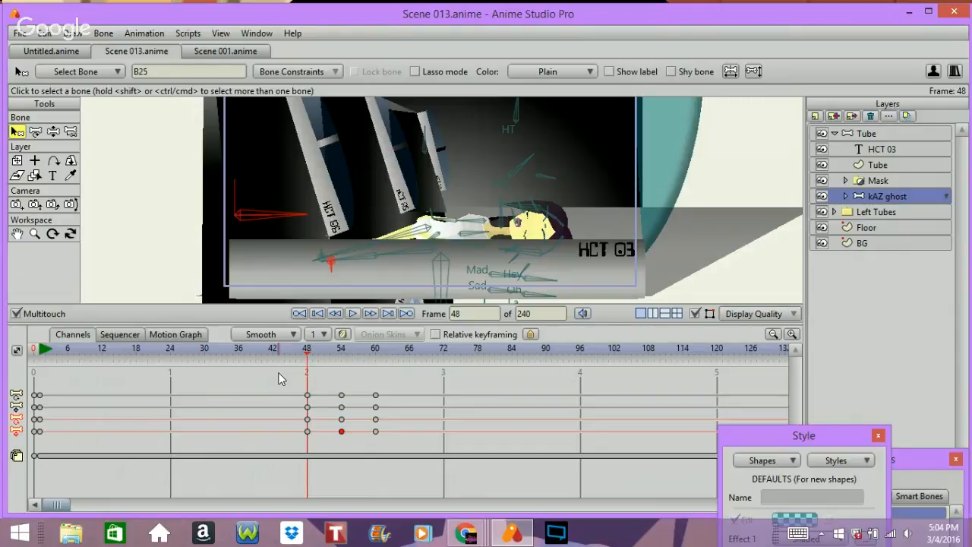
Step: Step frame by frame between frames 46 and 60 to inspect the ghost's motion
key("Right")
key("Right")
key("Right")
key("Right")
key("Right")
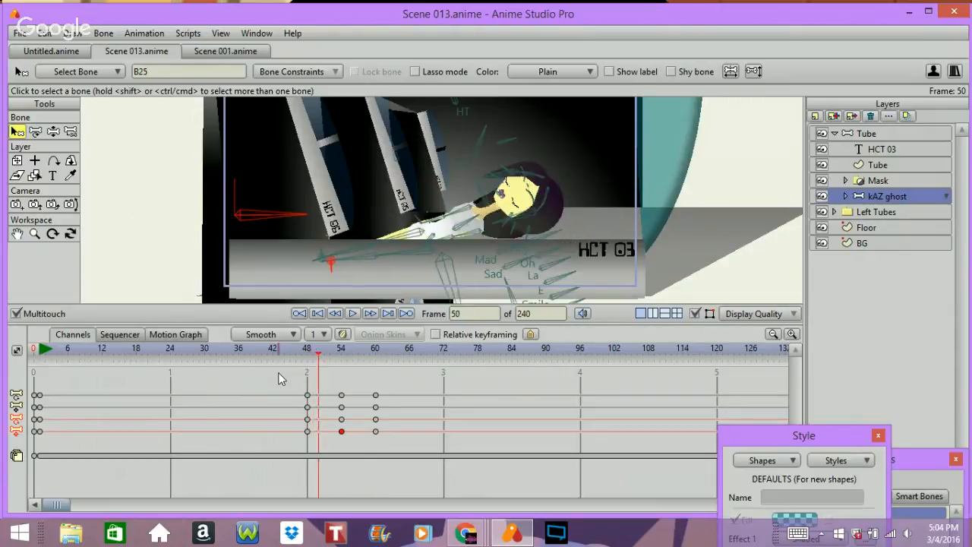
key("Right")
key("Right")
key("Right")
key("Right")
key("Right")
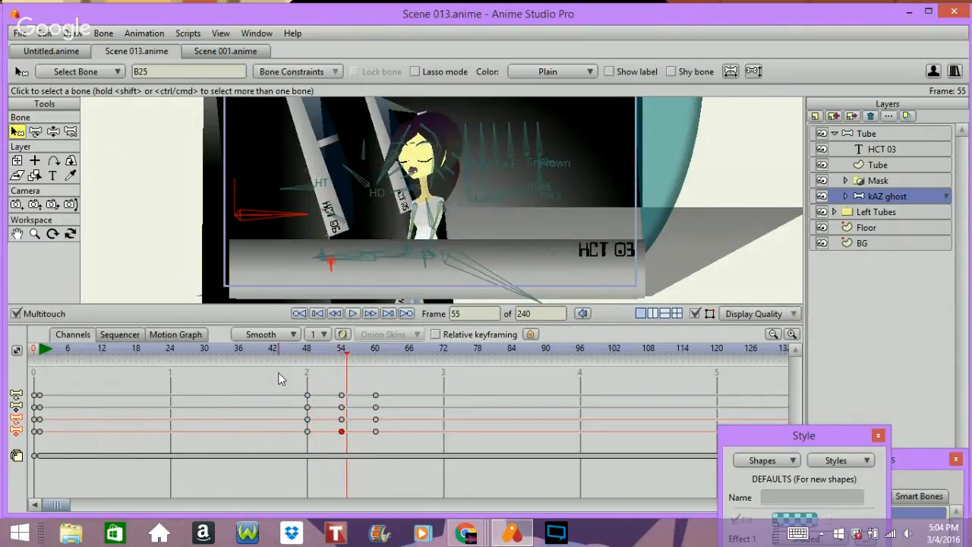
key("Right")
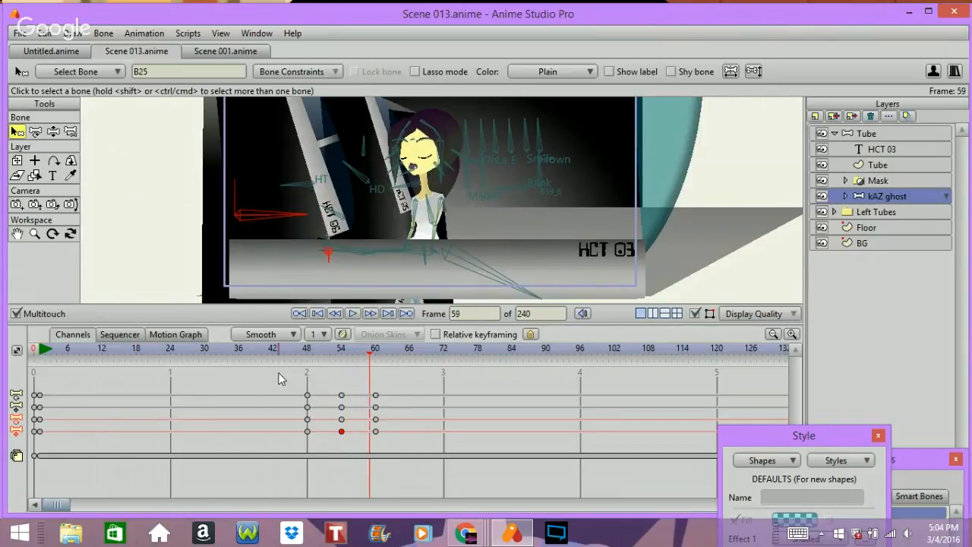
key("Right")
key("Right")
key("Left")
key("Left")
key("Left")
key("Left")
key("Left")
key("Left")
key("Left")
key("Left")
key("Left")
key("Left")
key("Left")
key("Left")
key("Left")
key("Left")
key("Left")
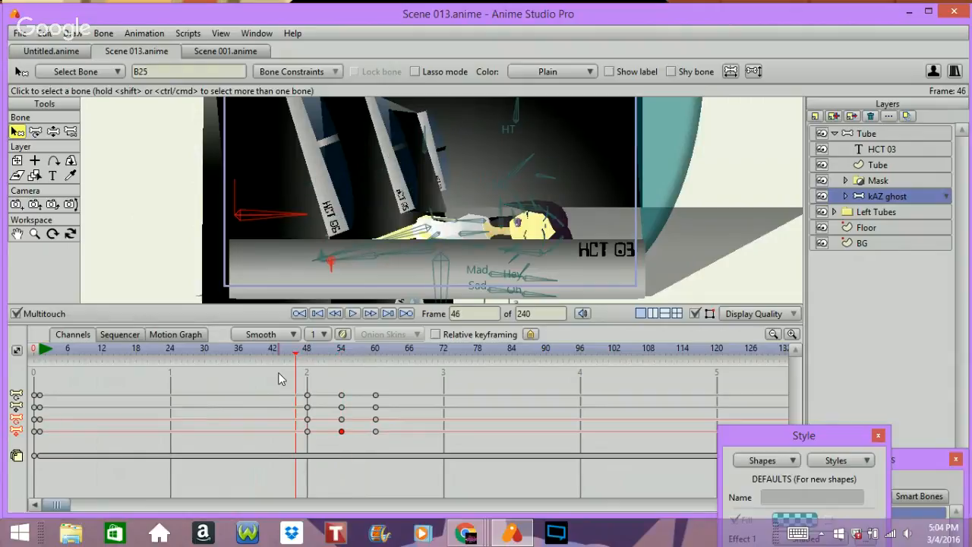
key("Right")
key("Right")
key("Right")
key("Right")
key("Right")
key("Right")
key("Right")
key("Right")
key("Right")
key("Right")
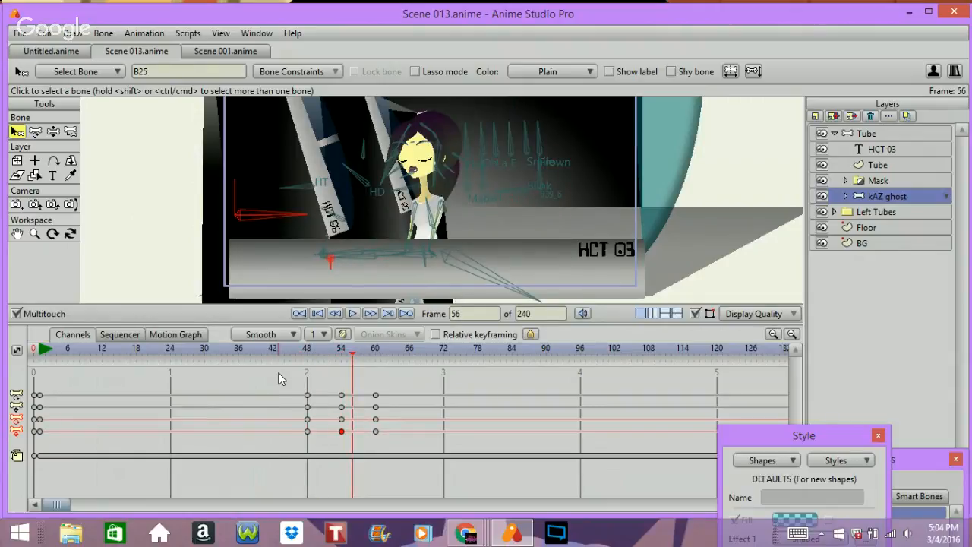
key("Left")
key("Left")
key("Left")
key("Left")
key("Left")
key("Left")
key("Left")
key("Left")
key("Right")
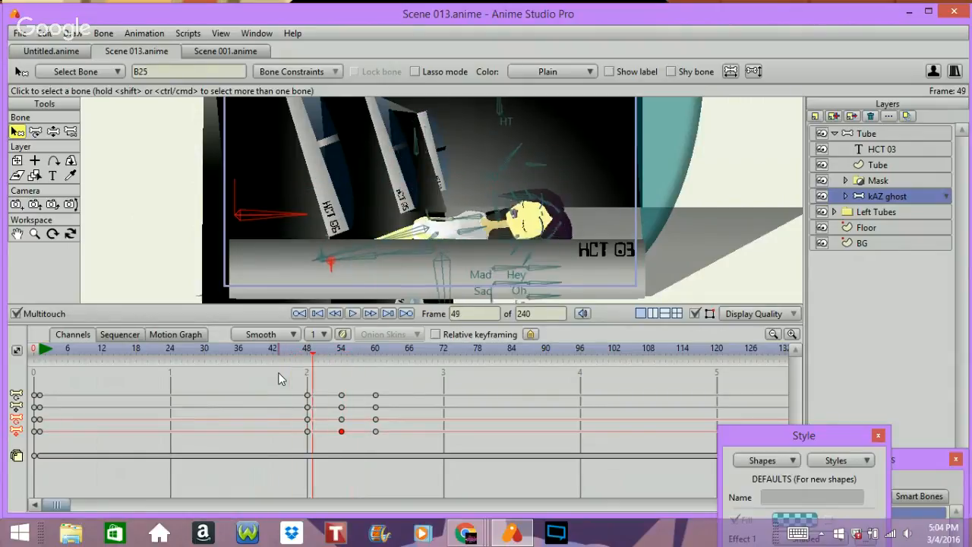
key("Right")
key("Right")
key("Right")
key("Right")
key("Right")
key("Right")
key("Right")
key("Right")
key("Right")
key("Right")
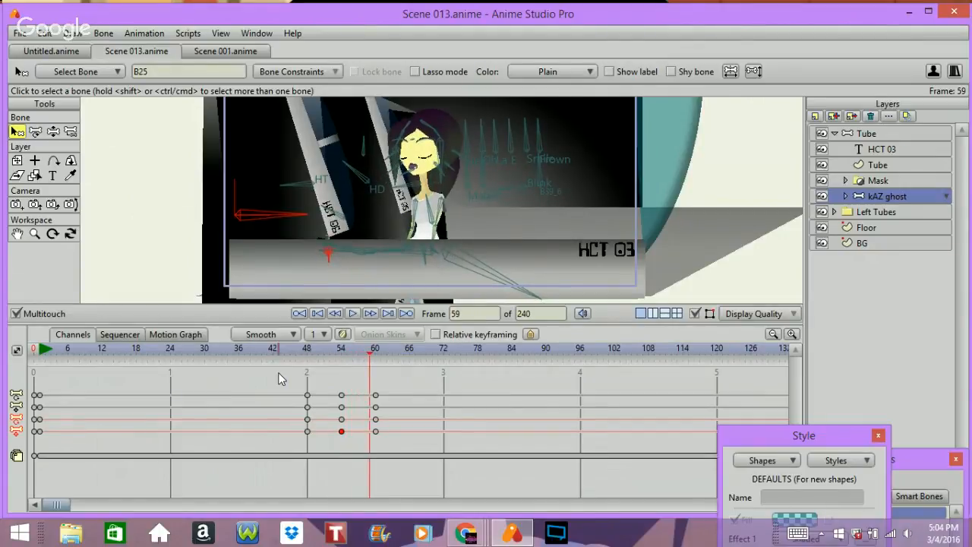
key("Right")
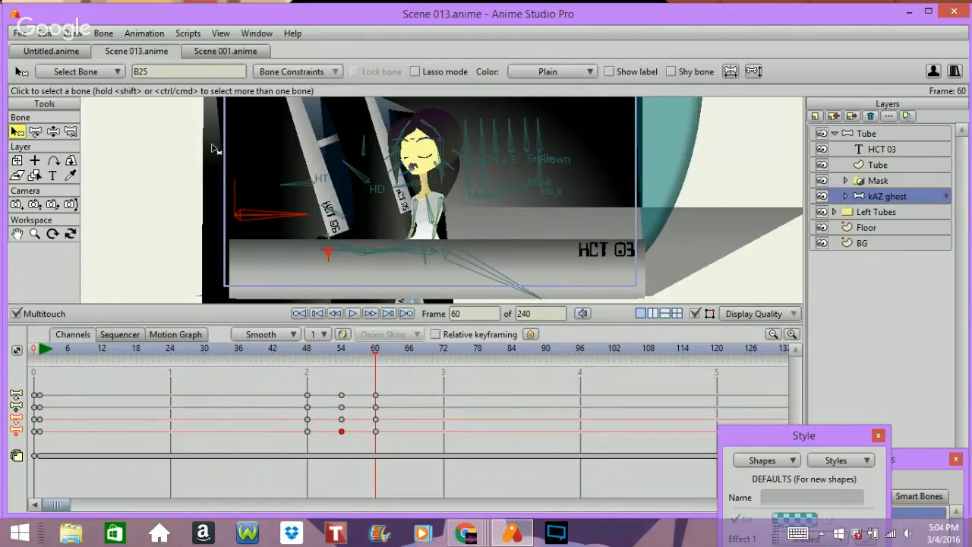
Step: Select bone B1, pick its frame 48 keyframe and paste it at frame 60
left_click(495, 258)
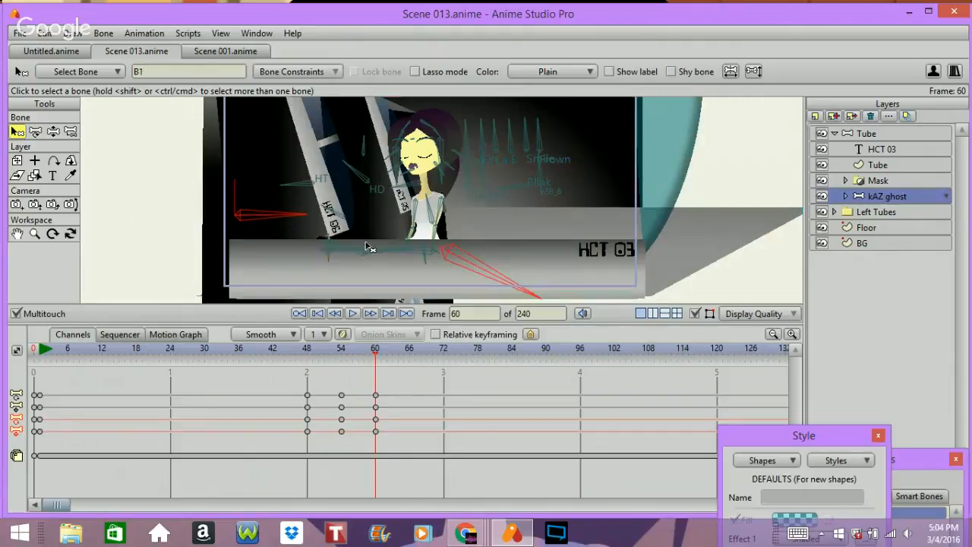
left_click(306, 430)
key("ctrl+v")
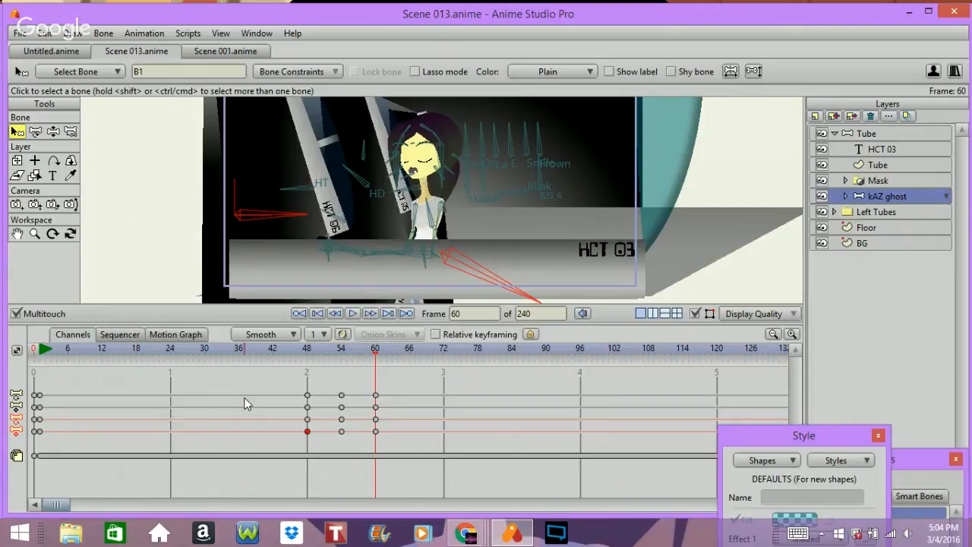
Step: Step back and forth around frame 60 to inspect the ghost's pose
key("Left")
key("Left")
key("Left")
key("Left")
key("Left")
key("Left")
key("Left")
key("Left")
key("Left")
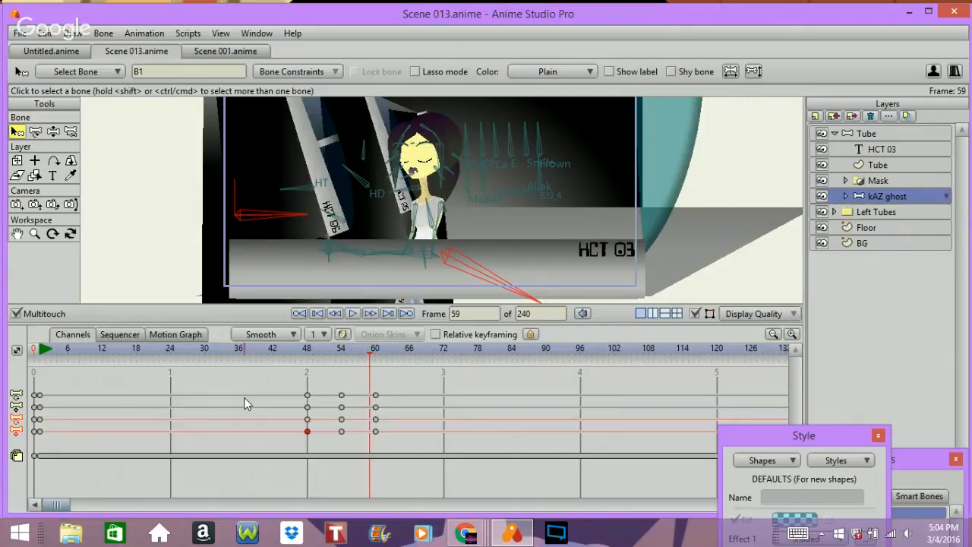
key("Right")
key("Right")
key("Right")
key("Right")
key("Right")
key("Right")
key("Right")
key("Right")
key("Right")
key("Right")
key("Right")
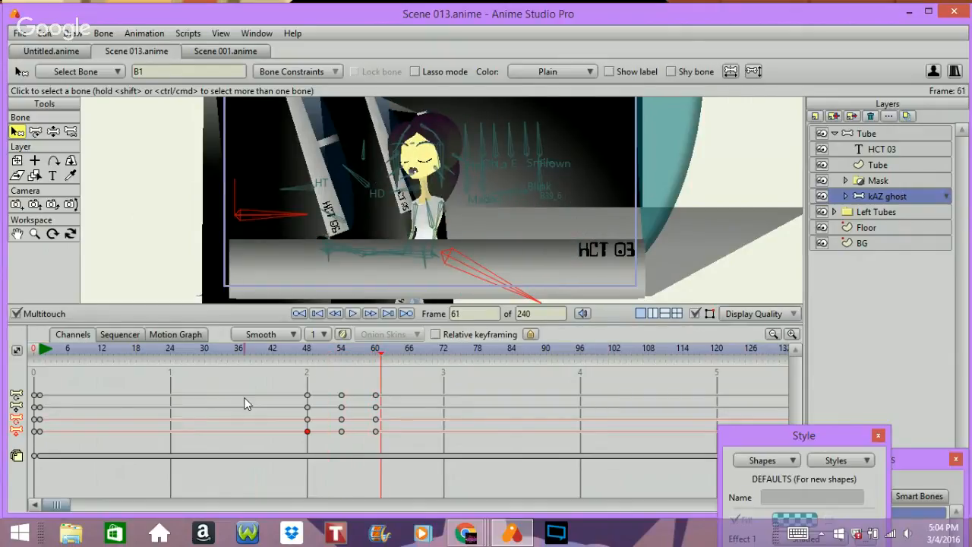
key("Left")
key("Left")
key("Left")
key("Left")
key("Left")
key("Left")
key("Left")
key("Left")
key("Left")
key("Left")
key("Left")
key("Left")
key("Left")
key("Left")
key("Left")
key("Left")
key("Left")
key("Right")
key("Right")
key("Right")
key("Right")
key("Right")
key("Right")
key("Right")
key("Right")
key("Right")
key("Right")
key("Right")
key("Right")
key("Right")
key("Right")
key("Right")
key("Right")
key("Right")
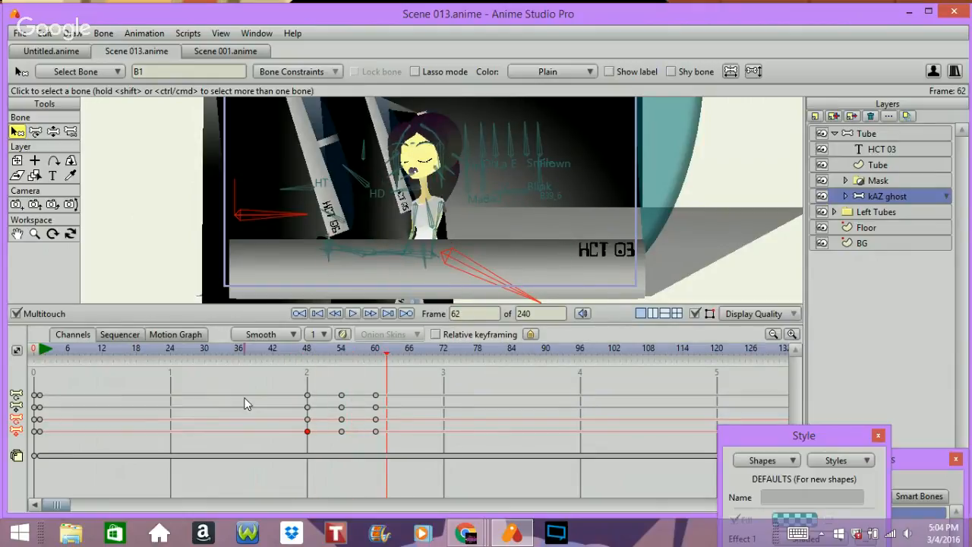
key("Left")
key("Left")
Step: With the Manipulate Bones tool, nudge the ghost's lower bone slightly upward at frame 60
left_click(53, 133)
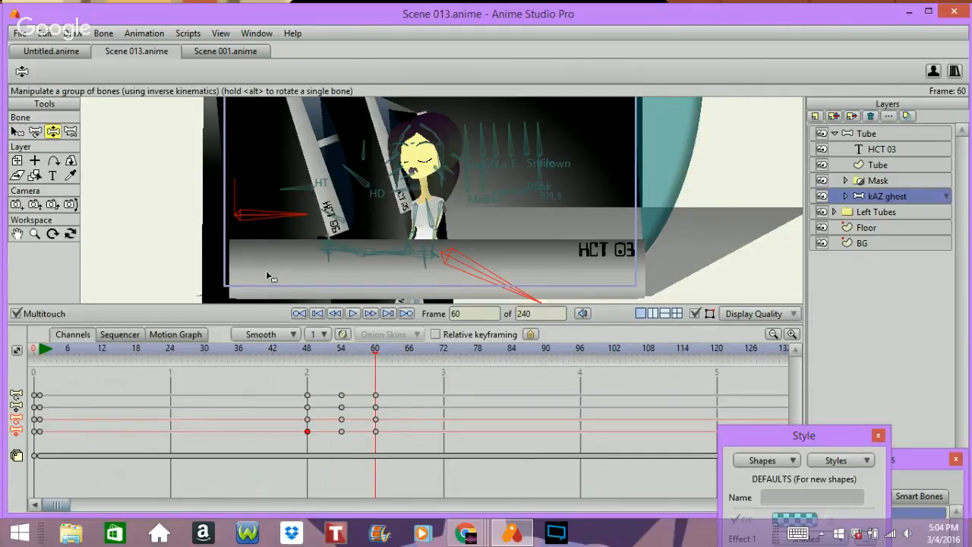
left_click(325, 262)
mouse_move(327, 264)
left_mouse_down()
mouse_move(326, 241)
mouse_move(316, 249)
mouse_move(331, 246)
mouse_move(325, 253)
left_mouse_up()
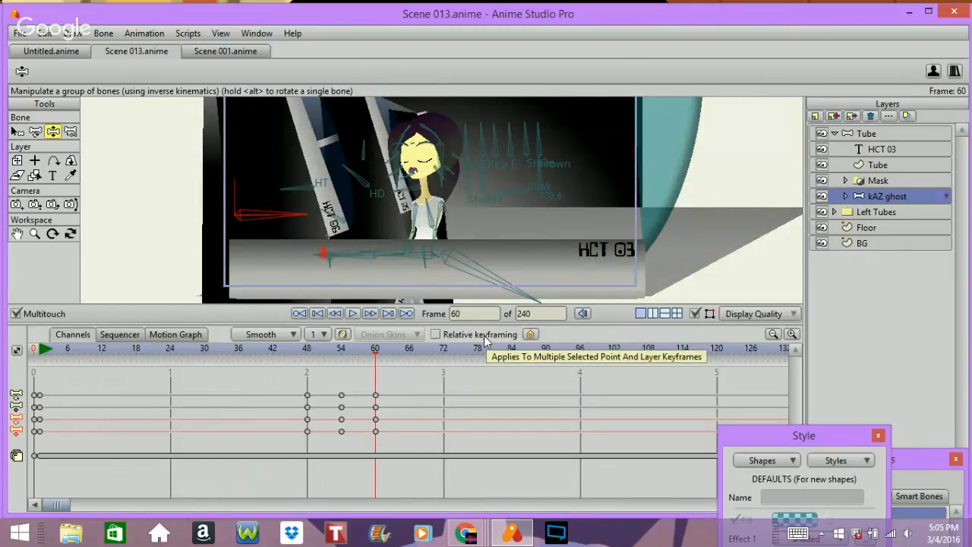
Step: Scrub through the animation from frame 1 to about frame 63 to review the ghost's movement
key("ctrl+Left")
key("ctrl+Left")
key("ctrl+Left")
key("ctrl+Left")
key("Left")
key("Left")
key("Left")
key("Left")
key("Left")
key("Left")
key("Left")
key("Left")
key("Left")
key("Left")
key("Left")
key("Left")
key("Left")
key("Left")
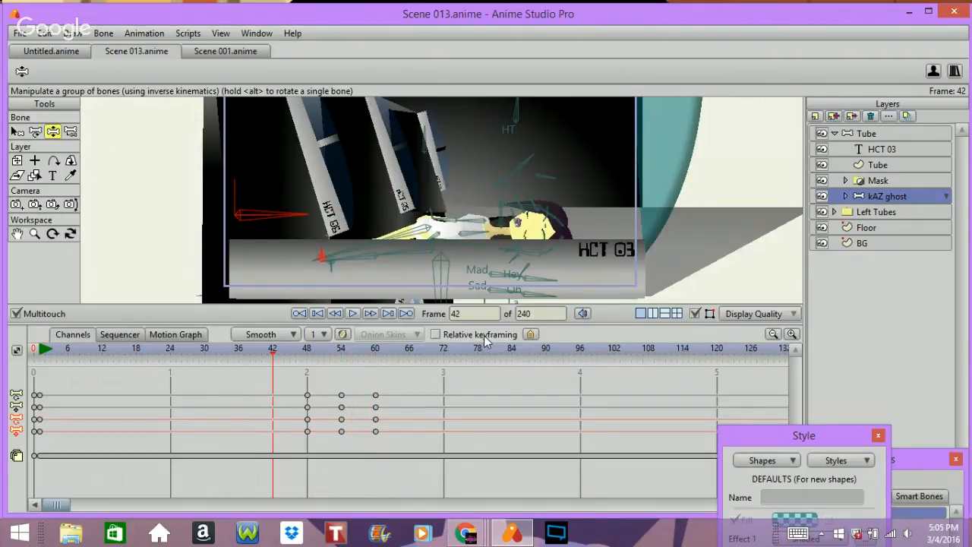
key("Right")
key("Right")
key("Right")
key("Right")
key("Right")
key("Right")
key("Right")
key("Right")
key("Right")
key("Right")
key("Right")
key("Right")
key("Right")
key("Right")
key("Right")
key("Right")
key("Right")
key("Right")
key("Right")
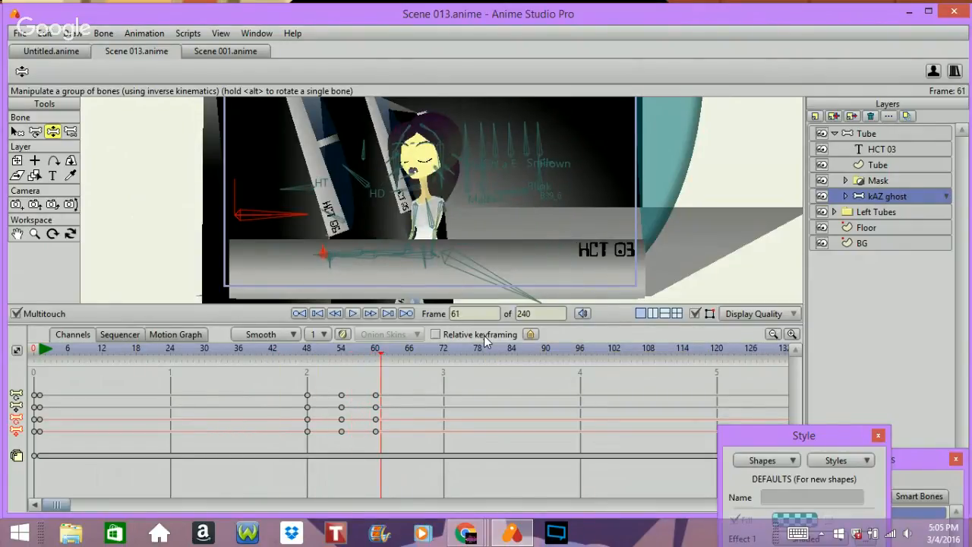
key("Left")
key("Left")
key("Left")
key("Left")
key("Left")
key("Left")
key("Left")
key("Left")
key("Left")
key("Left")
key("Left")
key("Left")
key("Left")
key("Left")
key("Left")
key("Left")
key("Left")
key("Left")
key("Left")
key("Left")
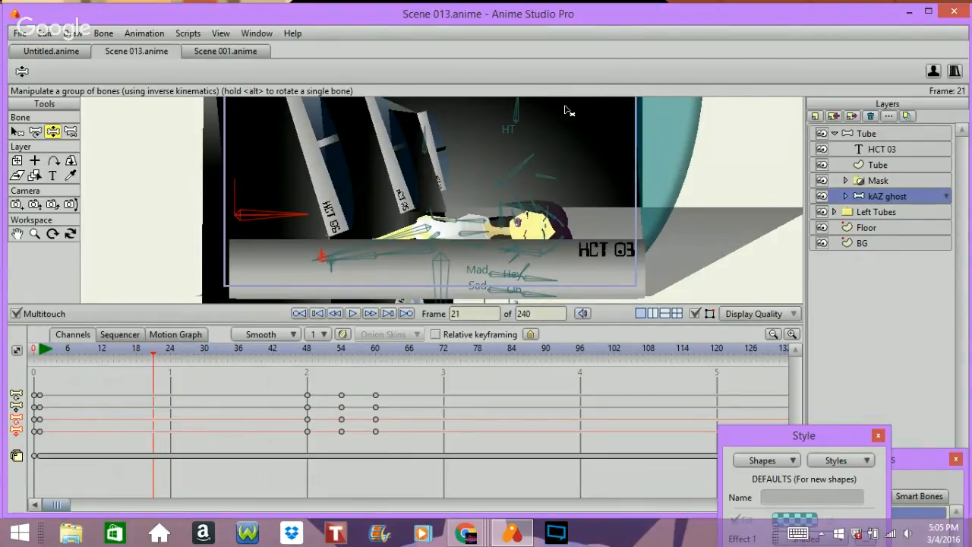
key("Left")
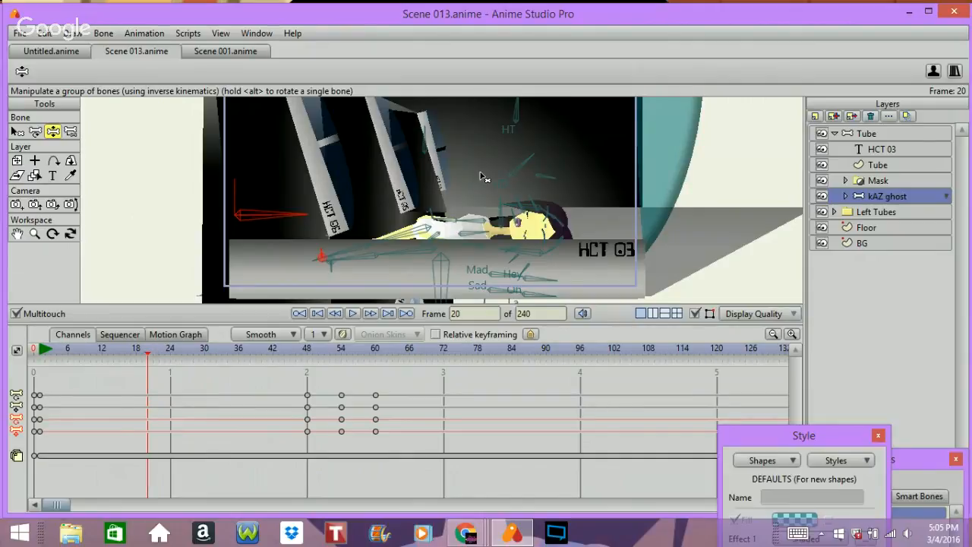
key("Left")
key("Left")
key("Left")
key("Left")
key("Left")
key("Left")
key("Left")
key("Left")
key("Left")
key("Left")
key("Left")
key("Left")
key("Left")
key("Left")
key("Left")
key("Left")
key("Left")
key("Left")
key("Left")
key("Left")
key("Right")
key("Right")
key("Right")
key("Right")
key("Right")
key("Right")
key("Right")
key("Right")
key("Right")
key("Right")
key("Right")
key("Right")
key("Right")
key("Right")
key("Right")
key("Right")
key("Right")
key("Right")
key("Right")
key("Right")
key("Right")
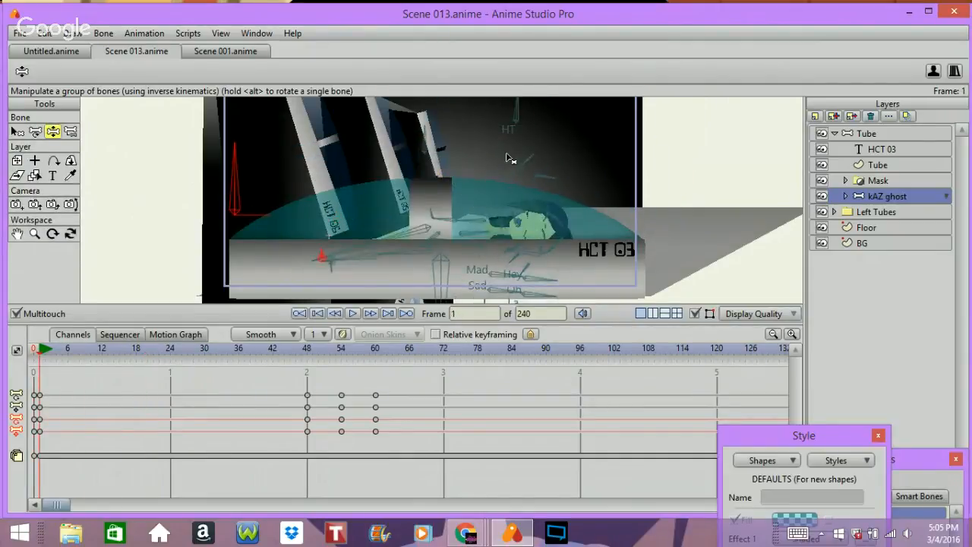
key("Right")
key("Right")
key("Right")
key("Right")
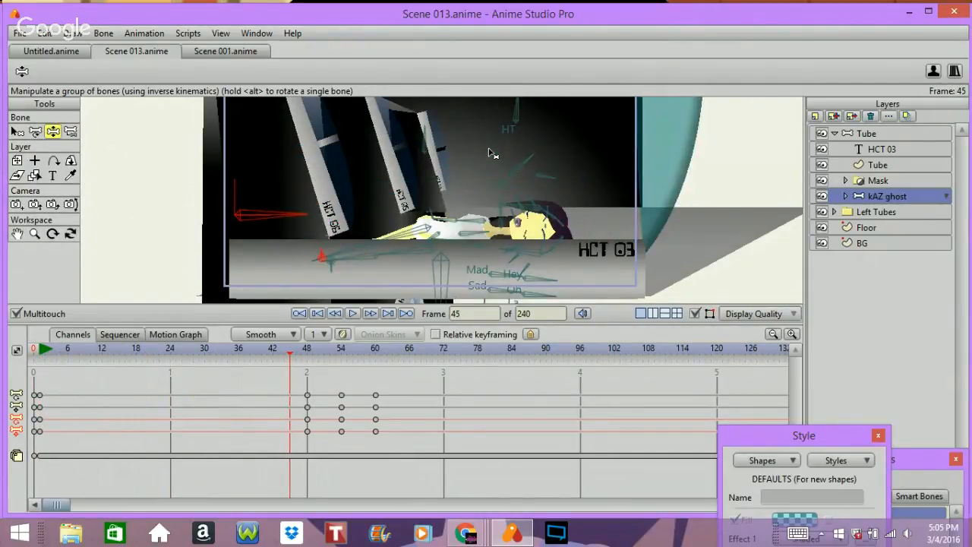
key("Right")
key("Right")
key("Right")
key("Right")
key("Right")
key("Right")
key("Right")
key("Right")
key("Right")
key("Right")
key("Right")
key("Right")
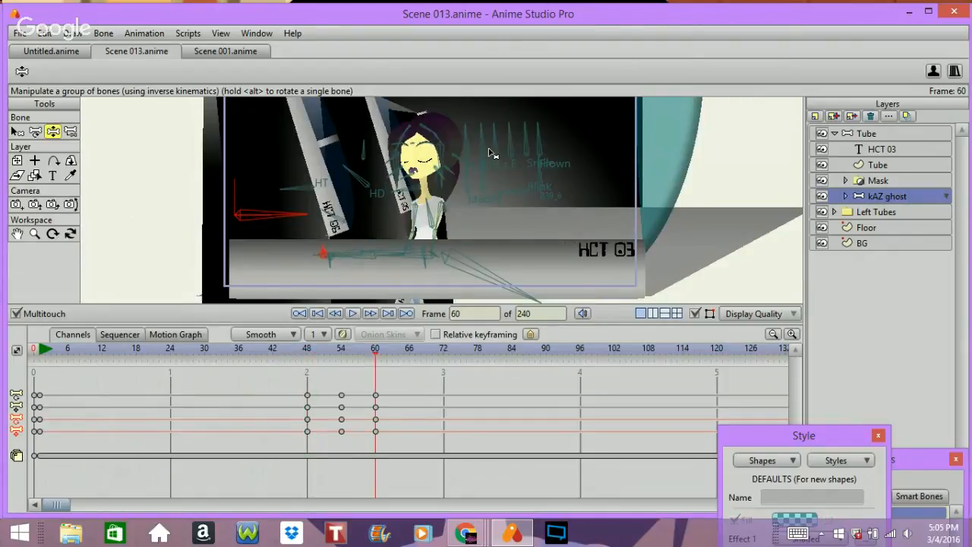
key("Left")
key("Left")
key("Left")
key("Left")
key("Left")
key("Left")
key("Left")
key("Left")
key("Left")
key("Left")
key("Left")
key("Left")
key("Left")
key("Left")
key("Left")
key("Left")
key("Left")
key("Left")
key("Left")
key("Left")
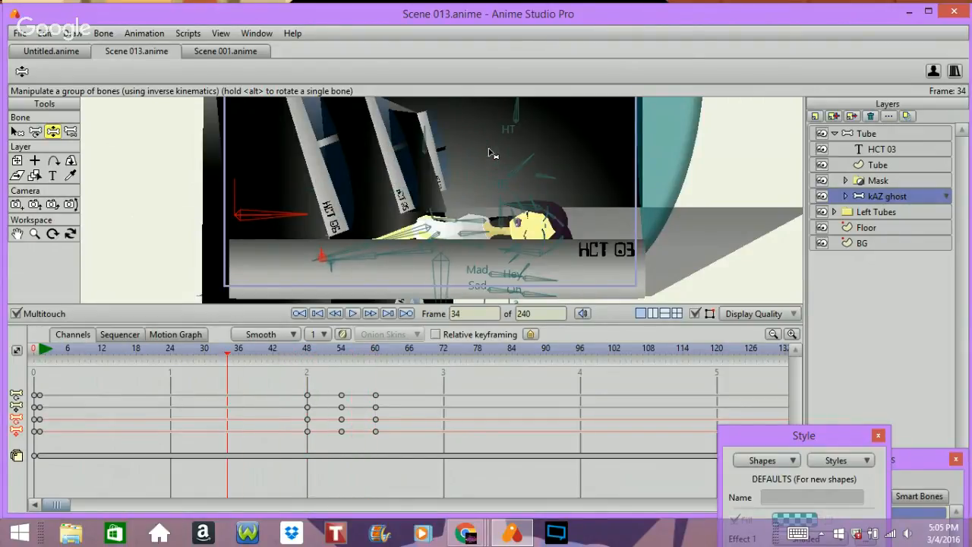
key("Right")
key("Right")
key("Right")
key("Right")
key("Right")
key("Right")
key("Right")
key("Right")
key("Right")
key("Right")
key("Right")
key("Right")
key("Right")
key("Right")
key("Right")
key("Right")
key("Right")
key("Right")
key("Right")
key("Right")
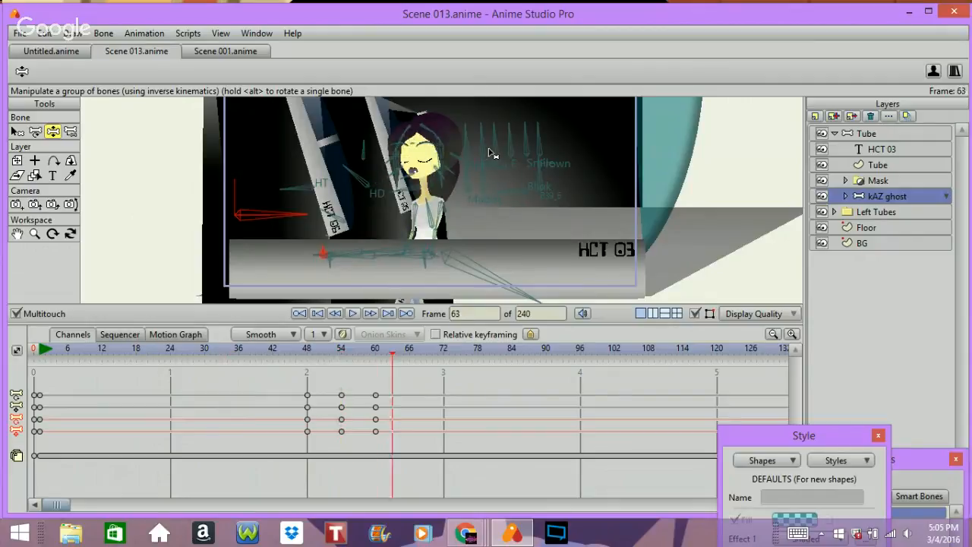
key("Left")
key("Left")
key("Left")
key("Left")
key("Left")
key("Left")
key("Left")
key("Left")
key("Left")
key("Left")
key("Left")
key("Left")
key("Left")
key("Left")
key("Left")
key("Left")
key("Left")
key("Left")
key("Left")
key("Left")
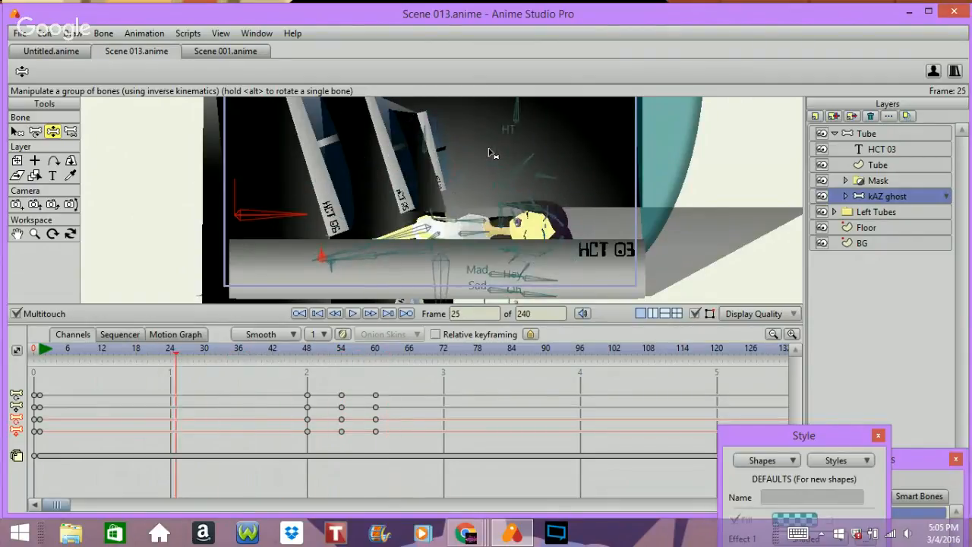
key("Left")
key("Left")
key("Left")
key("Left")
key("Left")
key("Left")
key("Left")
key("Left")
key("Left")
key("Left")
key("Left")
key("Left")
key("Right")
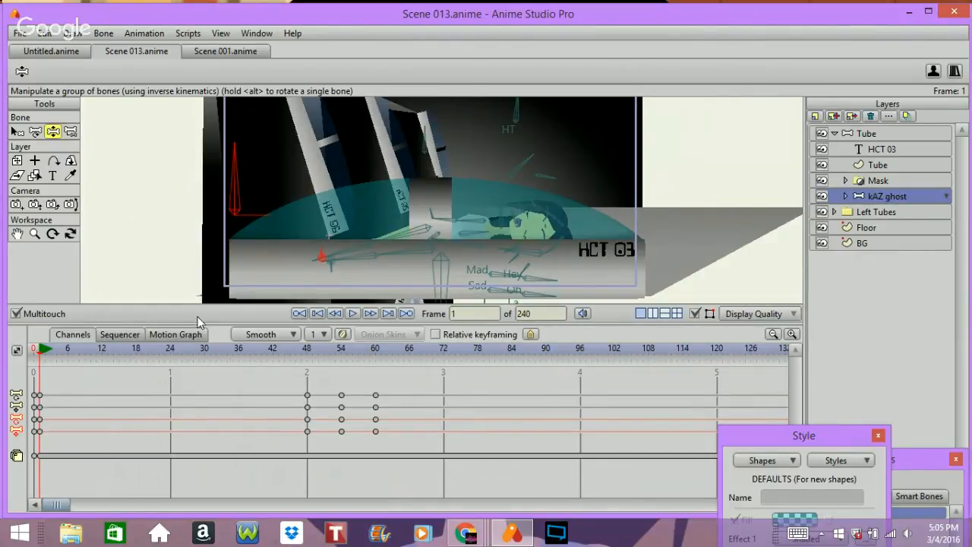
key("Right")
key("Right")
key("Right")
key("Right")
key("Right")
key("Right")
key("Right")
key("Right")
key("Right")
key("Right")
key("Right")
key("Right")
key("Right")
key("Right")
key("Right")
key("Right")
key("Right")
key("Right")
key("Right")
key("Right")
key("Right")
key("Right")
key("Right")
key("Right")
key("Right")
key("Right")
key("Right")
key("Right")
key("Right")
key("Right")
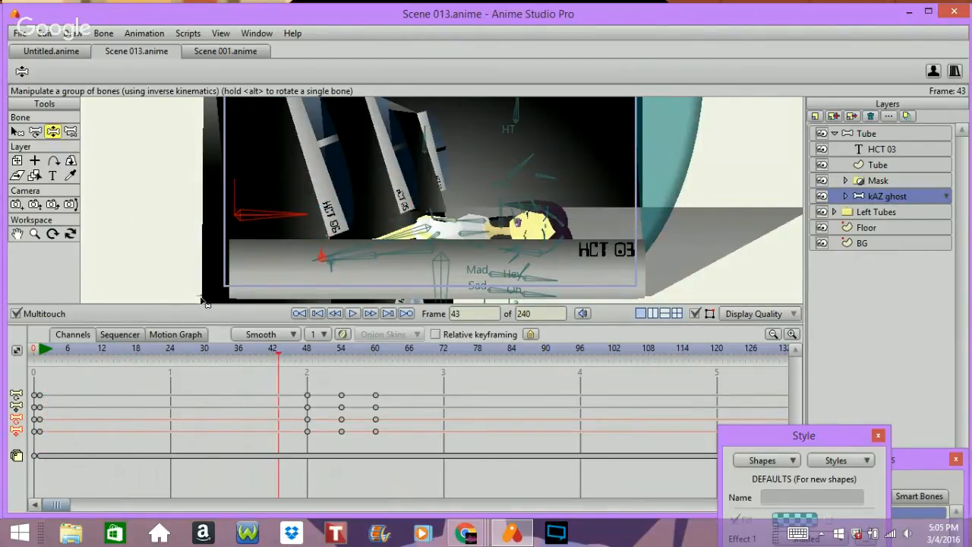
key("Right")
key("Right")
key("Right")
key("Right")
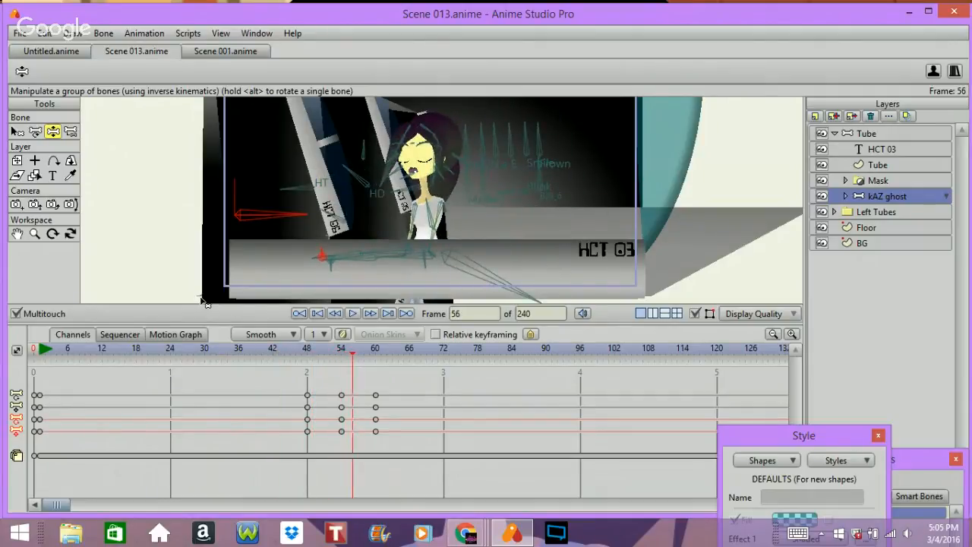
key("Right")
key("Right")
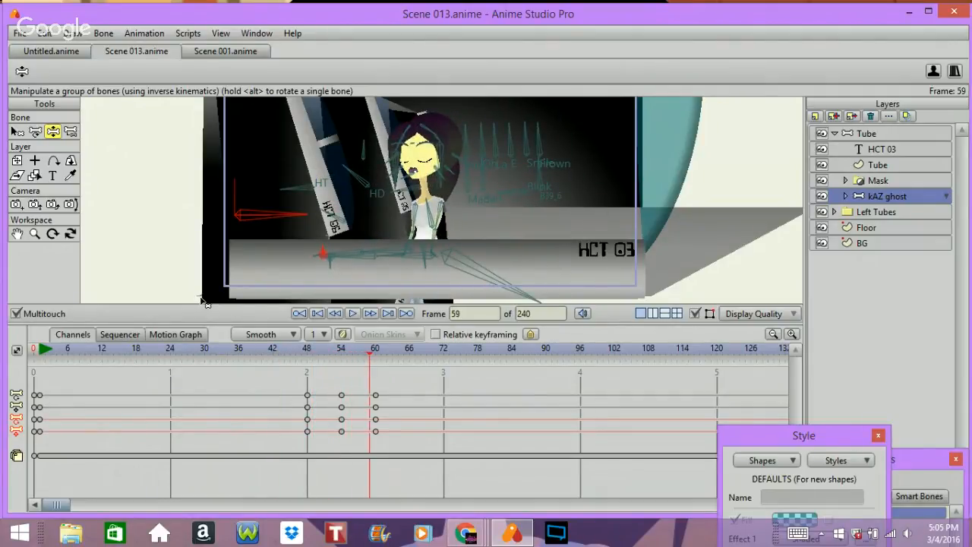
key("Right")
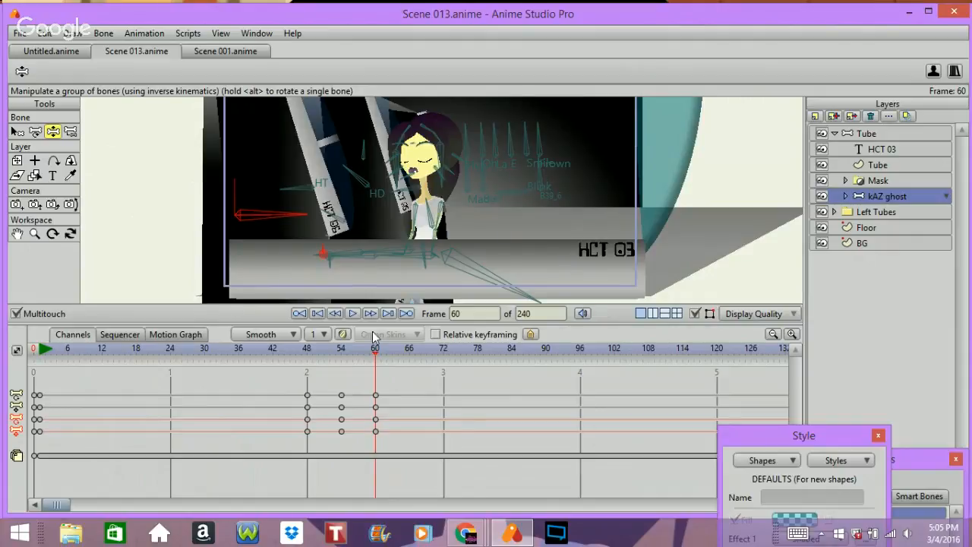
Step: At frame 66, paste the copied keyframe and pose the ghost's arm so her hand rises to her face
left_click(408, 352)
key("ctrl+v")
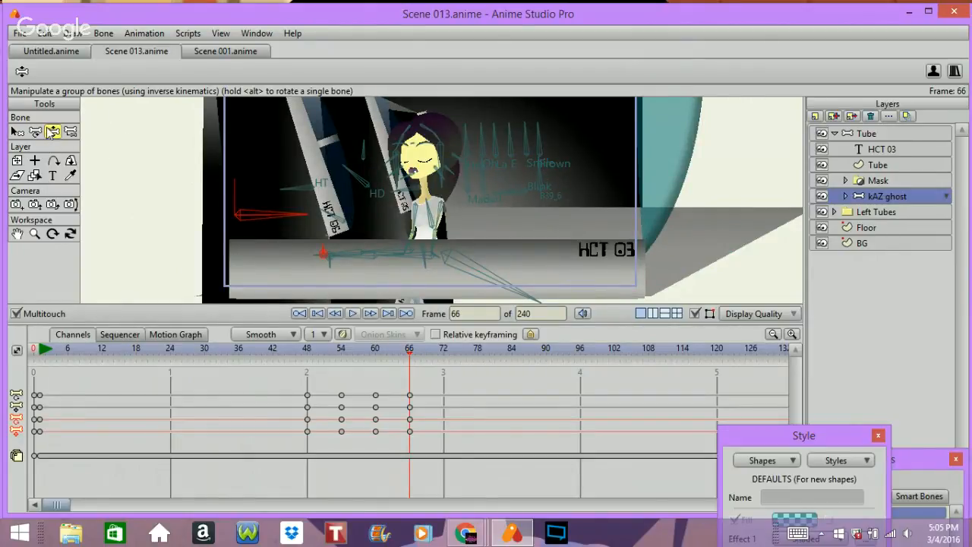
mouse_move(410, 243)
left_mouse_down()
mouse_move(343, 214)
mouse_move(325, 186)
mouse_move(328, 169)
mouse_move(339, 180)
mouse_move(331, 201)
left_mouse_up()
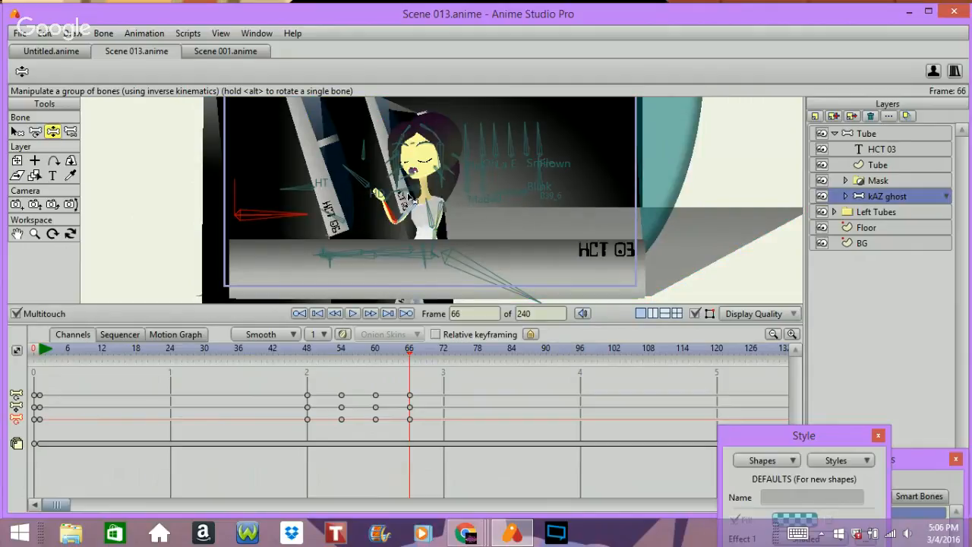
mouse_move(411, 191)
left_mouse_down()
mouse_move(394, 219)
mouse_move(404, 210)
left_mouse_up()
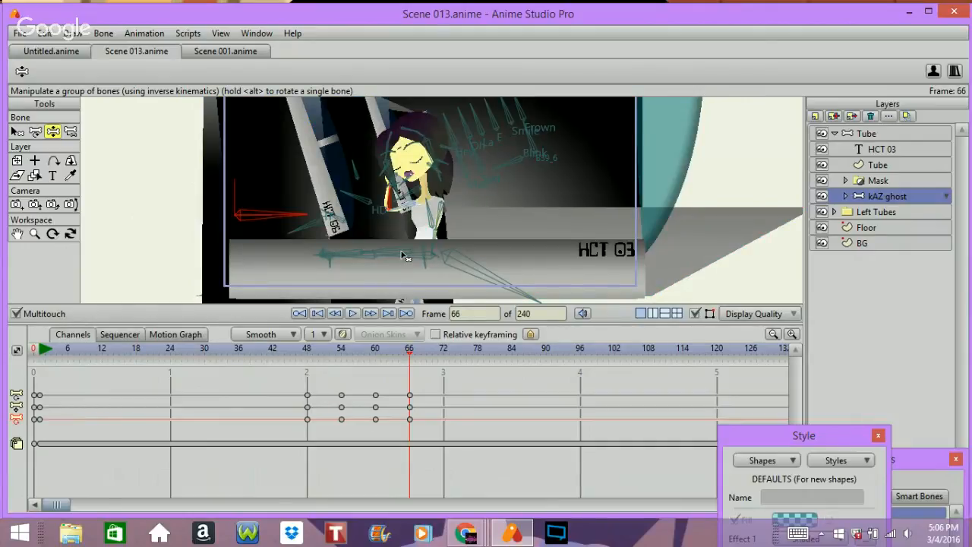
mouse_move(431, 243)
left_mouse_down()
mouse_move(474, 237)
mouse_move(446, 226)
mouse_move(465, 247)
mouse_move(443, 272)
mouse_move(452, 258)
mouse_move(465, 269)
mouse_move(451, 259)
left_mouse_up()
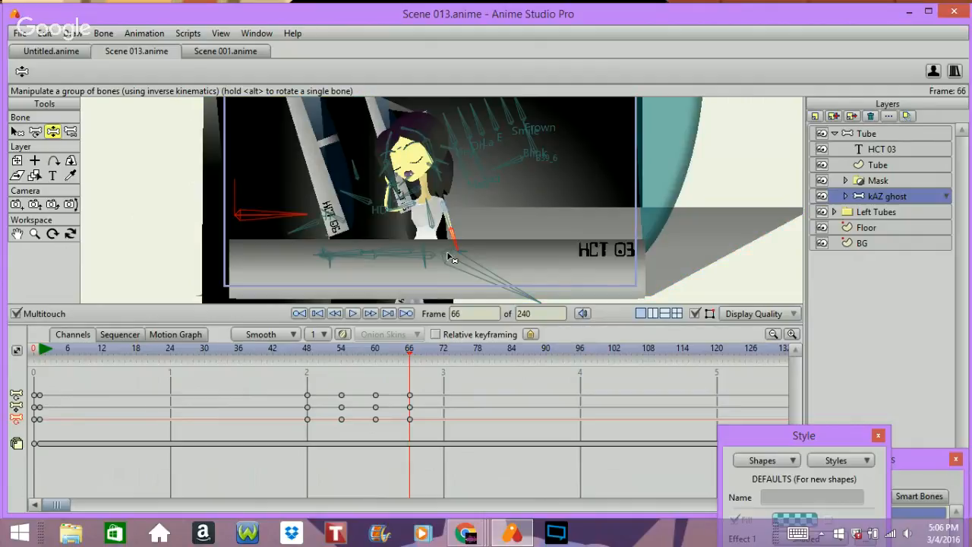
Step: Jump between neighbouring keyframes to review the new hand pose
key("ctrl+Left")
key("ctrl+Left")
key("ctrl+Left")
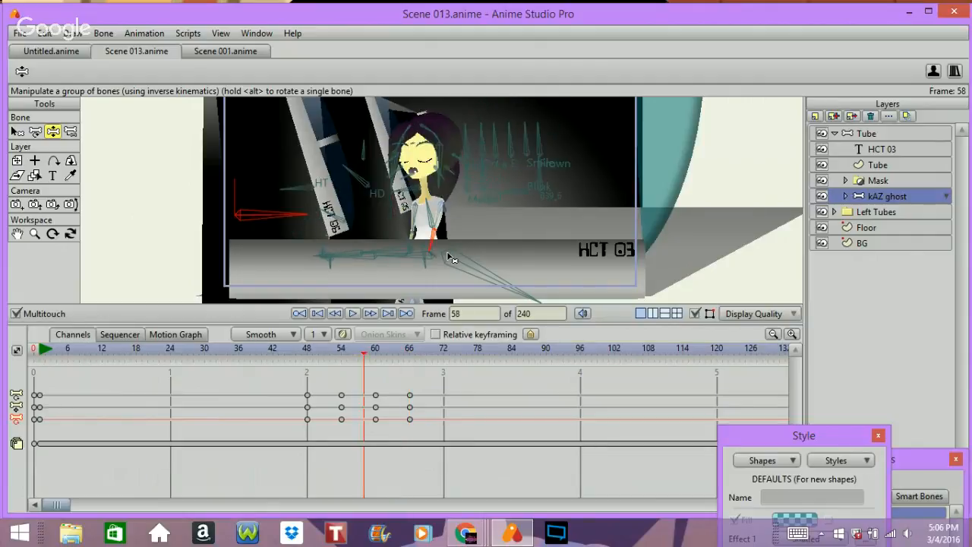
key("ctrl+Right")
key("ctrl+Right")
key("ctrl+Right")
key("ctrl+Right")
key("ctrl+Right")
key("ctrl+Right")
key("ctrl+Right")
key("ctrl+Right")
key("ctrl+Right")
key("ctrl+Right")
key("ctrl+Right")
key("ctrl+Right")
key("ctrl+Right")
key("ctrl+Right")
key("ctrl+Right")
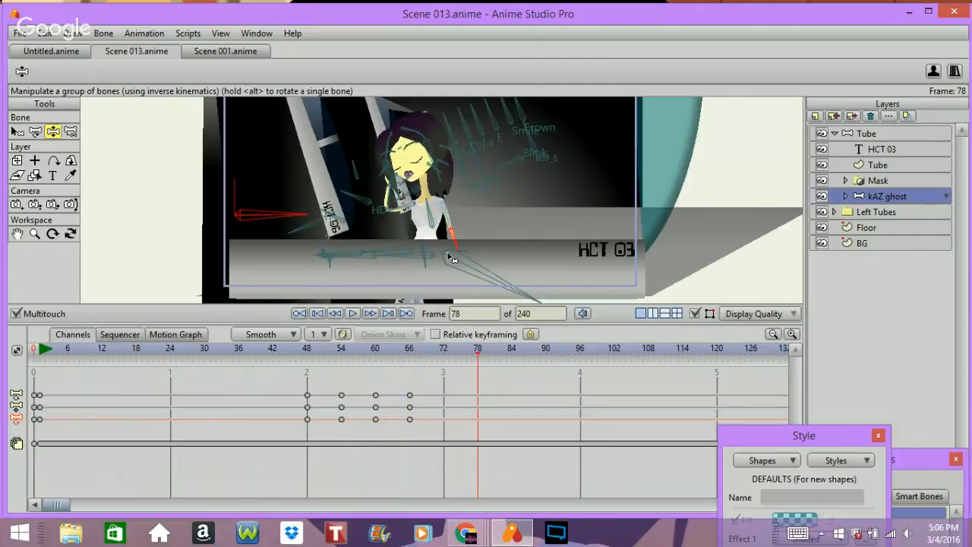
left_click(335, 312)
key("ctrl+Left")
key("ctrl+Left")
key("ctrl+Left")
key("ctrl+Left")
key("ctrl+Left")
key("ctrl+Left")
key("ctrl+Left")
key("ctrl+Left")
key("ctrl+Left")
key("ctrl+Left")
key("ctrl+Left")
key("ctrl+Left")
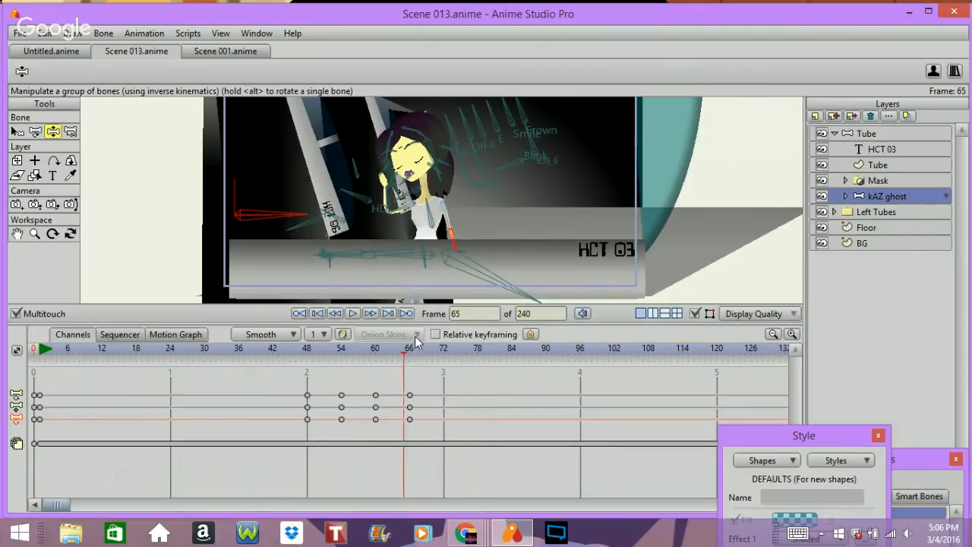
key("ctrl+Right")
key("ctrl+Right")
key("ctrl+Right")
key("ctrl+Right")
key("ctrl+Right")
key("ctrl+Right")
key("ctrl+Right")
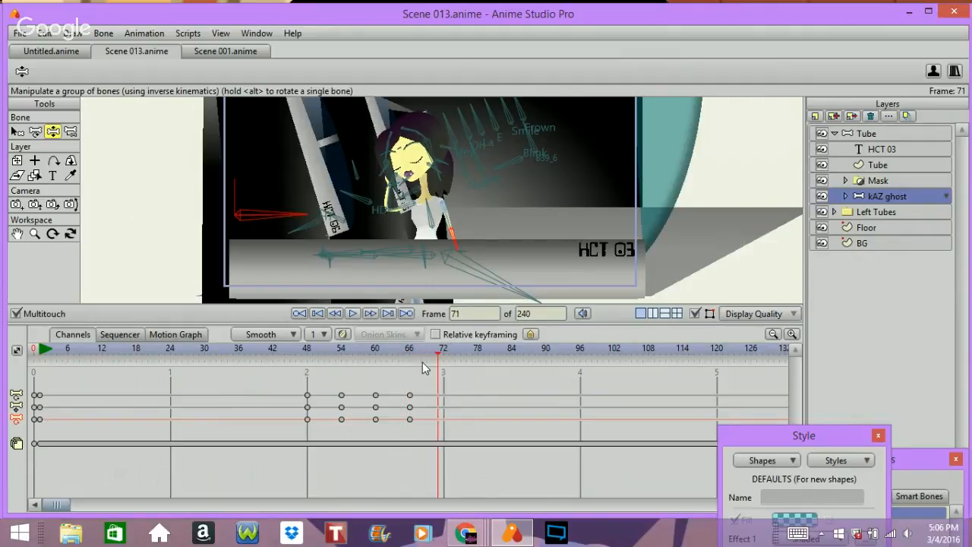
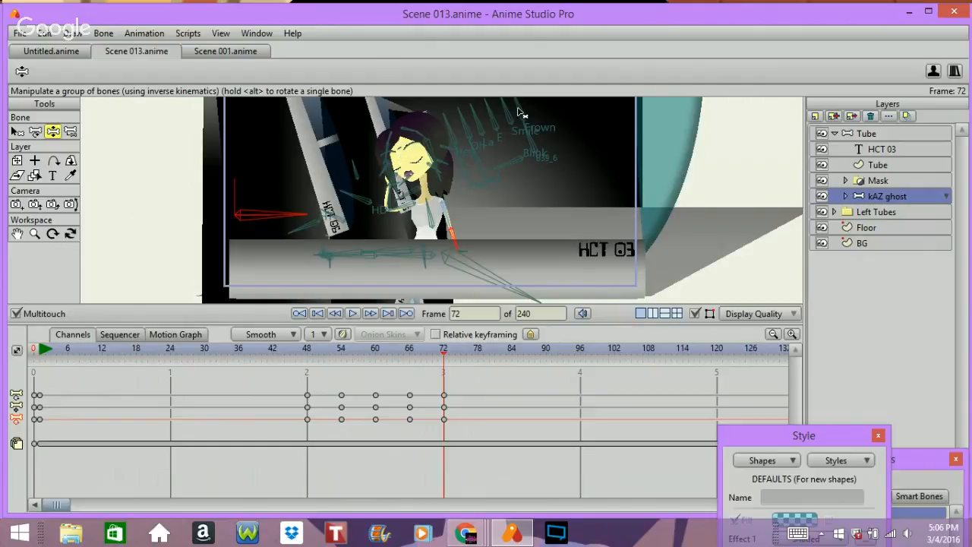
Step: At frame 72, adjust the ghost's bone pose and render the frame to preview it
left_click_drag(514, 106, 513, 175)
key("ctrl+r")
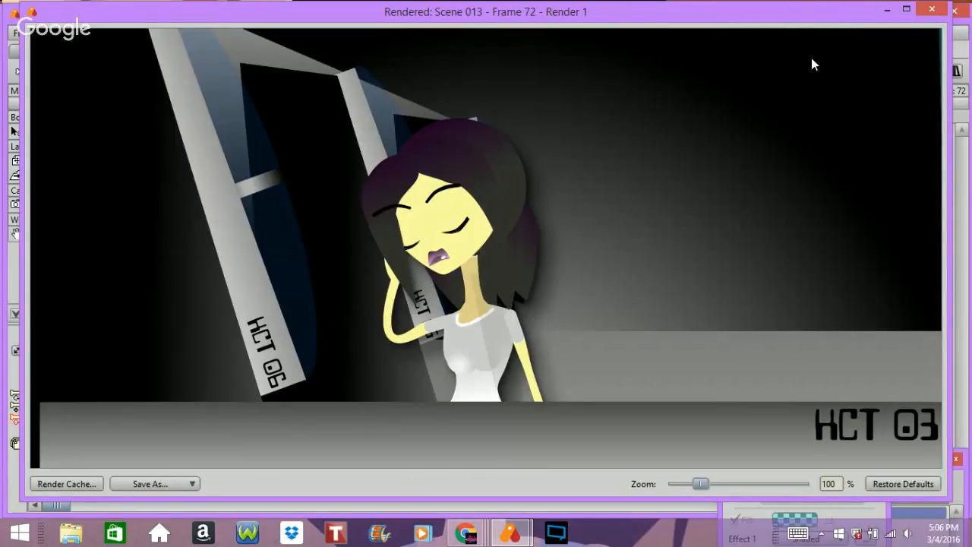
left_click(932, 9)
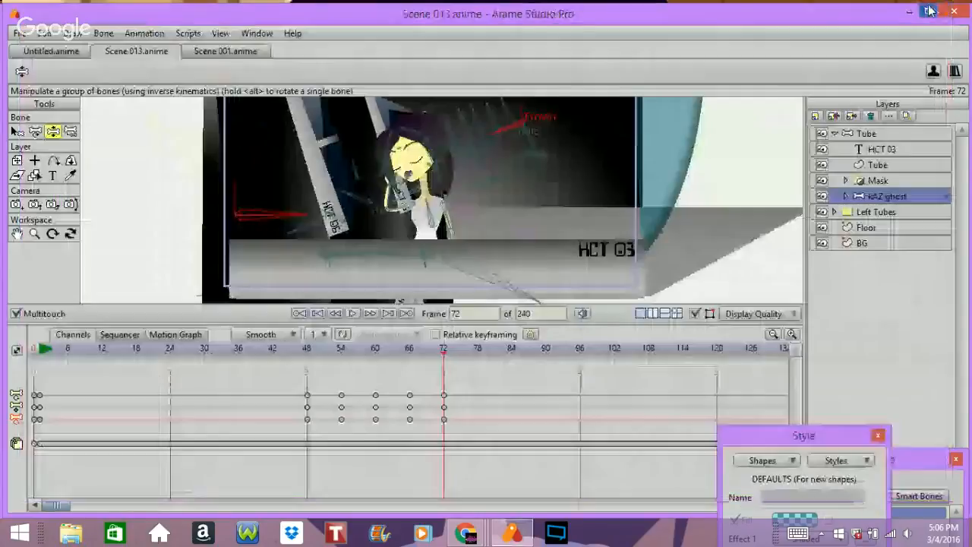
Step: With the Translate Bone tool, move the ghost's hand bone slightly upward at frame 72
left_click(35, 131)
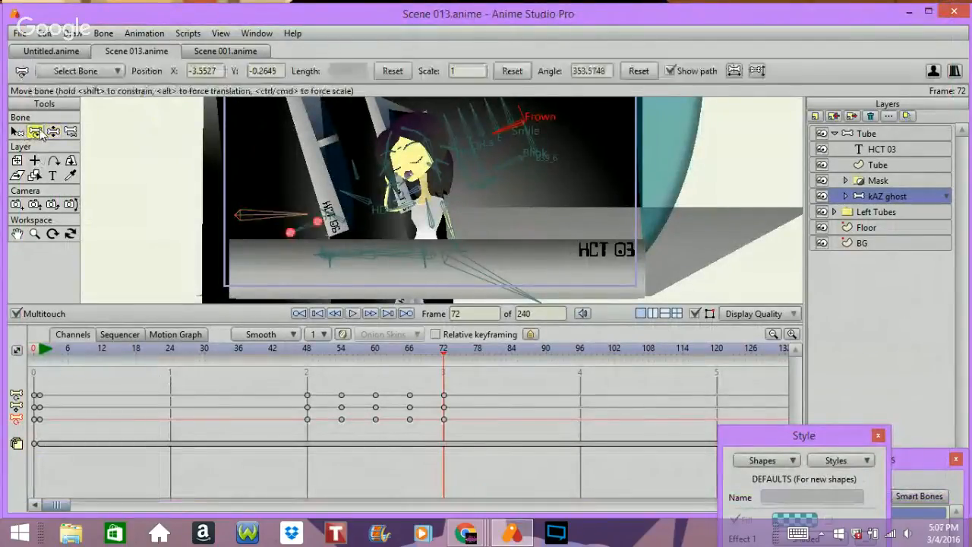
left_click(408, 221)
left_click_drag(408, 221, 398, 179)
Step: Step frame by frame between frames 53 and 76 to review the hand's movement
key("Left")
key("Left")
key("Left")
key("Left")
key("Left")
key("Left")
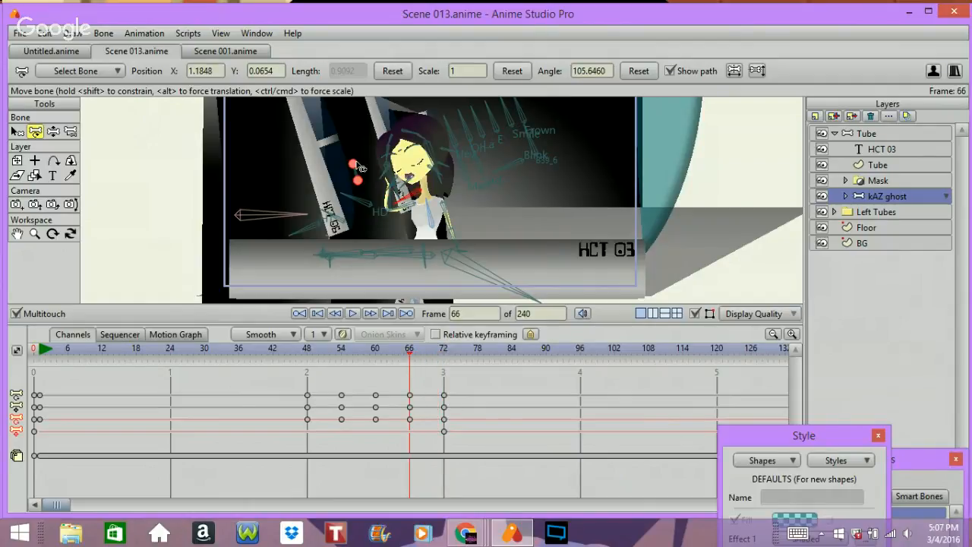
key("Left")
key("Left")
key("Left")
key("Left")
key("Left")
key("Left")
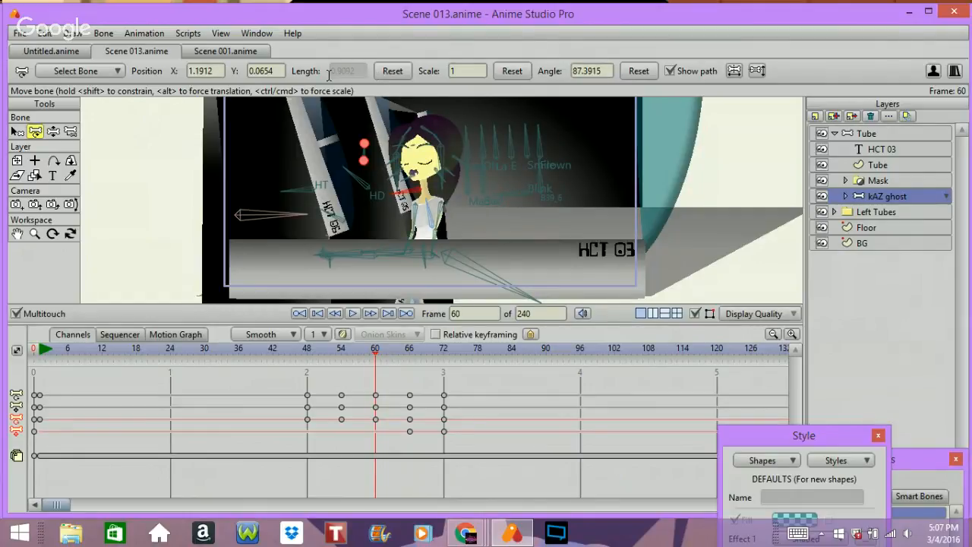
key("Left")
key("Left")
key("Left")
key("Left")
key("Left")
key("Left")
key("Left")
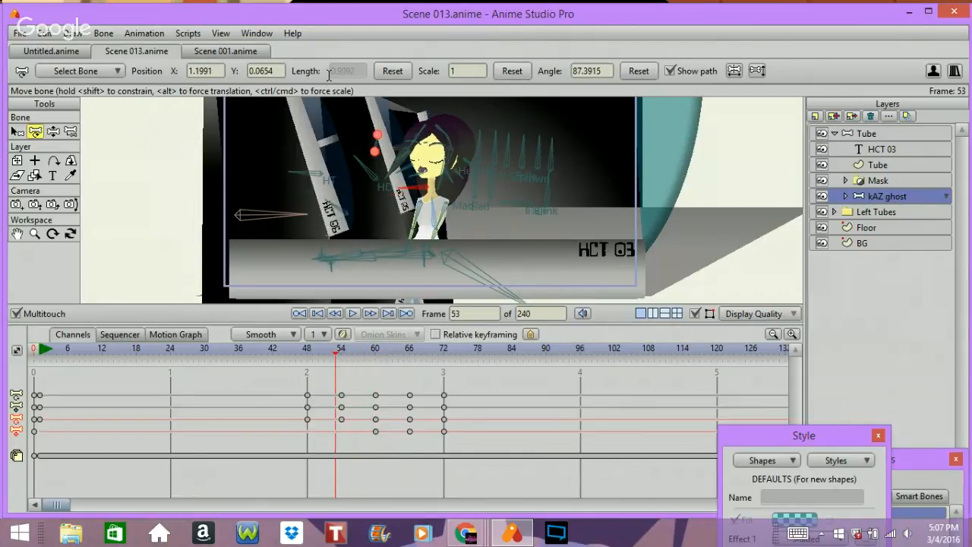
key("Right")
key("Right")
key("Right")
key("Right")
key("Right")
key("Right")
key("Right")
key("Right")
key("Right")
key("Right")
key("Right")
key("Right")
key("Right")
key("Right")
key("Right")
key("Right")
key("Right")
key("Right")
key("Right")
key("Right")
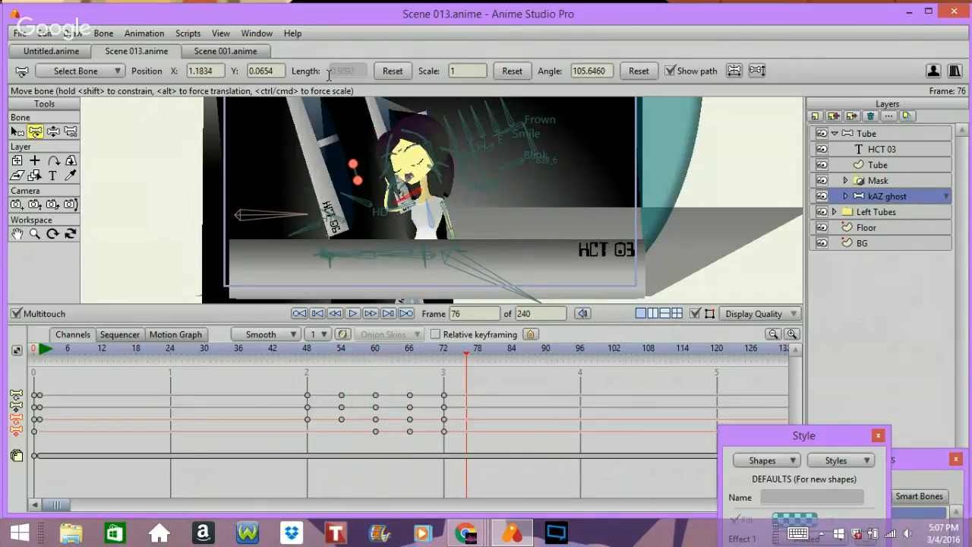
key("Left")
key("Left")
key("Left")
key("Left")
key("Left")
key("Left")
key("Left")
key("Left")
key("Left")
key("Left")
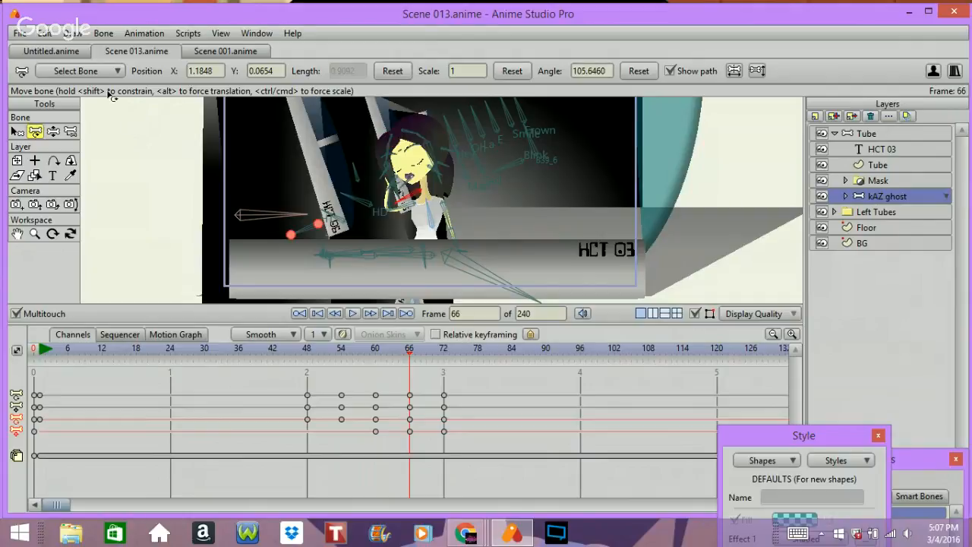
Step: Reset the hand bone's position at frames 66 and 60
left_click(393, 70)
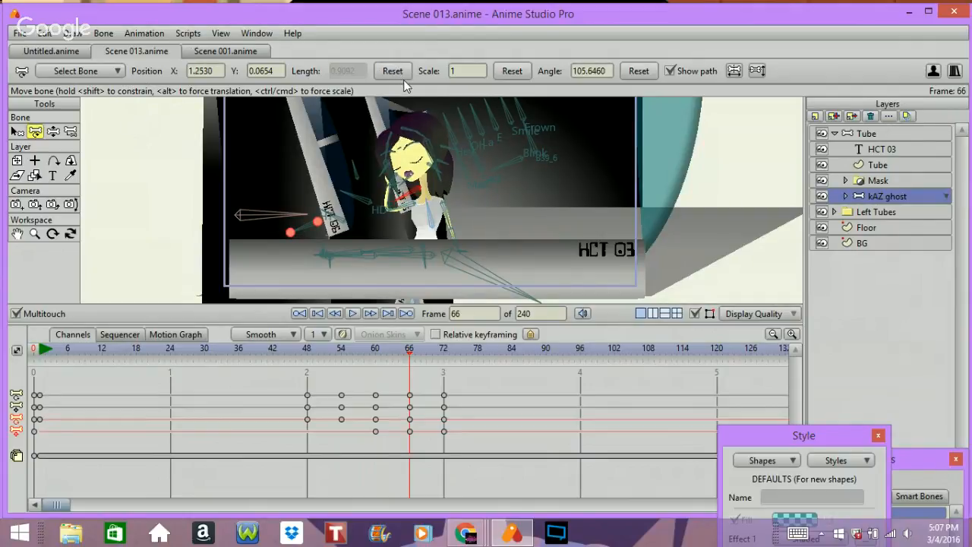
key("Left")
key("Left")
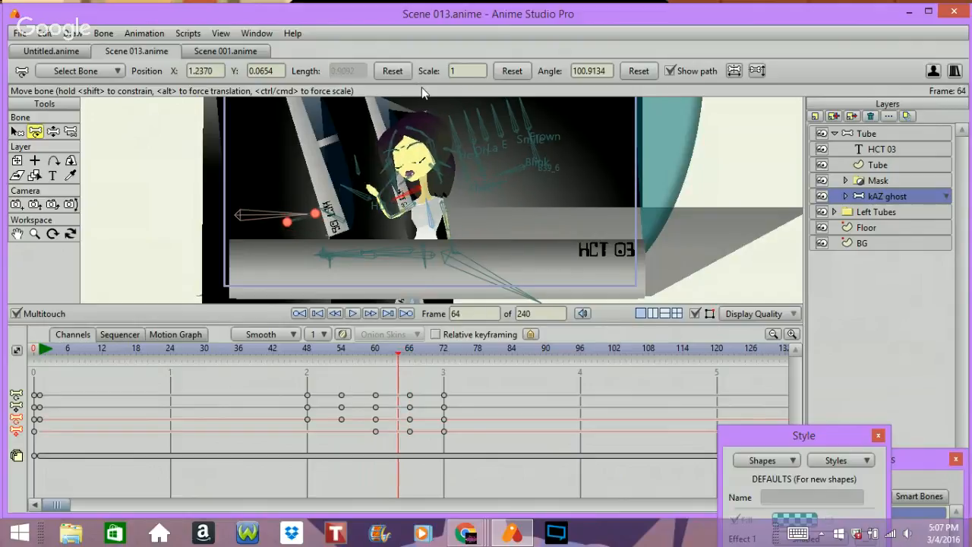
key("Right")
key("Right")
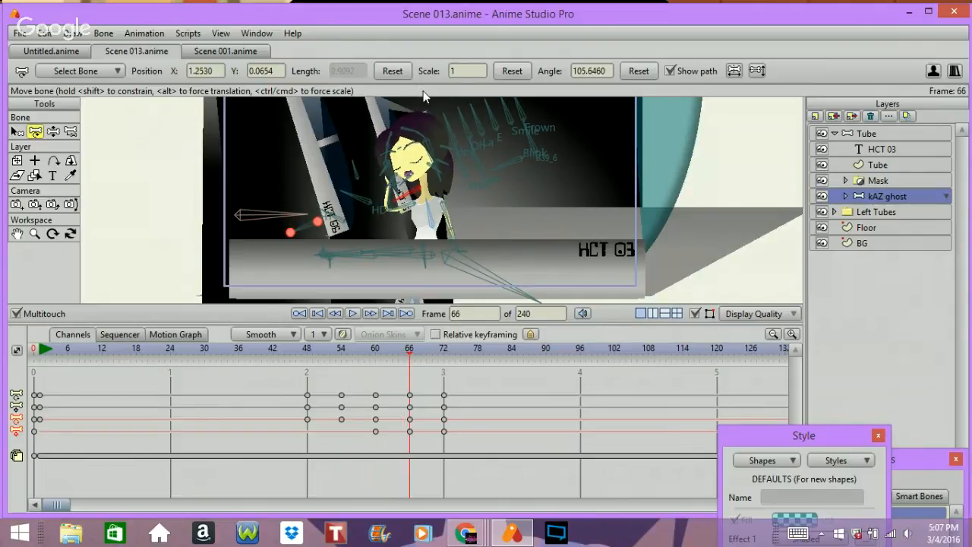
key("Left")
key("Left")
key("Left")
key("Left")
key("Left")
key("Left")
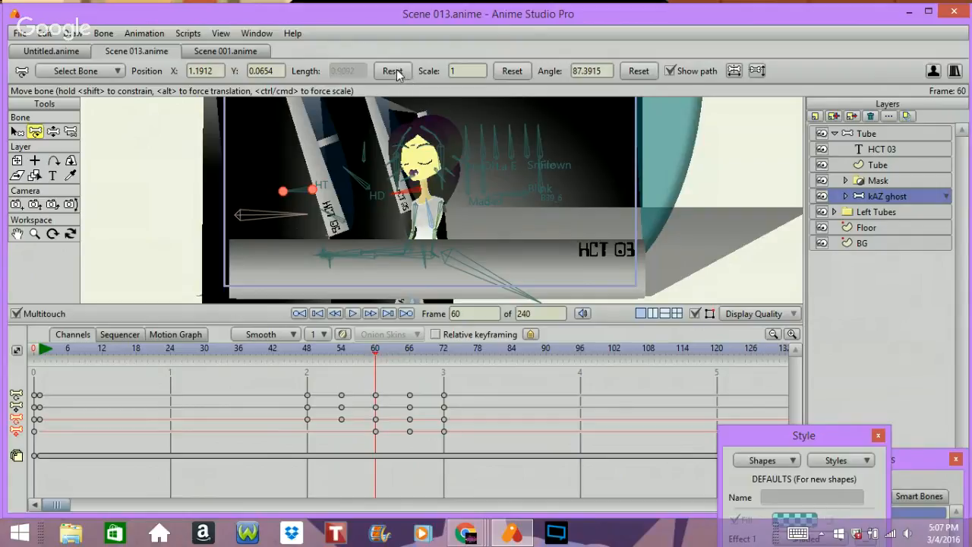
left_click(394, 73)
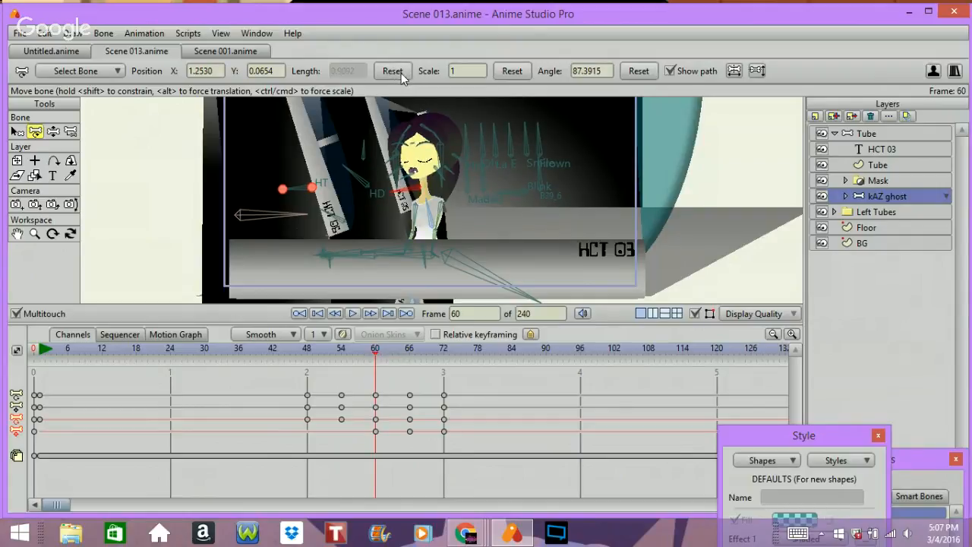
Step: At frame 66, select the hand bone's keyframe at frame 72 and paste the copied keyframe
key("Right")
key("Right")
key("Right")
key("Right")
key("Right")
key("Right")
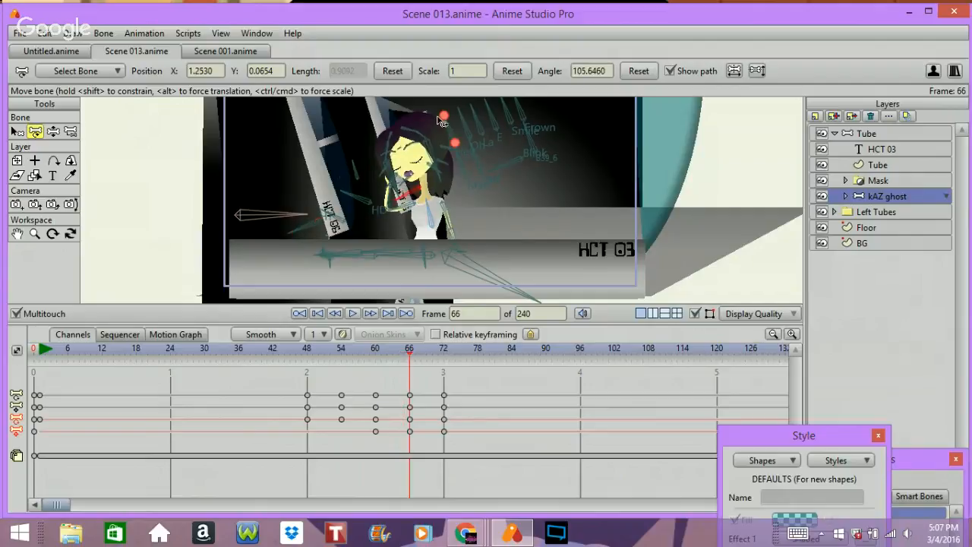
left_click(443, 431)
key("ctrl+v")
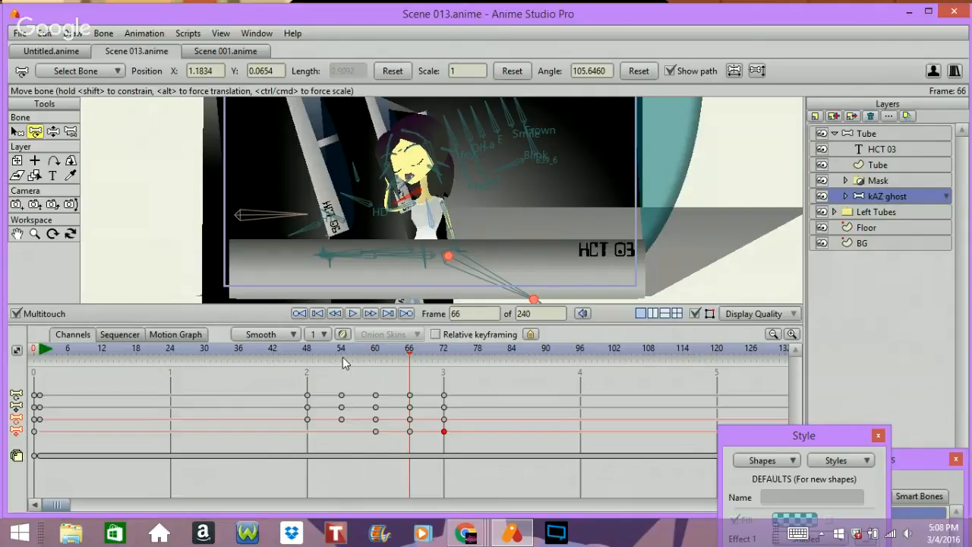
Step: Step through frames 61 to 72 to review the pasted hand pose
key("Left")
key("Left")
key("Left")
key("Left")
key("Left")
key("Left")
key("Right")
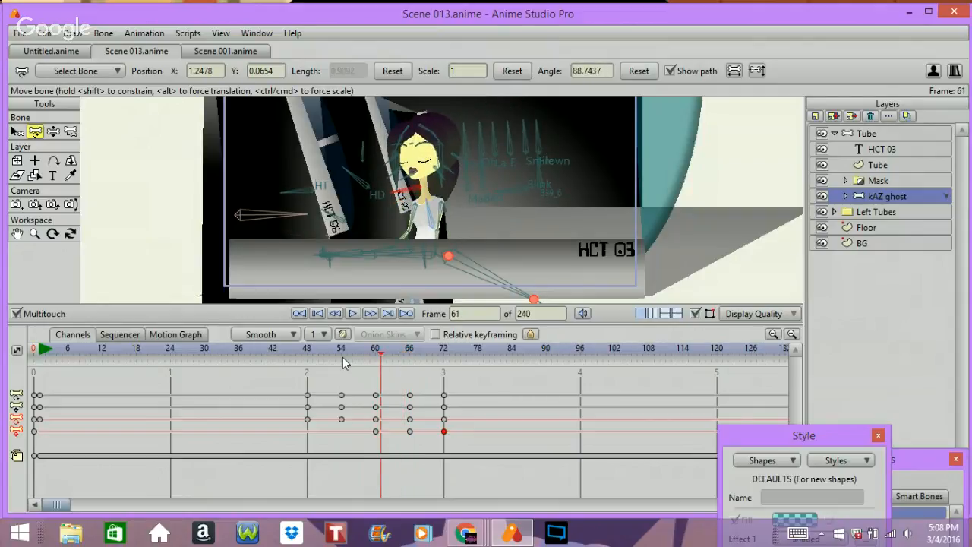
key("Right")
key("Right")
key("Right")
key("Right")
key("Right")
key("Right")
key("Right")
key("Right")
key("Right")
key("Right")
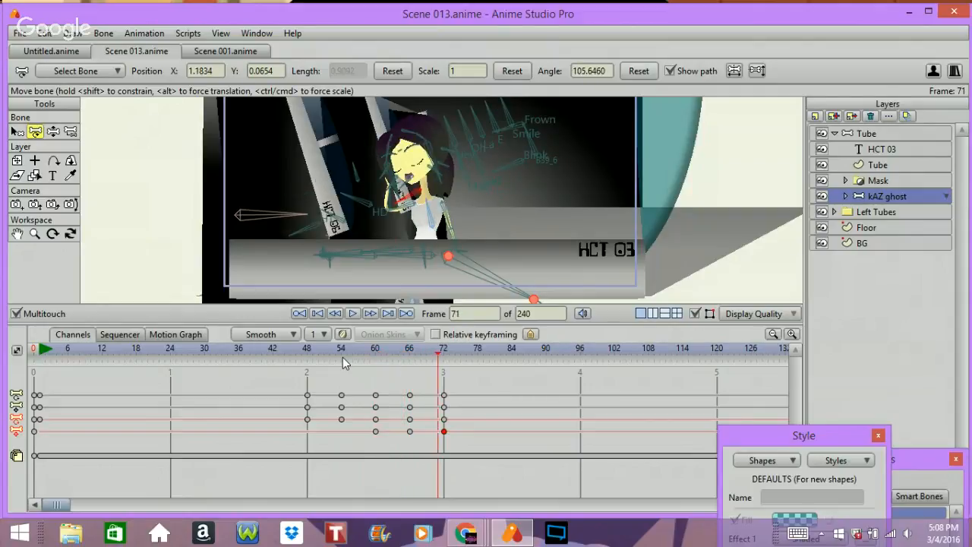
key("Right")
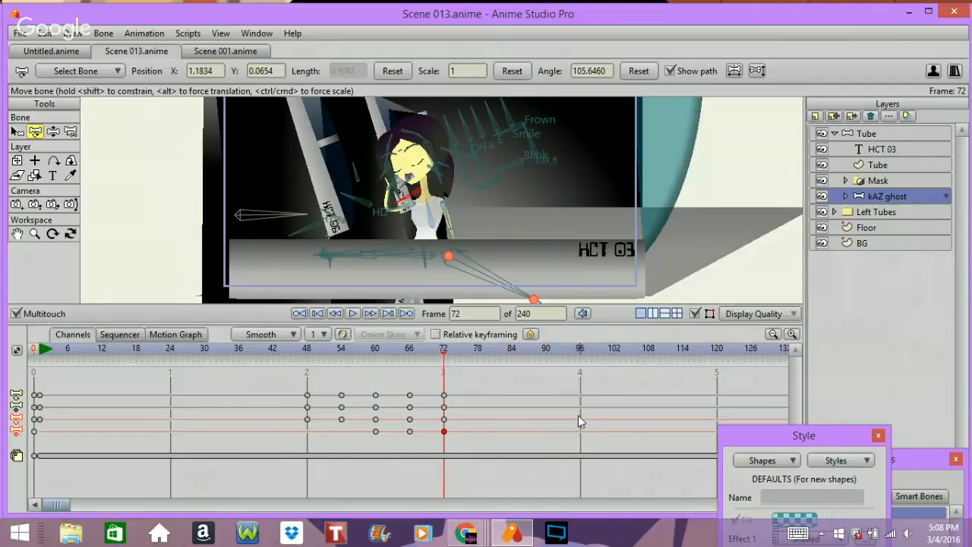
Step: At frame 60, expand the kAZ ghost layer to browse its sublayers and reselect the kAZ ghost layer
mouse_move(375, 378)
left_mouse_down()
mouse_move(334, 380)
mouse_move(441, 370)
mouse_move(375, 388)
left_mouse_up()
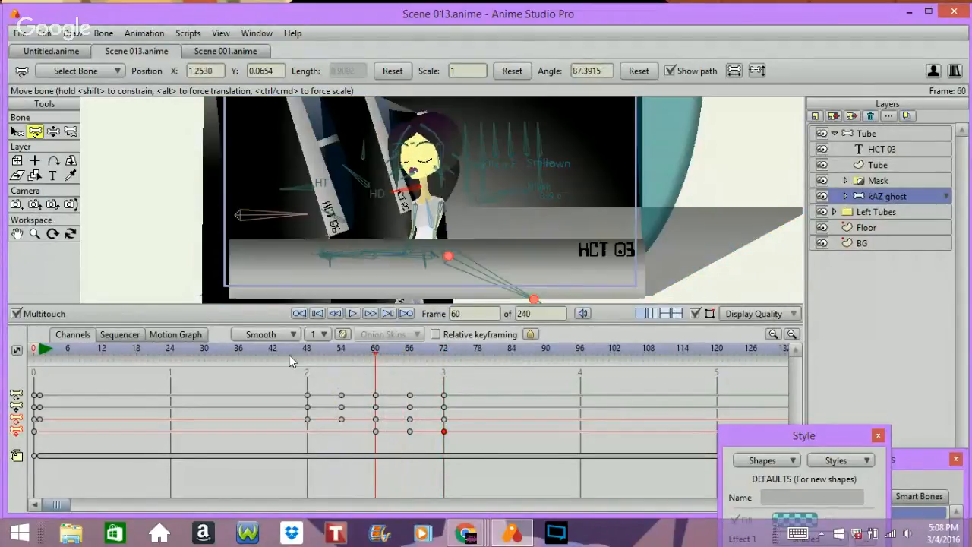
left_click(845, 196)
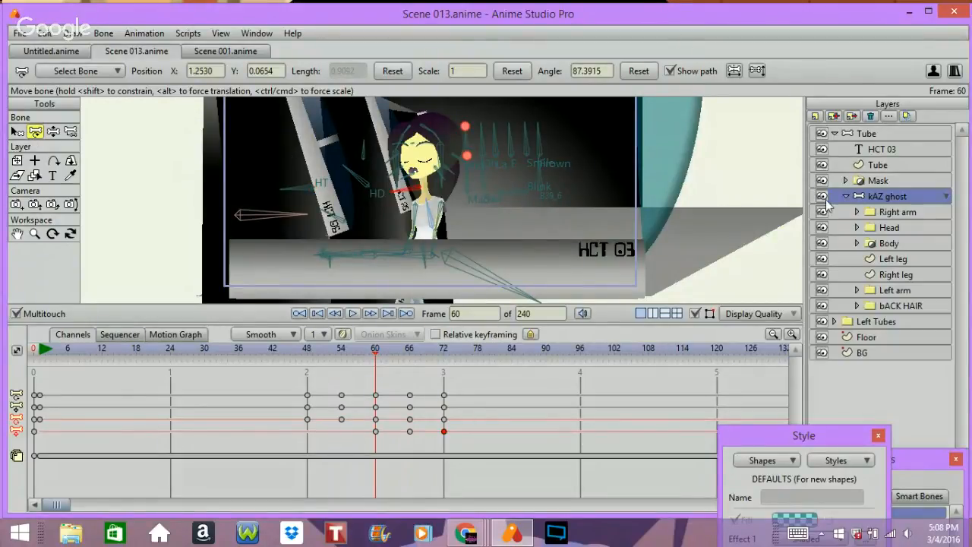
left_click(885, 228)
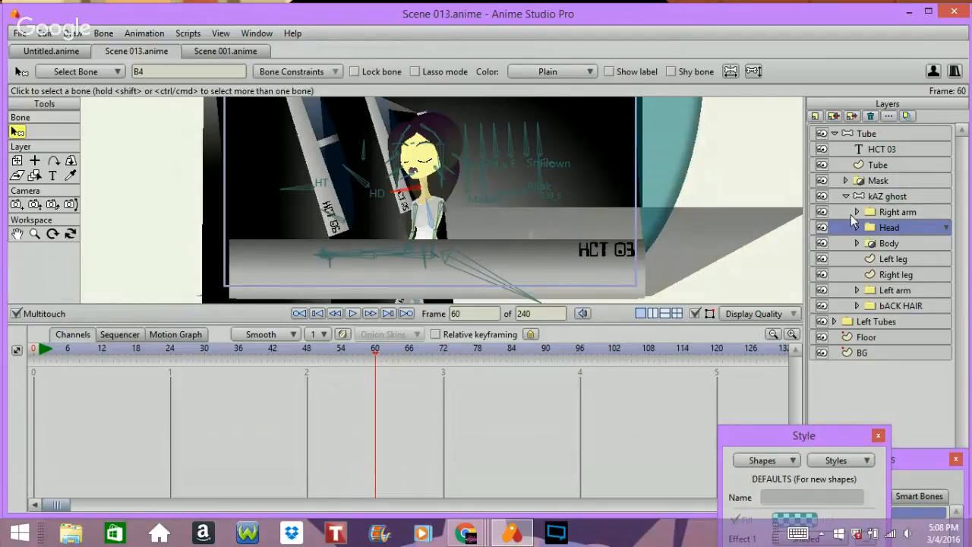
scroll(851, 214, "up", 2)
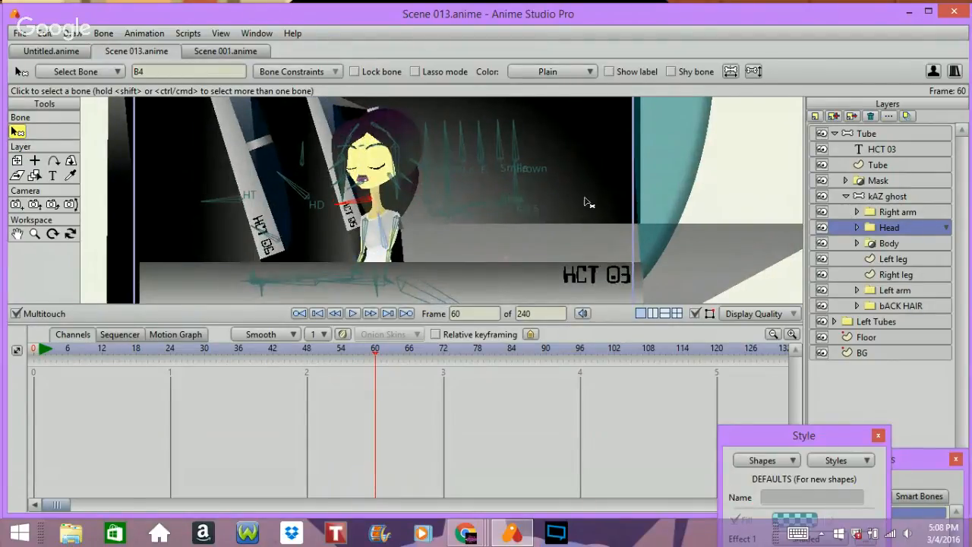
left_click(889, 197)
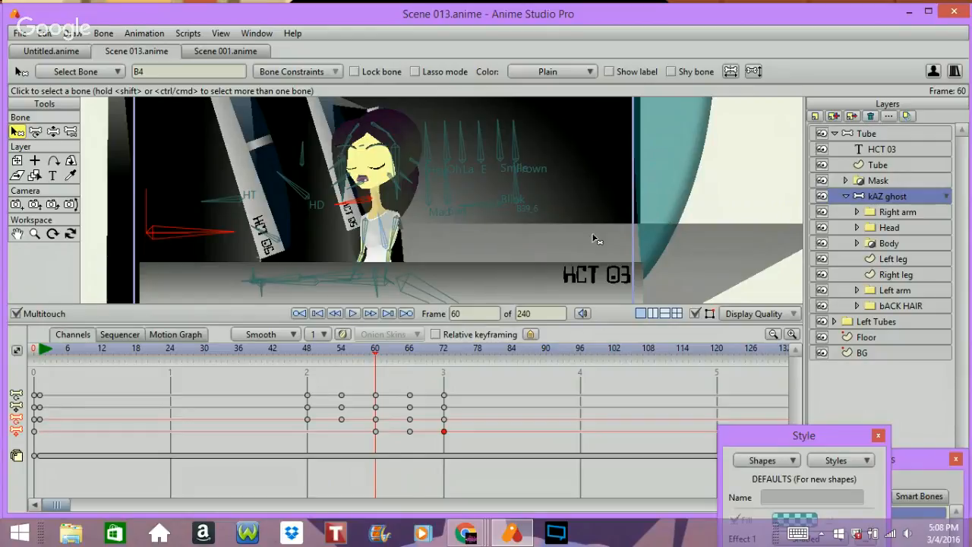
Step: Select the ghost's face and hair bones one by one with the Select Bone tool
left_click(347, 185)
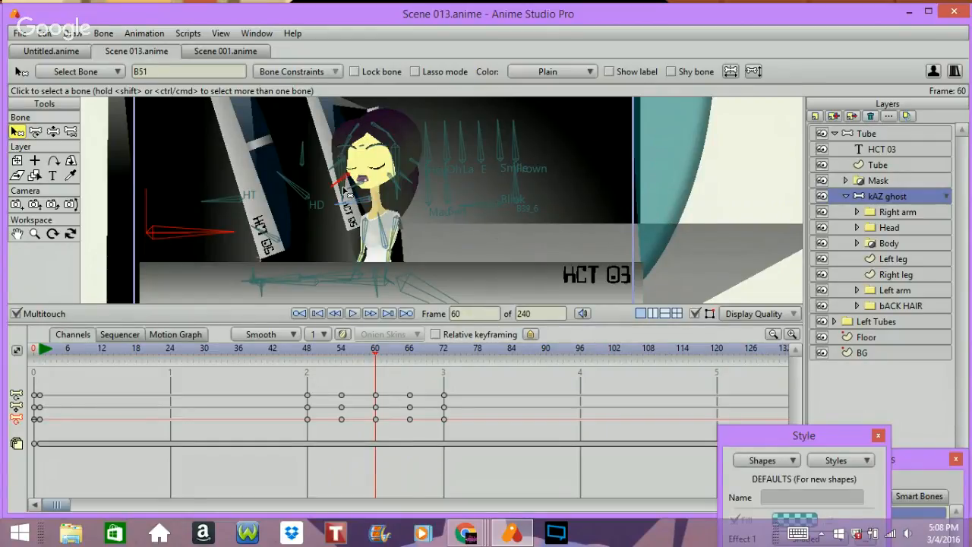
left_click(341, 189)
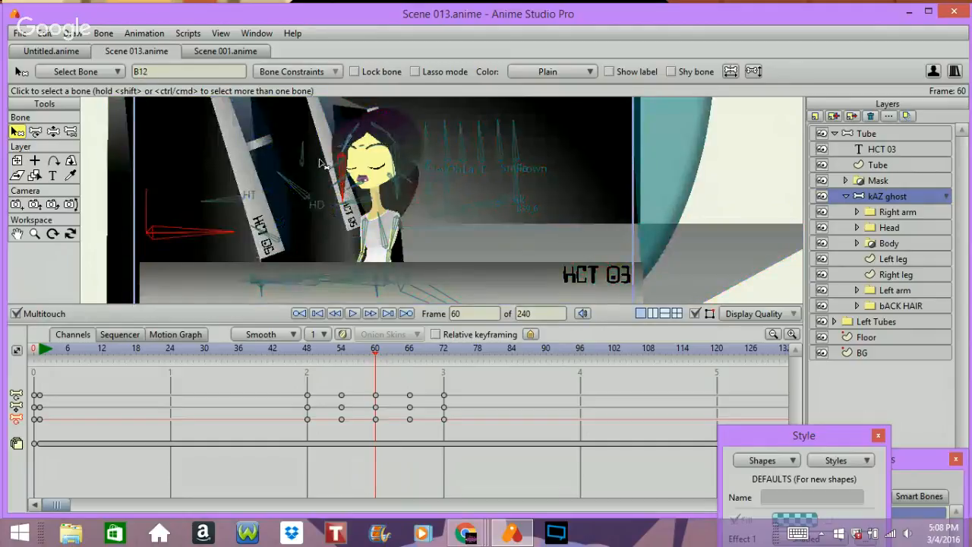
left_click(394, 159, "shift")
left_click(381, 133, "shift")
left_click(391, 139, "shift")
left_click(355, 132, "shift")
left_click(347, 141, "shift")
Step: Scrub between frames 50 and 70 to review the ghost's head and hand motion
key("Right")
key("Right")
key("Right")
key("Right")
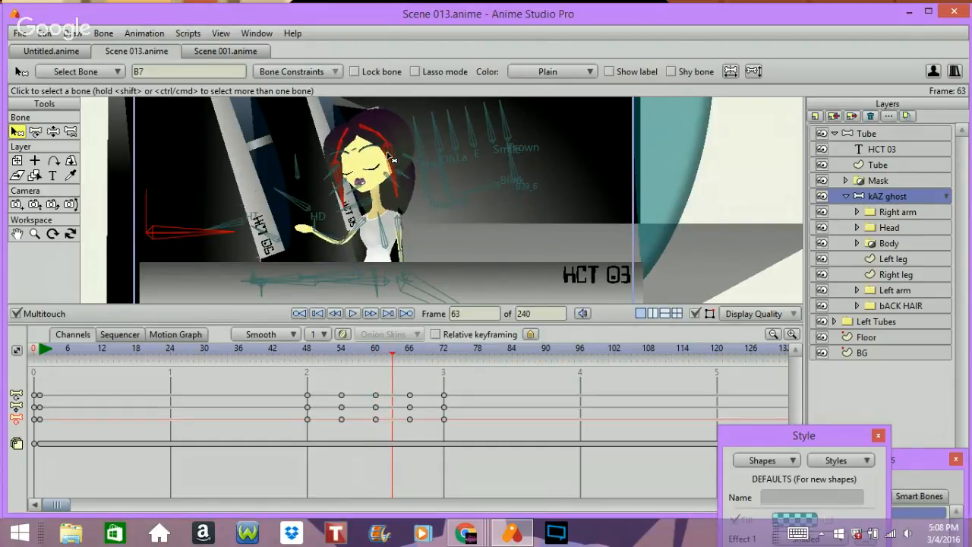
left_click(340, 348)
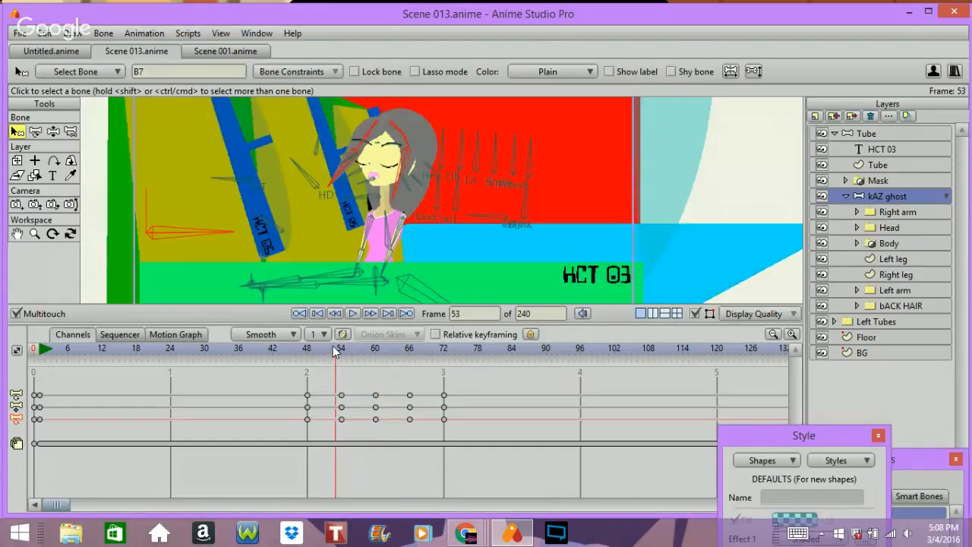
left_click(407, 348)
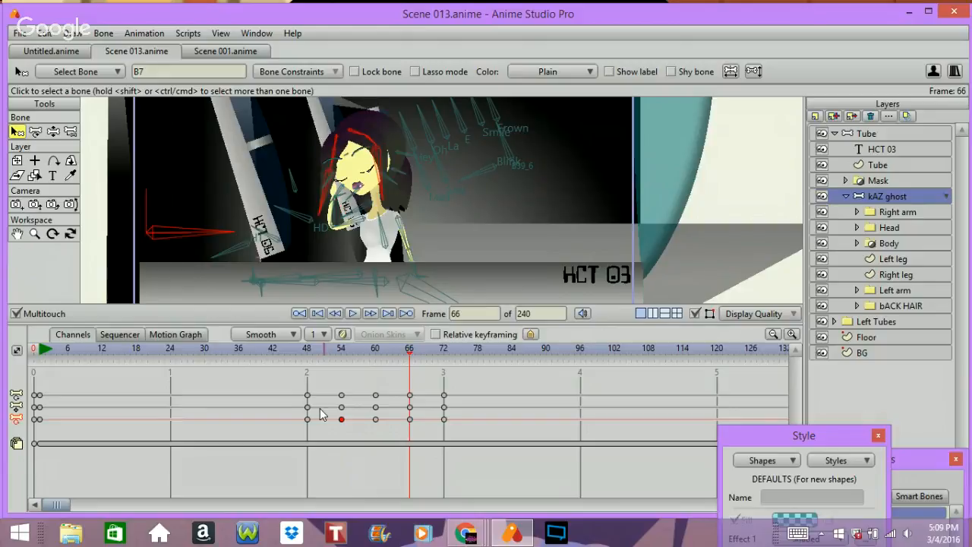
key("Right")
key("Right")
key("Right")
key("Right")
key("Right")
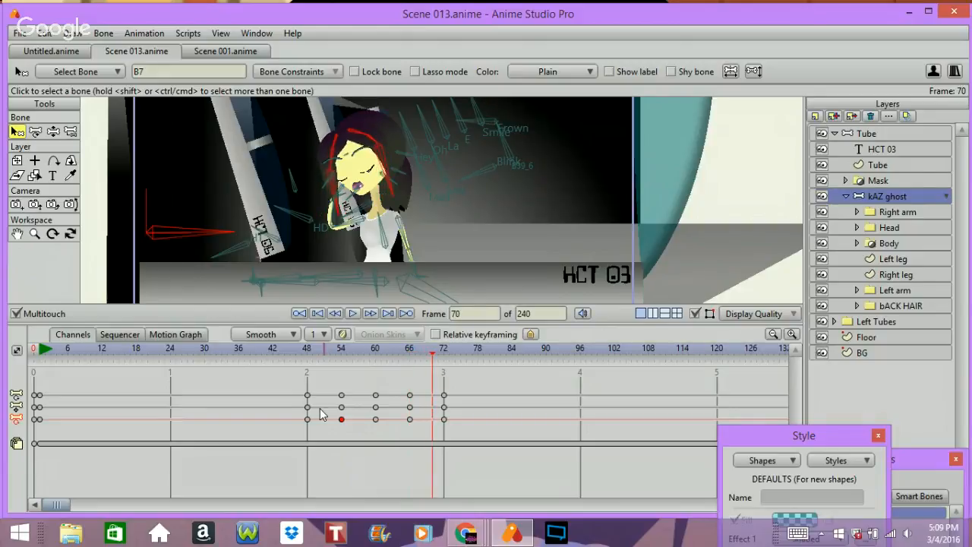
key("Left")
key("Left")
key("Left")
key("Left")
key("Left")
key("Left")
key("Left")
key("Left")
key("Left")
key("Left")
key("Left")
key("Left")
key("Left")
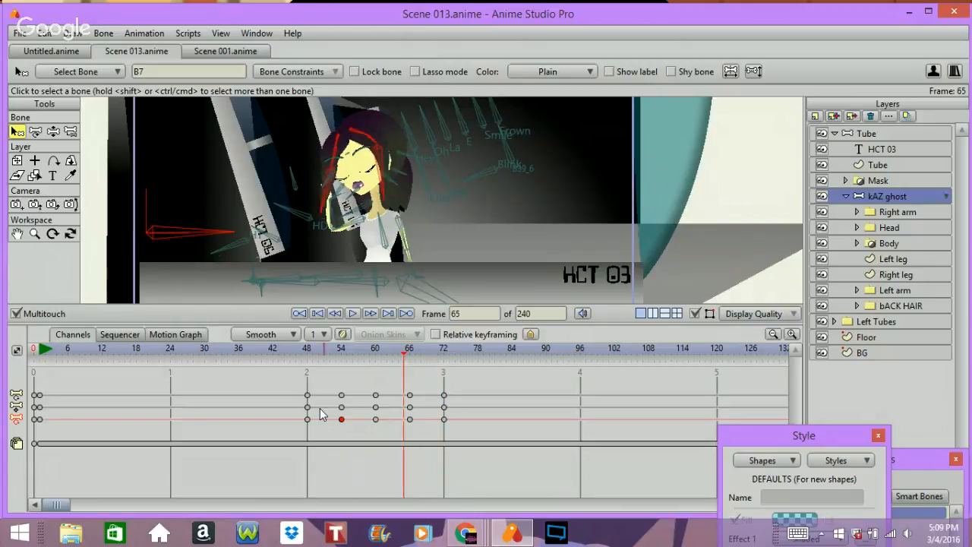
key("Left")
key("Left")
key("Left")
key("Left")
key("Left")
key("Left")
key("Left")
key("Left")
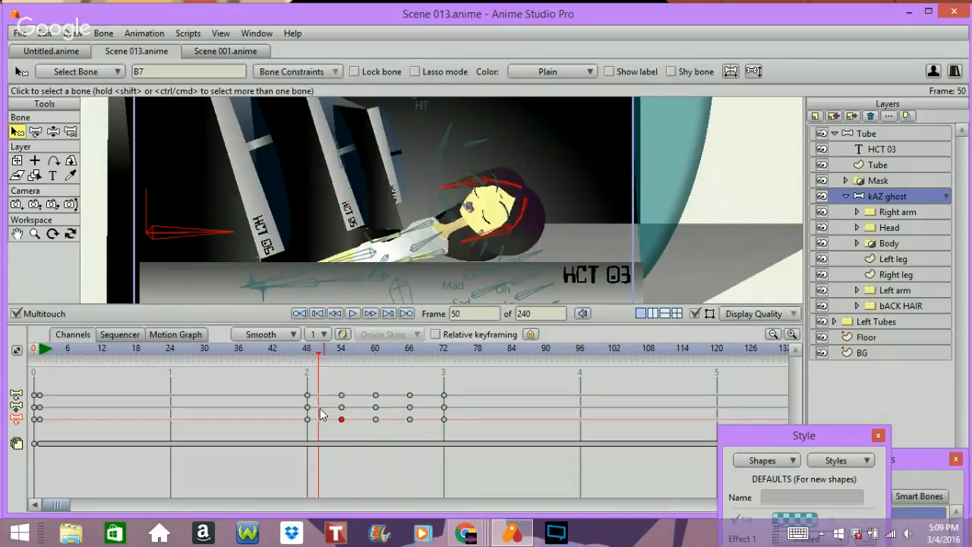
key("Right")
key("Right")
key("Right")
key("Right")
key("Right")
key("Right")
key("Right")
key("Right")
key("Right")
key("Right")
key("Right")
key("Right")
key("Right")
key("Right")
key("Right")
key("Right")
key("Right")
key("Right")
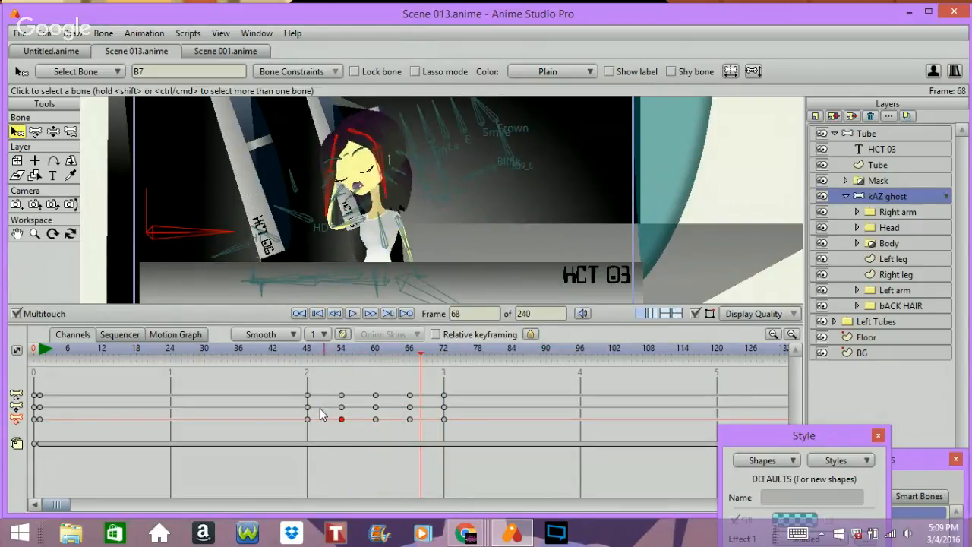
key("Left")
key("Left")
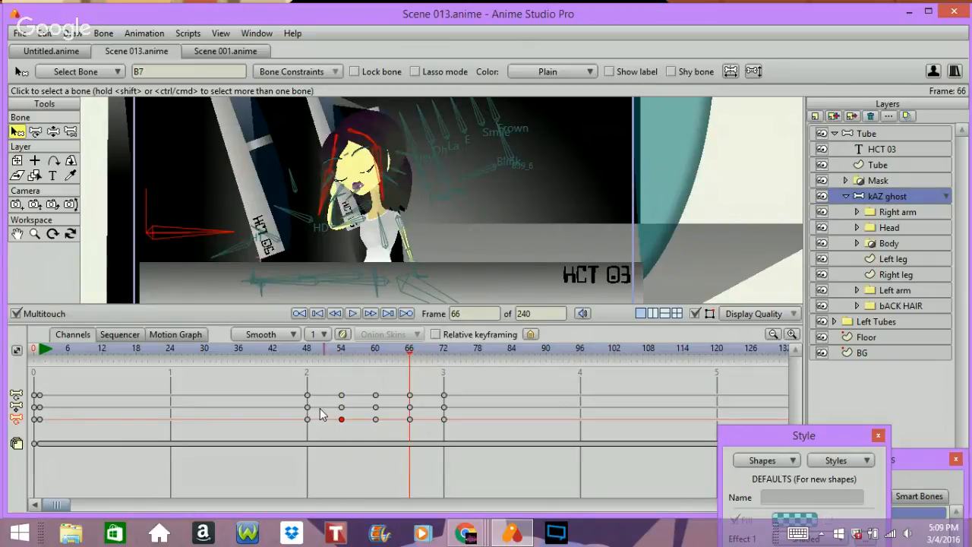
Step: At frame 66, pose the ghost's raised hand against her face with the Manipulate Bones tool
left_click(145, 252)
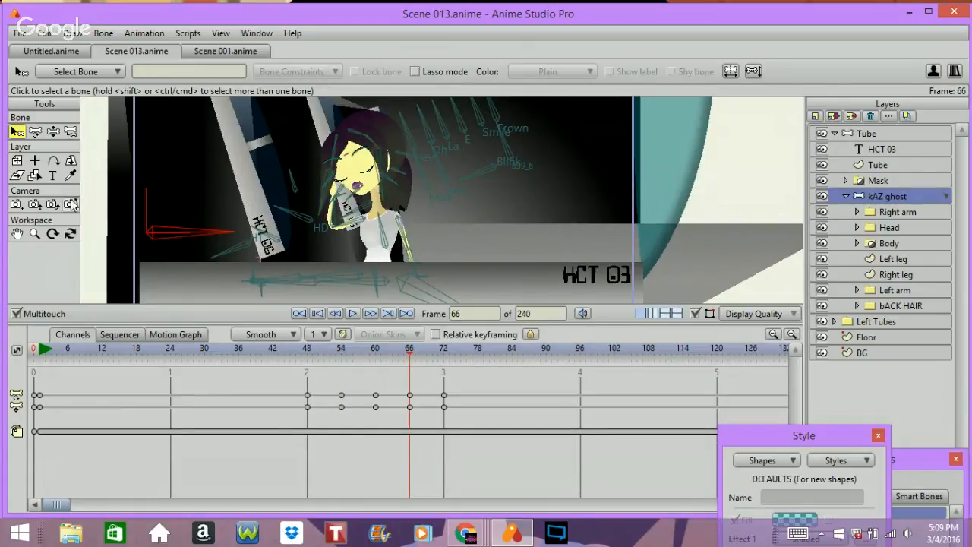
left_click(54, 132)
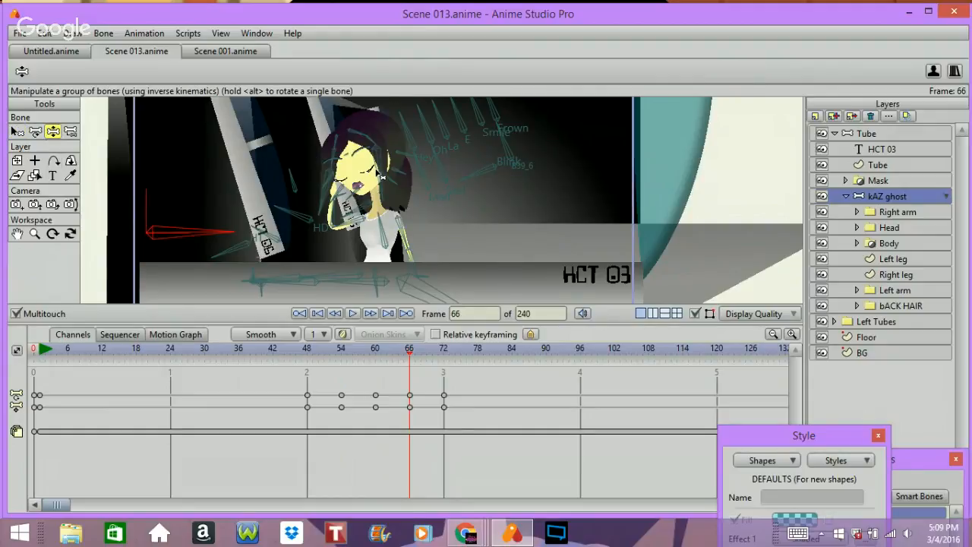
left_click(382, 176)
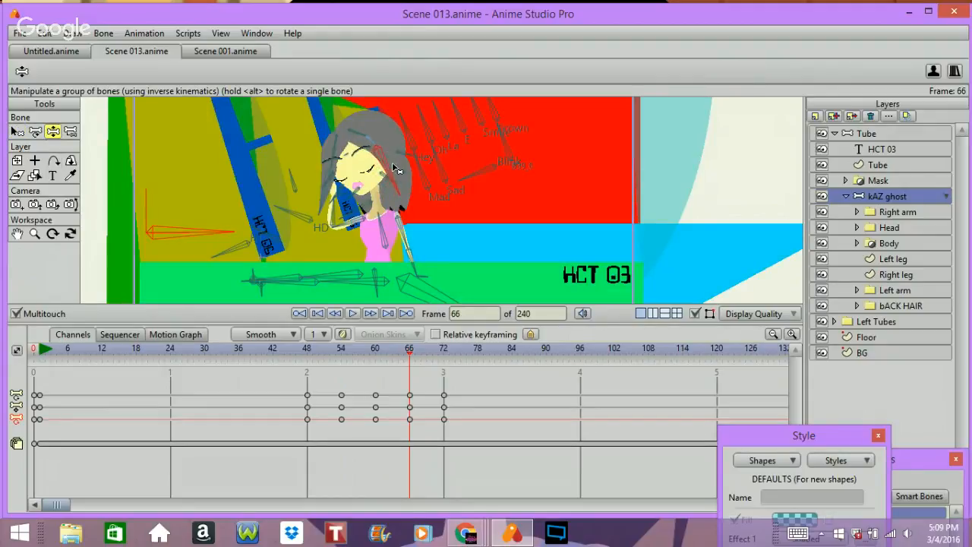
mouse_move(322, 194)
left_mouse_down()
mouse_move(354, 186)
mouse_move(345, 187)
left_mouse_up()
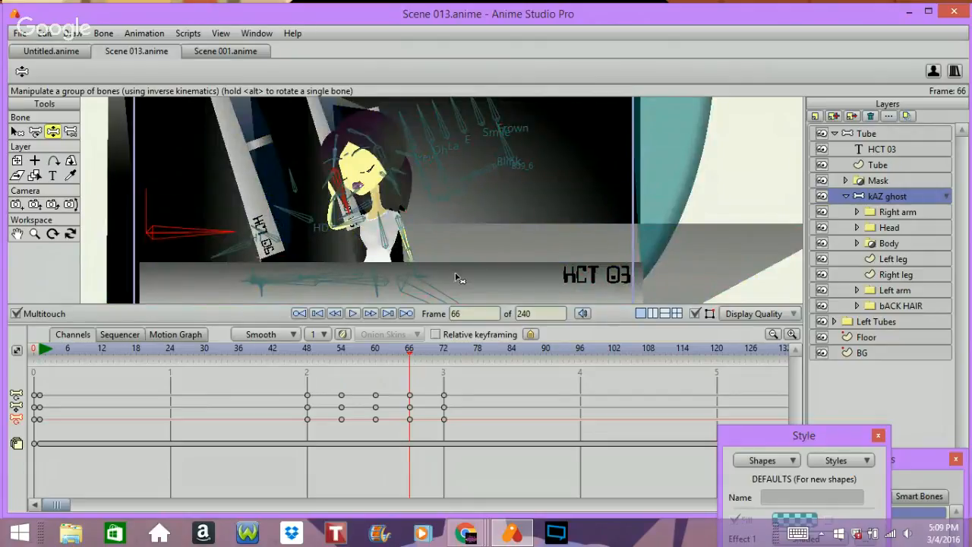
left_click_drag(342, 193, 318, 187)
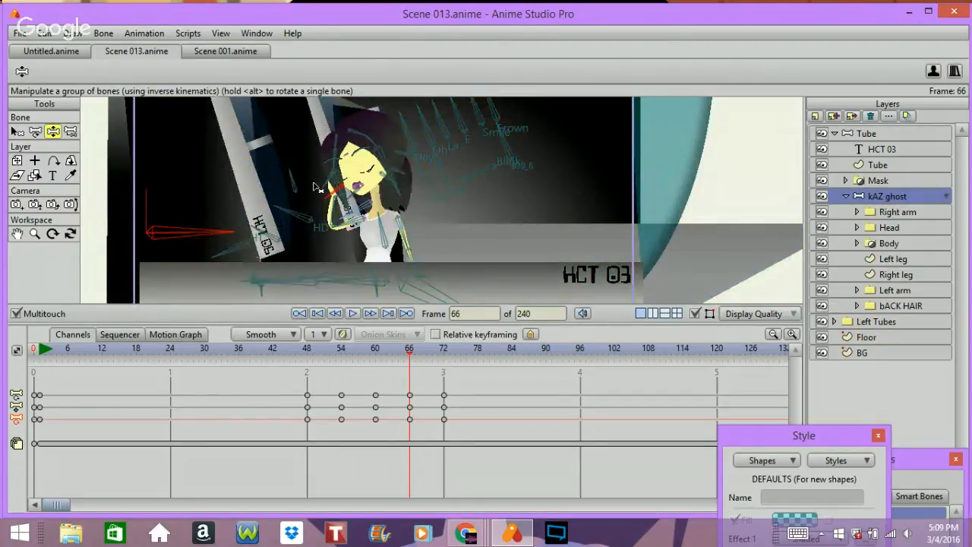
key("ctrl+z")
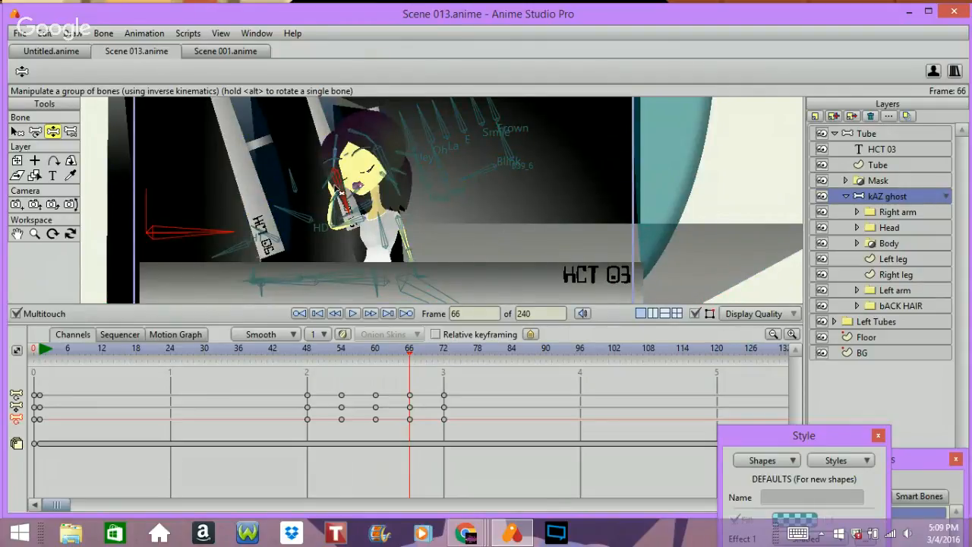
left_click_drag(340, 186, 339, 202)
left_click_drag(340, 190, 322, 215)
Step: Inspect the B12 bone's constraints and refine the ghost's hand pose at frame 66
left_click(16, 132)
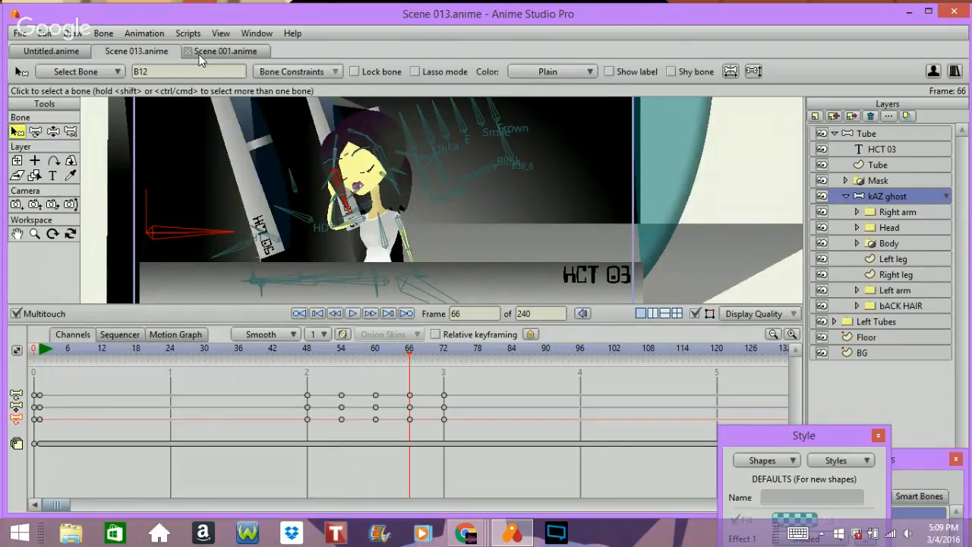
left_click(294, 71)
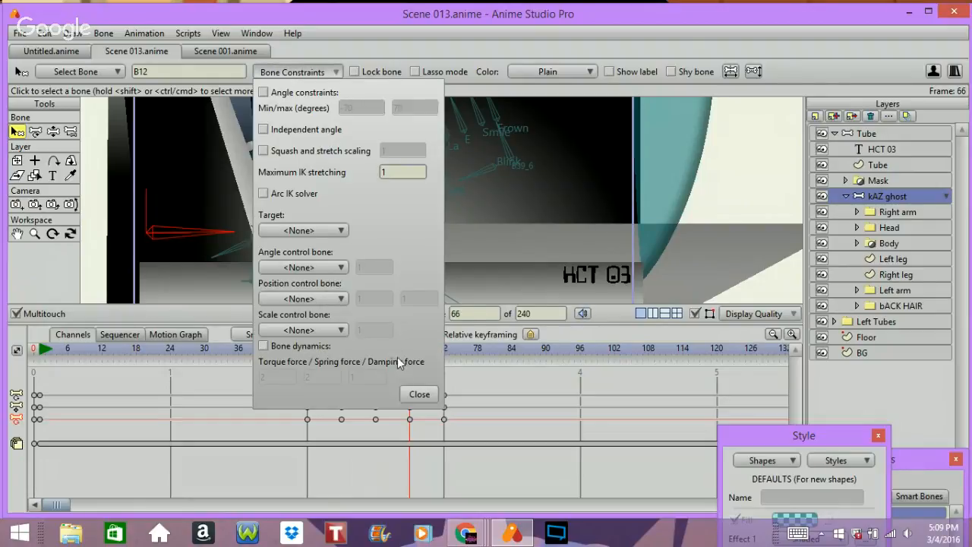
left_click(419, 394)
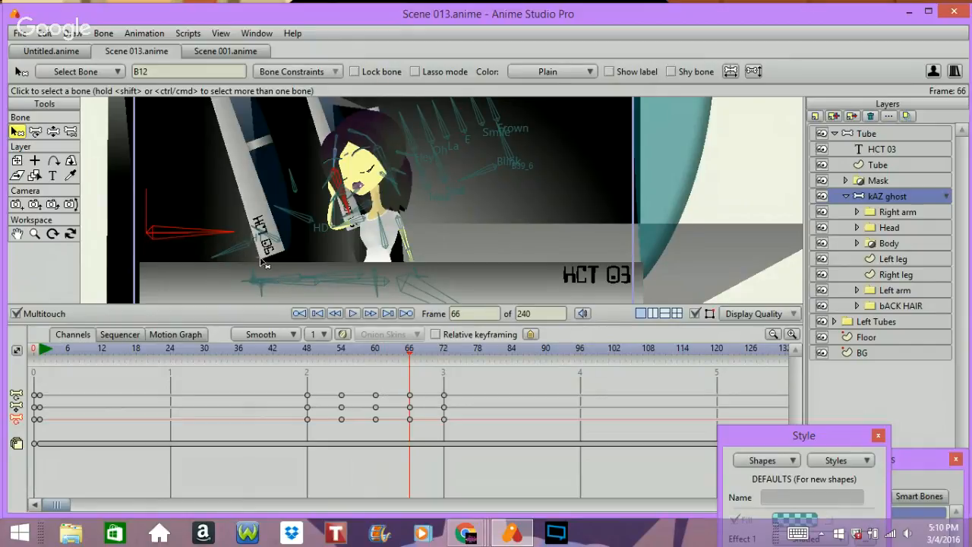
left_click(54, 132)
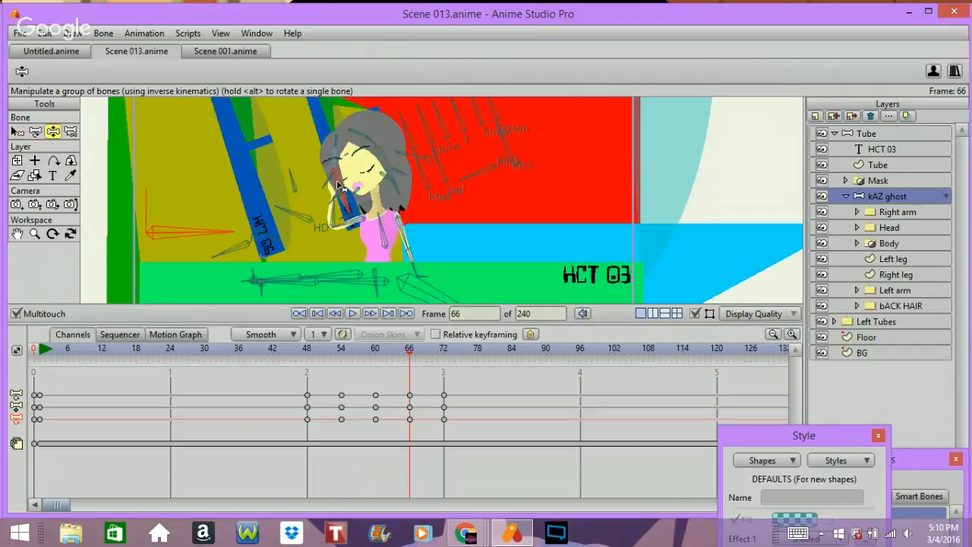
left_click_drag(351, 183, 338, 171)
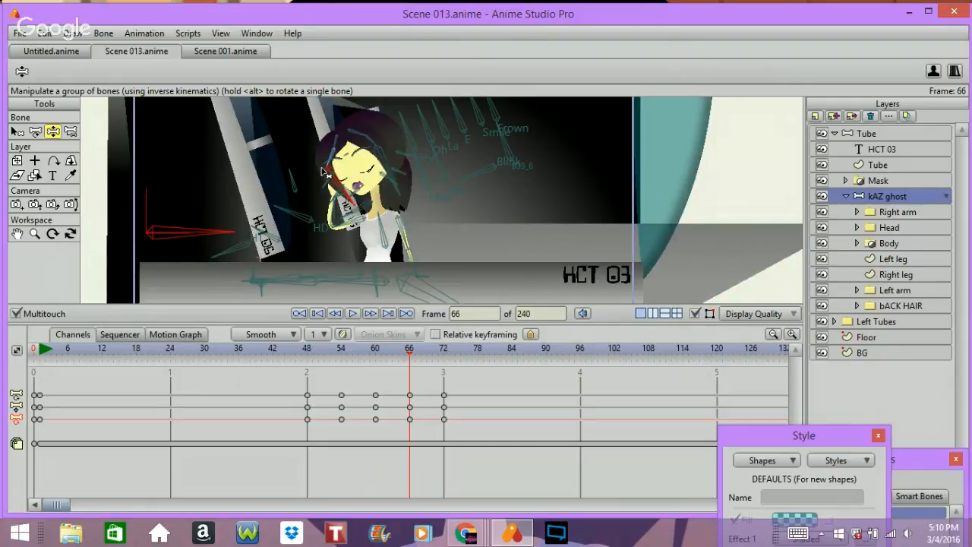
Step: Step through frames 62 to 78 to review the ghost's hand motion
key("Right")
key("Right")
key("Right")
key("Right")
key("Right")
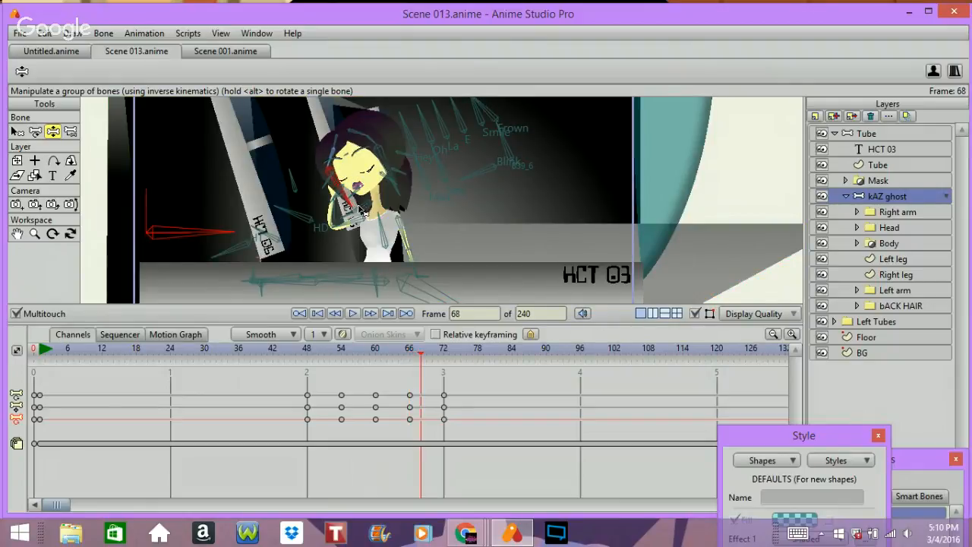
key("Right")
key("Right")
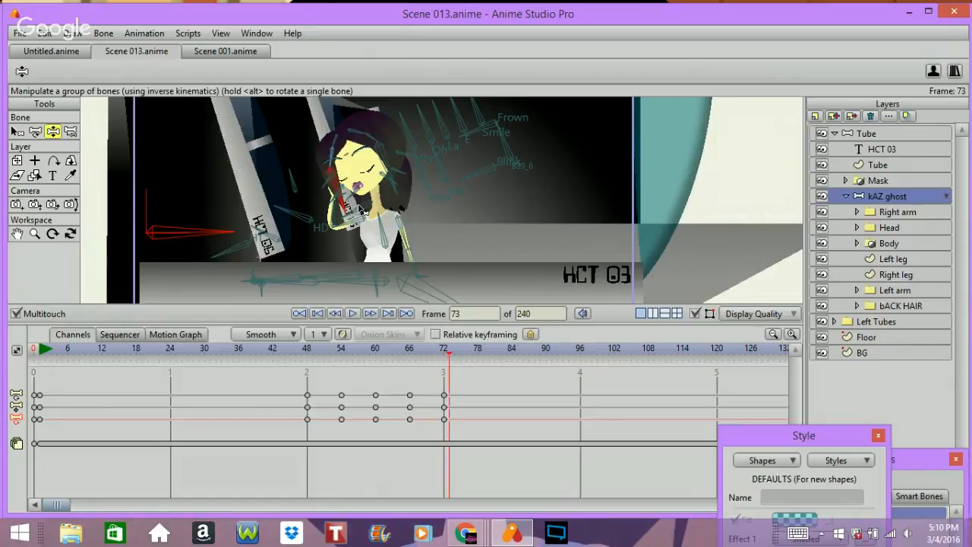
key("Left")
key("Left")
key("Left")
key("Left")
key("Left")
key("Left")
key("Left")
key("Left")
key("Left")
key("Left")
key("Left")
key("Right")
key("Right")
key("Right")
key("Right")
key("Right")
key("Right")
key("Right")
key("Right")
key("Right")
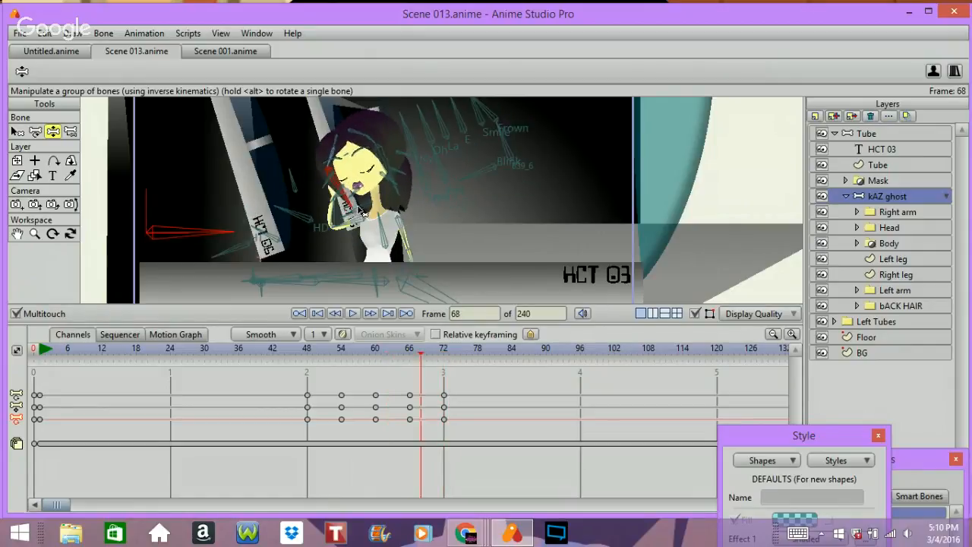
key("Left")
key("Left")
key("Left")
key("Left")
key("Left")
key("Left")
key("Left")
key("Left")
key("Left")
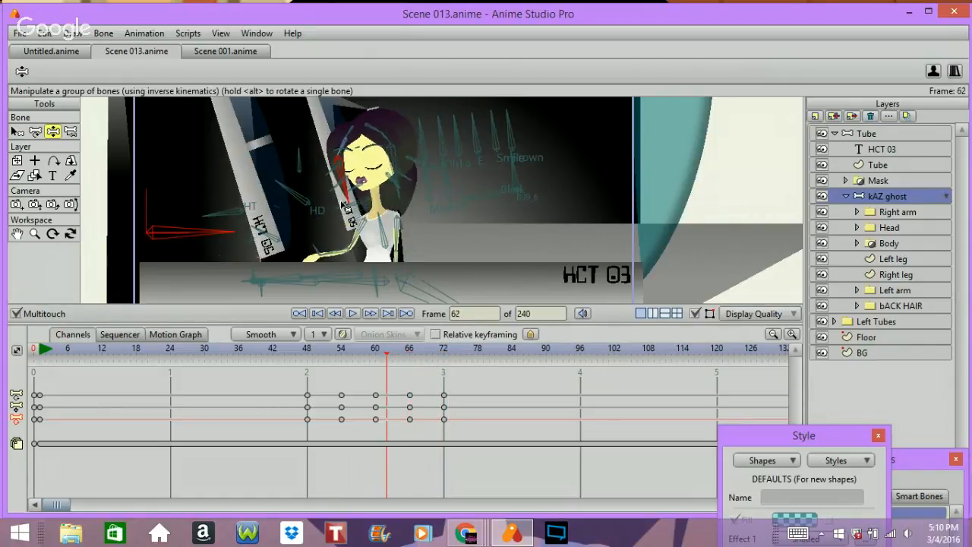
key("Right")
key("Right")
key("Right")
key("Right")
key("Right")
key("Right")
key("Right")
key("Right")
key("Right")
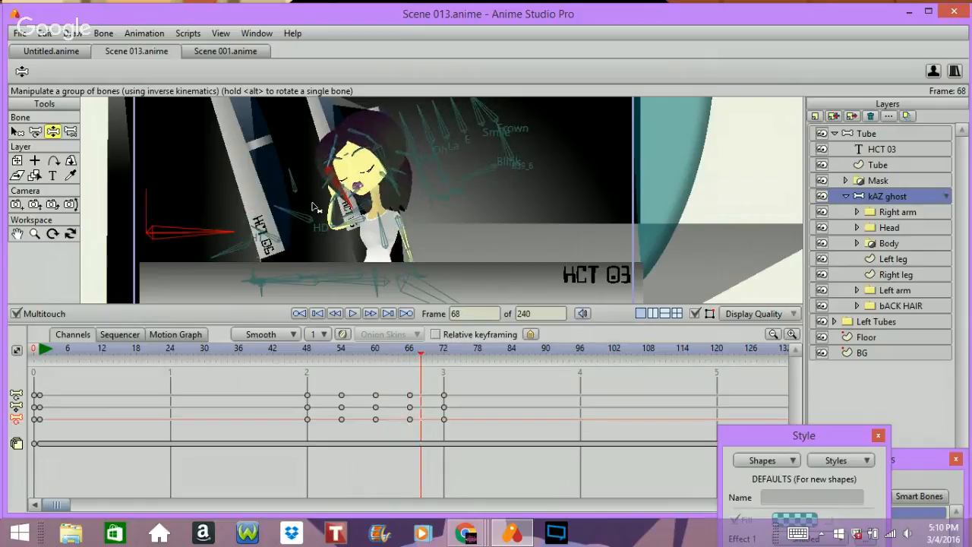
key("Right")
key("Right")
key("Right")
key("Right")
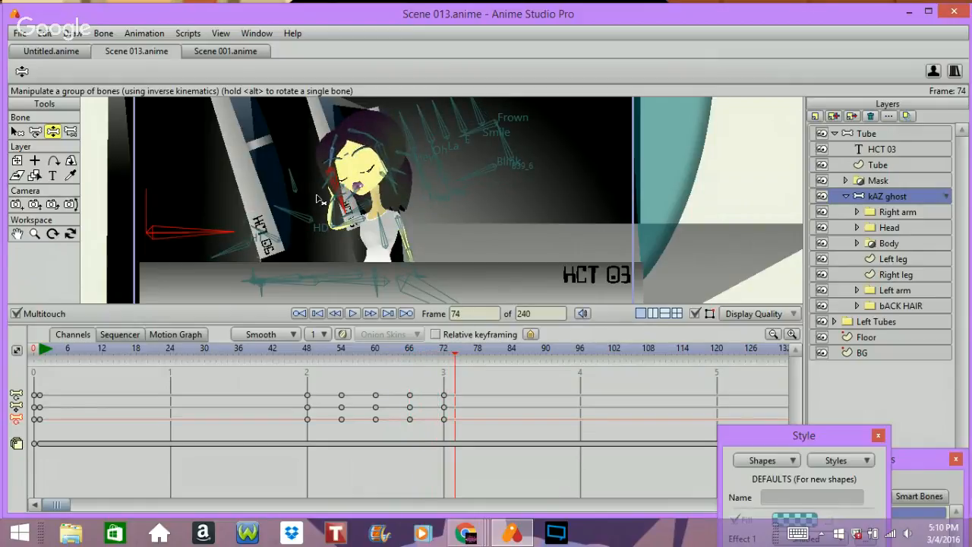
key("Left")
key("Left")
key("Left")
key("Left")
key("Left")
key("Left")
key("Left")
key("Left")
key("Left")
key("Left")
key("Left")
key("Left")
key("Left")
key("Left")
key("Left")
key("Left")
key("Left")
key("Left")
key("Left")
key("Left")
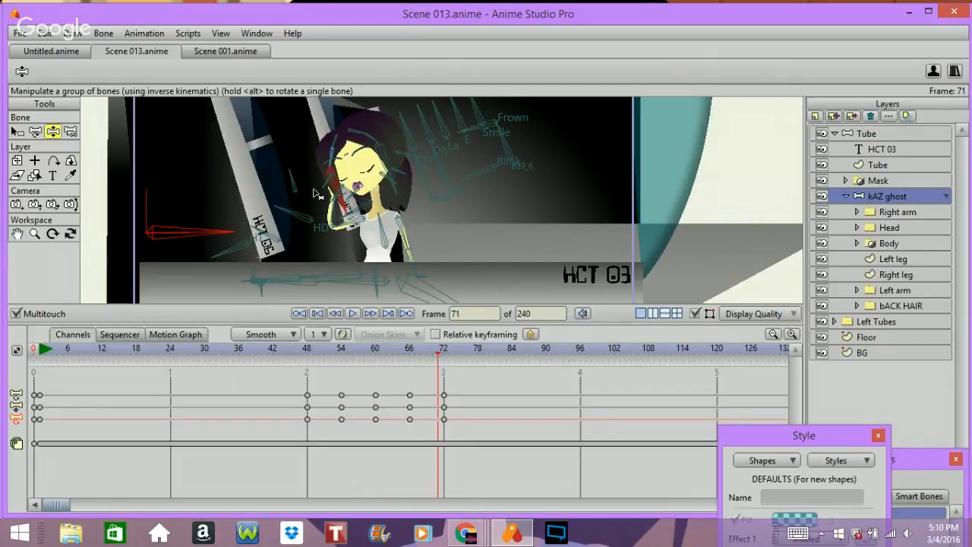
key("Right")
key("Right")
key("Right")
key("Right")
key("Right")
key("Right")
key("Right")
key("Right")
key("Right")
key("Right")
key("Right")
key("Right")
key("Right")
key("Right")
key("Right")
key("Right")
key("Right")
key("Right")
key("Right")
key("Right")
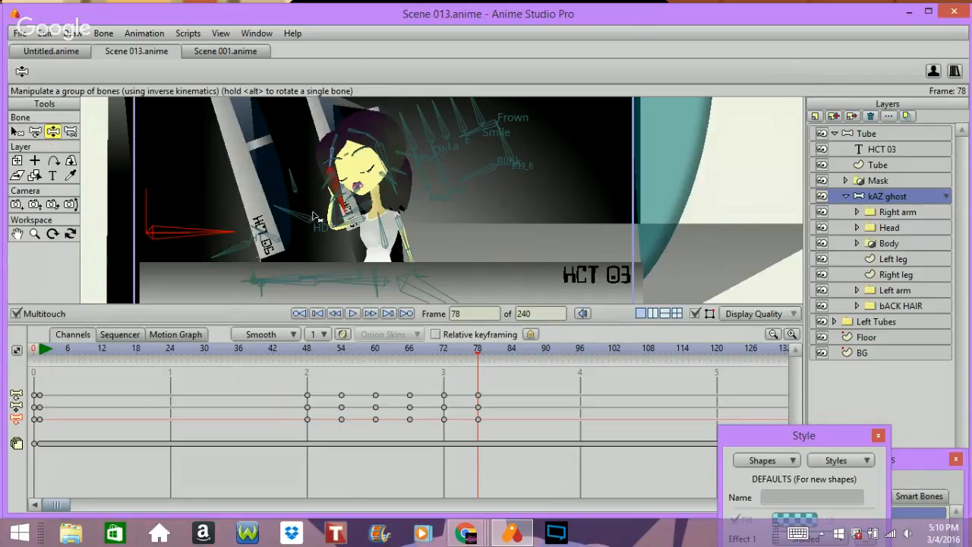
Step: At frame 78, lower the ghost's arm and pose the Blink bone to open her eyes
left_click_drag(301, 218, 286, 237)
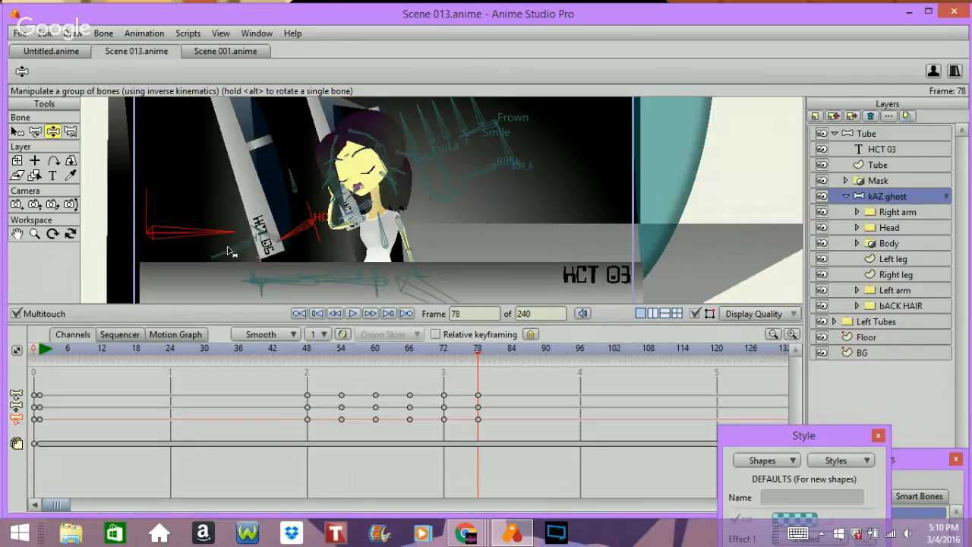
left_click_drag(227, 247, 227, 235)
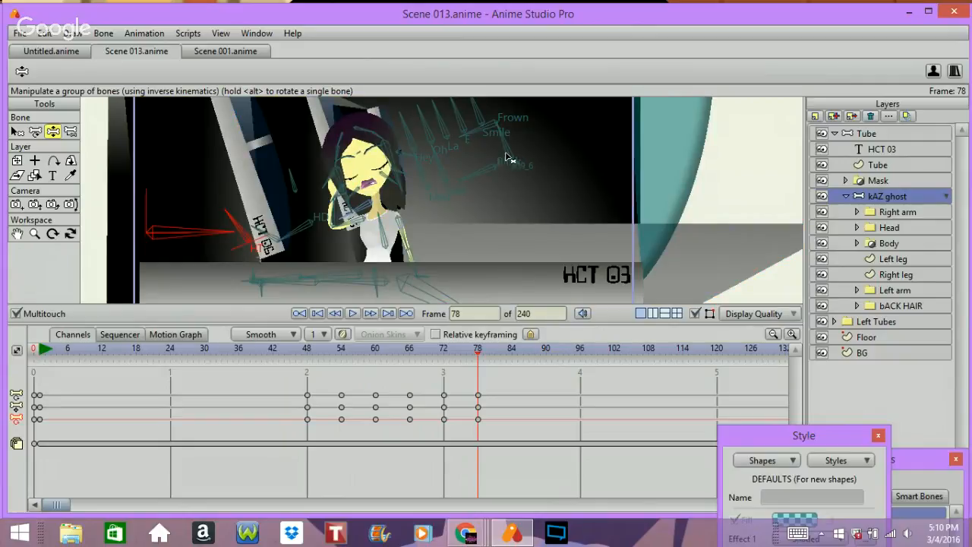
left_click_drag(493, 176, 490, 160)
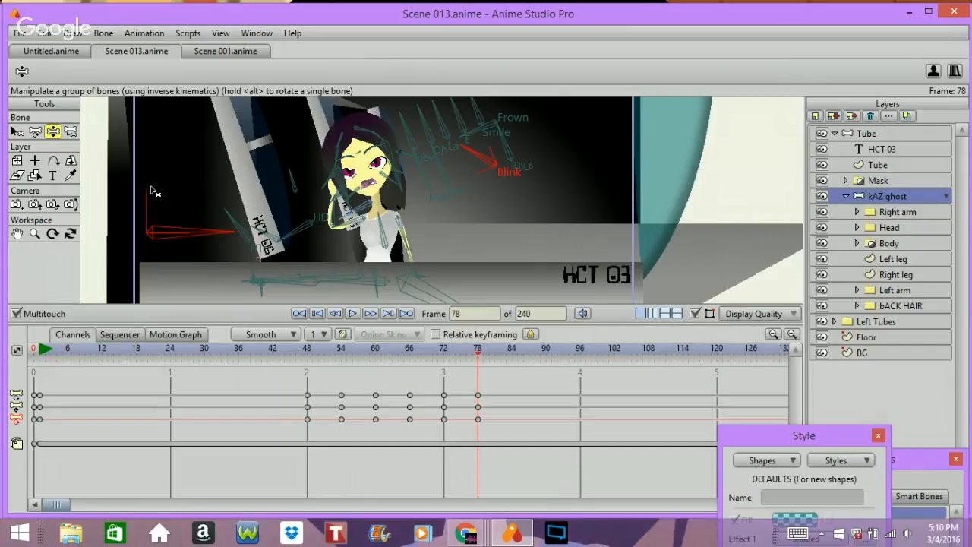
Step: Paste the copied pose at frame 84 and scrub back through frames 66 to 78
left_click(510, 347)
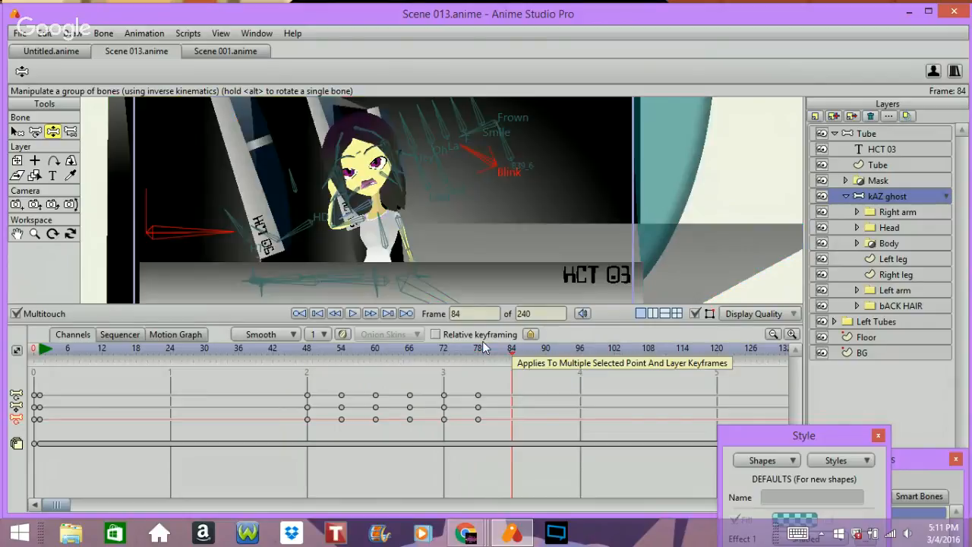
key("ctrl+v")
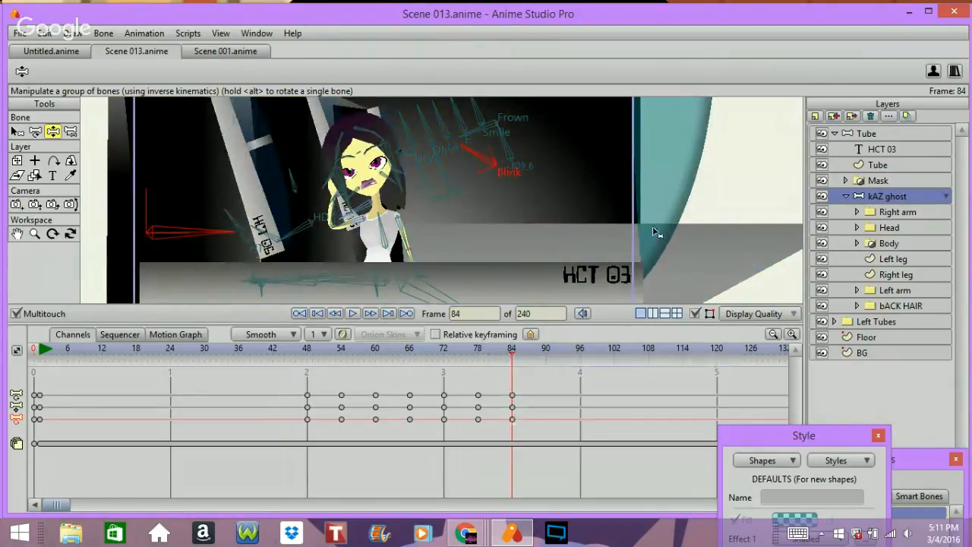
left_click(477, 349)
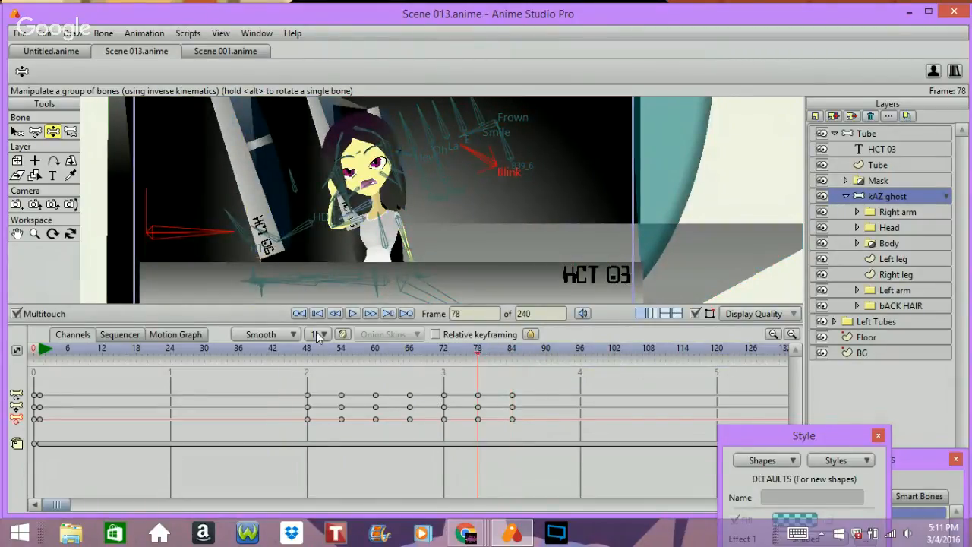
left_click(443, 349)
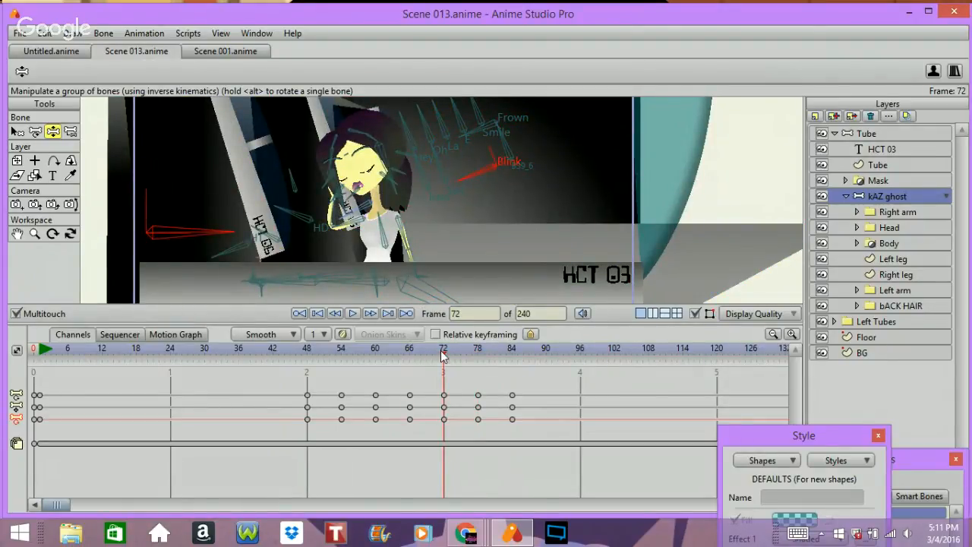
left_click(409, 350)
left_click_drag(418, 359, 478, 361)
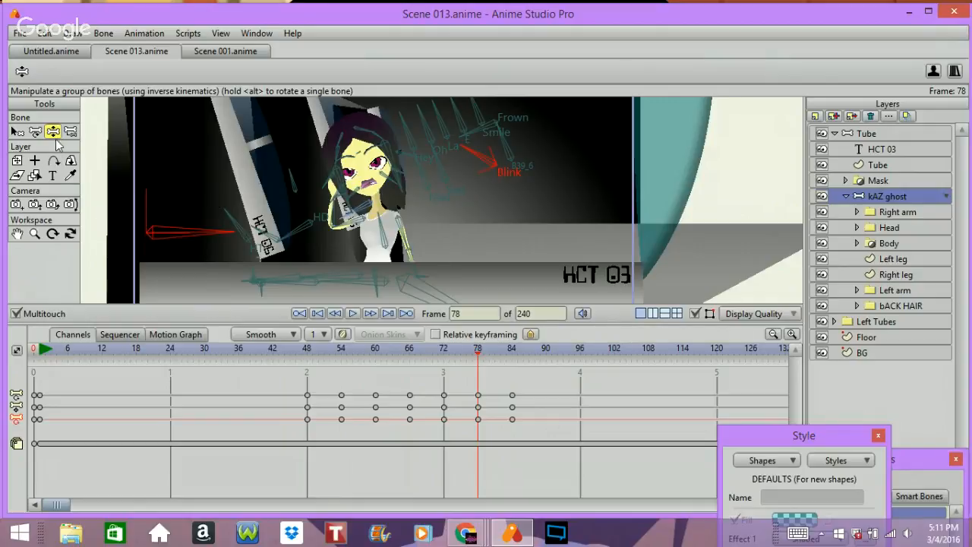
Step: At frame 78, move the Blink bone back to close the eyes and translate the hand bone slightly
left_click_drag(475, 157, 456, 176)
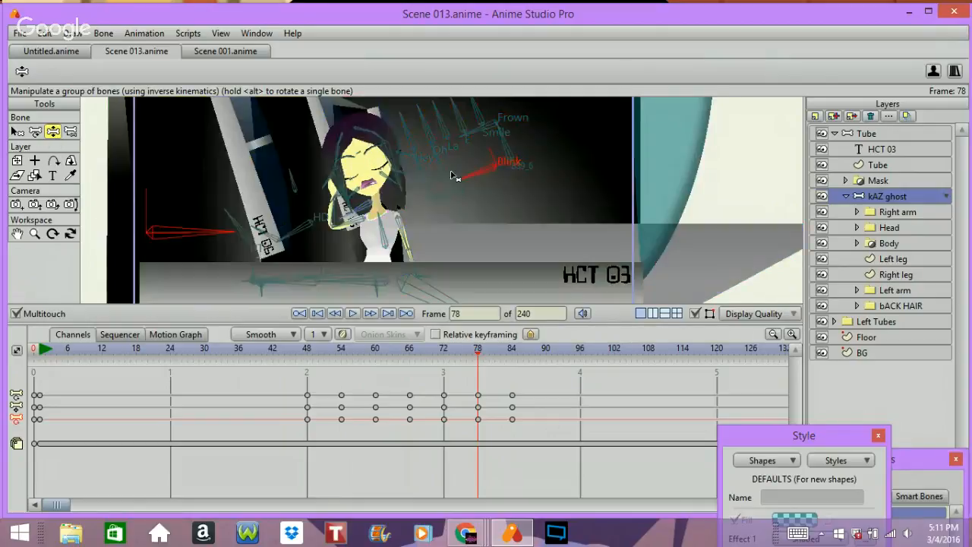
left_click(365, 204)
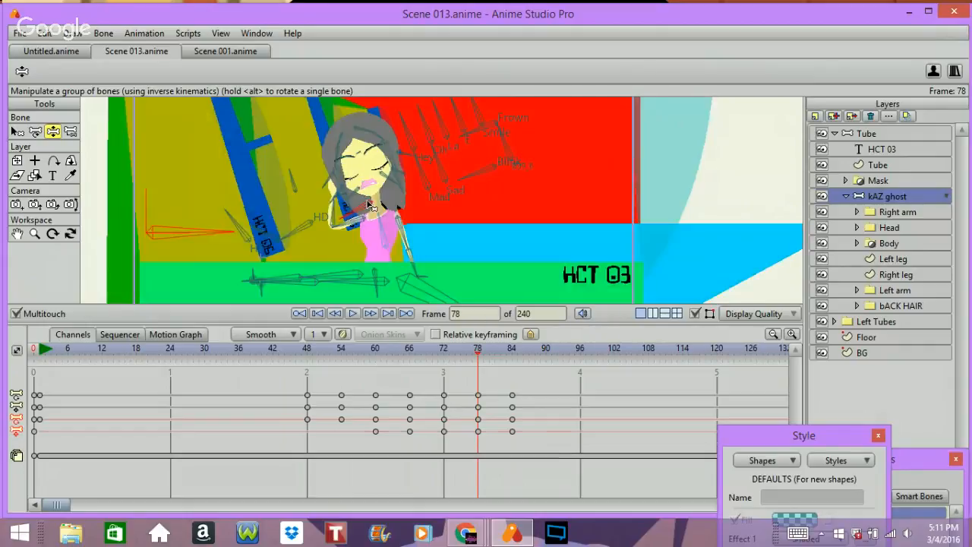
left_click(35, 132)
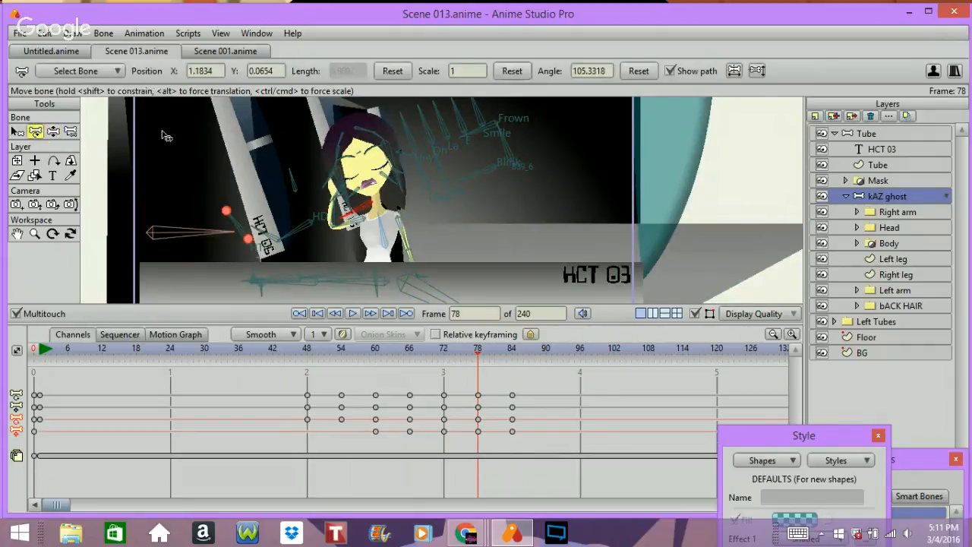
left_click_drag(370, 202, 372, 205)
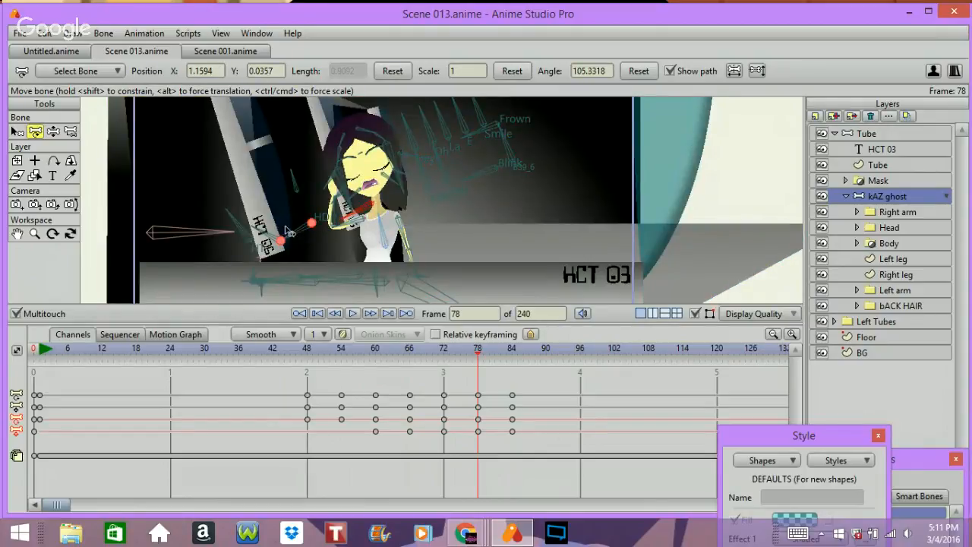
Step: Readjust the ghost's arm, hand and expression bones at frame 78 and step back to frame 74
left_click(53, 131)
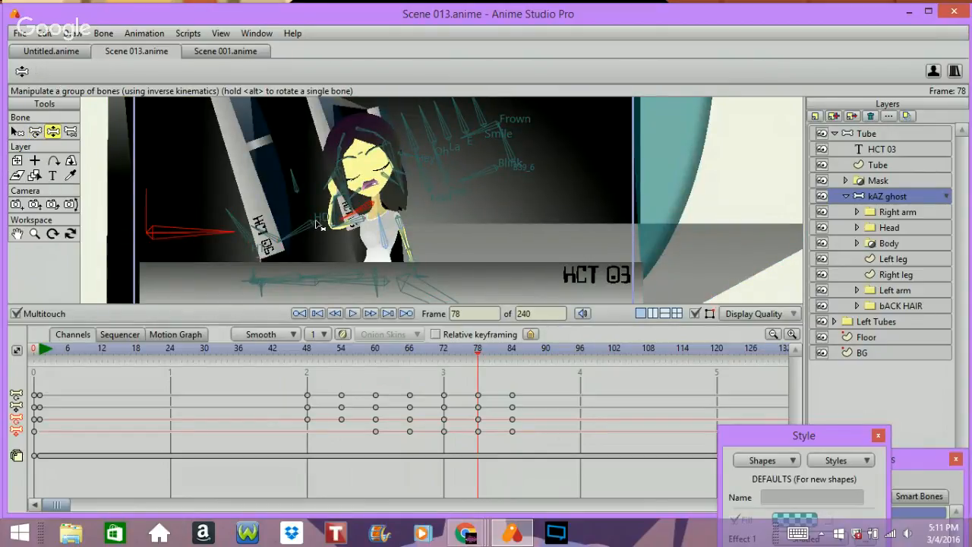
left_click_drag(308, 233, 318, 232)
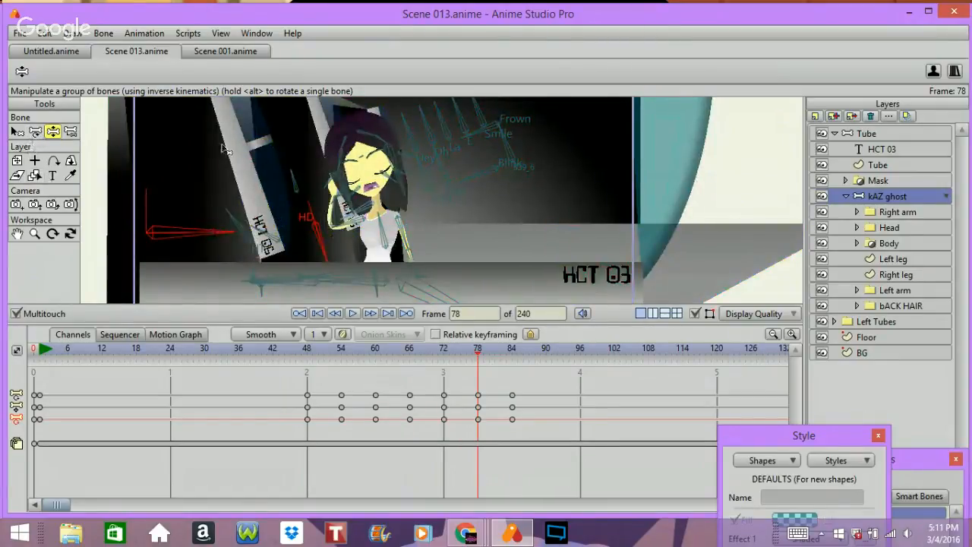
left_click_drag(406, 190, 414, 177)
left_click_drag(348, 201, 354, 203)
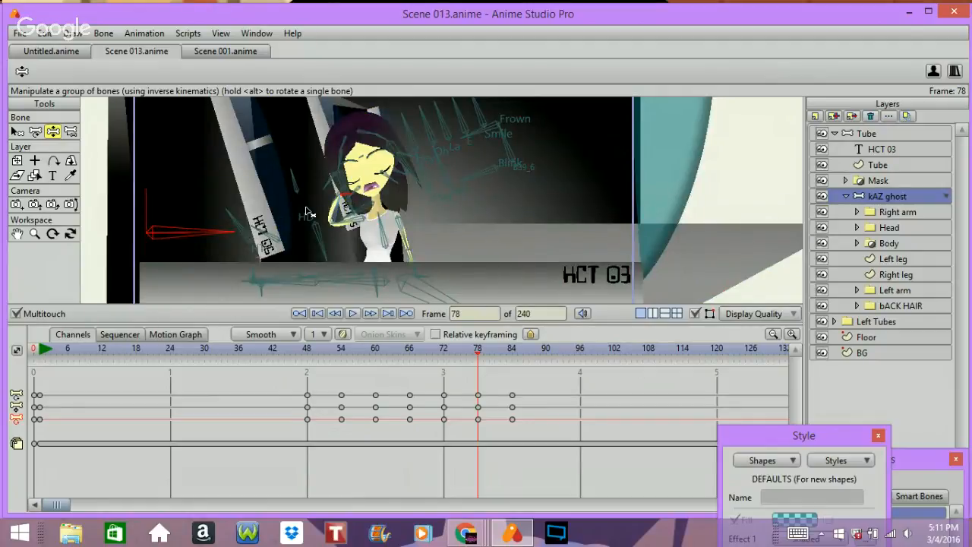
left_click(307, 212)
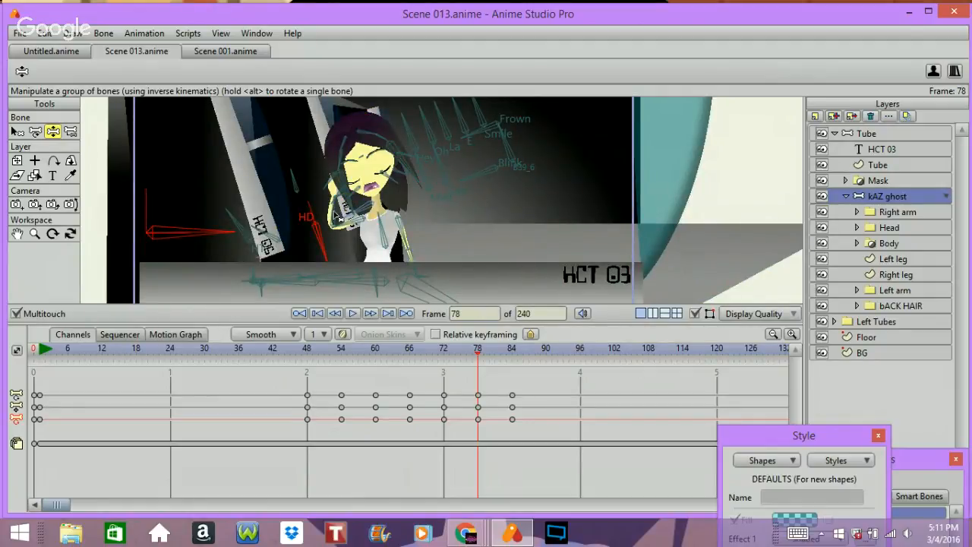
left_click_drag(348, 205, 365, 193)
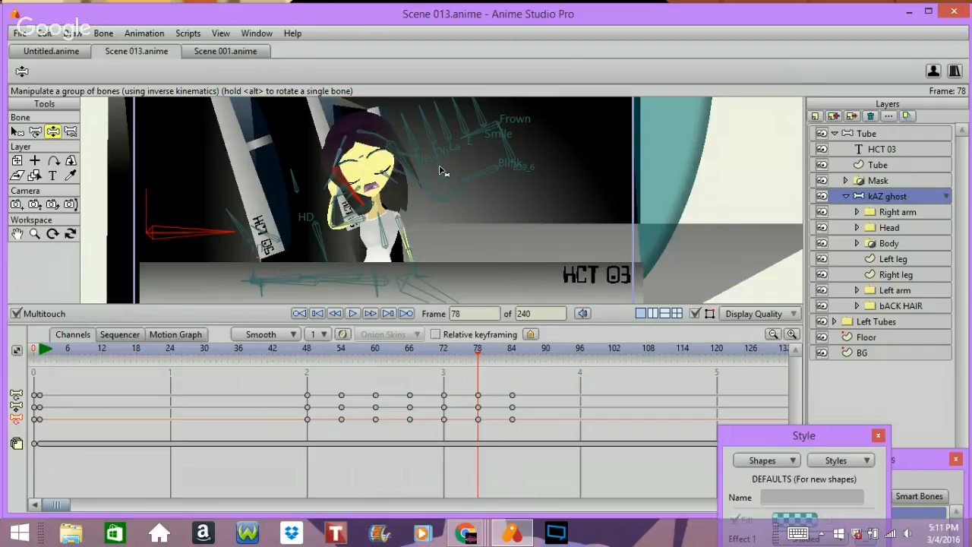
mouse_move(446, 171)
left_mouse_down()
mouse_move(434, 195)
mouse_move(416, 183)
left_mouse_up()
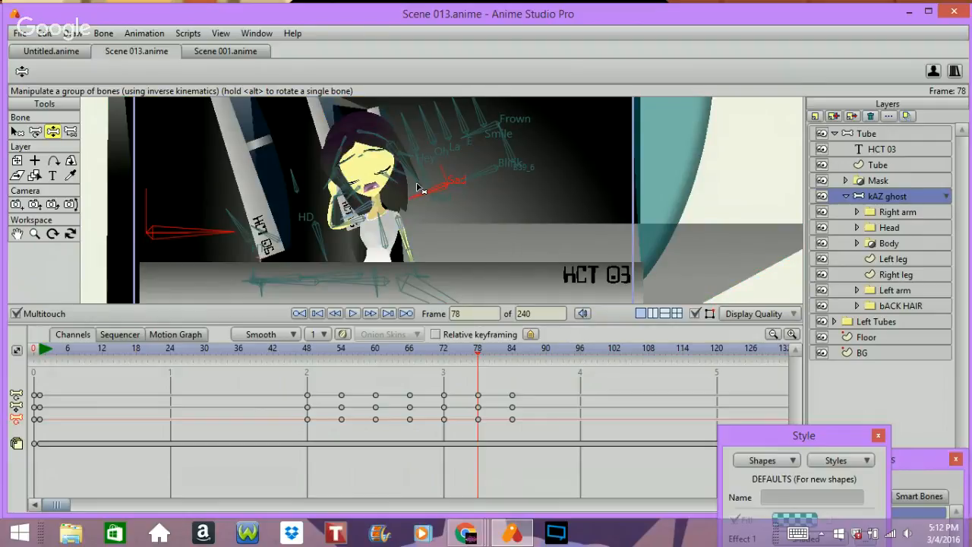
key("ctrl+Left")
key("ctrl+Left")
key("ctrl+Left")
key("ctrl+Left")
key("ctrl+Left")
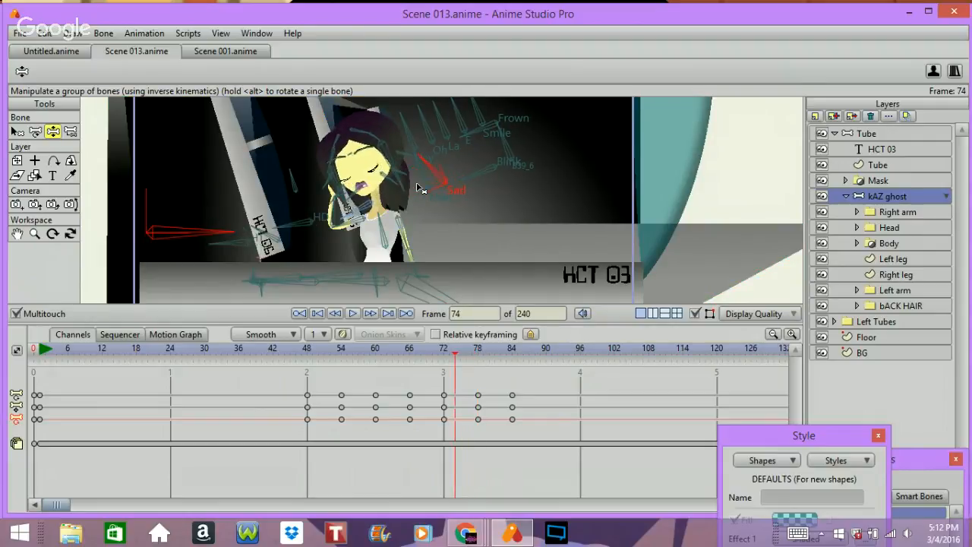
Step: Step to frame 78 and reposition the ghost's arm and hand bones
key("ctrl+Right")
key("ctrl+Right")
key("ctrl+Right")
key("ctrl+Right")
key("ctrl+Right")
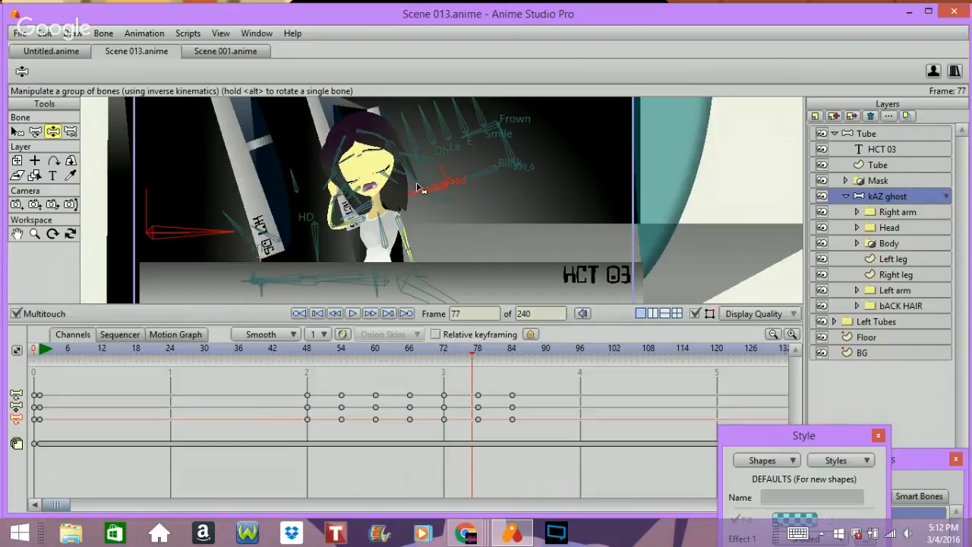
key("ctrl+Right")
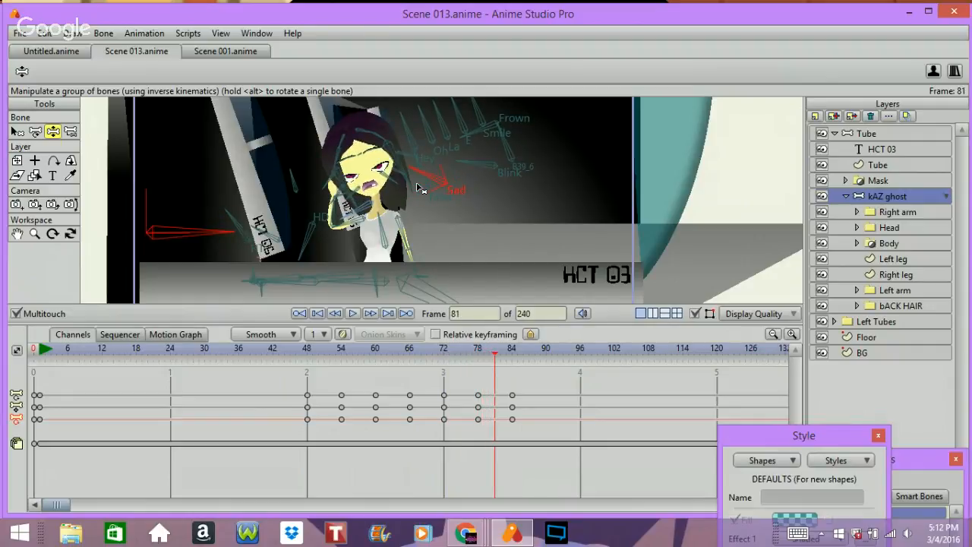
key("ctrl+Left")
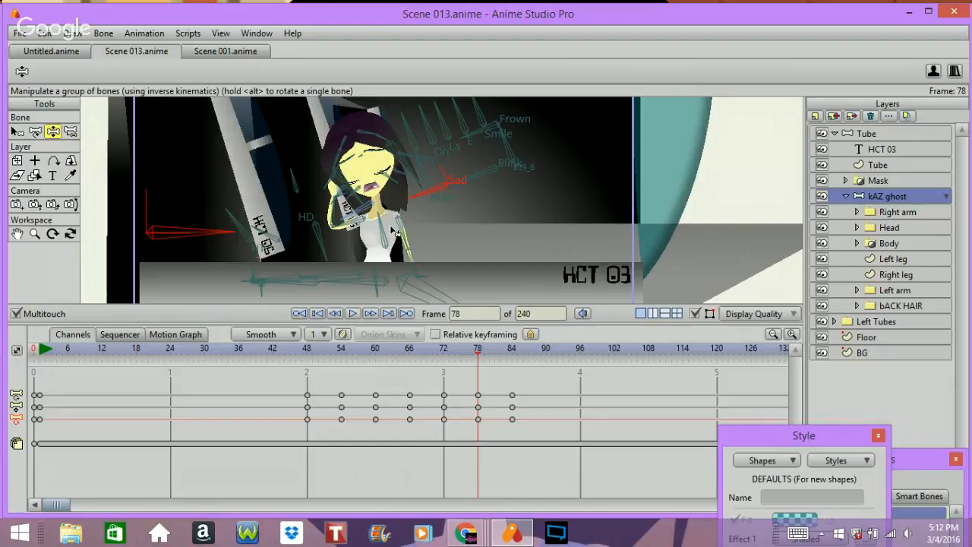
left_click_drag(382, 231, 388, 234)
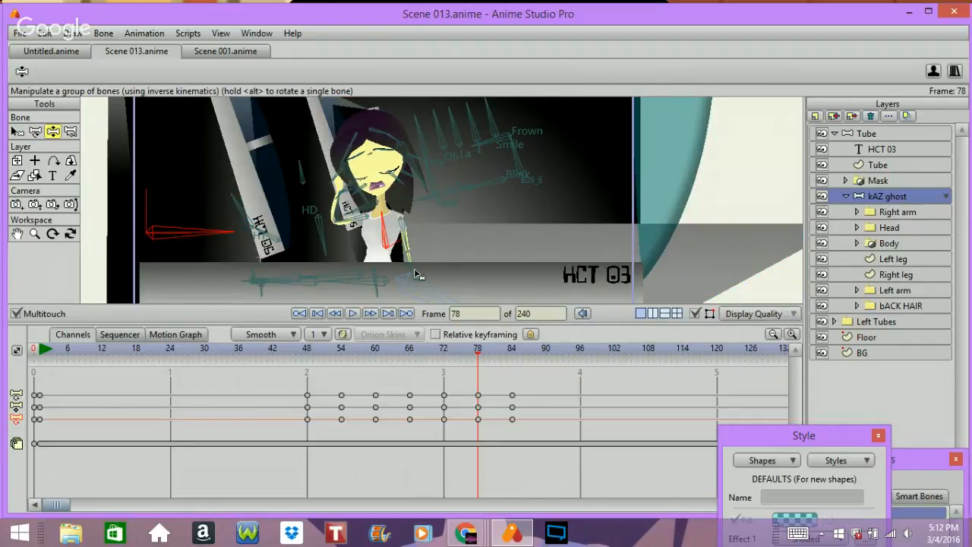
left_click_drag(408, 271, 403, 263)
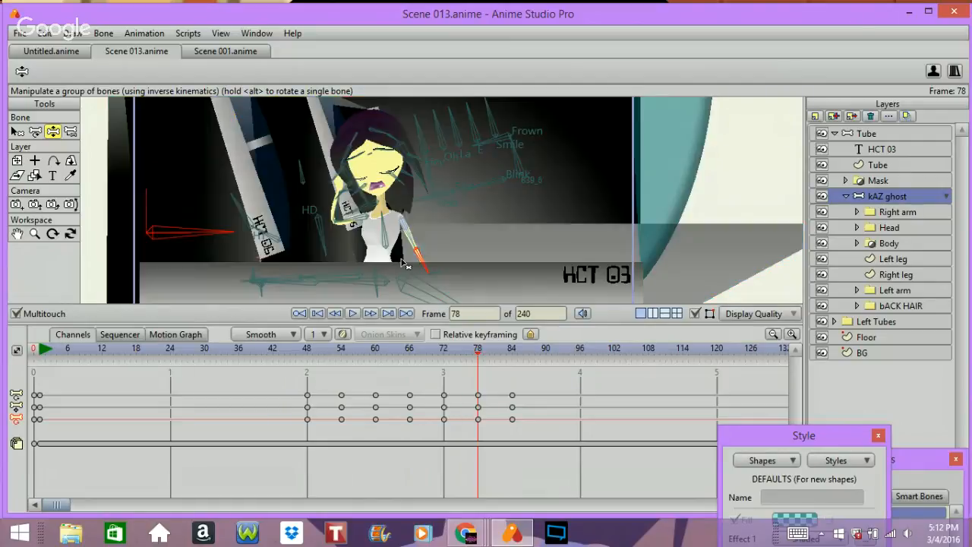
Step: Step back and forth between frames 75 and 84 to review the arm and eye motion
key("Left")
key("Left")
key("Left")
key("Left")
key("Left")
key("Left")
key("Left")
key("Left")
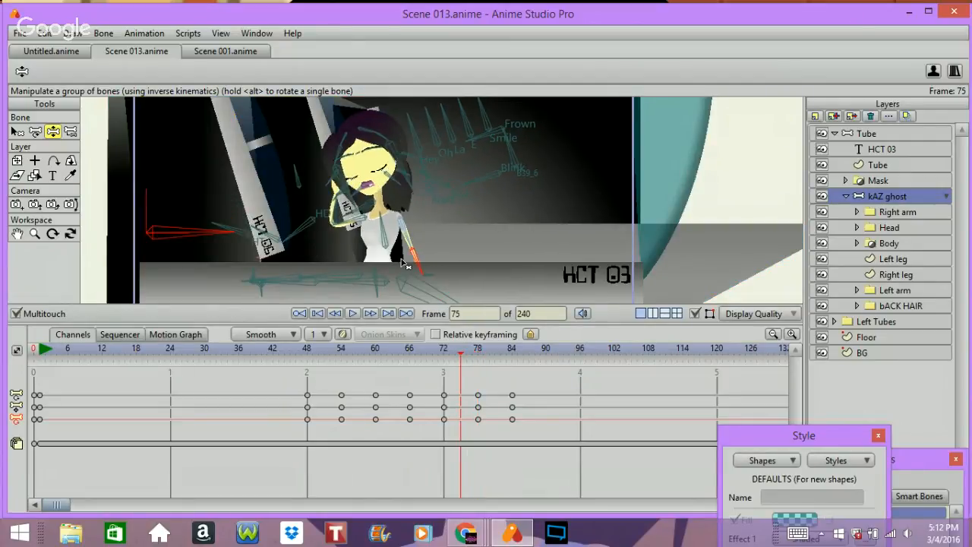
key("Right")
key("Right")
key("Right")
key("Right")
key("Right")
key("Right")
key("Right")
key("Right")
key("Right")
key("Right")
key("Right")
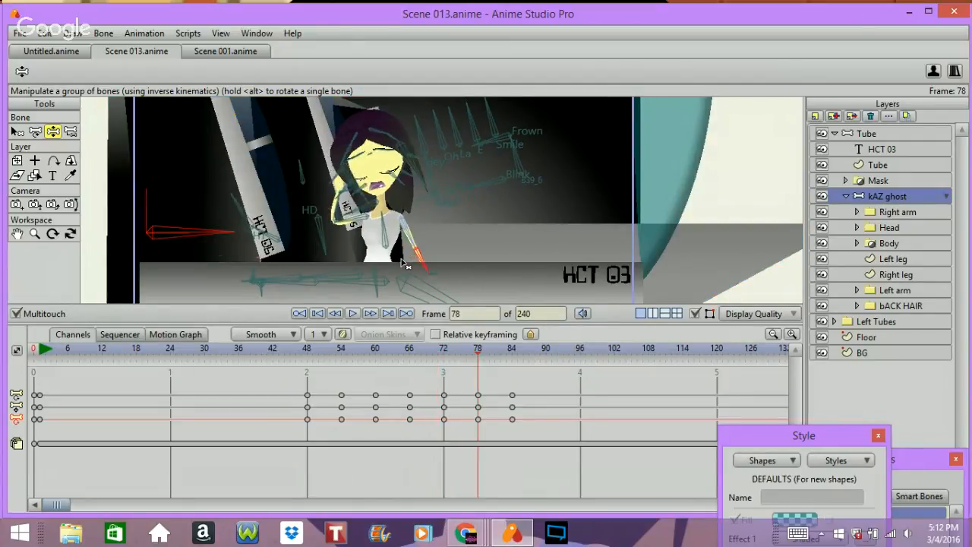
key("Right")
key("Right")
key("Right")
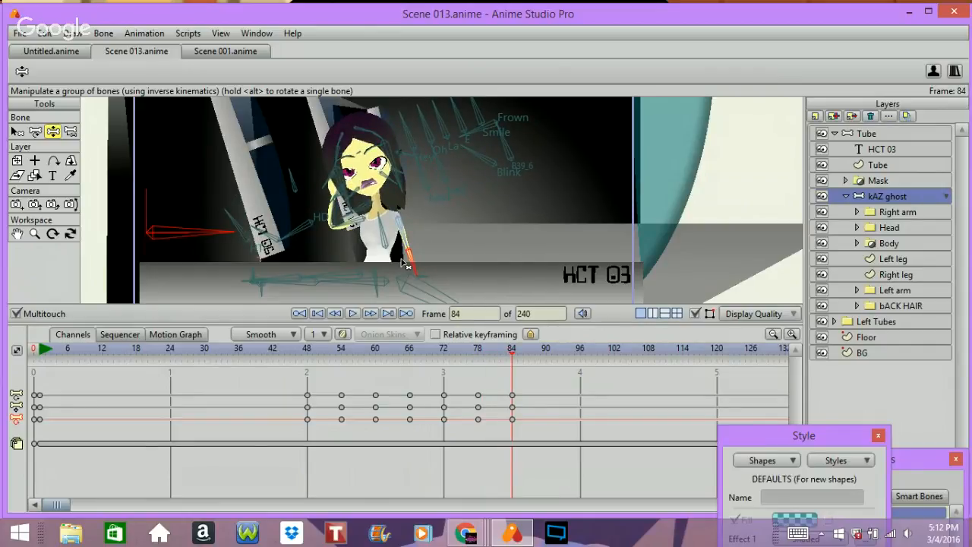
key("Left")
key("Left")
key("Left")
key("Left")
key("Left")
key("Left")
key("Left")
key("Left")
key("Left")
key("Left")
key("Left")
key("Left")
key("Left")
key("Left")
key("Right")
key("Right")
key("Right")
key("Right")
key("Right")
key("Right")
key("Right")
key("Right")
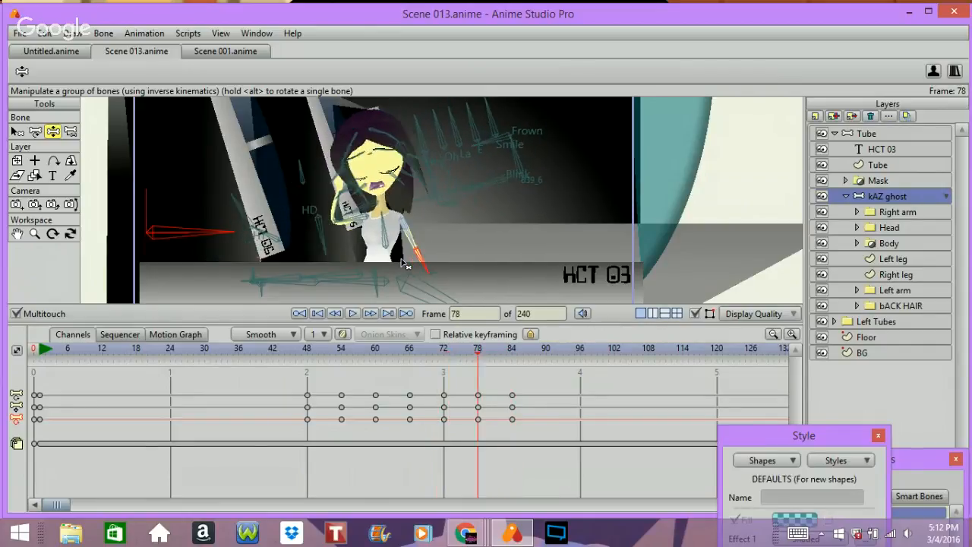
key("Right")
key("Right")
key("Right")
key("Right")
key("Right")
key("Right")
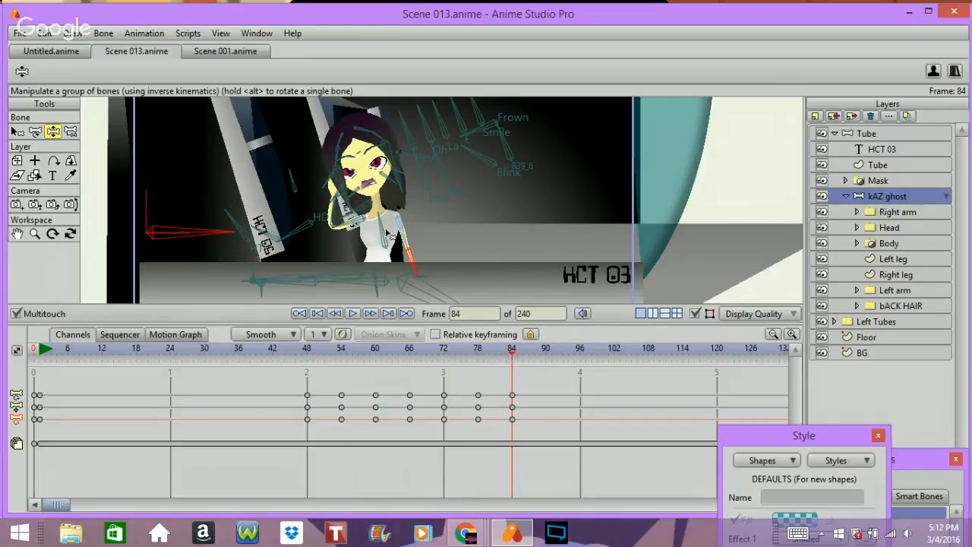
Step: At frame 84, repose the ghost's arm and hand bones and step forward through frames 83 to 94
left_click_drag(386, 234, 414, 259)
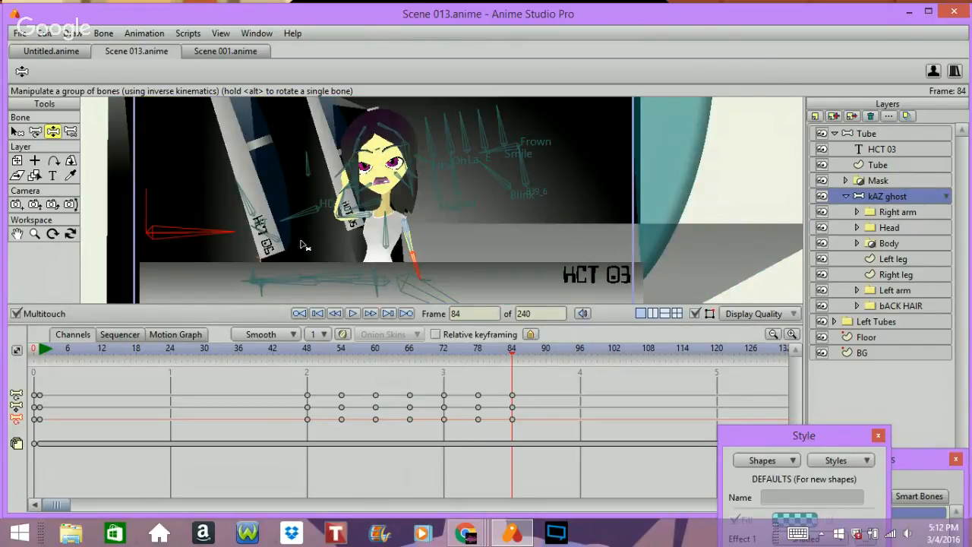
left_click_drag(340, 210, 347, 210)
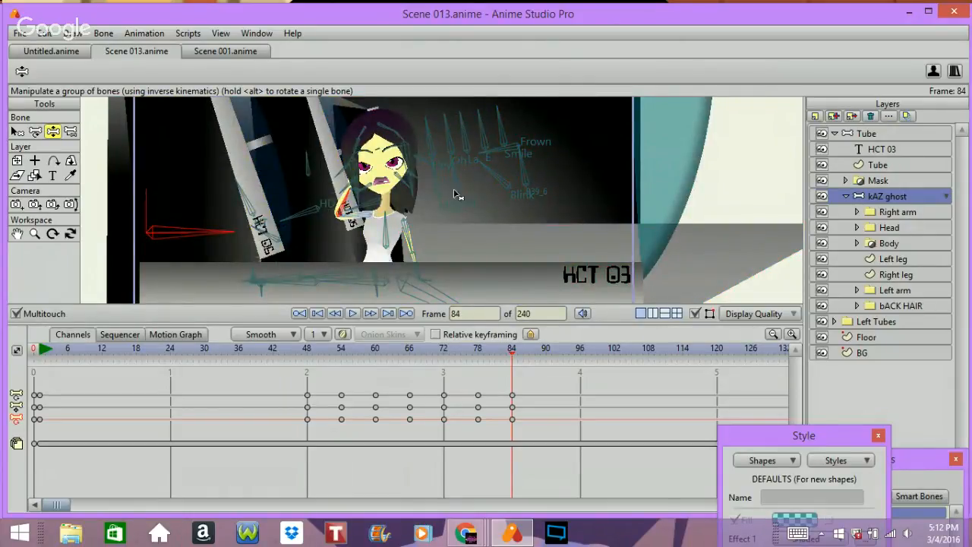
key("Left")
key("Left")
key("Left")
key("Left")
key("Left")
key("Left")
key("Left")
key("Left")
key("Left")
key("Left")
key("Left")
key("Left")
key("Left")
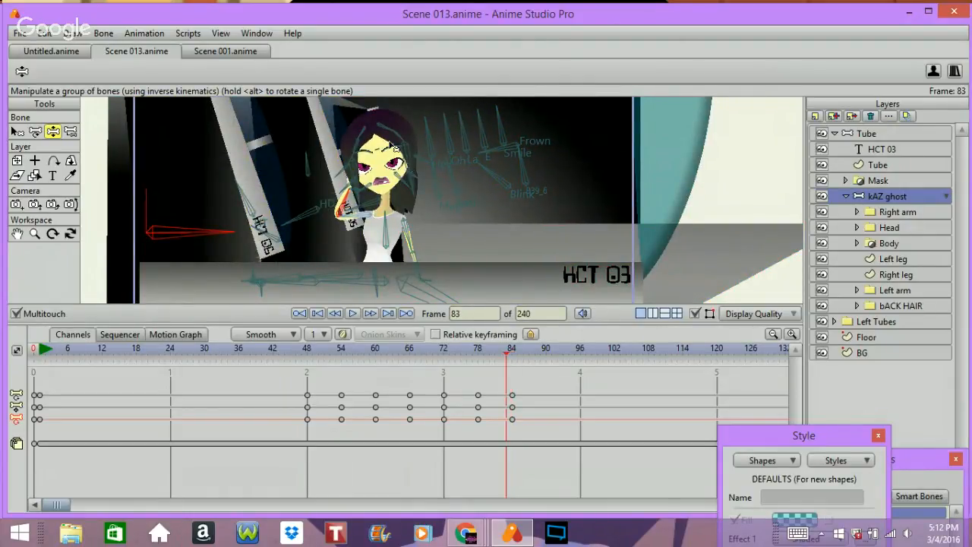
key("Right")
key("Right")
key("Right")
key("Right")
key("Right")
key("Right")
key("Right")
key("Right")
key("Right")
key("Right")
key("Right")
key("Right")
key("Right")
key("Right")
key("Right")
key("Right")
key("Right")
key("Right")
key("Right")
key("Right")
key("Right")
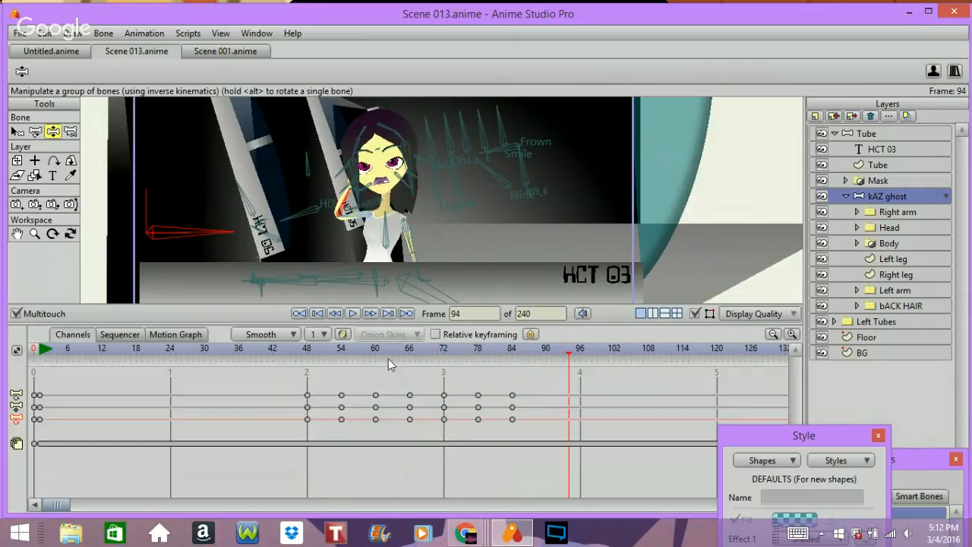
Step: Return to frame 1 and select the Tube layer
left_click_drag(387, 349, 24, 477)
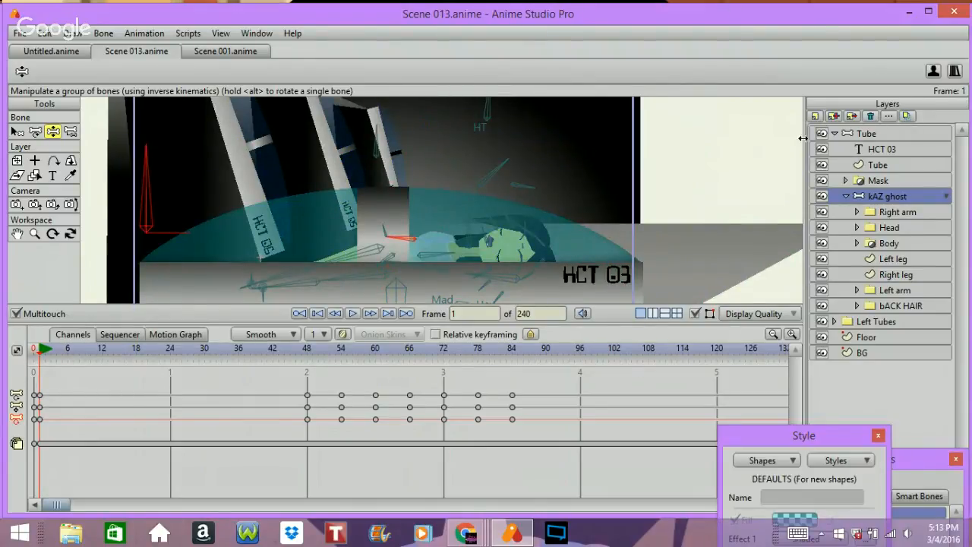
left_click(873, 132)
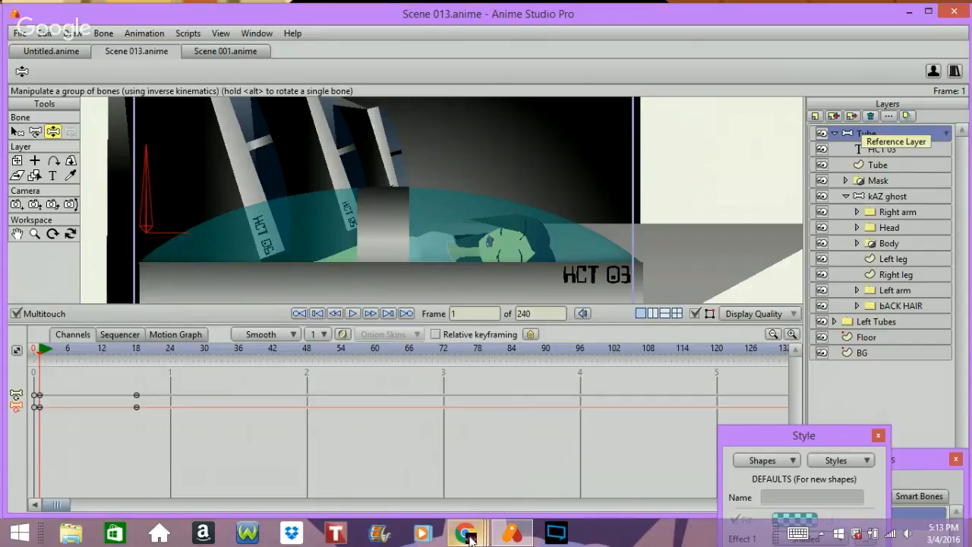
mouse_move(468, 536)
left_click(476, 472)
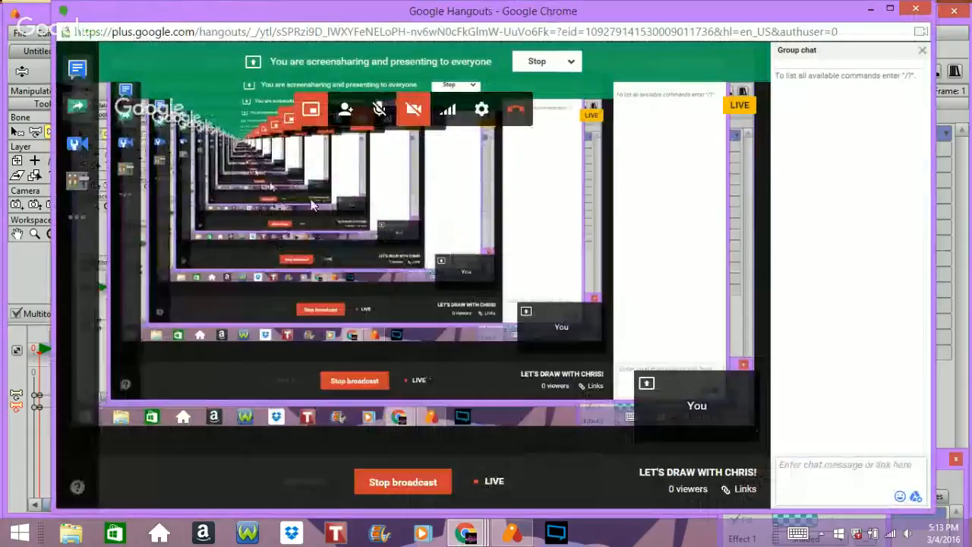
left_click(78, 112)
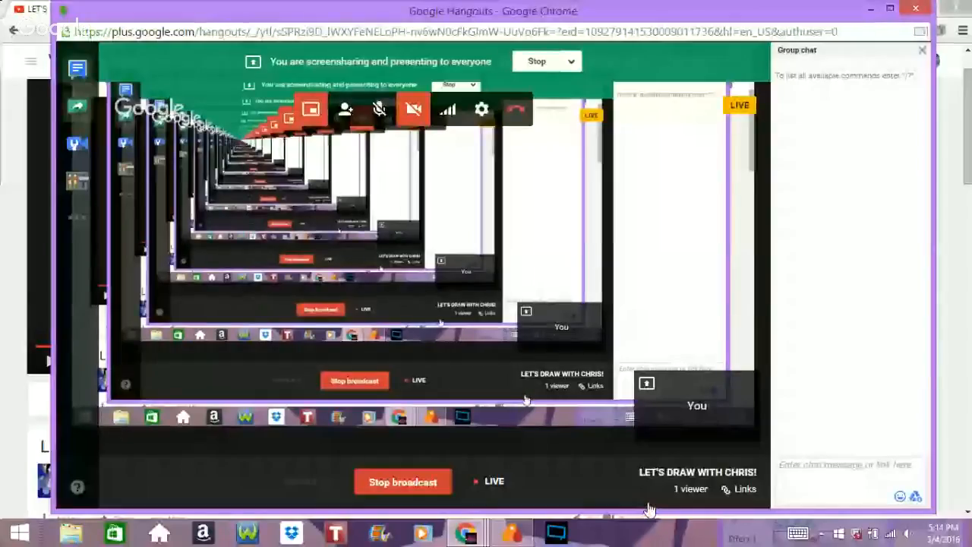
left_click(571, 62)
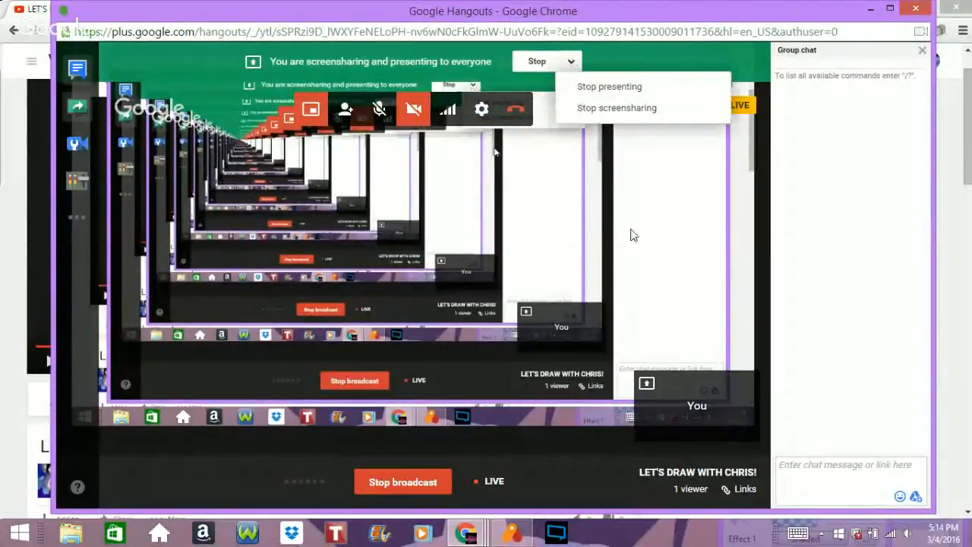
left_click(871, 9)
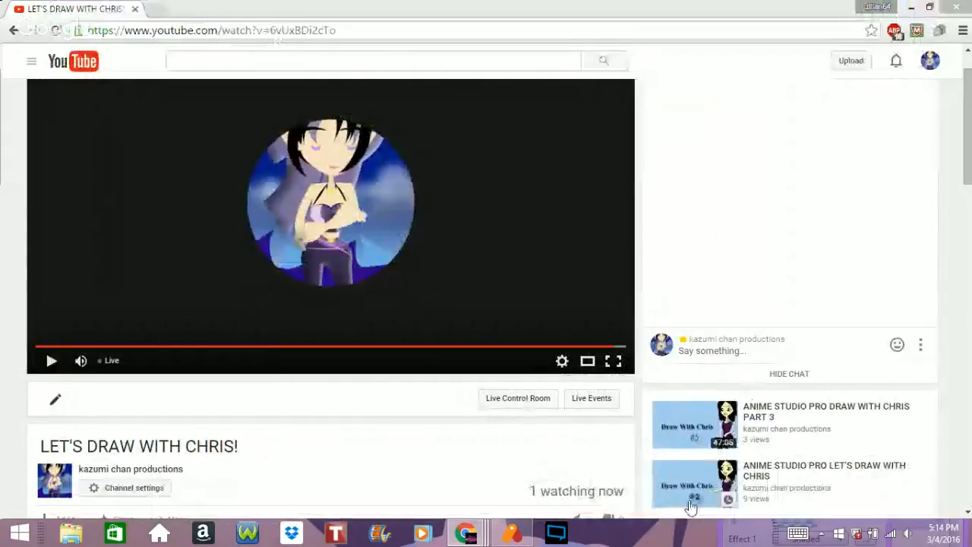
left_click(514, 539)
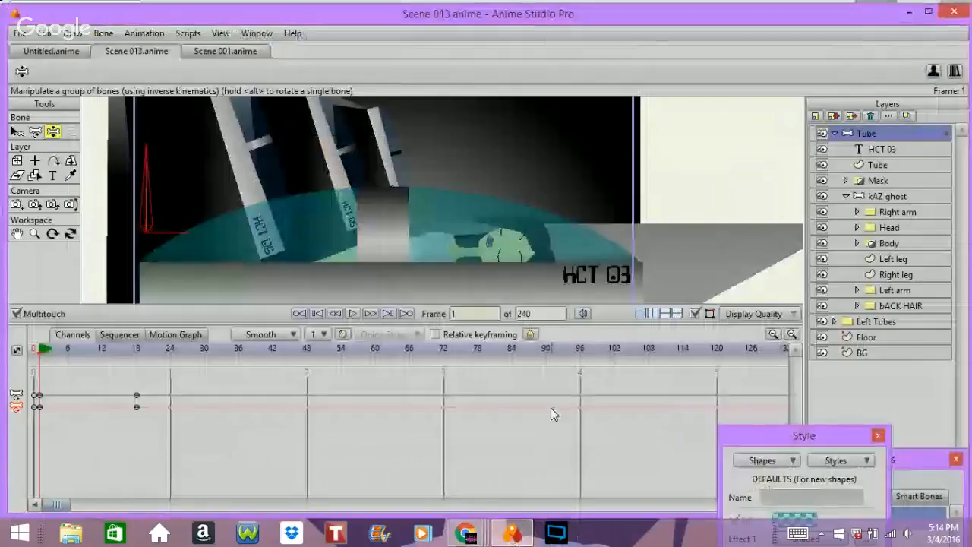
Step: Scrub the timeline from frame 30 back to frame 0 to review the tube's opening motion
scroll(522, 357, "down", 14)
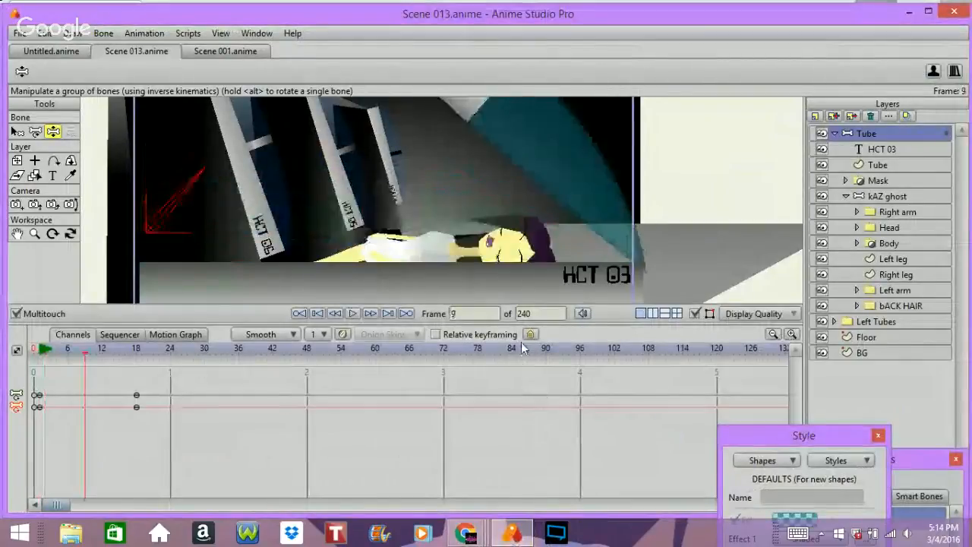
scroll(522, 348, "down", 15)
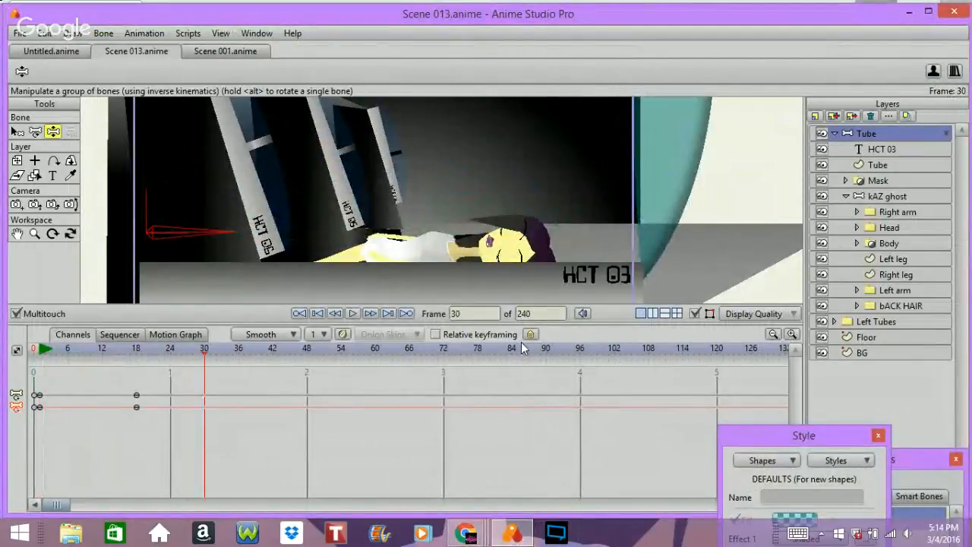
scroll(522, 348, "up", 6)
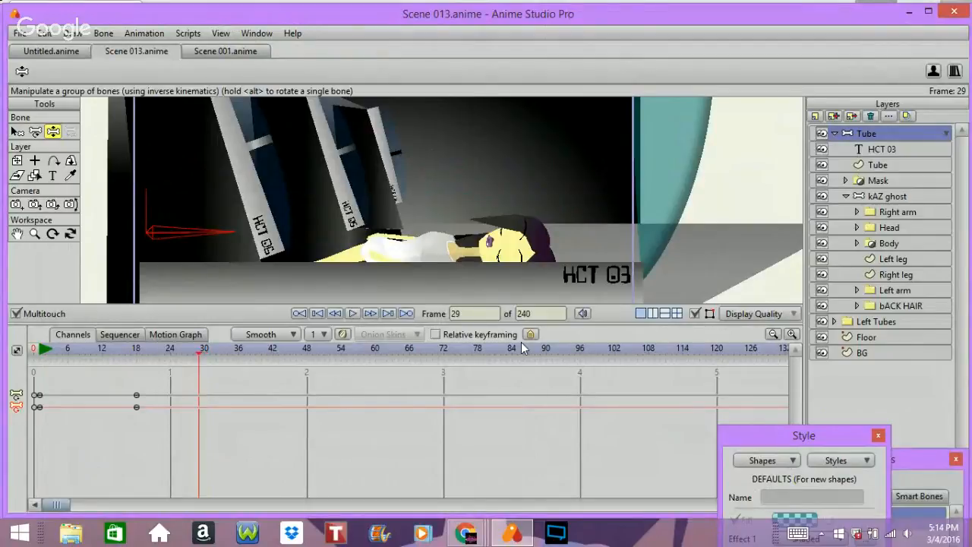
key("Left")
key("Left")
key("Left")
key("Left")
key("Left")
key("Left")
key("Left")
key("Left")
key("Left")
key("Left")
key("Left")
key("Left")
key("Left")
key("Left")
key("Left")
key("Left")
key("Left")
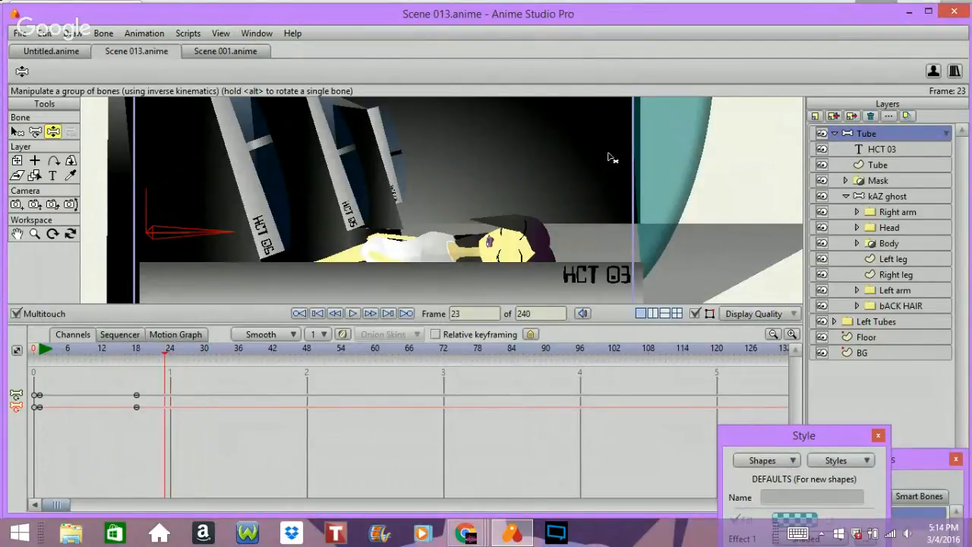
key("shift+Left")
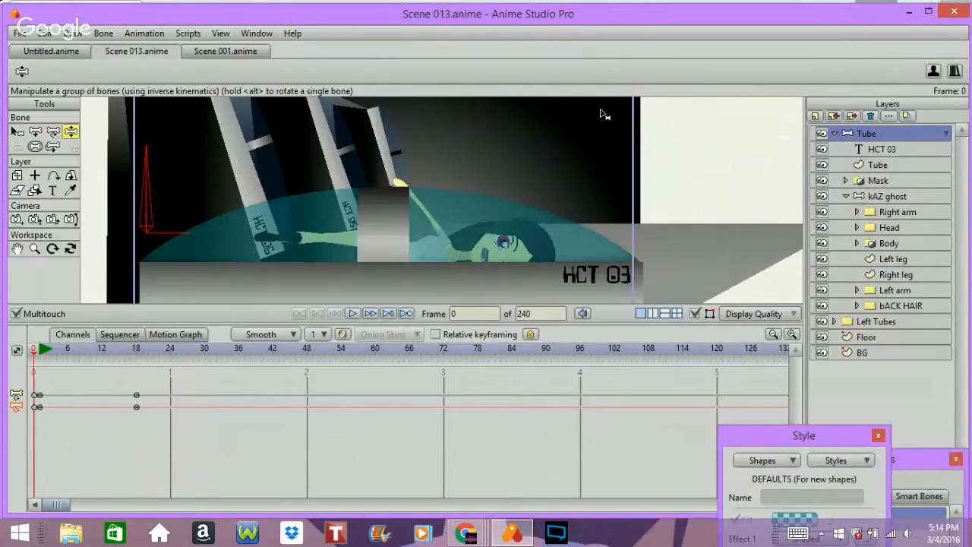
Step: Play back the animation from the start and step back to frame 0
key("super")
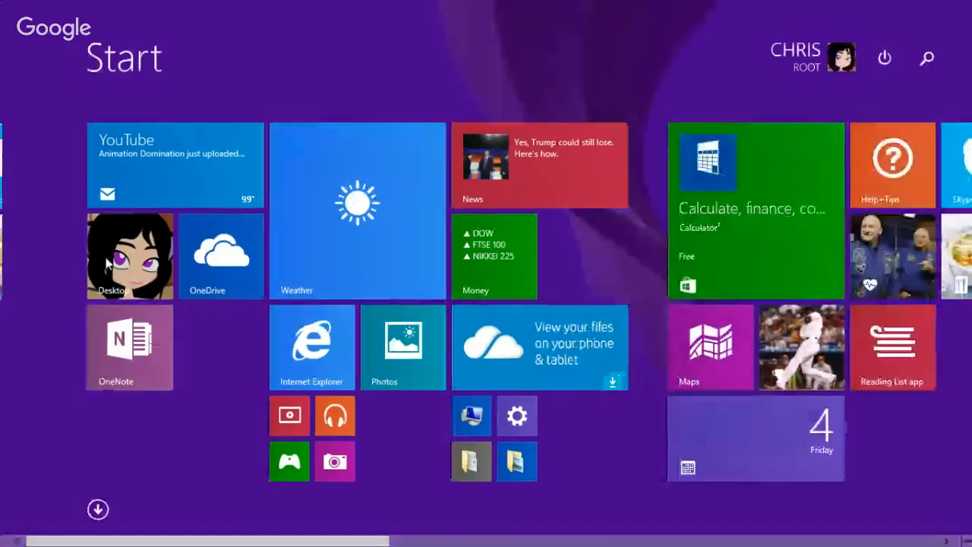
left_click(110, 261)
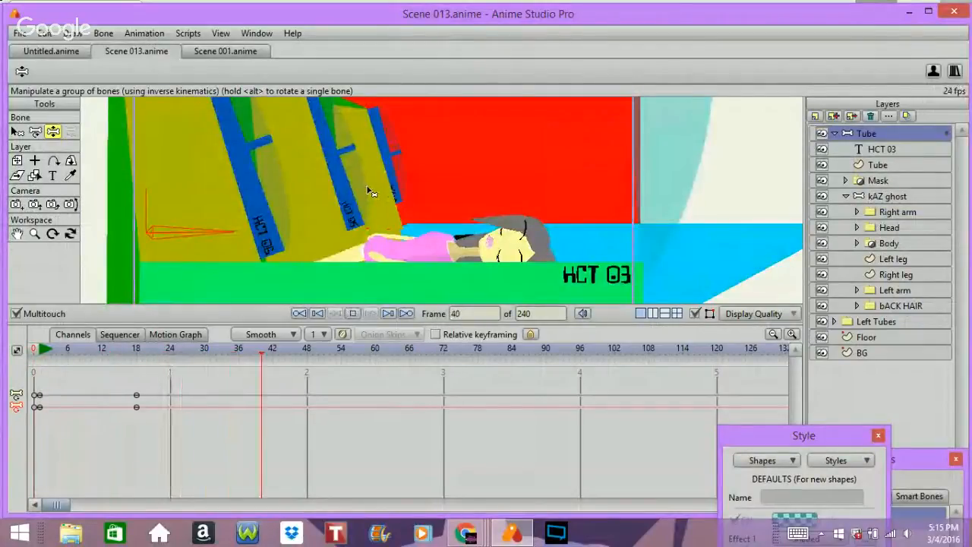
key("space")
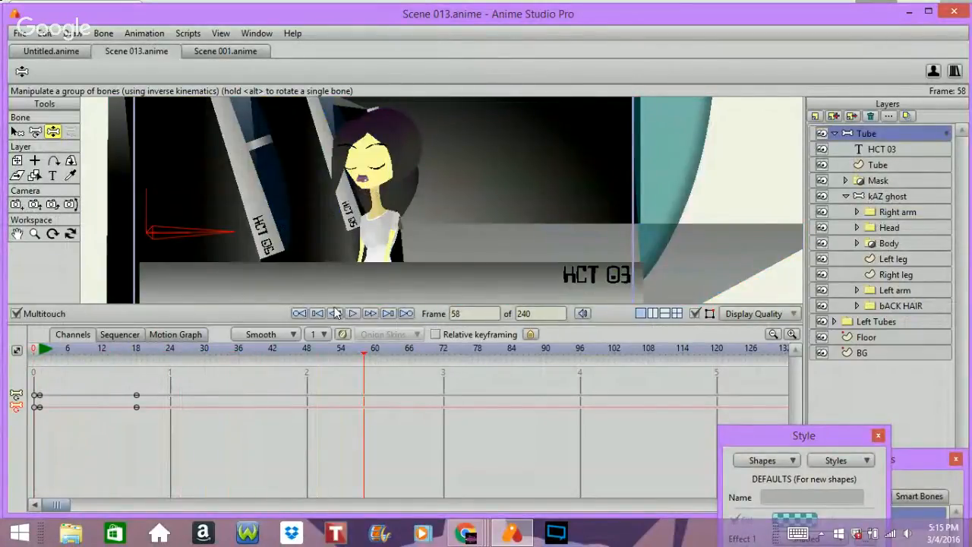
key("Left")
key("Left")
key("Left")
key("Left")
key("Left")
key("Left")
key("Left")
key("Left")
key("Left")
key("Left")
key("Left")
key("Left")
key("Left")
key("Left")
key("Left")
key("Left")
key("Left")
key("Left")
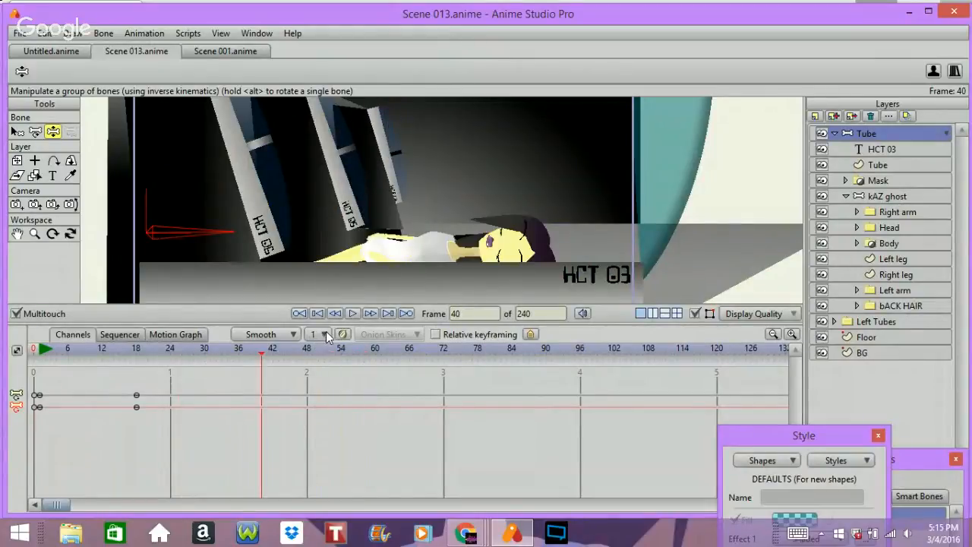
key("Left")
key("Left")
key("Left")
key("Left")
key("Left")
key("Left")
key("Left")
key("Left")
key("Left")
key("Left")
key("Left")
key("Left")
key("Left")
key("Left")
key("Left")
key("Left")
key("Left")
key("Left")
key("Left")
key("Left")
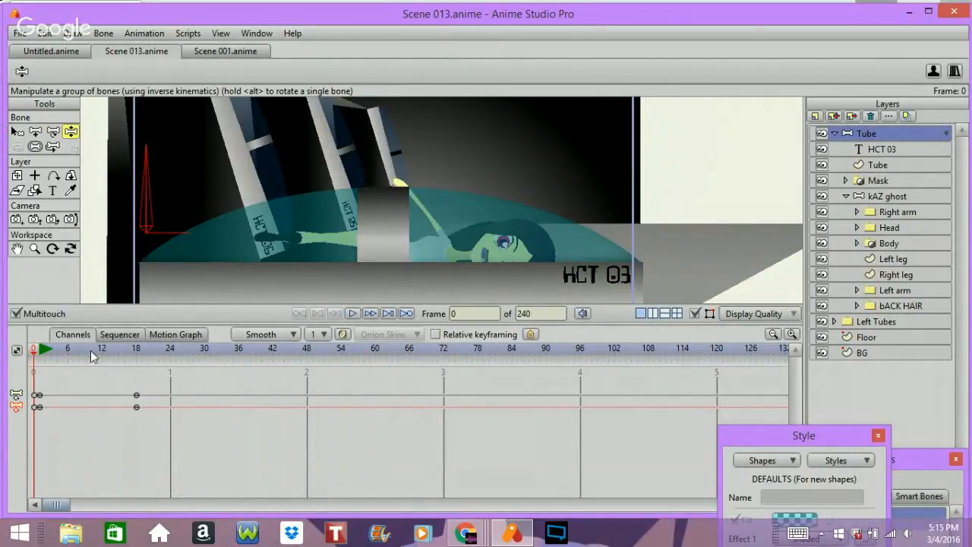
Step: Reset the workspace view and play the opening of the animation again
left_click(17, 248)
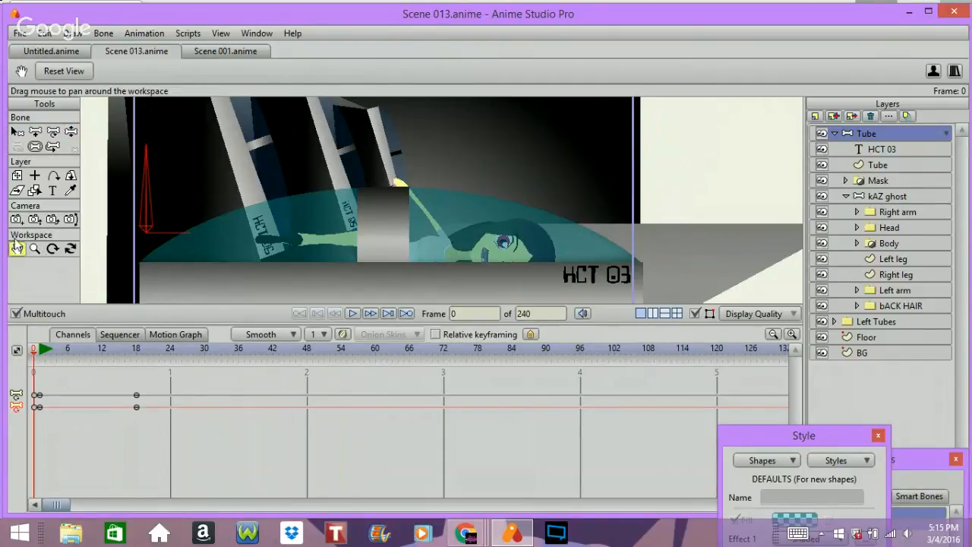
left_click(64, 71)
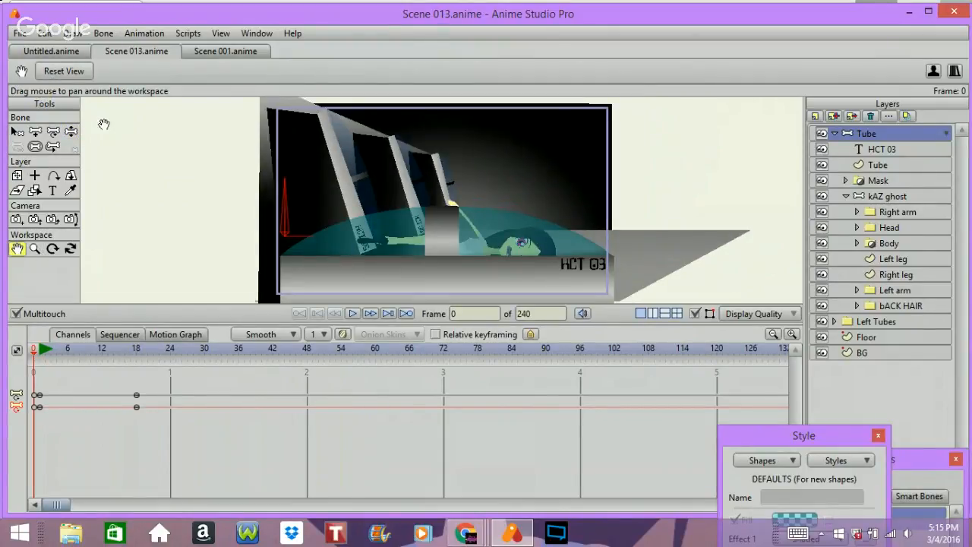
key("space")
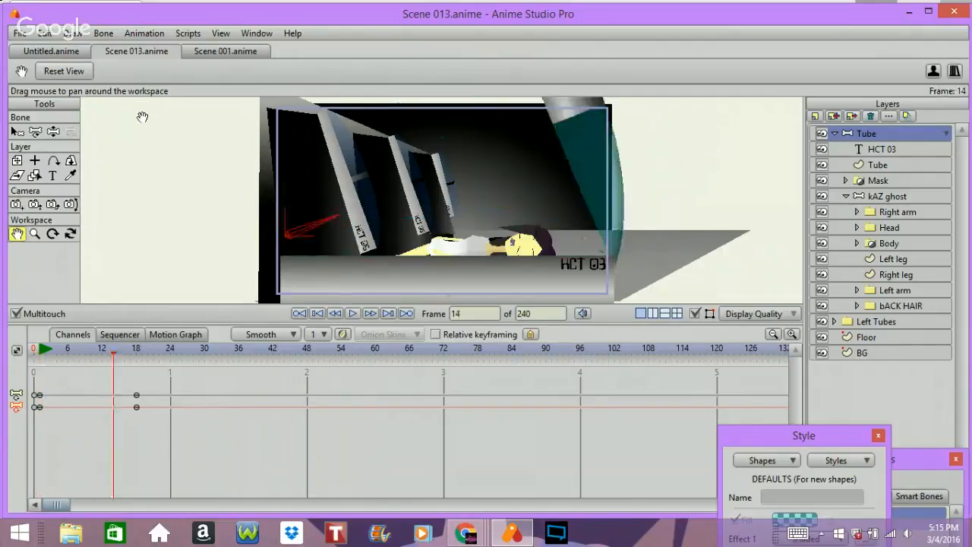
key("Left")
key("Left")
key("Left")
key("Left")
key("Left")
key("Left")
key("Left")
key("Left")
key("Left")
key("Left")
key("Left")
key("Left")
key("Left")
key("Left")
key("Left")
key("Left")
key("Left")
key("Left")
key("Left")
key("Left")
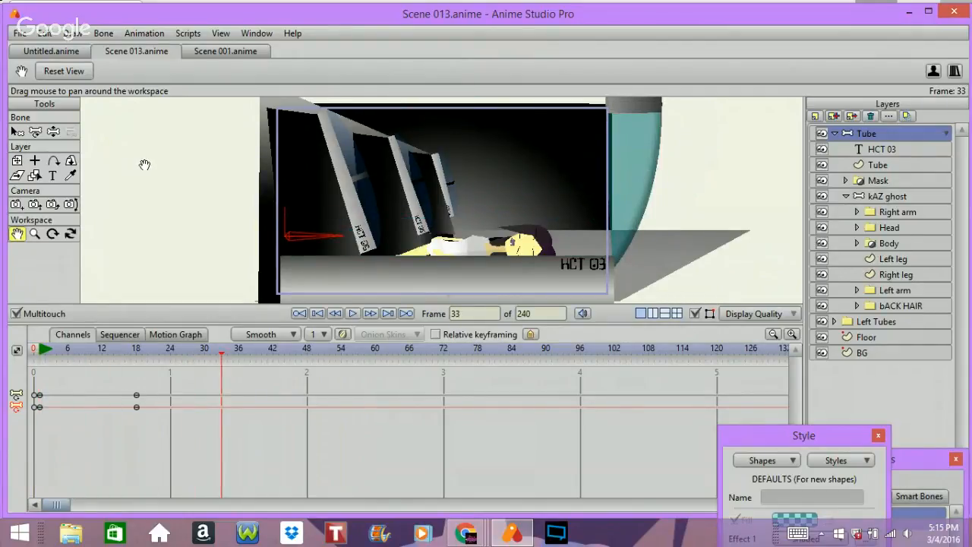
Step: Play the animation briefly, then step back to frame 0
key("space")
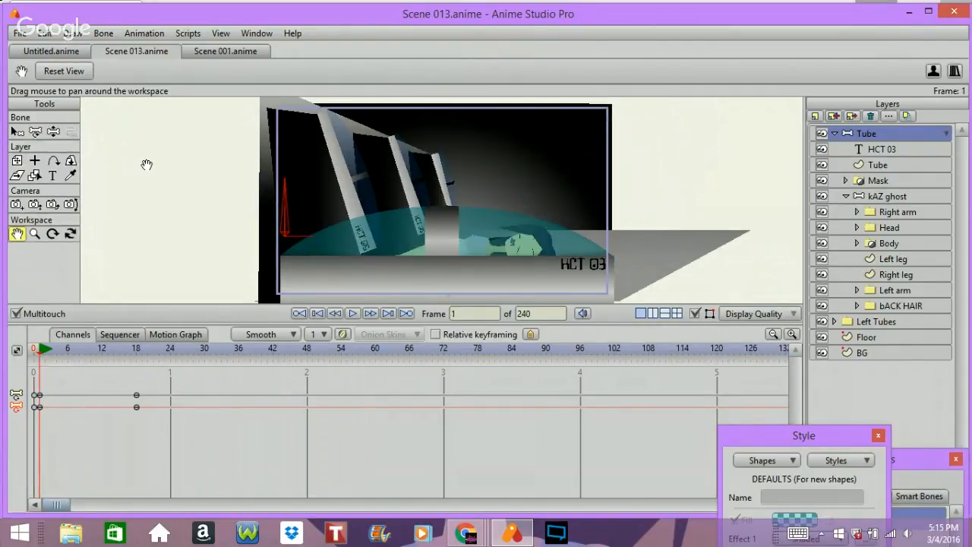
key("Right")
key("Right")
key("Right")
key("Right")
key("Right")
key("Right")
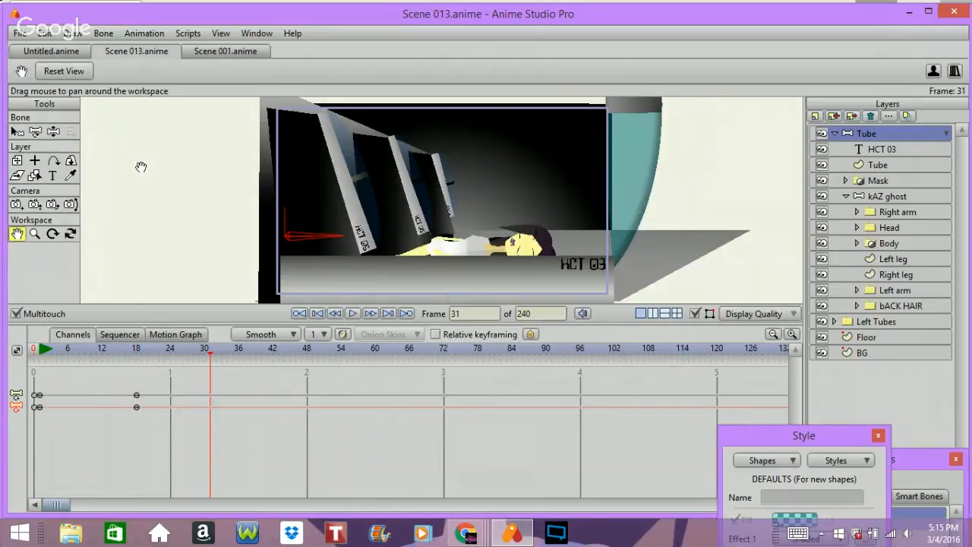
key("Left")
key("Left")
key("Left")
key("Left")
key("Left")
key("Left")
key("Left")
key("Left")
key("Left")
key("Left")
key("Left")
key("Left")
key("Left")
key("Left")
key("Left")
key("Left")
key("Left")
key("Left")
key("Left")
key("Left")
key("Left")
key("Left")
key("Left")
key("Left")
key("Left")
key("Left")
key("Left")
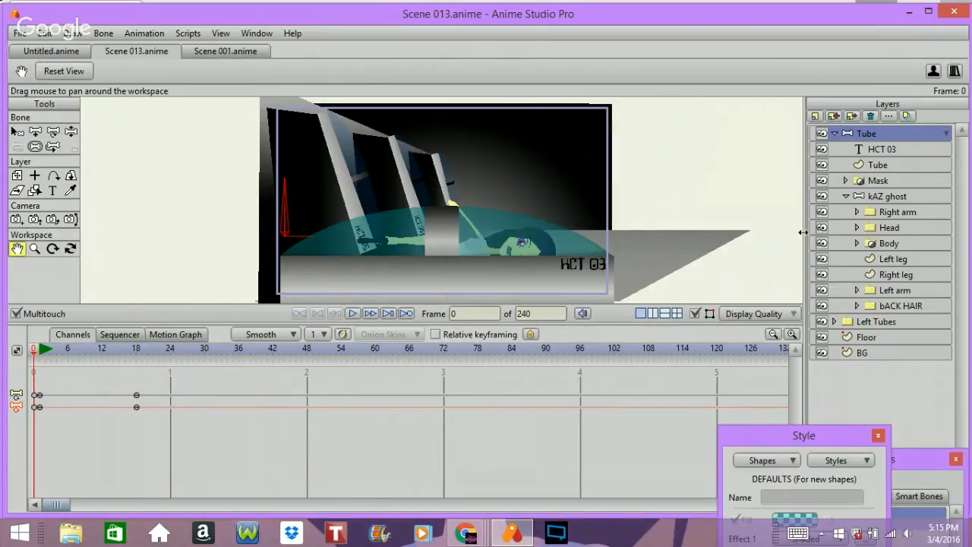
Step: Collapse the Tube layer and set the default keyframe interpolation to Linear
left_click(834, 134)
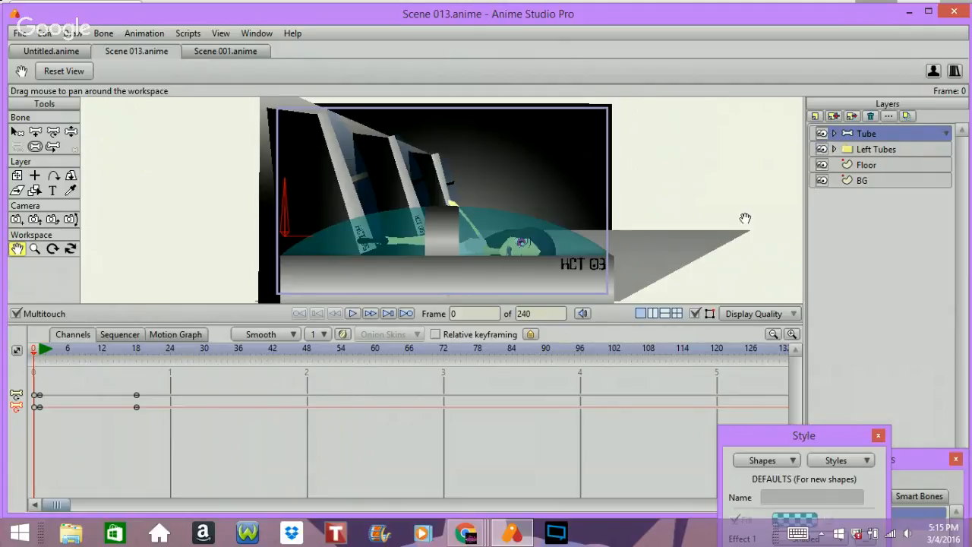
left_click(292, 335)
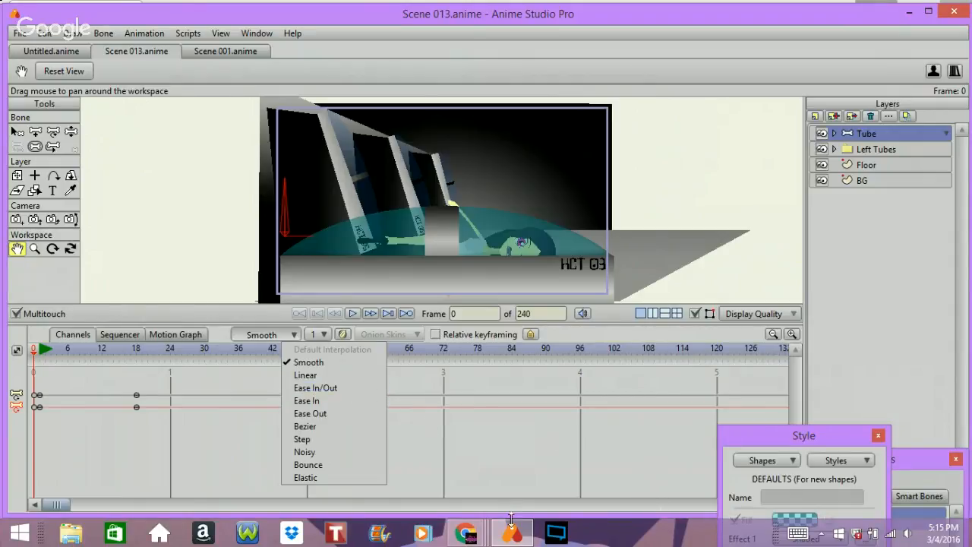
mouse_move(470, 536)
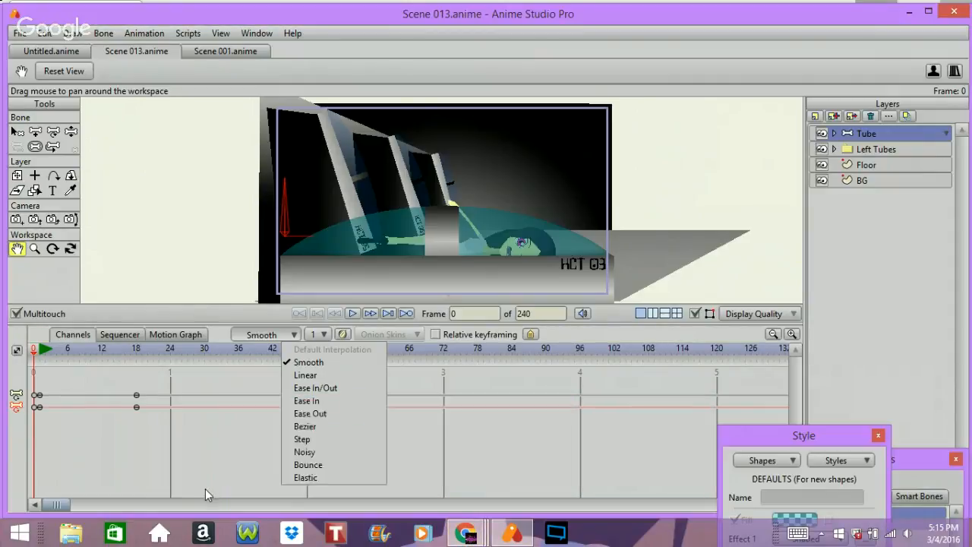
left_click(270, 450)
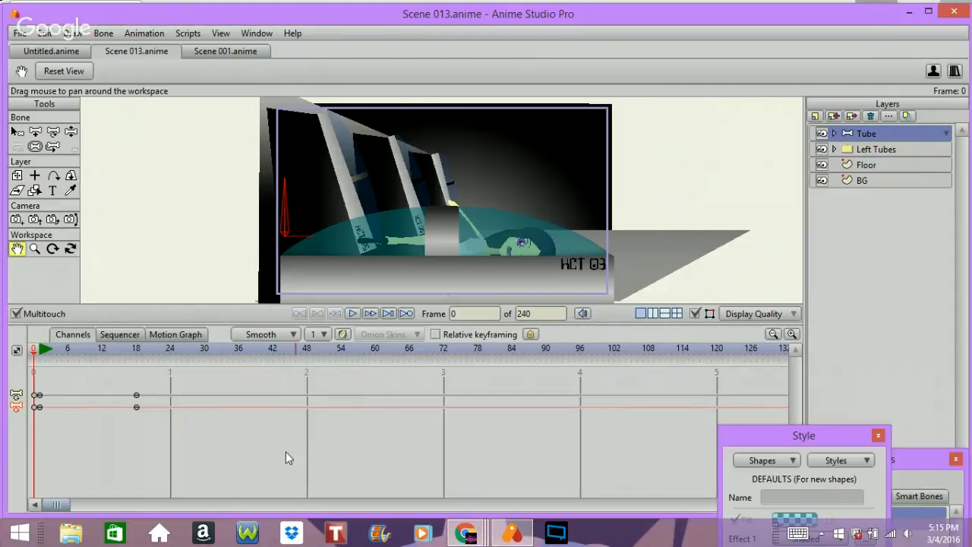
left_click(237, 335)
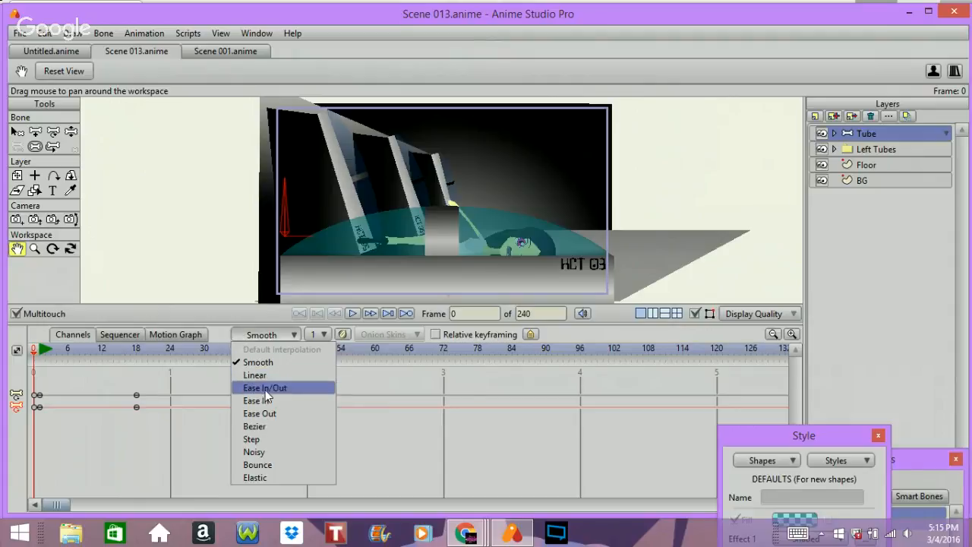
left_click(255, 375)
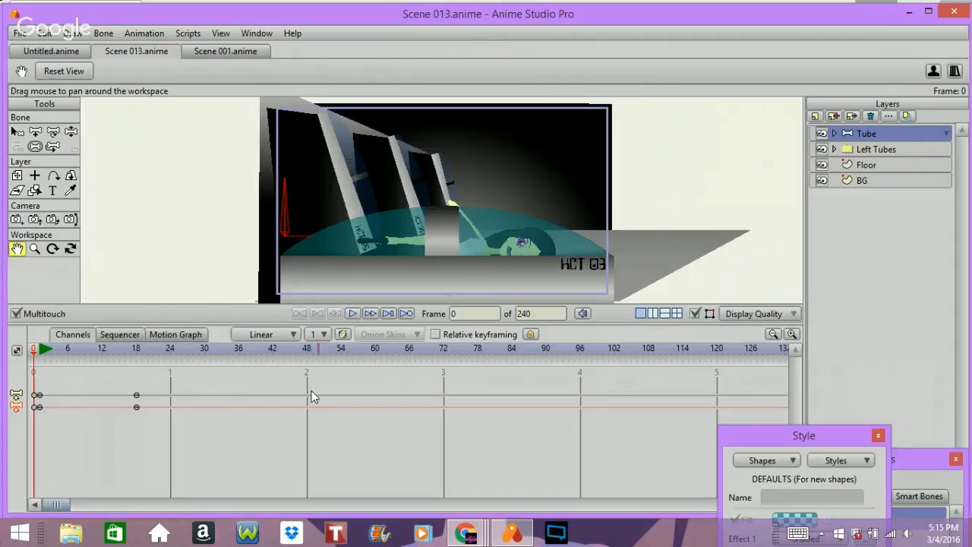
Step: At frame 1, reset the camera's pan/tilt and track position to set starting camera keyframes
left_click(16, 219)
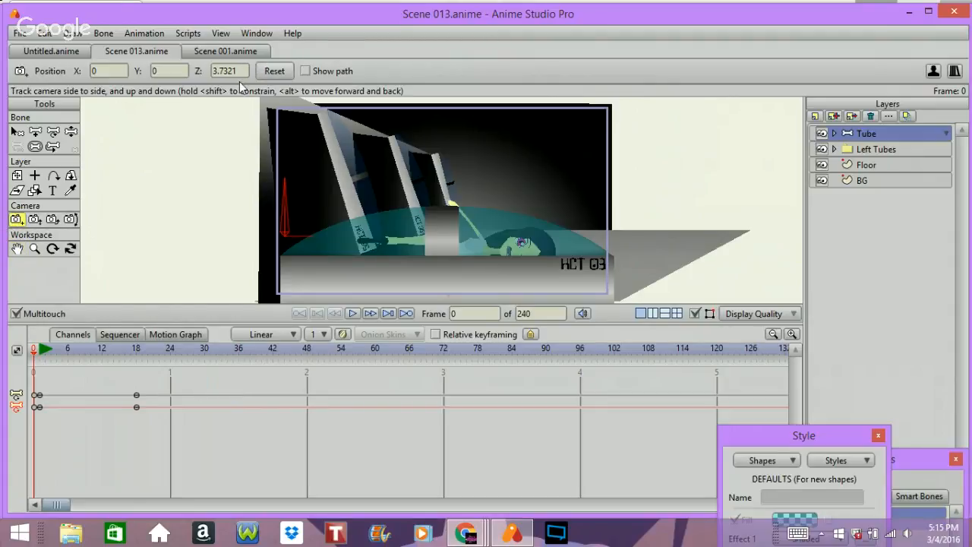
left_click(70, 219)
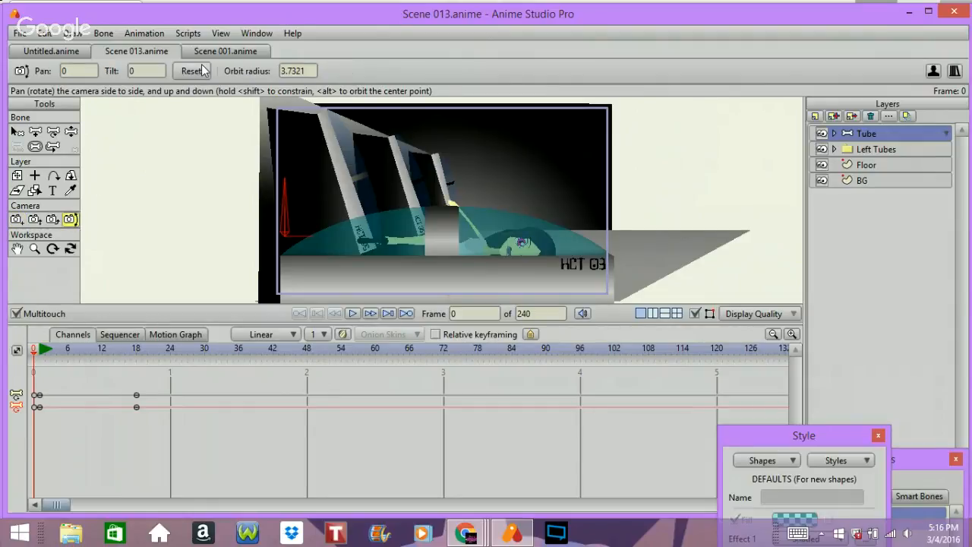
key("Right")
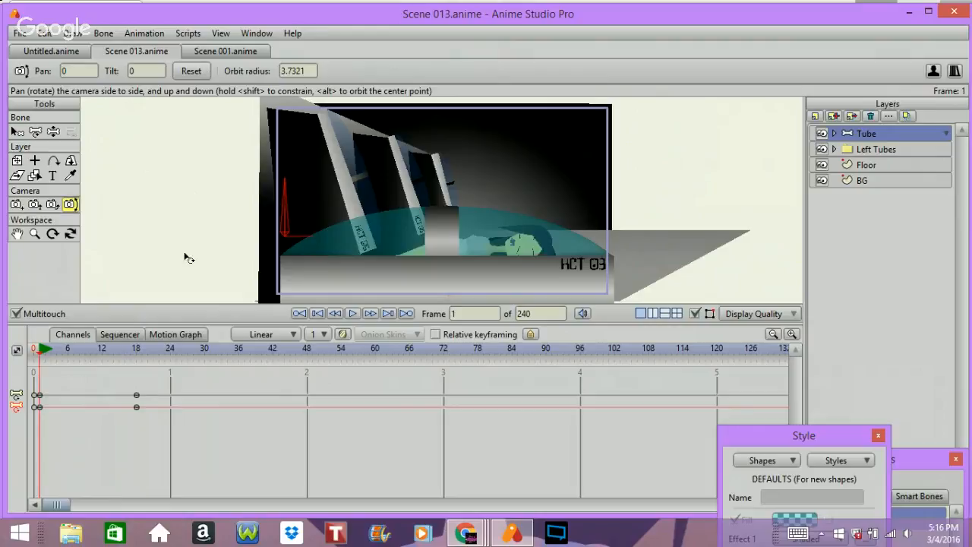
left_click(185, 72)
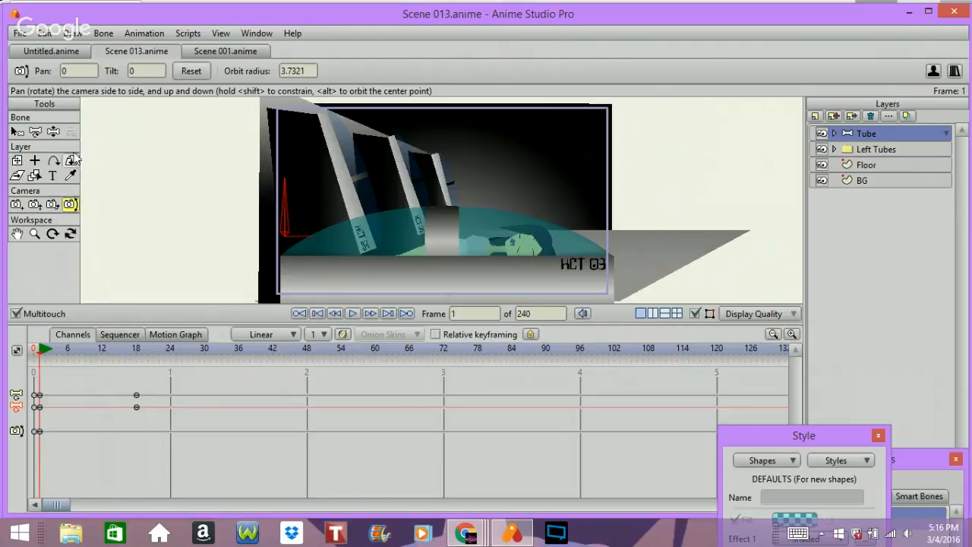
left_click(16, 205)
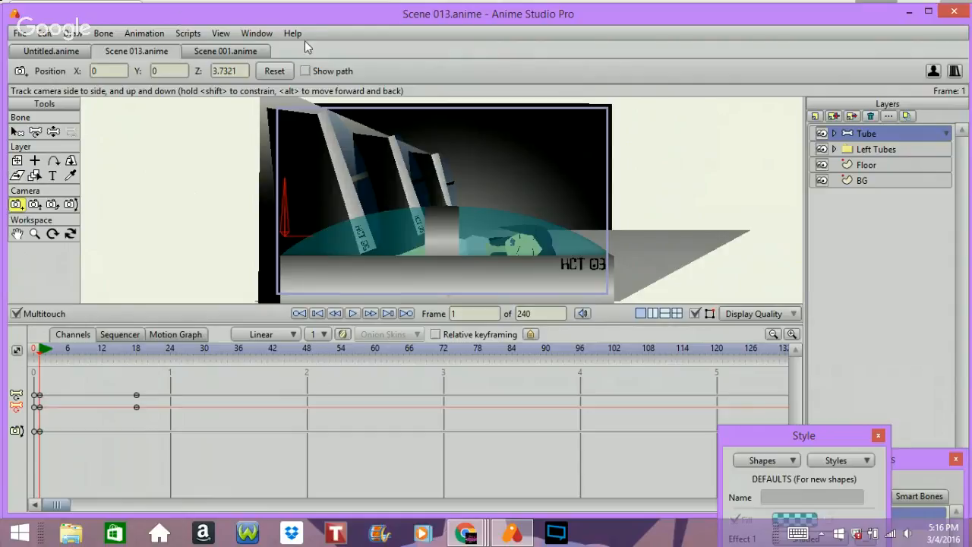
left_click(275, 70)
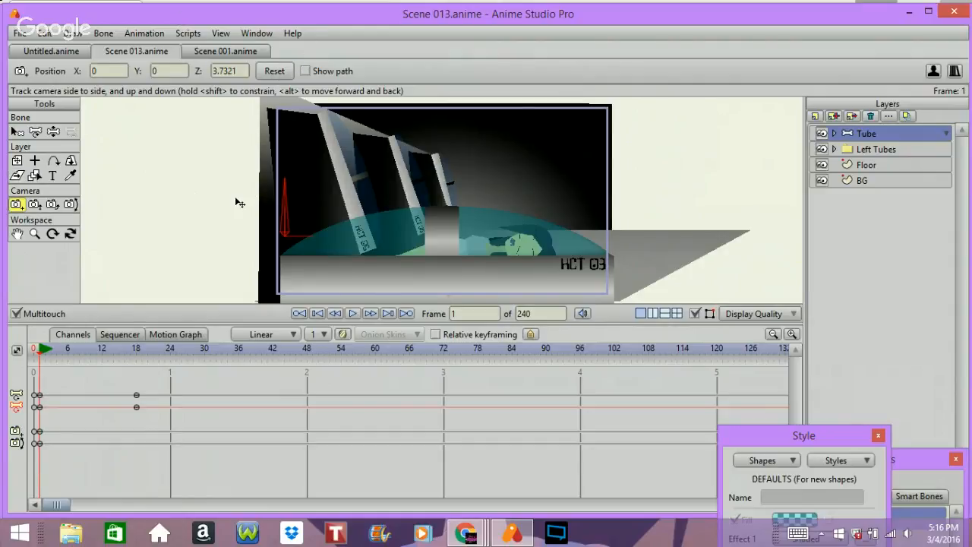
Step: At frame 18, track the camera forward to Z about 2.65 and shift it slightly sideways
key("space")
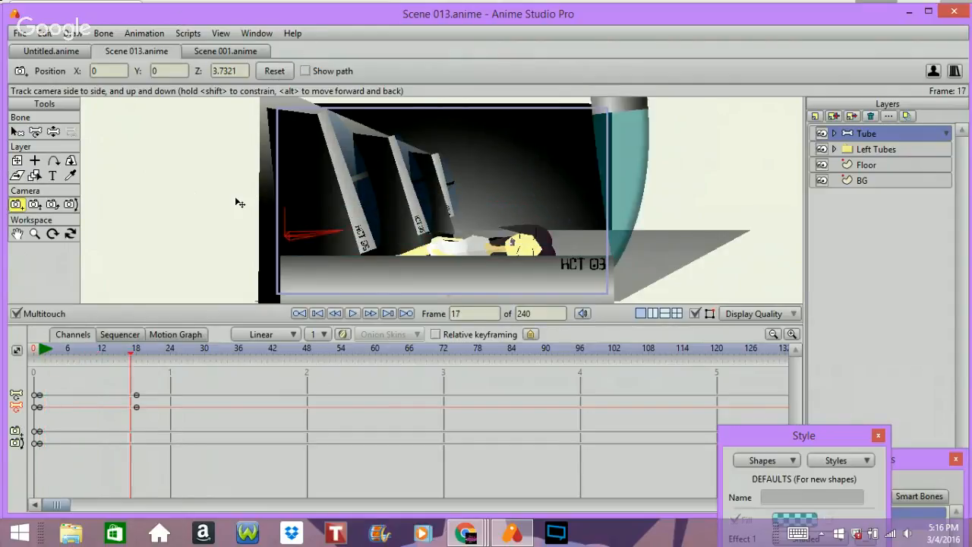
key("Right")
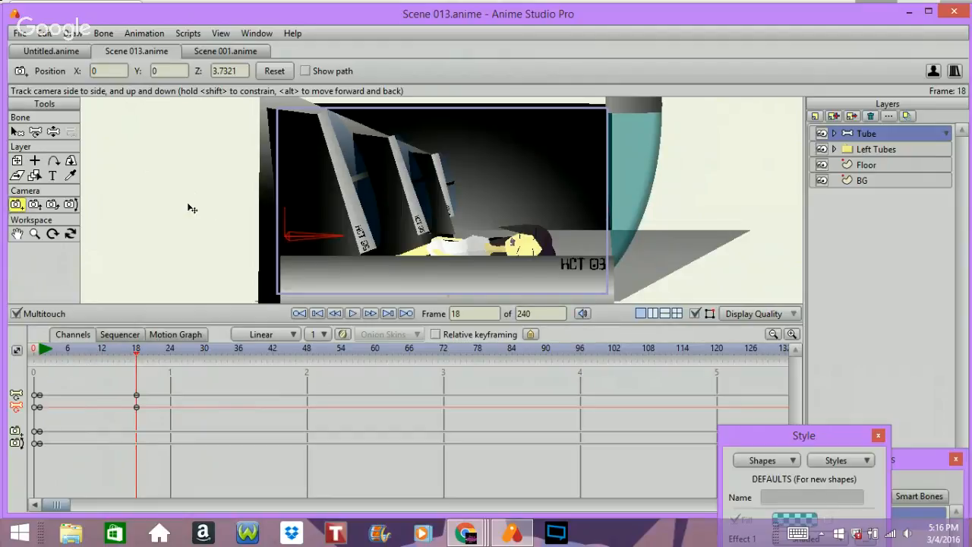
left_click_drag(220, 217, 289, 275)
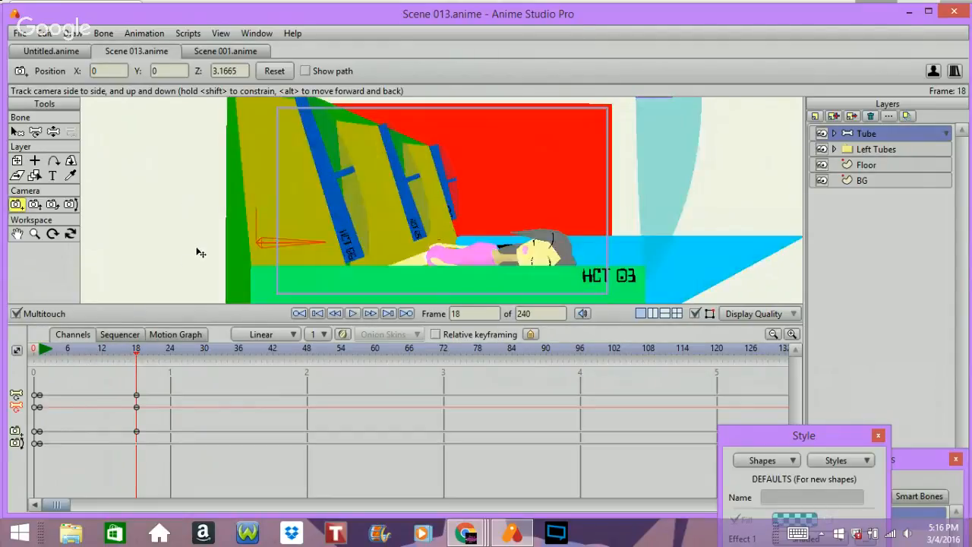
left_click_drag(197, 249, 233, 267)
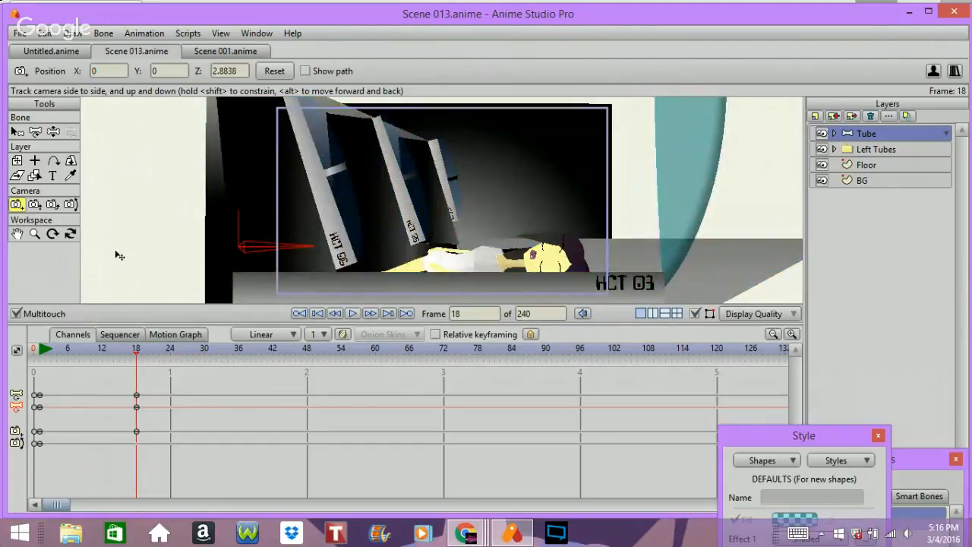
left_click_drag(119, 256, 167, 280)
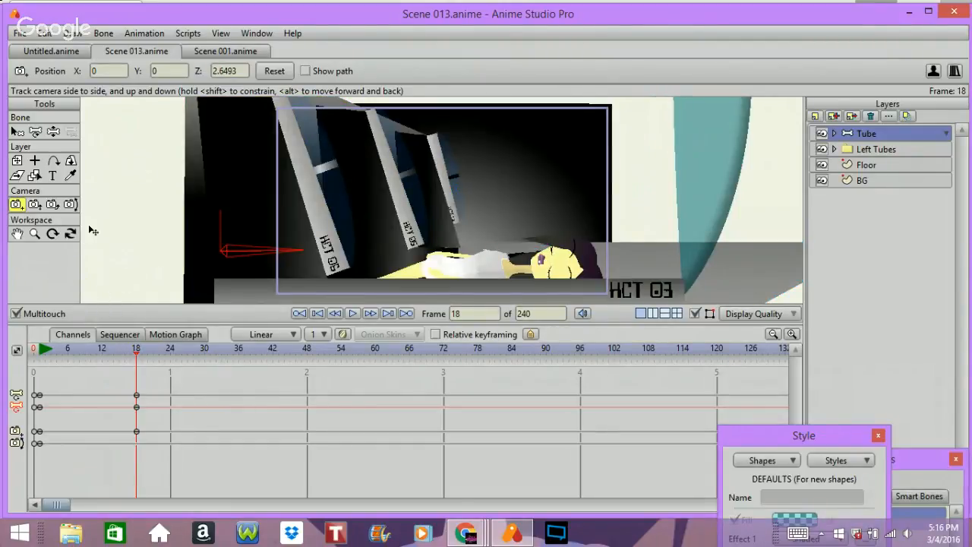
left_click_drag(91, 230, 30, 224)
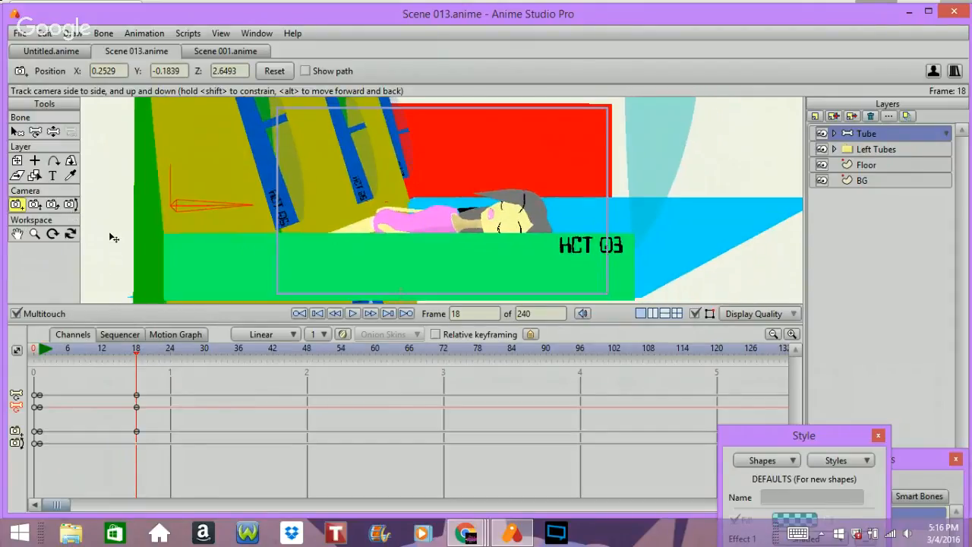
Step: Tilt the camera about 6.5 at frame 18, and pan it about 6.7 at frame 60
left_click(70, 203)
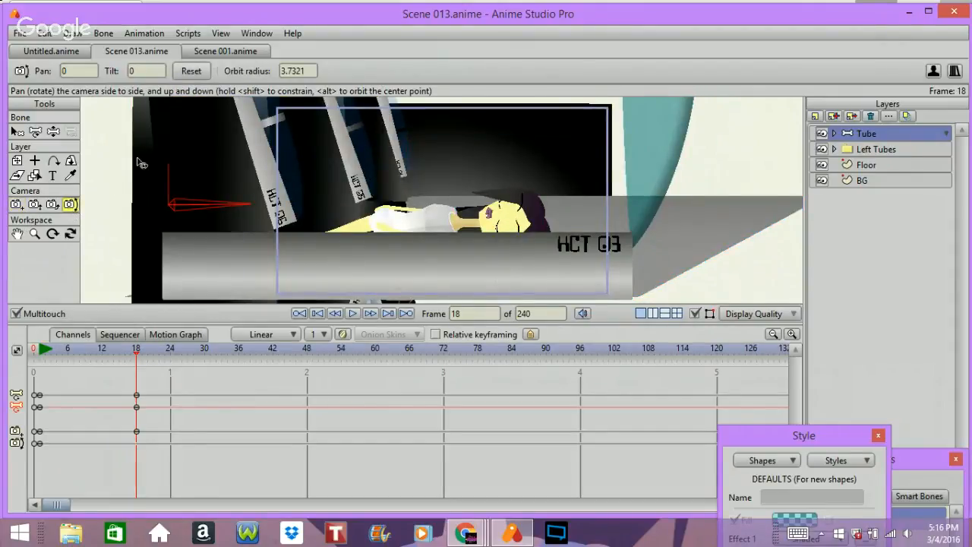
left_click_drag(192, 197, 205, 215)
left_click_drag(205, 214, 190, 208)
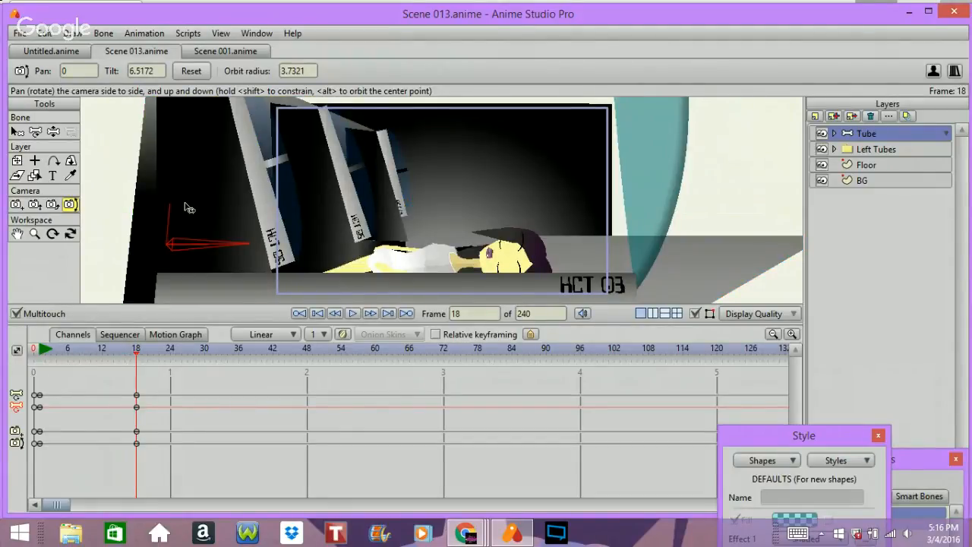
key("space")
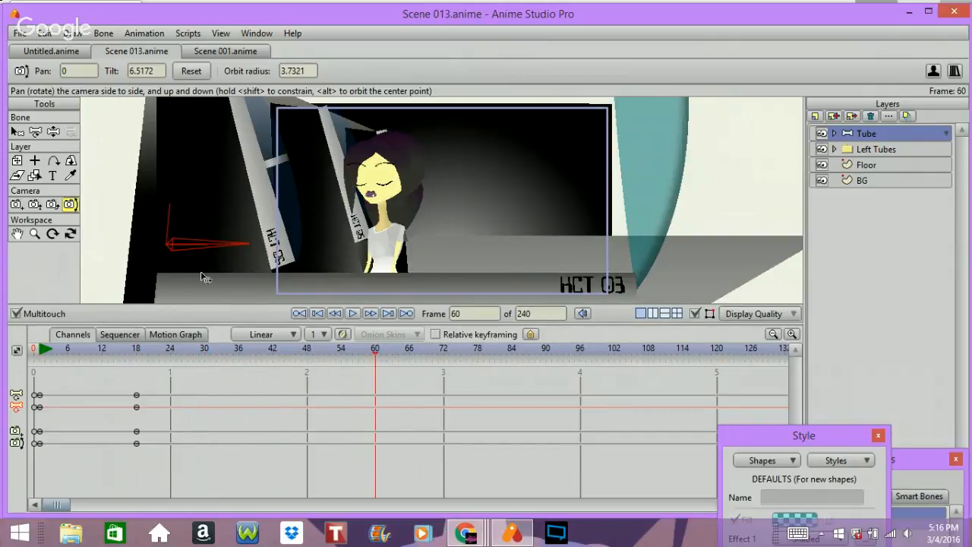
mouse_move(301, 273)
left_mouse_down()
mouse_move(329, 265)
mouse_move(330, 274)
left_mouse_up()
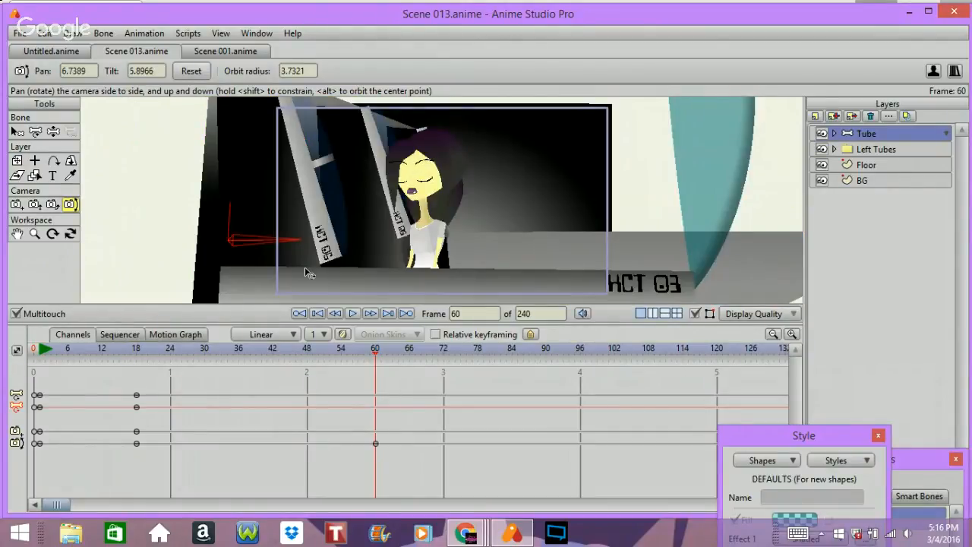
Step: Scrub back and forth through the timeline to review the camera move
key("Left")
key("Left")
key("Left")
key("Left")
key("Left")
key("Left")
key("Left")
key("Left")
key("Left")
key("Left")
key("Left")
key("Left")
key("Left")
key("Left")
key("Left")
key("Left")
key("Left")
key("Left")
key("Left")
key("Left")
key("Right")
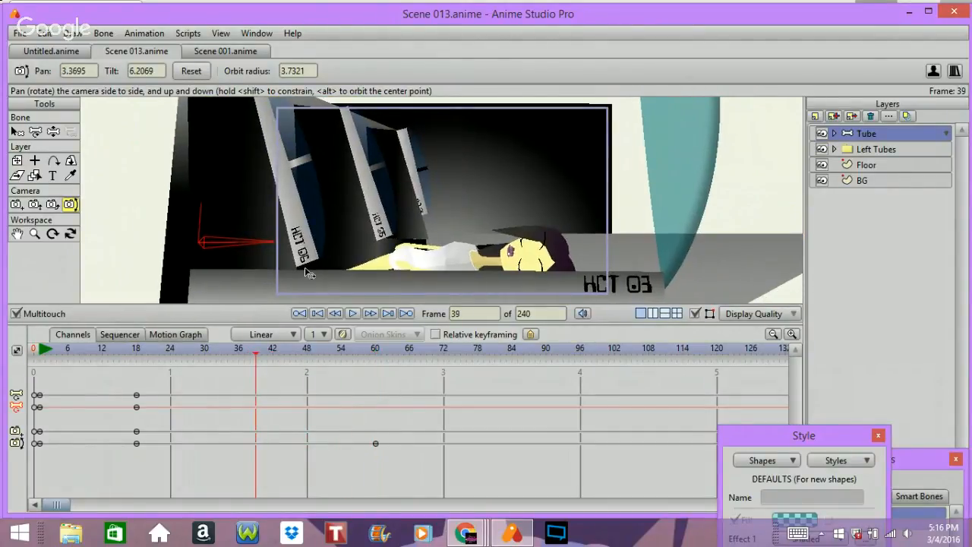
key("Right")
key("Right")
key("Right")
key("Right")
key("Right")
key("Right")
key("Right")
key("Right")
key("Right")
key("Right")
key("Right")
key("Right")
key("Right")
key("Right")
key("Right")
key("Right")
key("Right")
key("Right")
key("Right")
key("Right")
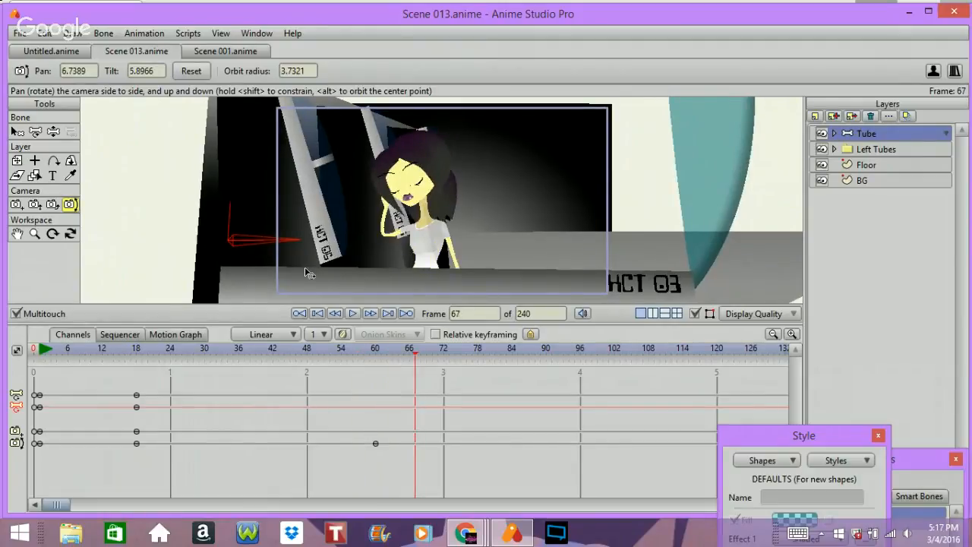
key("Left")
key("Left")
key("Left")
key("Left")
key("Left")
key("Left")
key("Left")
key("Left")
key("Left")
key("Left")
key("Left")
key("Left")
key("Left")
key("Left")
key("Left")
key("Left")
key("Left")
key("Left")
key("Left")
key("Left")
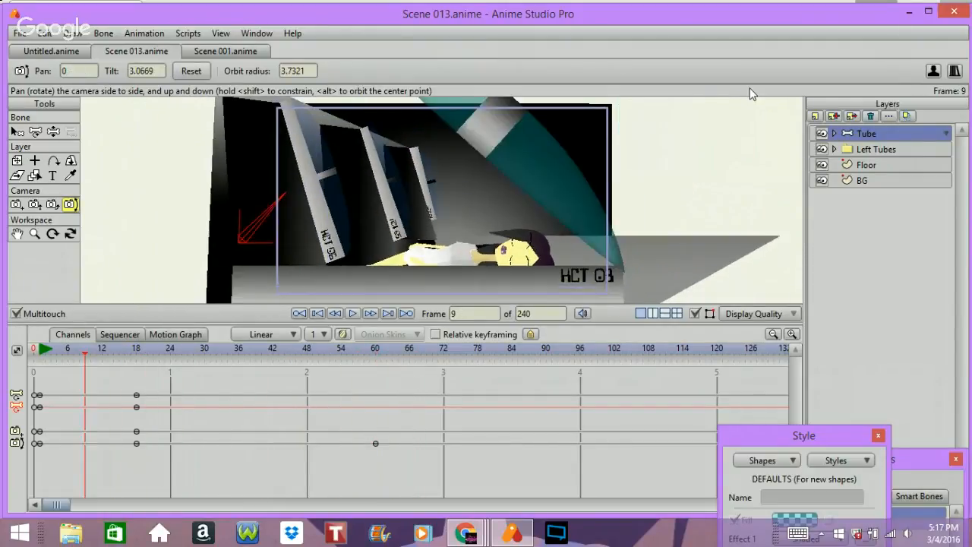
key("Right")
key("Right")
key("Right")
key("Right")
key("Right")
key("Right")
key("Right")
key("Right")
key("Right")
key("Right")
key("Right")
key("Right")
key("Right")
key("Right")
key("Right")
key("Right")
key("Right")
key("Right")
key("Right")
key("Right")
key("Right")
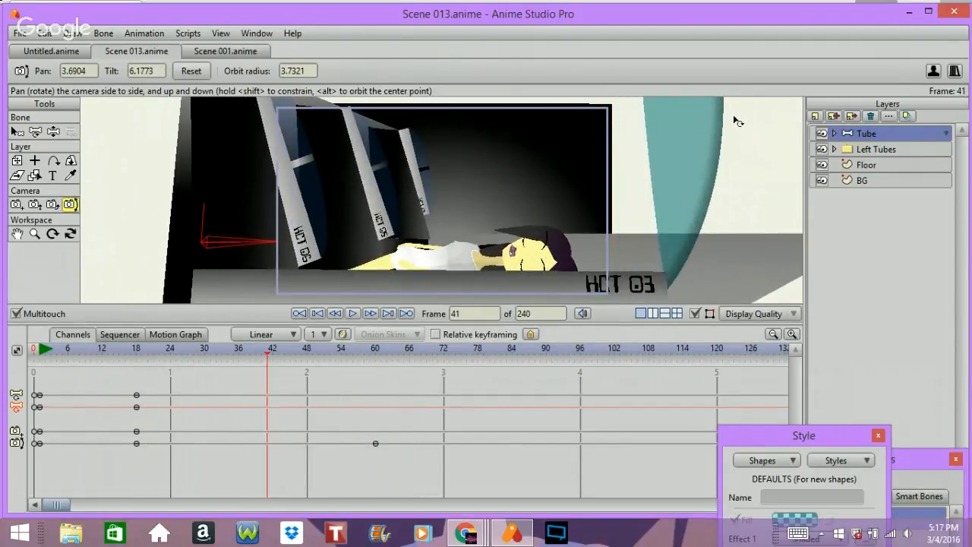
Step: Select the kAZ ghost layer and move the camera pan keyframe from frame 60 to frame 48
left_click(878, 152)
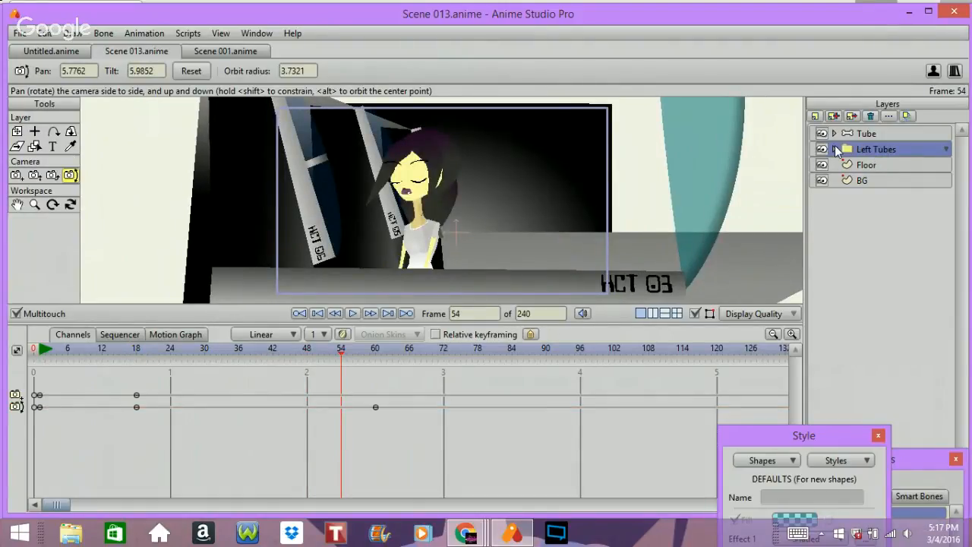
left_click(834, 149)
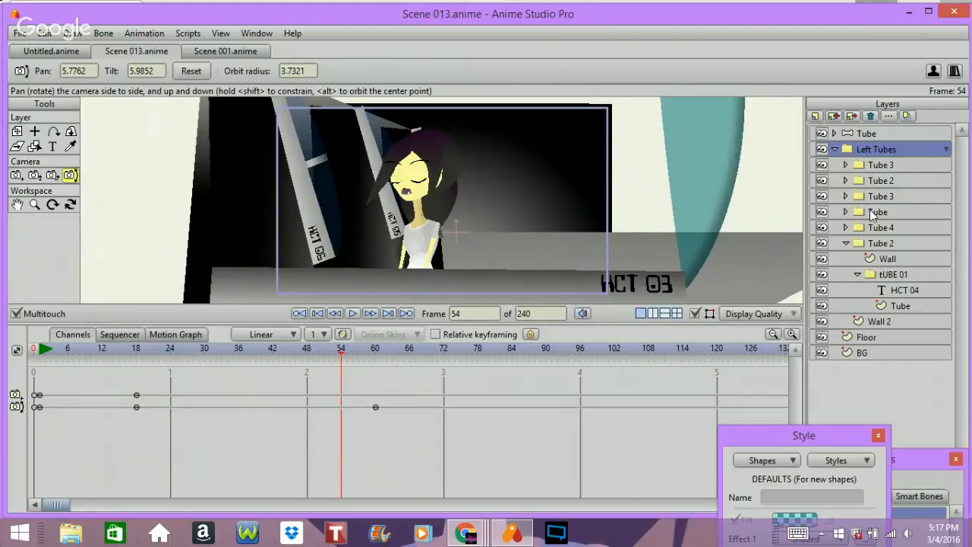
left_click(834, 149)
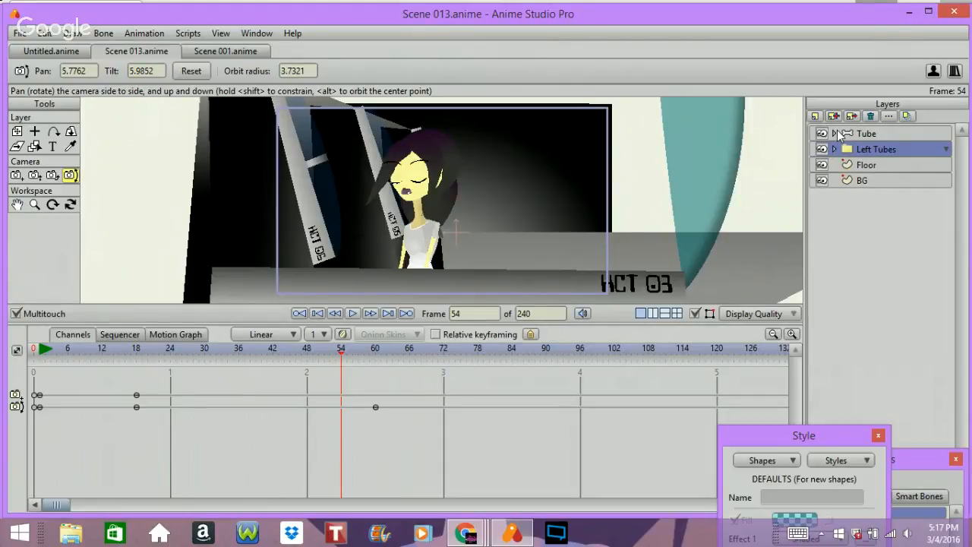
left_click(835, 133)
left_click(889, 197)
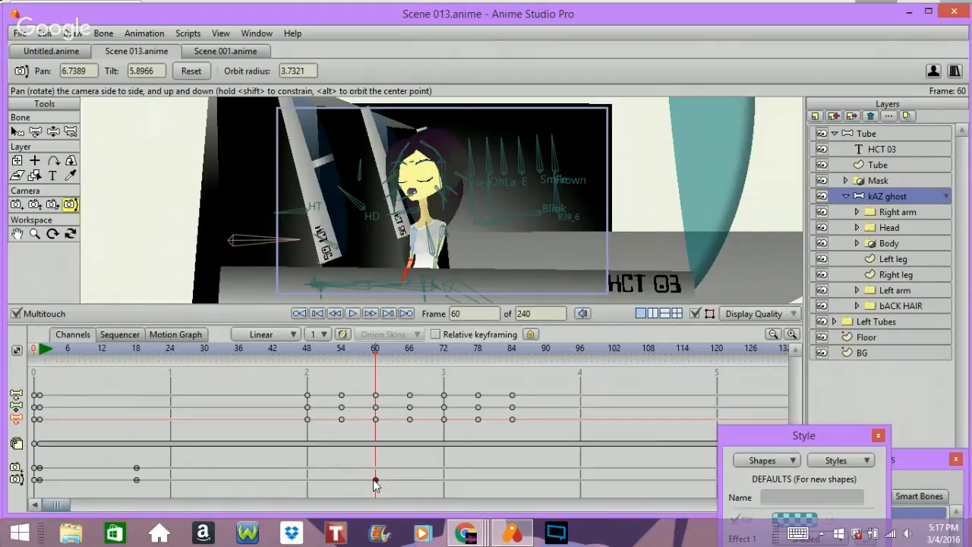
left_click_drag(373, 479, 306, 516)
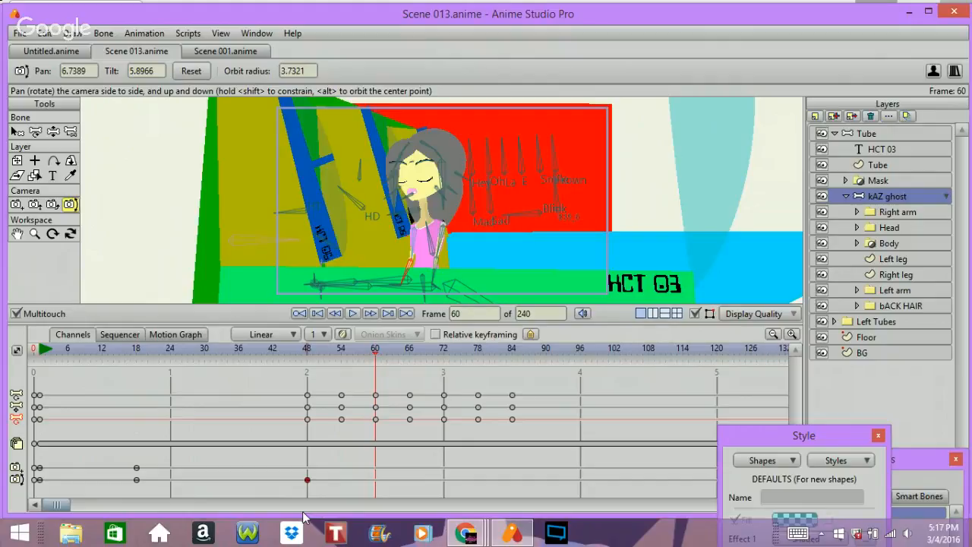
Step: Step back a few frames to review the retimed camera move
key("Left")
key("Left")
key("Left")
key("Left")
key("Left")
key("Left")
key("Left")
key("Left")
key("Left")
key("Left")
key("Left")
key("Left")
key("Left")
key("Left")
key("Left")
key("Left")
key("Left")
key("Left")
key("Left")
key("Left")
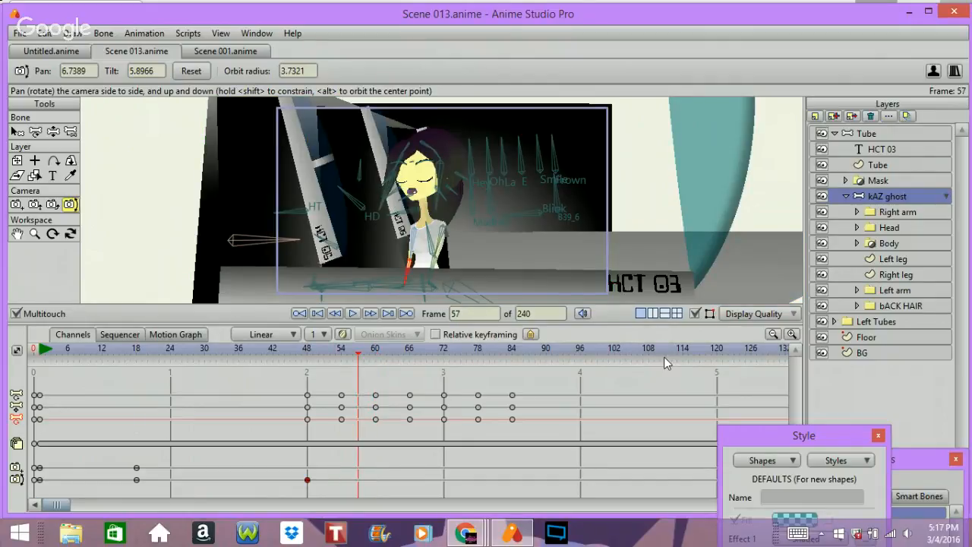
Step: Step forward and back through the timeline to review the retimed camera move
key("Right")
key("Right")
key("Right")
key("Right")
key("Right")
key("Right")
key("Right")
key("Right")
key("Right")
key("Right")
key("Right")
key("Right")
key("Right")
key("Right")
key("Right")
key("Right")
key("Right")
key("Right")
key("Right")
key("Right")
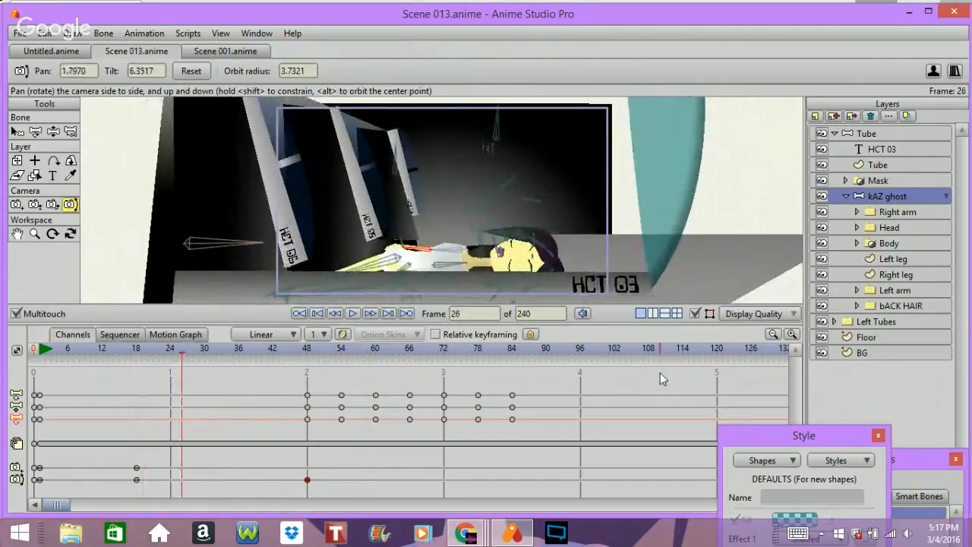
key("Right")
key("Right")
key("Right")
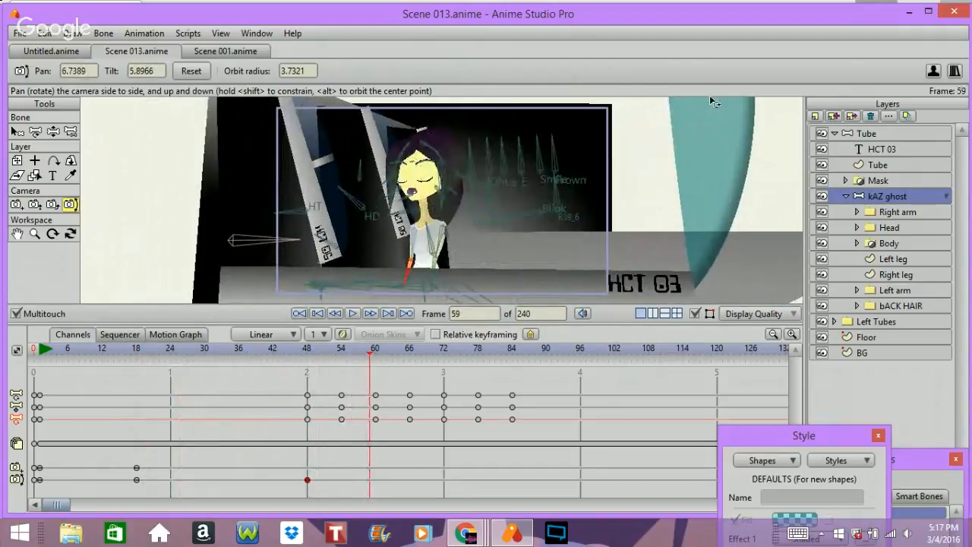
key("Left")
key("Left")
key("Left")
key("Left")
key("Left")
key("Left")
key("Left")
key("Left")
key("Left")
key("Left")
key("Left")
key("Left")
key("Left")
key("Left")
key("Left")
key("Left")
key("Left")
key("Left")
key("Left")
key("Left")
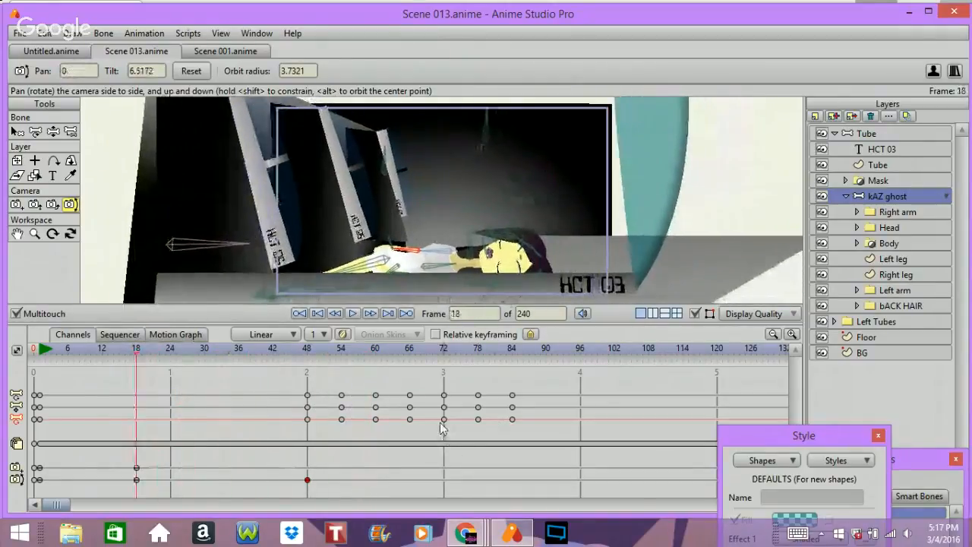
key("Right")
key("Right")
key("Right")
key("Right")
key("Right")
key("Right")
key("Right")
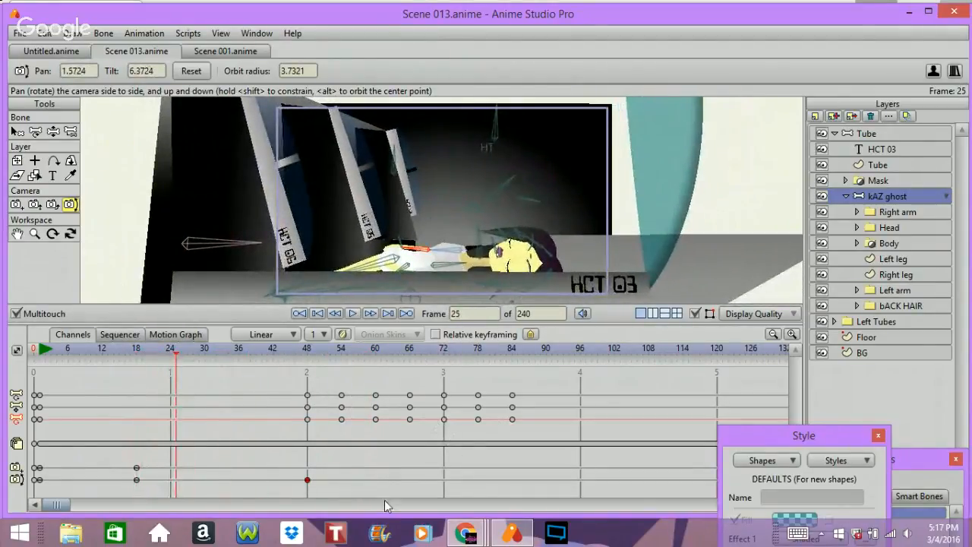
Step: Move the camera pan keyframe from frame 48 to frame 24 and play the animation
left_click_drag(304, 484, 179, 531)
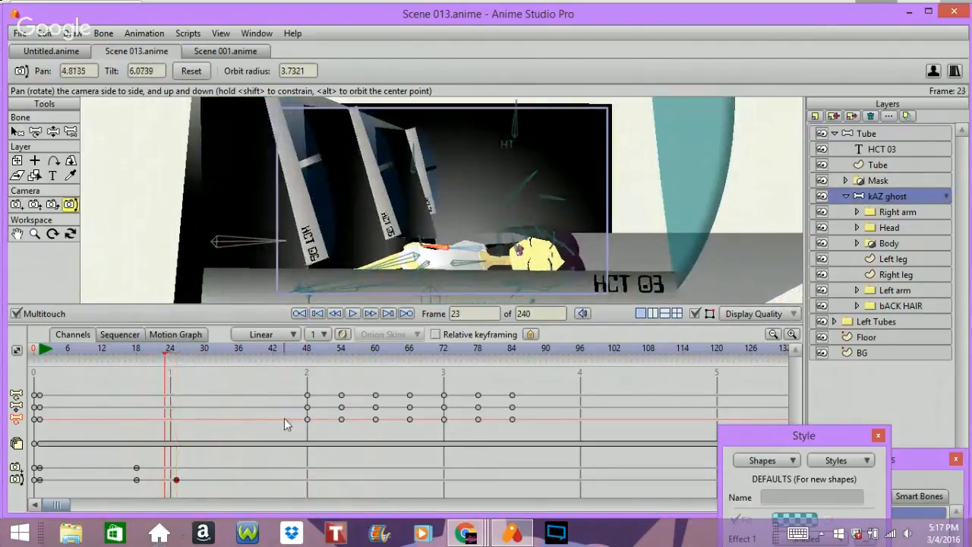
key("Left")
key("Left")
key("Left")
key("Left")
key("Left")
key("Left")
key("Left")
key("Left")
key("Left")
key("Left")
key("Left")
key("Left")
key("Left")
key("Left")
key("Left")
key("Left")
key("Left")
key("Left")
key("Left")
key("Left")
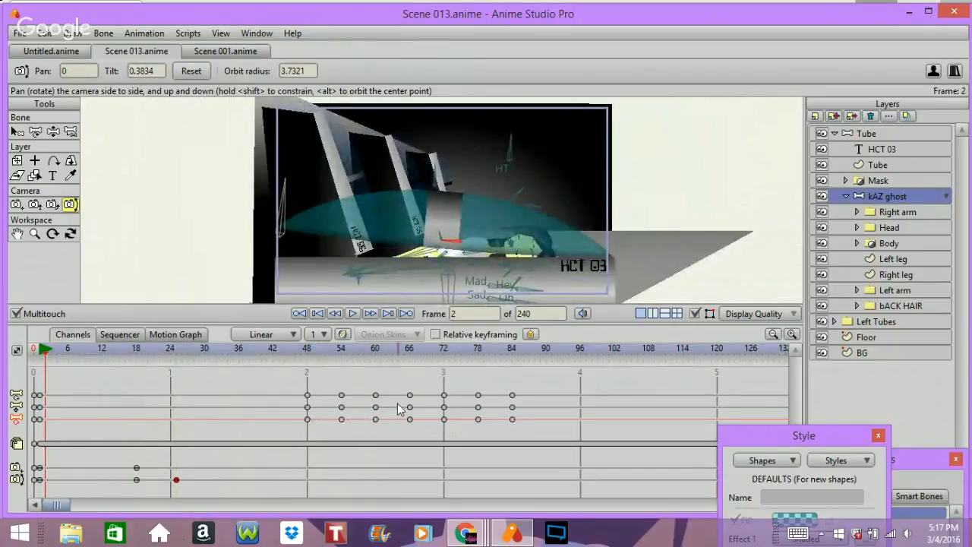
key("space")
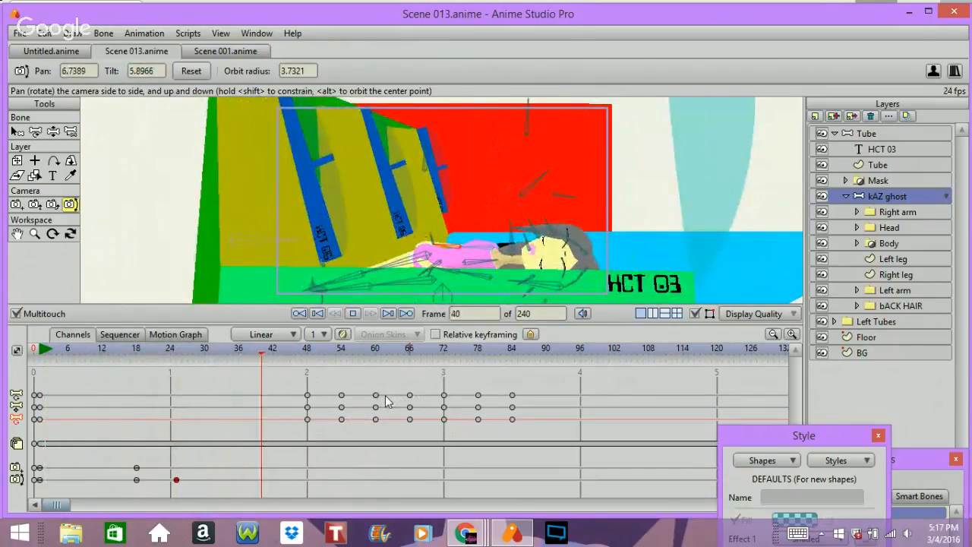
key("space")
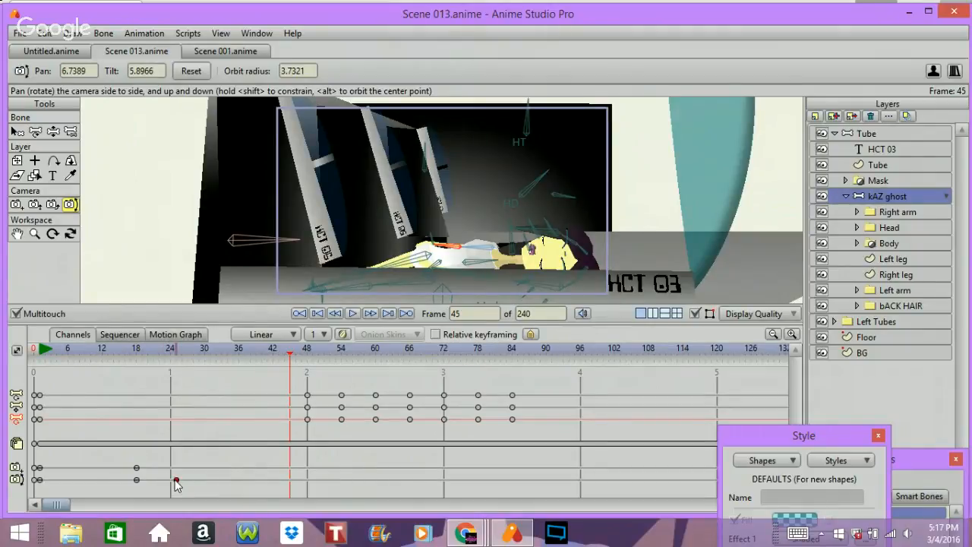
Step: Move the camera pan keyframe to frame 18 and replay the animation from the start
left_click_drag(175, 483, 134, 491)
key("Left")
key("Left")
key("Left")
key("Left")
key("Left")
key("Left")
key("Left")
key("Left")
key("Left")
key("Left")
key("Left")
key("Left")
key("Left")
key("Left")
key("Left")
key("Left")
key("Left")
key("Left")
key("Left")
key("Left")
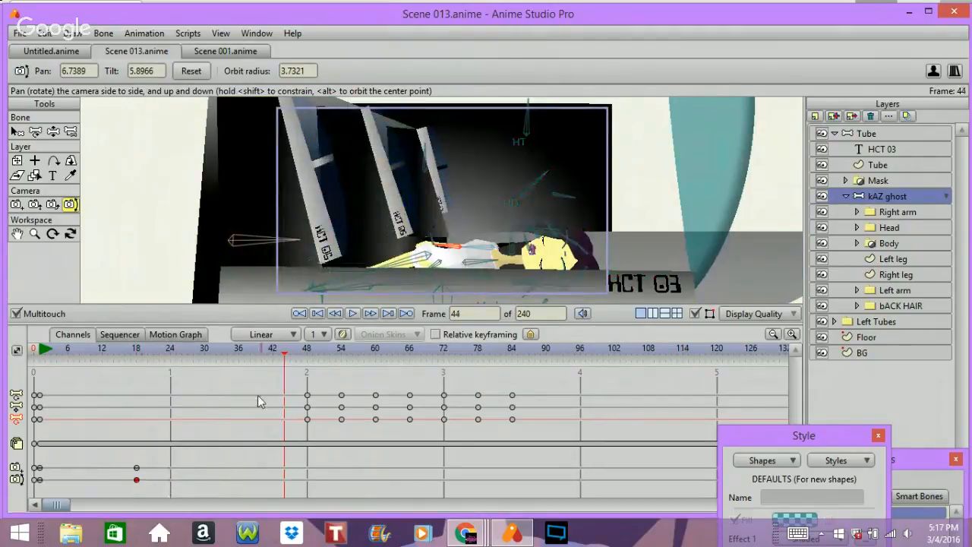
key("Left")
key("Left")
key("Left")
key("Left")
key("Left")
key("Left")
key("Left")
key("Left")
key("Left")
key("Left")
key("Left")
key("Left")
key("Left")
key("Left")
key("Left")
key("Left")
key("Left")
key("Left")
key("Left")
key("Left")
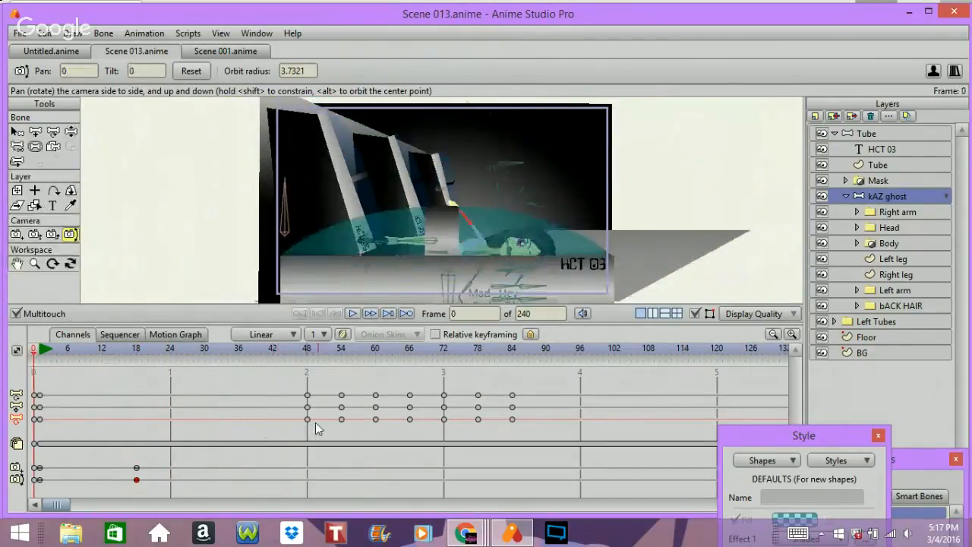
key("space")
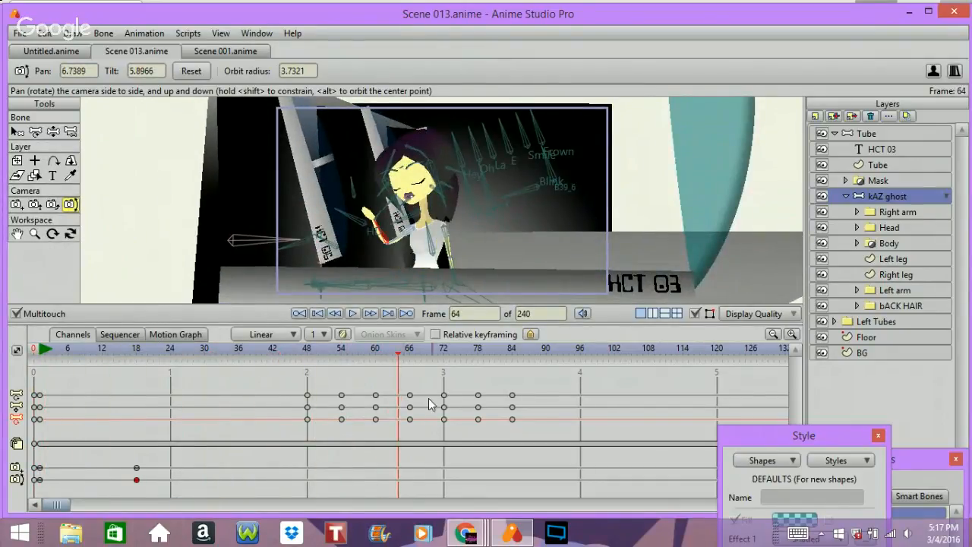
Step: Collapse the kAZ ghost layer, play the scene, and switch the default interpolation to Smooth
left_click(844, 197)
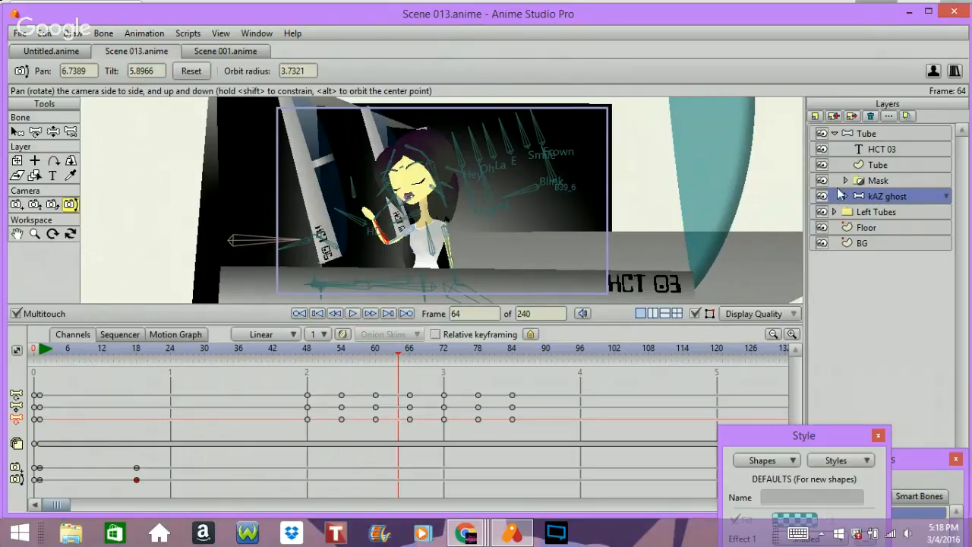
key("space")
key("space")
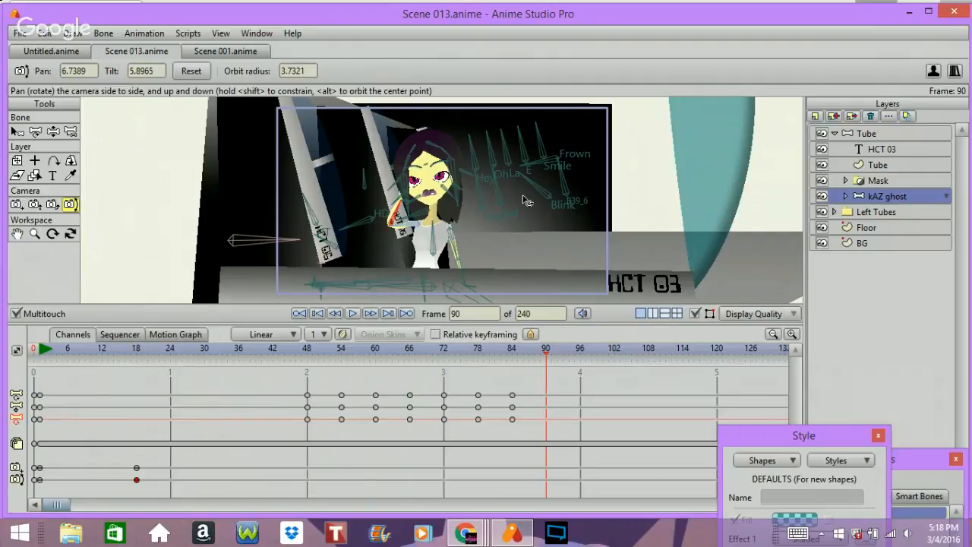
left_click(263, 334)
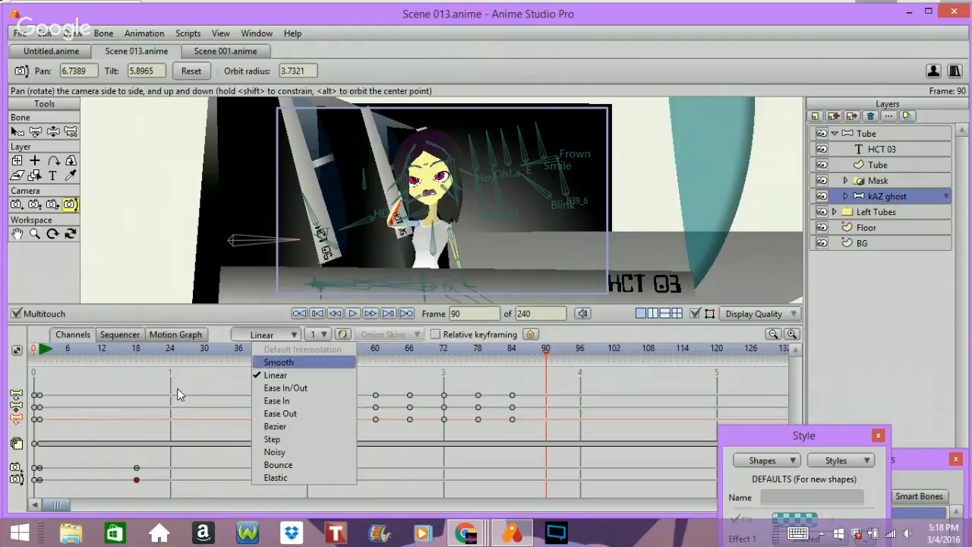
key("Return")
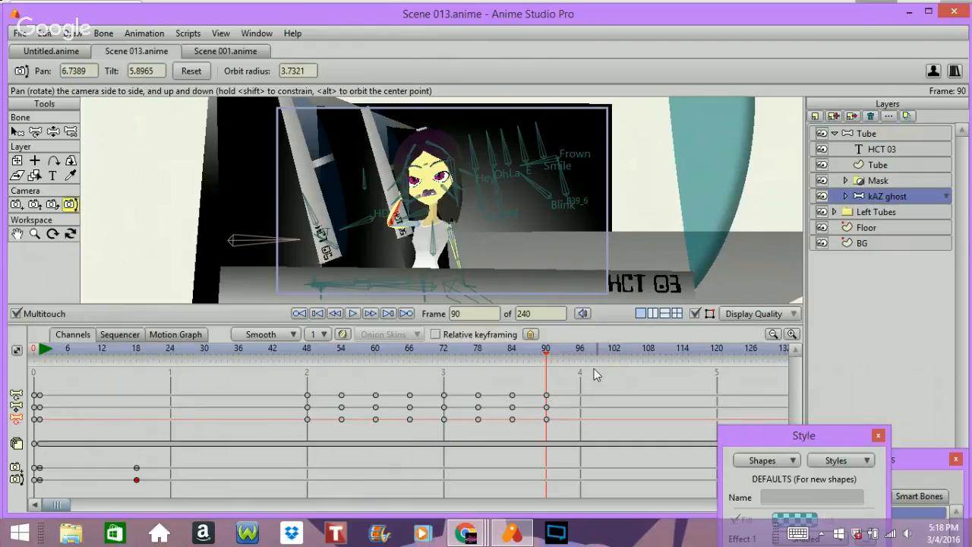
Step: Animate a blink with the Blink bone: close the eyes at frame 90 and reopen them at frame 96
left_click(575, 347)
left_click_drag(572, 351, 546, 373)
left_click(52, 131)
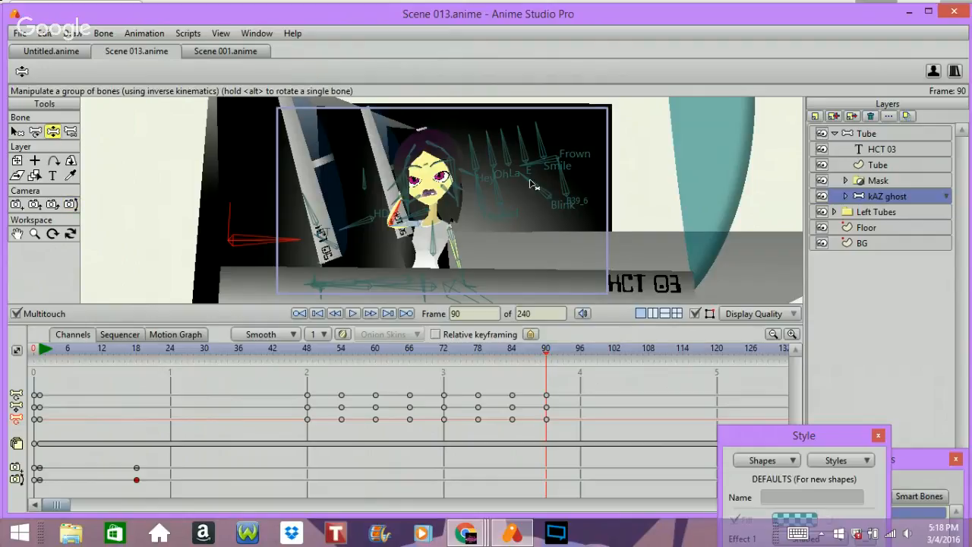
left_click_drag(545, 195, 552, 201)
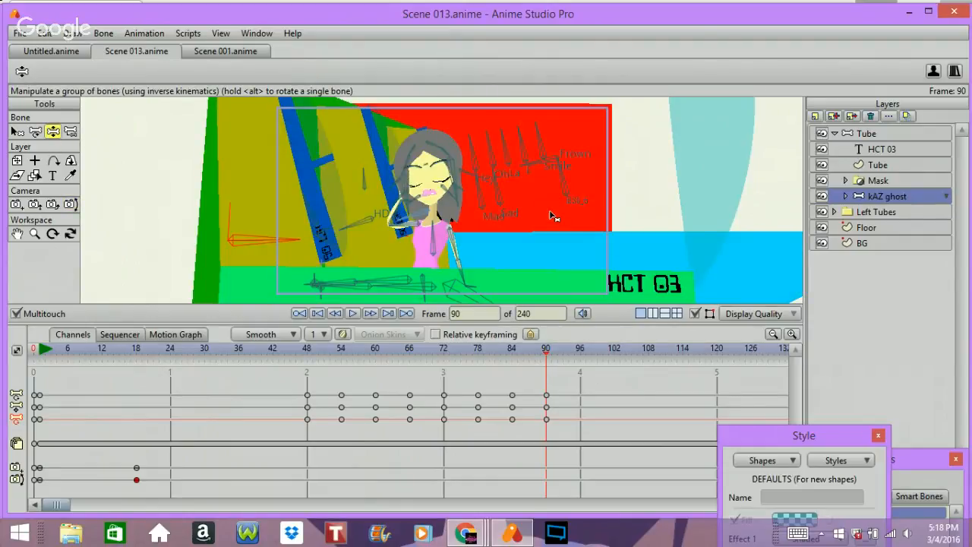
left_click(577, 349)
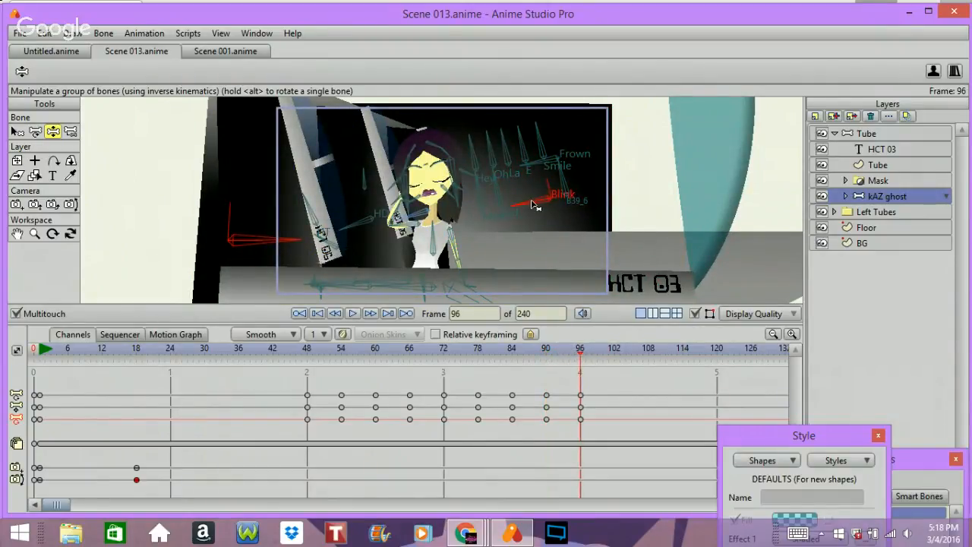
mouse_move(532, 202)
left_mouse_down()
mouse_move(530, 163)
mouse_move(548, 154)
left_mouse_up()
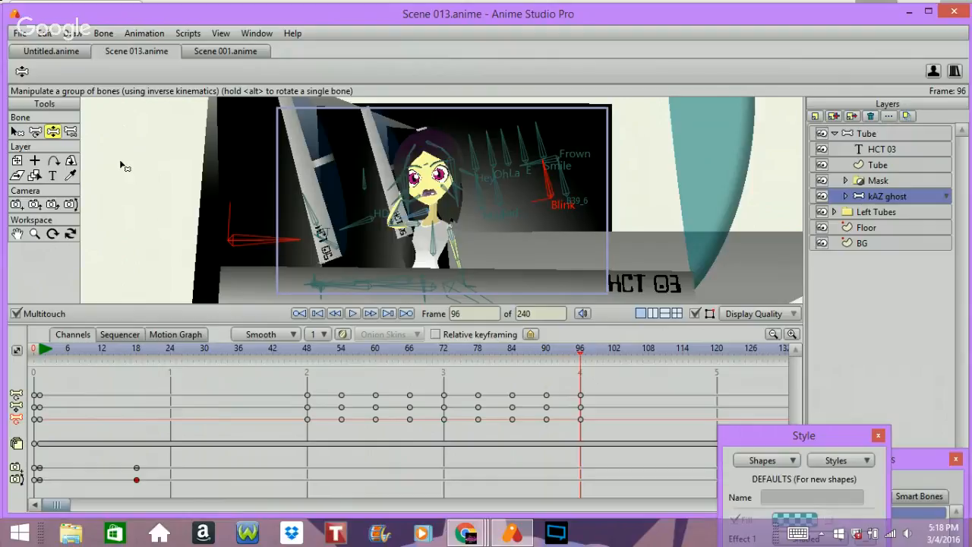
Step: Use Transform Bone at frame 96 to reposition the character's arm bones
left_click(35, 132)
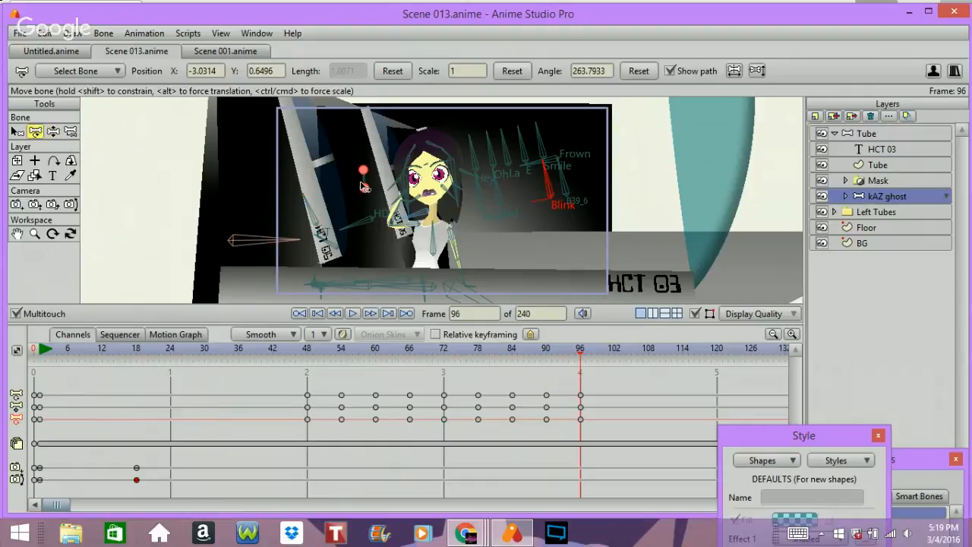
left_click_drag(371, 195, 311, 221)
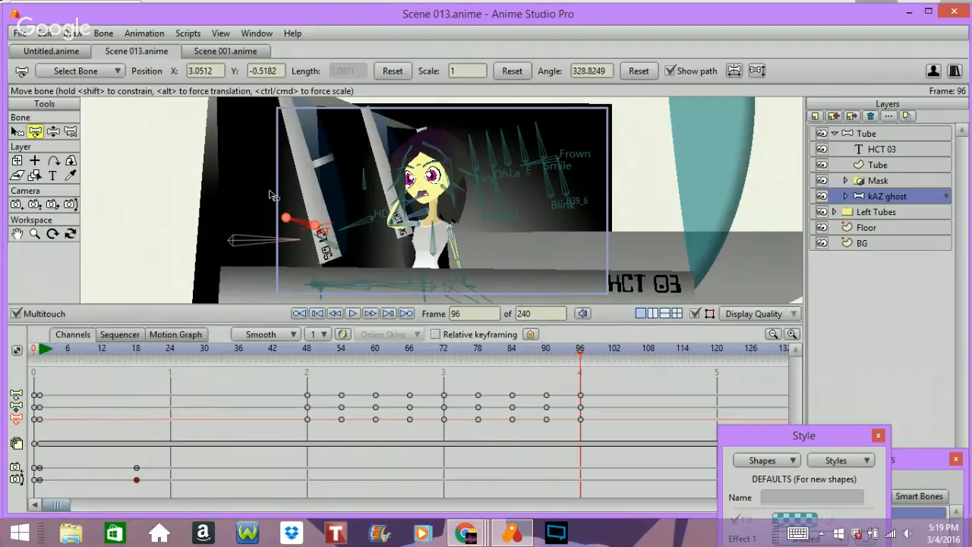
left_click(354, 284)
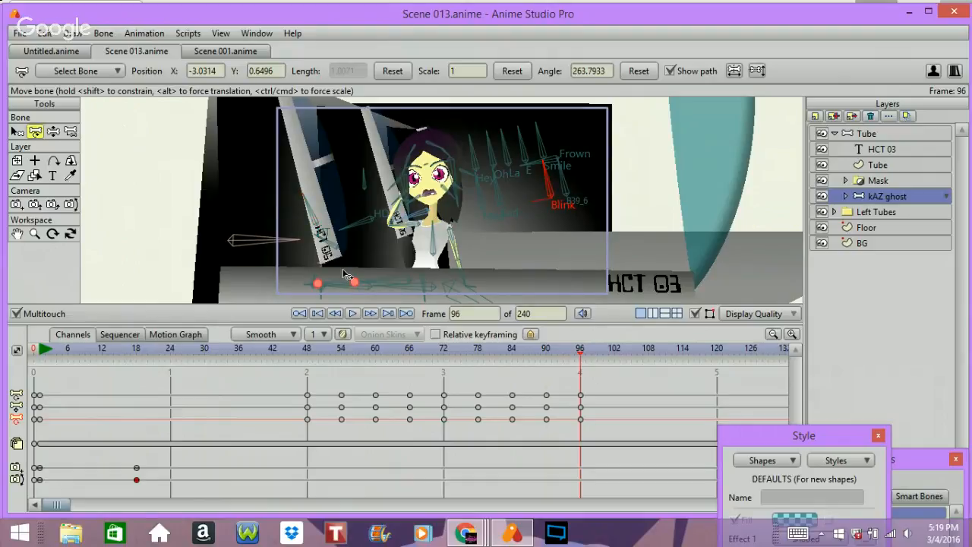
left_click(318, 227)
left_click_drag(318, 230, 375, 253)
scroll(375, 253, "down", 2)
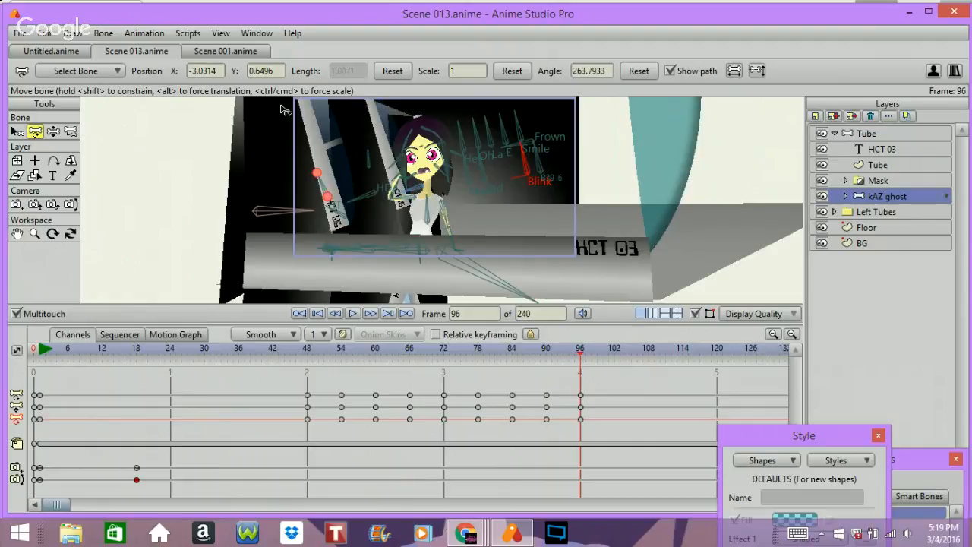
left_click(81, 72)
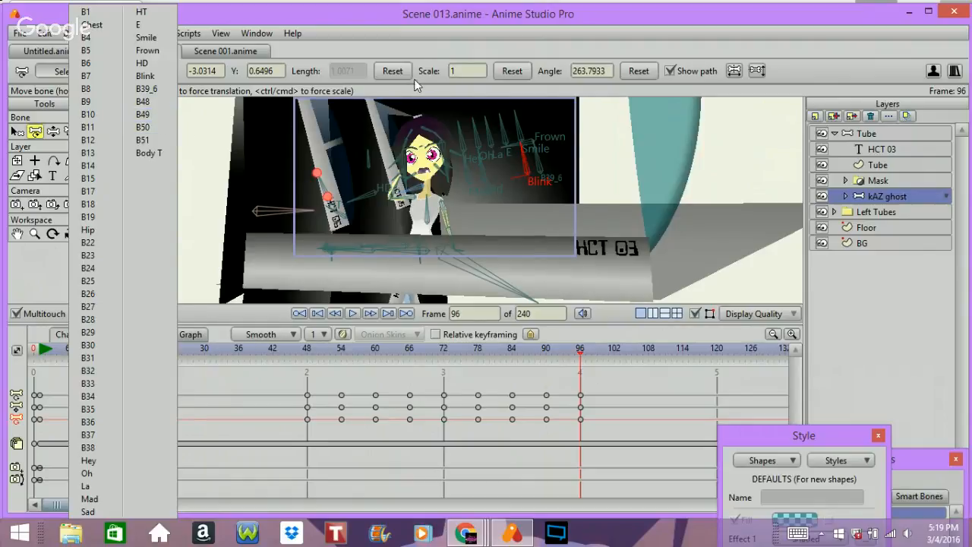
left_click(513, 1)
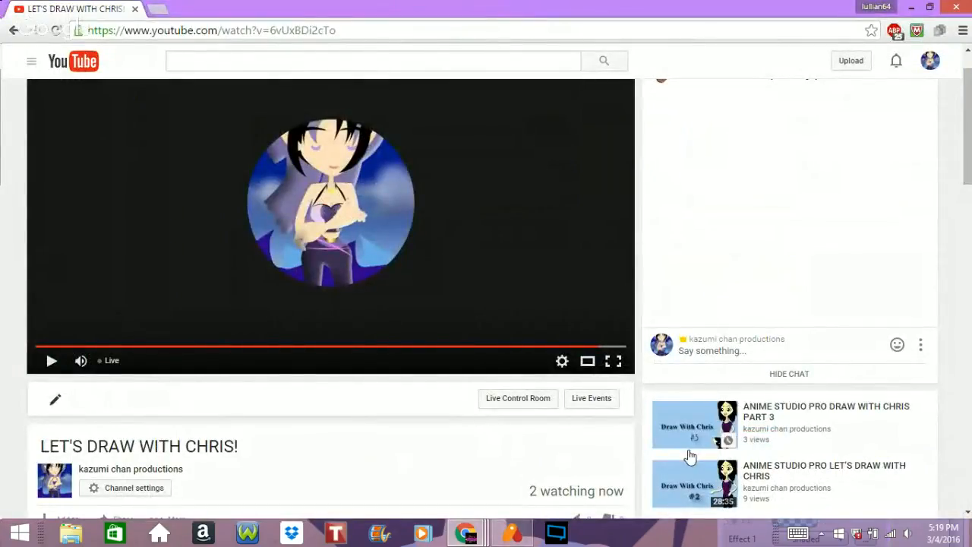
left_click(513, 533)
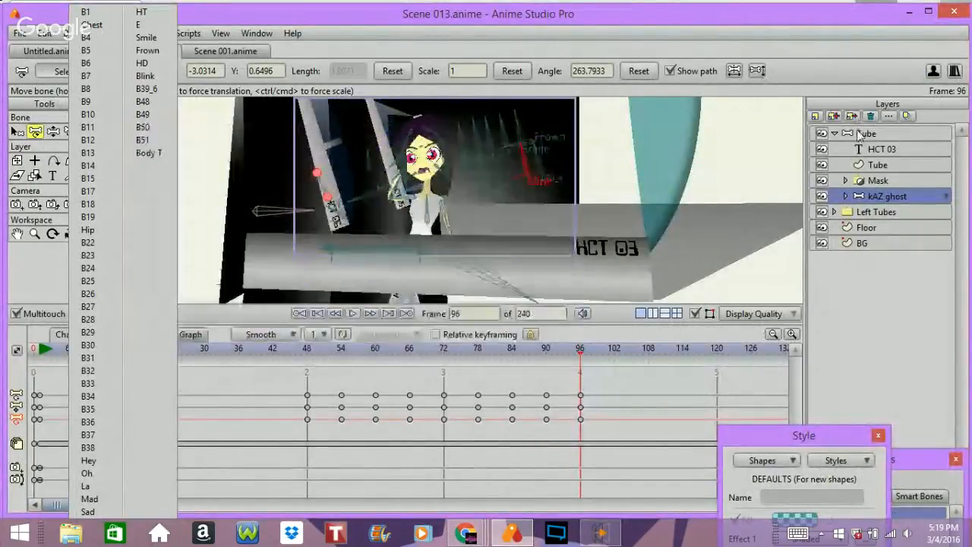
left_click(604, 535)
left_click(857, 64)
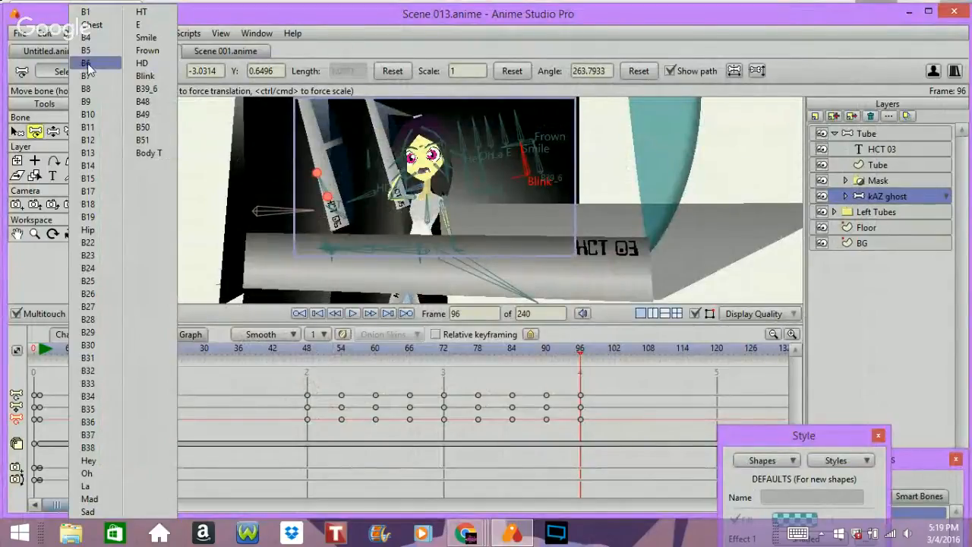
left_click(42, 71)
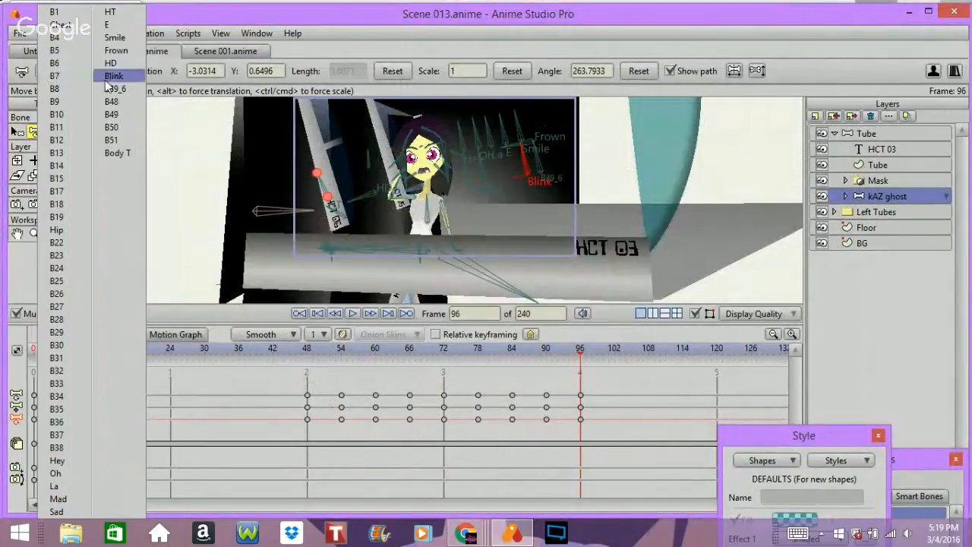
left_click(396, 19)
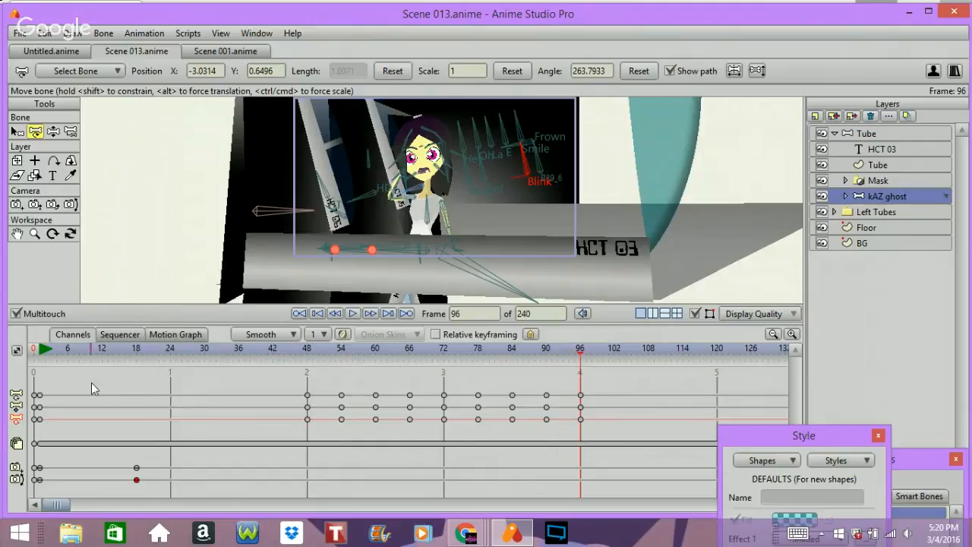
Step: Select all keyframes in the bone channels and the camera pan/tilt channel, and return to frame 1
left_click(16, 394)
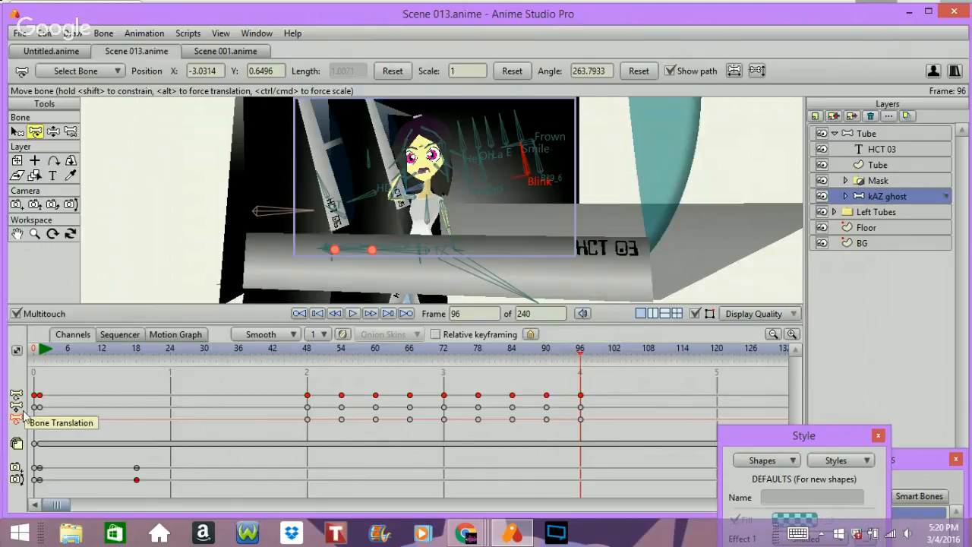
left_click(16, 408)
left_click(14, 420)
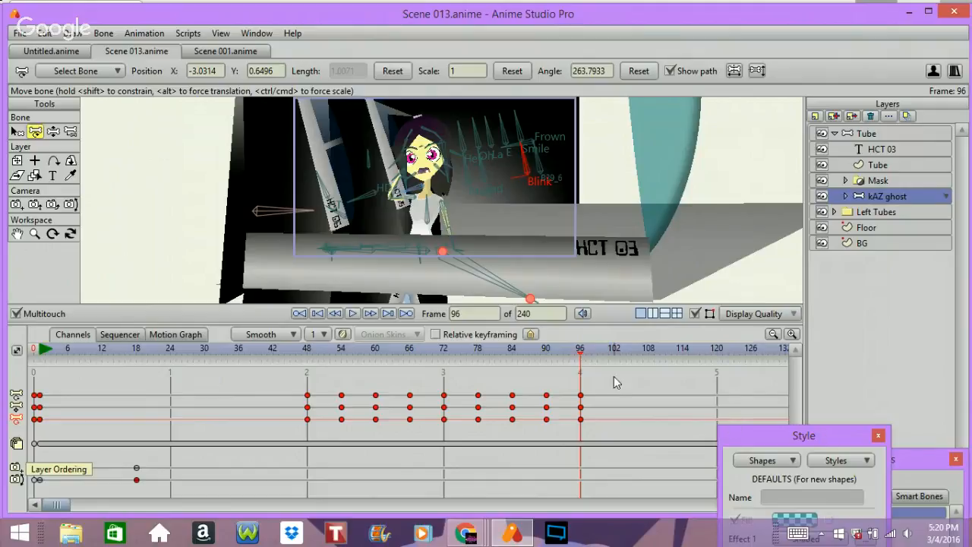
left_click_drag(610, 322, 610, 261)
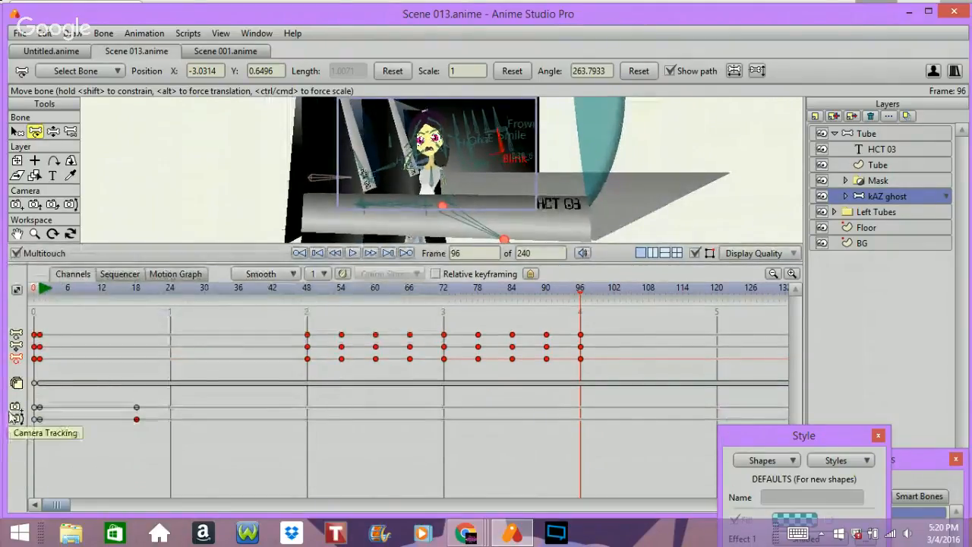
left_click(70, 437)
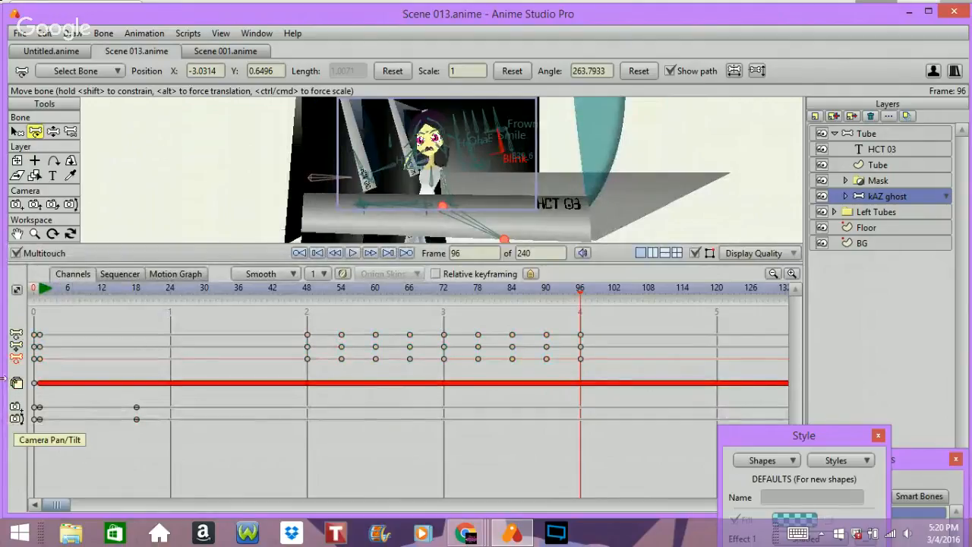
left_click(15, 358)
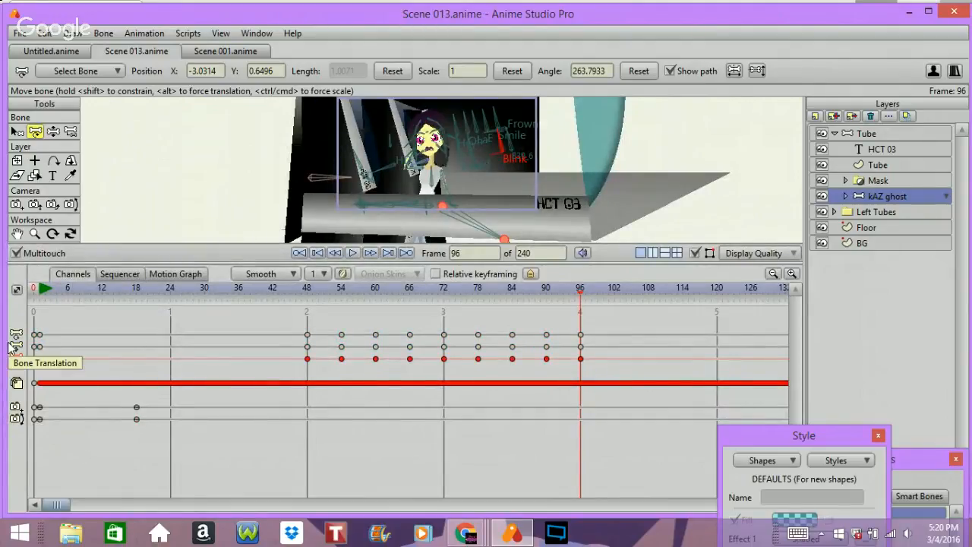
left_click(15, 347, "shift")
left_click(16, 334, "shift")
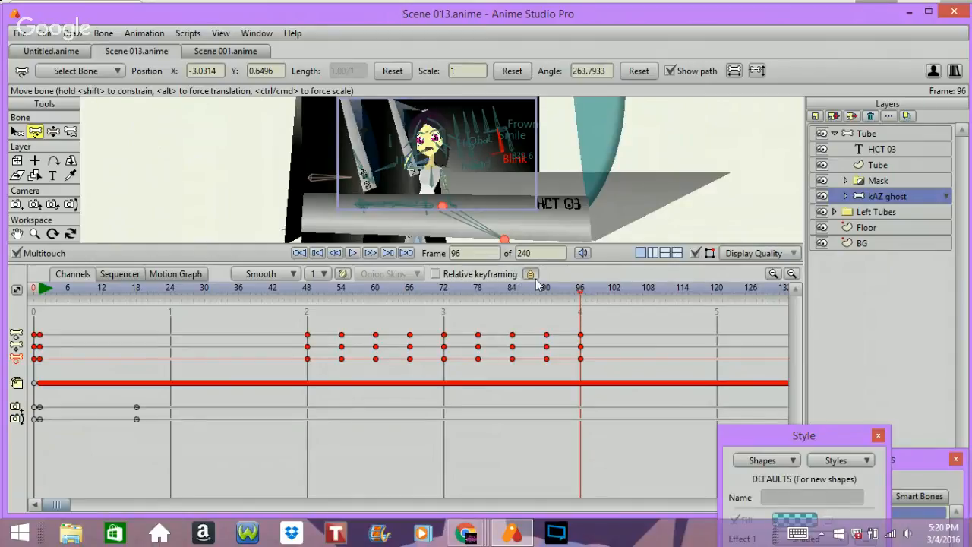
mouse_move(493, 294)
left_mouse_down()
mouse_move(488, 319)
mouse_move(37, 382)
left_mouse_up()
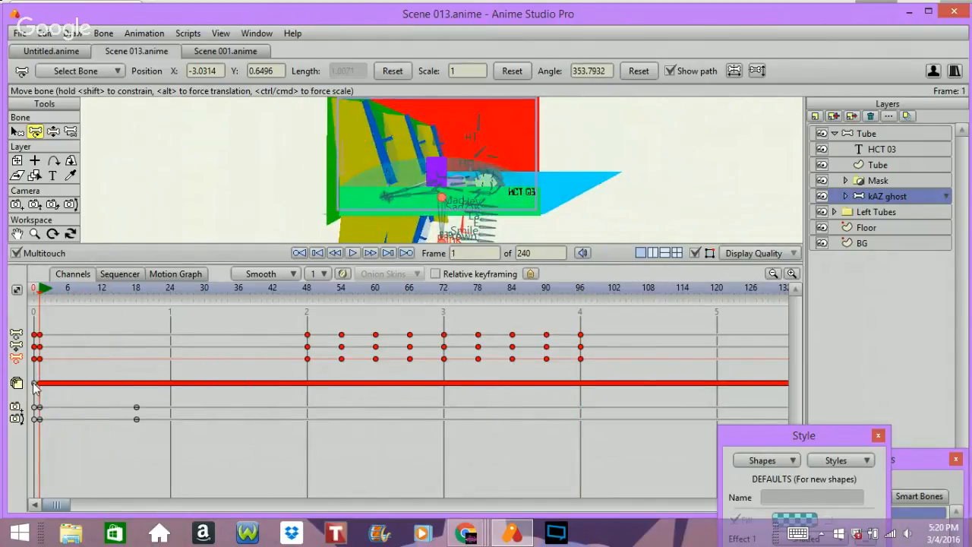
Step: Reset the kAZ ghost layer's position, scale and angle at frame 1 with Transform Layer, and select the new keyframes
left_click(16, 161)
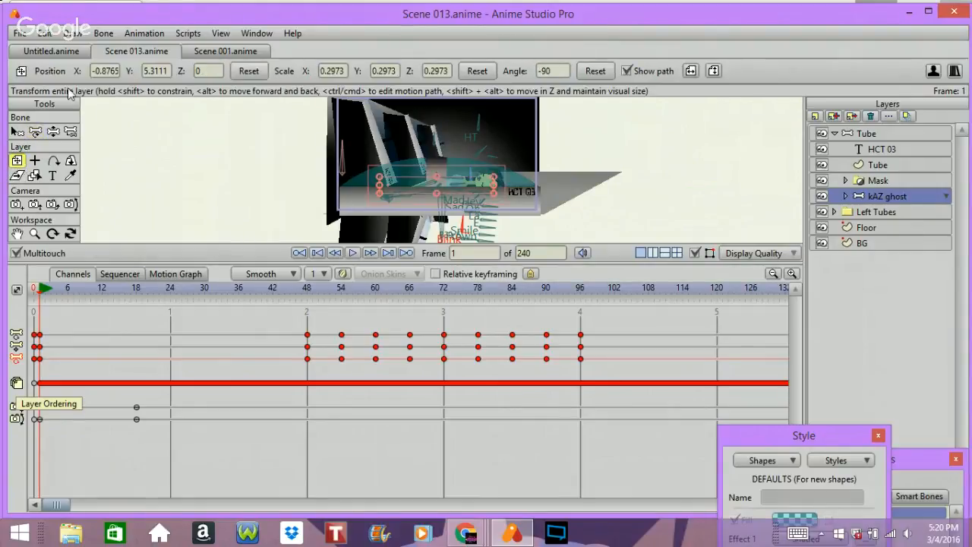
left_click(250, 71)
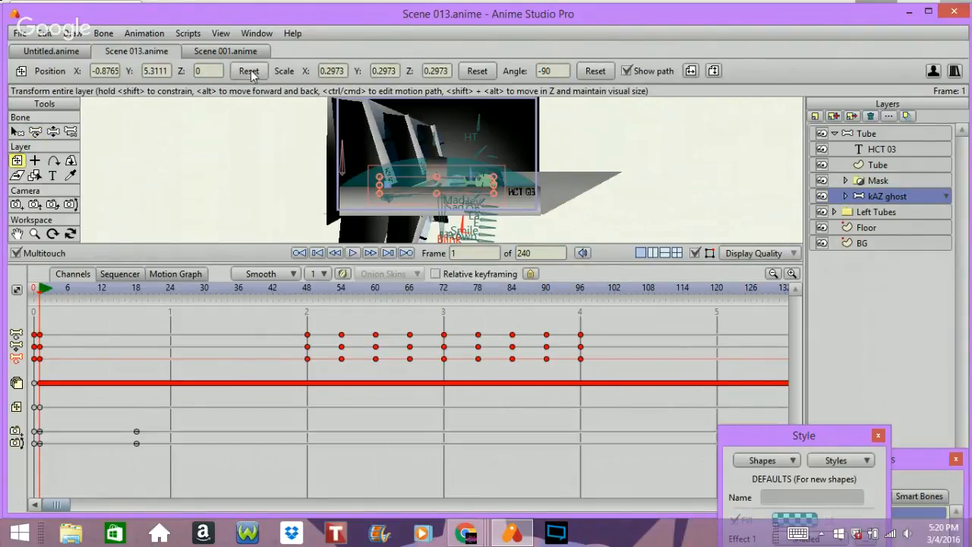
left_click(474, 71)
left_click(595, 71)
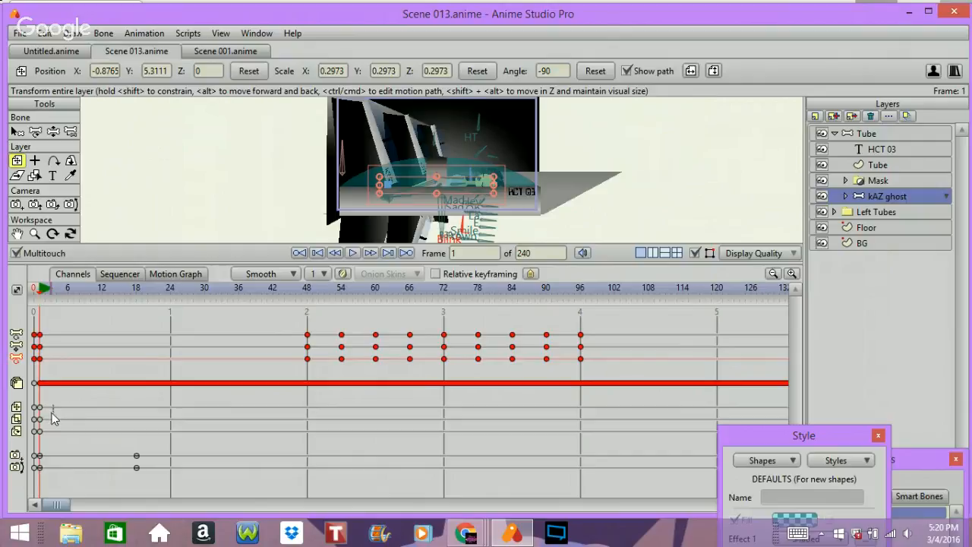
left_click_drag(52, 405, 40, 439)
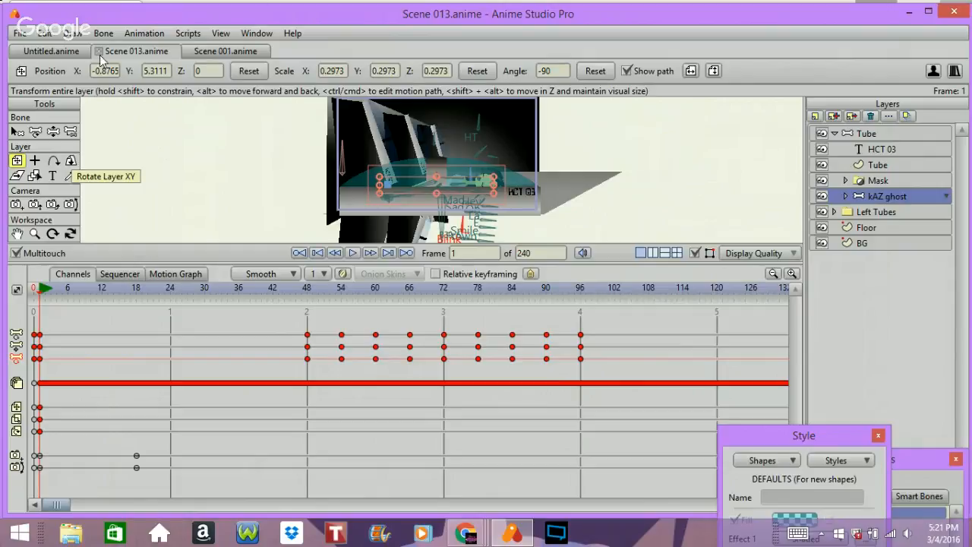
Step: Open the recent file Scene 008.anime
left_click(44, 33)
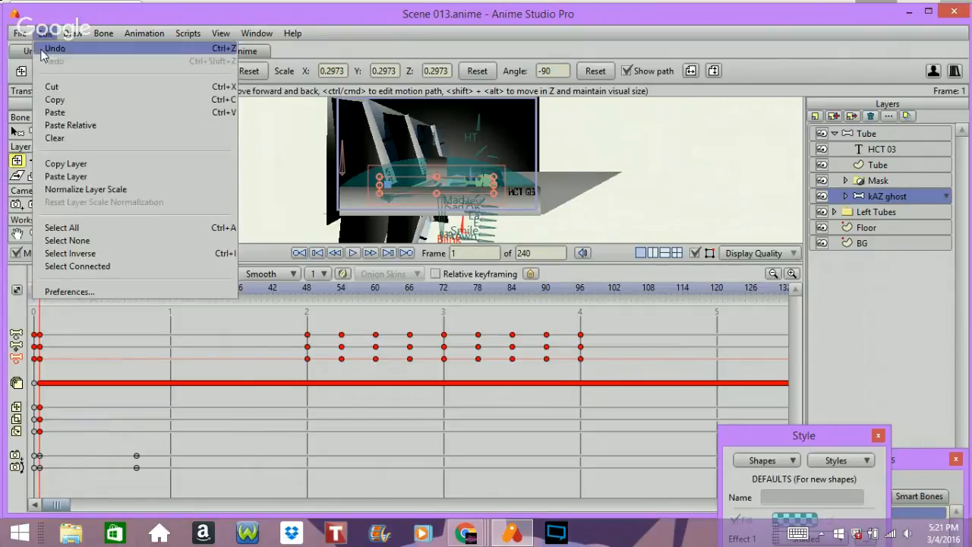
mouse_move(19, 34)
mouse_move(55, 100)
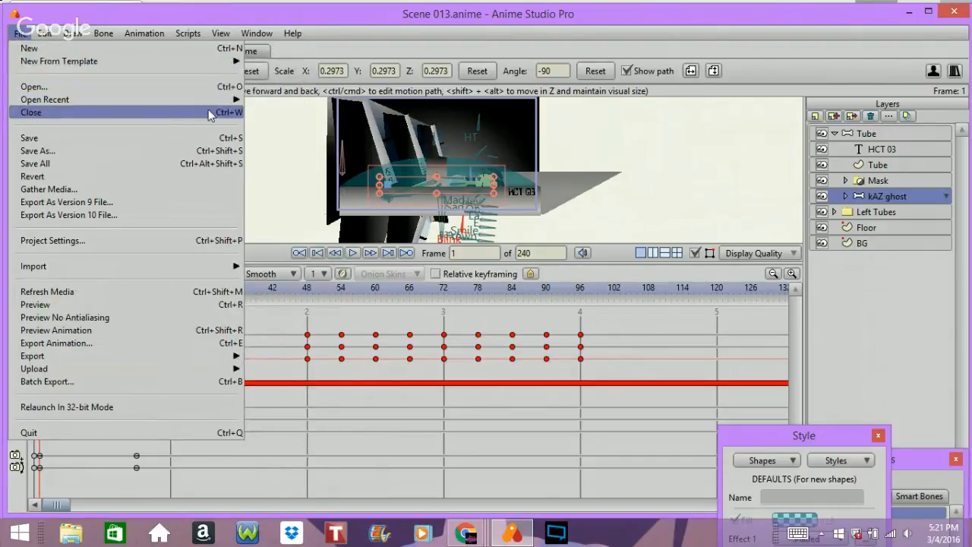
mouse_move(228, 100)
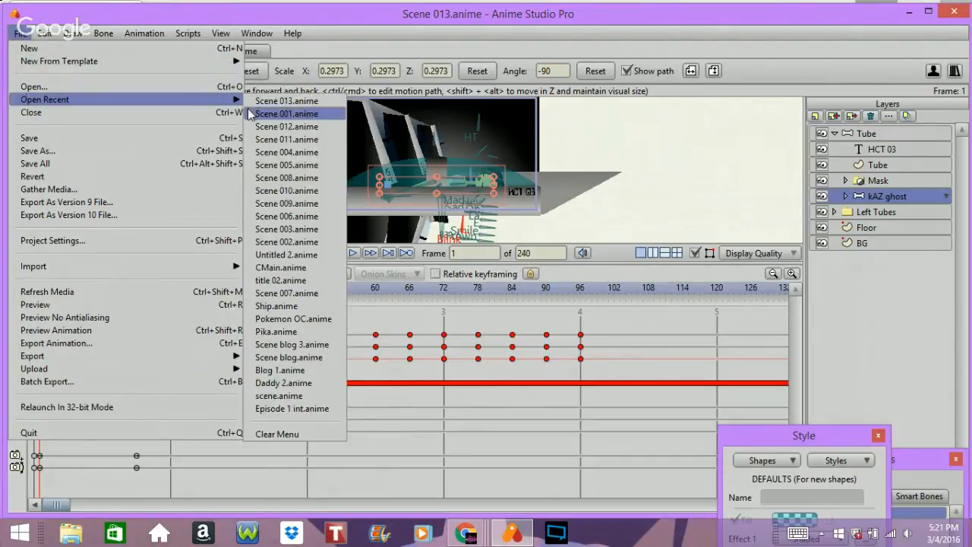
left_click(288, 177)
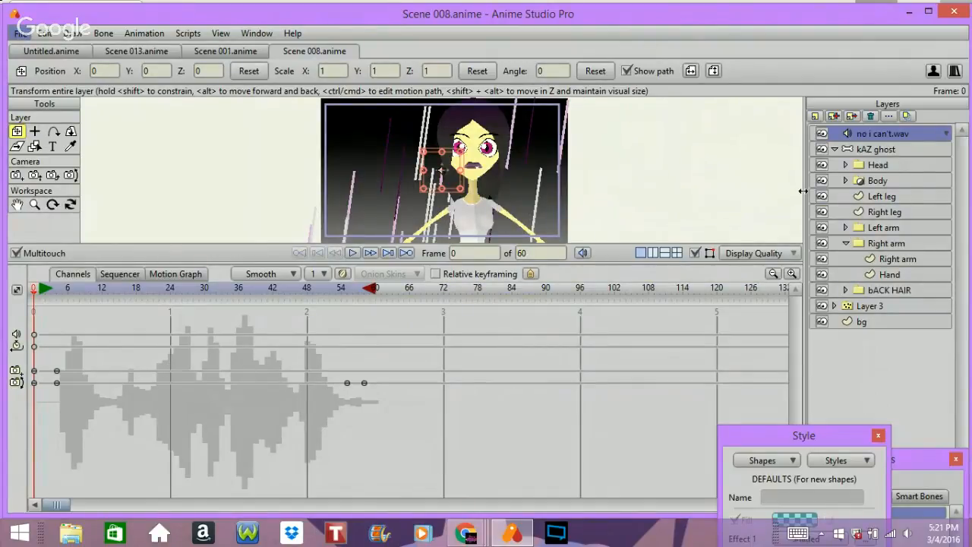
Step: Select the kAZ ghost layer in Scene 008 and copy the layer
left_click(876, 145)
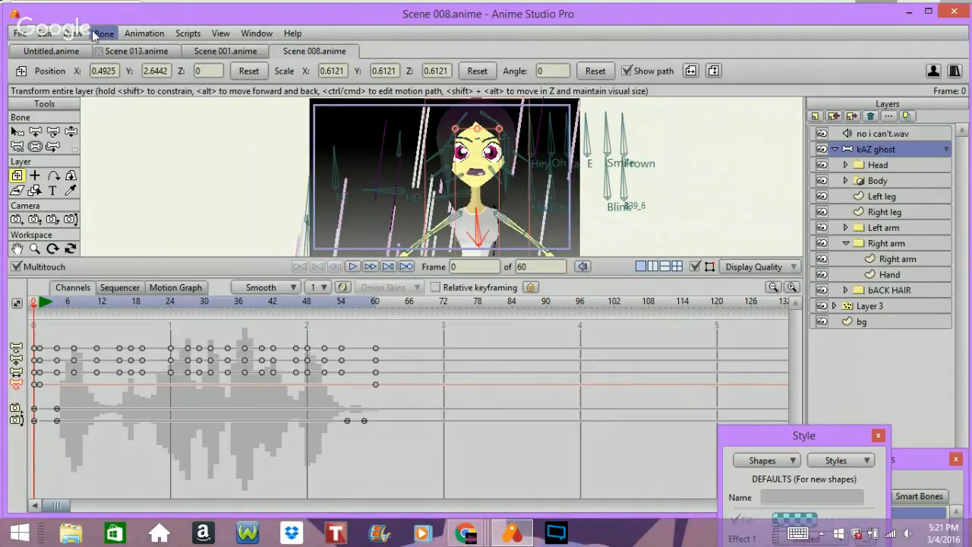
left_click(45, 33)
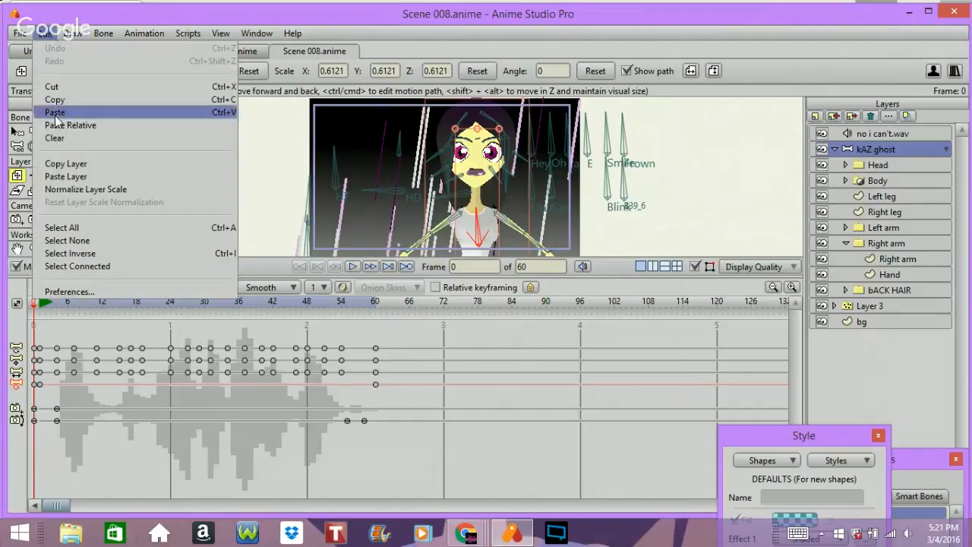
left_click(81, 164)
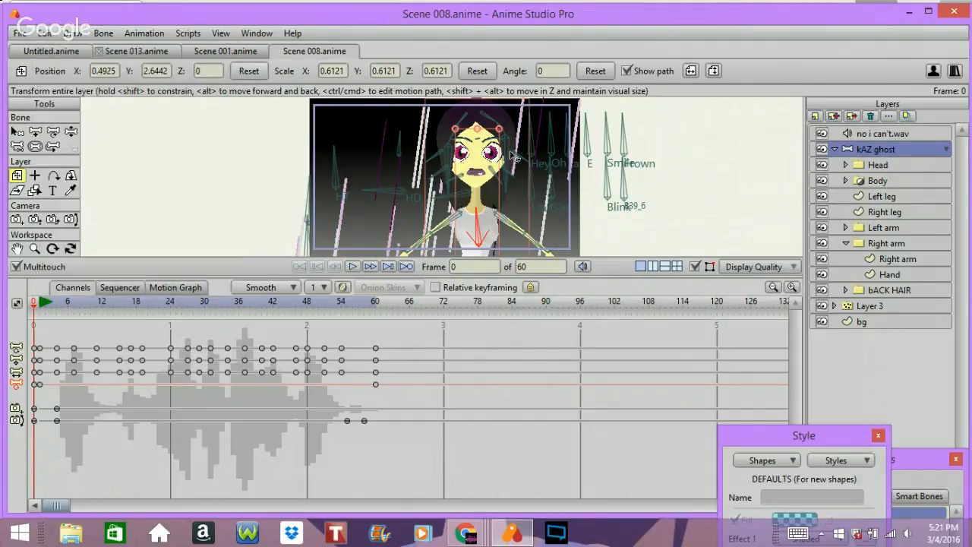
Step: Return to Scene 013 at frame 0 and paste the copied kAZ ghost layer
left_click(226, 51)
left_click(169, 52)
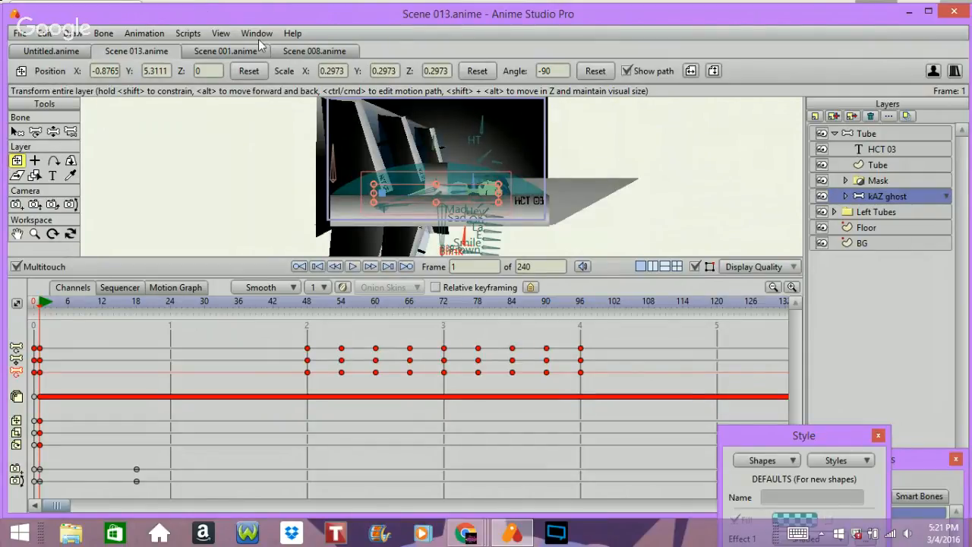
key("Left")
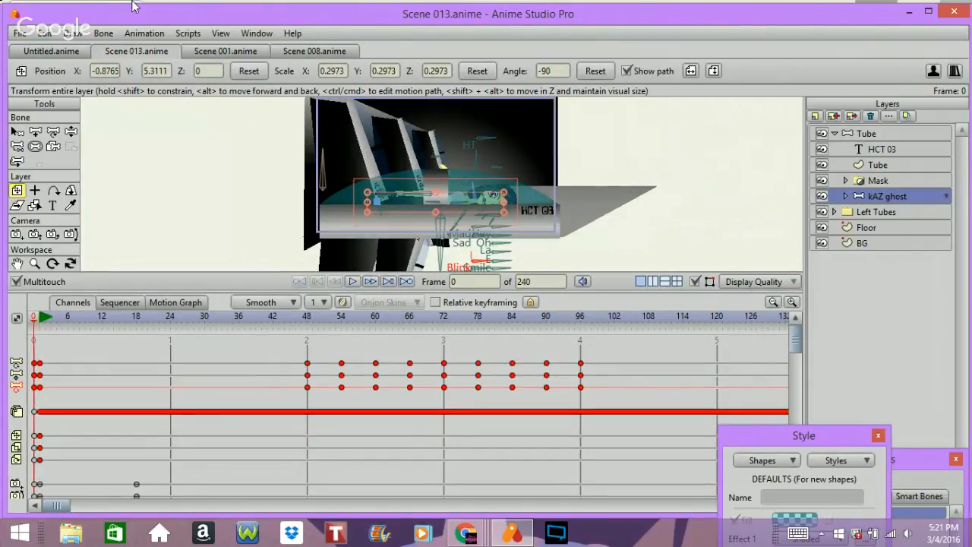
left_click(50, 34)
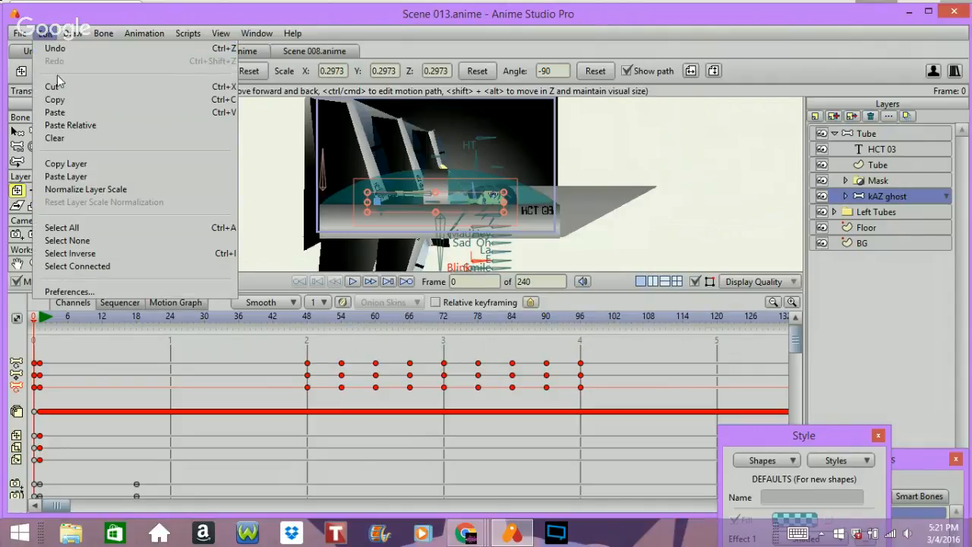
left_click(81, 176)
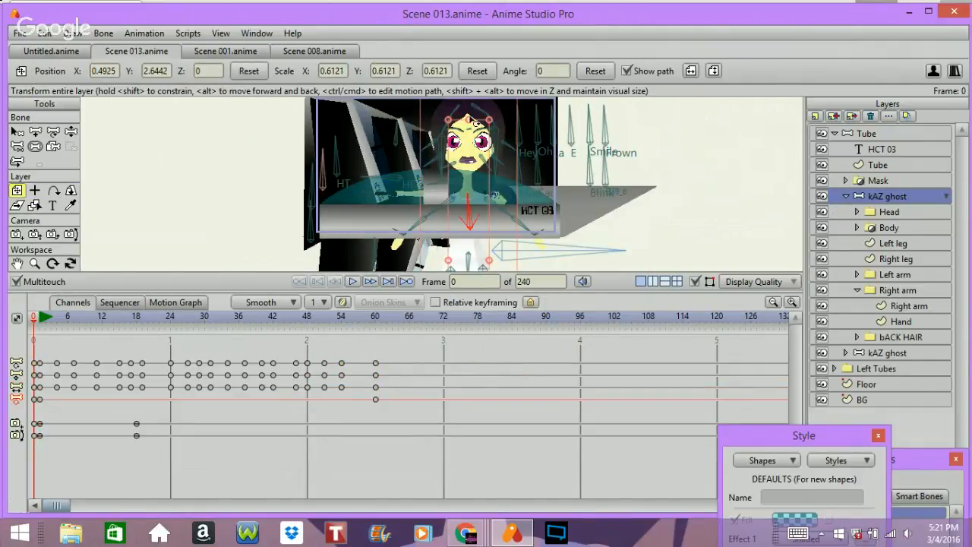
Step: Delete the pasted layer's bone keyframes, then undo the deletion
left_click(19, 367)
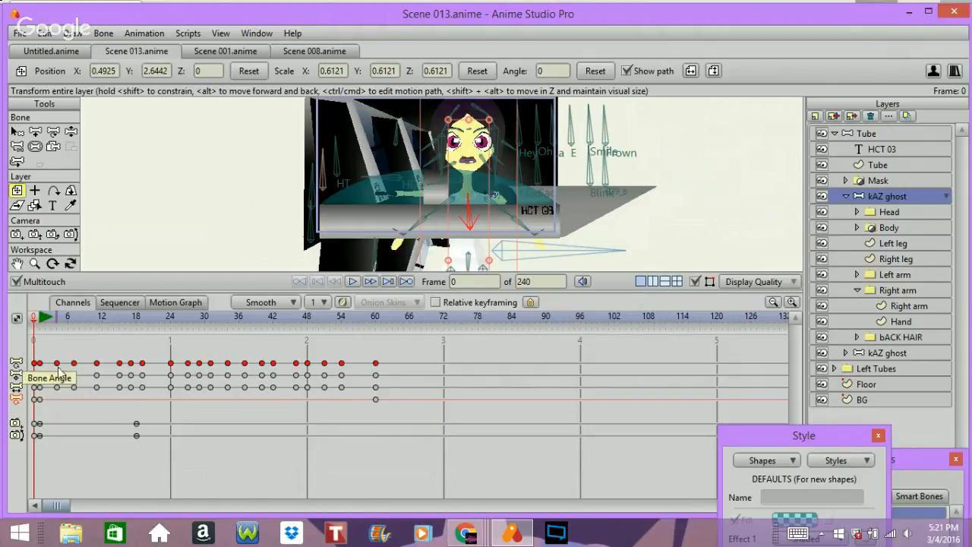
left_click(16, 377)
left_click(16, 387)
key("Delete")
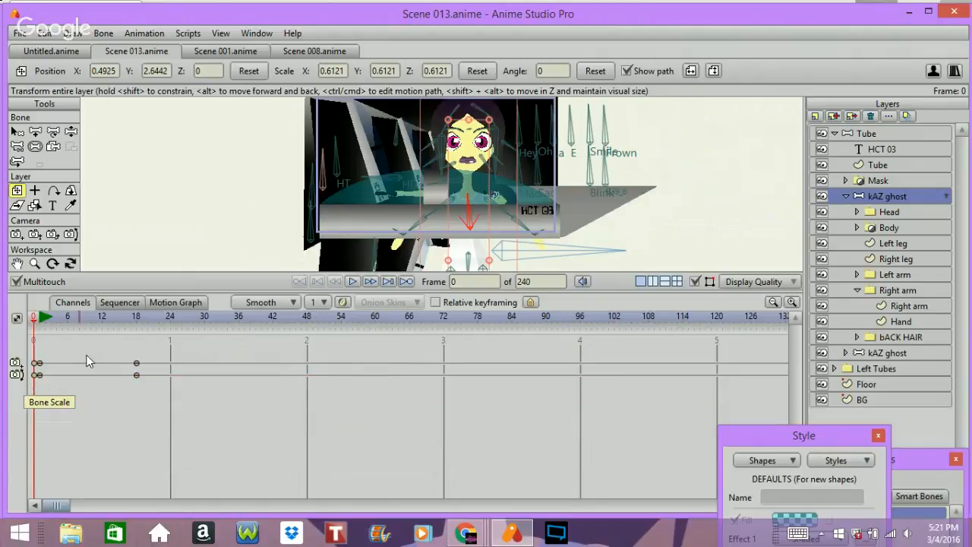
key("Right")
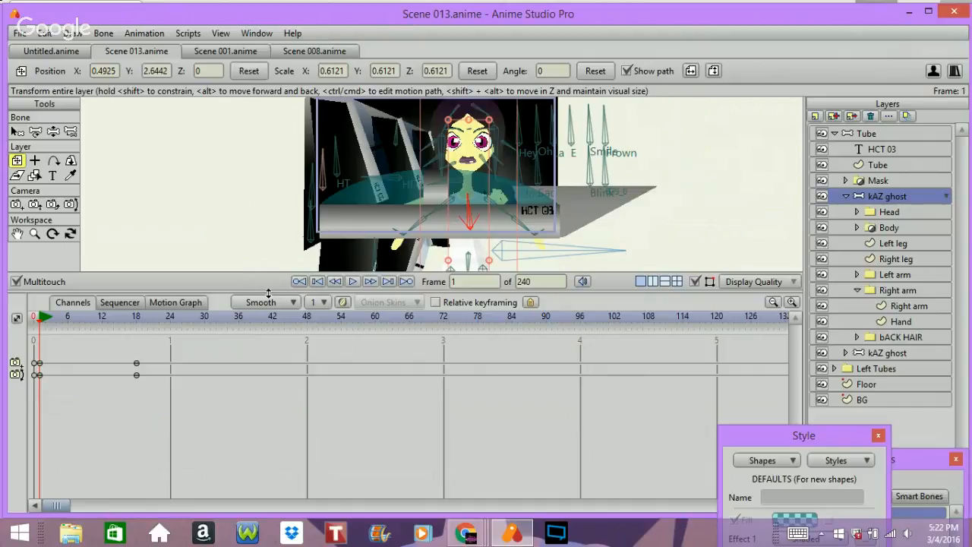
key("ctrl+z")
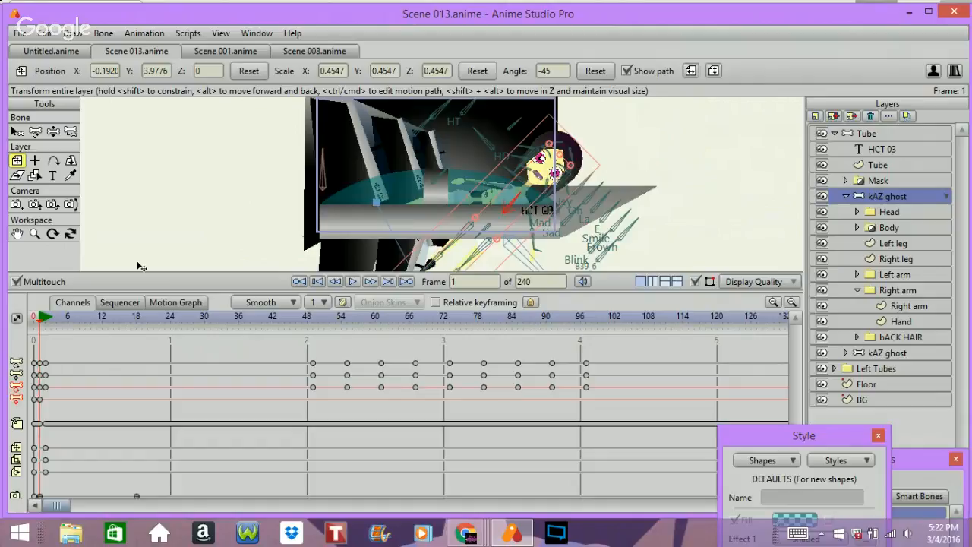
key("ctrl+z")
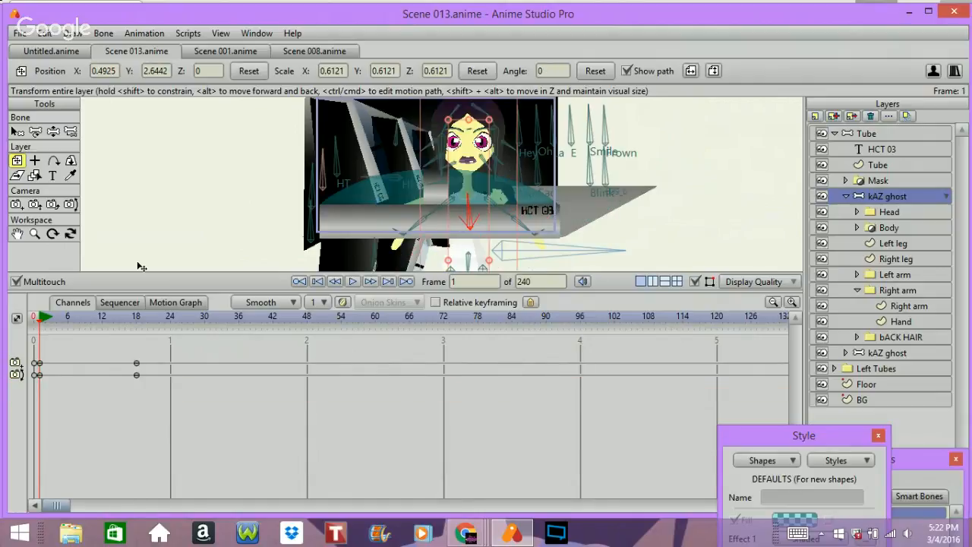
key("shift+ctrl+Left")
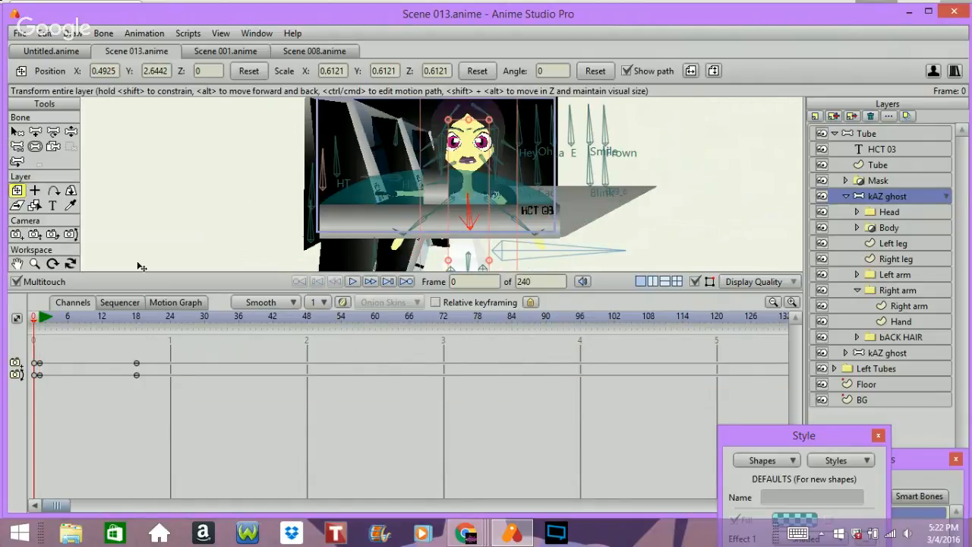
key("ctrl+z")
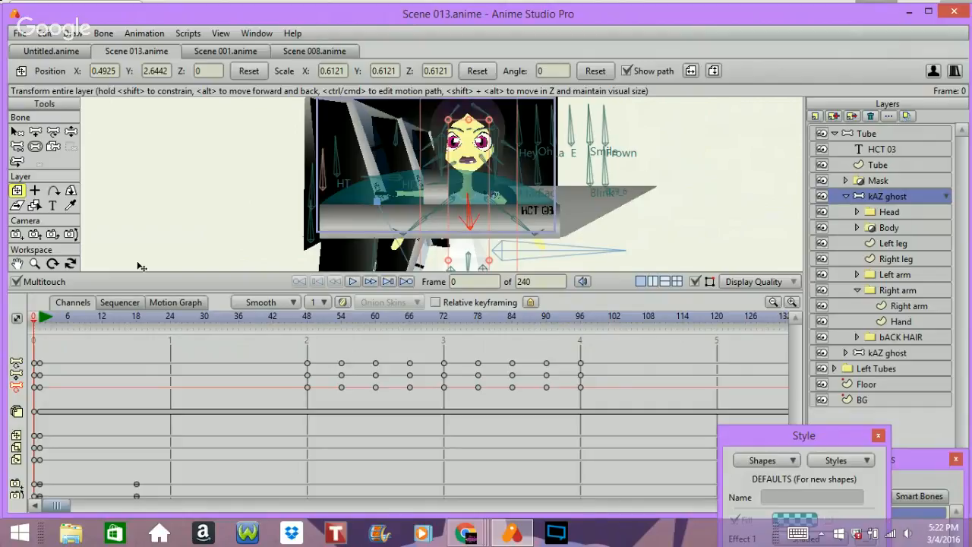
key("ctrl+Right")
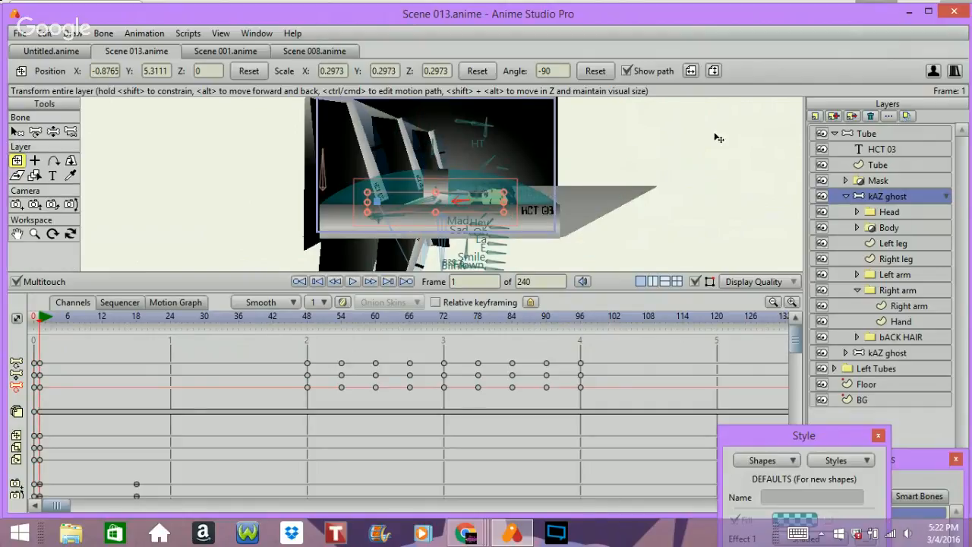
Step: Collapse the original kAZ ghost layer, select the pasted kAZ ghost copy, and delete it
left_click(848, 197)
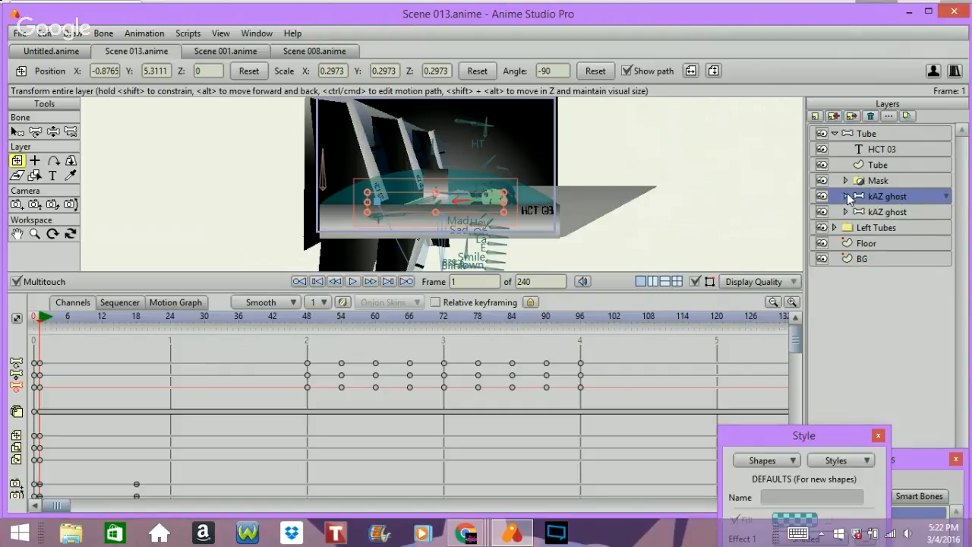
left_click(881, 213)
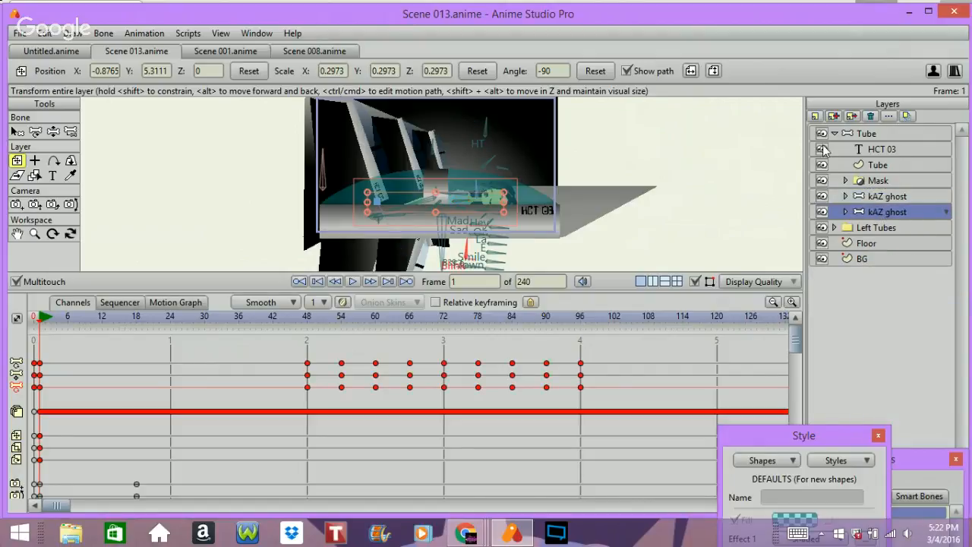
left_click(870, 117)
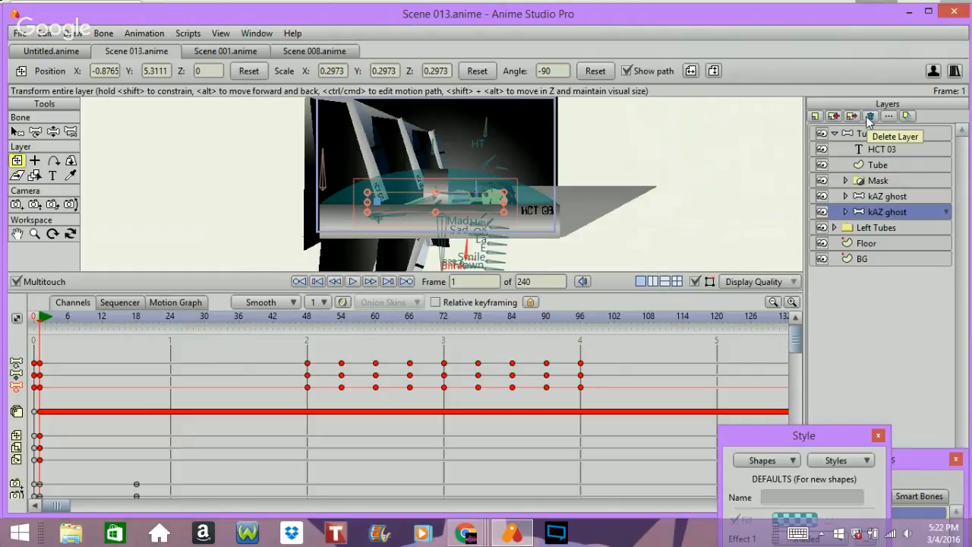
left_click(870, 116)
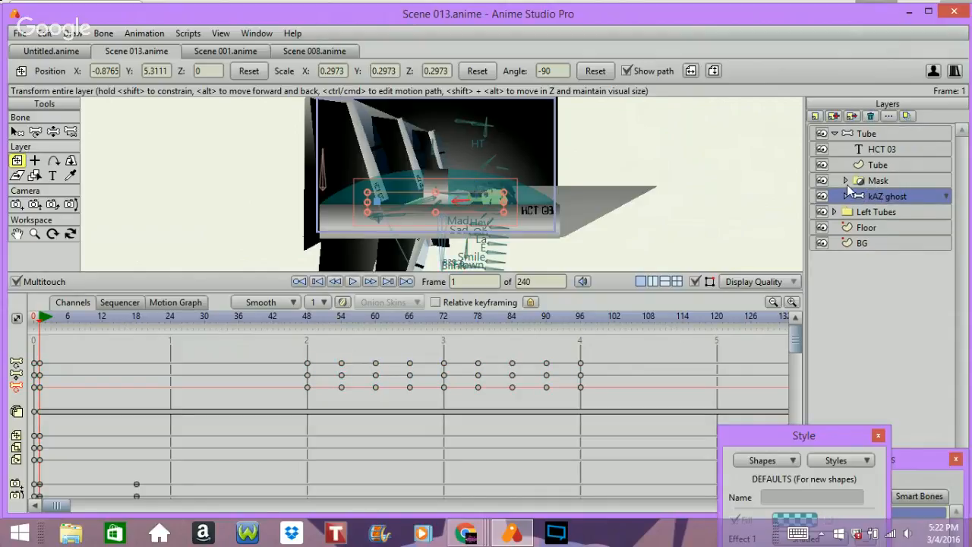
Step: Play the scene and step frame by frame around the blink between frames 90 and 97
key("space")
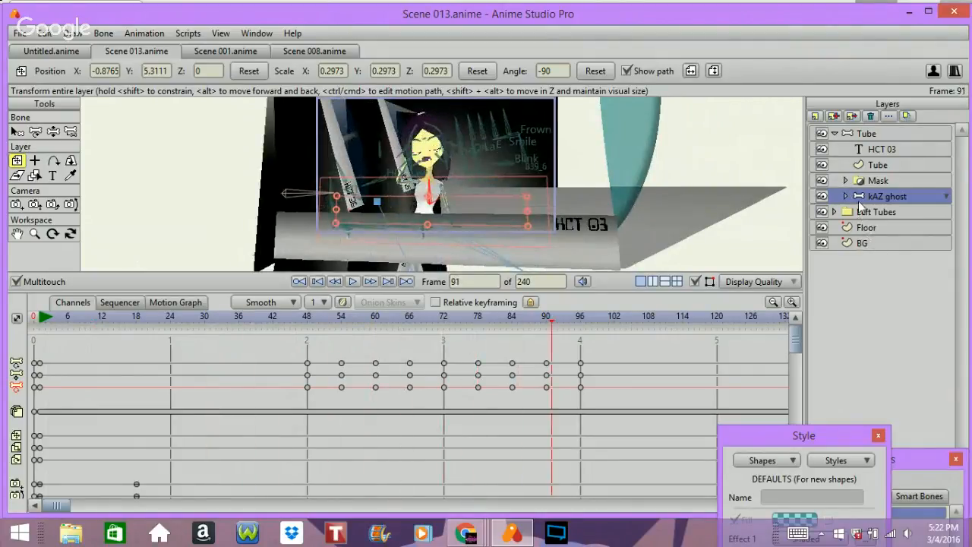
key("space")
key("Left")
key("Left")
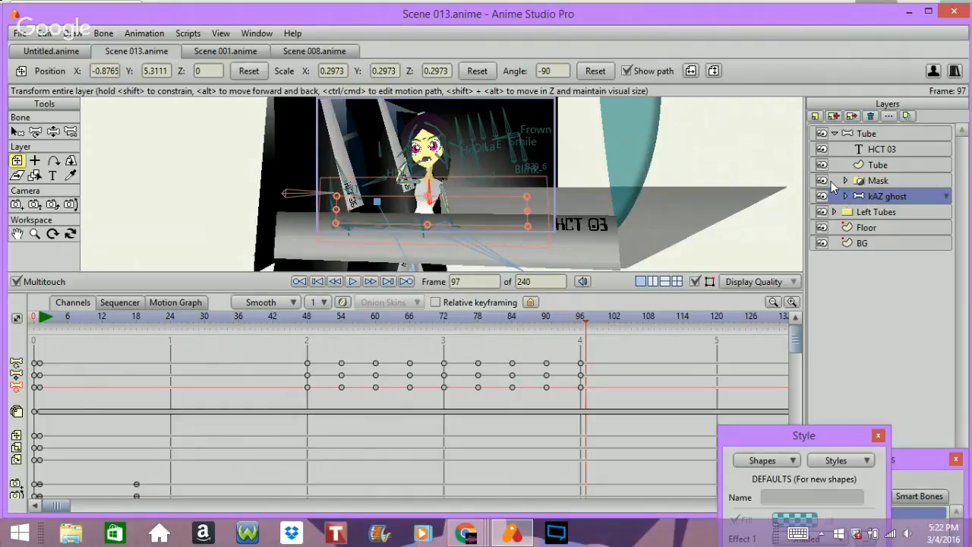
key("Left")
key("Left")
key("Left")
key("Left")
key("Left")
key("Left")
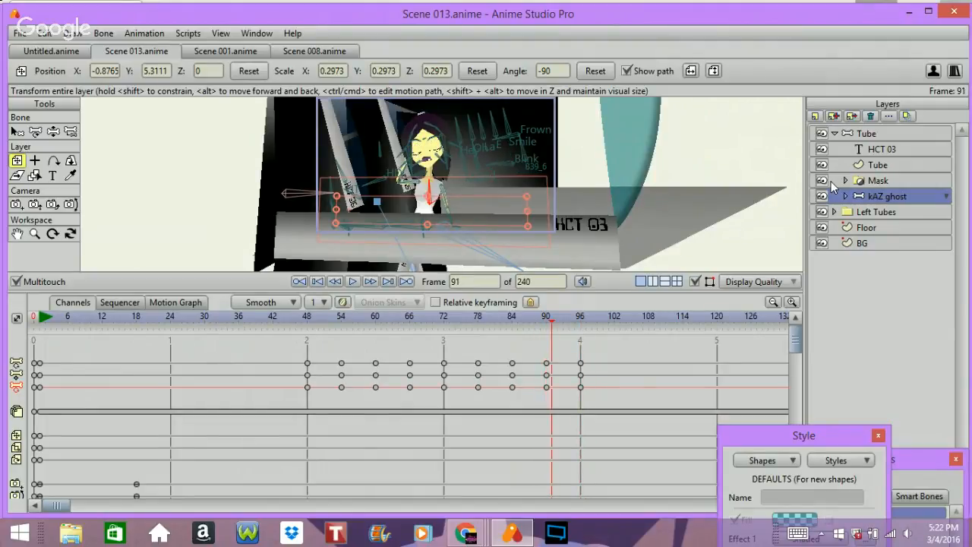
key("Right")
key("Right")
key("Right")
key("Right")
key("Right")
key("Right")
key("Right")
key("Left")
key("Left")
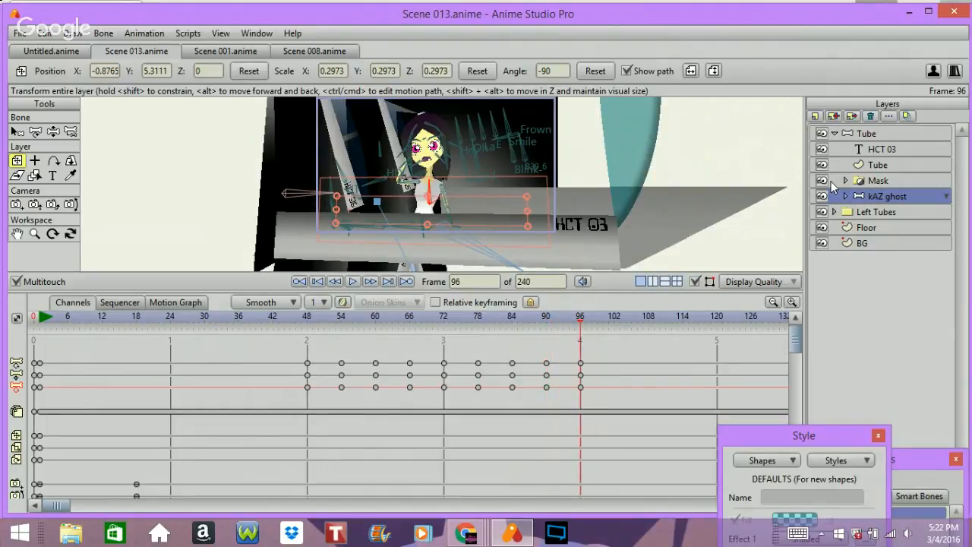
key("Left")
key("Right")
Step: Reset the workspace view, select the Eyes wide bone, and at frame 90 reset its position, scale and angle to key it
left_click(16, 234)
left_click(63, 71)
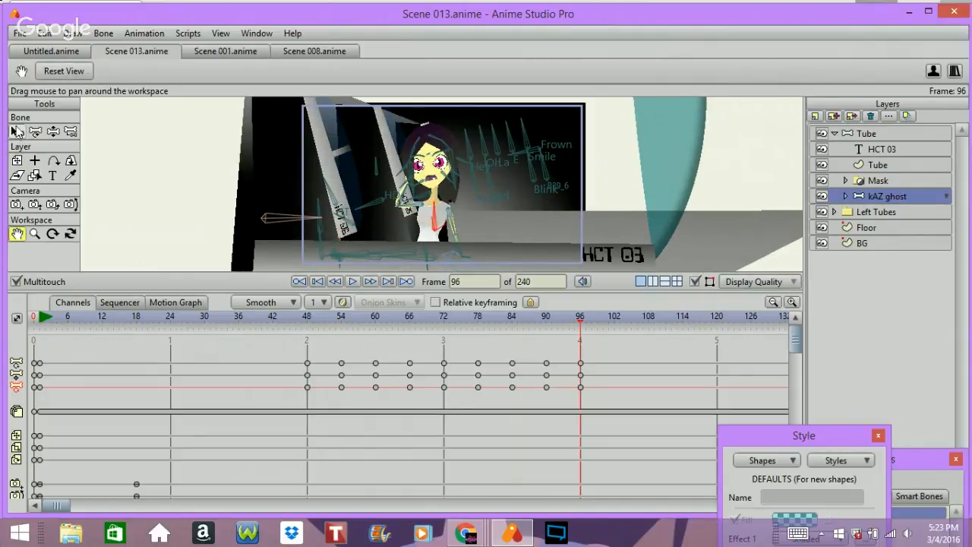
left_click(17, 133)
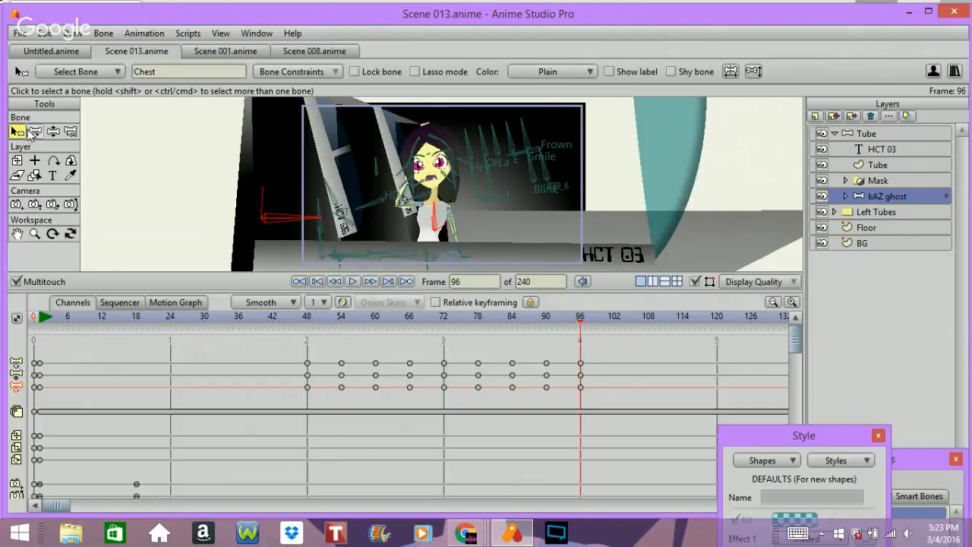
left_click(316, 256)
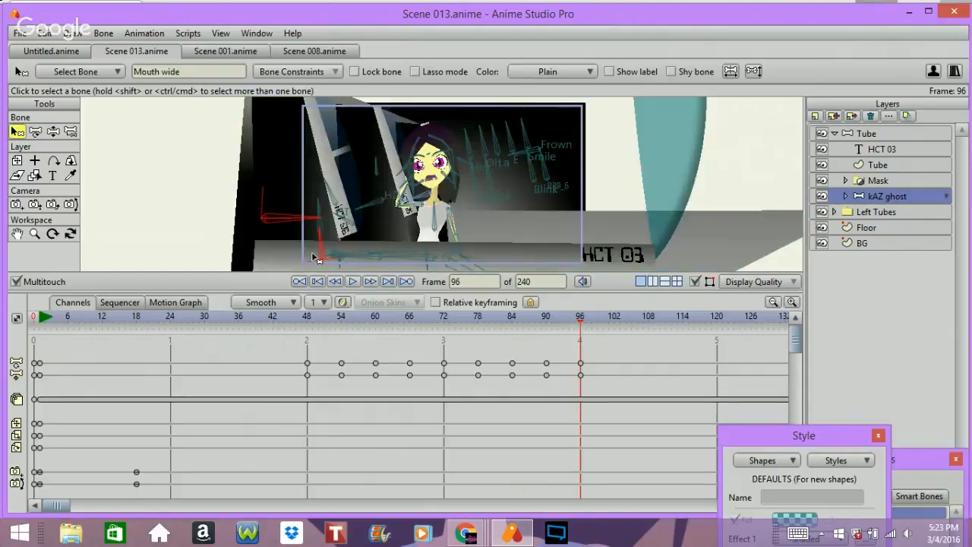
left_click(323, 211)
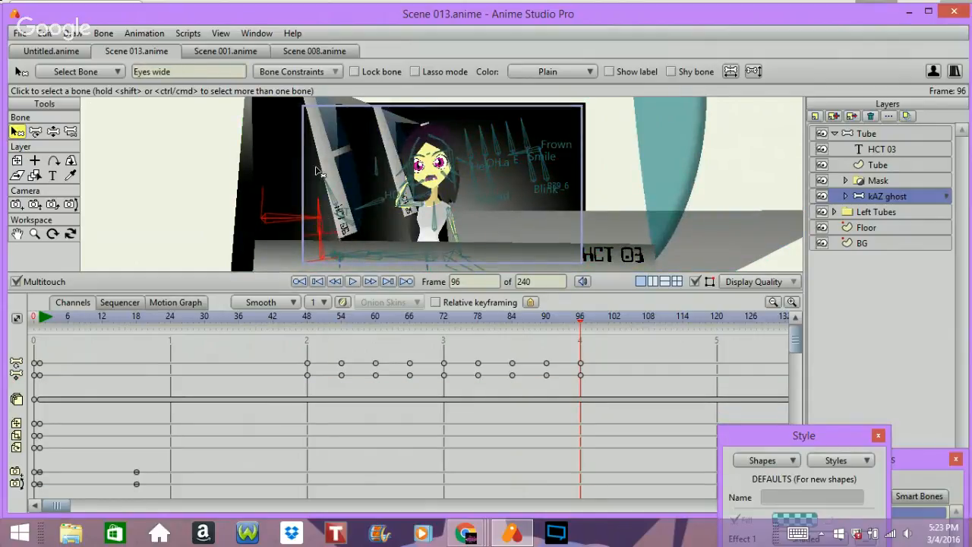
key("Left")
key("Left")
key("Left")
key("Left")
key("Left")
key("Left")
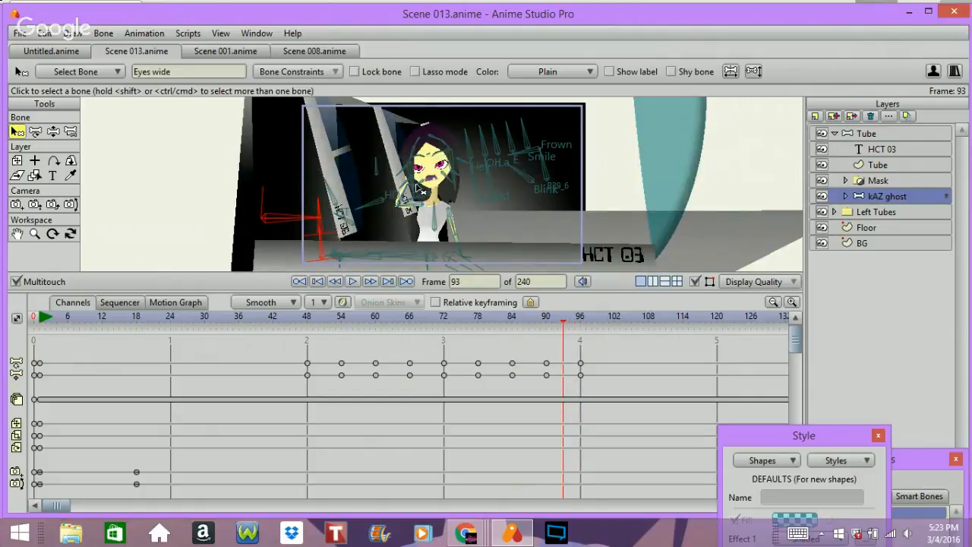
key("Left")
key("Left")
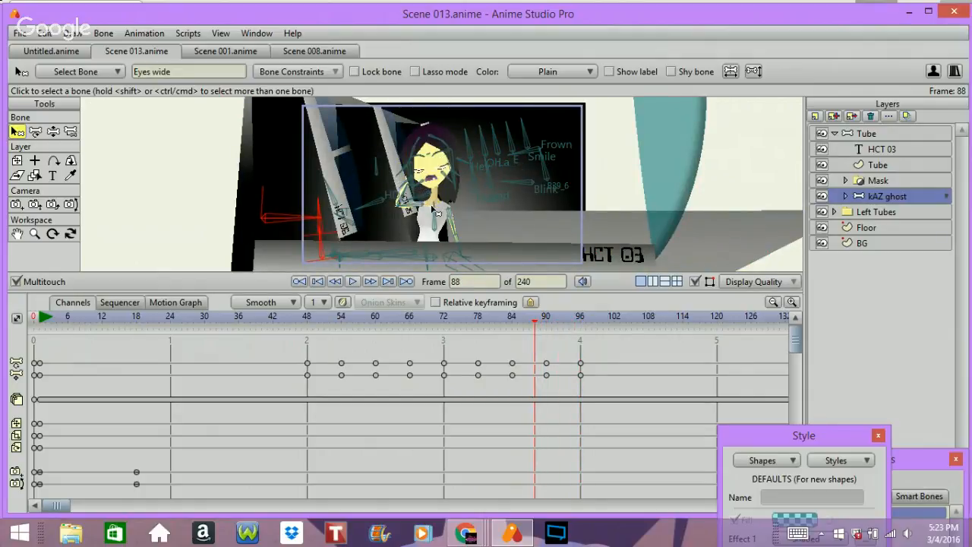
key("Left")
key("Right")
key("Right")
key("Right")
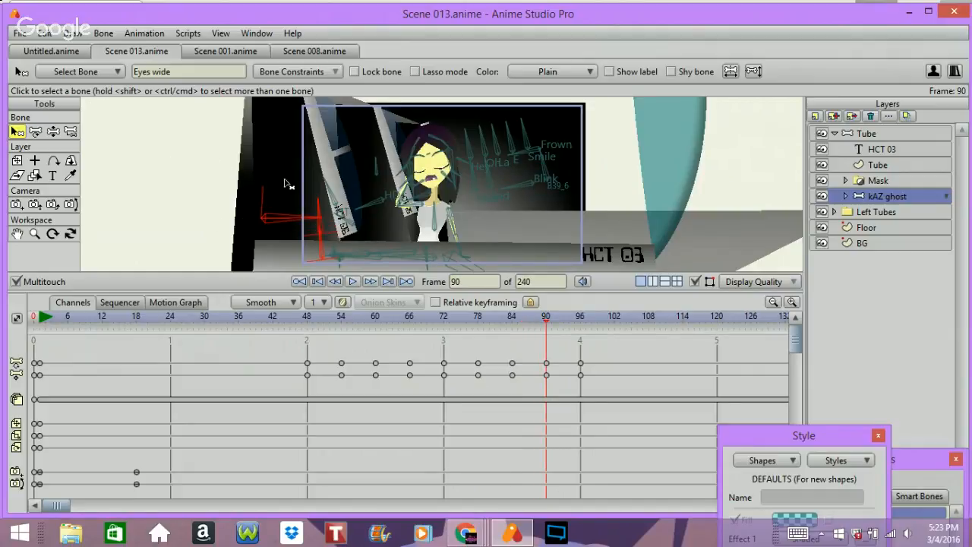
left_click(35, 131)
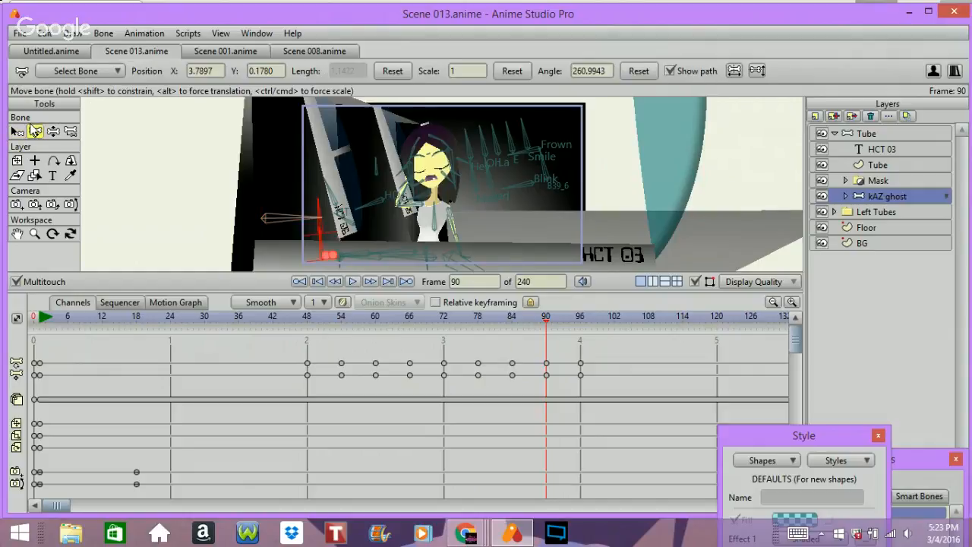
left_click(397, 71)
left_click(515, 73)
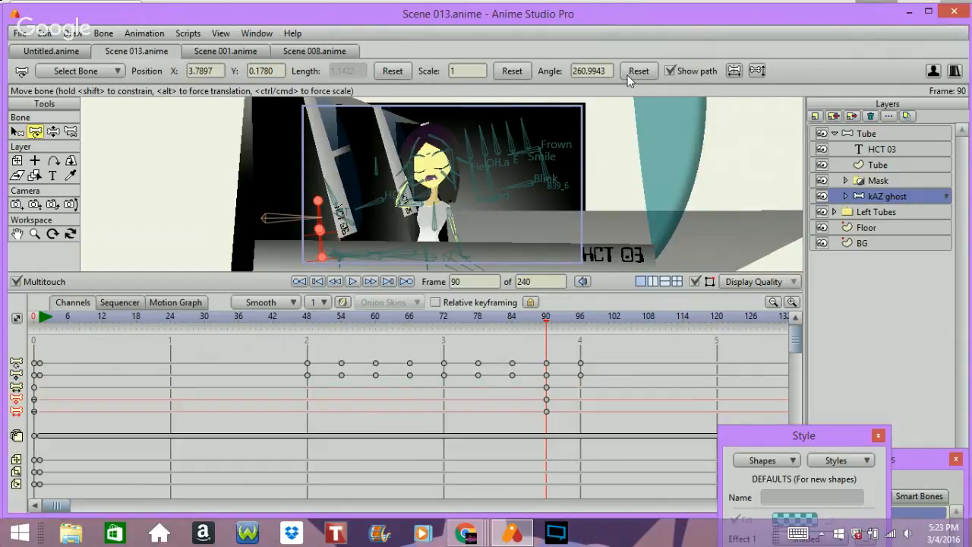
left_click(642, 71)
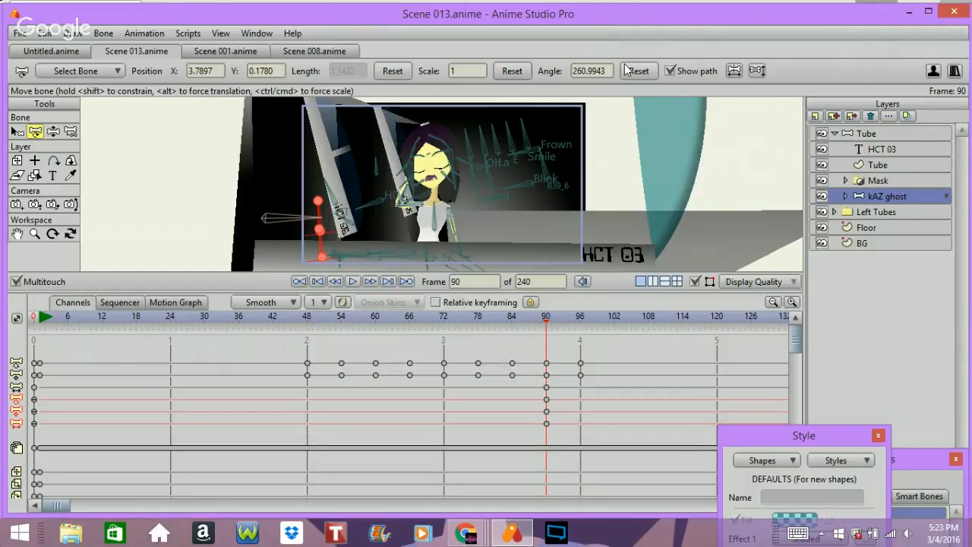
Step: At frame 96, rotate the Eyes wide bone with the Manipulate Bones tool so the eyes open wide
key("Right")
key("Right")
key("Right")
key("Right")
key("Right")
key("Right")
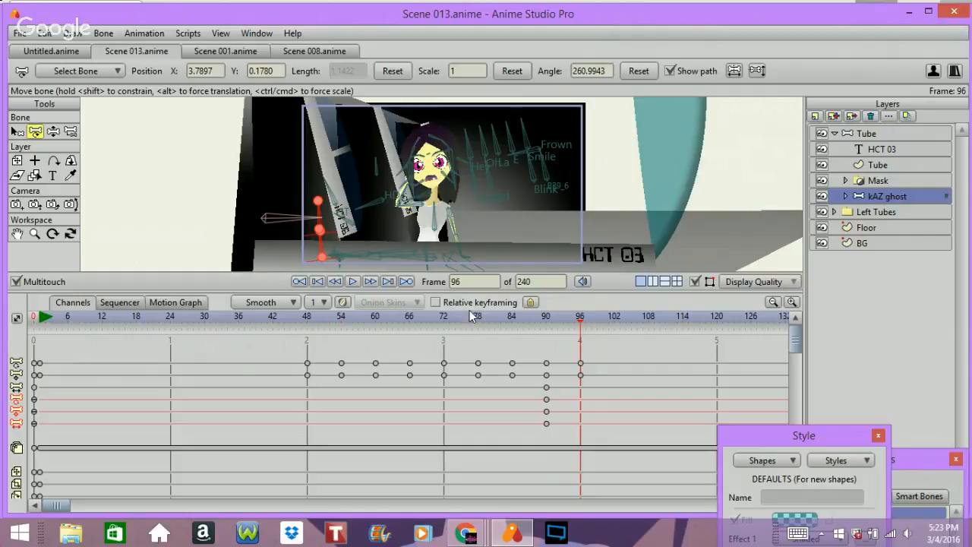
left_click(53, 131)
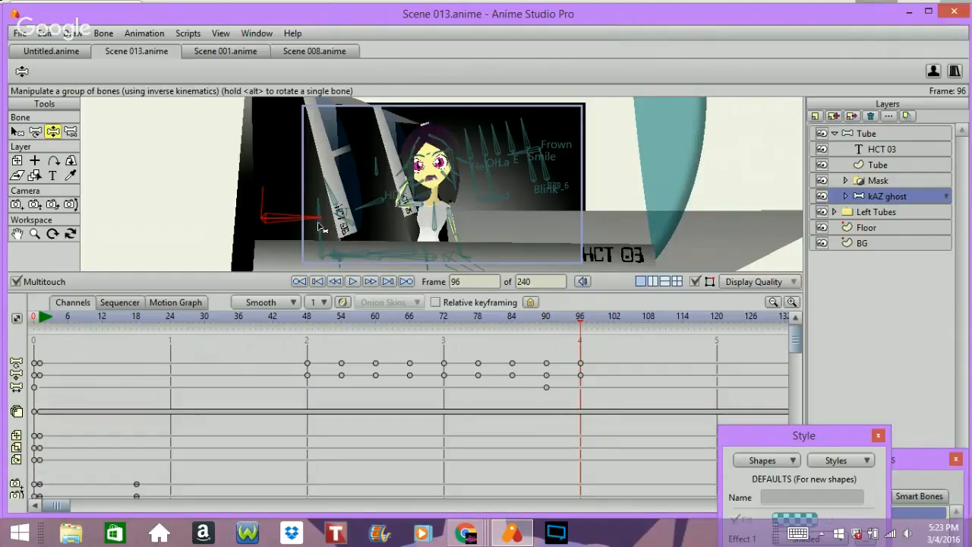
left_click_drag(321, 228, 262, 235)
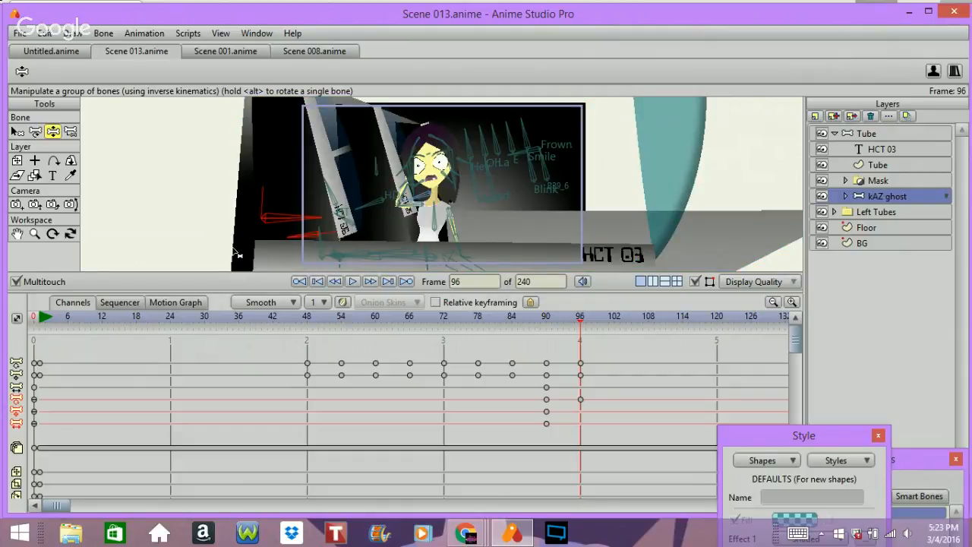
Step: Rotate the Sad expression bone at frame 96 with the Transform Bone tool
left_click(35, 131)
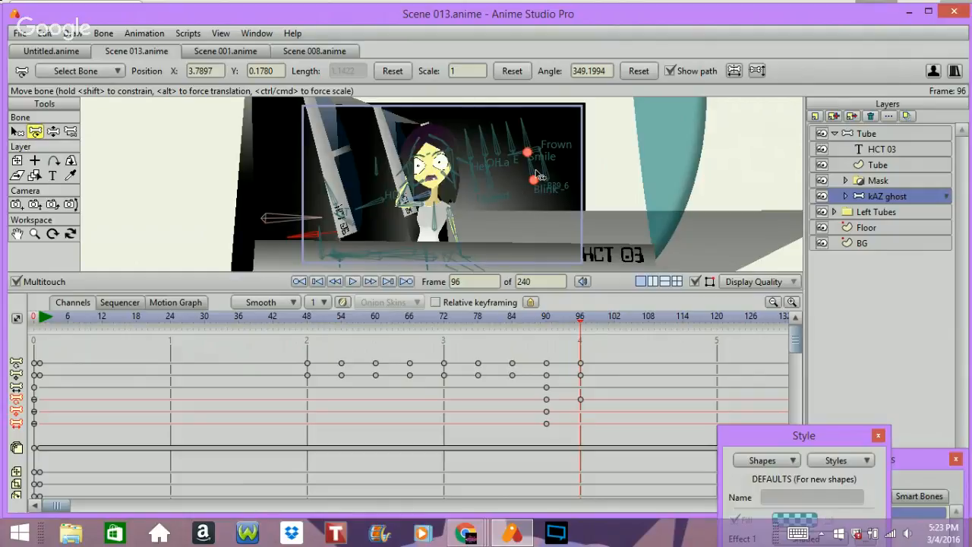
left_click_drag(538, 176, 533, 179)
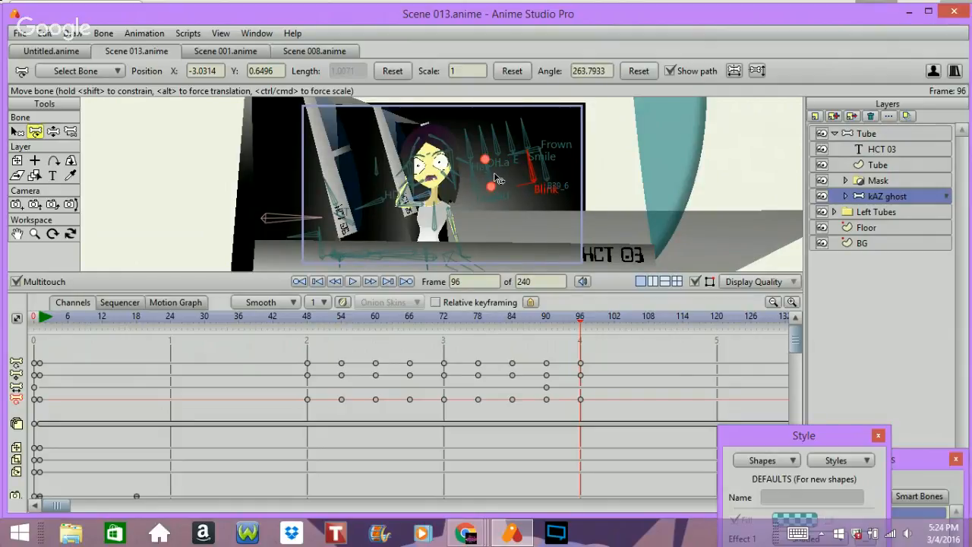
left_click_drag(491, 175, 448, 202)
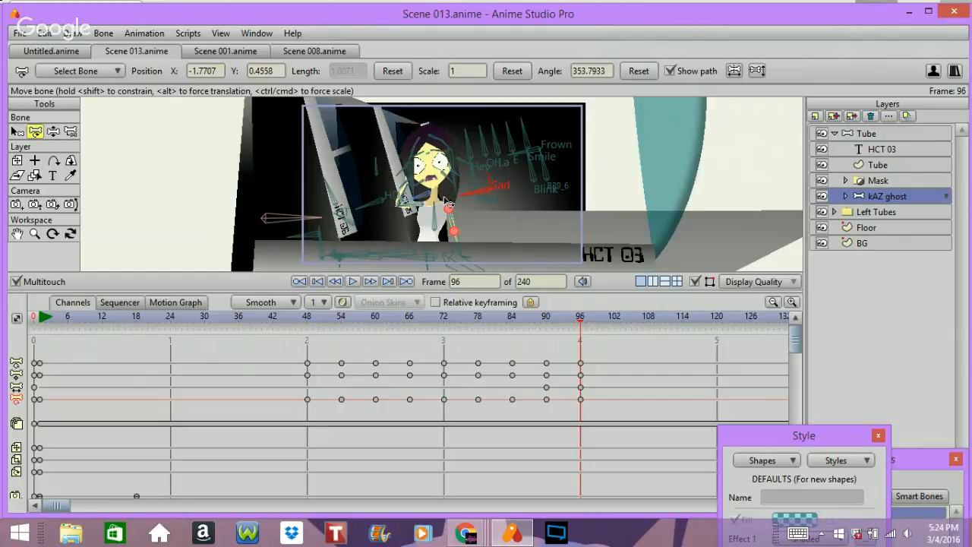
Step: Step frame by frame from about frame 88 to 102 to check the eye and expression change
key("Left")
key("Left")
key("Left")
key("Left")
key("Left")
key("Left")
key("Left")
key("Left")
key("Left")
key("Right")
key("Right")
key("Right")
key("Right")
key("Right")
key("Right")
key("Right")
key("Right")
key("Right")
key("Right")
key("Right")
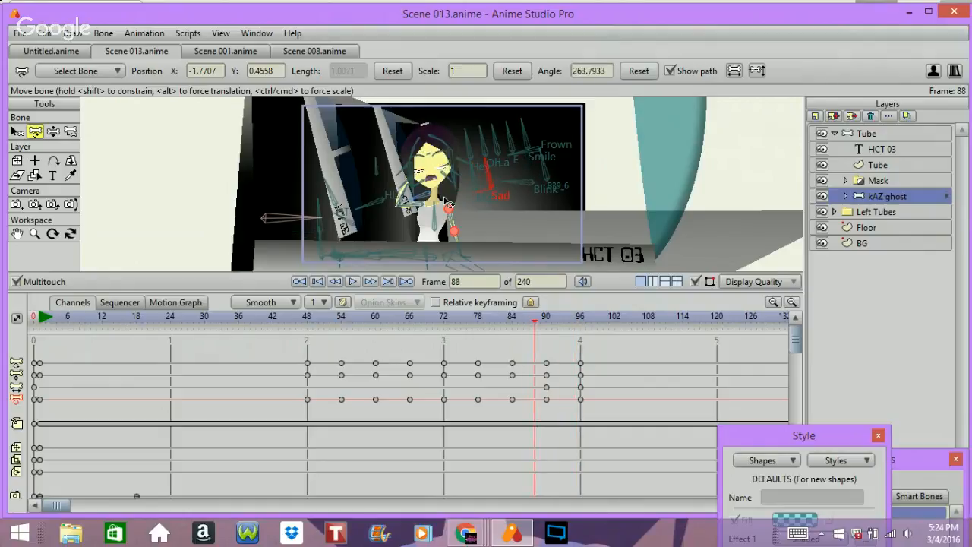
key("Right")
key("Right")
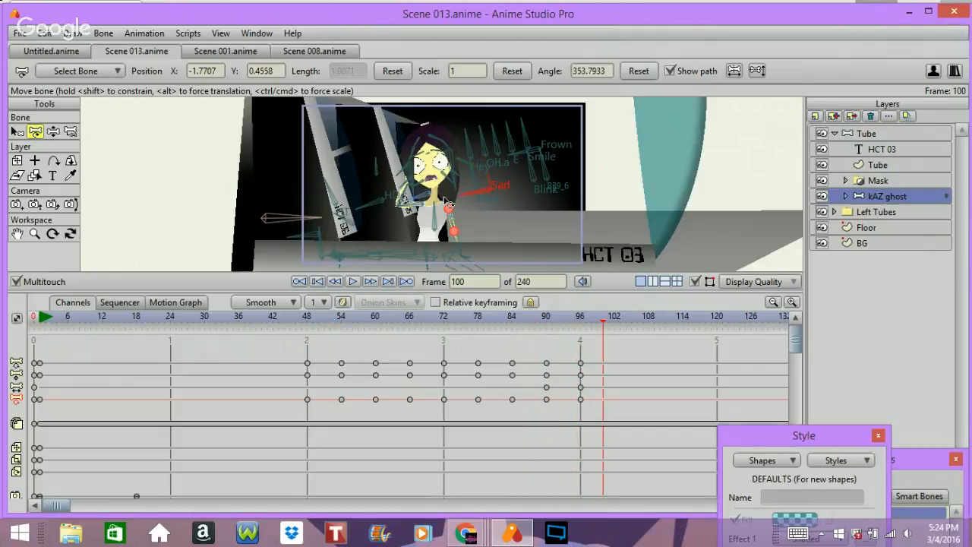
key("Right")
key("Right")
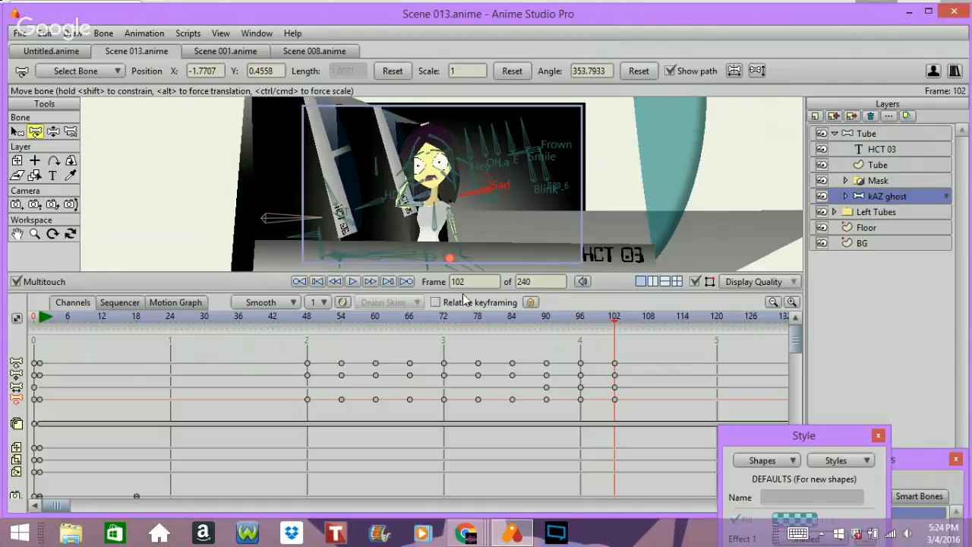
Step: Set Linear interpolation, key the camera at frame 96, and track the camera forward at frame 102
left_click(580, 319)
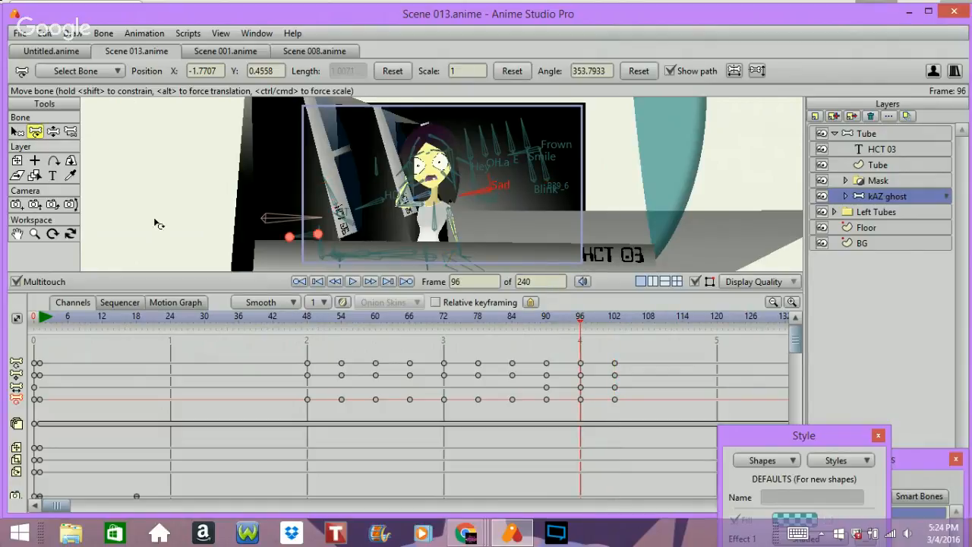
left_click(16, 205)
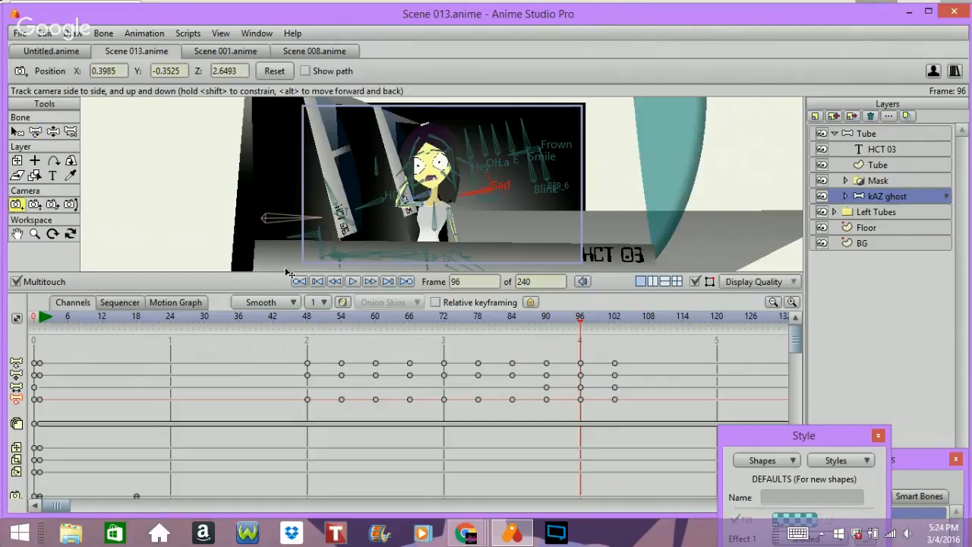
left_click(260, 302)
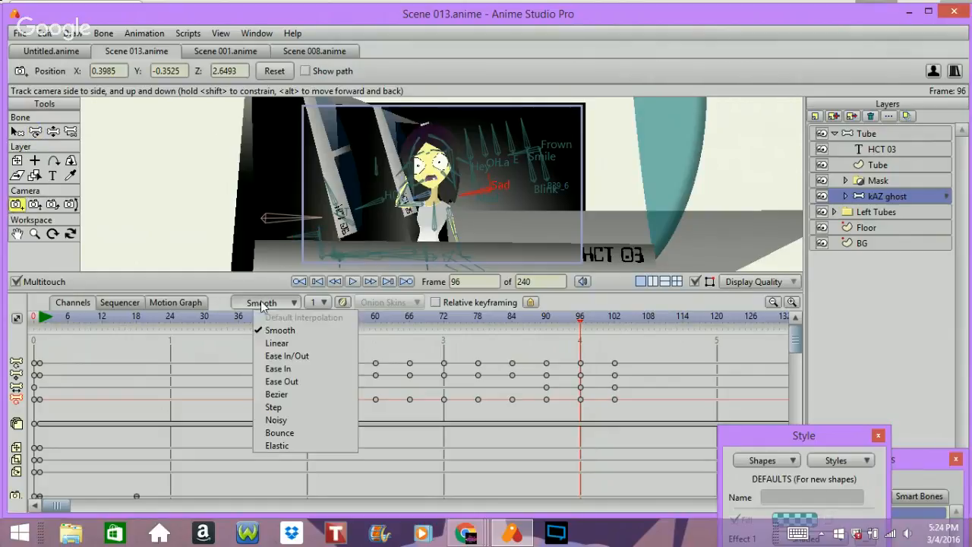
left_click(273, 344)
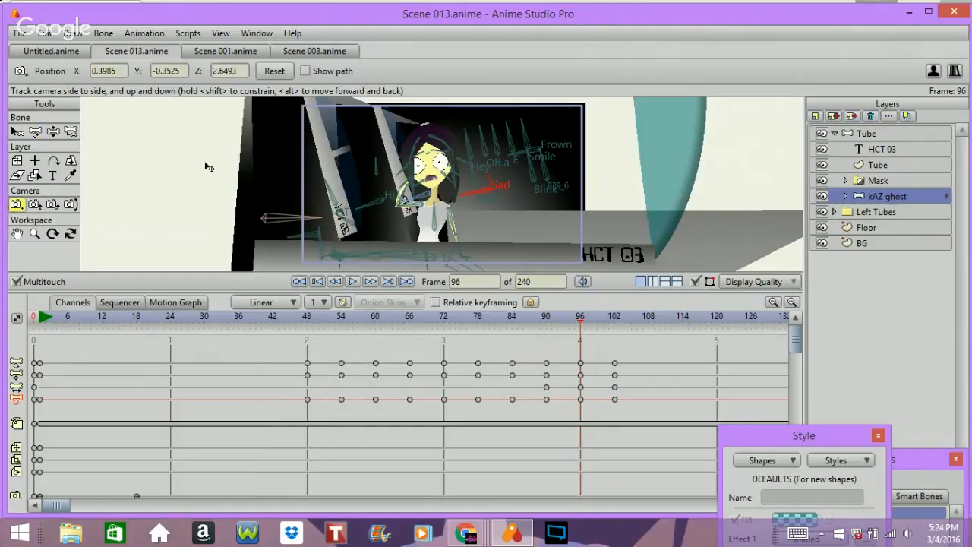
left_click_drag(204, 170, 202, 170)
key("Right")
key("Right")
key("Right")
key("Right")
key("Right")
key("Right")
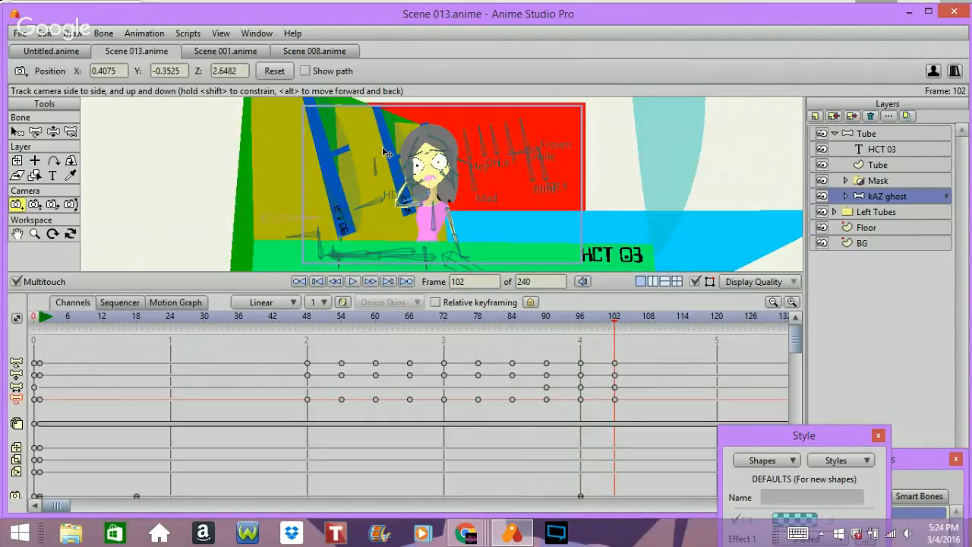
left_click_drag(385, 153, 375, 188)
Step: Step back and forth between frames 86 and 112 to preview the camera push-in
key("Left")
key("Left")
key("Left")
key("Left")
key("Left")
key("Left")
key("Left")
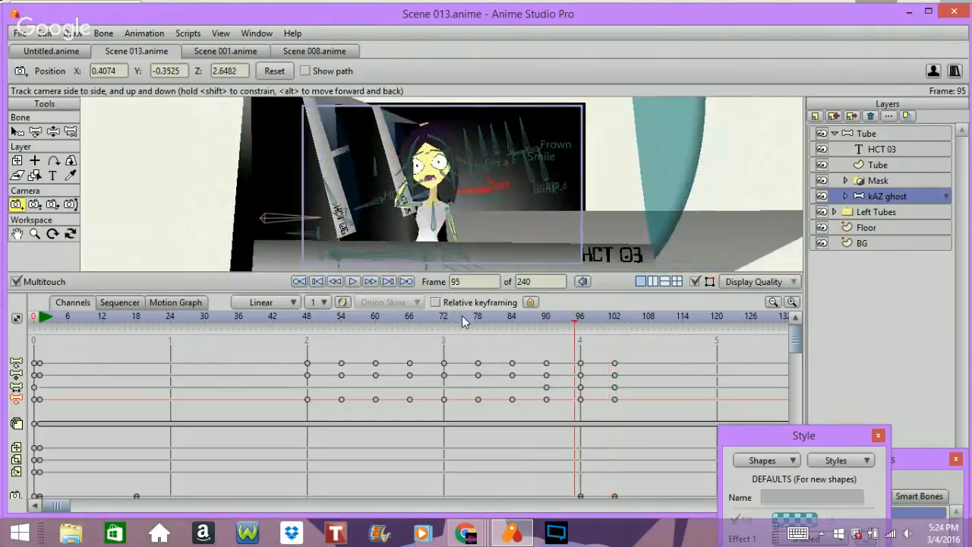
key("Right")
key("Right")
key("Right")
key("Right")
key("Right")
key("Right")
key("Right")
key("Right")
key("Right")
key("Right")
key("Right")
key("Right")
key("Right")
key("Right")
key("Right")
key("Right")
key("Right")
key("Right")
key("Left")
key("Left")
key("Left")
key("Left")
key("Left")
key("Left")
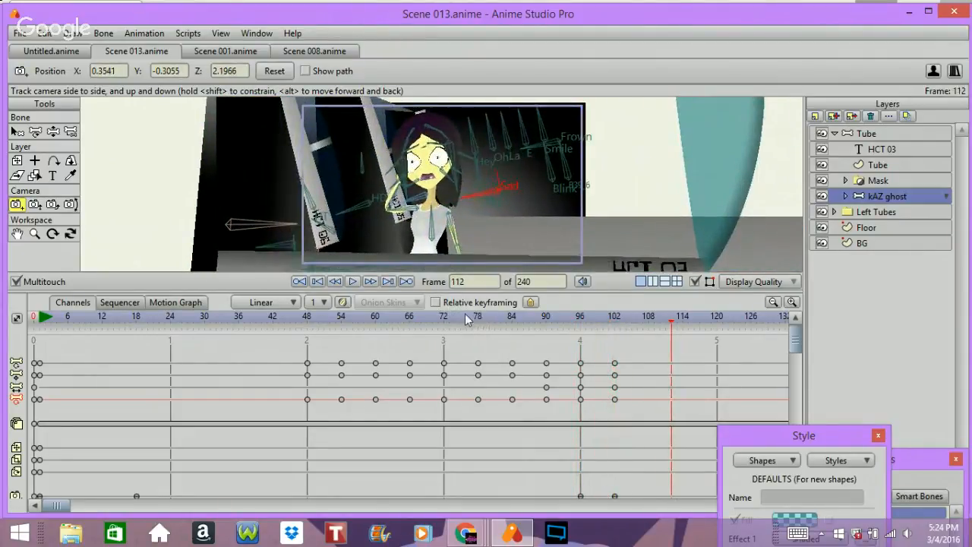
key("Left")
key("Left")
key("Left")
key("Left")
key("Left")
key("Left")
key("Left")
key("Left")
key("Left")
key("Left")
key("Left")
key("Left")
key("Left")
key("Left")
key("Left")
key("Left")
key("Left")
key("Left")
key("Left")
key("Left")
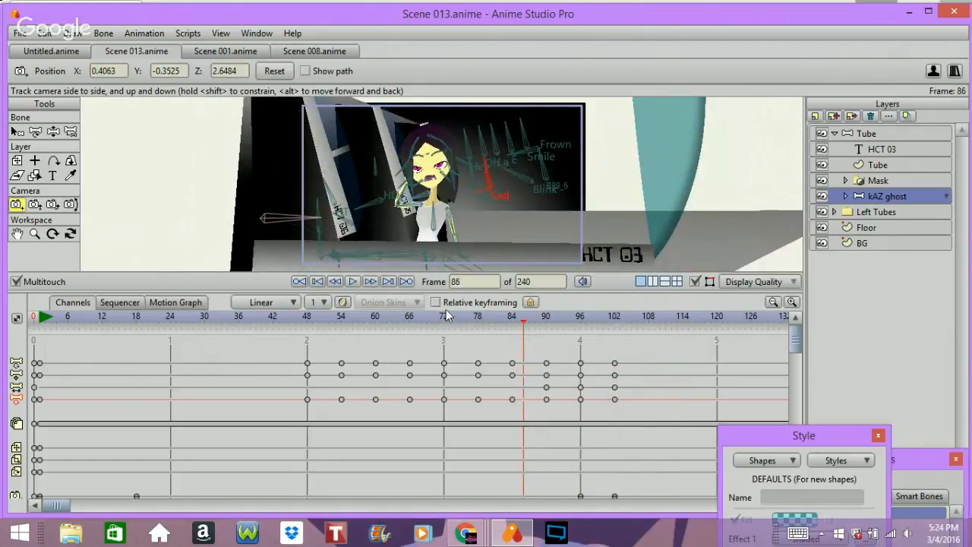
key("Right")
key("Right")
key("Right")
key("Right")
key("Right")
key("Right")
key("Right")
key("Right")
key("Right")
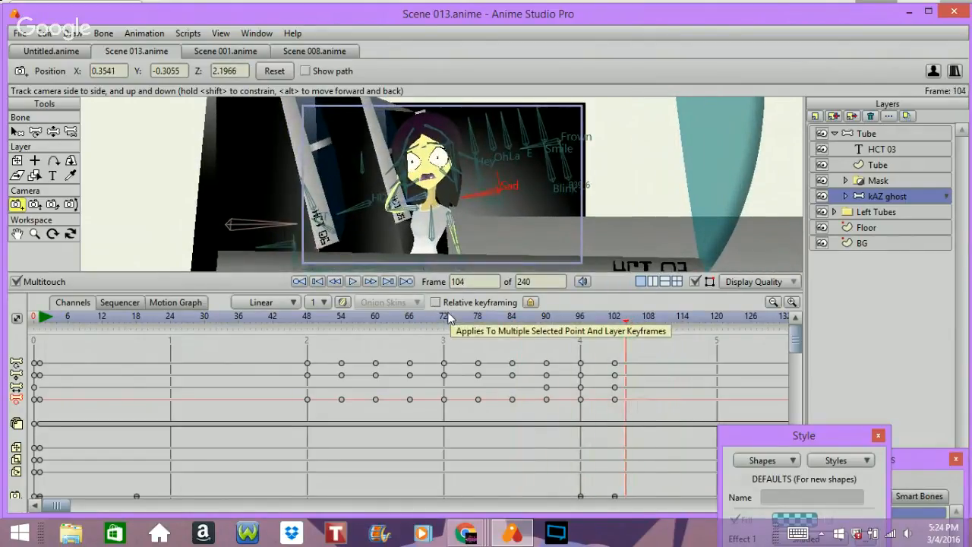
key("Left")
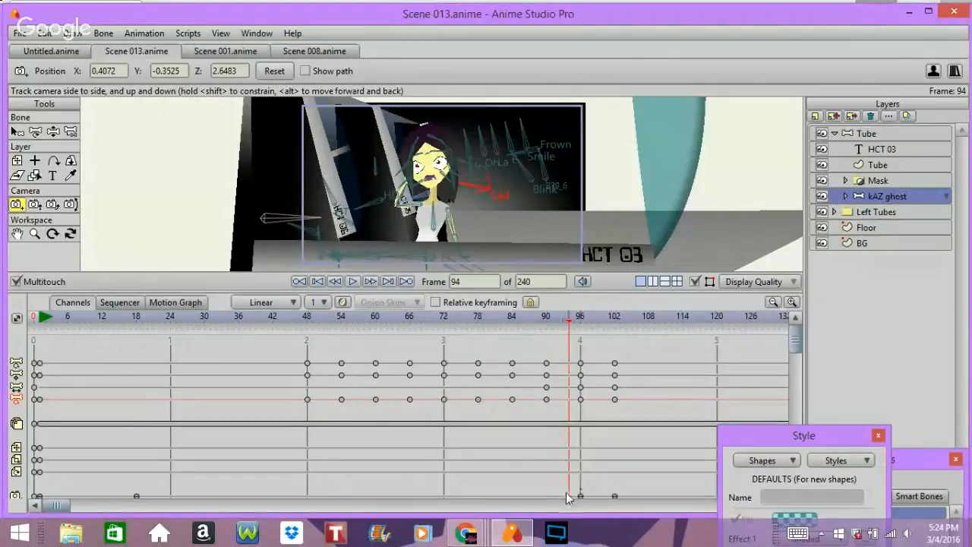
Step: Move the two camera keyframes six frames earlier, to frames 90 and 96
left_click_drag(569, 494, 542, 497)
key("Left")
key("Left")
key("Left")
key("Left")
key("Left")
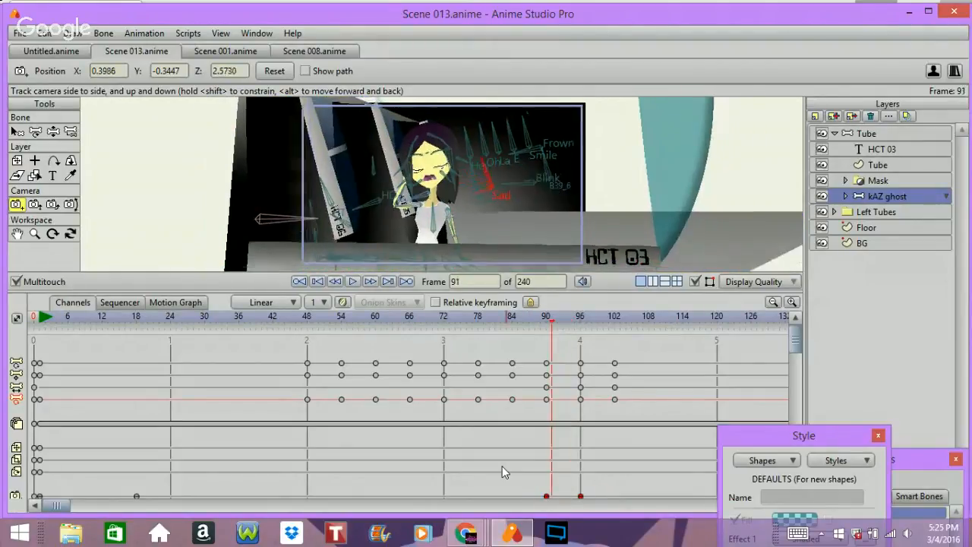
key("Right")
key("Right")
key("Right")
key("Right")
key("Right")
key("Right")
key("Right")
key("Right")
key("Right")
key("Right")
key("Right")
key("Right")
key("Right")
key("Right")
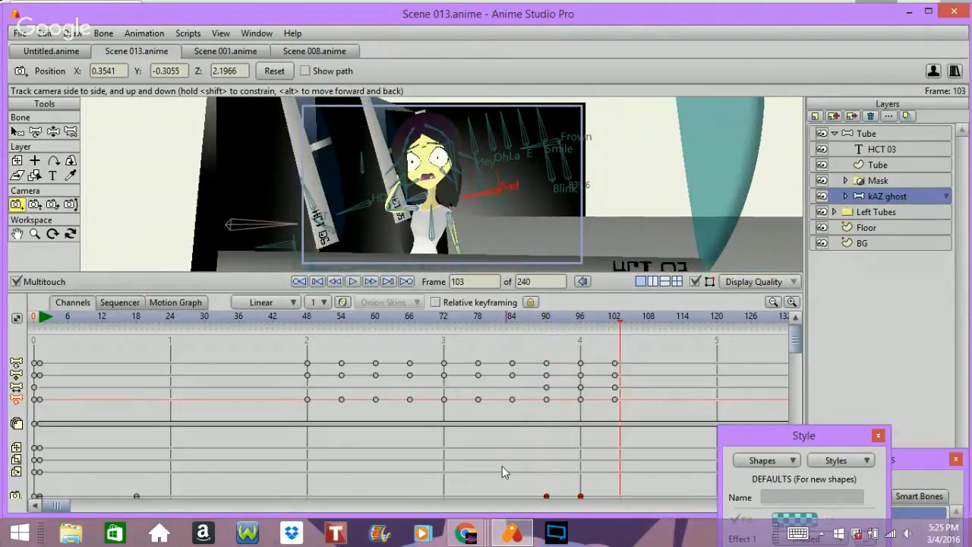
Step: Select the bone keyframes at frame 102 and delete them
left_click(605, 325)
left_click_drag(605, 325, 633, 404)
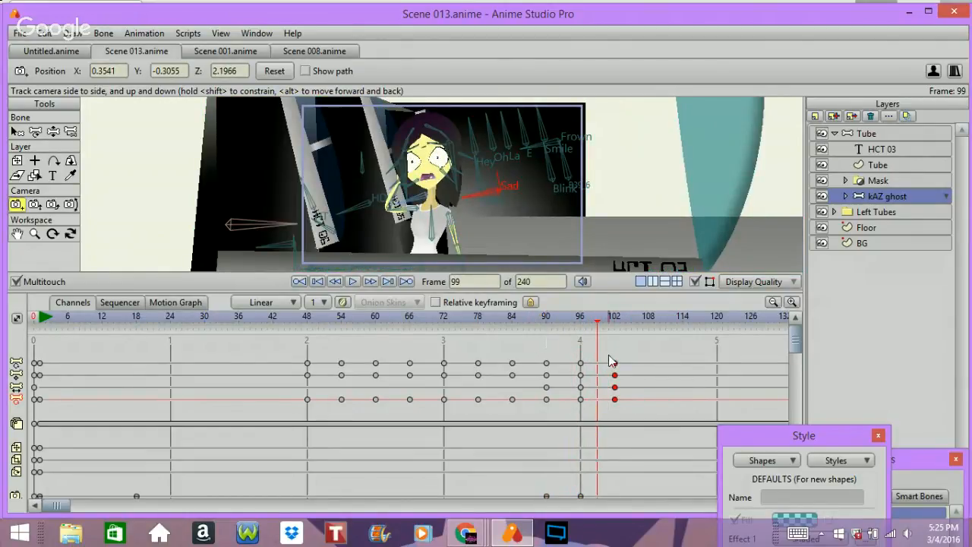
key("Delete")
key("ctrl+e")
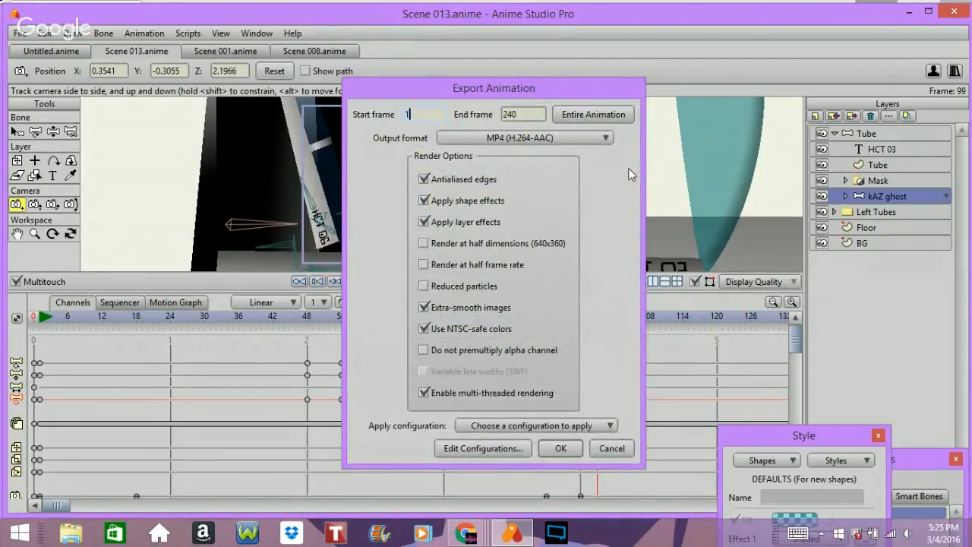
left_click(611, 448)
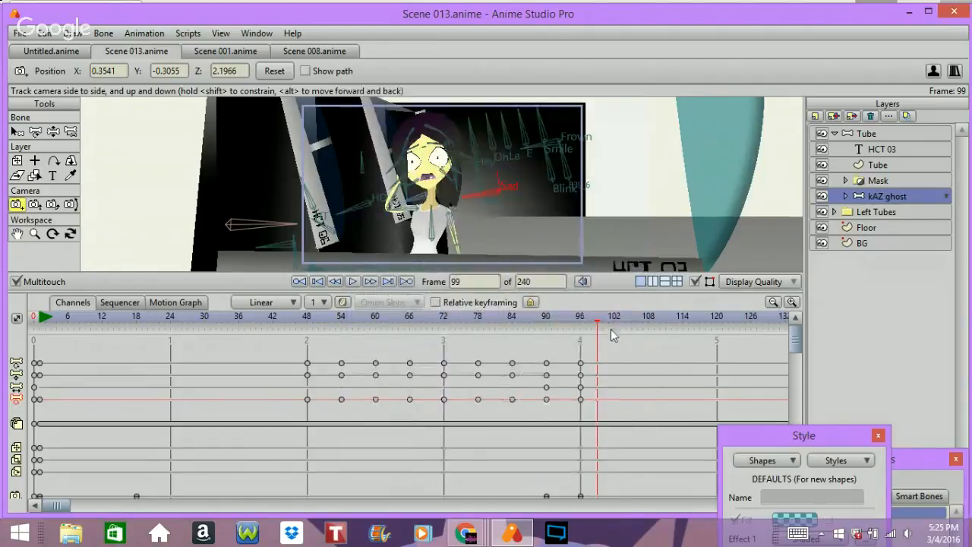
left_click(614, 324)
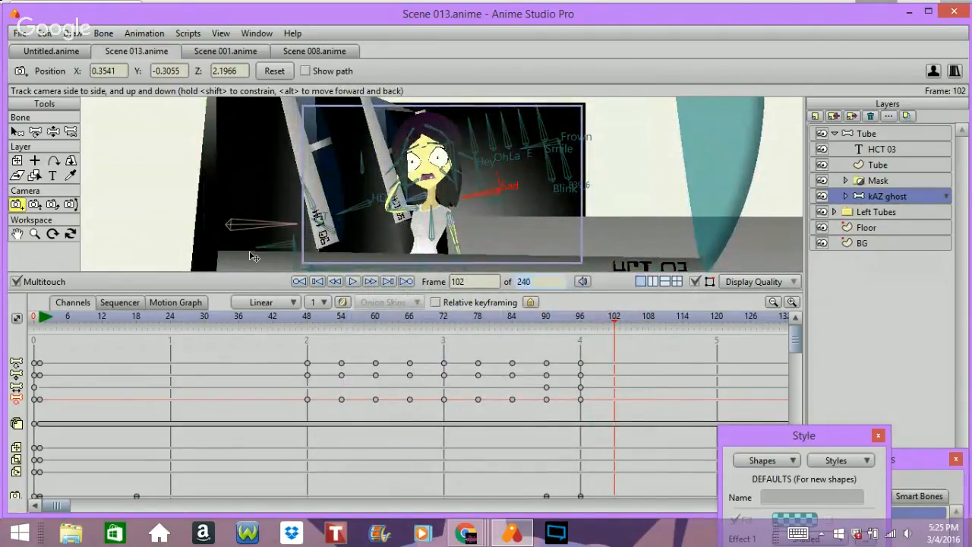
Step: Set the animation's total length to 102 frames and play it back to preview
type("102")
key("Return")
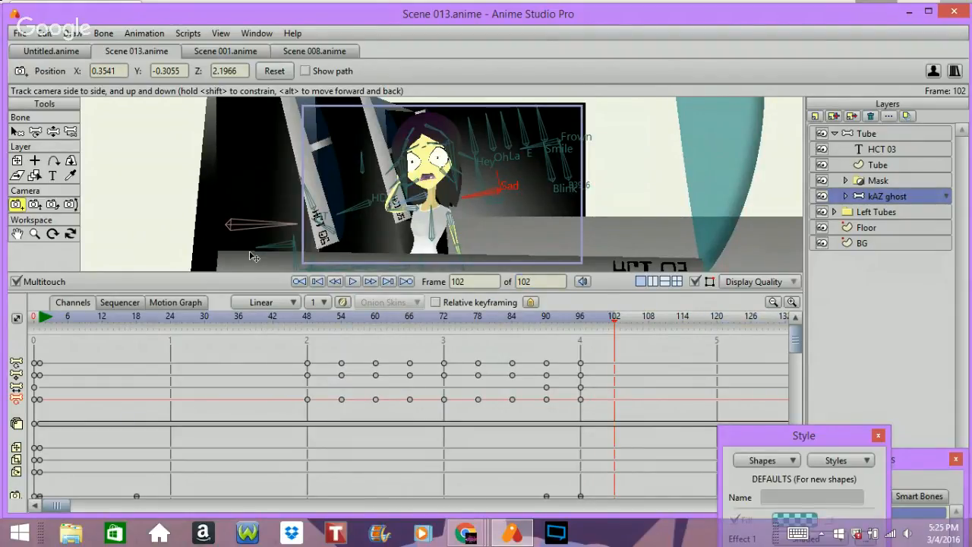
key("space")
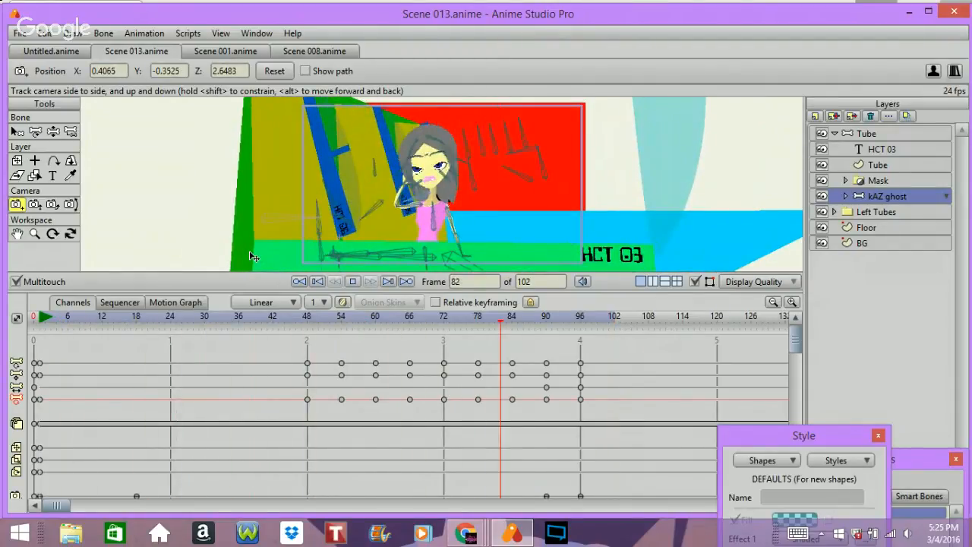
key("space")
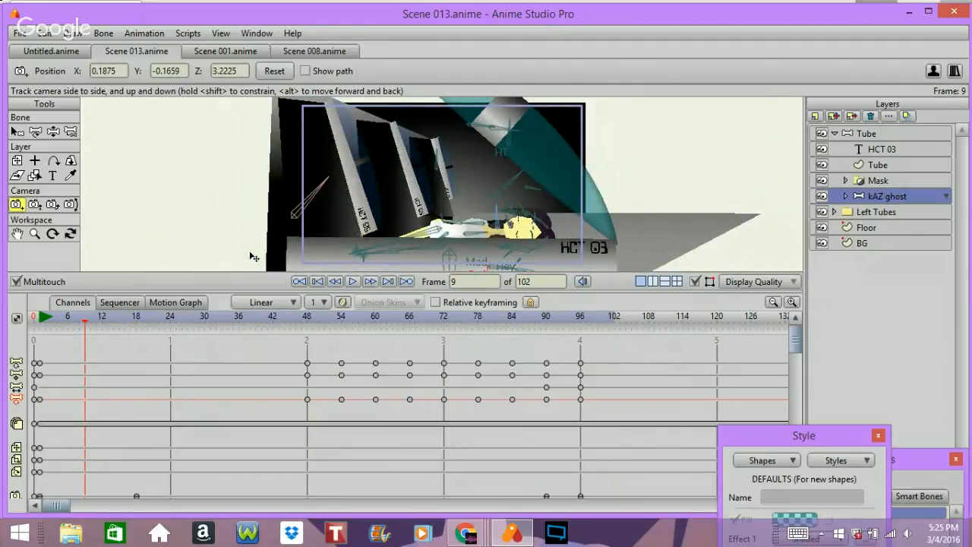
Step: Export the animation as MP4 from frame 1 to 102, saving it as Scene 013 in the Episode 01 folder
key("ctrl+r")
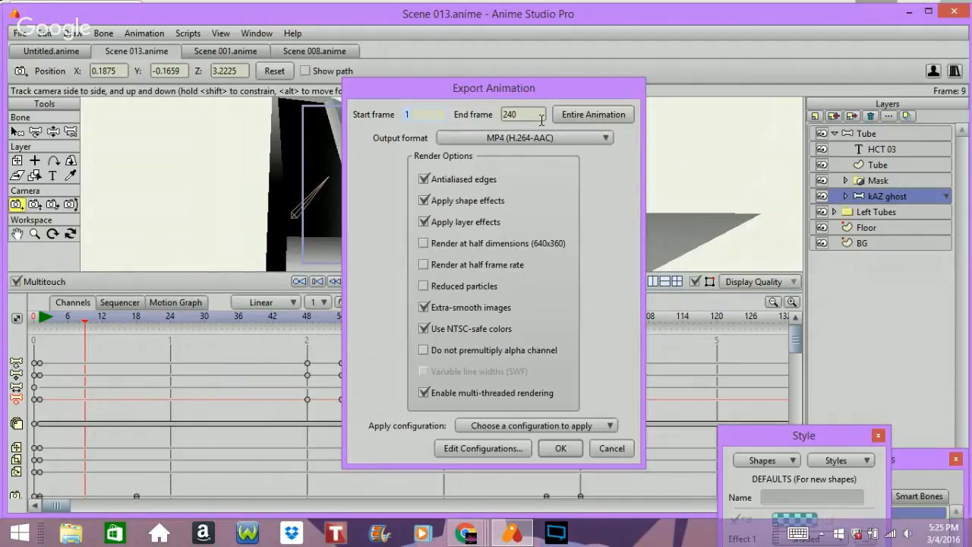
key("Tab")
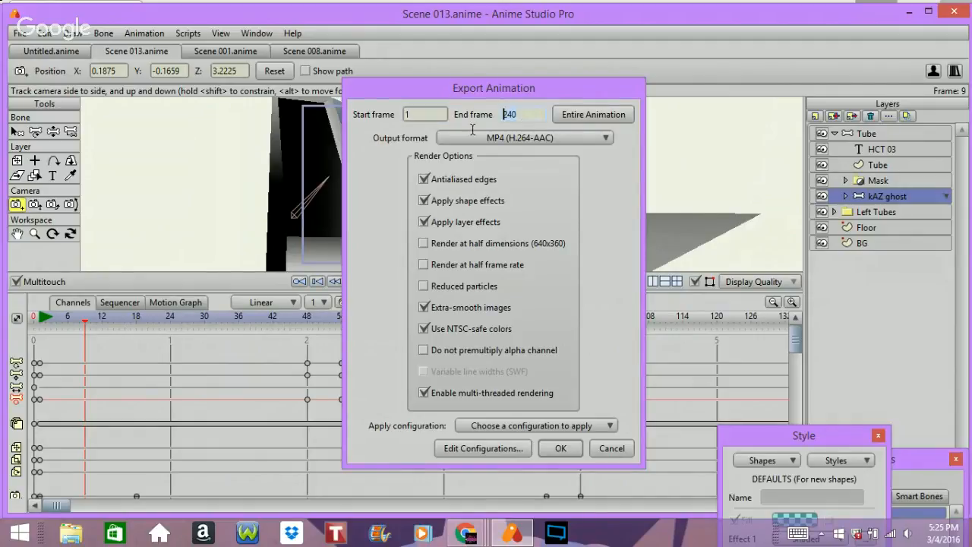
type("102")
key("Return")
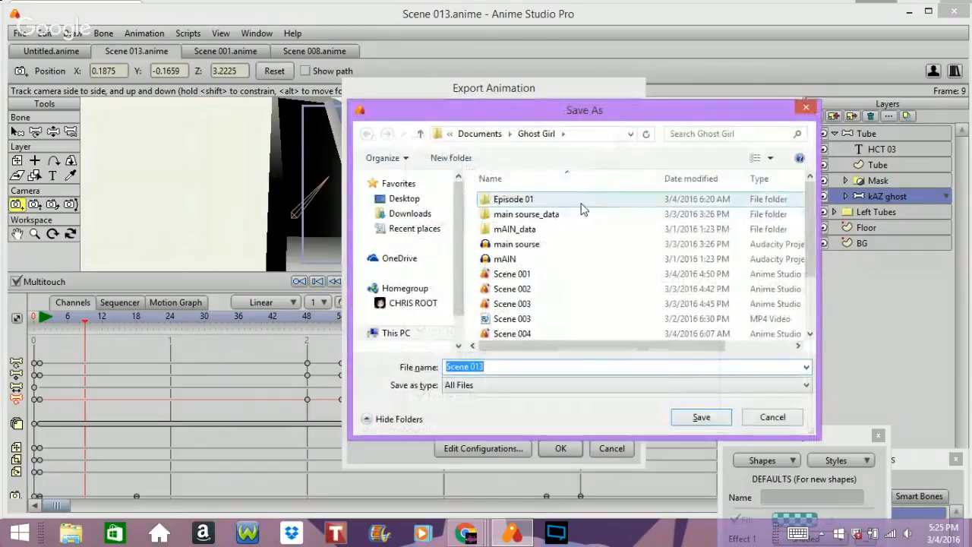
double_click(580, 202)
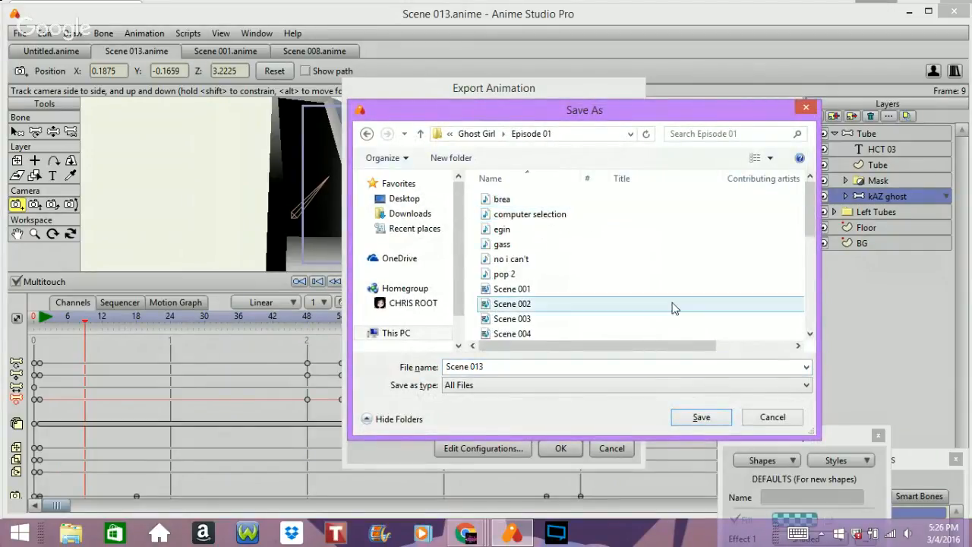
left_click(717, 417)
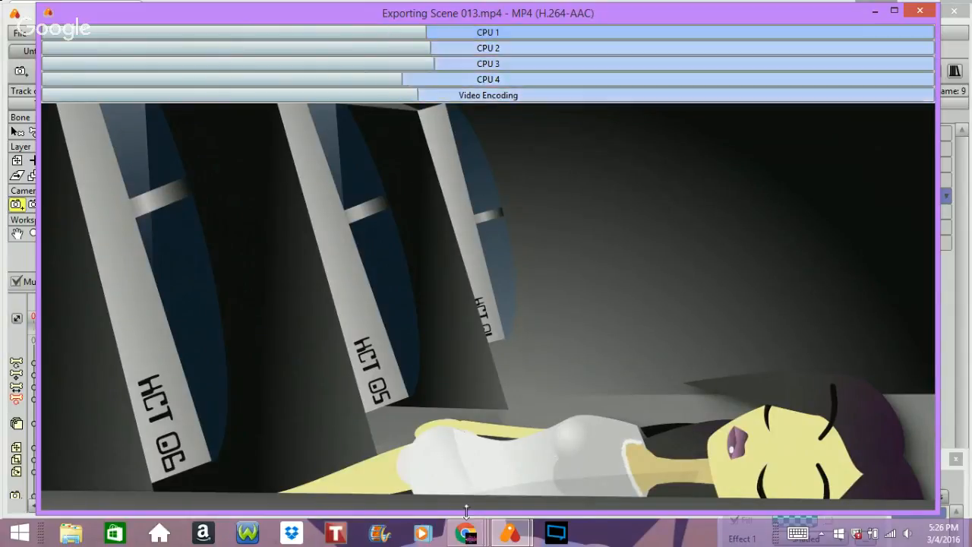
mouse_move(465, 532)
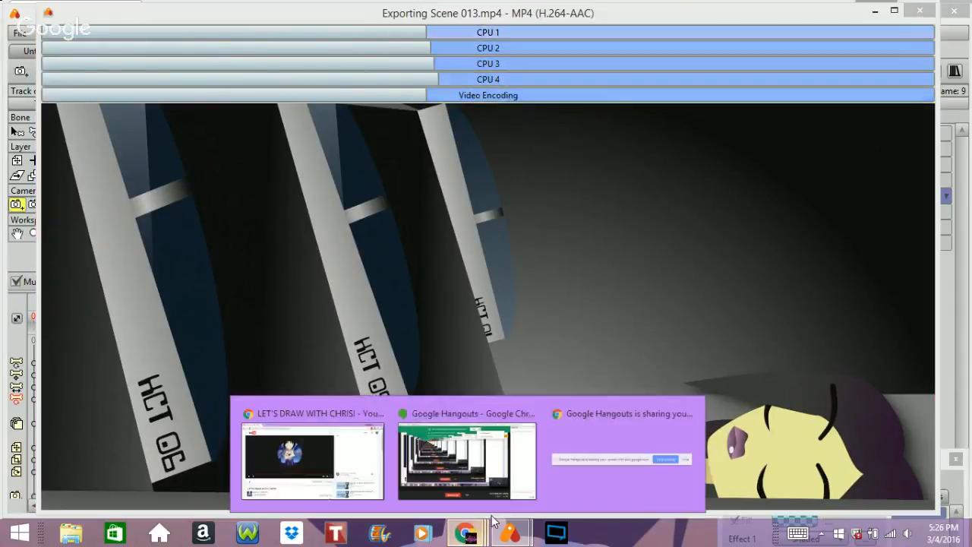
left_click(487, 469)
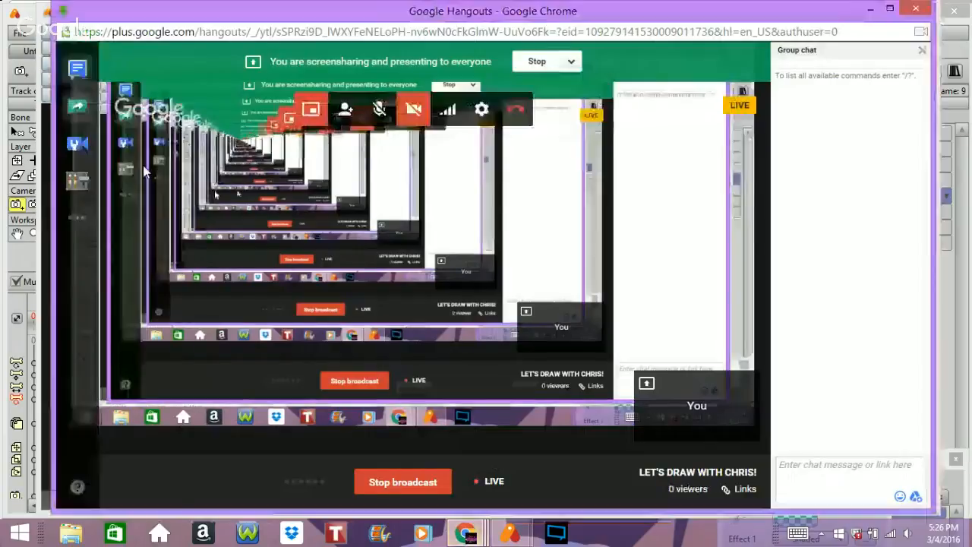
left_click(75, 111)
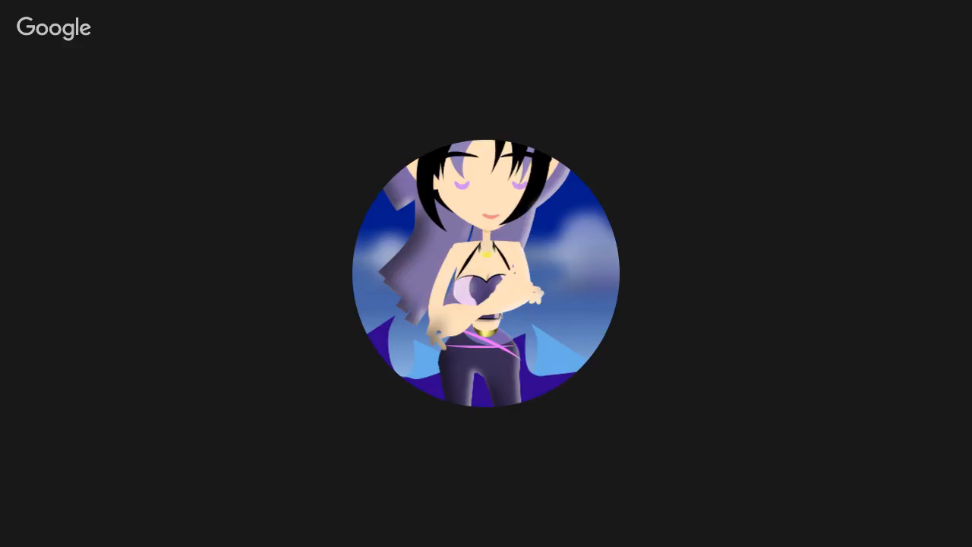